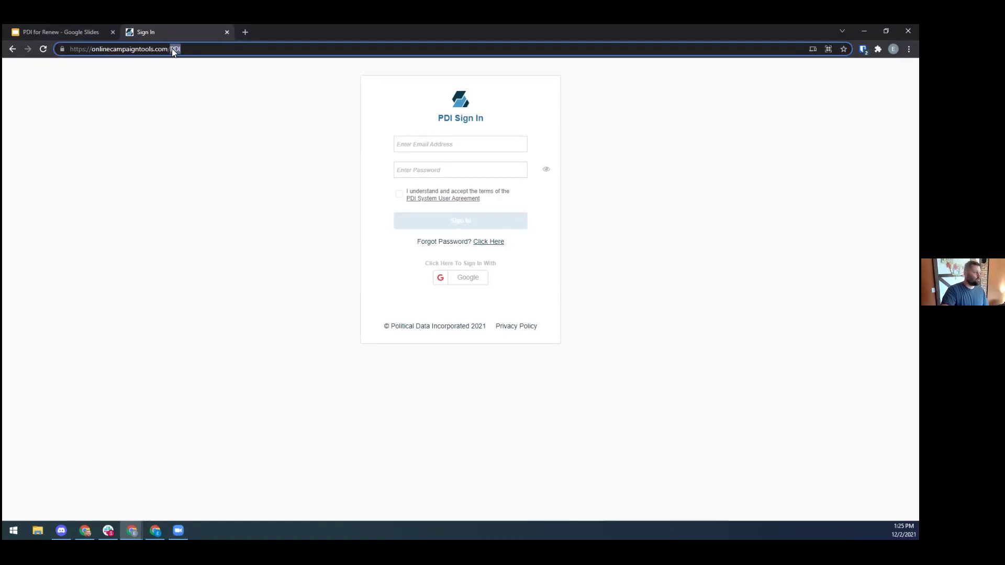
Step: Load the PDI sign-in page and sign in with the saved credentials, accepting the user agreement
key(BackSpace)
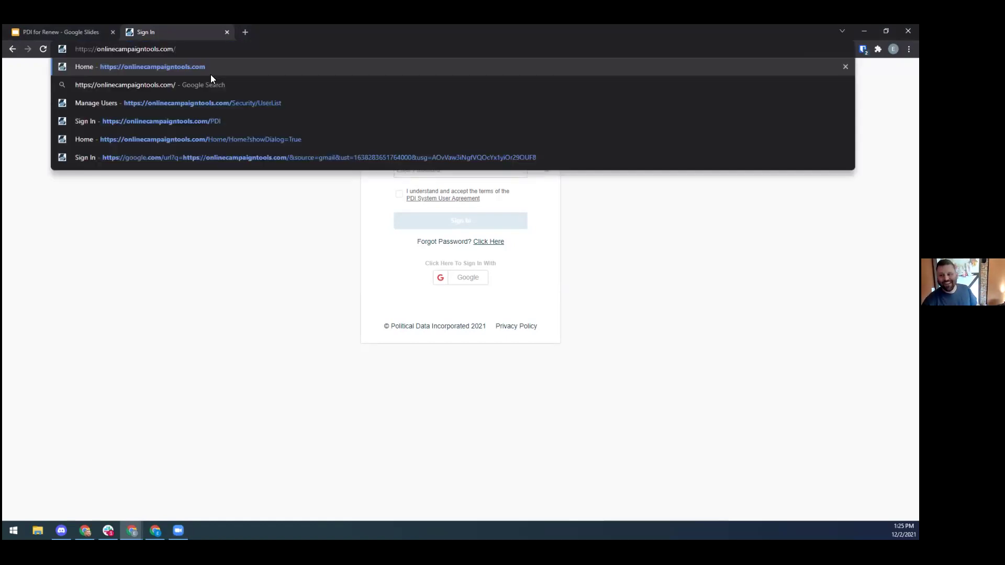
key(Return)
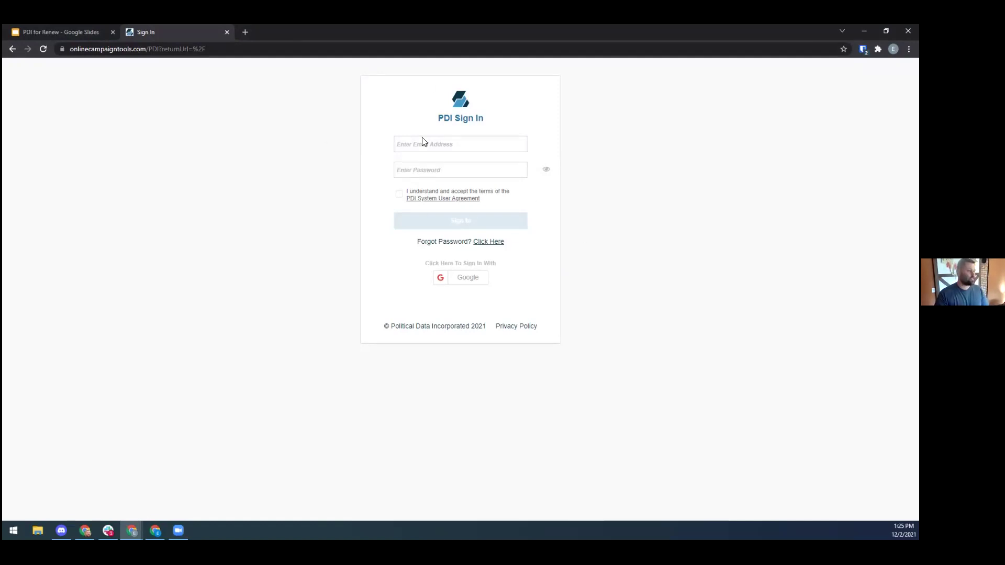
click(495, 151)
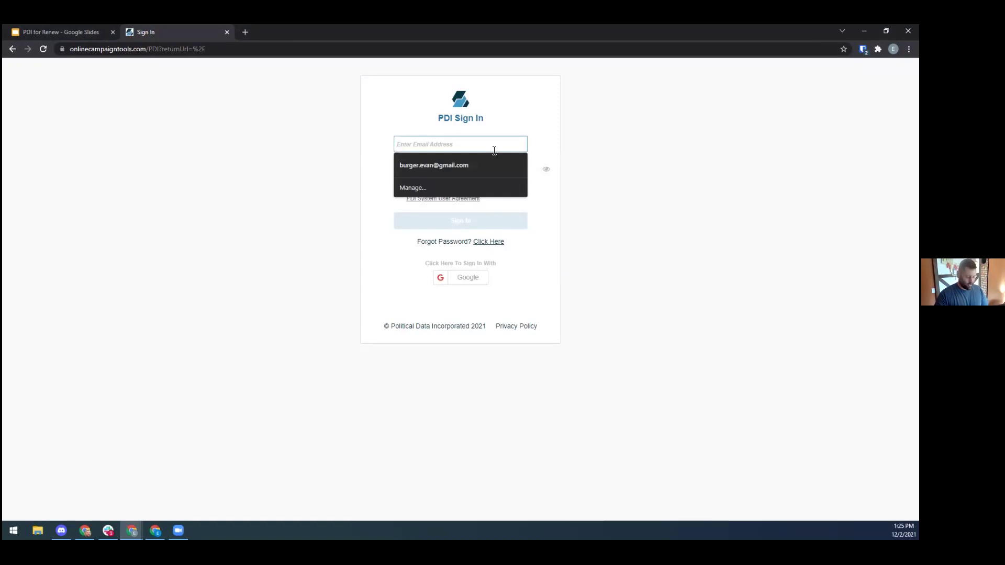
key(ctrl+shift+l)
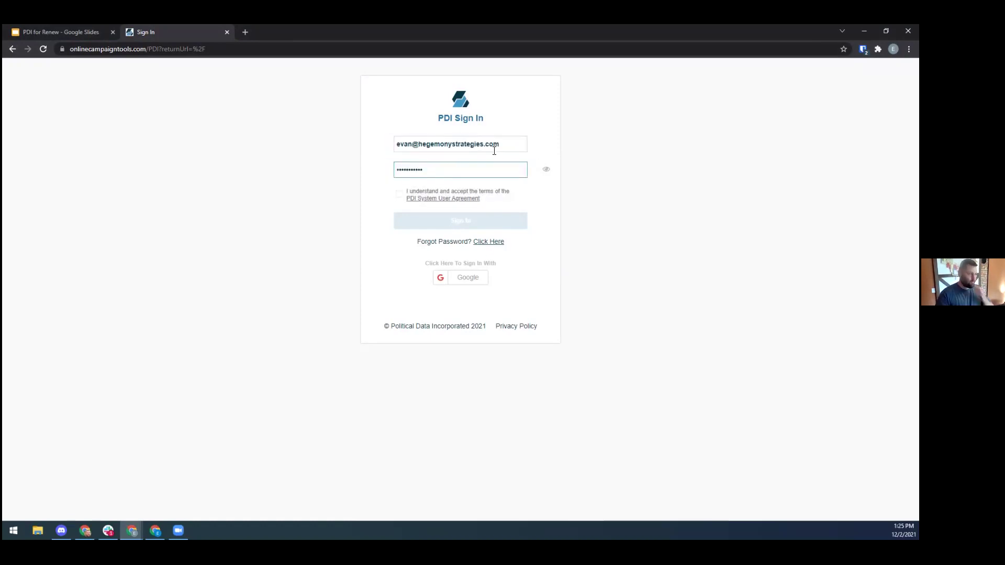
click(398, 197)
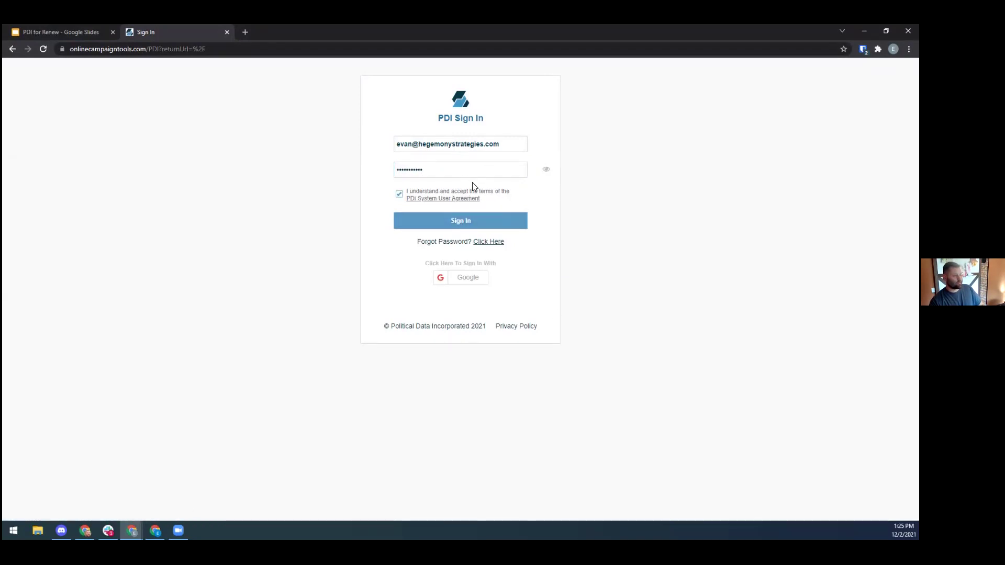
click(492, 226)
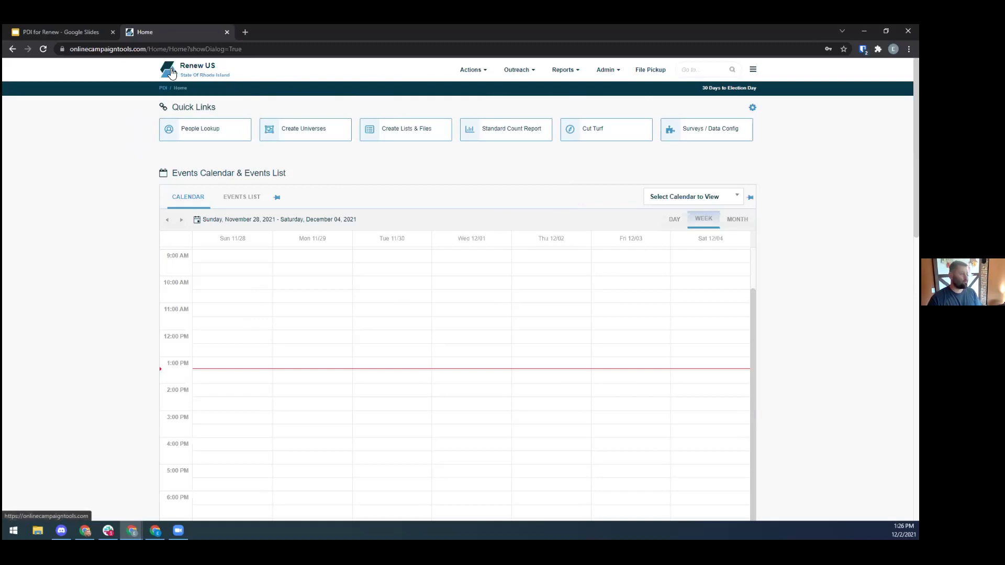
Step: From the Renew US home dashboard, bring up the account options menu
drag(233, 75, 185, 76)
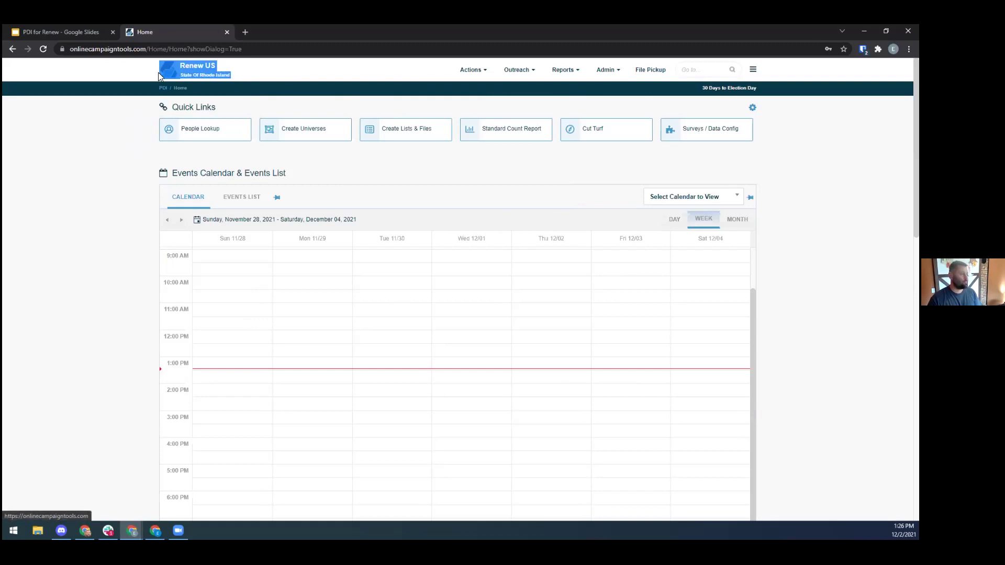
click(130, 146)
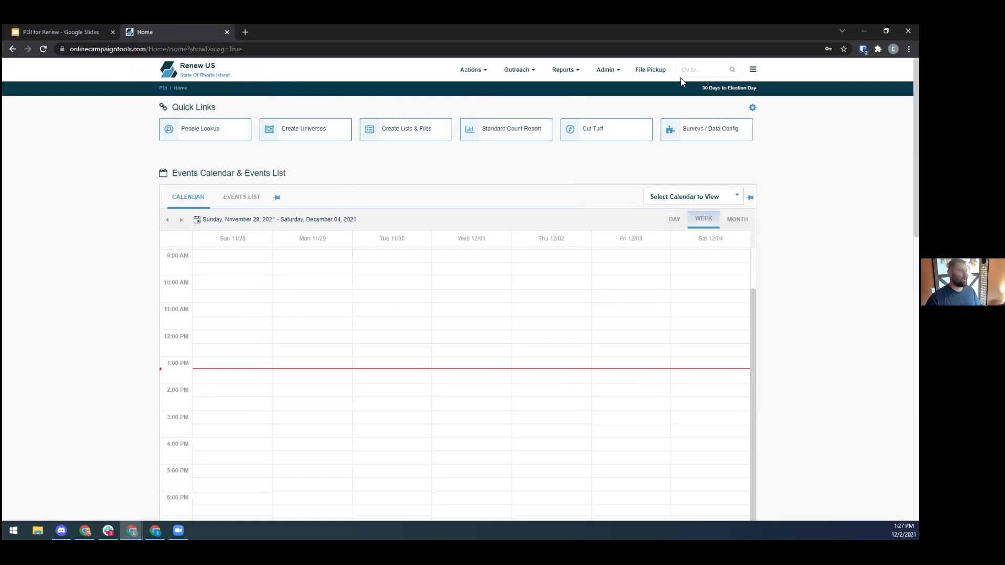
mouse_move(755, 77)
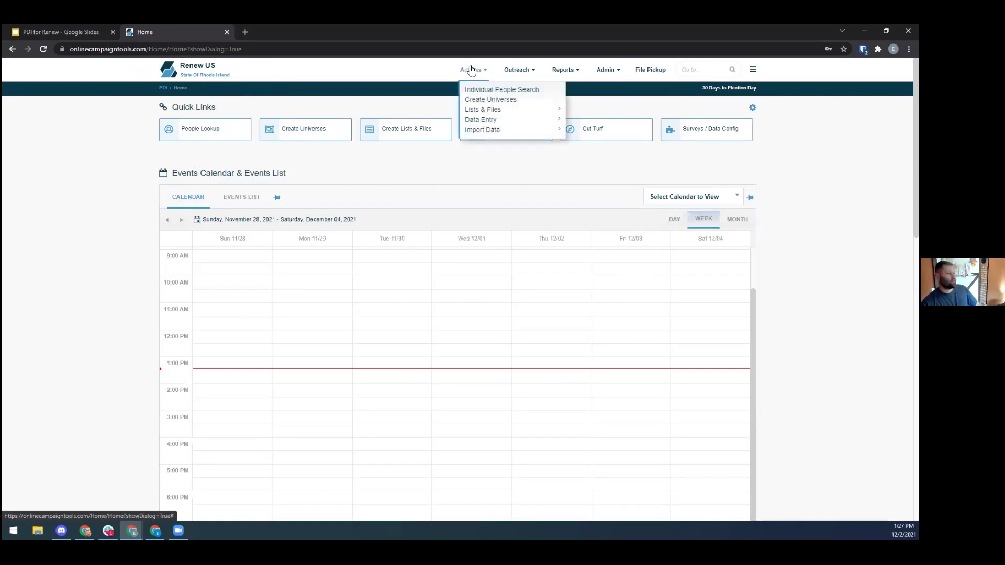
mouse_move(527, 76)
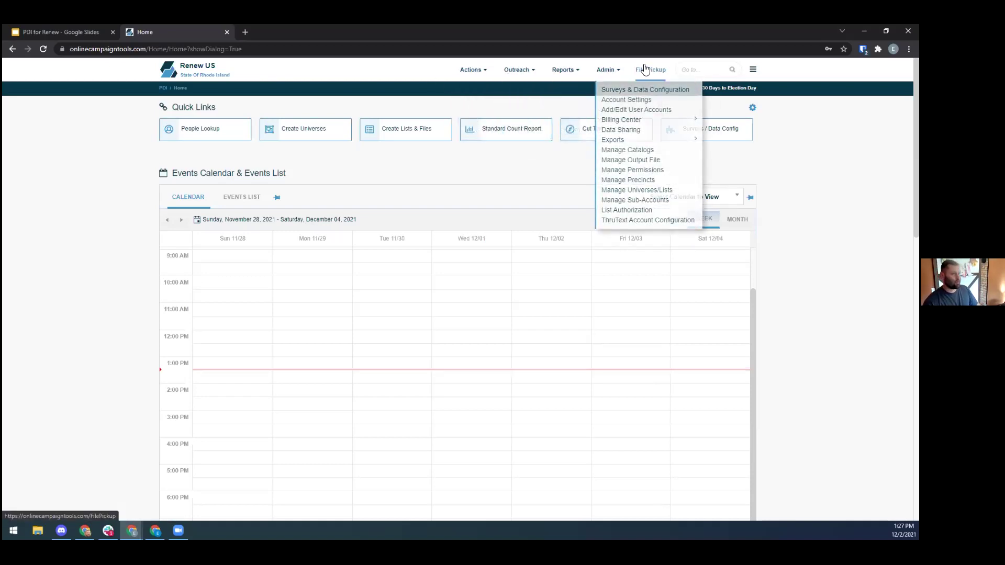
click(718, 71)
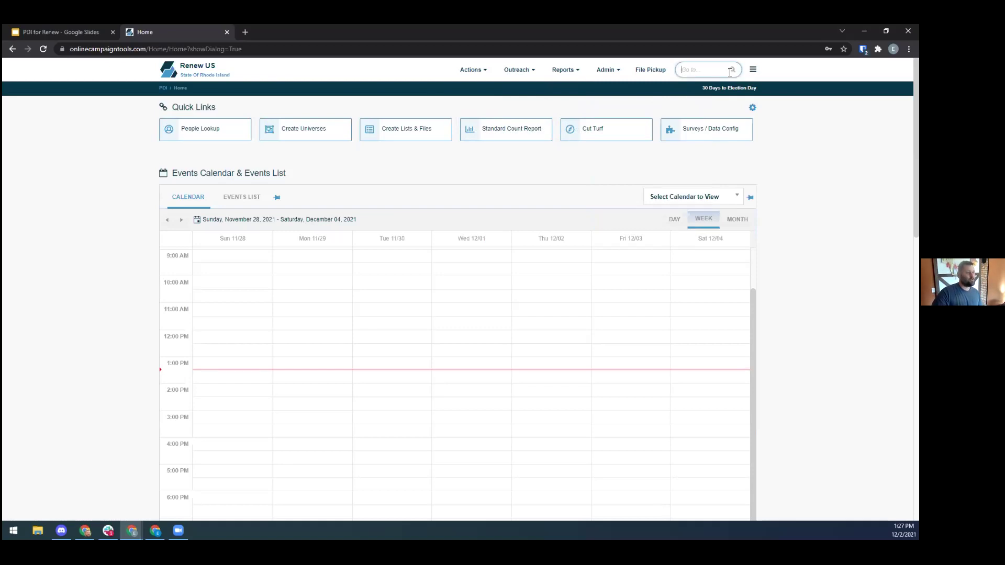
click(753, 74)
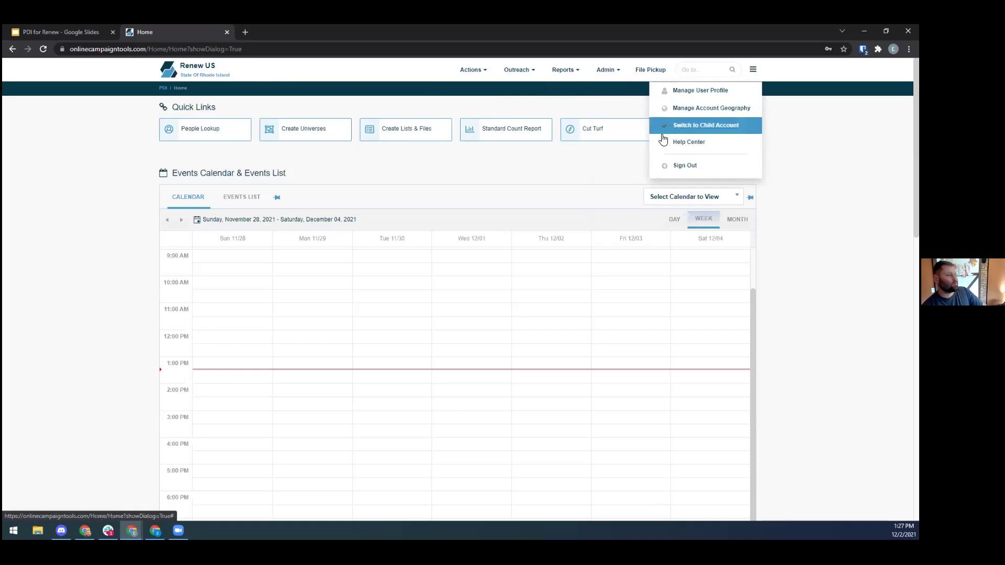
Step: Open the Help Center in a new tab and look over the Software Support Center page
right_click(676, 146)
click(686, 151)
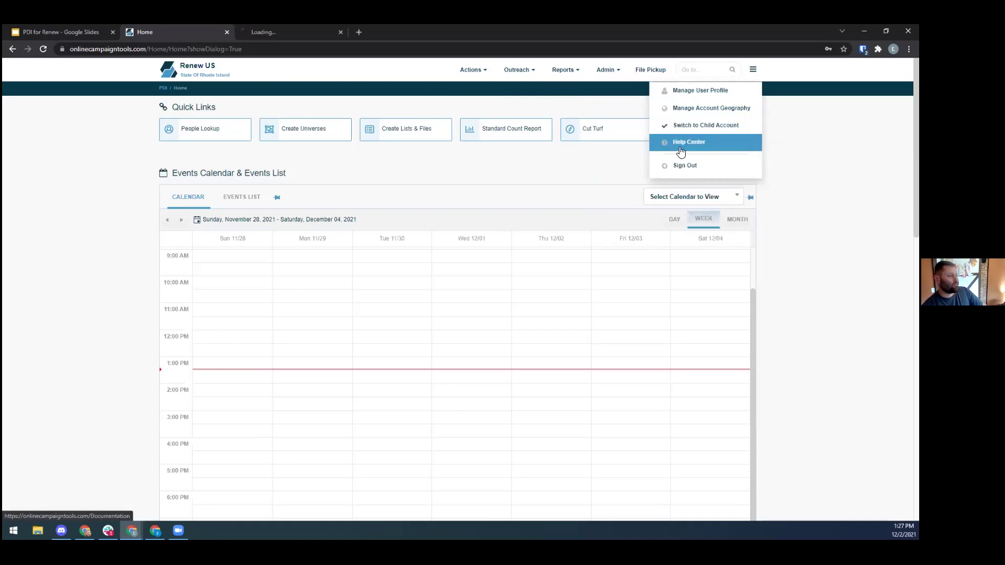
click(243, 26)
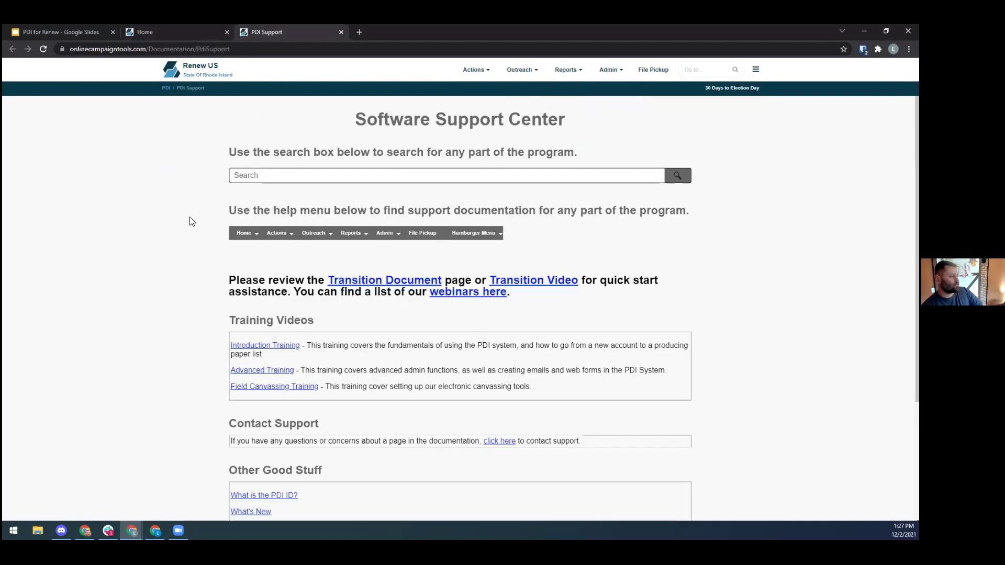
scroll(191, 222, down, 3)
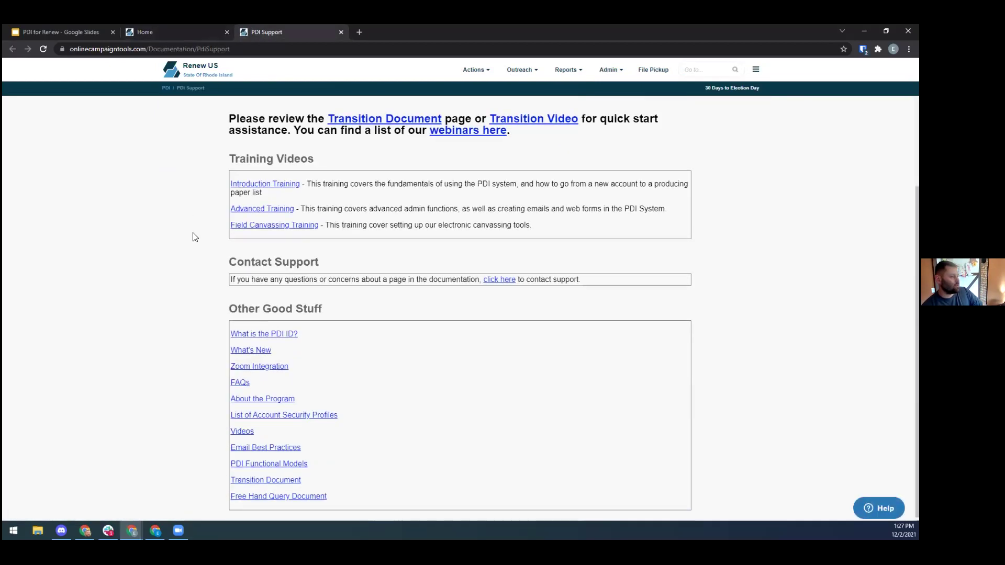
scroll(197, 240, up, 3)
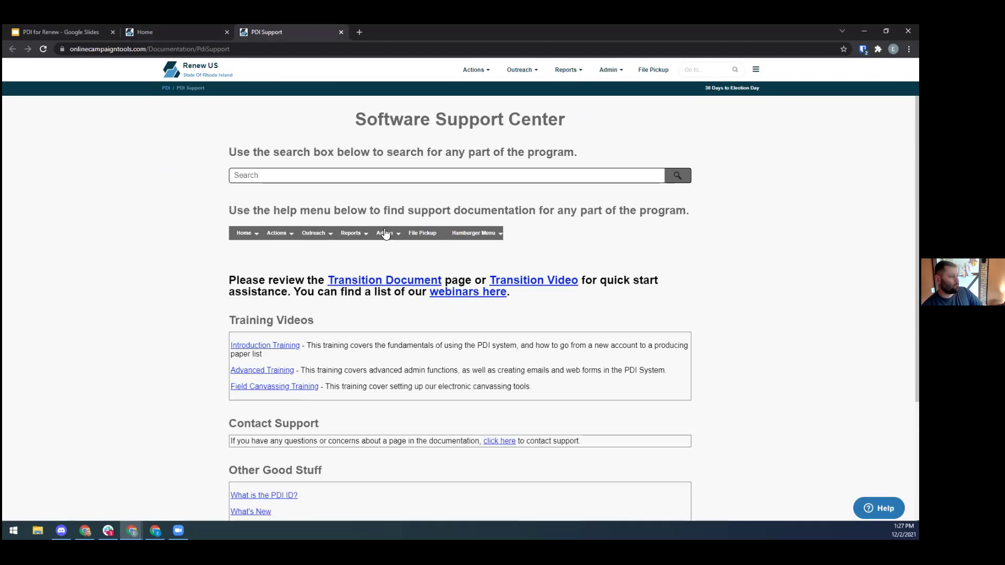
Step: Close the Software Support Center window and dismiss the account options
click(177, 27)
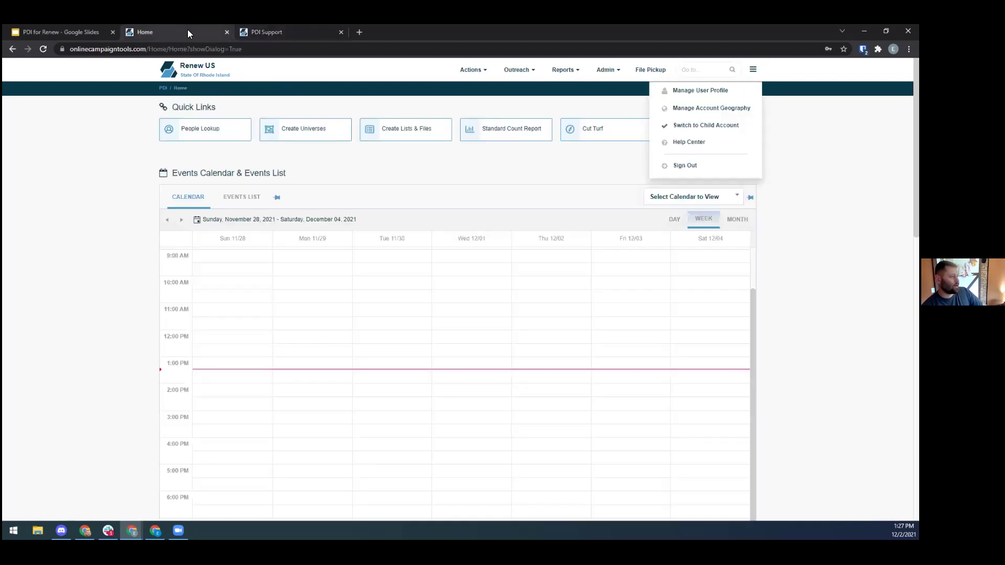
click(246, 29)
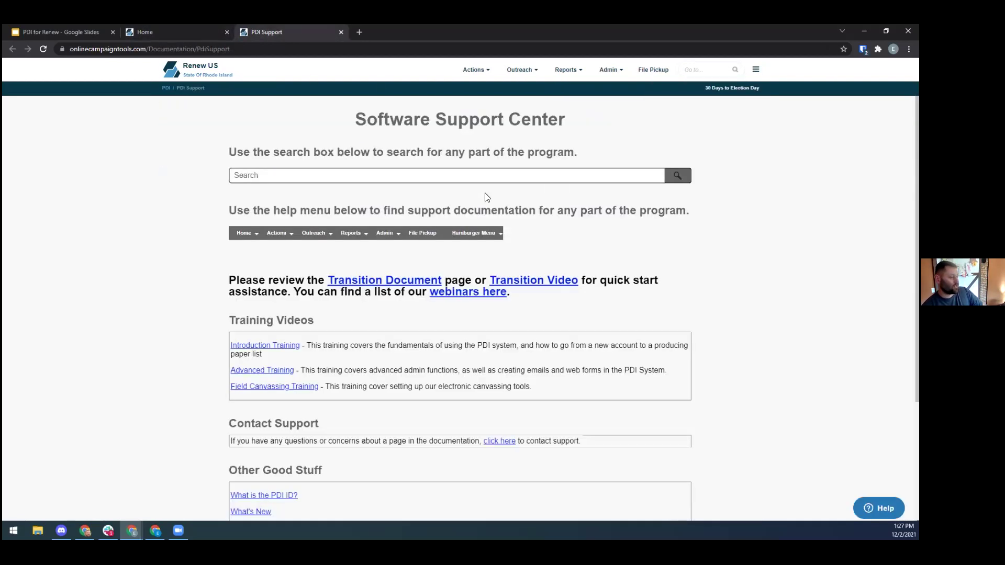
drag(246, 47, 177, 51)
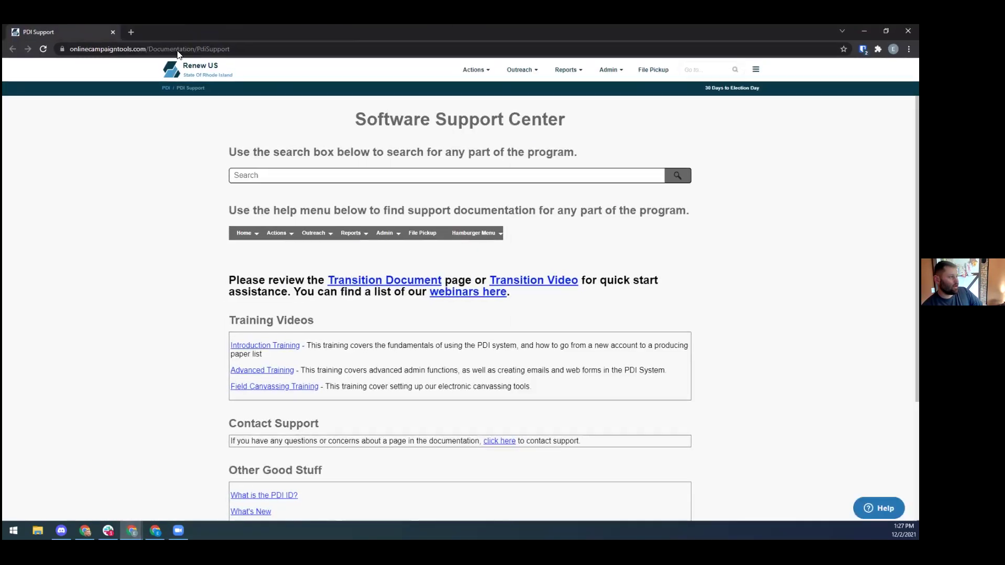
click(114, 33)
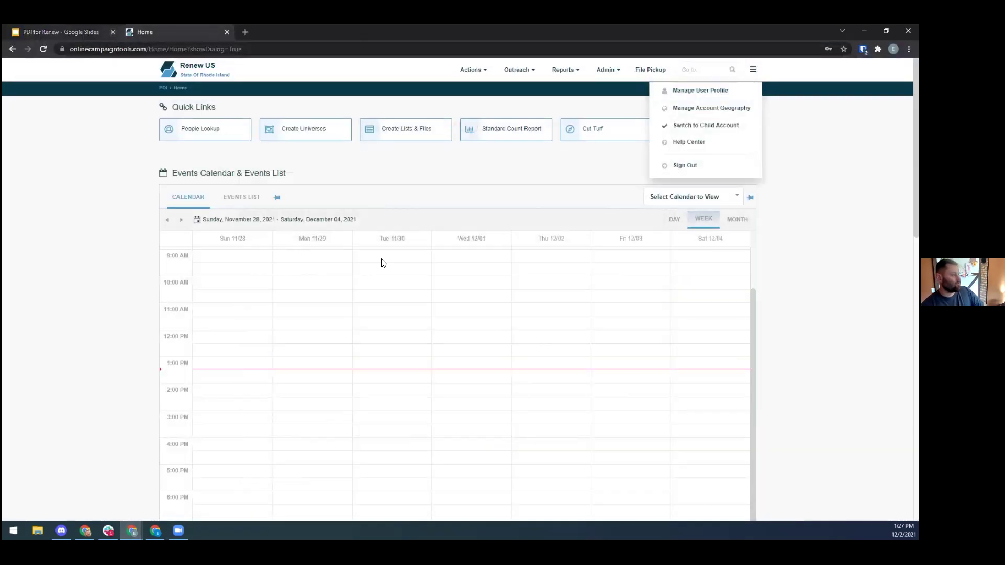
click(803, 152)
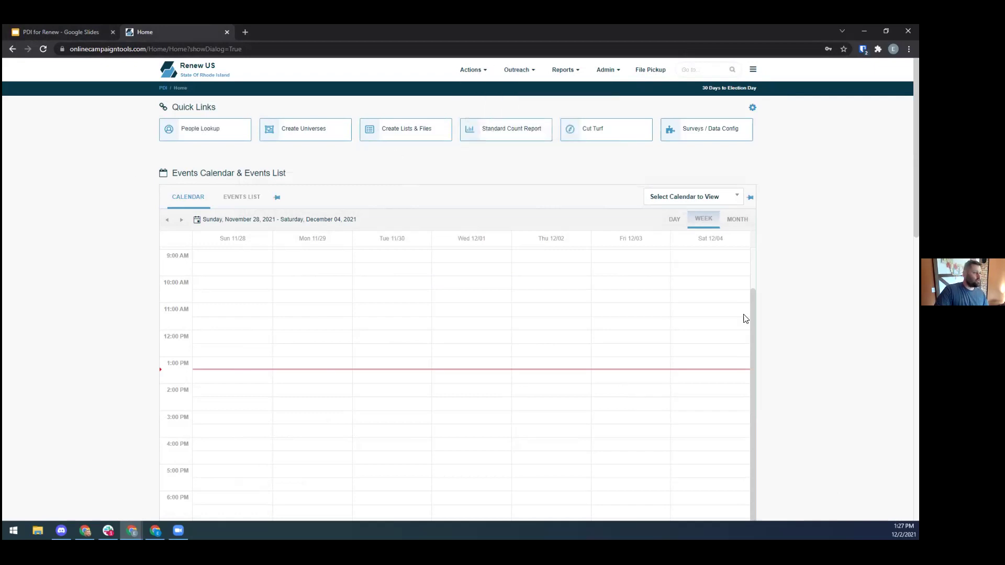
scroll(794, 196, down, 10)
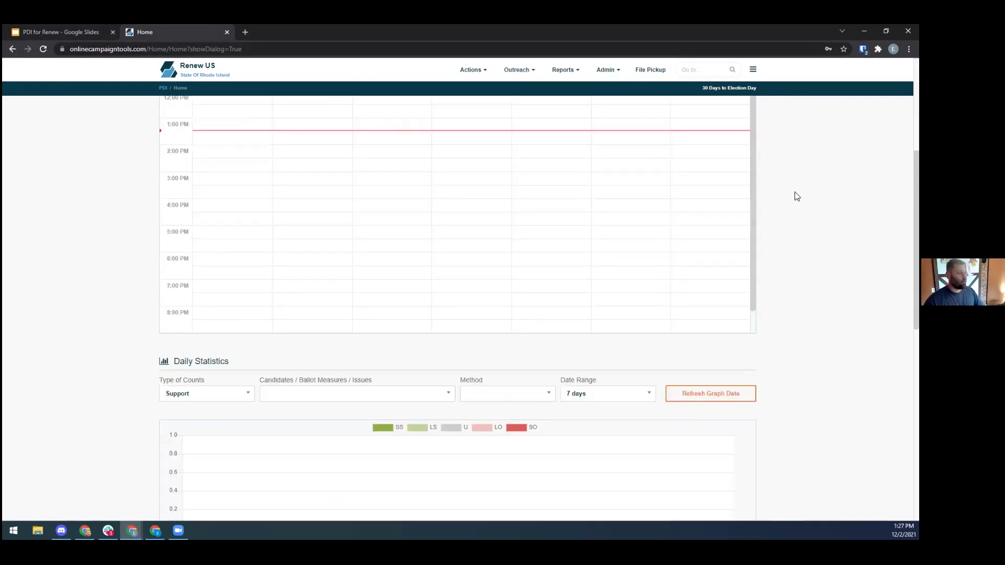
scroll(792, 207, down, 4)
scroll(331, 274, up, 4)
scroll(331, 274, up, 10)
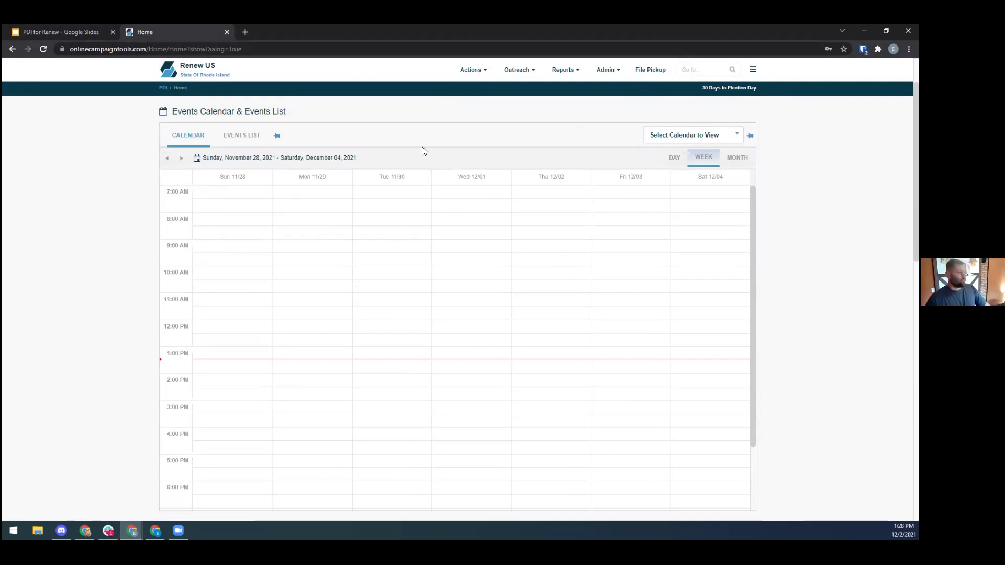
scroll(458, 309, down, 3)
scroll(458, 309, up, 5)
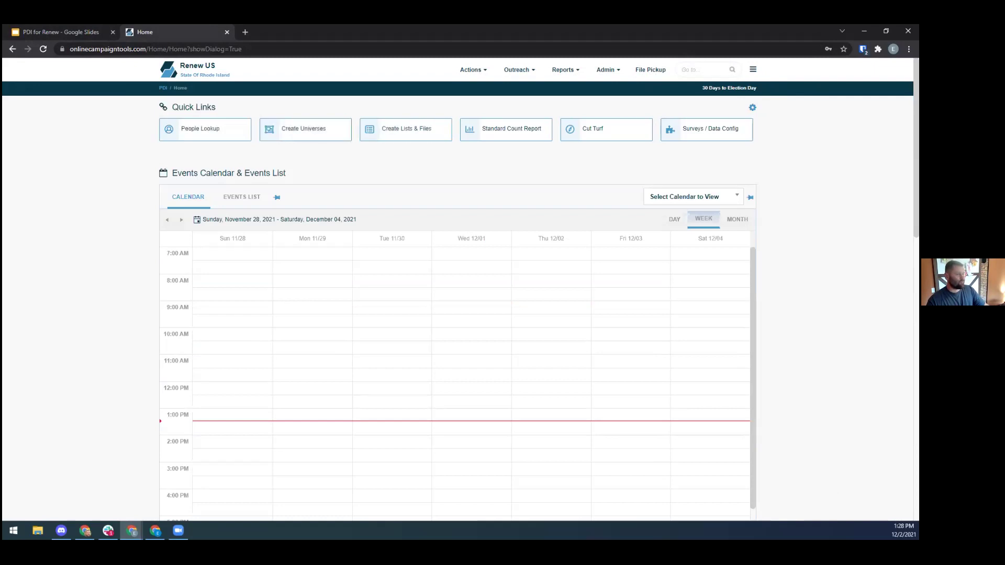
scroll(458, 308, down, 10)
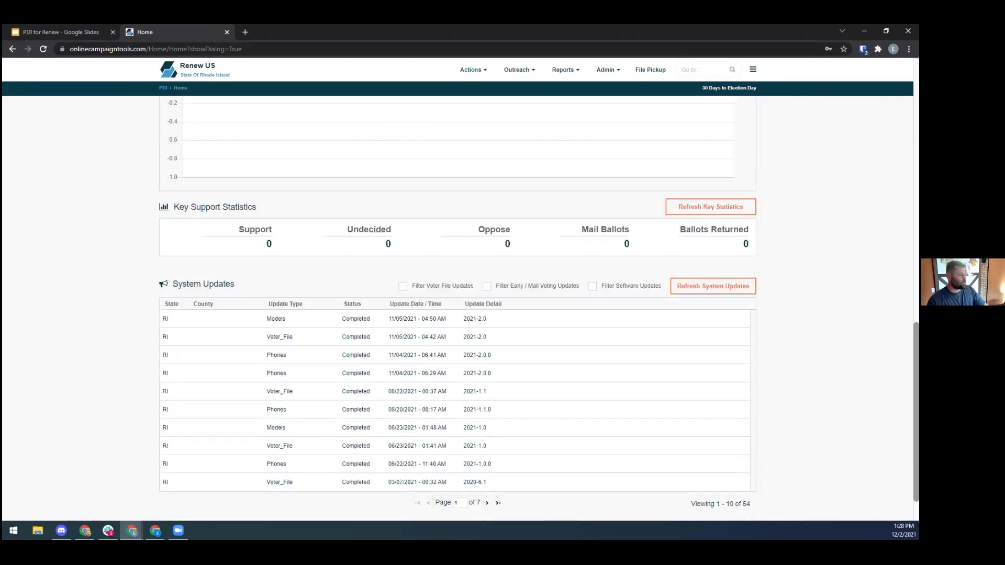
scroll(459, 309, up, 7)
scroll(760, 145, up, 4)
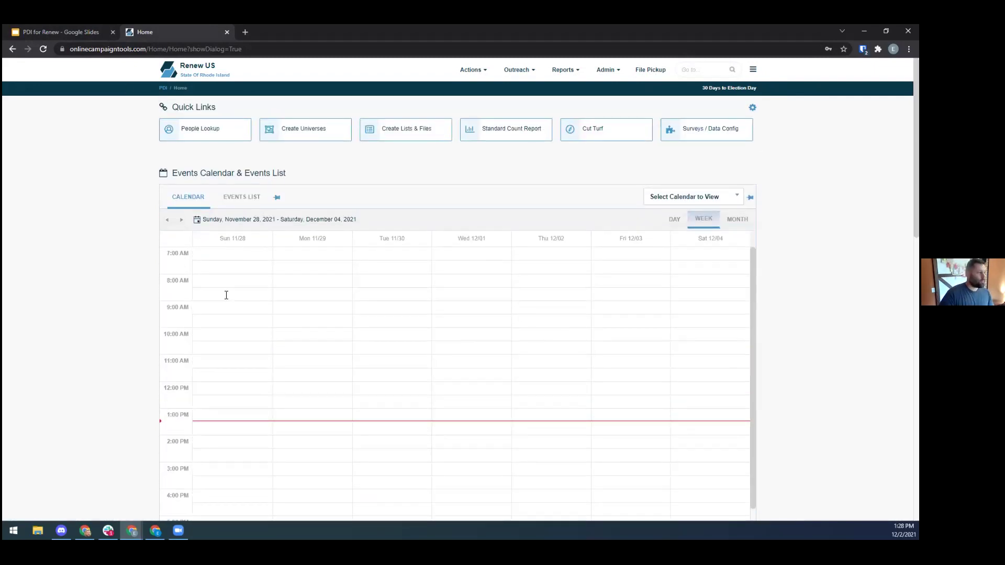
Step: Cancel out of home page customization and bring up the Actions dropdown
click(753, 108)
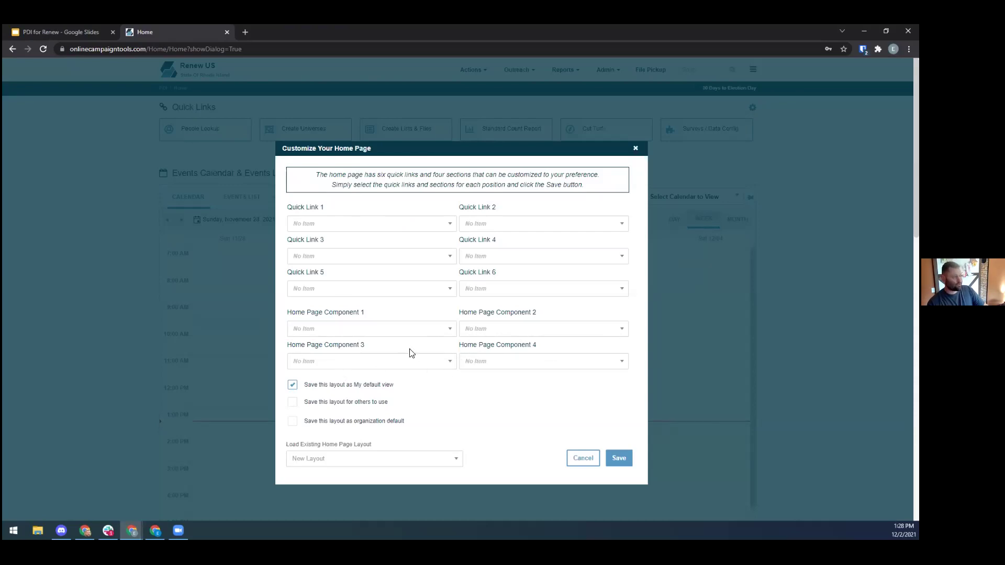
click(635, 150)
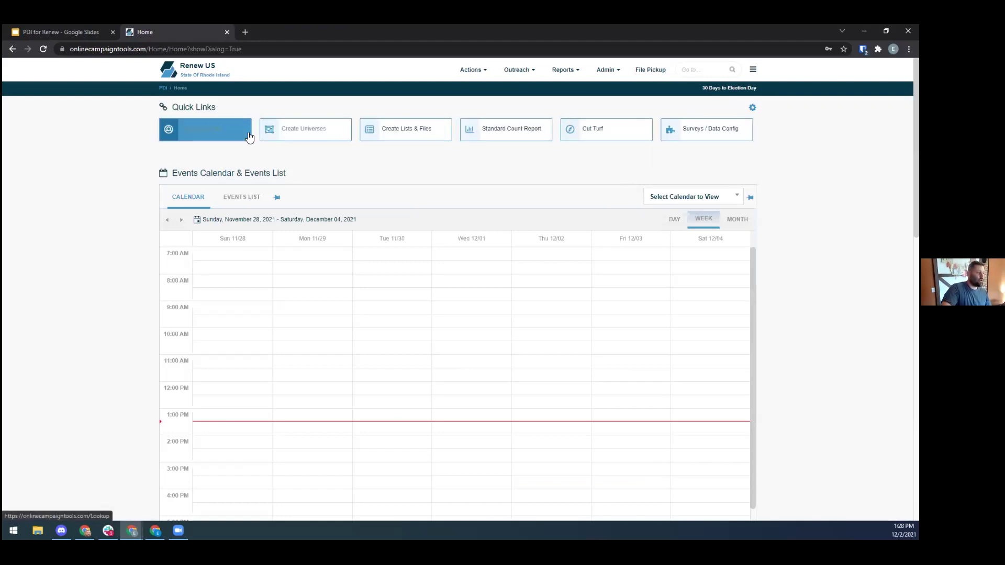
mouse_move(526, 71)
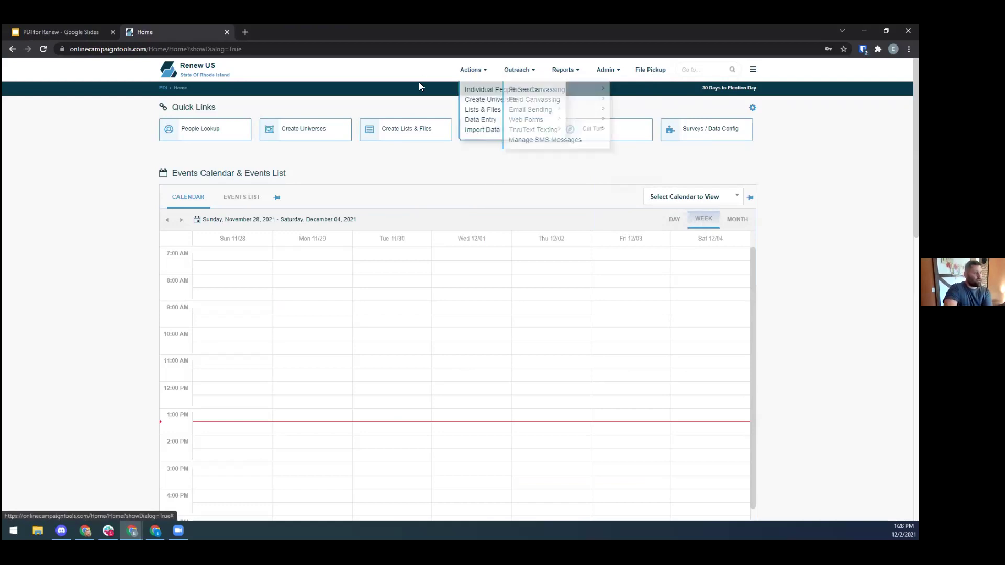
scroll(341, 141, down, 5)
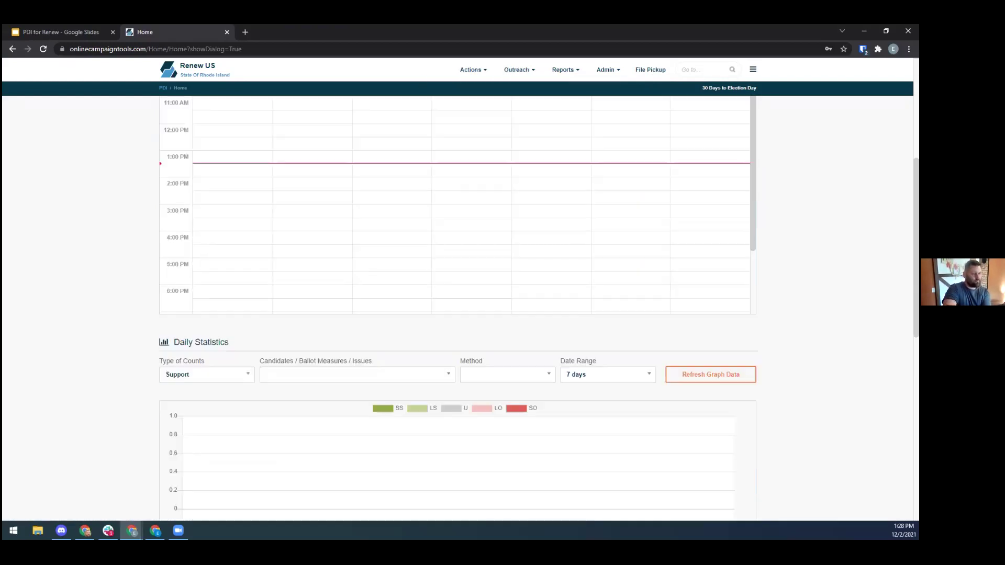
scroll(341, 141, down, 8)
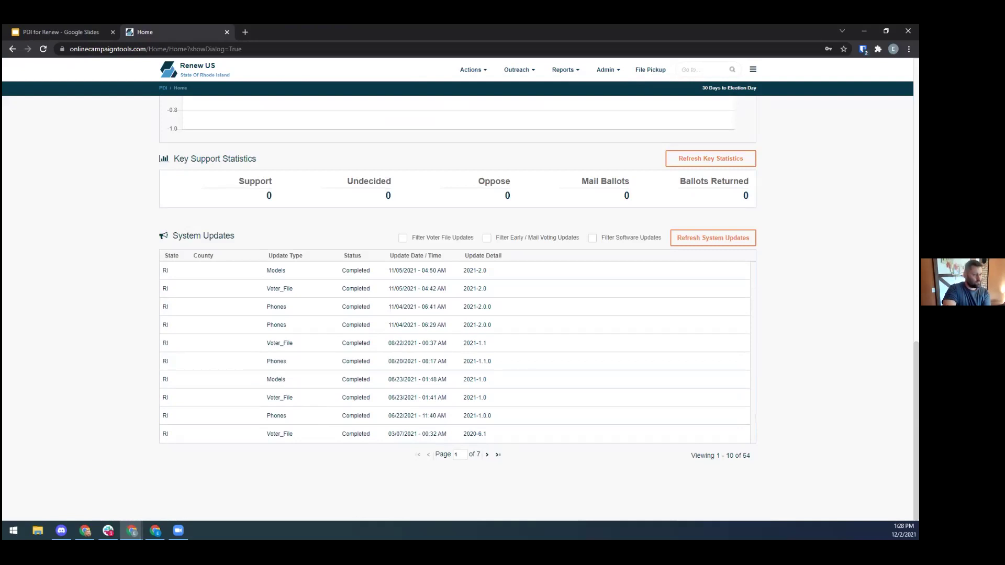
scroll(458, 304, up, 15)
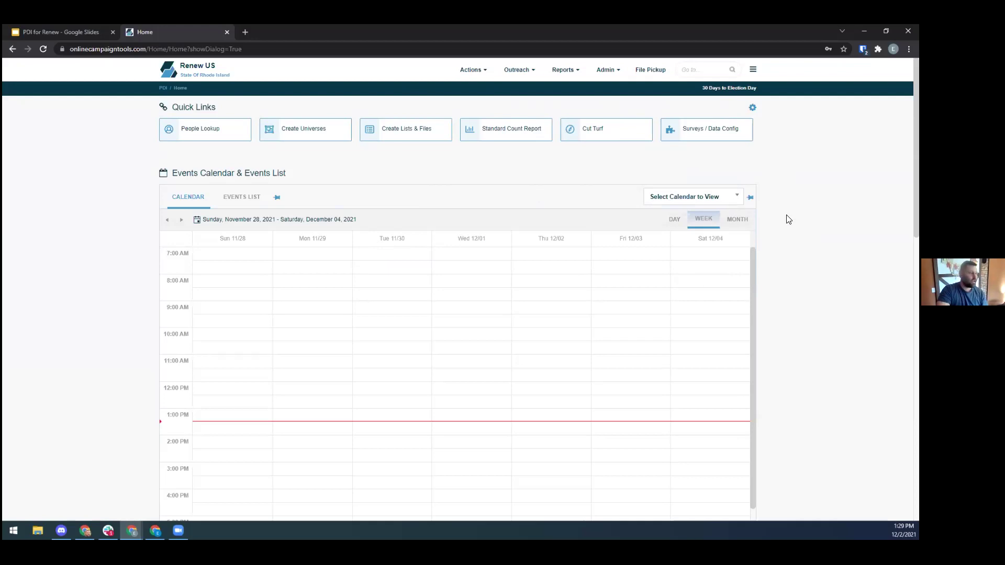
mouse_move(474, 75)
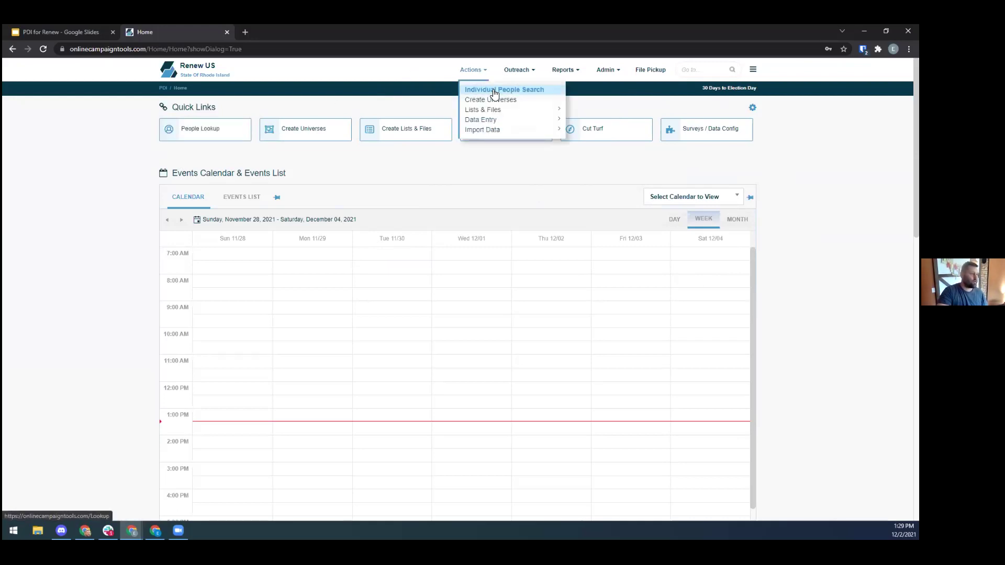
Step: Open Individual People Search and show the additional search options
click(490, 88)
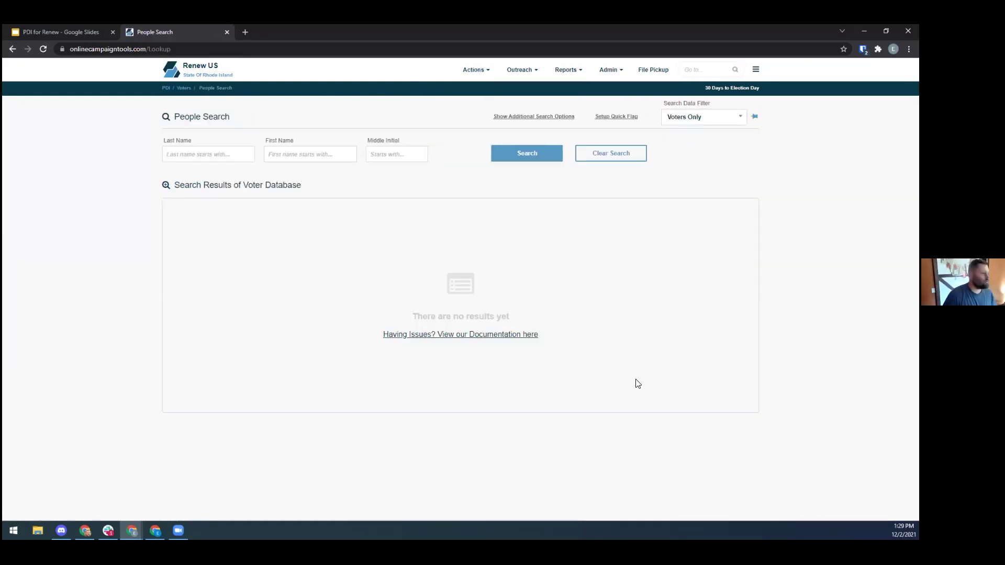
click(173, 152)
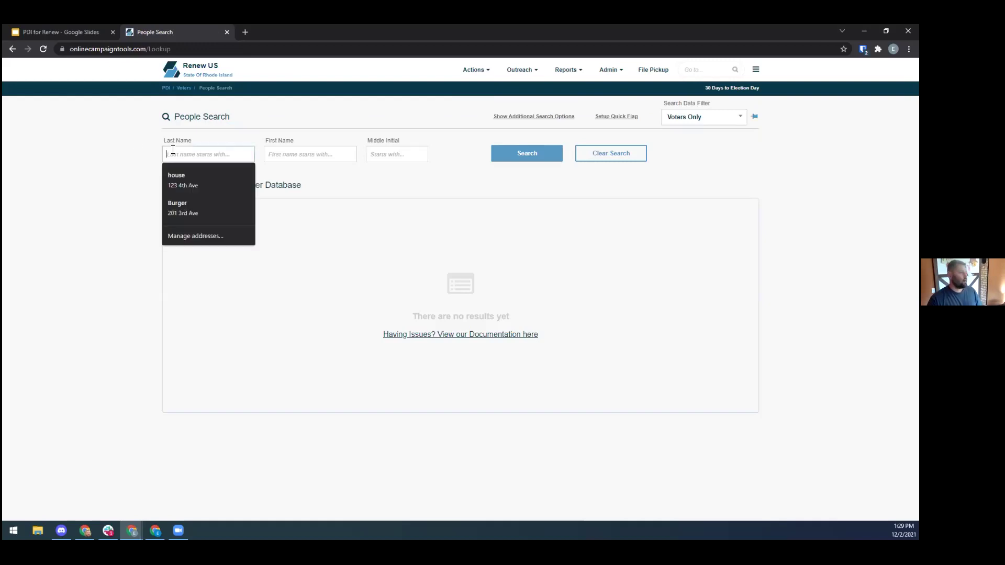
click(305, 159)
click(199, 156)
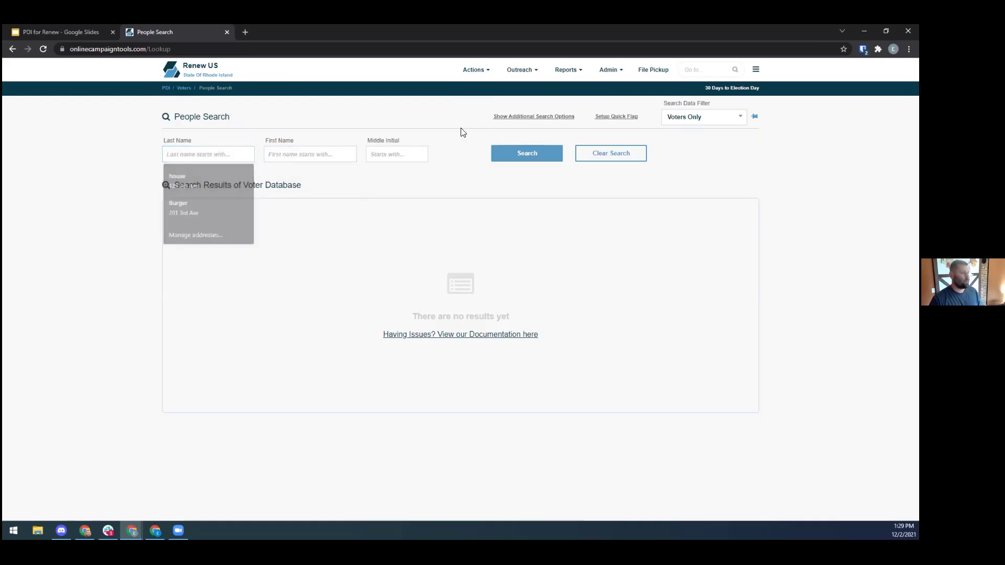
click(547, 119)
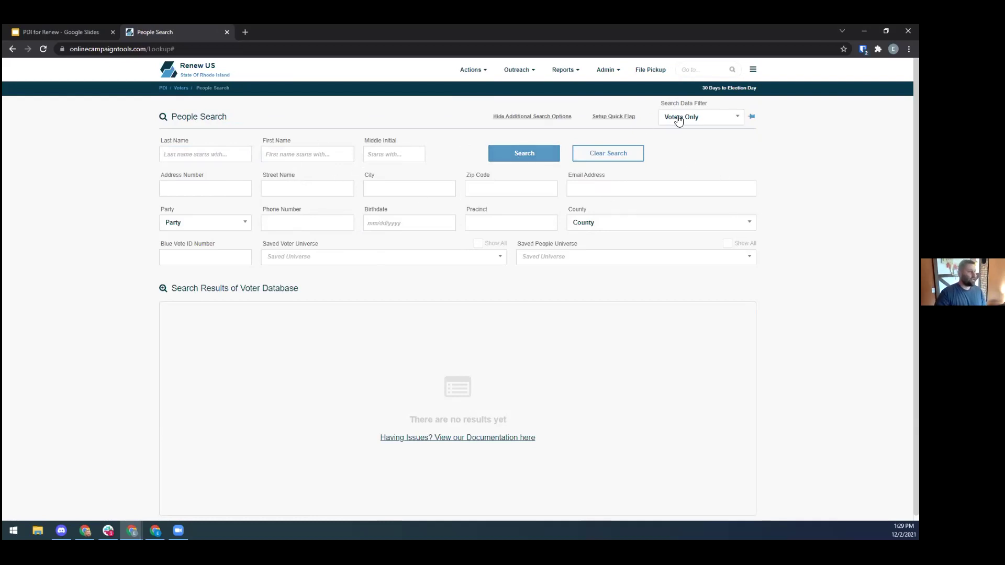
click(206, 153)
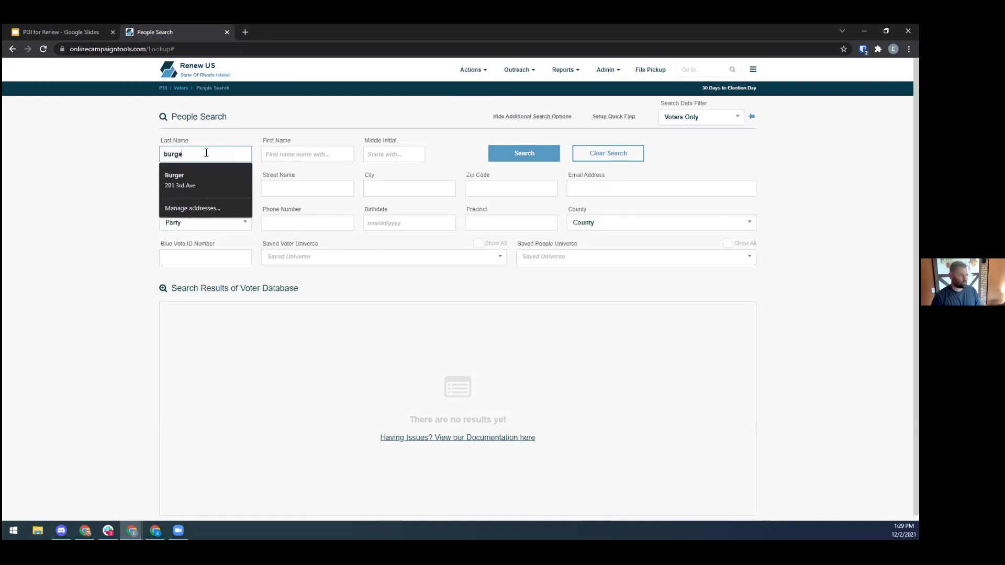
key(Tab)
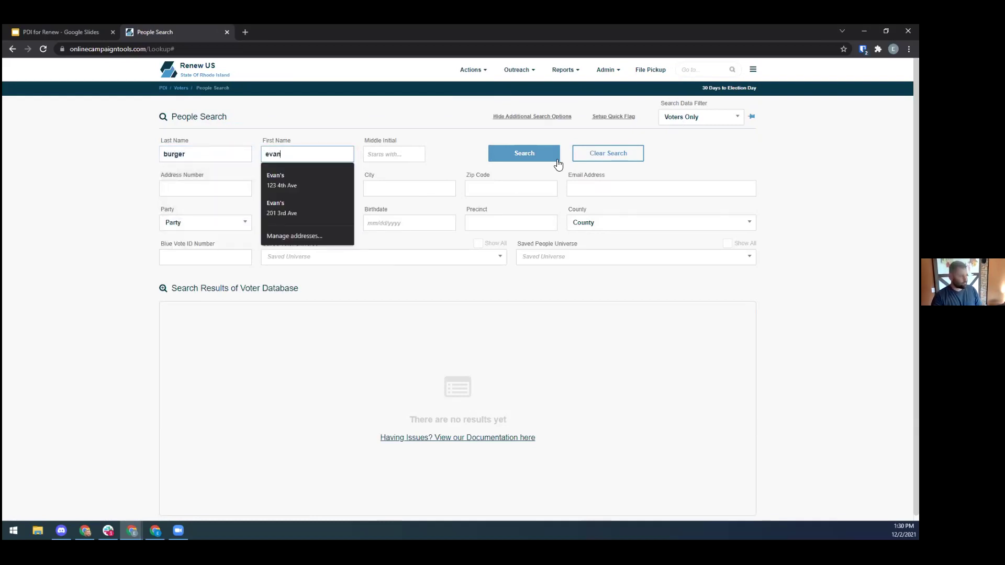
click(557, 161)
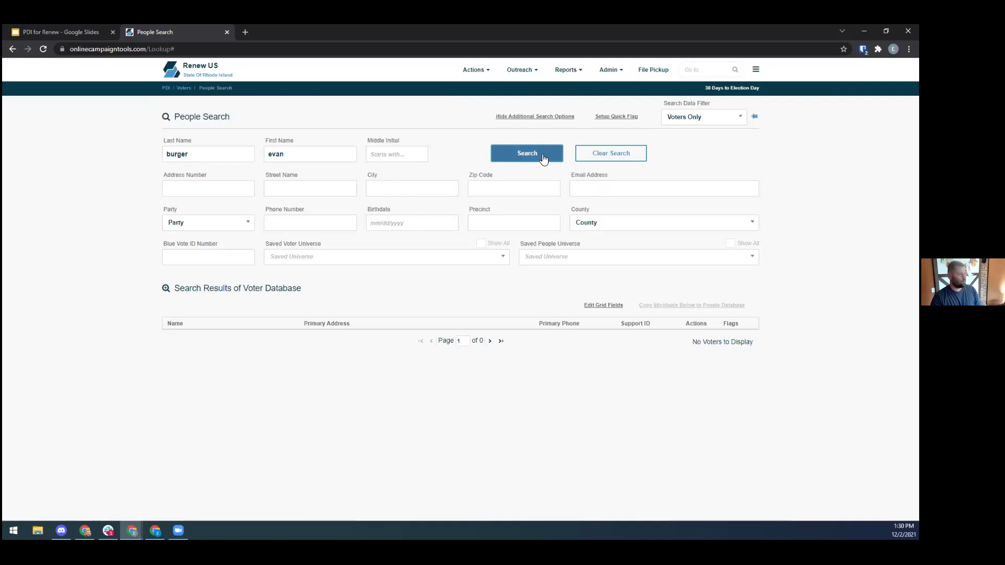
Step: Rerun the search with first initial 'e' and open the matching voter's record
double_click(312, 153)
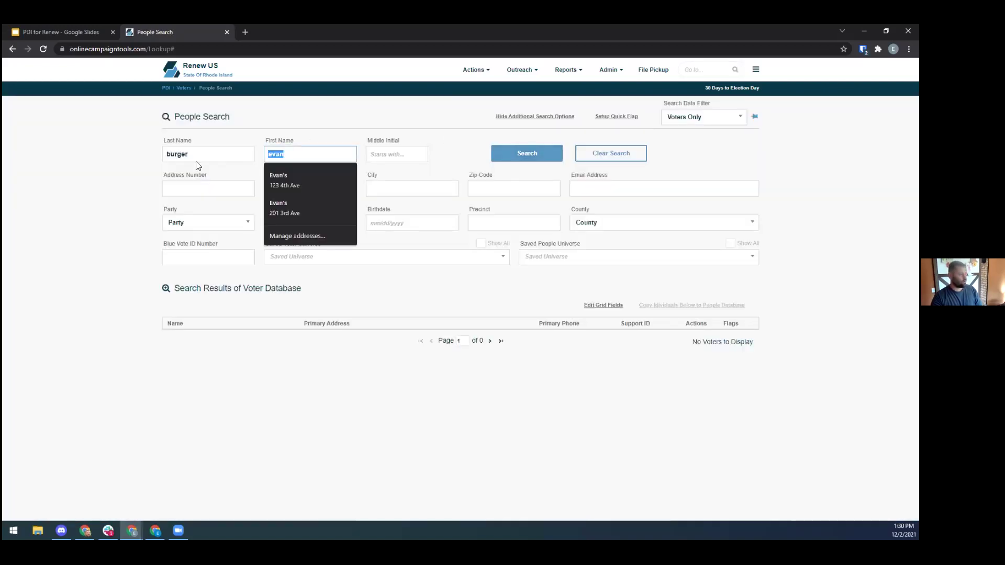
text(e)
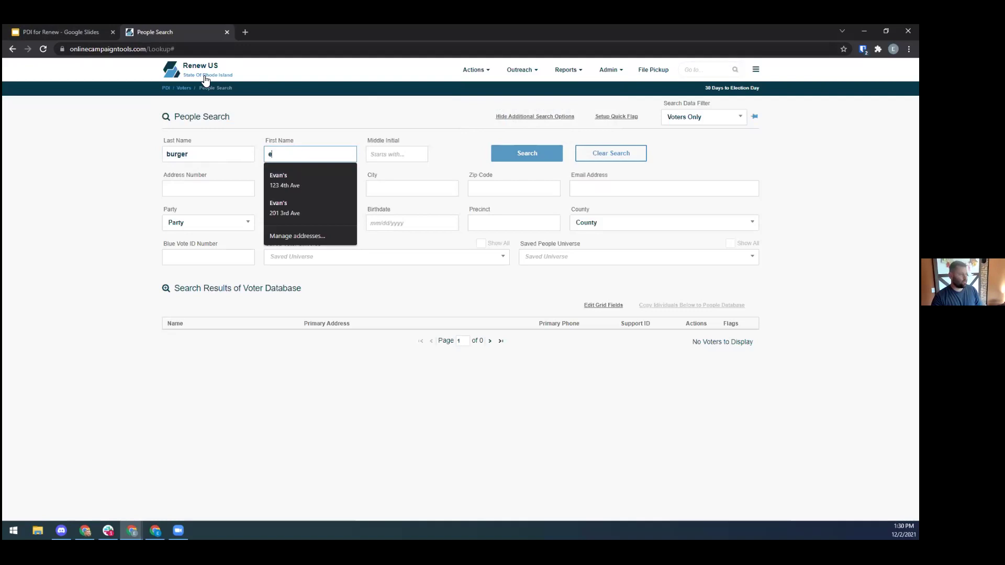
click(518, 159)
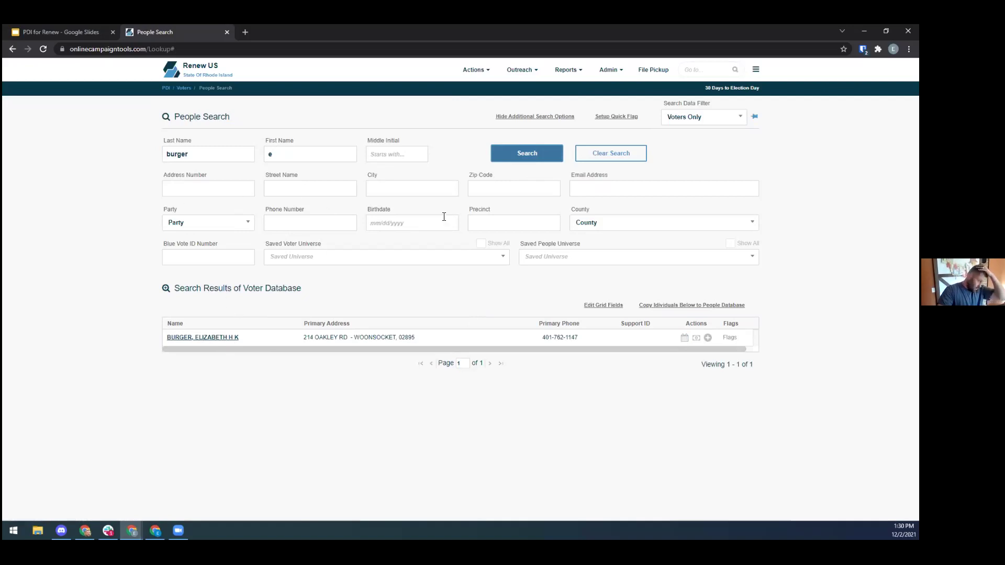
click(230, 339)
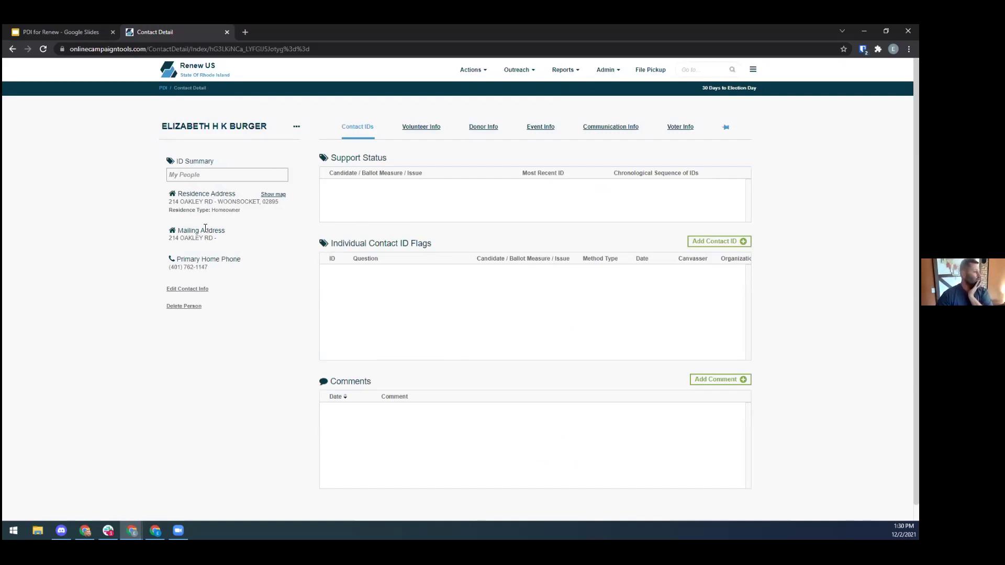
Step: Browse the voter's Volunteer Info and Donor Info tabs, ending on Voter Info
click(419, 130)
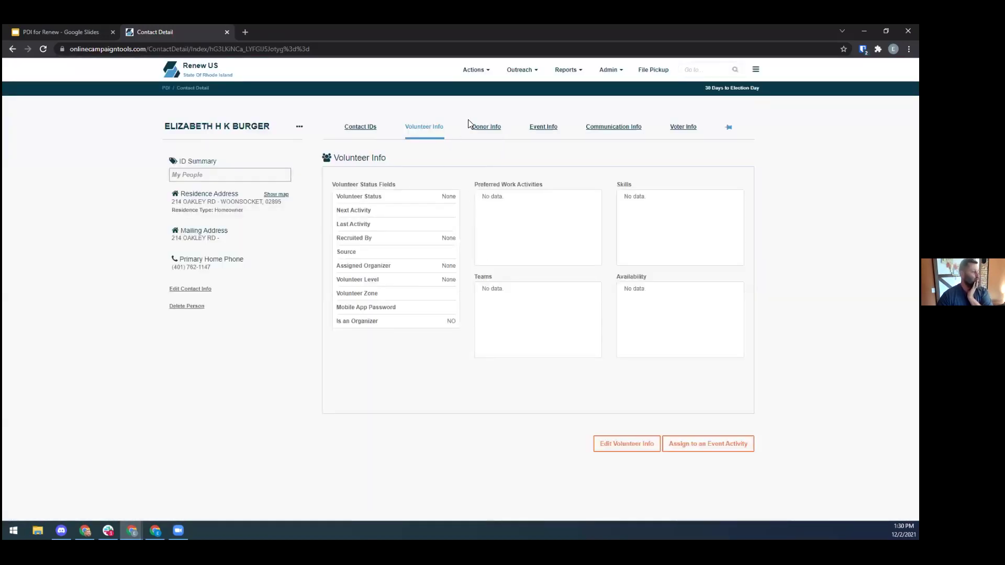
click(686, 128)
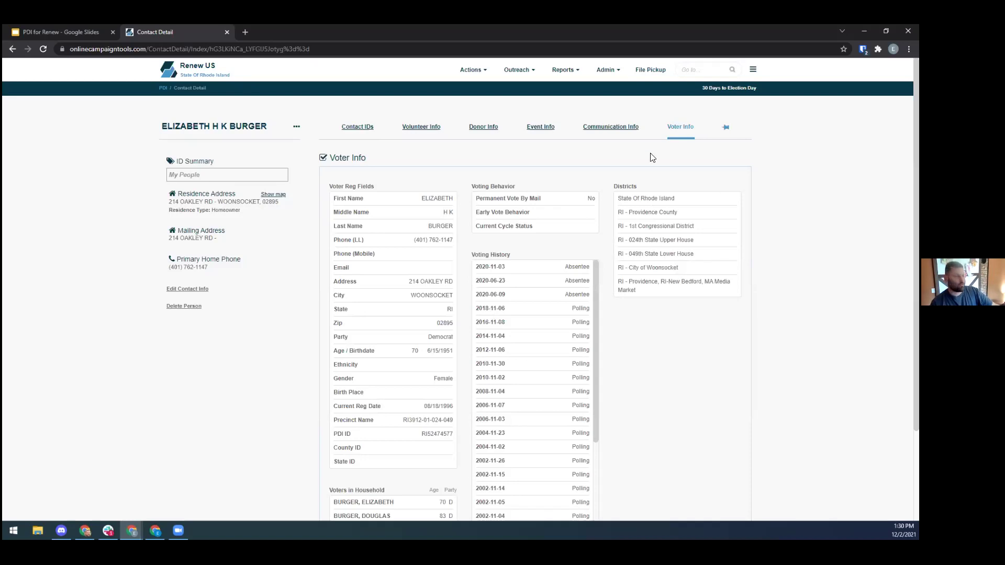
click(493, 127)
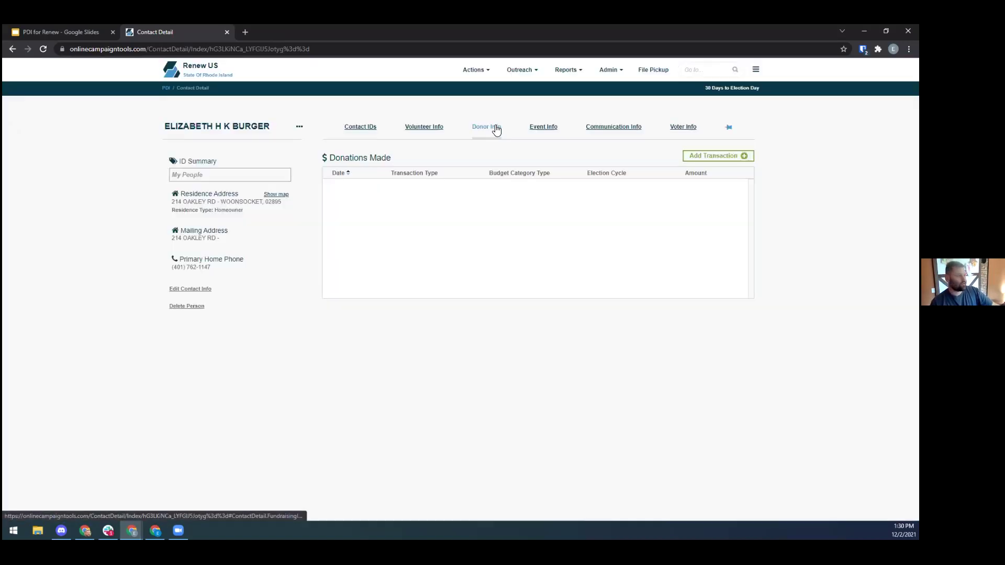
click(417, 131)
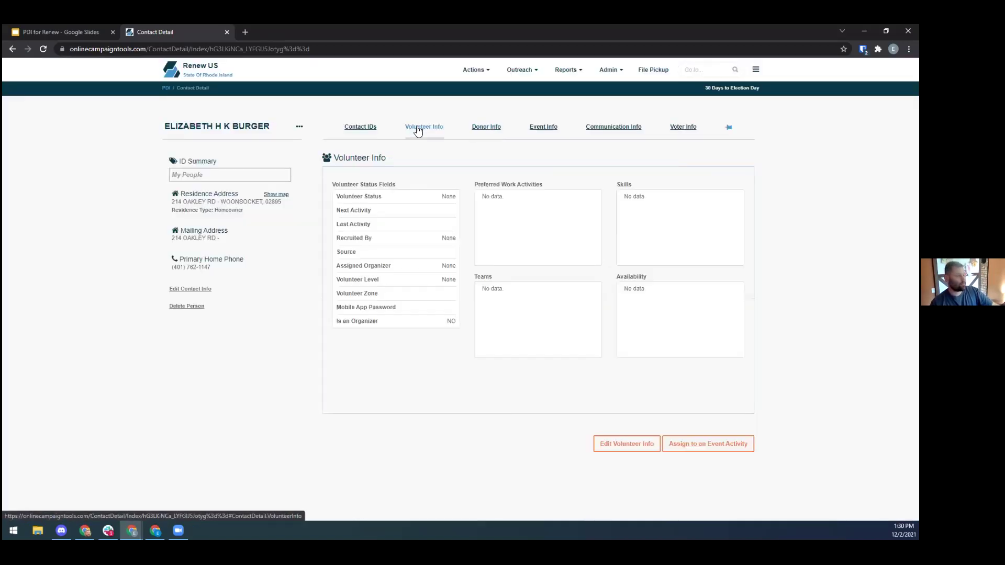
click(691, 136)
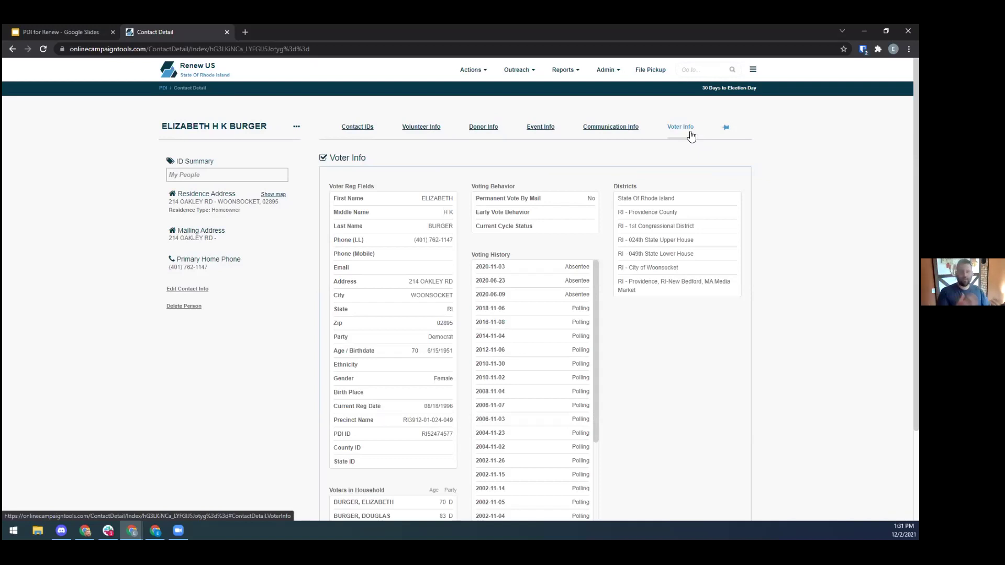
click(691, 135)
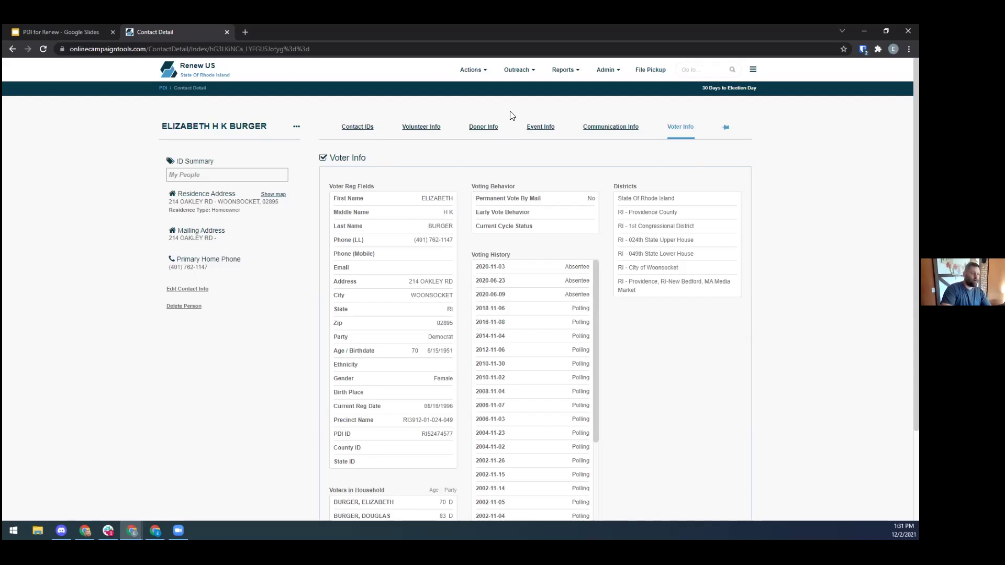
scroll(548, 306, down, 3)
scroll(673, 352, down, 2)
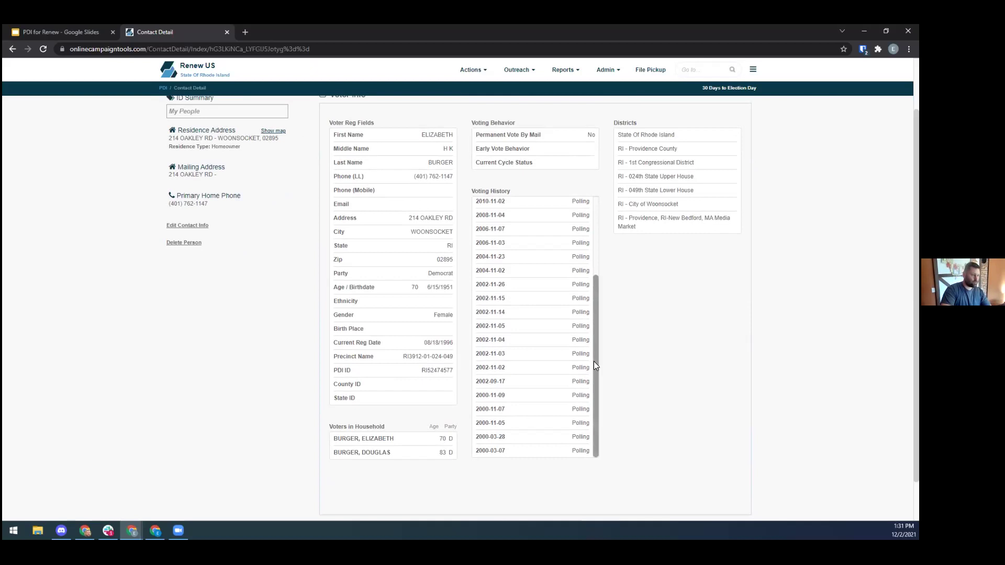
drag(593, 362, 591, 283)
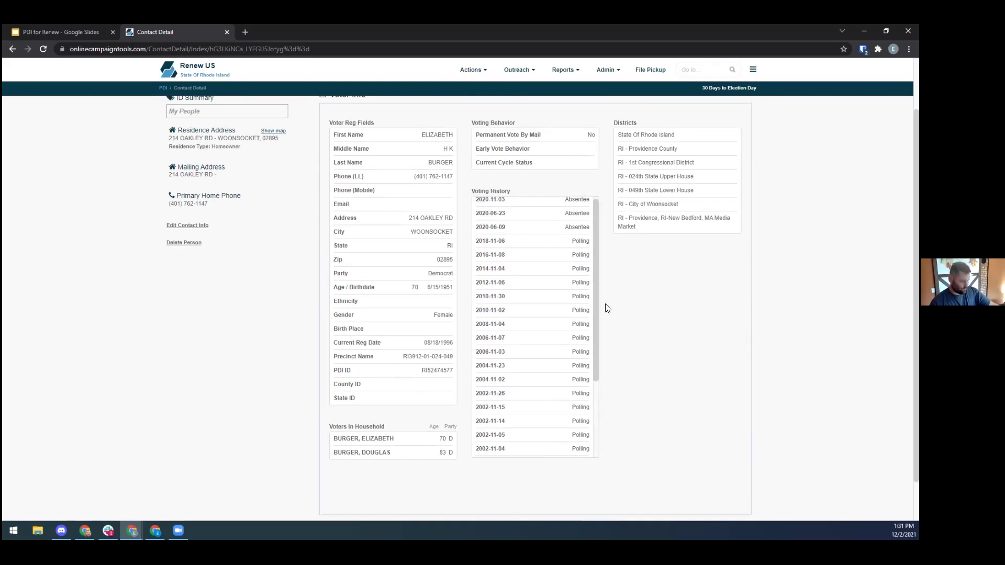
scroll(596, 312, down, 3)
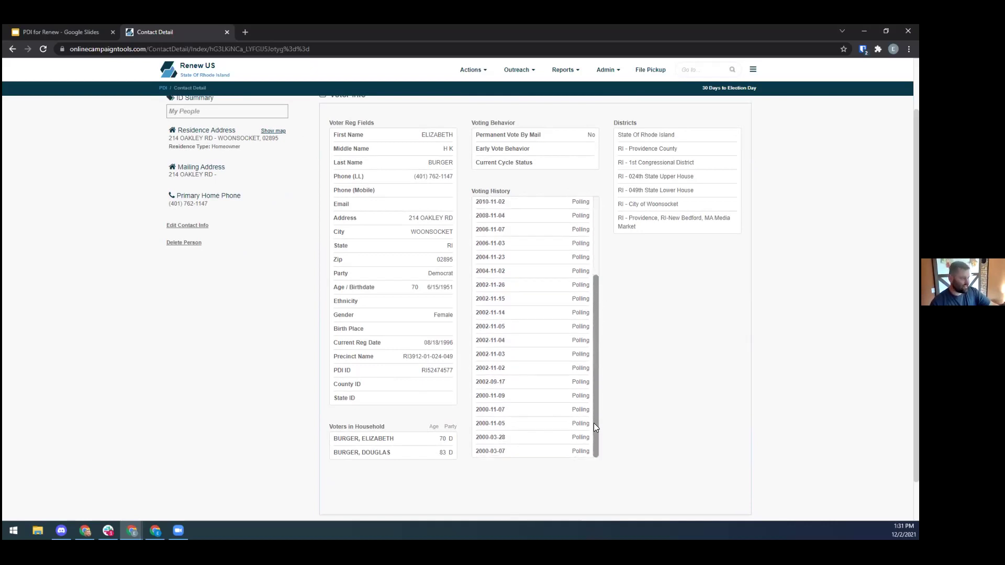
scroll(594, 423, up, 3)
scroll(636, 328, up, 2)
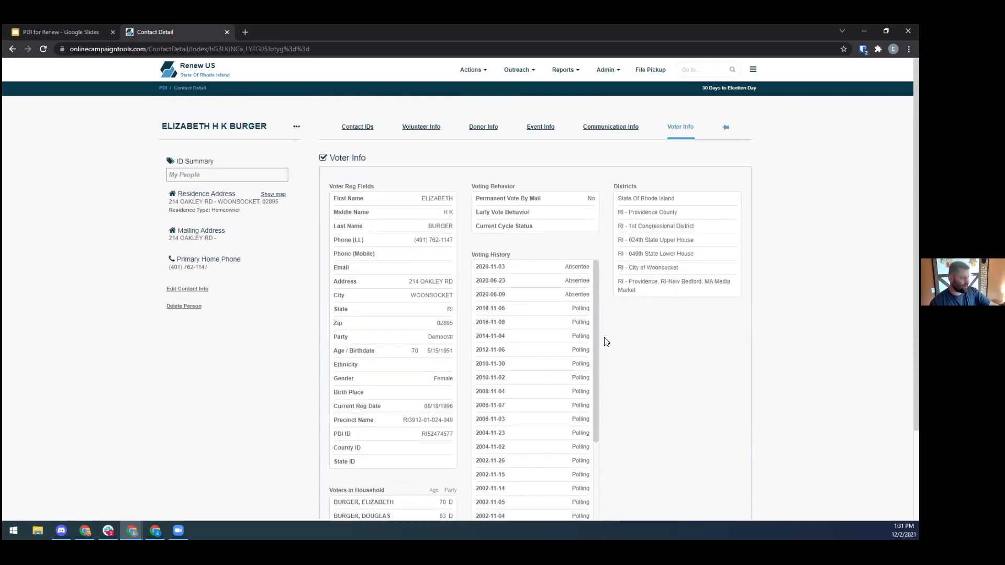
drag(596, 351, 602, 471)
scroll(576, 439, down, 2)
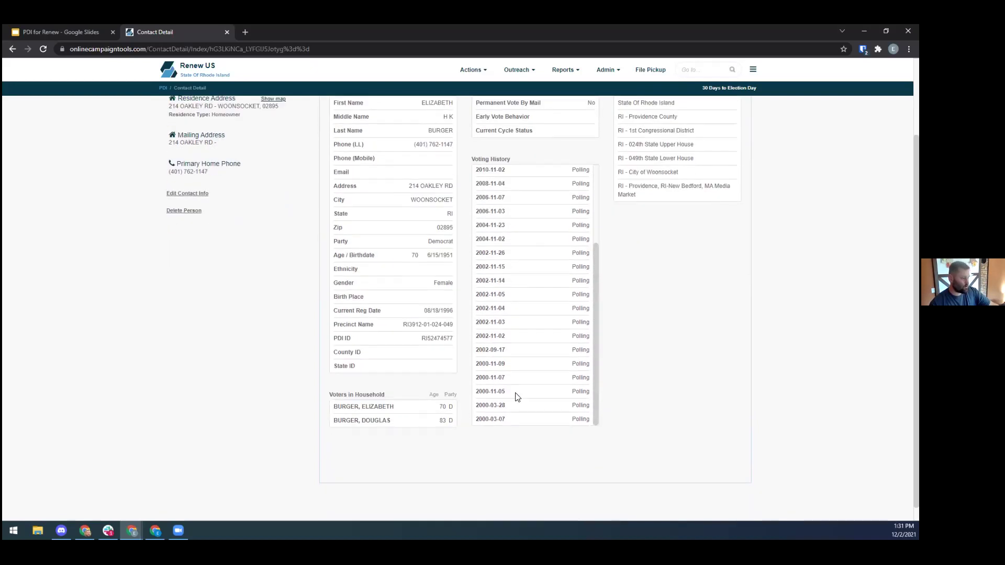
drag(598, 397, 598, 289)
scroll(523, 288, up, 2)
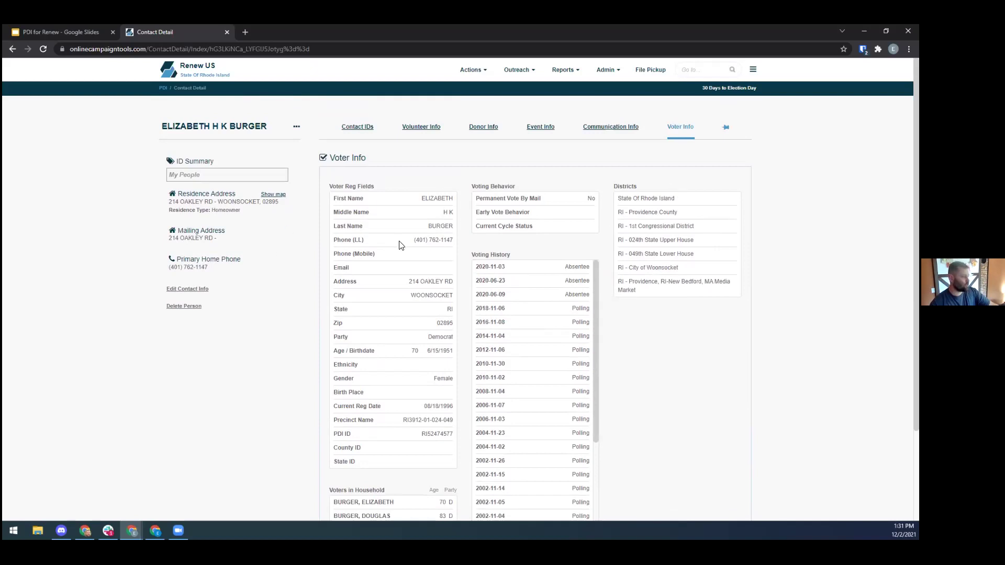
scroll(416, 341, down, 2)
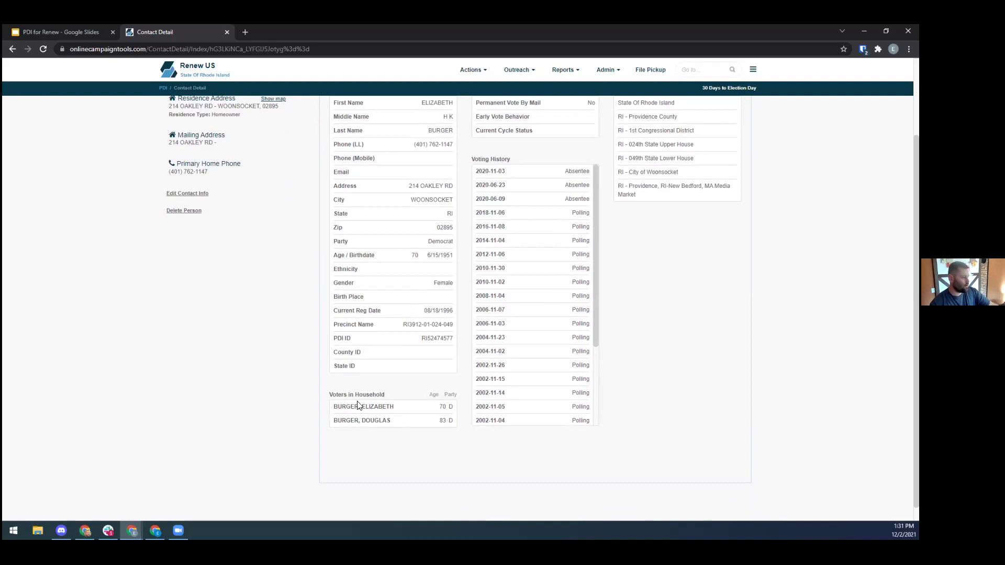
scroll(382, 422, up, 2)
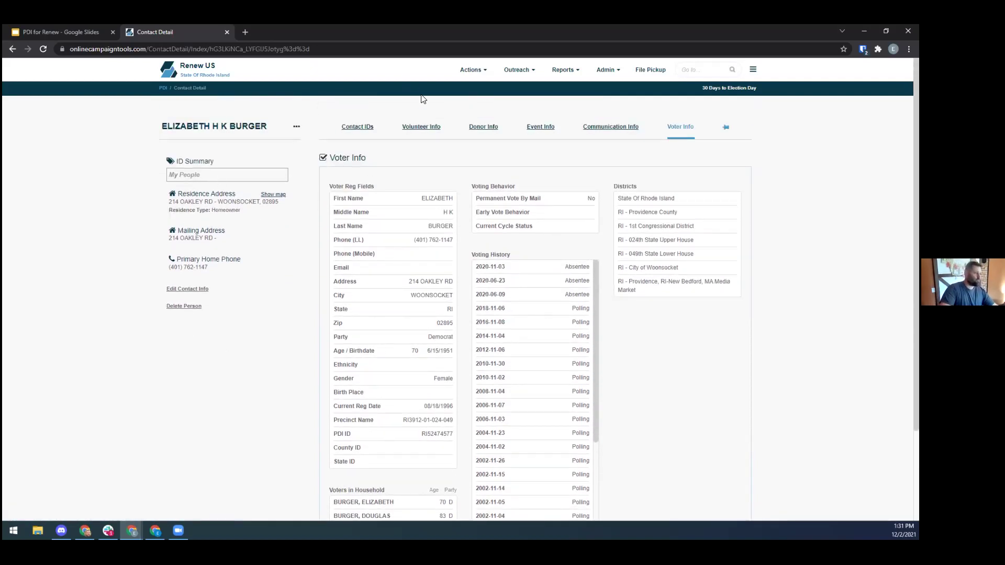
click(464, 71)
click(477, 91)
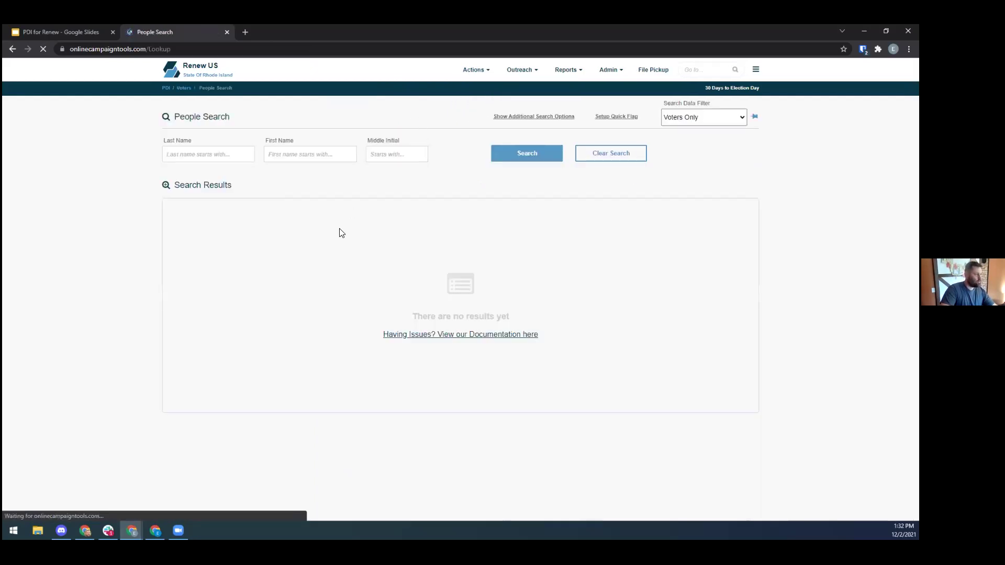
click(230, 154)
text(burger)
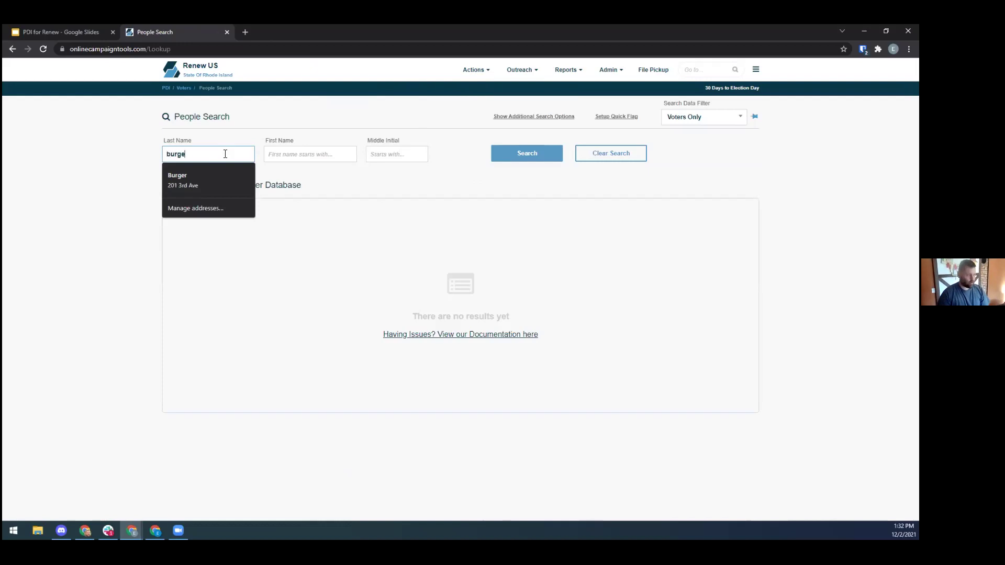
key(Tab)
text(e)
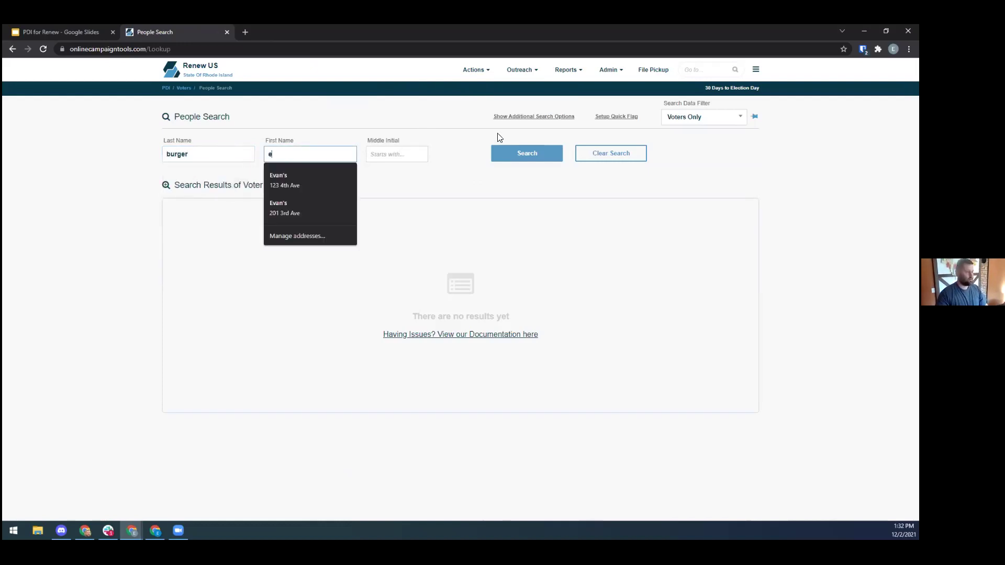
click(516, 160)
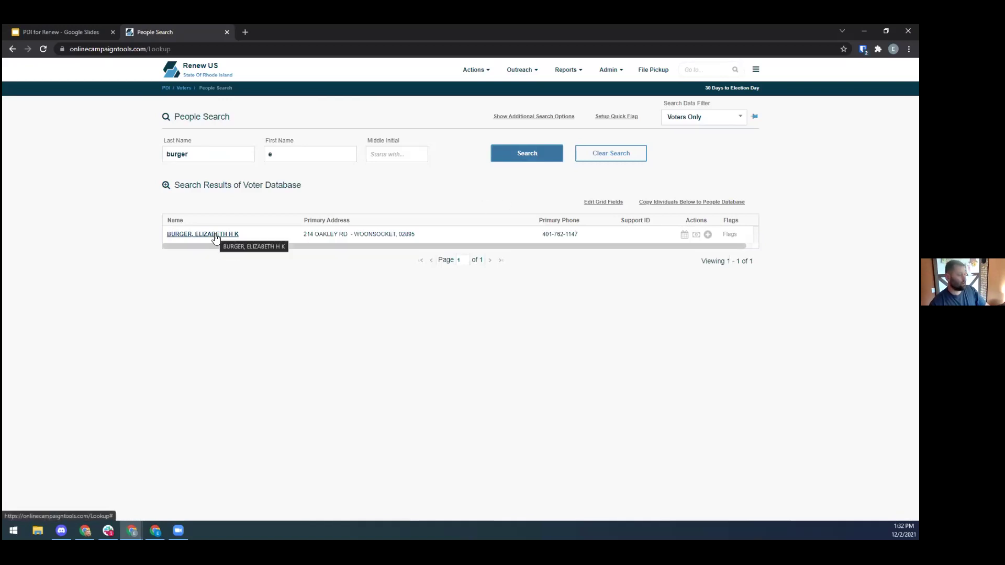
Step: Add Email, Precinct, Polling Site and Party columns to the results grid and save
click(614, 202)
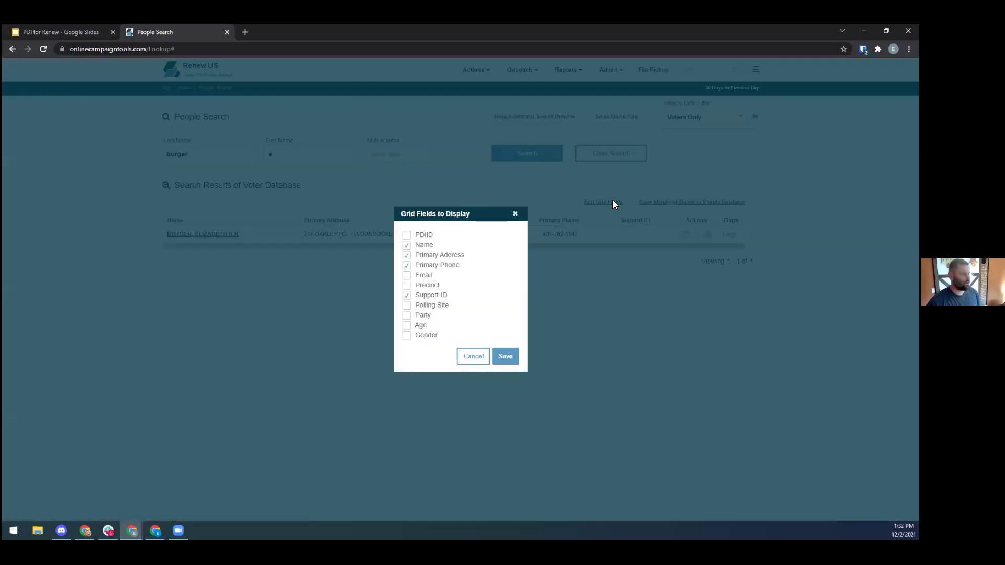
click(407, 276)
click(407, 286)
click(407, 305)
click(407, 316)
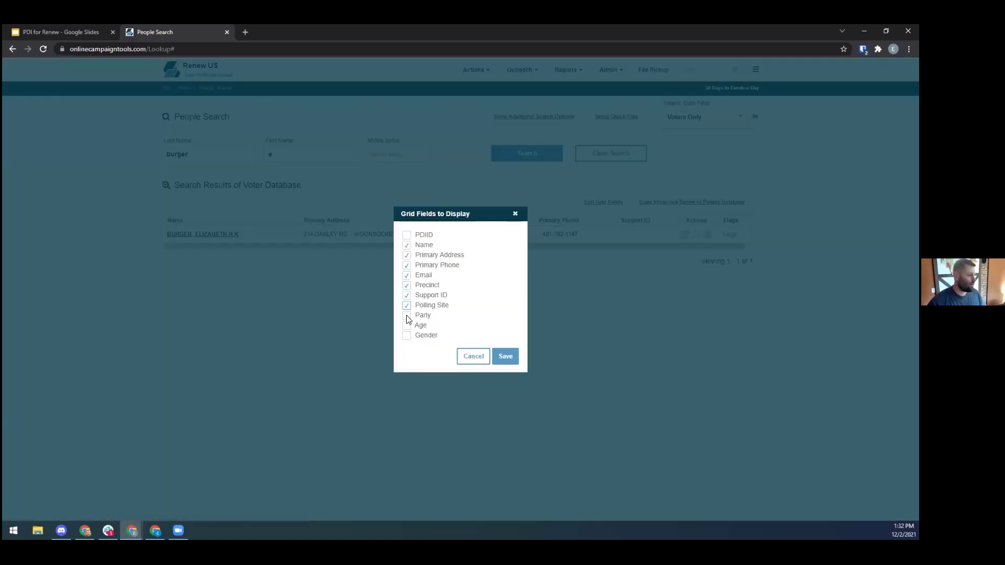
click(471, 358)
click(603, 202)
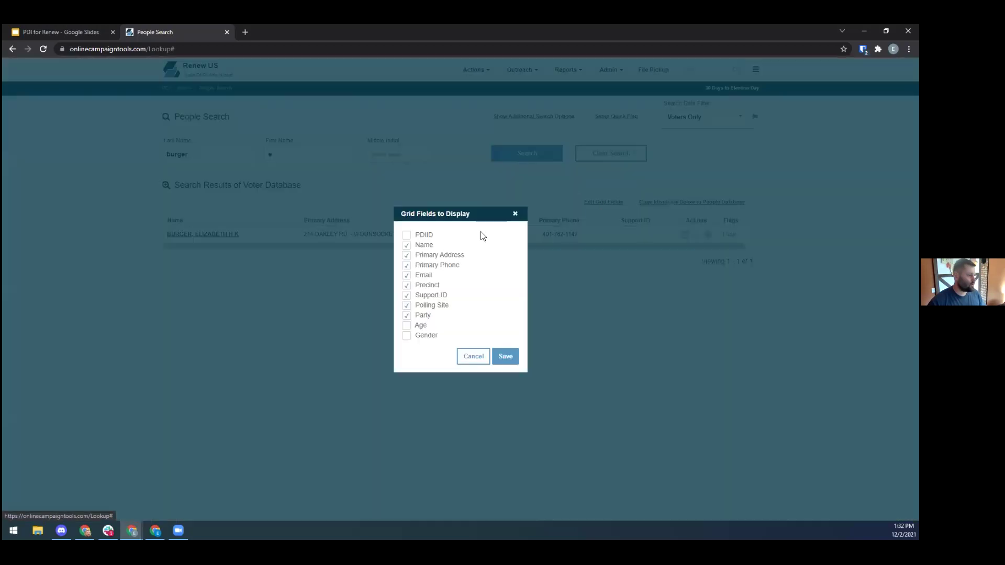
click(500, 356)
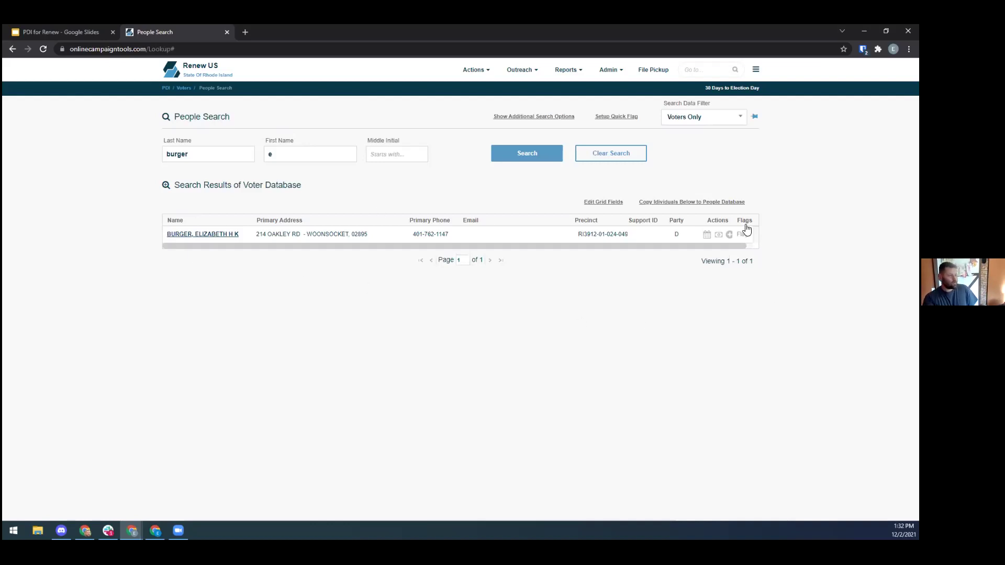
Step: Delete the 'e' first-name filter and rerun, listing all 21 'burger' voters
click(285, 153)
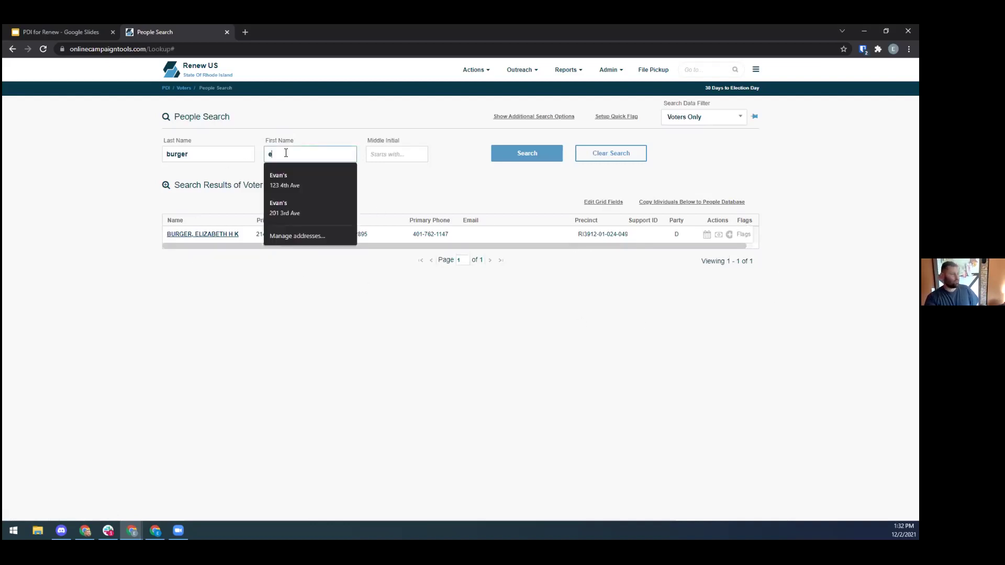
key(BackSpace)
key(Return)
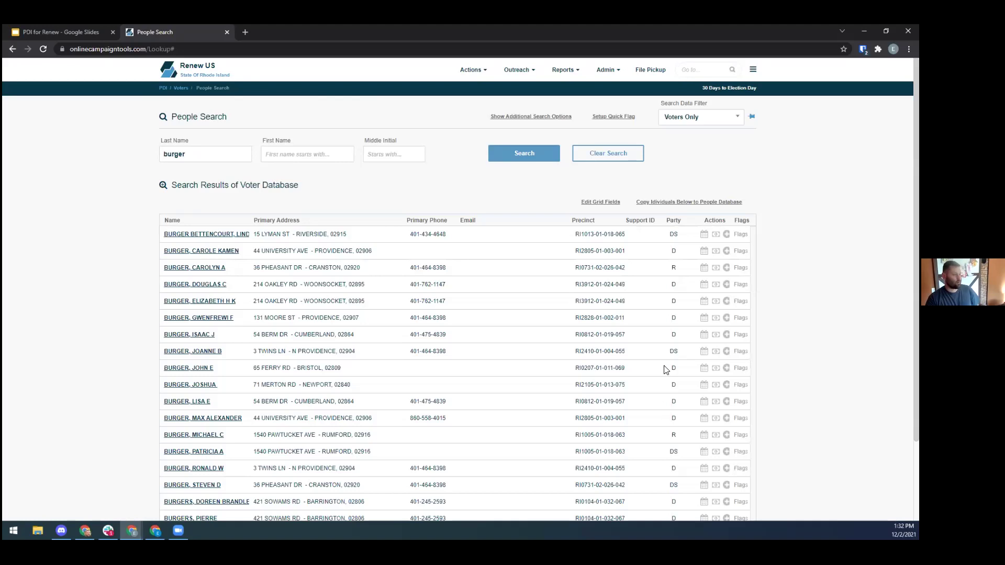
scroll(673, 356, down, 2)
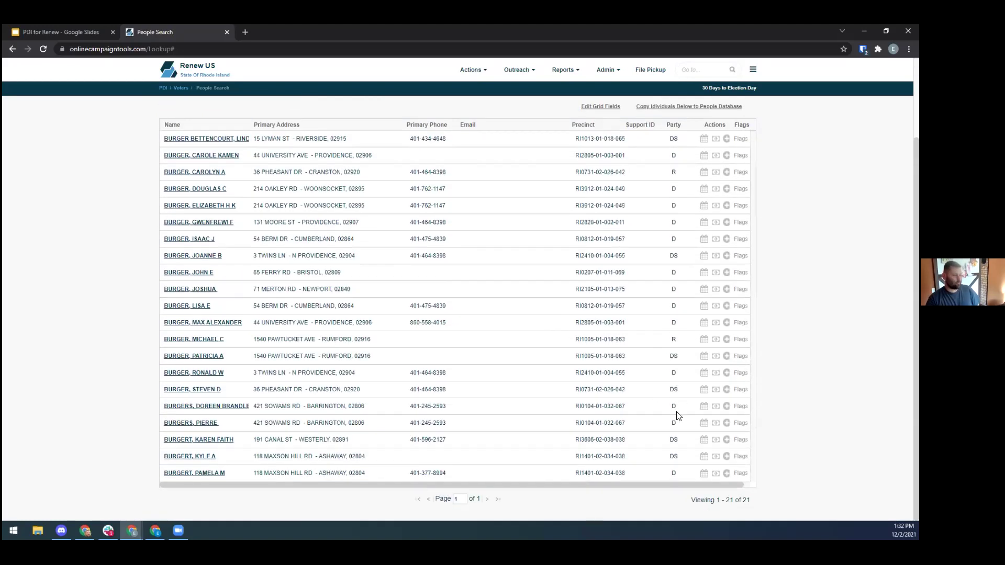
scroll(693, 439, up, 2)
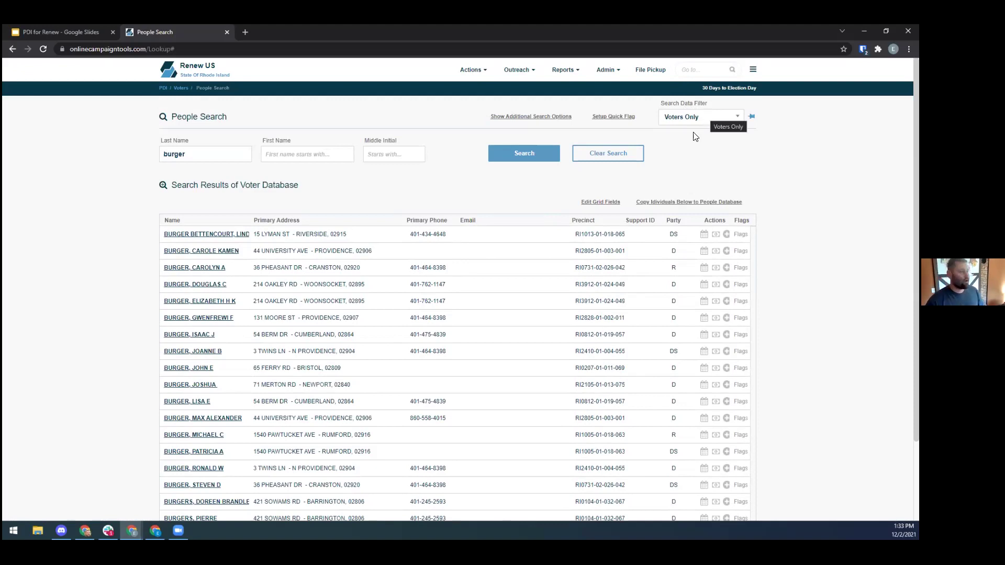
click(703, 120)
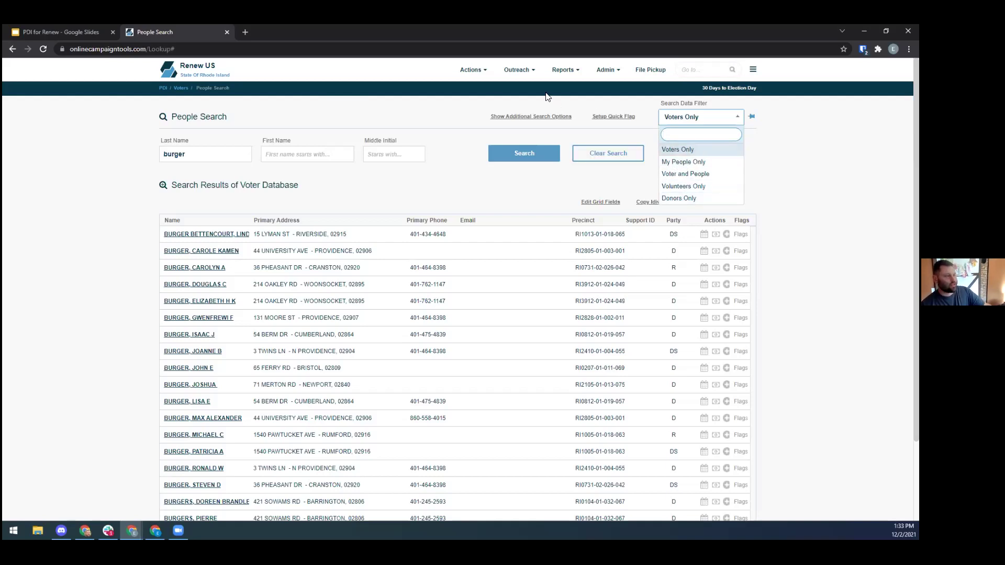
click(712, 116)
click(712, 117)
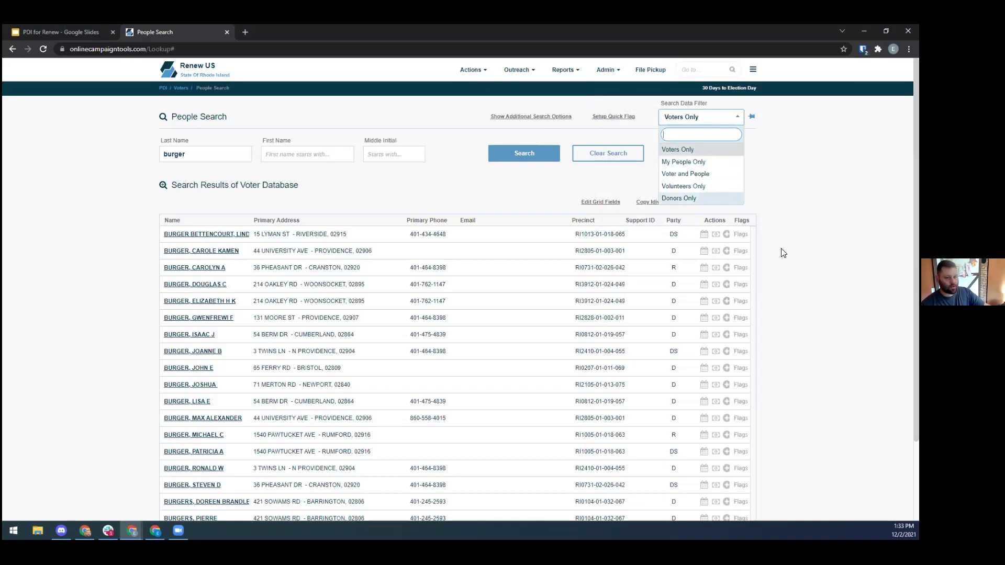
click(711, 148)
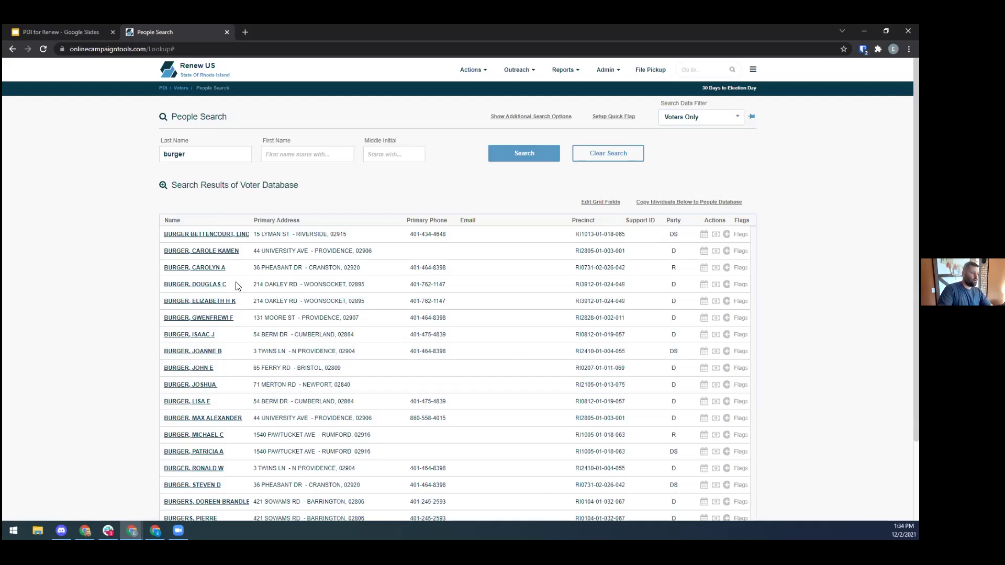
Step: Scroll through the 'burger' results, then bring up the Outreach navigation menu
scroll(274, 256, down, 2)
scroll(305, 283, up, 2)
scroll(449, 314, down, 2)
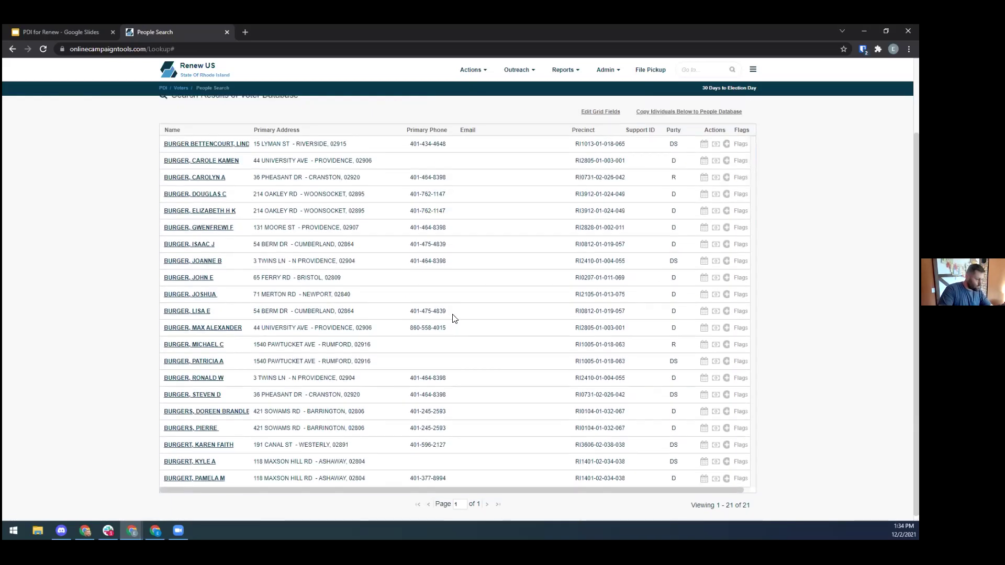
scroll(455, 319, up, 2)
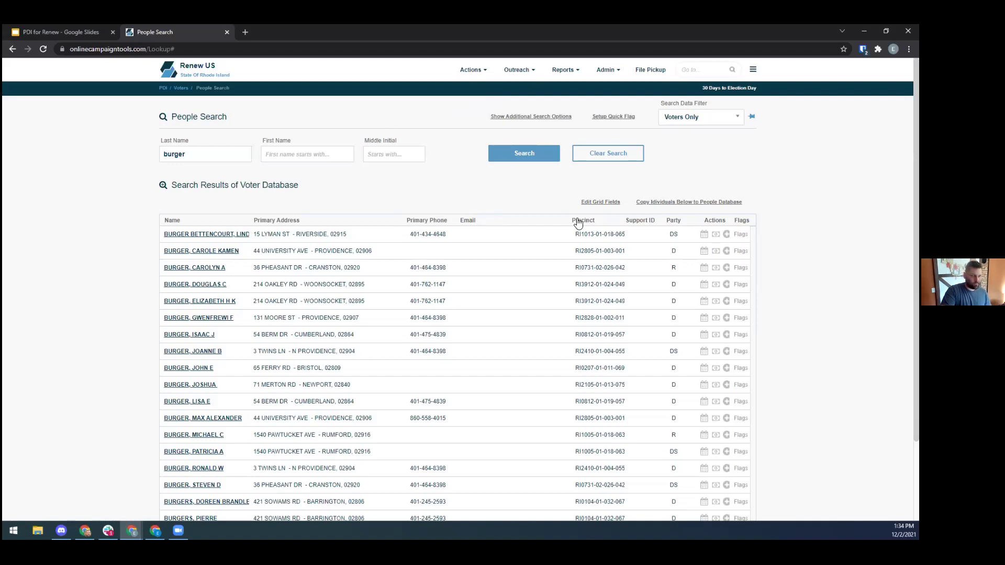
click(526, 71)
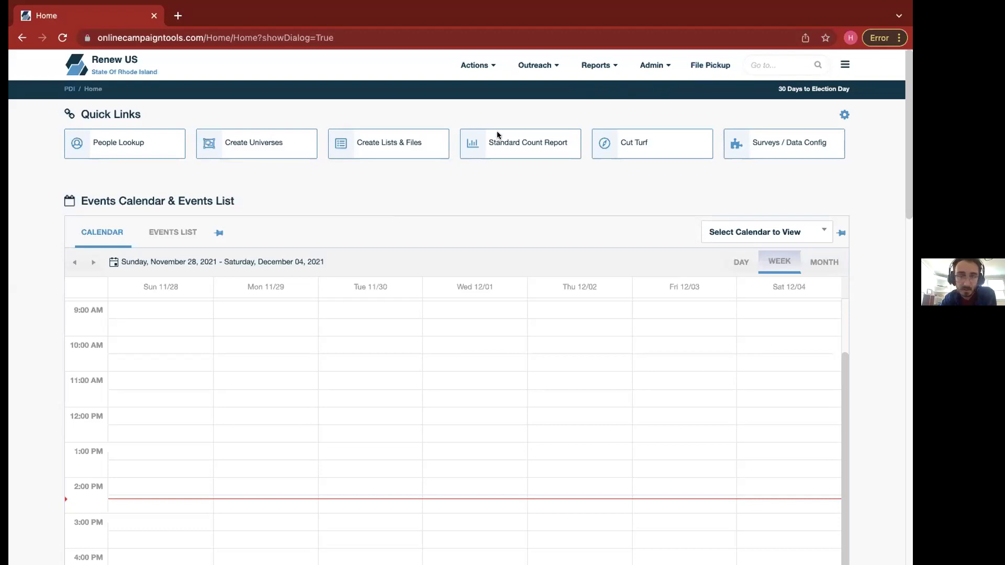
click(518, 144)
scroll(311, 410, down, 1)
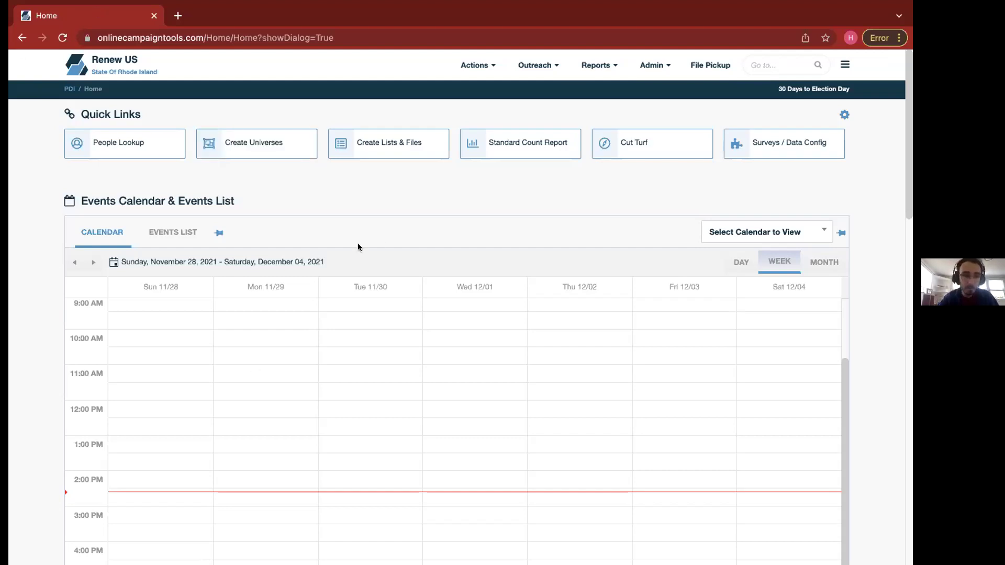
scroll(479, 305, down, 1)
scroll(479, 306, up, 3)
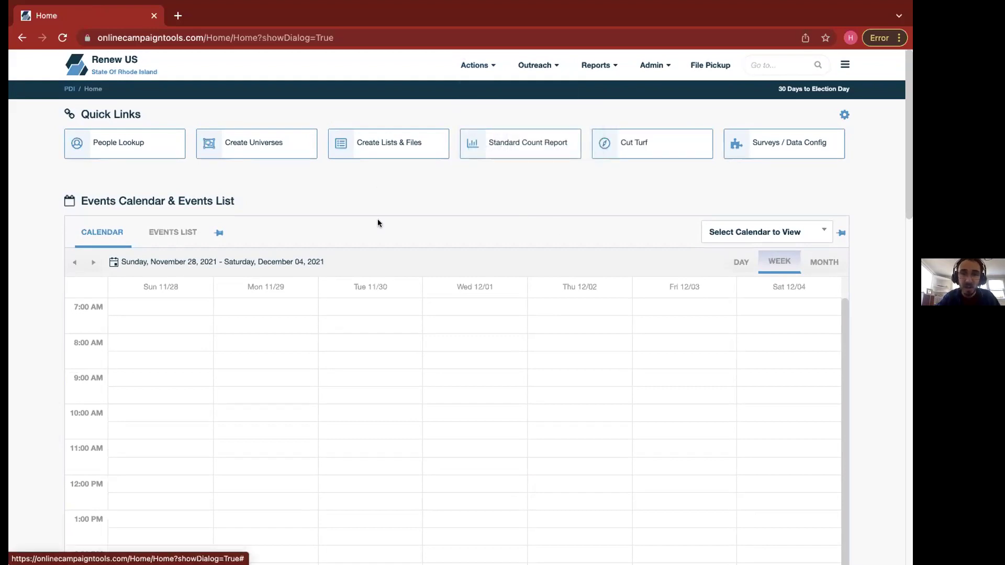
mouse_move(486, 66)
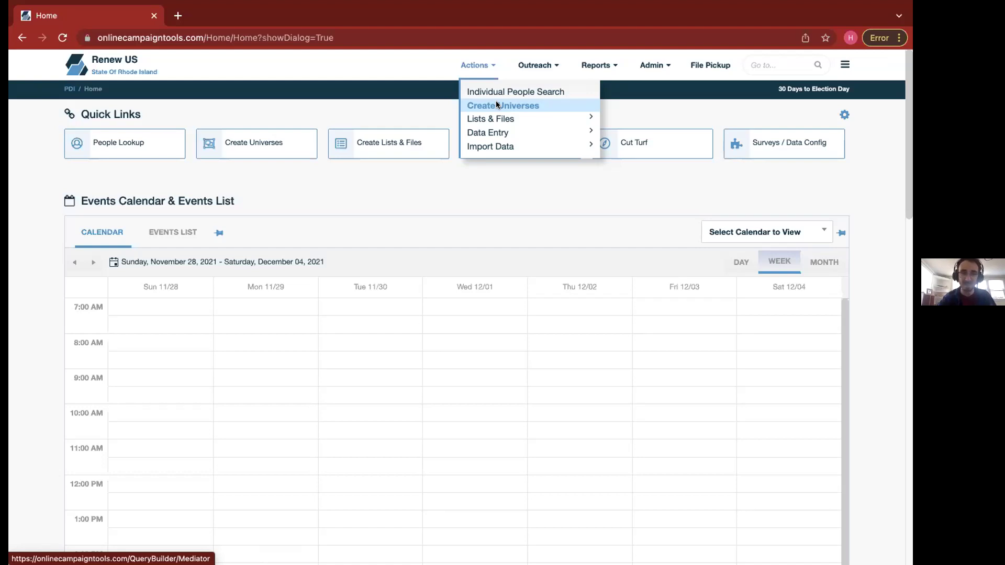
click(534, 65)
mouse_move(544, 105)
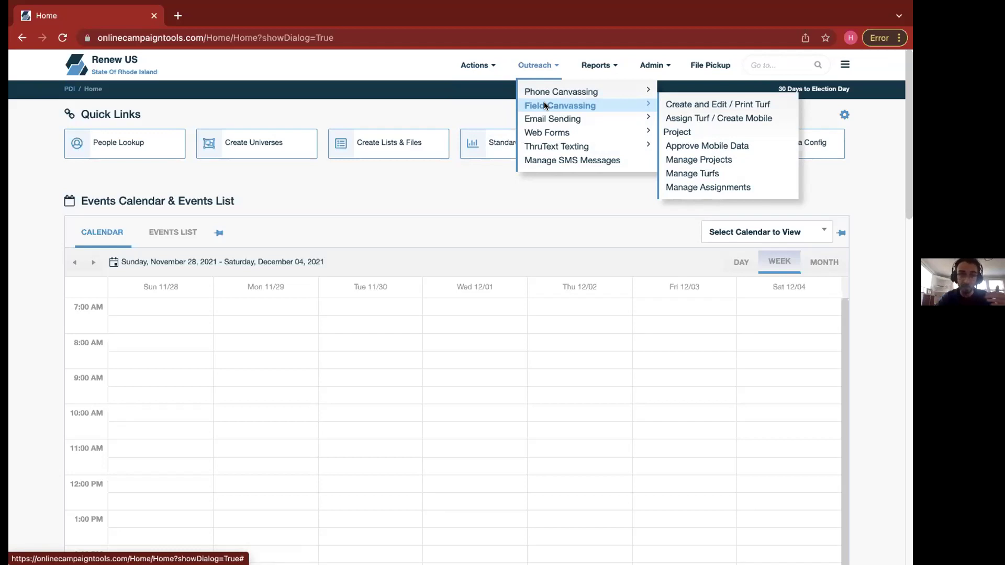
click(474, 65)
Step: Open Create Universes and view the saved list: East Providence test, Evan test, LC Democrats
click(474, 107)
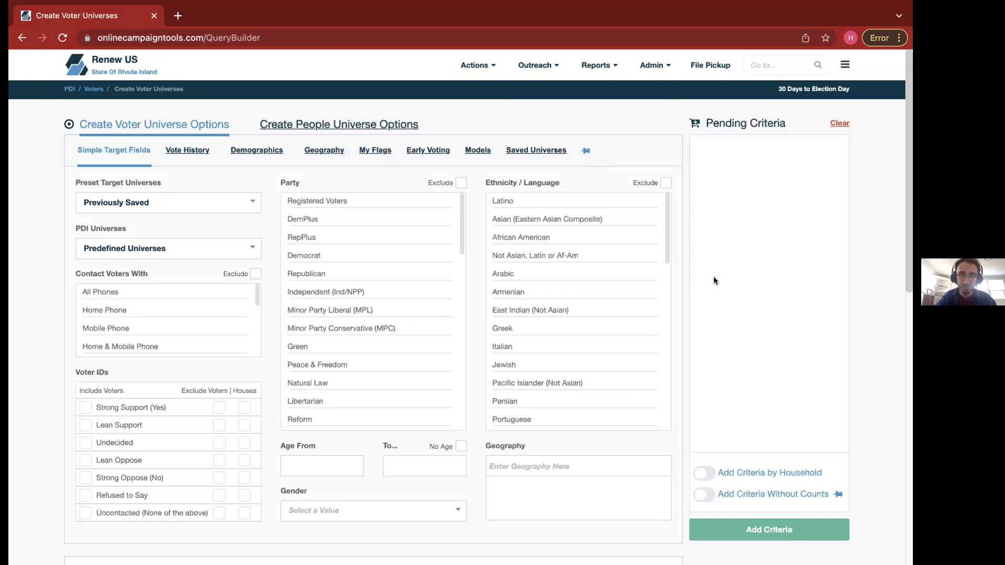
scroll(550, 303, down, 10)
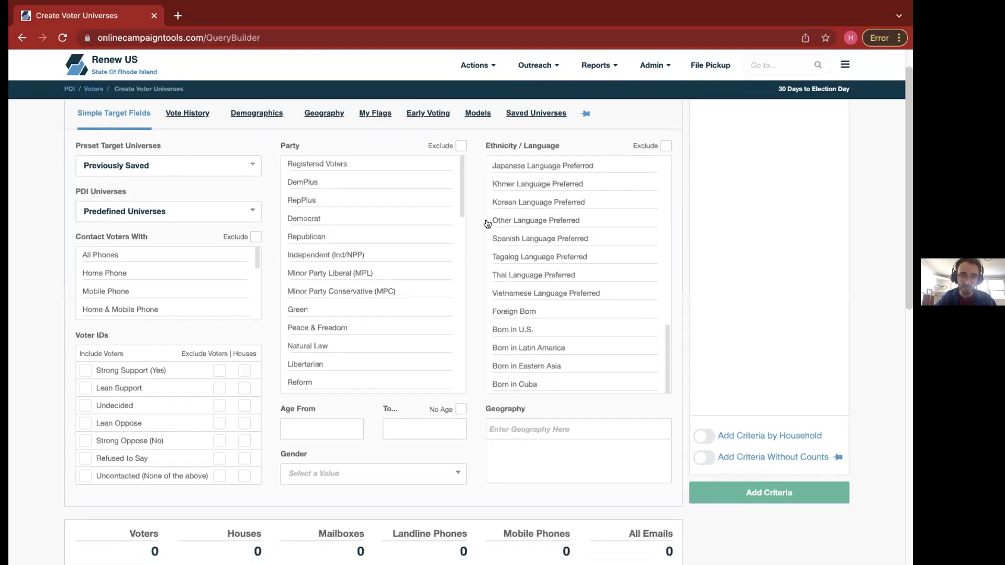
scroll(487, 224, up, 10)
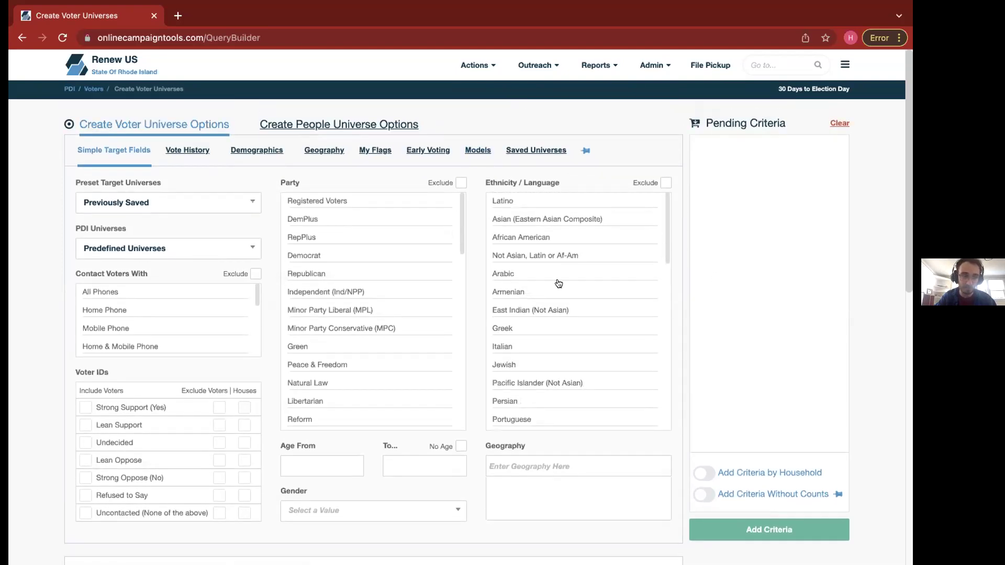
scroll(393, 218, down, 5)
scroll(392, 217, up, 5)
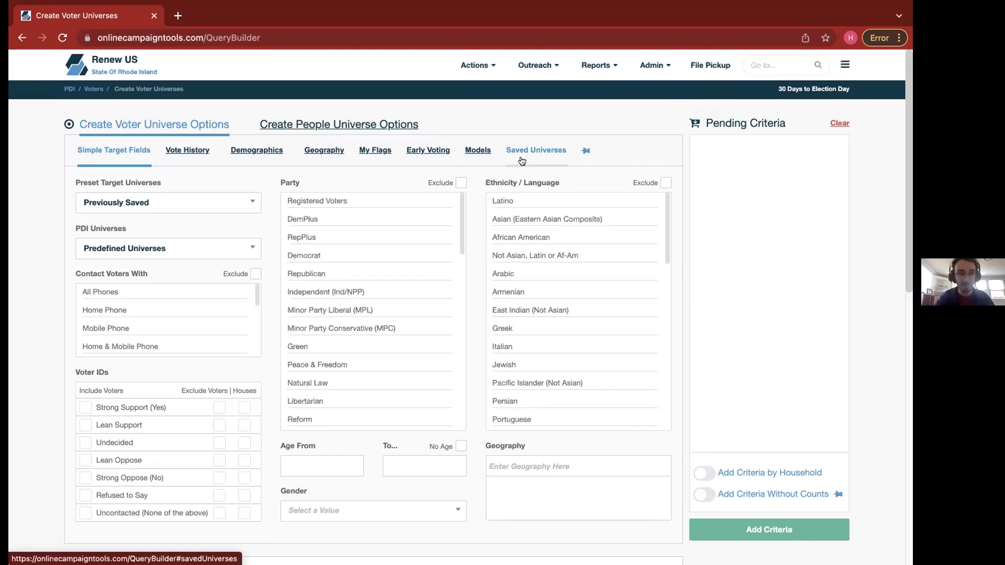
click(523, 150)
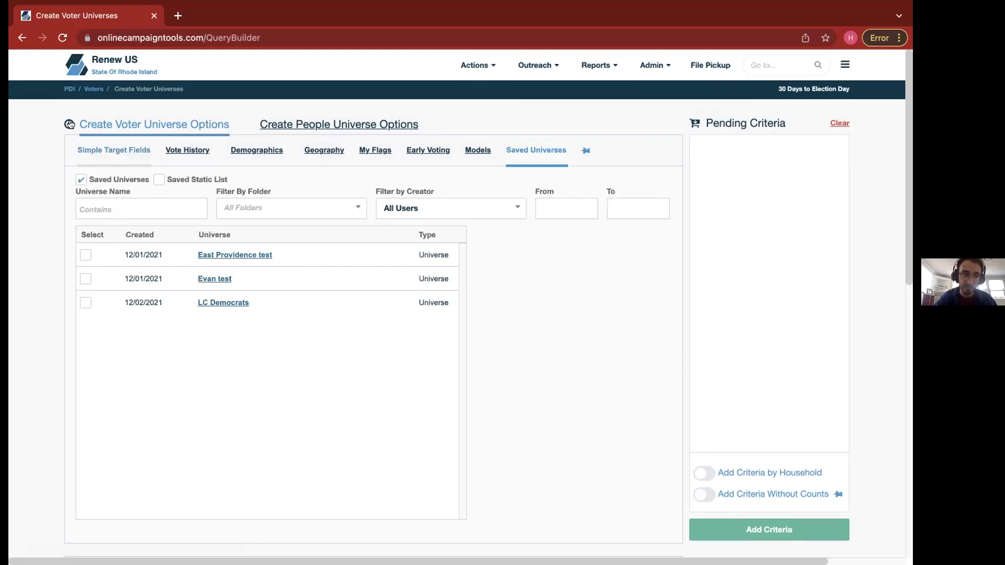
click(102, 152)
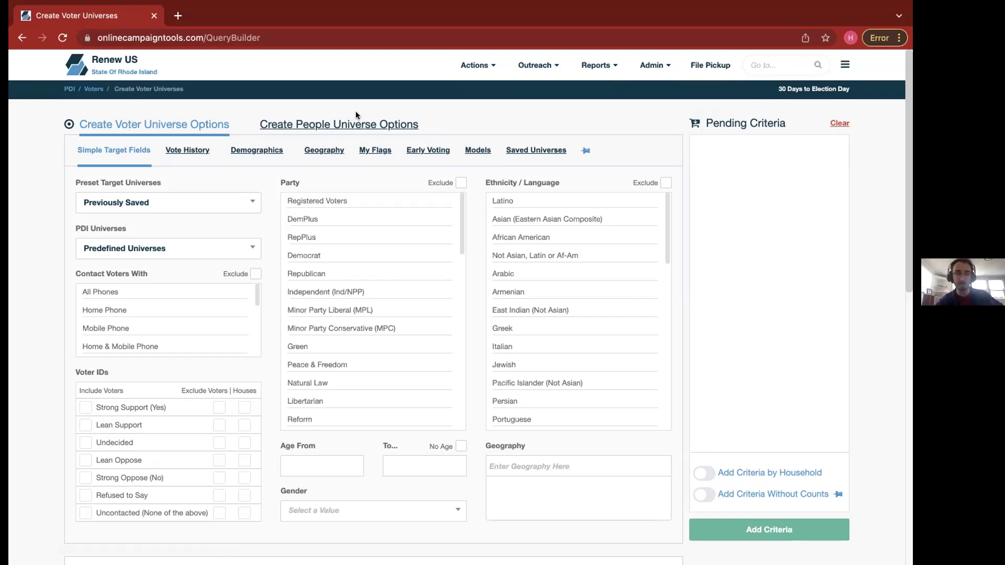
scroll(356, 111, down, 1)
scroll(96, 330, up, 1)
scroll(378, 243, down, 3)
scroll(378, 243, up, 3)
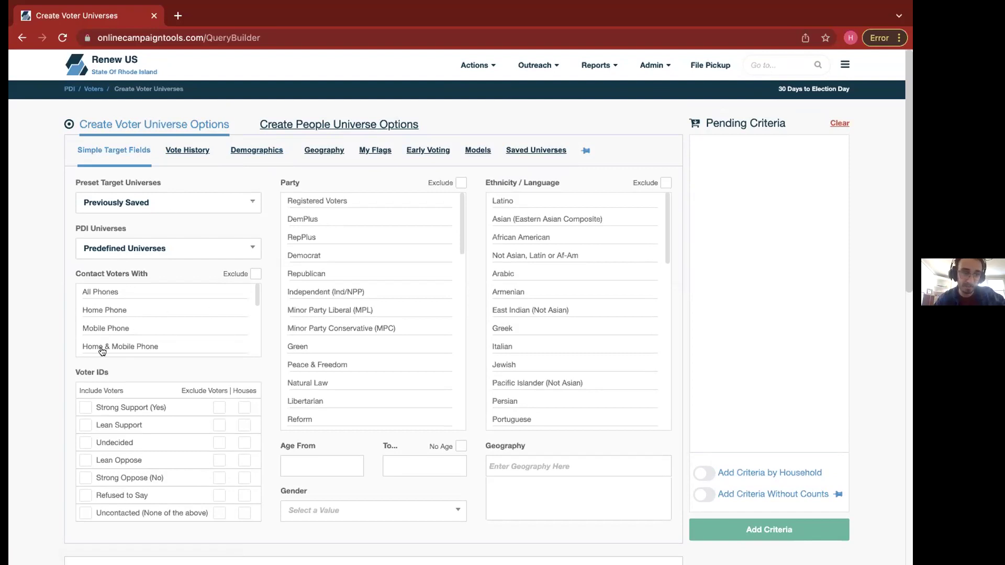
click(123, 249)
scroll(171, 339, down, 5)
scroll(171, 339, up, 5)
click(30, 387)
scroll(31, 388, down, 1)
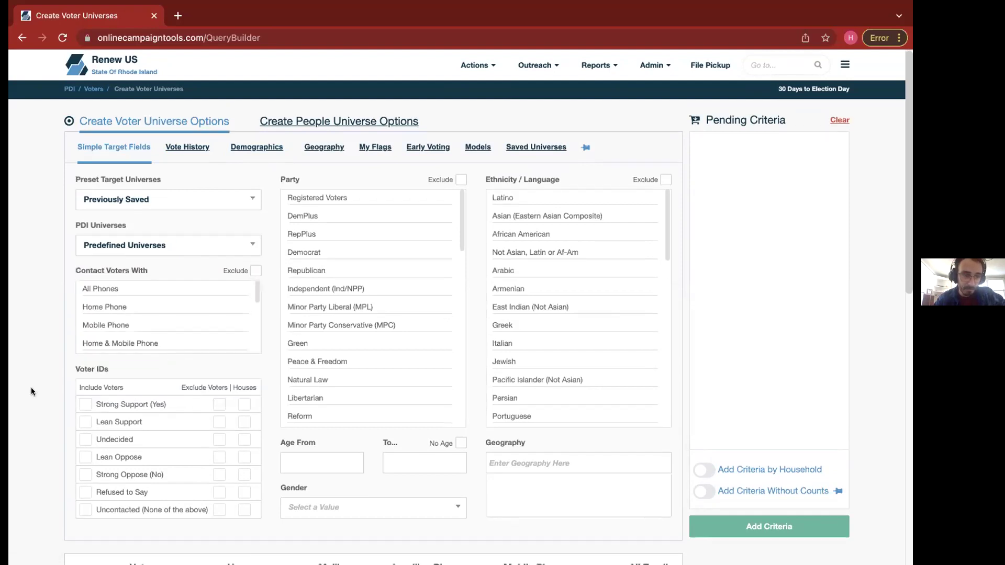
scroll(31, 388, down, 3)
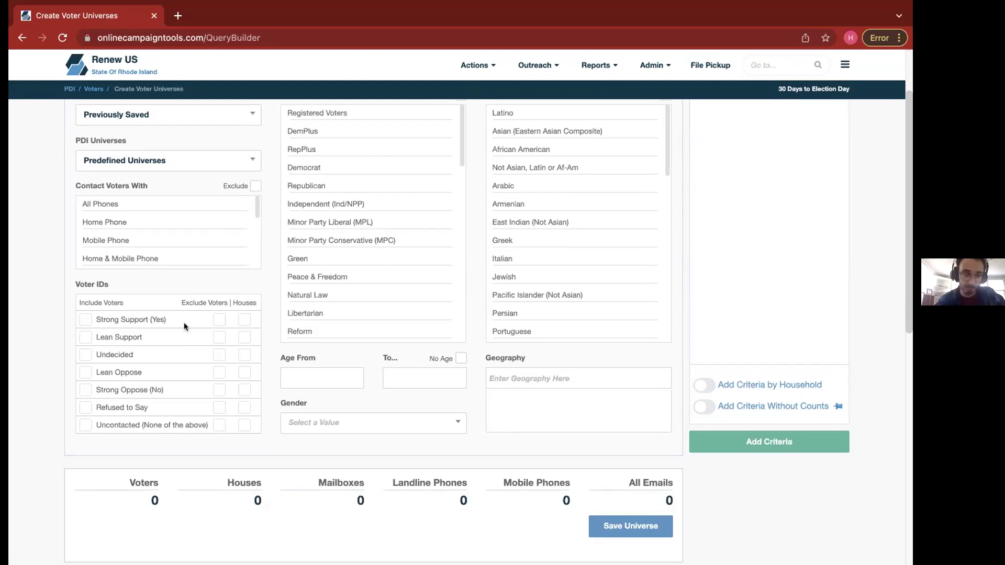
scroll(184, 327, up, 2)
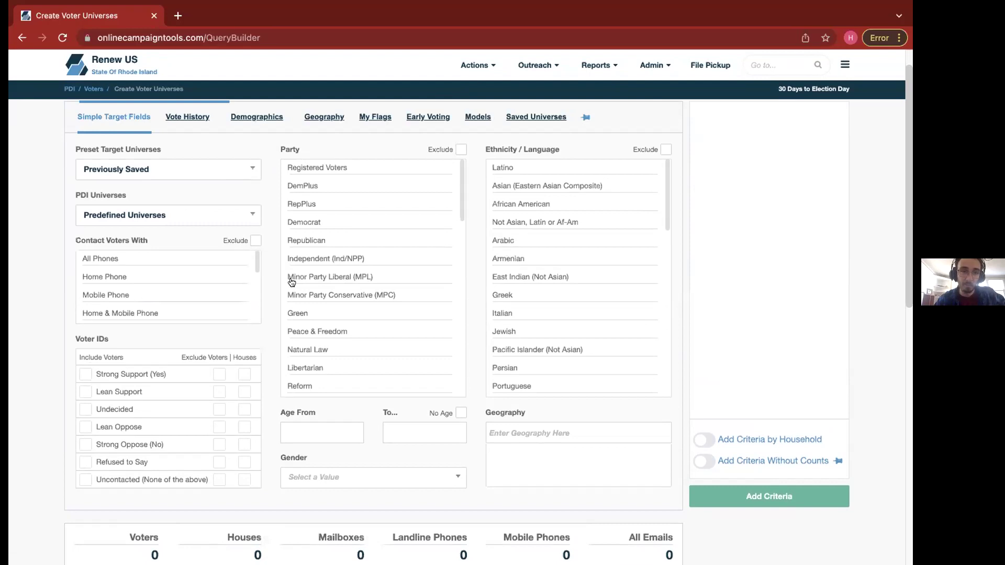
scroll(368, 216, down, 10)
scroll(322, 422, down, 1)
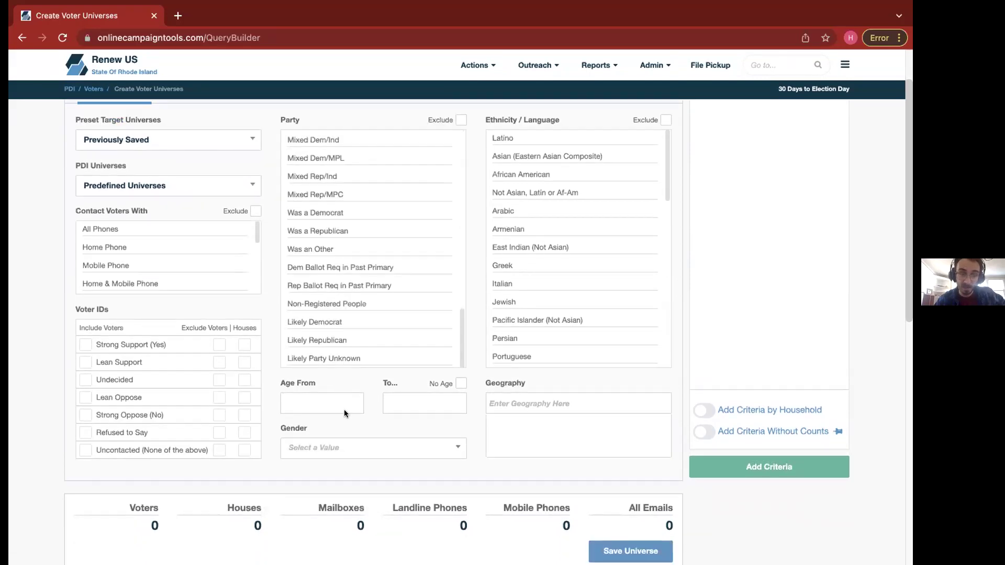
scroll(366, 399, down, 2)
scroll(393, 394, up, 4)
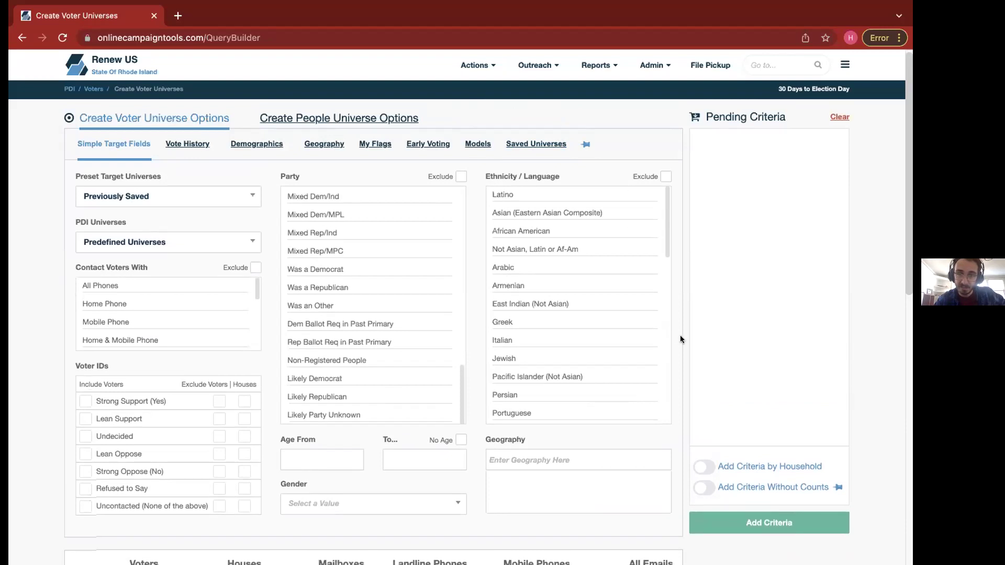
scroll(681, 339, down, 4)
scroll(680, 345, up, 2)
scroll(680, 352, up, 1)
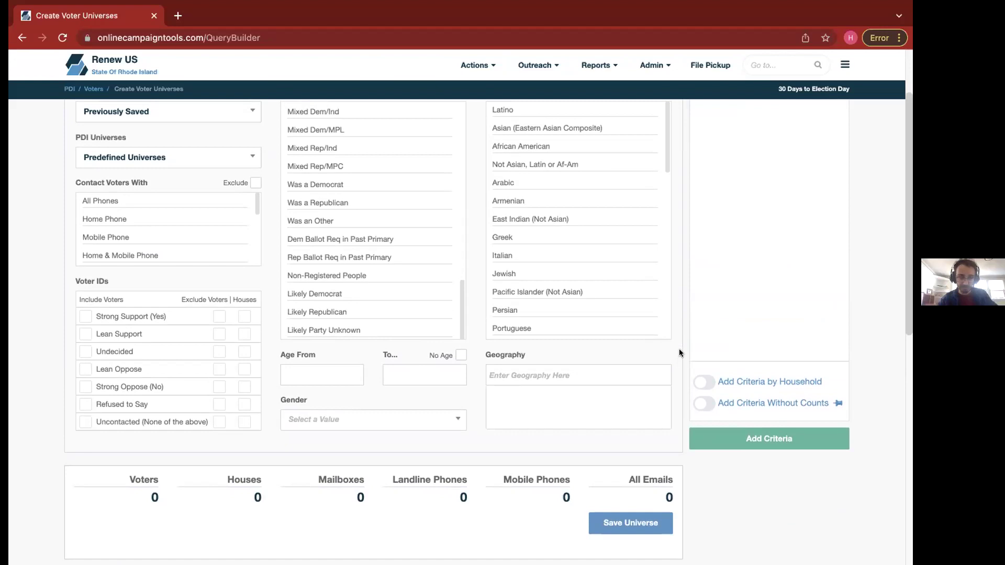
scroll(560, 253, up, 1)
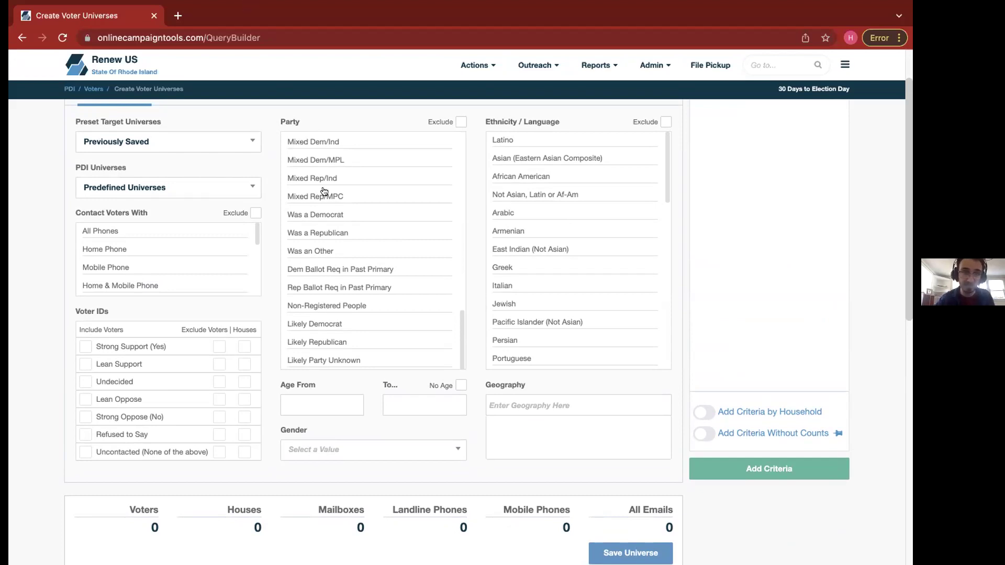
scroll(323, 199, up, 10)
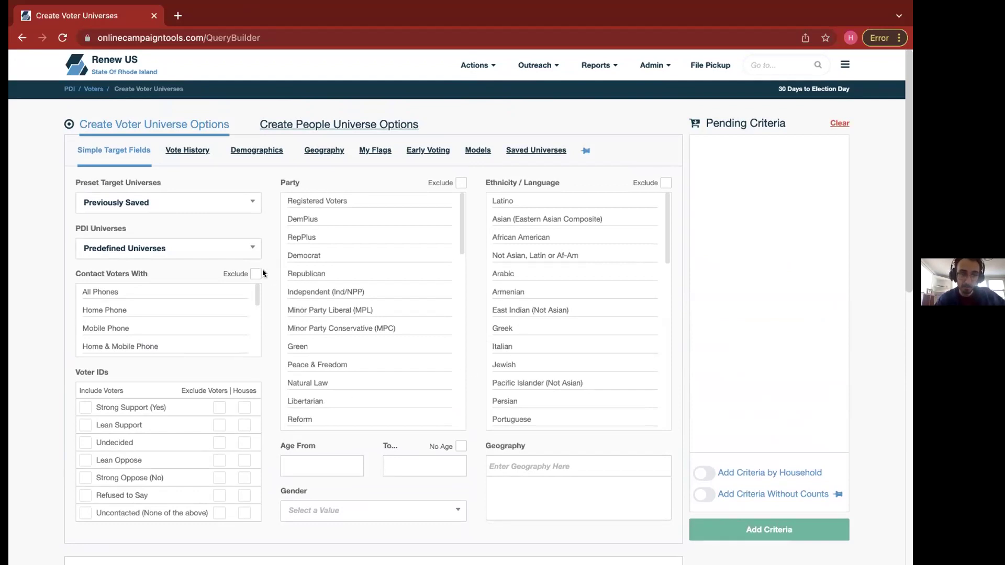
scroll(263, 273, down, 2)
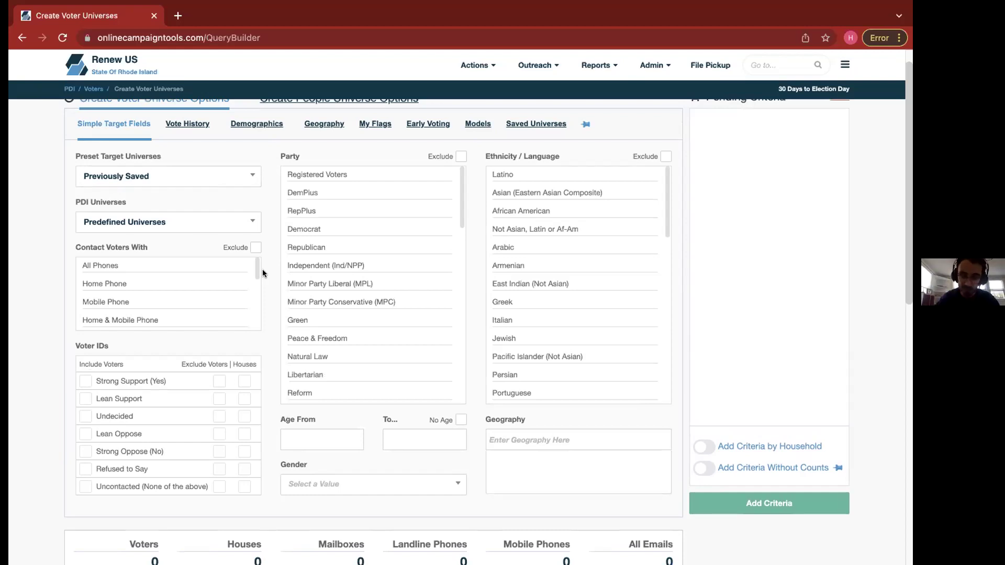
scroll(263, 273, down, 3)
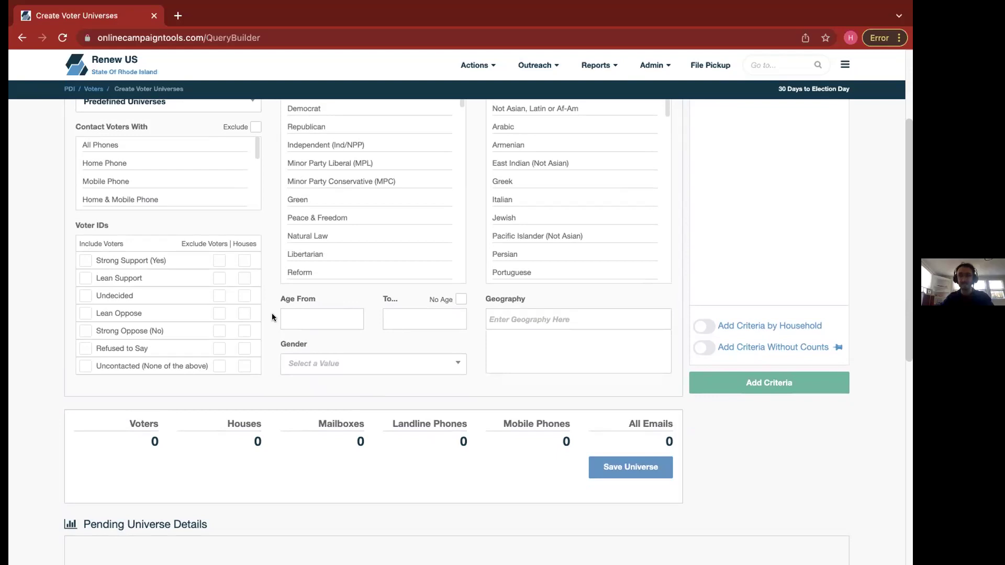
scroll(272, 317, down, 2)
scroll(272, 317, up, 5)
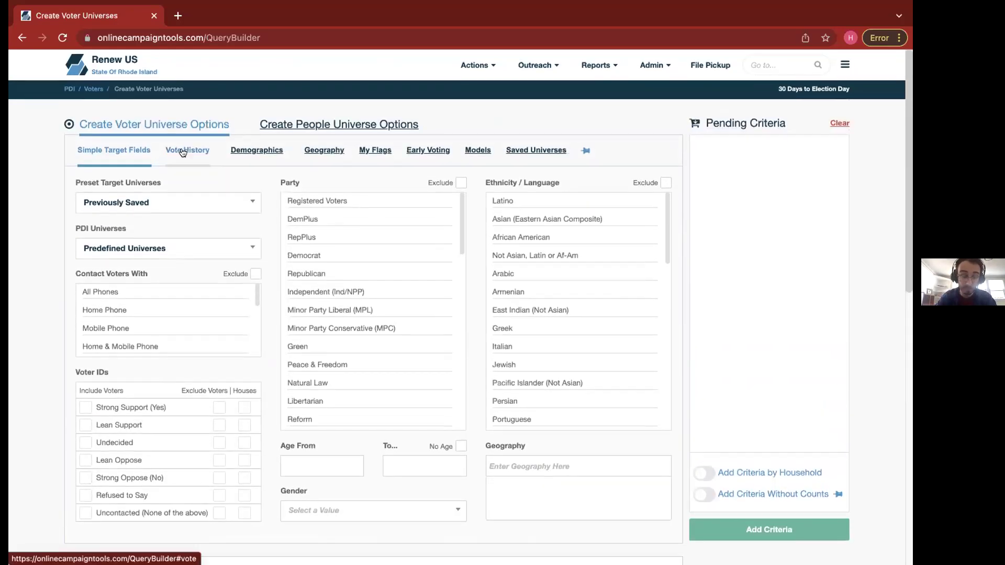
click(183, 151)
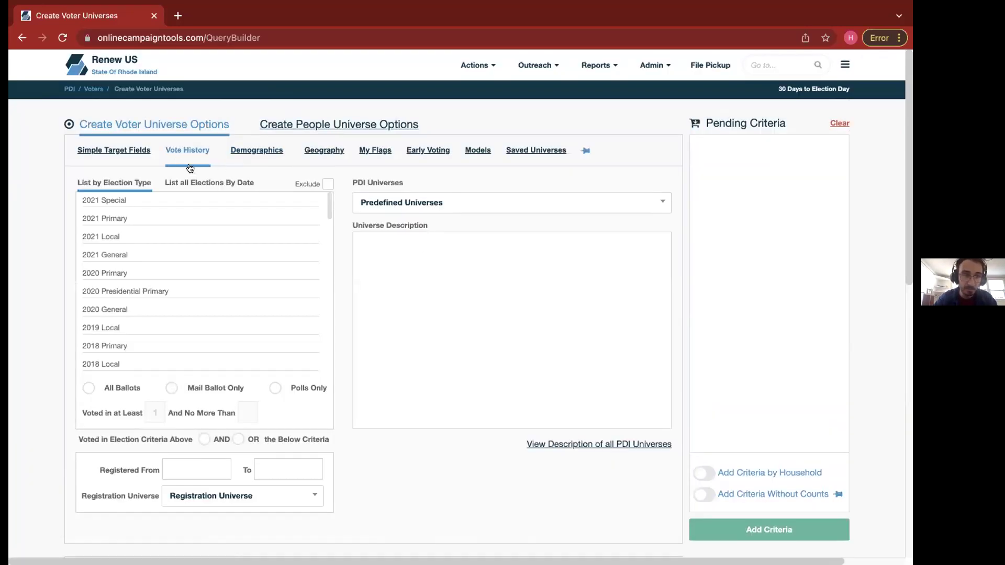
Step: Browse the List by Election Type past elections, then move to the Demographics criteria
scroll(151, 310, down, 15)
scroll(152, 311, up, 15)
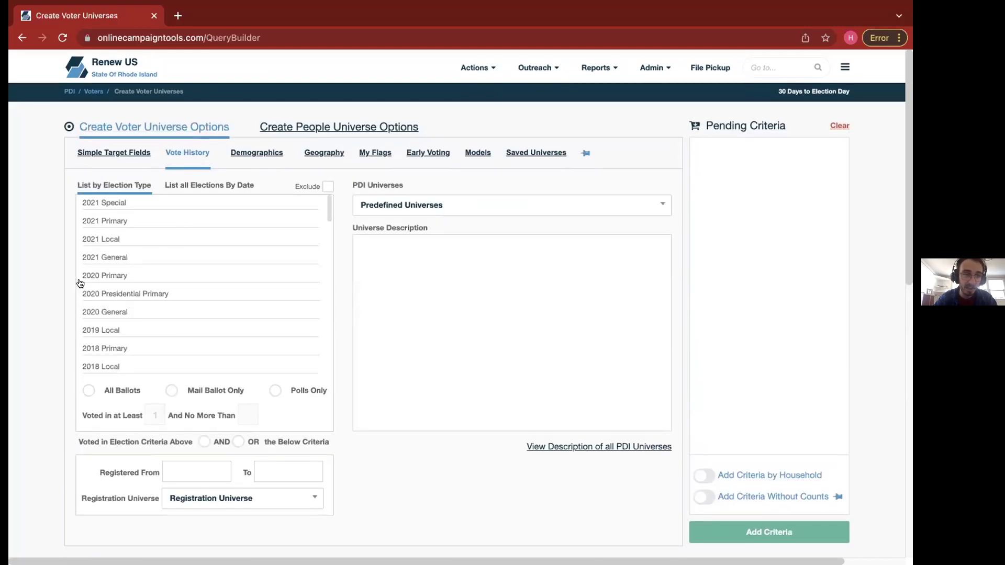
scroll(175, 264, down, 6)
scroll(175, 263, up, 7)
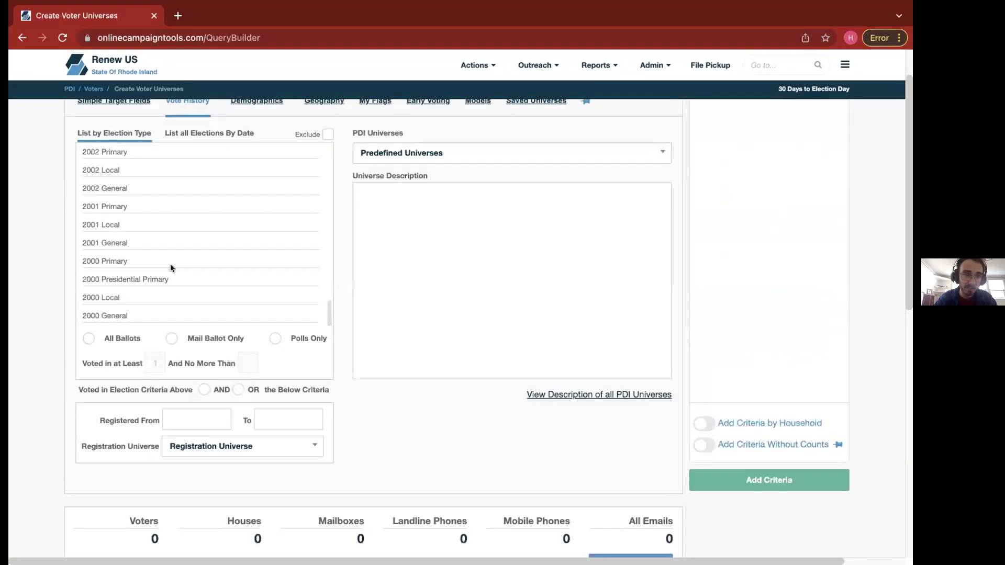
click(263, 153)
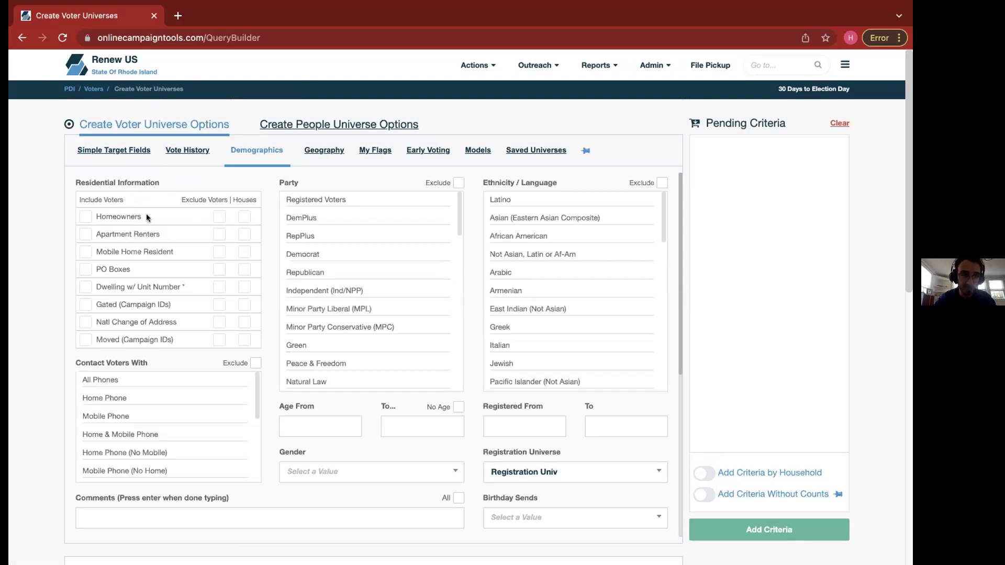
Step: Review the Demographics fields, then show Geography's List of Districts with types like Assembly District
scroll(105, 287, down, 3)
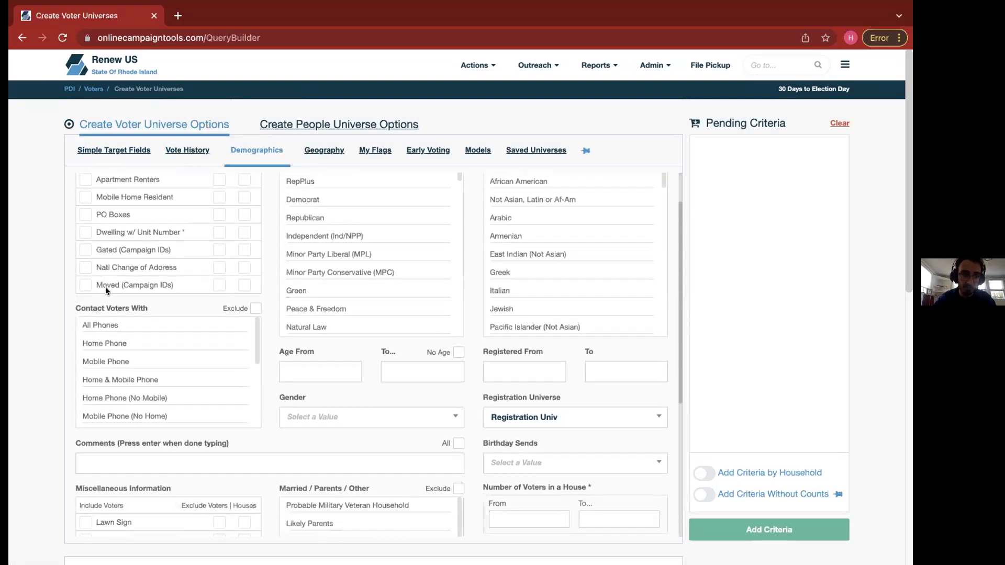
scroll(151, 361, down, 5)
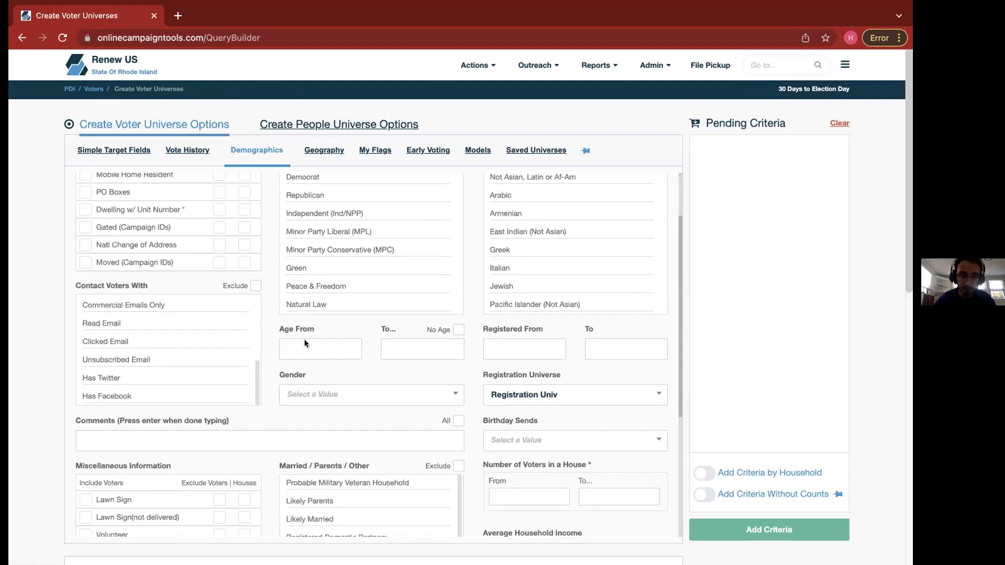
scroll(305, 339, down, 2)
scroll(304, 340, down, 2)
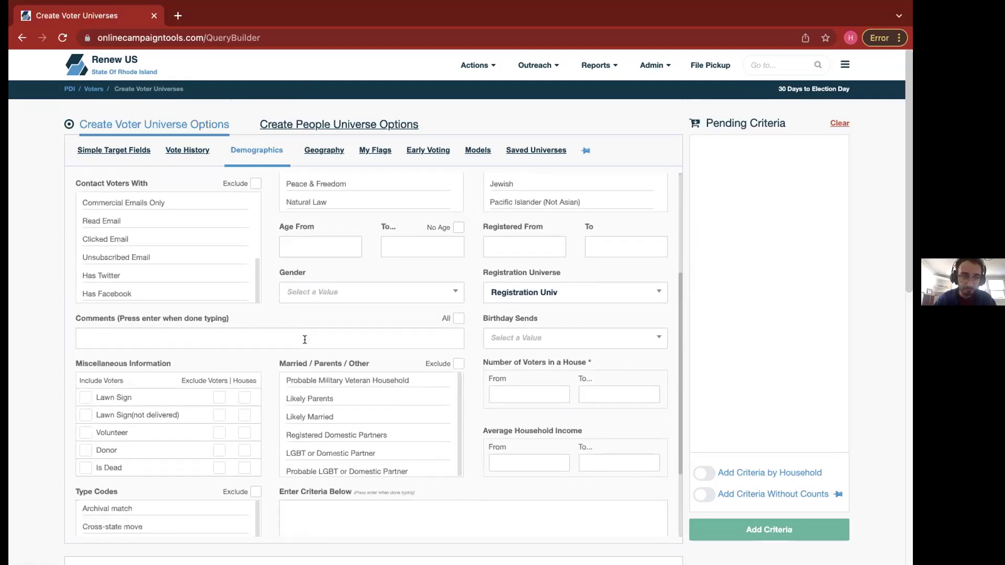
scroll(304, 339, down, 3)
scroll(158, 306, down, 3)
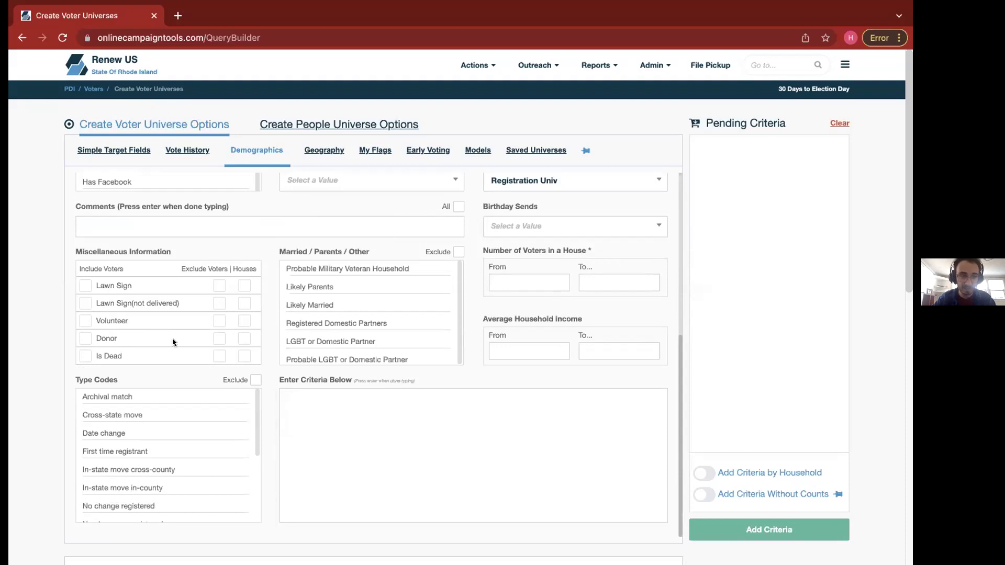
scroll(187, 295, down, 1)
scroll(188, 298, up, 1)
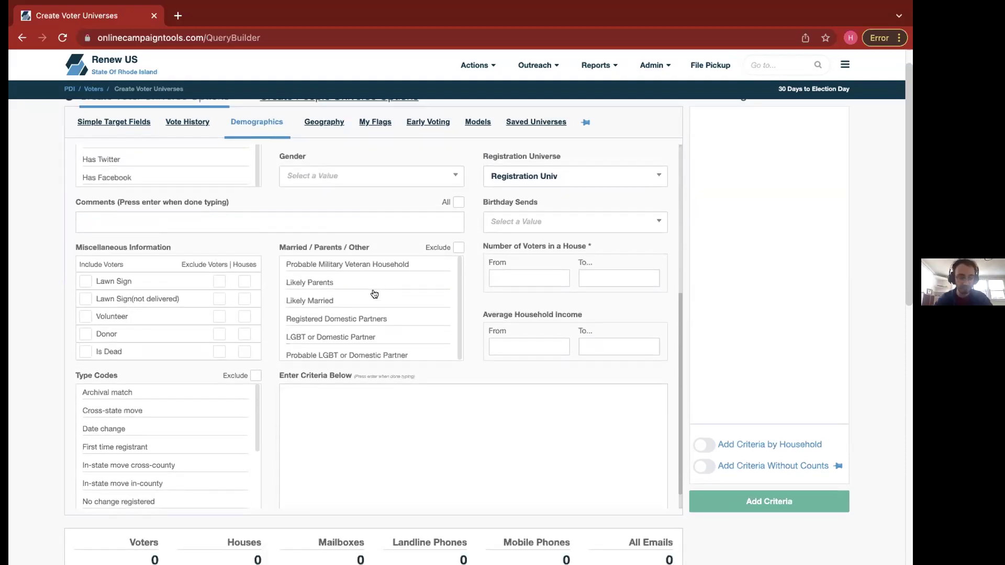
scroll(374, 293, down, 1)
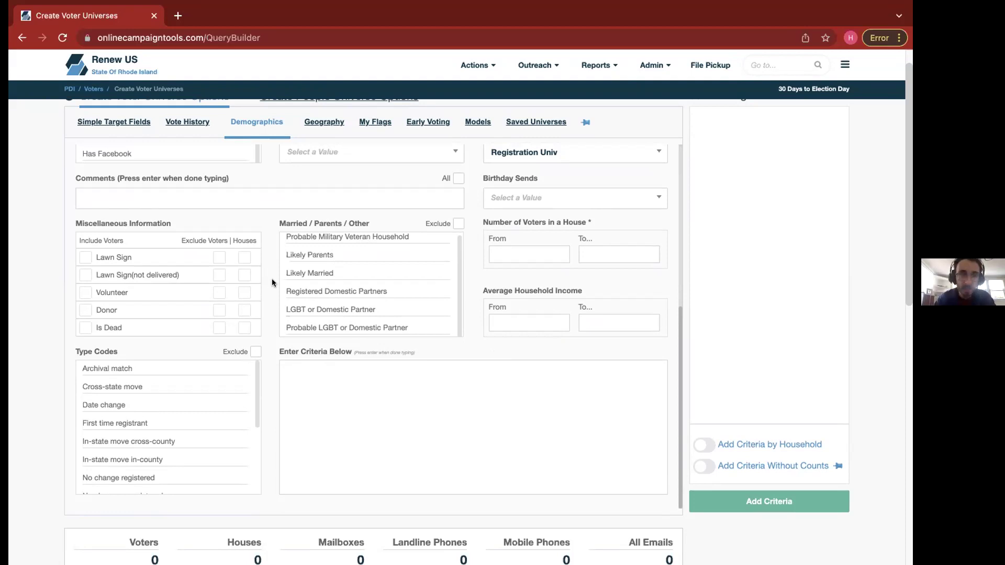
scroll(260, 282, down, 1)
scroll(261, 281, up, 1)
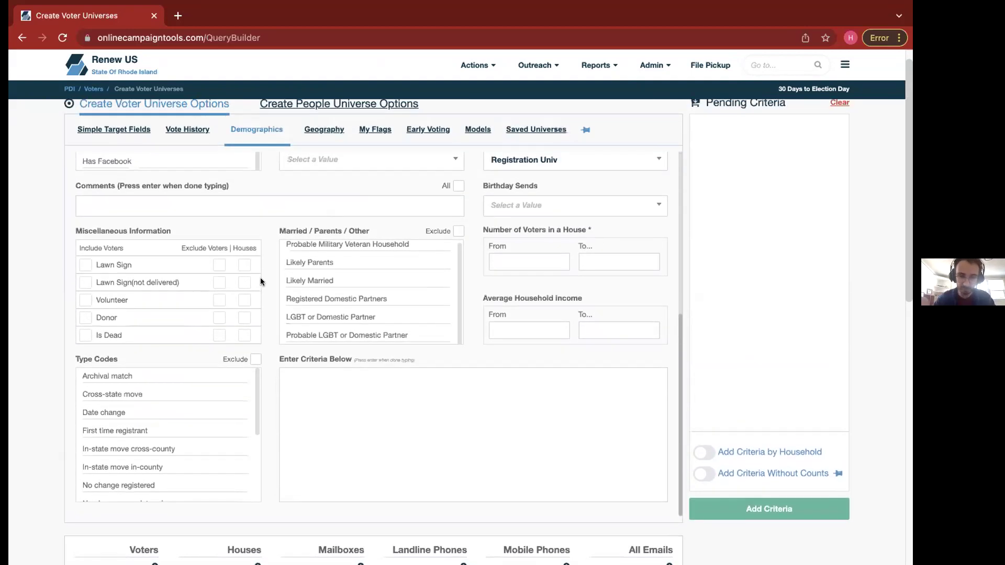
scroll(261, 282, up, 1)
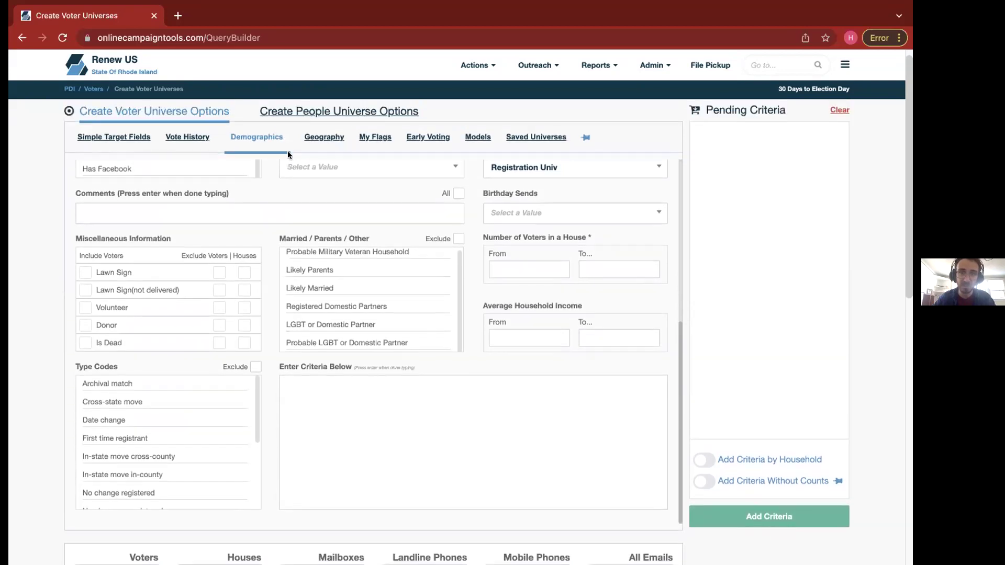
click(316, 137)
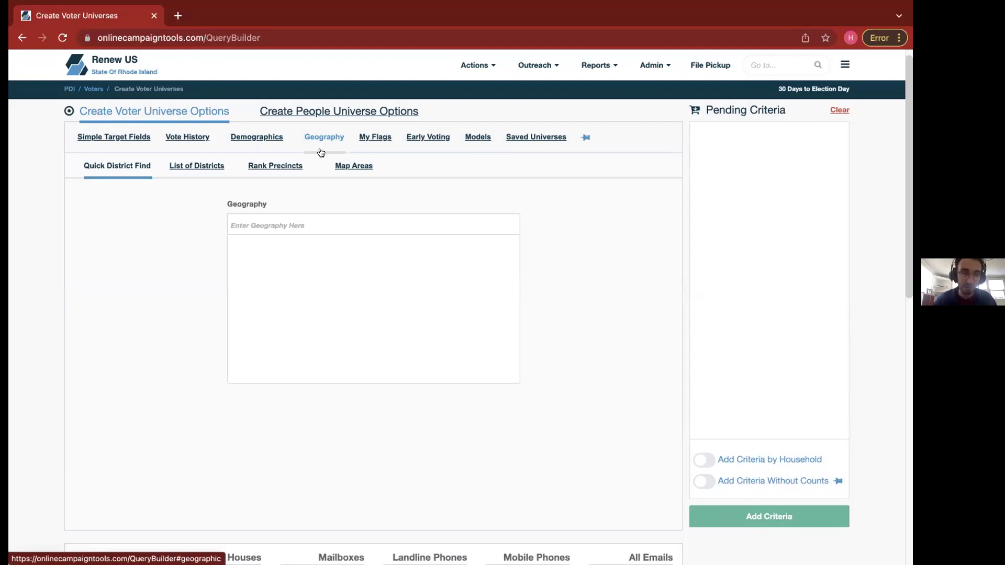
click(169, 171)
Step: Skim the Voter File Geography district types and glance at the precinct ranking options
click(225, 210)
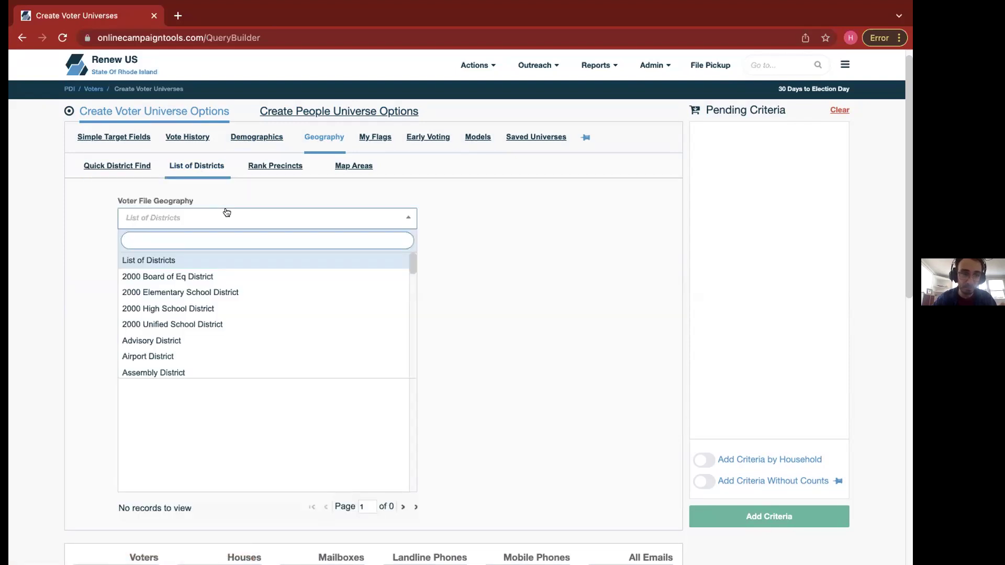
scroll(228, 294, down, 2)
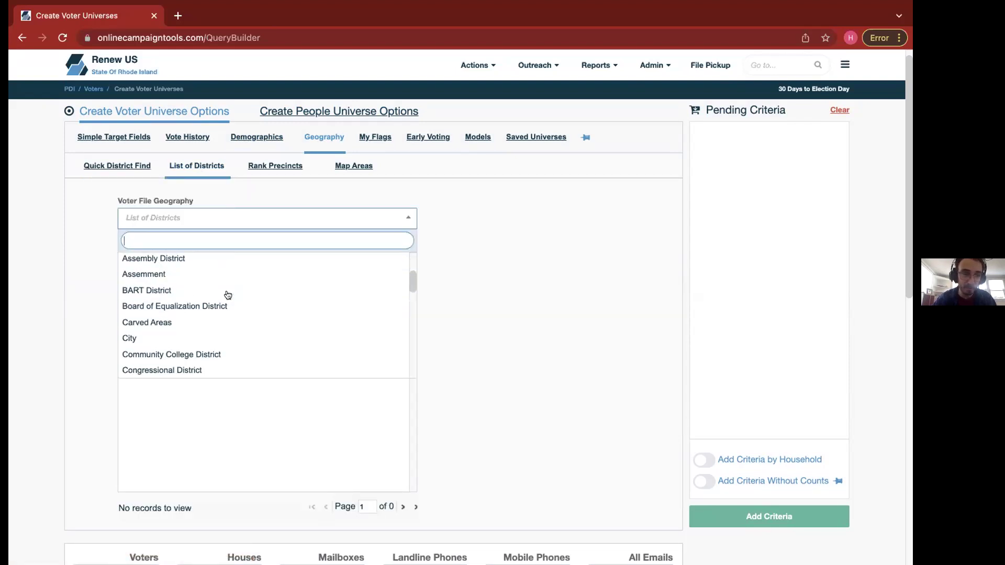
scroll(227, 295, down, 1)
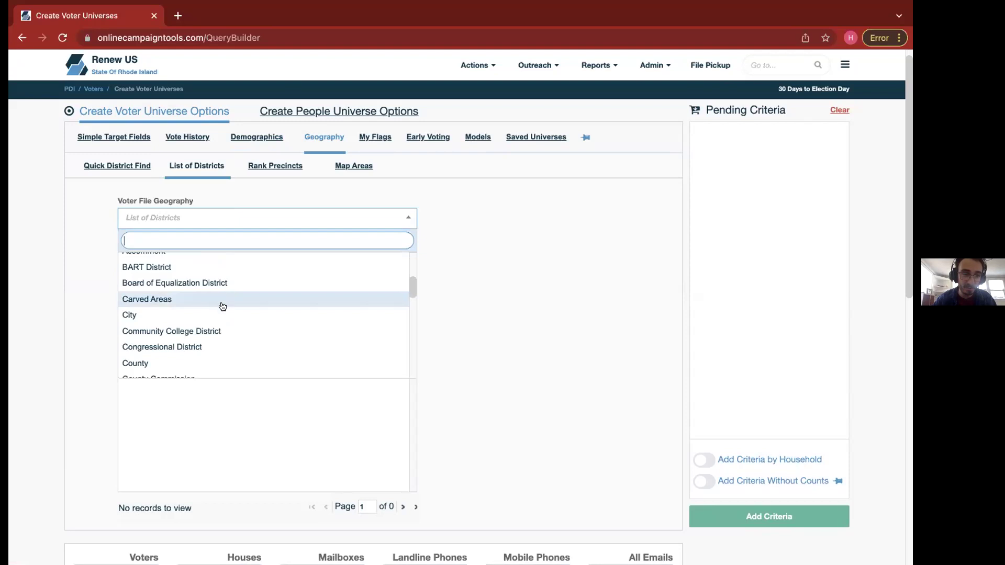
click(266, 181)
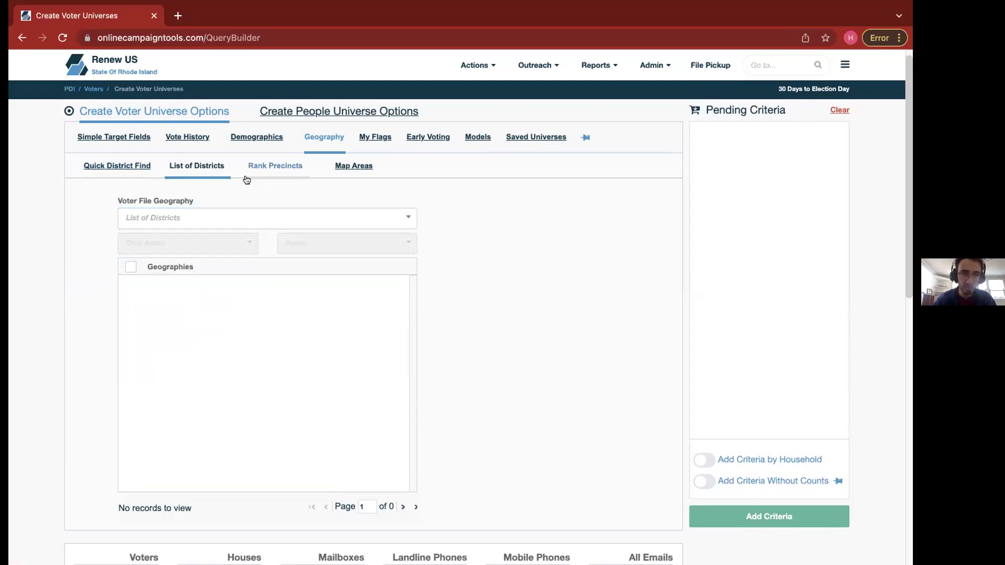
click(274, 165)
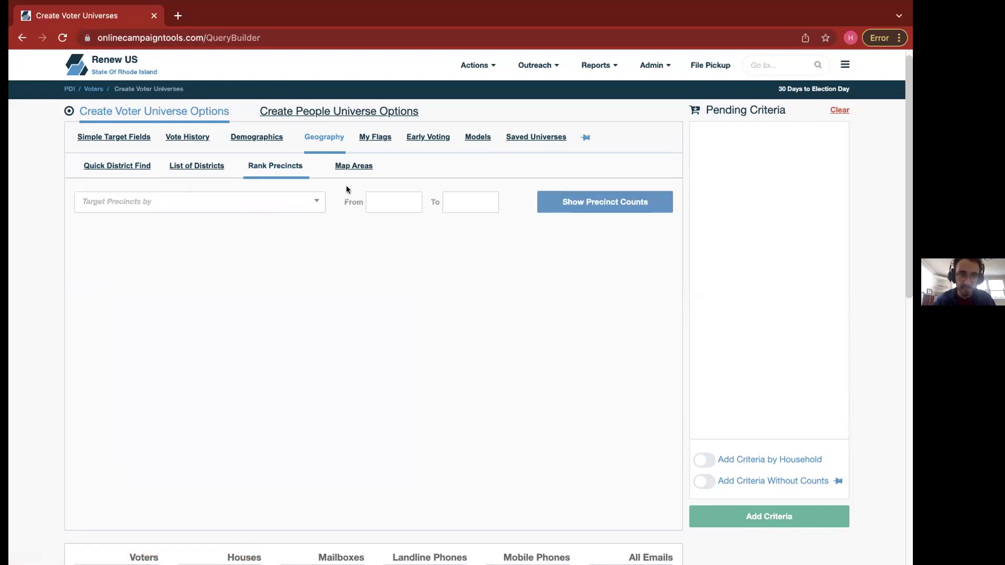
click(188, 167)
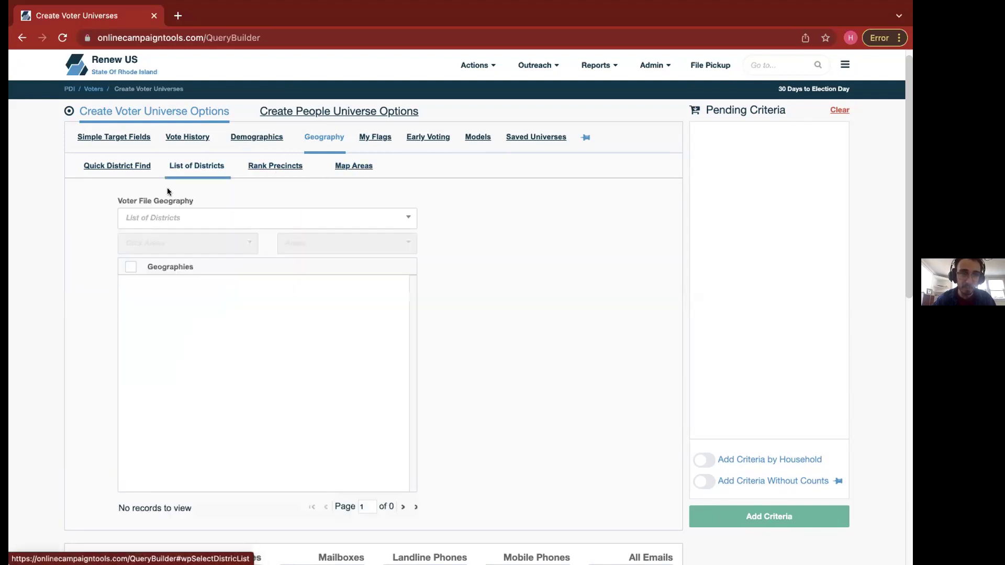
Step: Browse the district types from 2000 Board of Eq District through Zip Code without choosing one
click(253, 215)
scroll(221, 321, down, 10)
scroll(222, 322, up, 3)
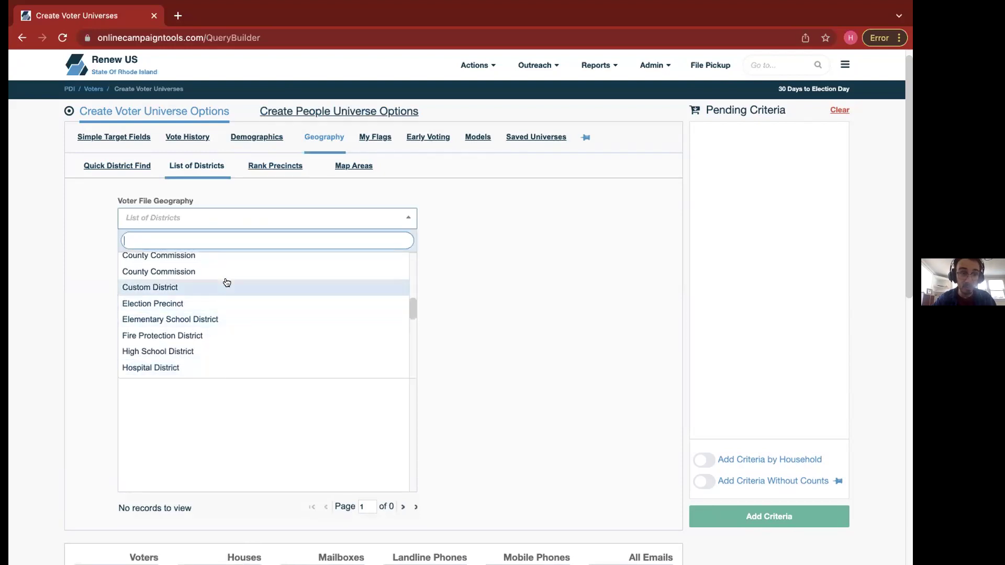
scroll(232, 285, down, 5)
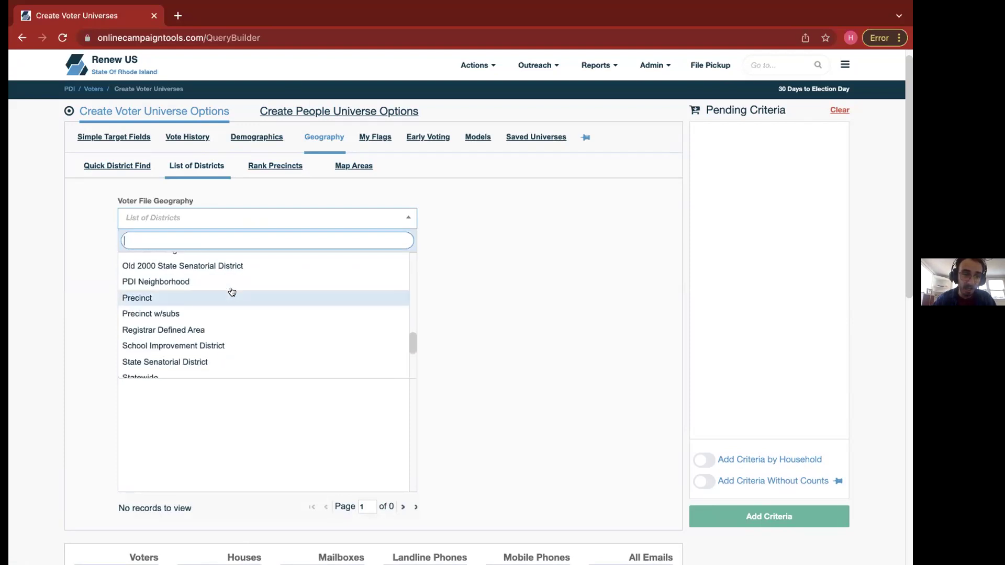
scroll(237, 292, down, 4)
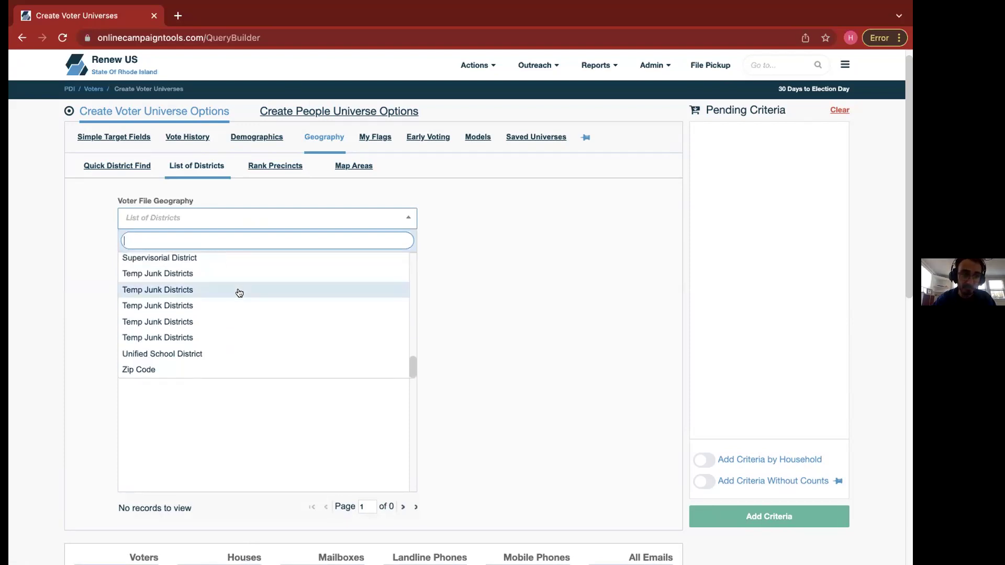
click(74, 336)
Step: Explore My Flags' voter ID sources (Renew US), support status and flag data filters
click(375, 138)
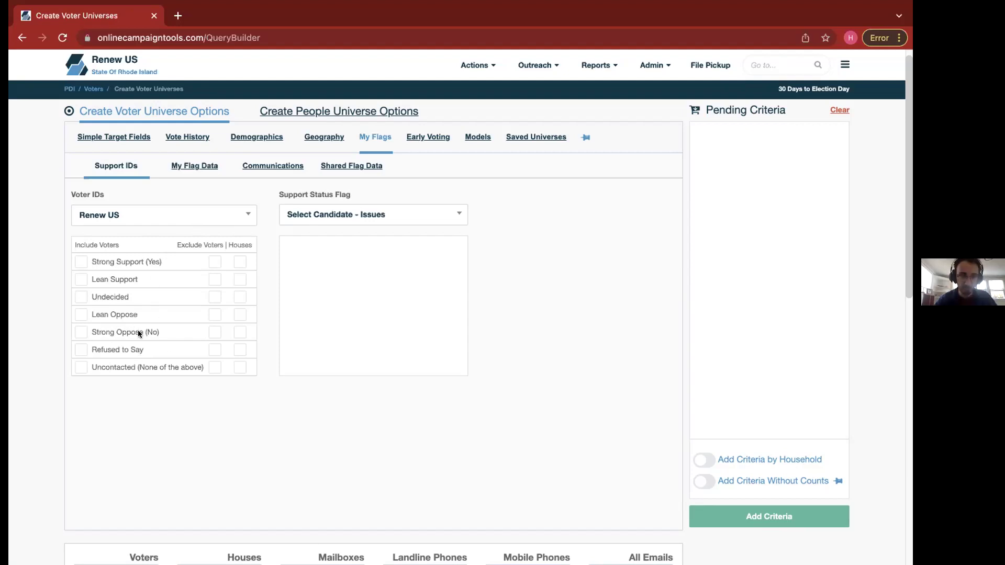
click(146, 210)
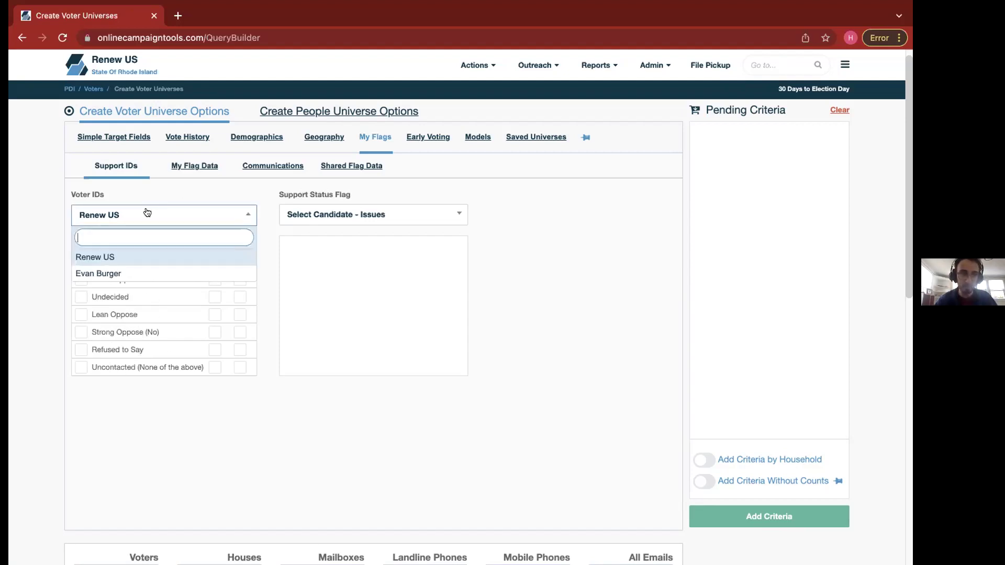
click(182, 195)
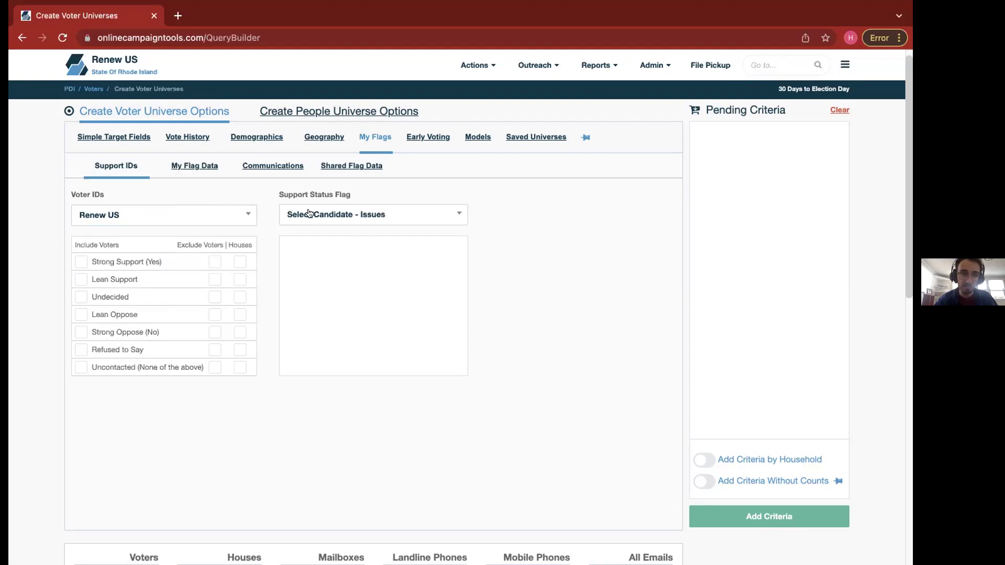
click(175, 216)
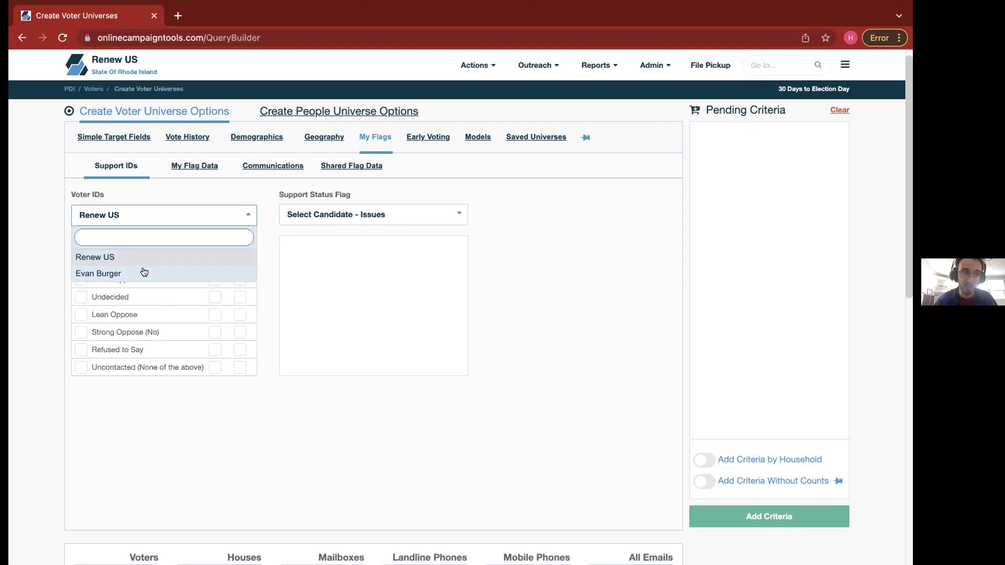
click(318, 212)
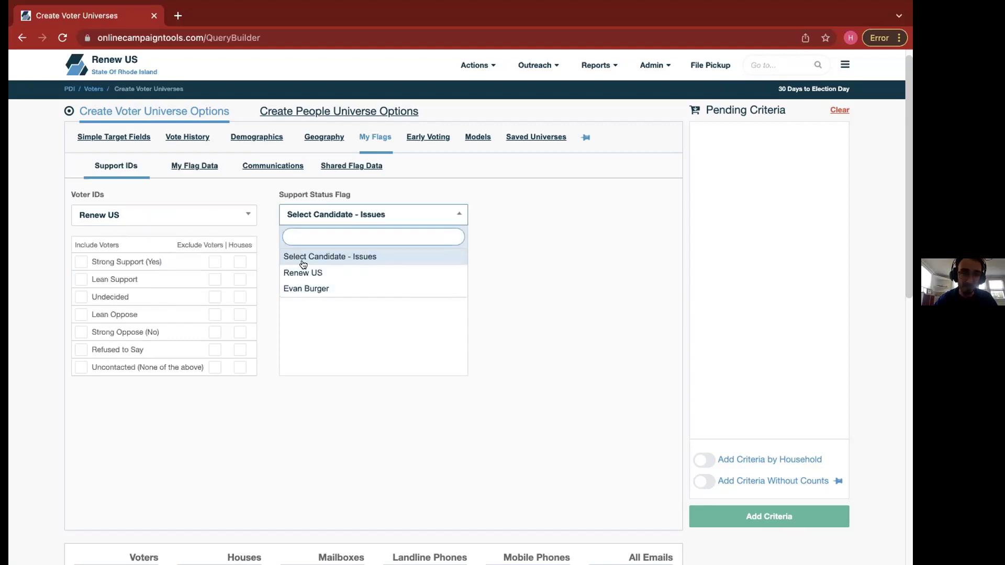
click(196, 210)
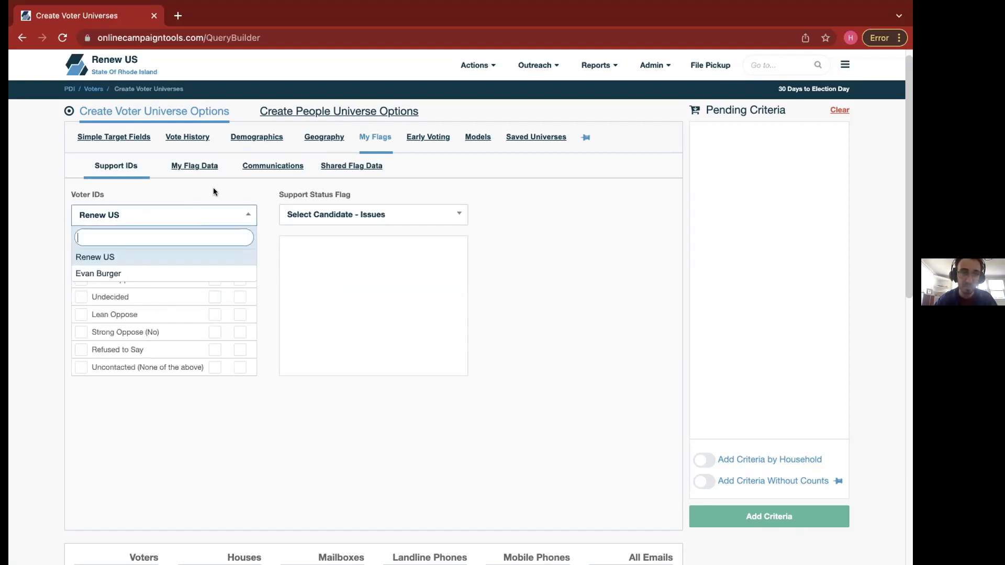
click(194, 167)
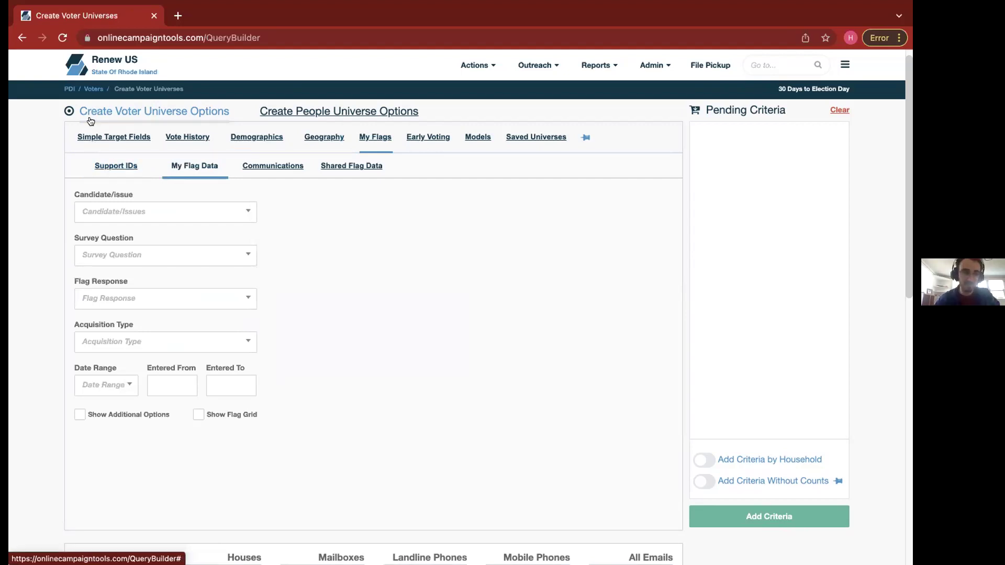
click(116, 165)
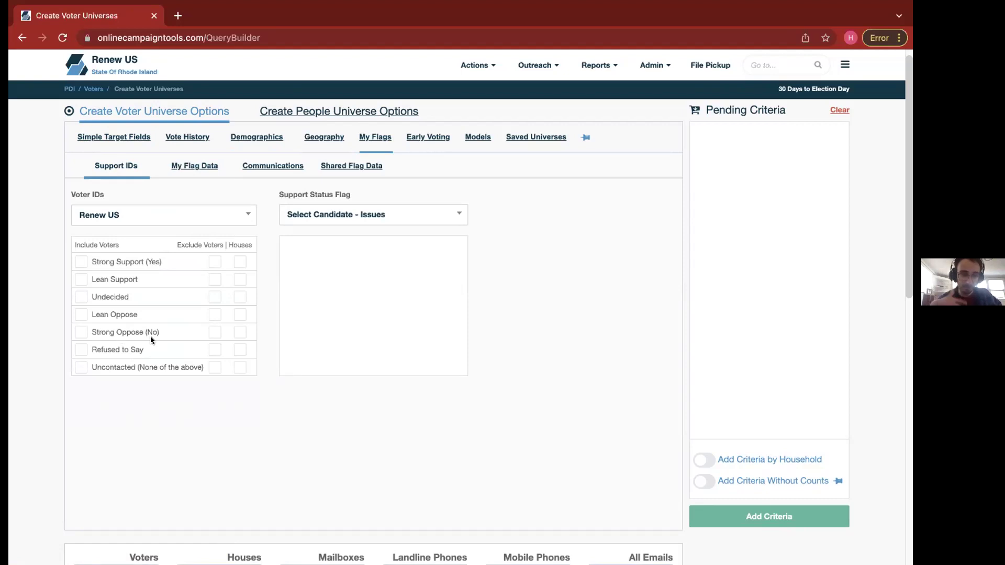
click(192, 167)
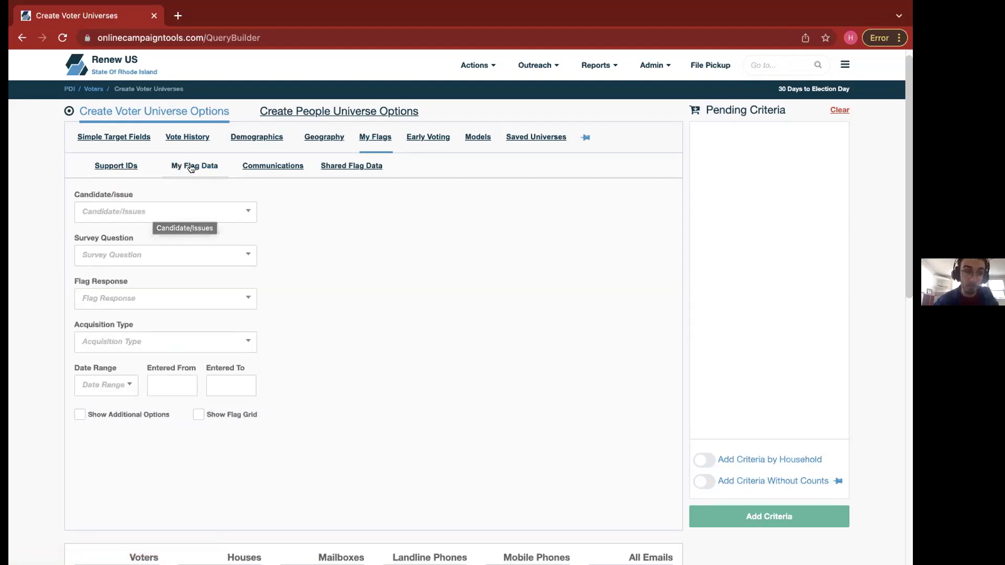
click(137, 211)
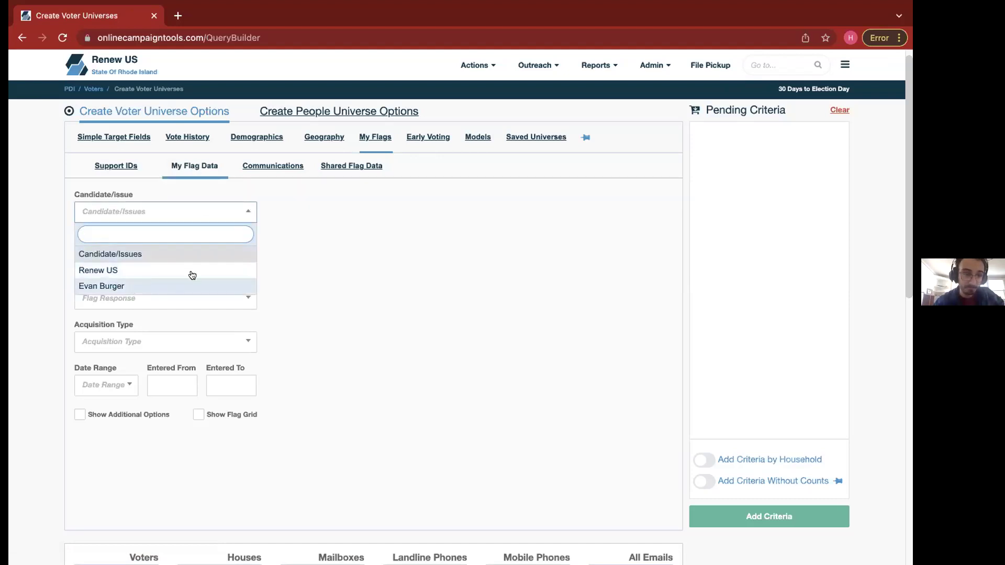
click(190, 286)
click(183, 254)
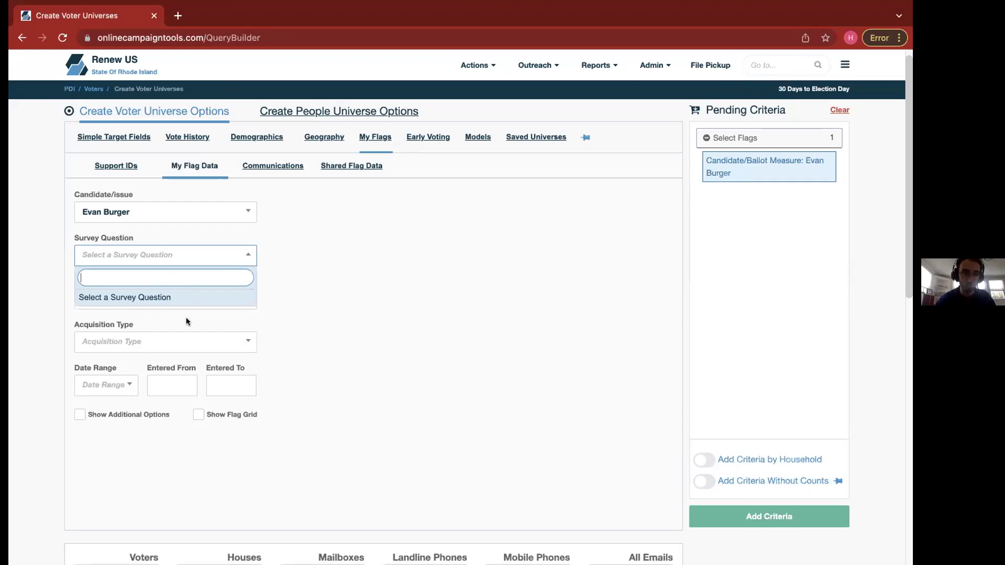
click(270, 291)
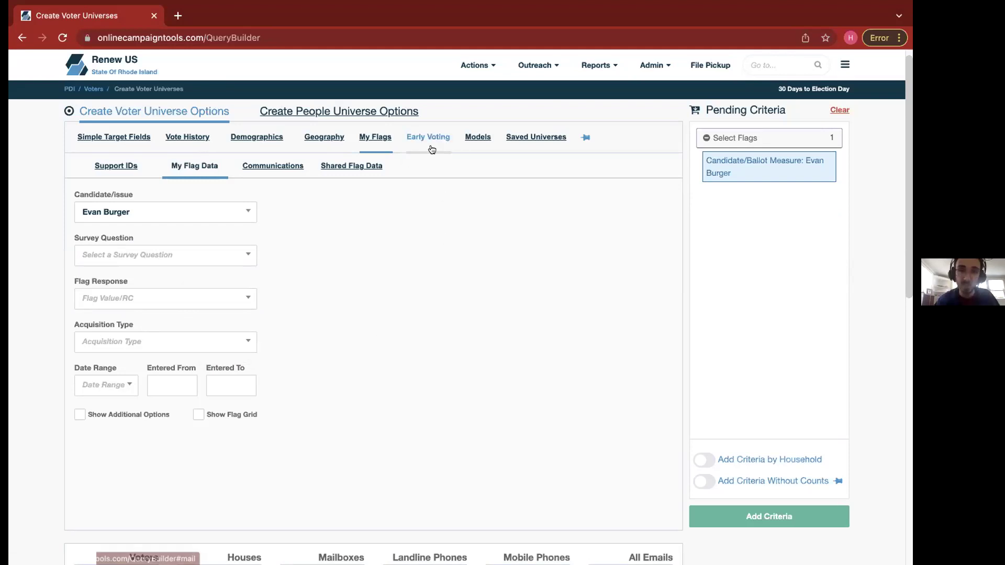
click(477, 138)
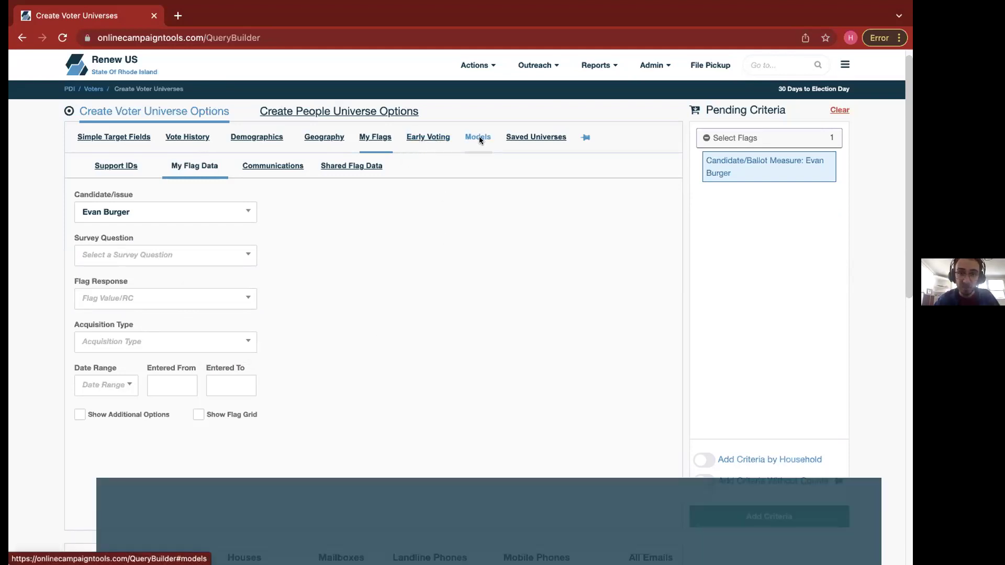
Step: Scroll through the Party, Ethnicity and counts sections of Simple Target Fields, all counts at 0
scroll(275, 187, down, 3)
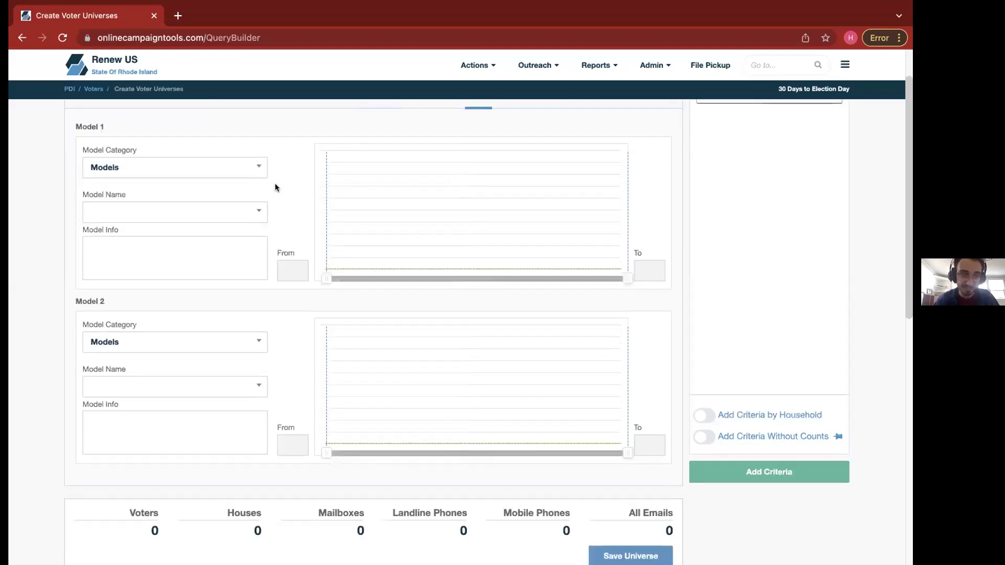
scroll(284, 186, up, 5)
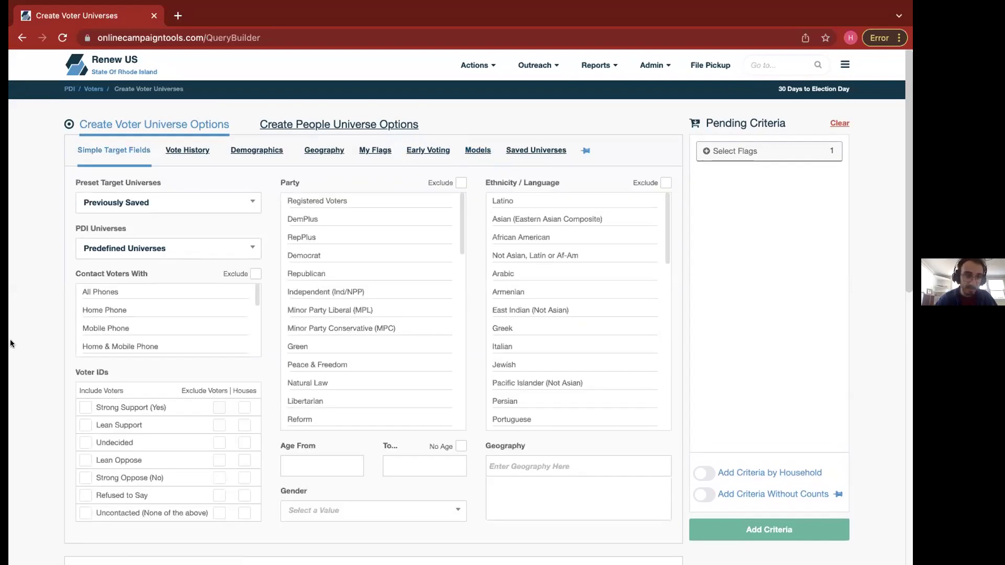
scroll(285, 390, down, 10)
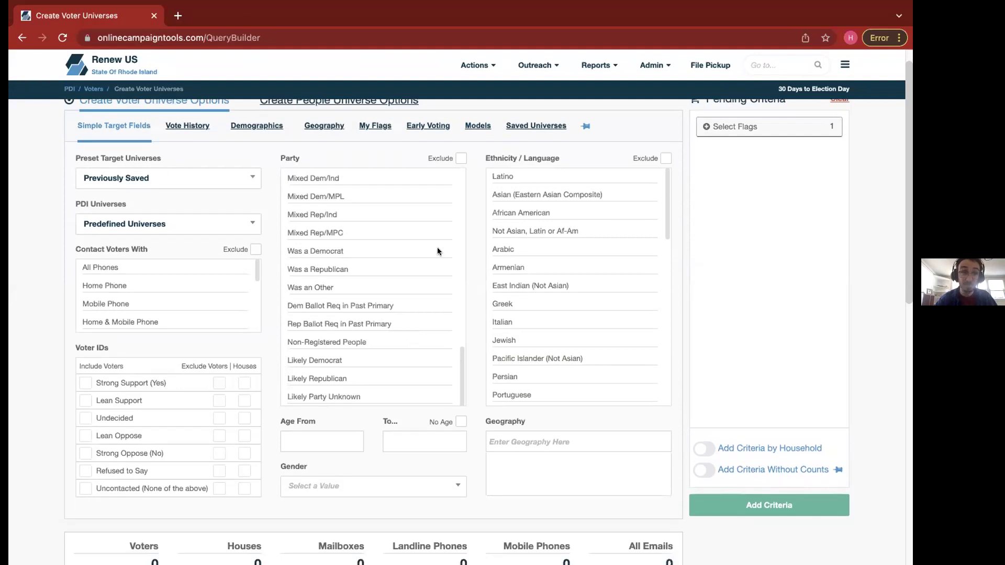
scroll(285, 279, down, 3)
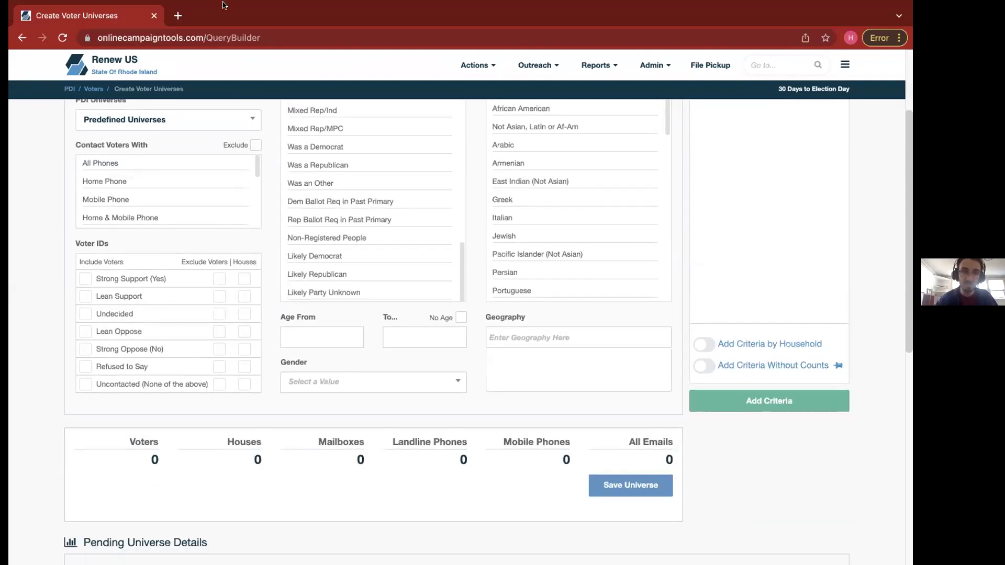
scroll(340, 405, up, 1)
scroll(341, 410, up, 3)
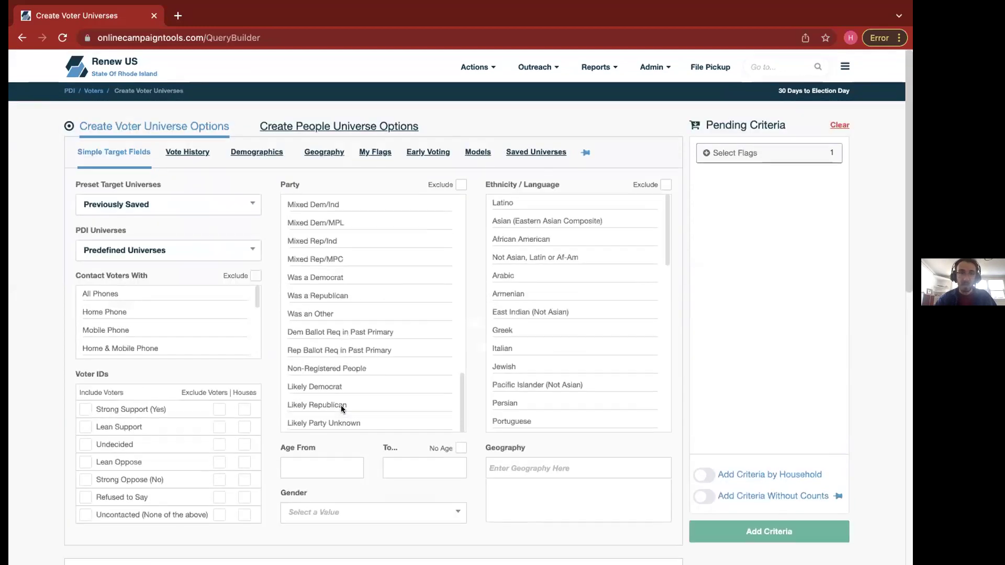
scroll(341, 410, down, 2)
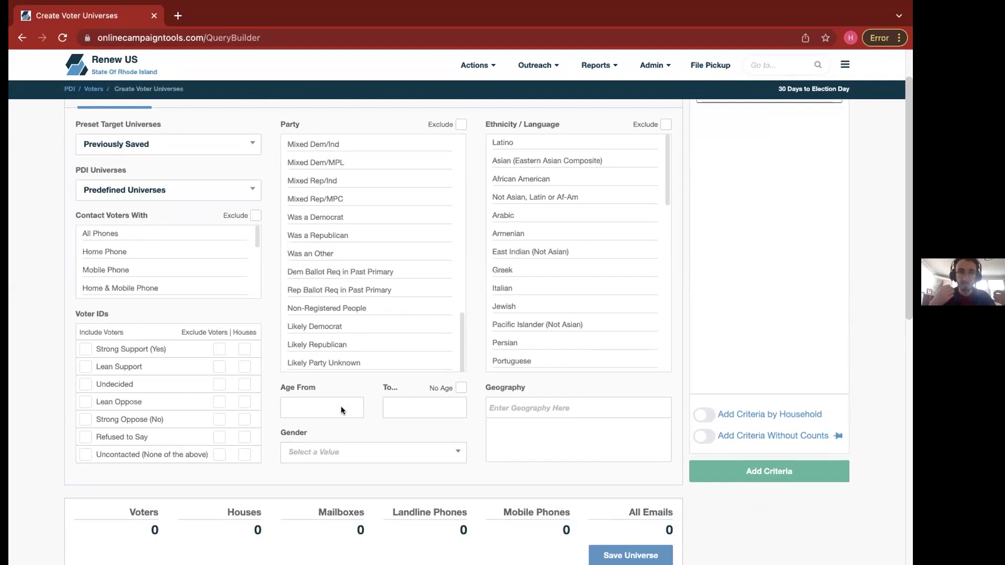
scroll(444, 459, up, 2)
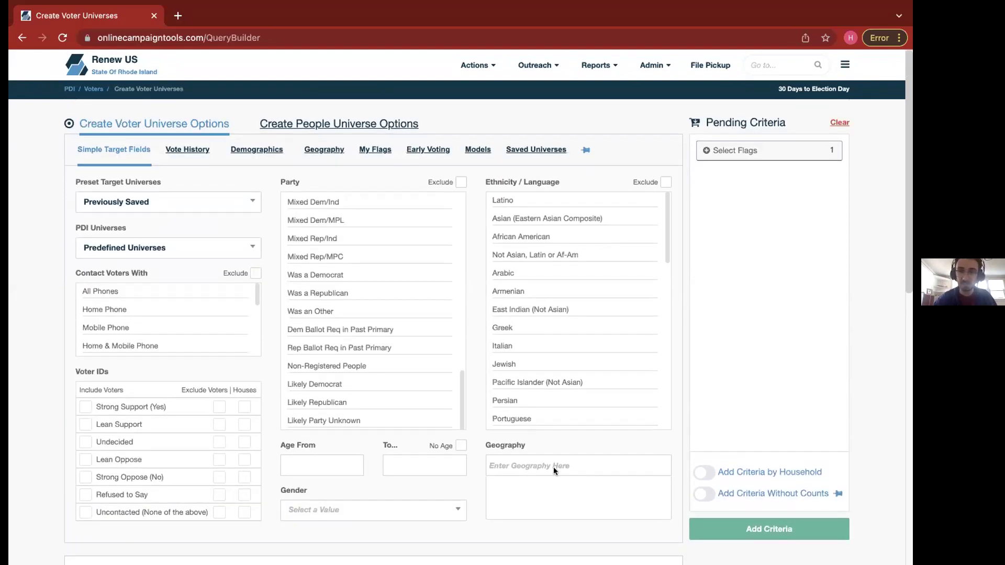
scroll(554, 467, down, 3)
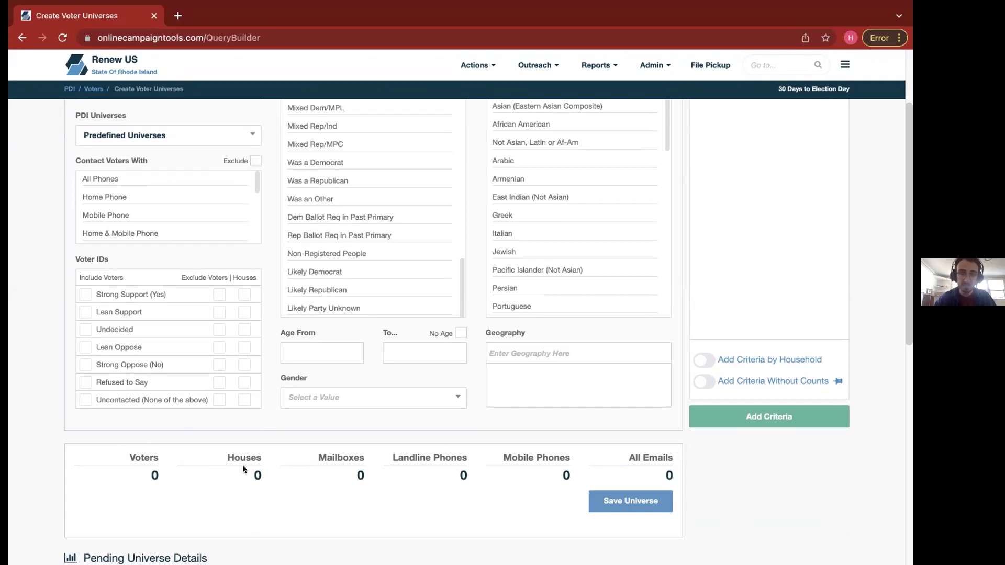
scroll(284, 467, down, 2)
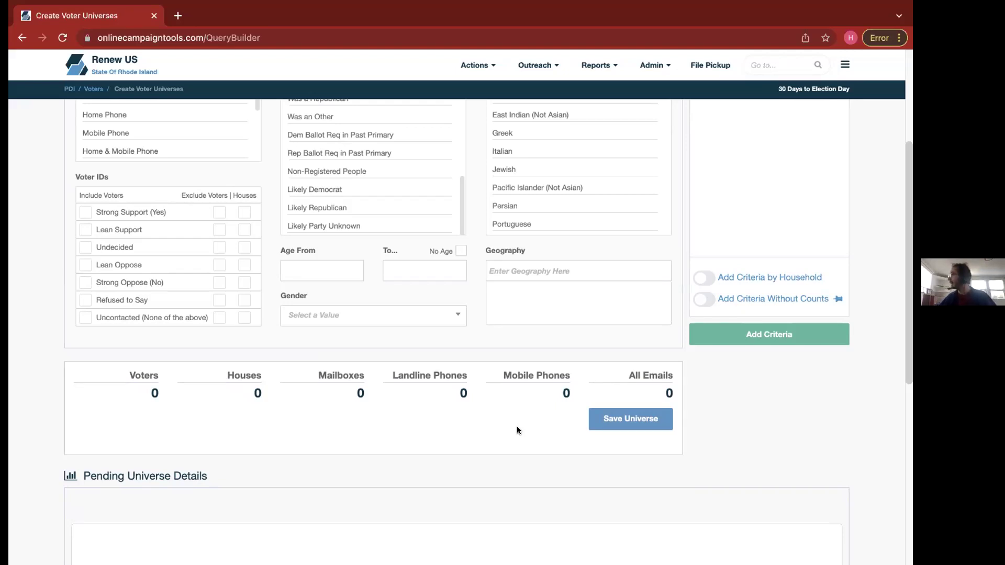
scroll(517, 427, up, 2)
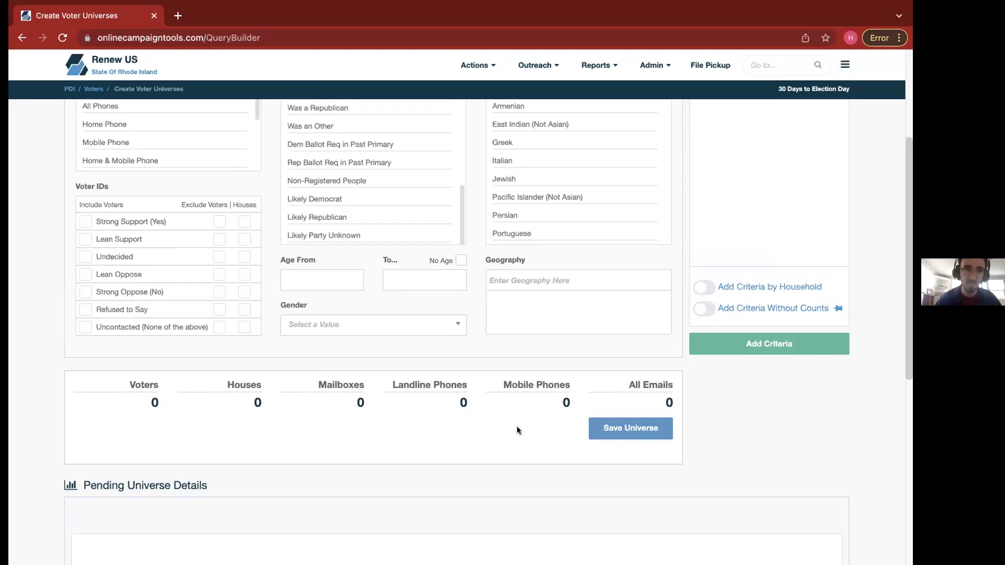
scroll(517, 426, up, 3)
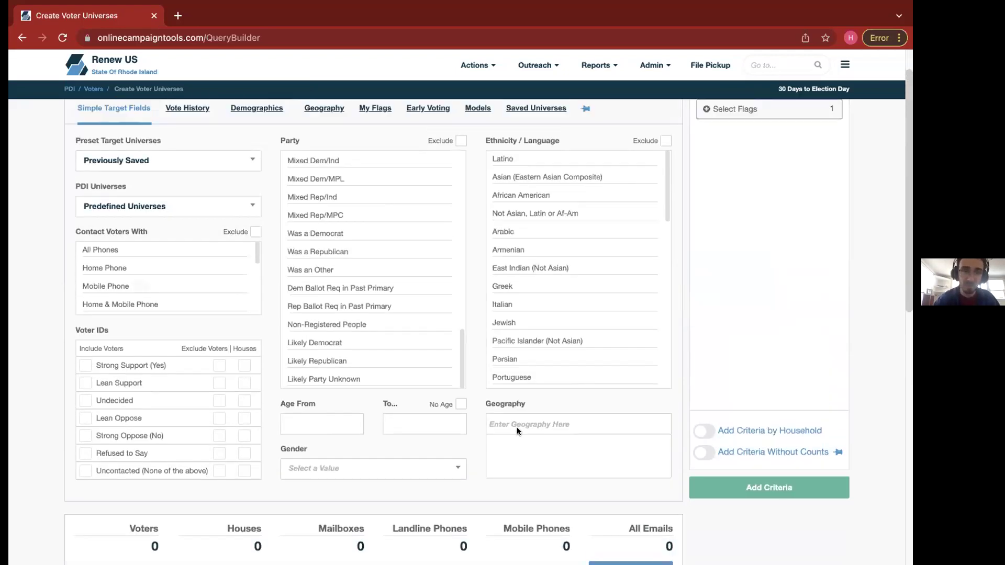
scroll(414, 287, up, 5)
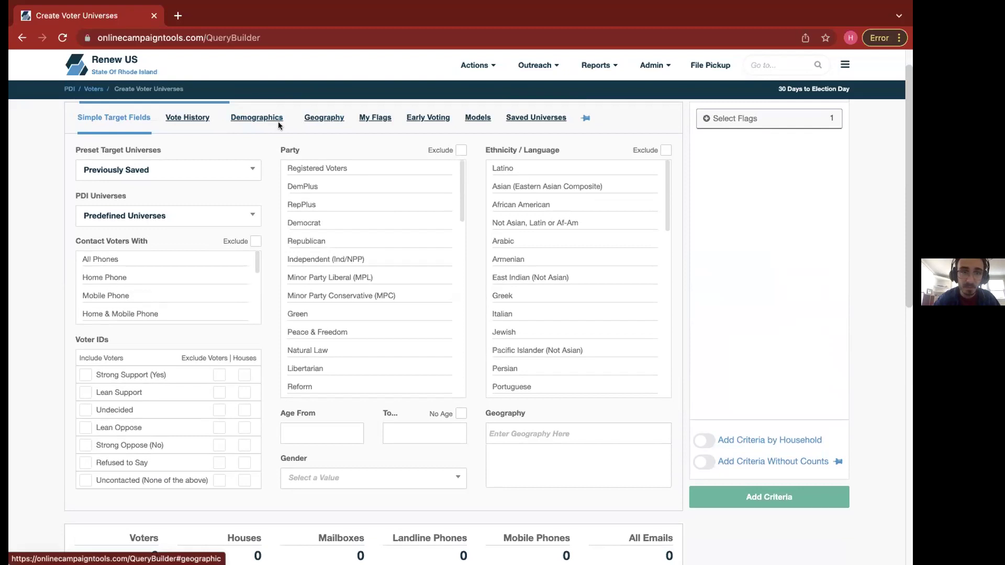
Step: Set the Geography district type to City and tick RI - City of Central Falls
click(337, 115)
click(232, 200)
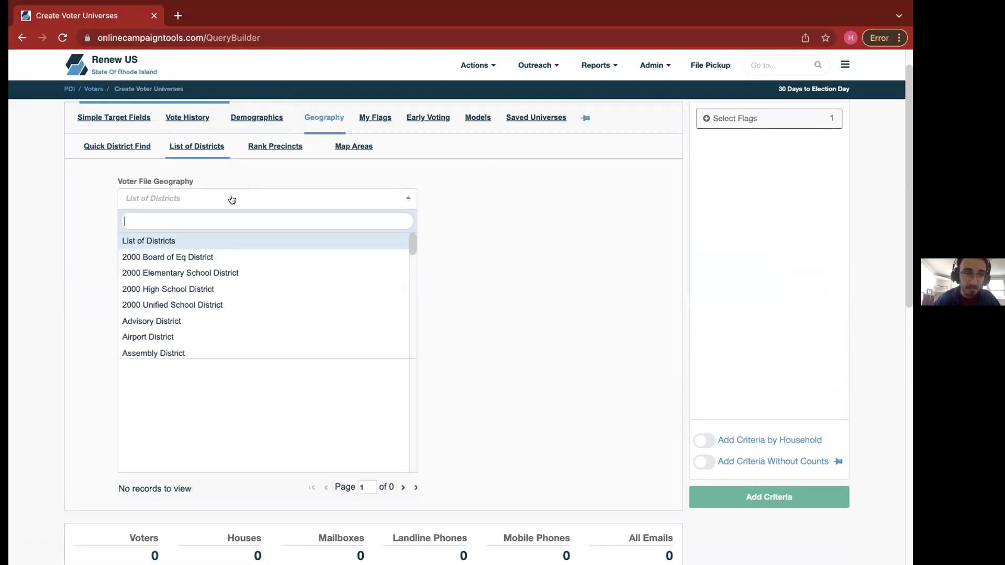
scroll(211, 327, down, 3)
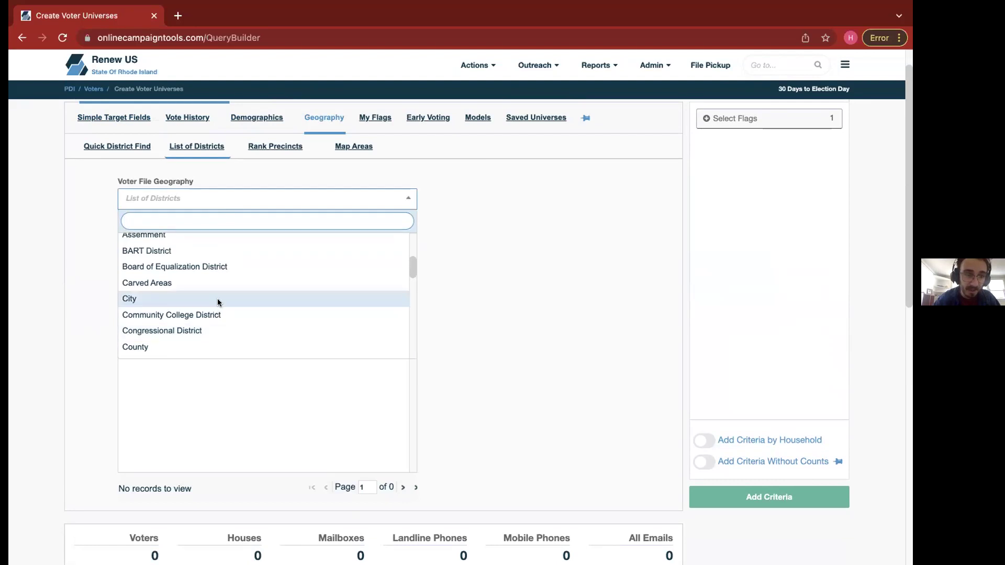
click(218, 299)
click(168, 264)
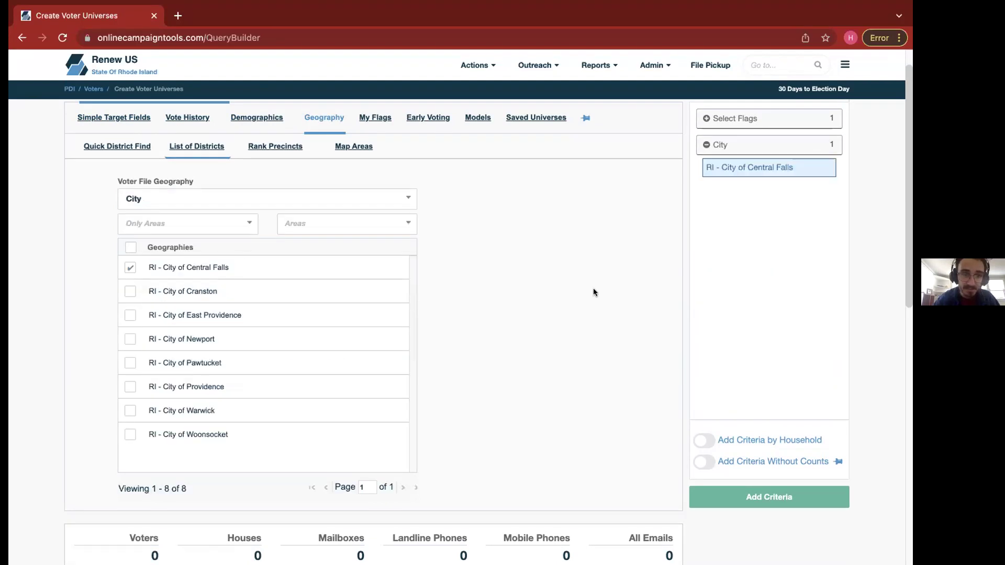
Step: Add the flag and city as Criteria 1 and review Pending Universe Details
scroll(592, 288, down, 2)
scroll(592, 288, up, 1)
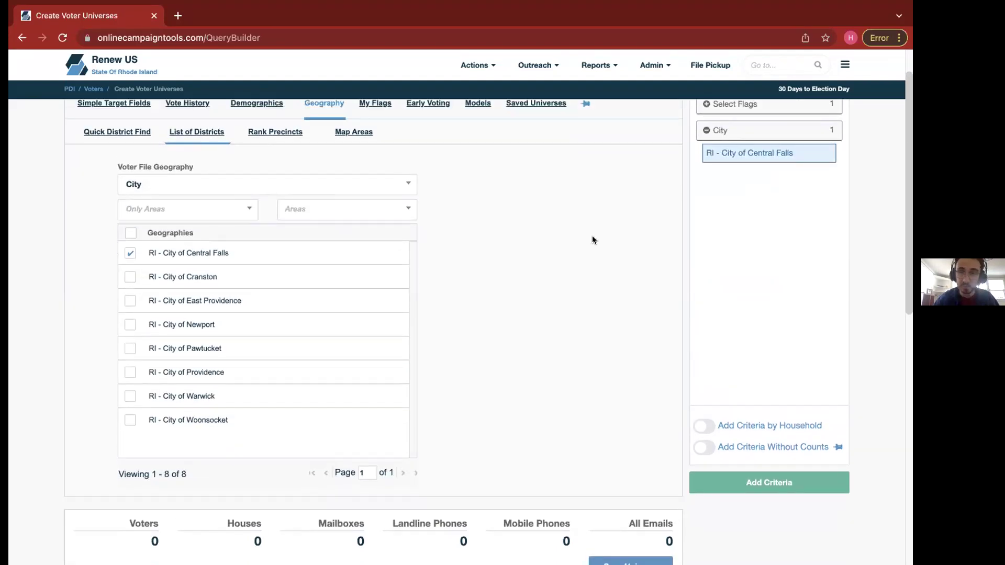
scroll(592, 238, up, 1)
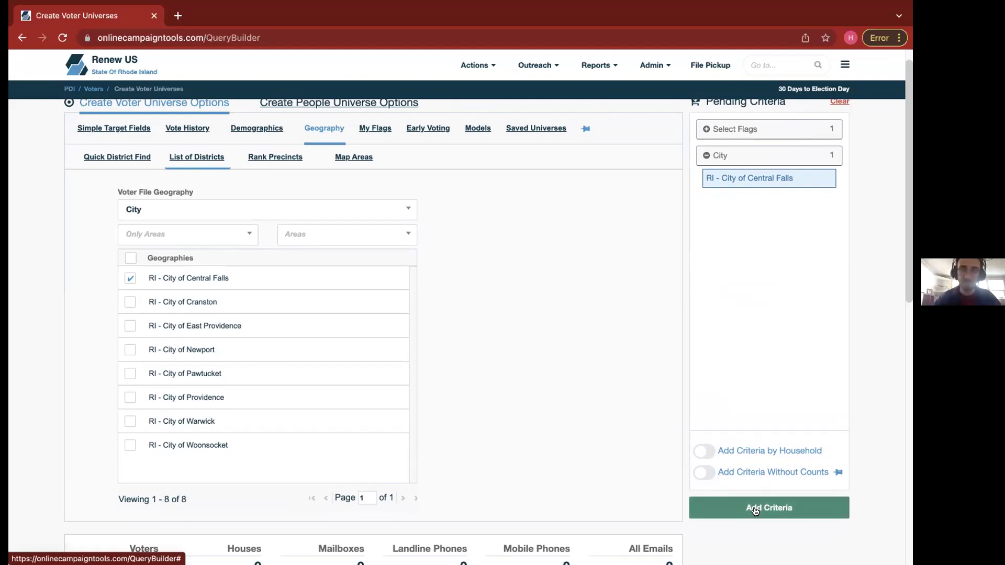
click(755, 510)
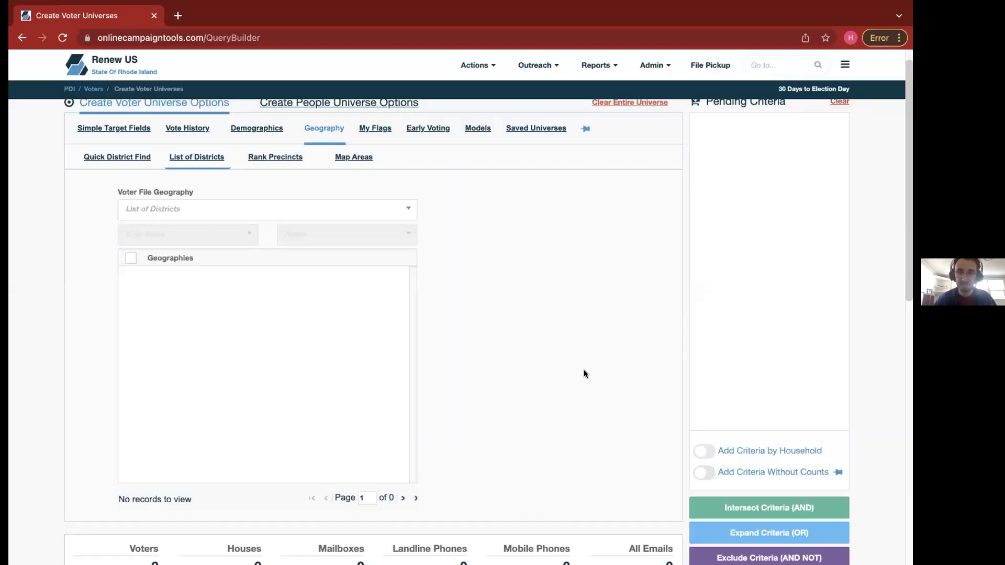
scroll(583, 370, down, 3)
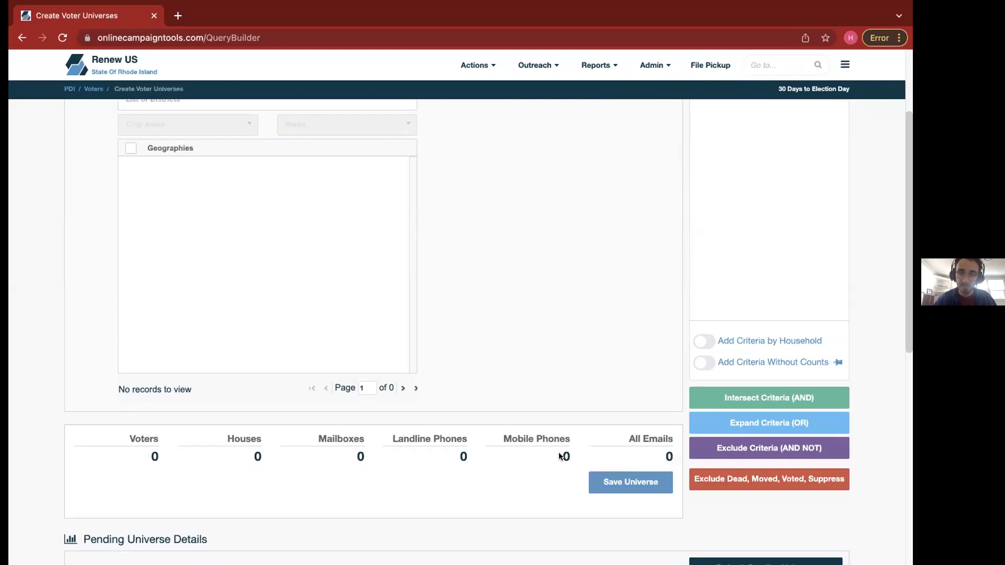
scroll(558, 452, down, 3)
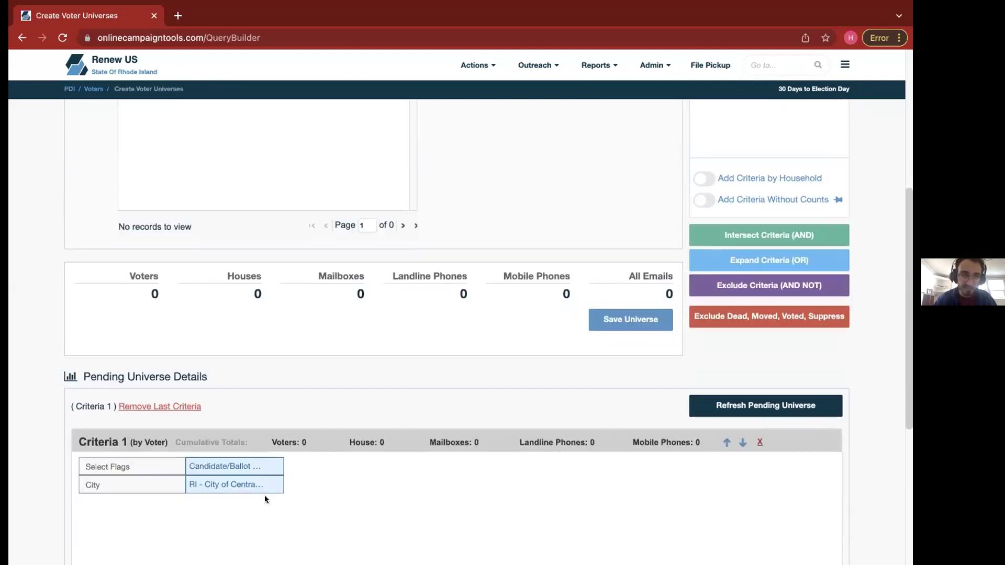
scroll(322, 429, up, 6)
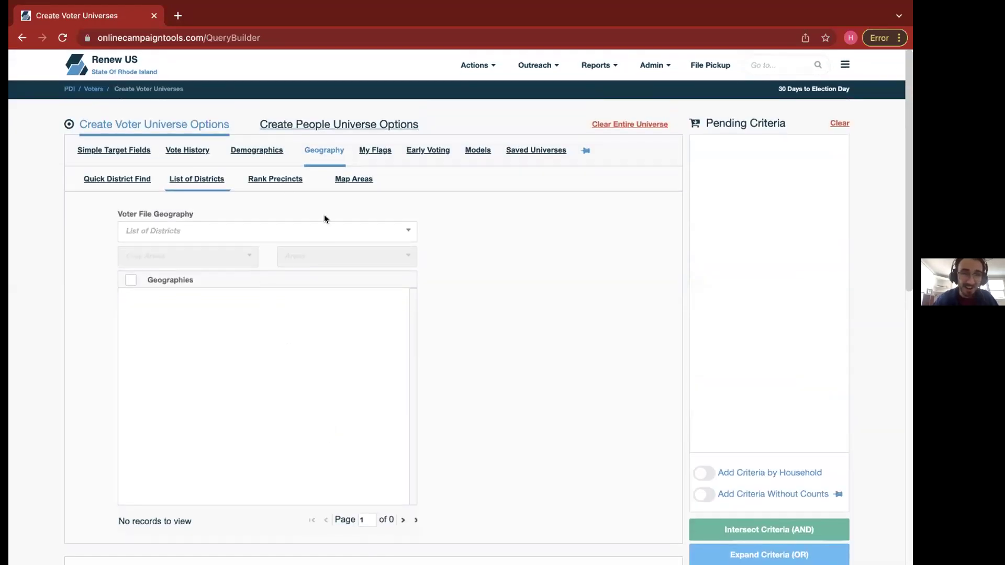
Step: Browse the full list of district types without choosing one
click(204, 232)
scroll(191, 322, down, 3)
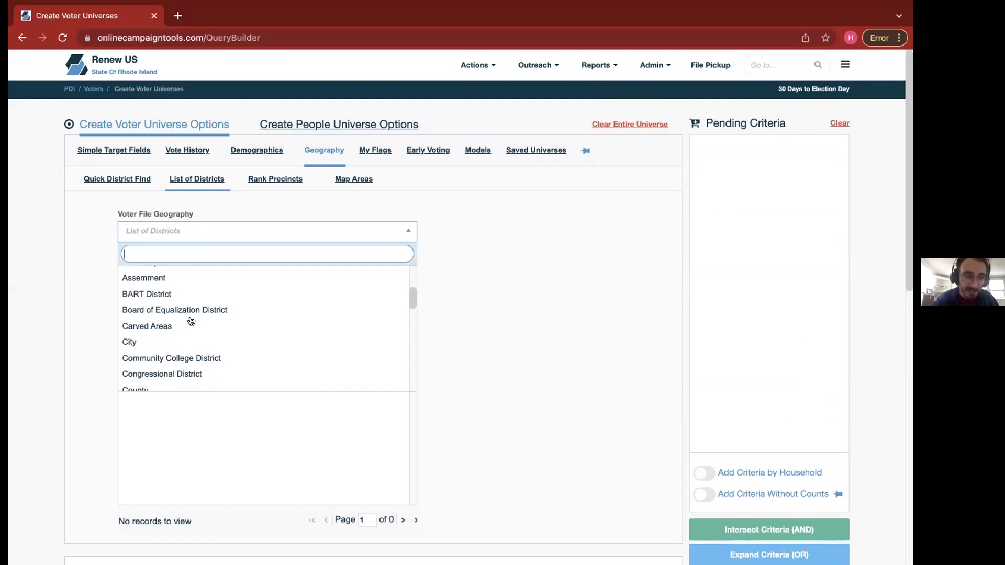
scroll(180, 359, down, 1)
scroll(181, 362, down, 2)
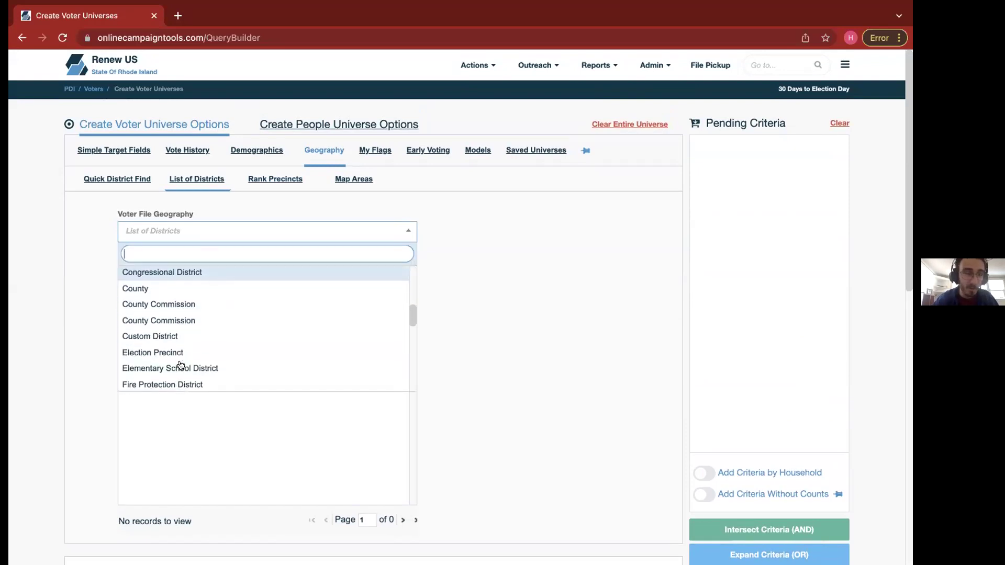
scroll(193, 323, down, 3)
scroll(195, 335, down, 5)
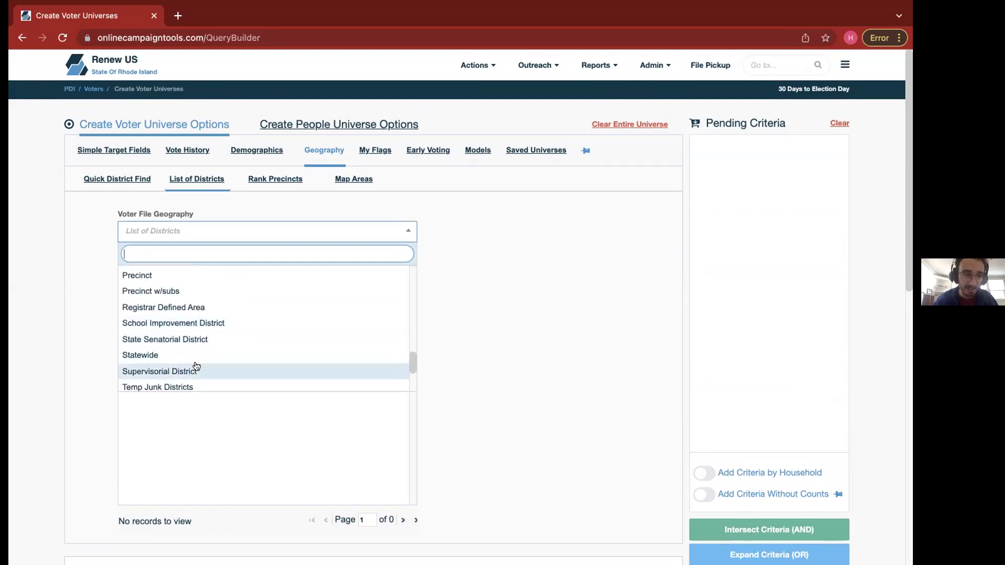
scroll(195, 366, down, 3)
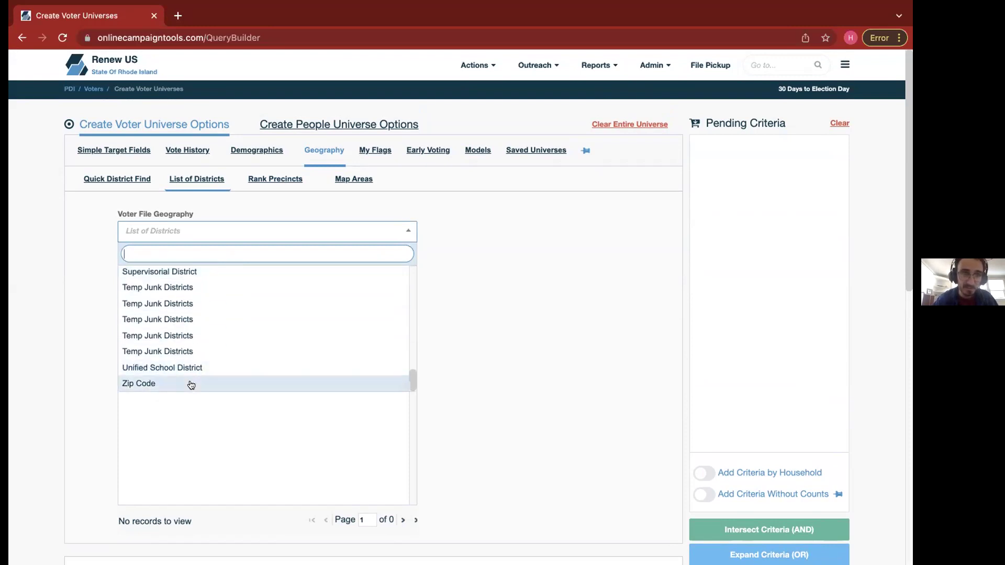
scroll(191, 384, up, 15)
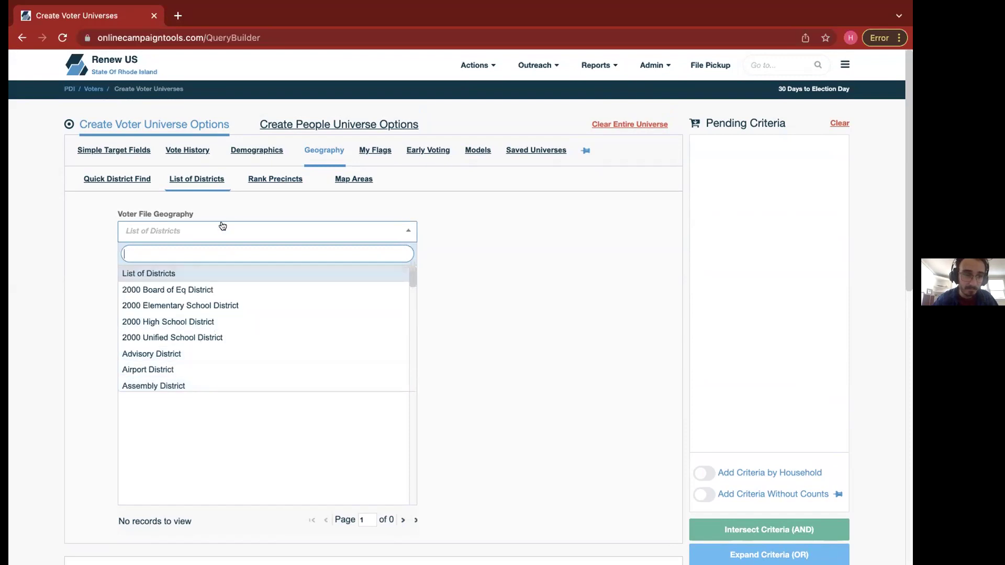
click(234, 211)
Step: Choose Congressional District and check RI - 1st Congressional District
click(171, 228)
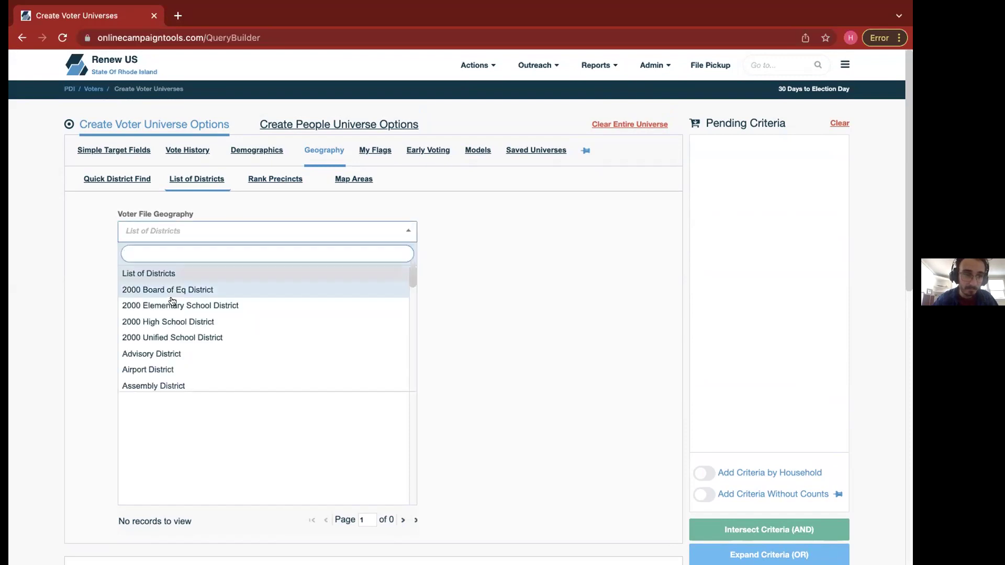
scroll(172, 301, down, 2)
scroll(172, 301, down, 5)
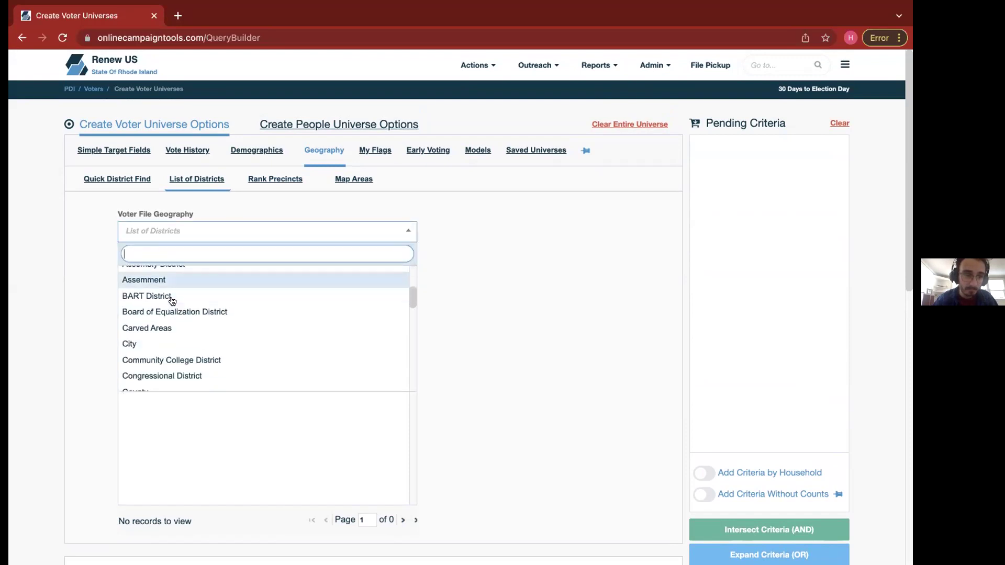
click(161, 337)
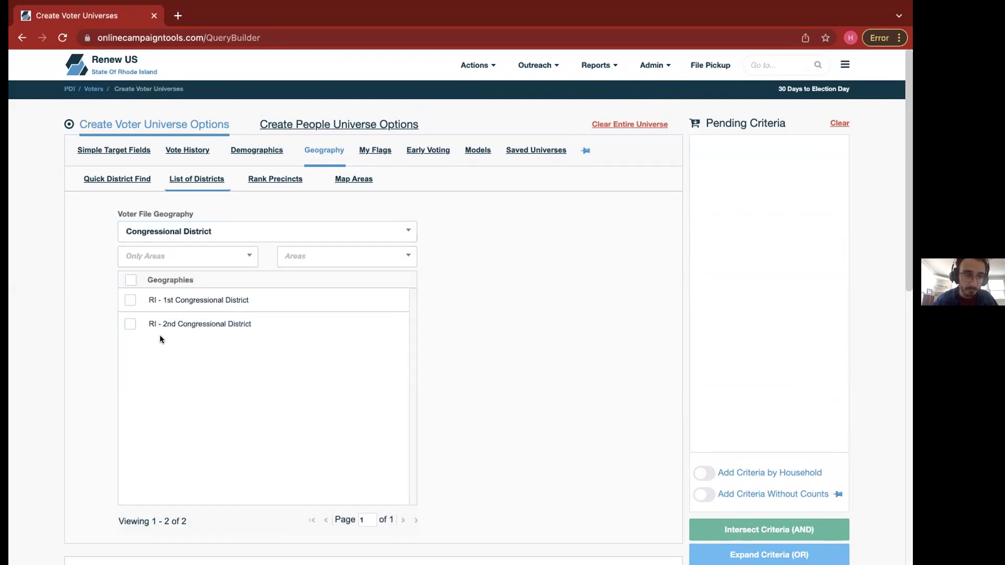
click(173, 298)
scroll(565, 389, down, 2)
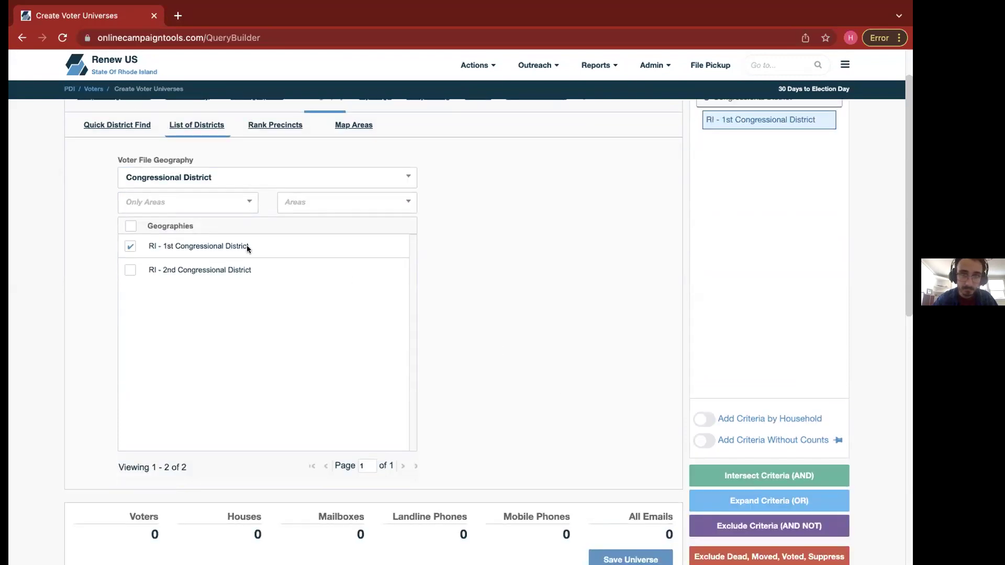
scroll(223, 266, up, 2)
Step: Select Democrat in the Party list on Simple Target Fields
click(261, 150)
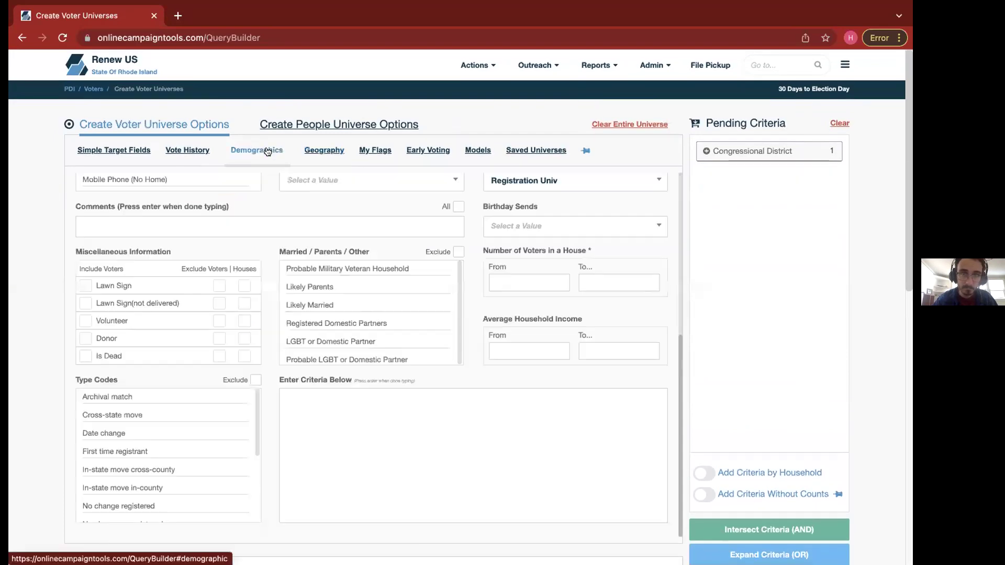
scroll(304, 285, down, 1)
scroll(259, 289, up, 2)
scroll(294, 301, up, 5)
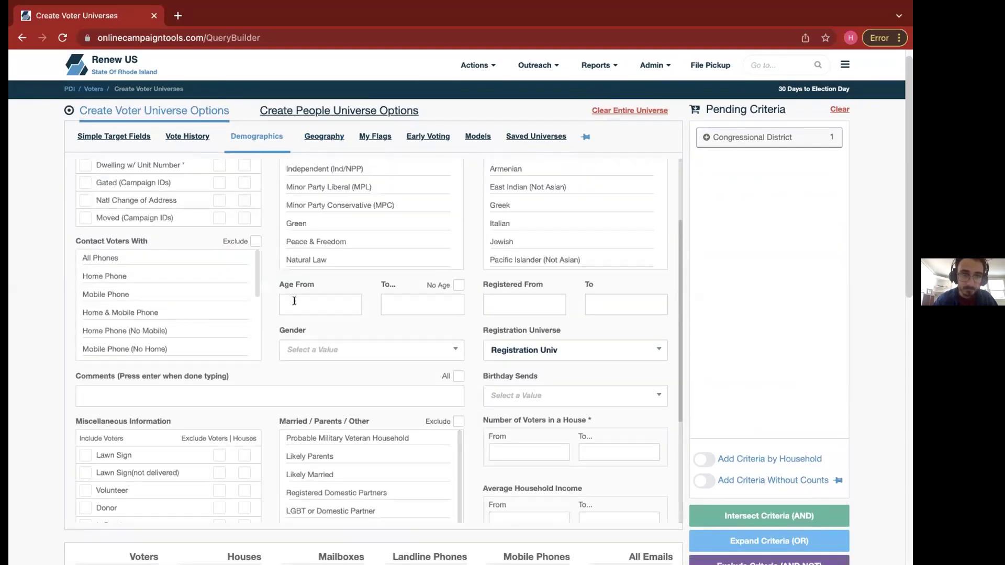
scroll(294, 301, up, 2)
click(114, 136)
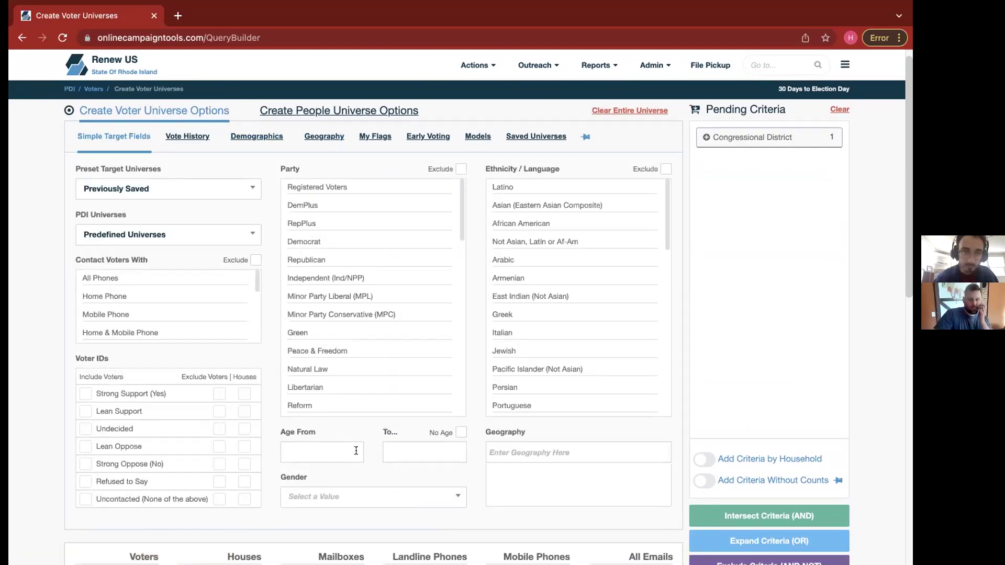
click(350, 205)
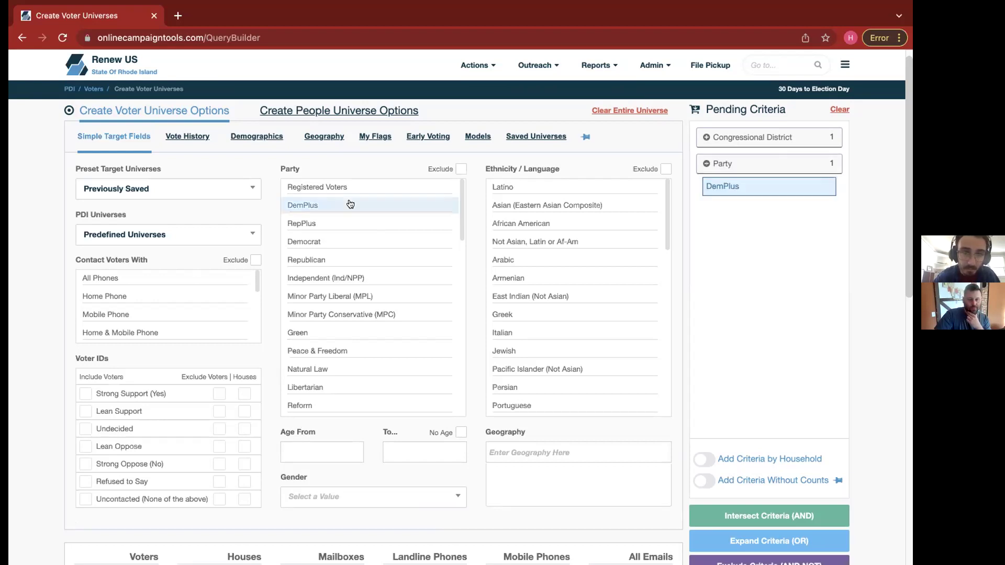
click(327, 242)
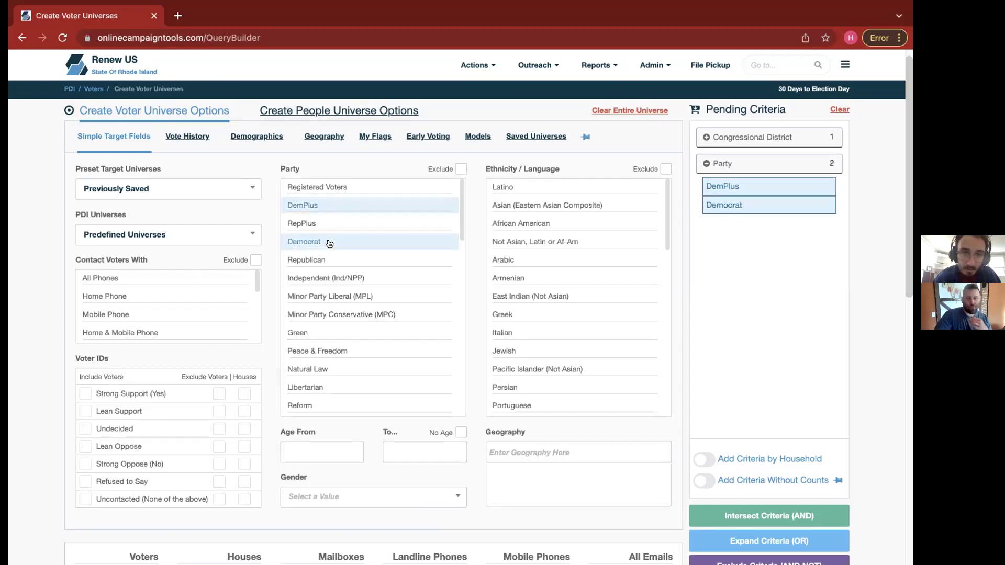
click(350, 205)
Step: Add the staged criteria with Intersect (AND), then delete both criteria sets and refresh
scroll(806, 383, down, 3)
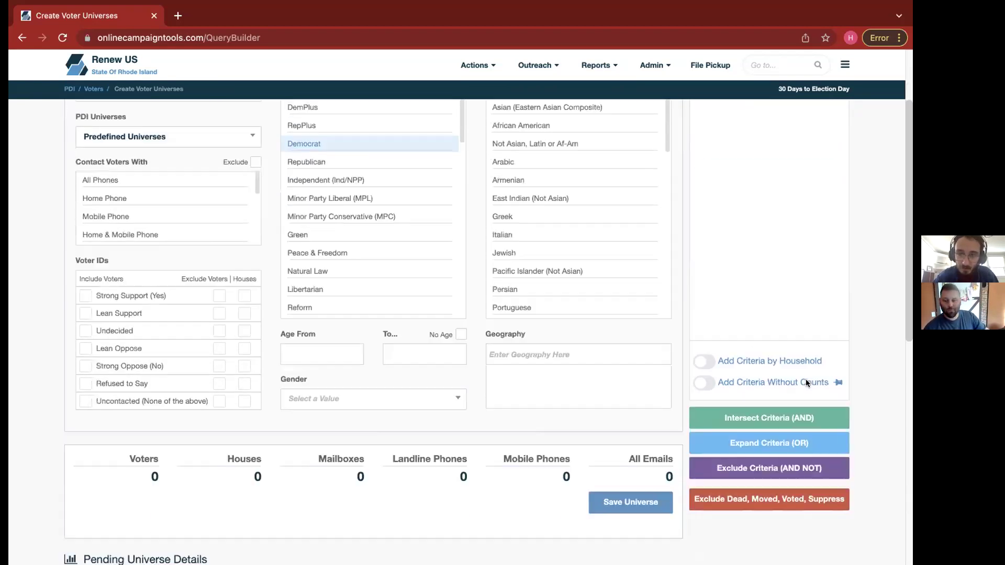
click(793, 391)
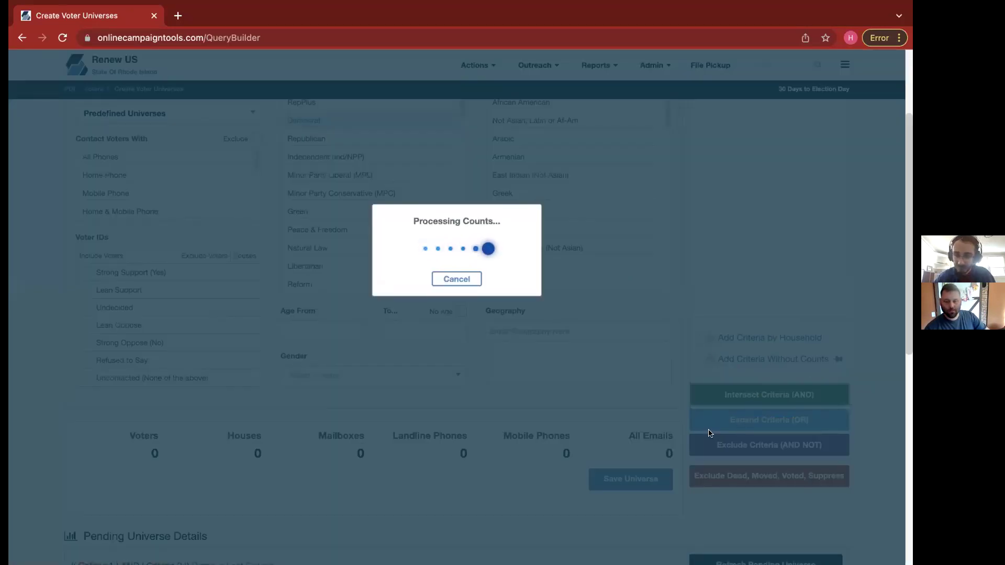
scroll(670, 422, down, 5)
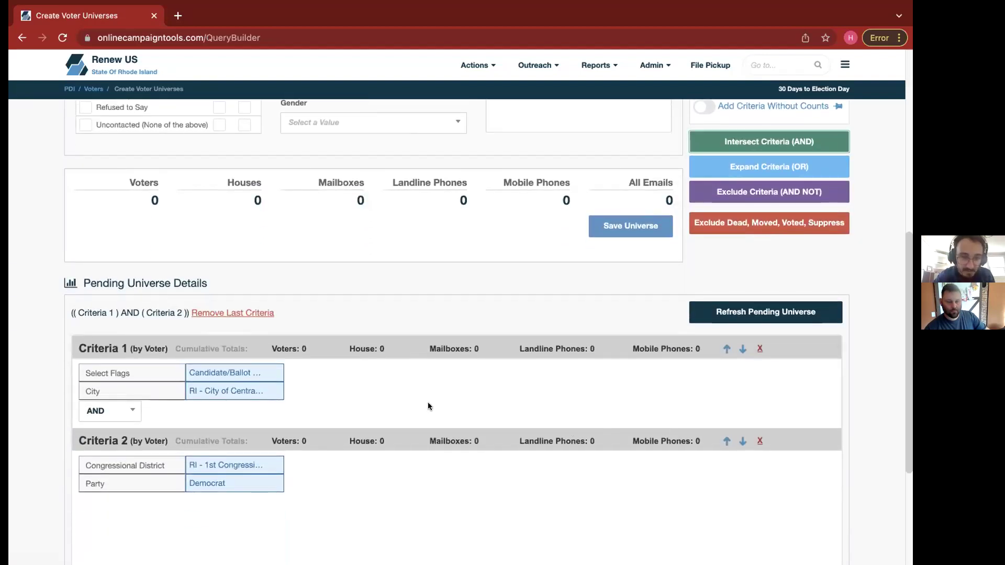
click(759, 349)
scroll(769, 393, up, 1)
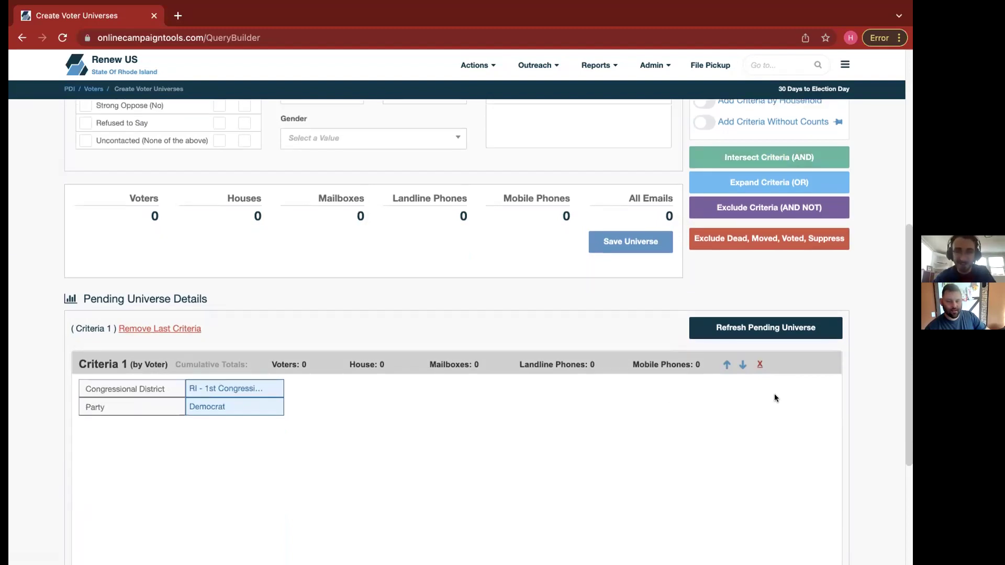
click(779, 328)
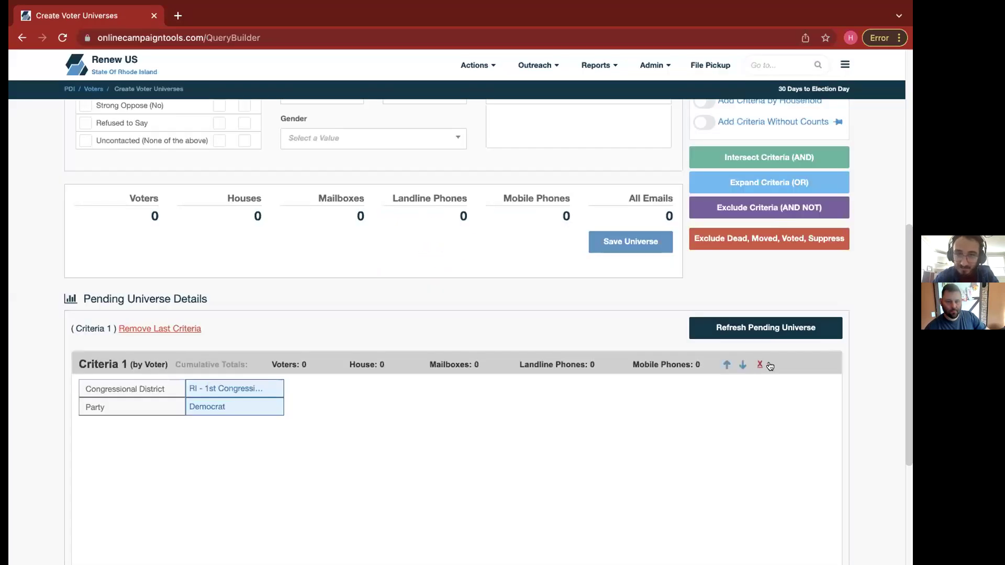
click(759, 363)
Step: Add Party Democrat as Criteria 1 and review counts: 294,109 voters, 205,540 houses
scroll(612, 234, up, 7)
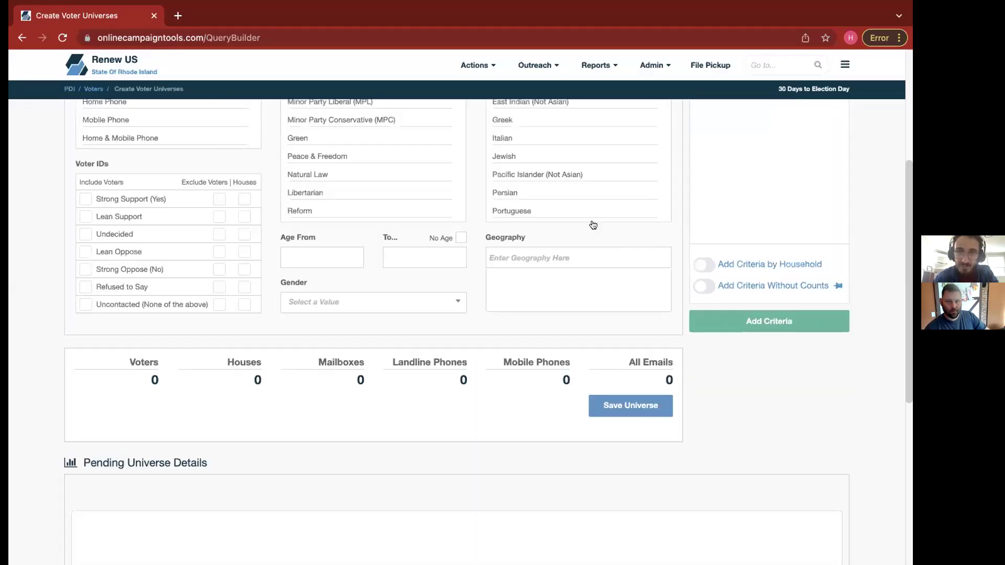
click(317, 256)
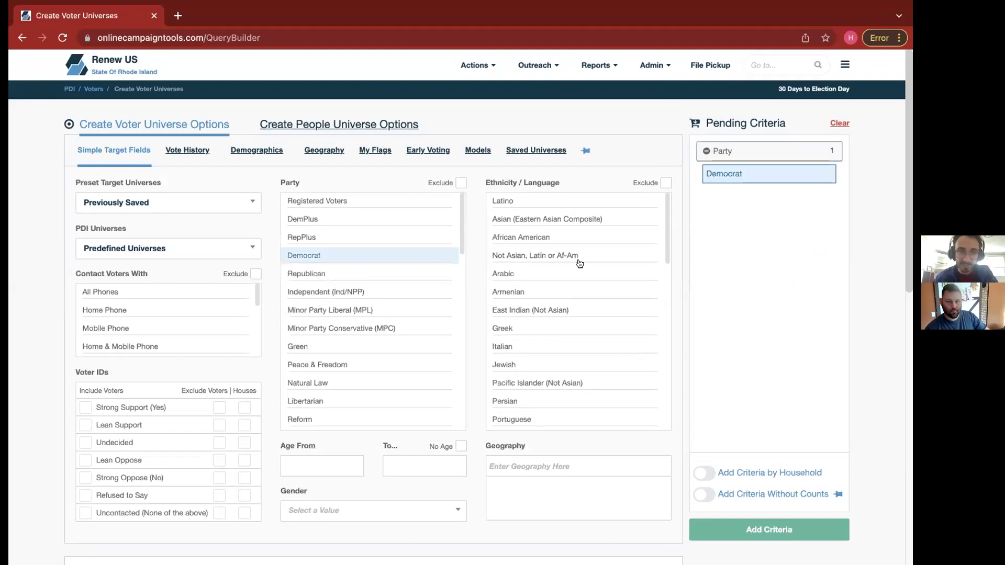
click(725, 525)
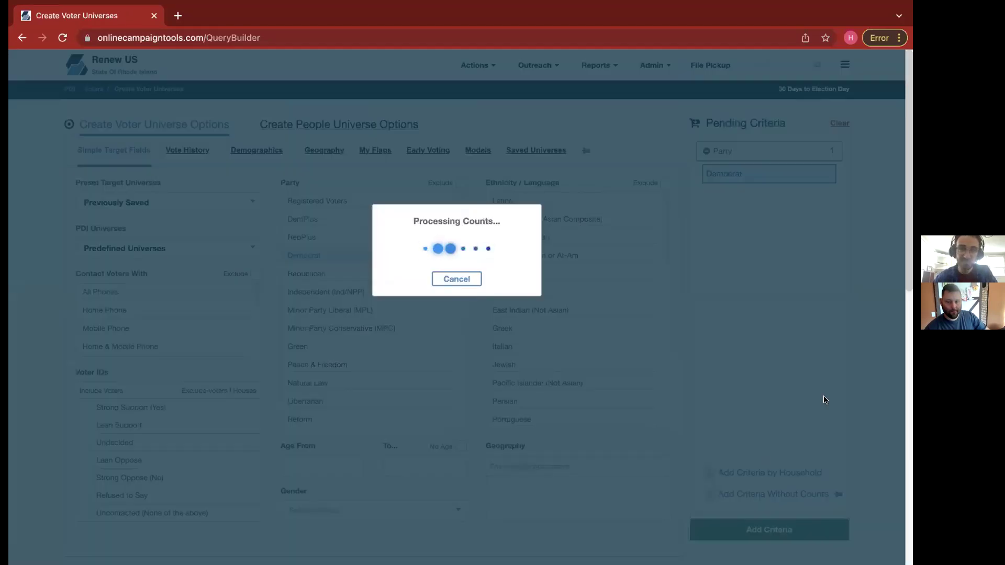
scroll(824, 399, down, 1)
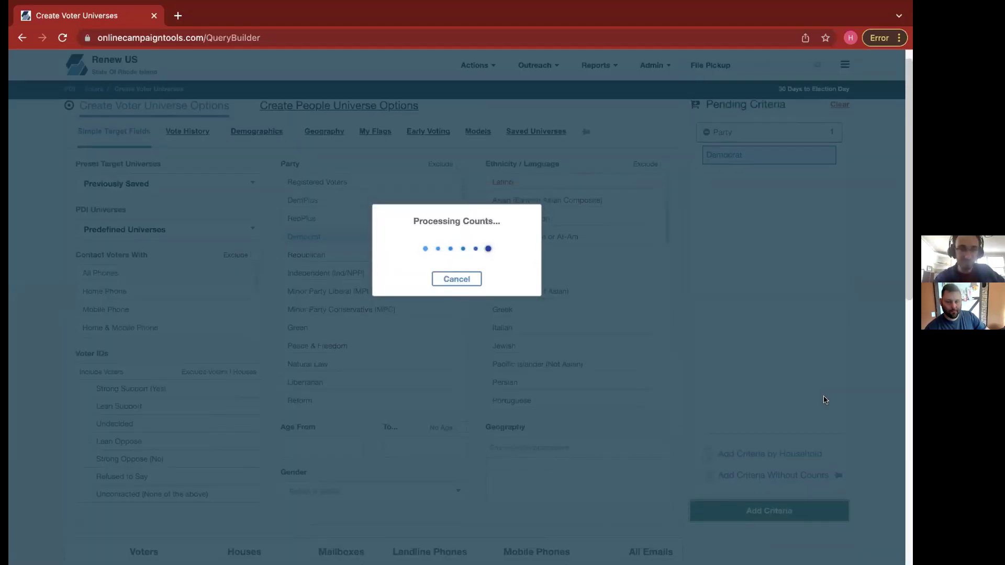
scroll(824, 396, down, 2)
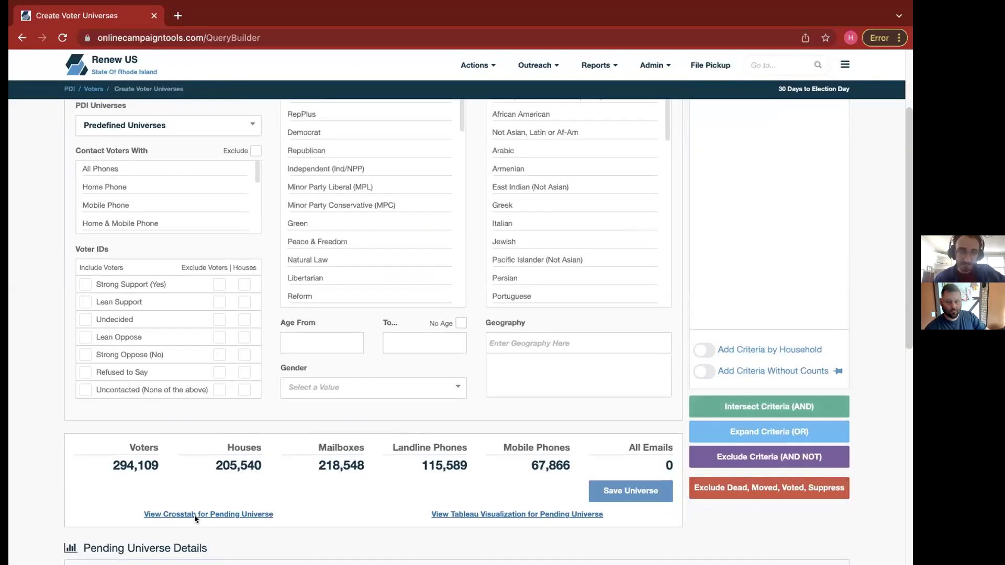
scroll(435, 406, down, 3)
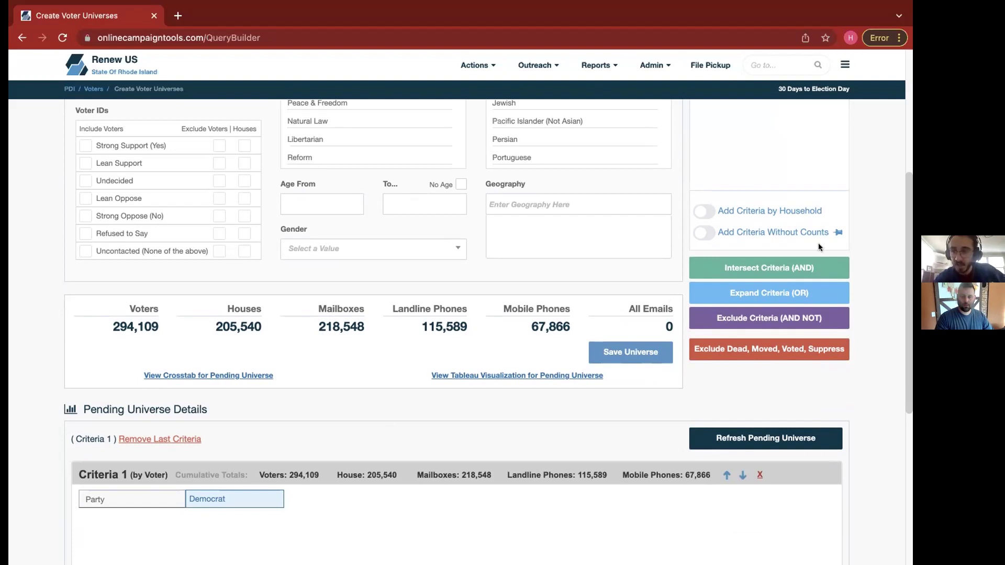
scroll(775, 340, up, 1)
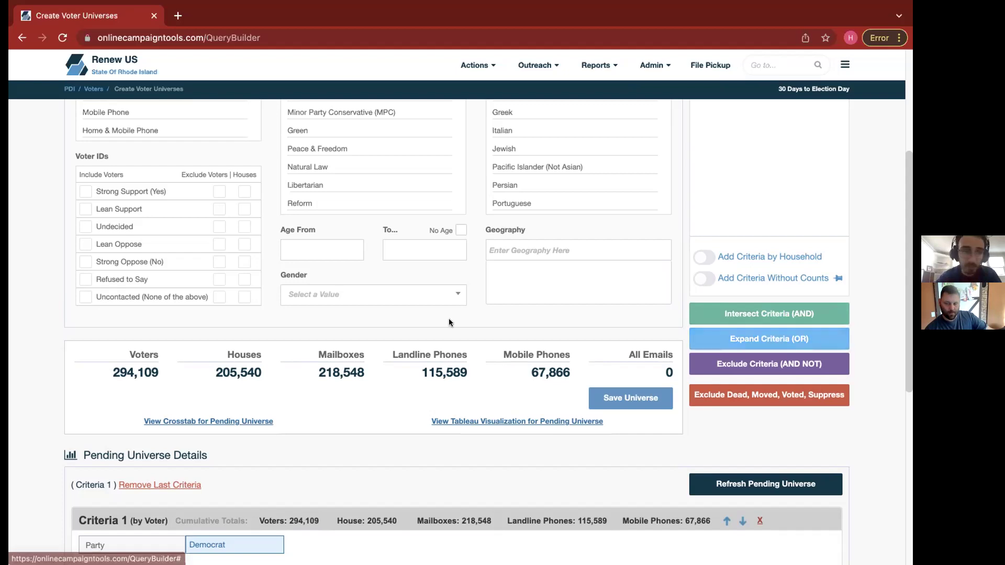
scroll(448, 318, up, 5)
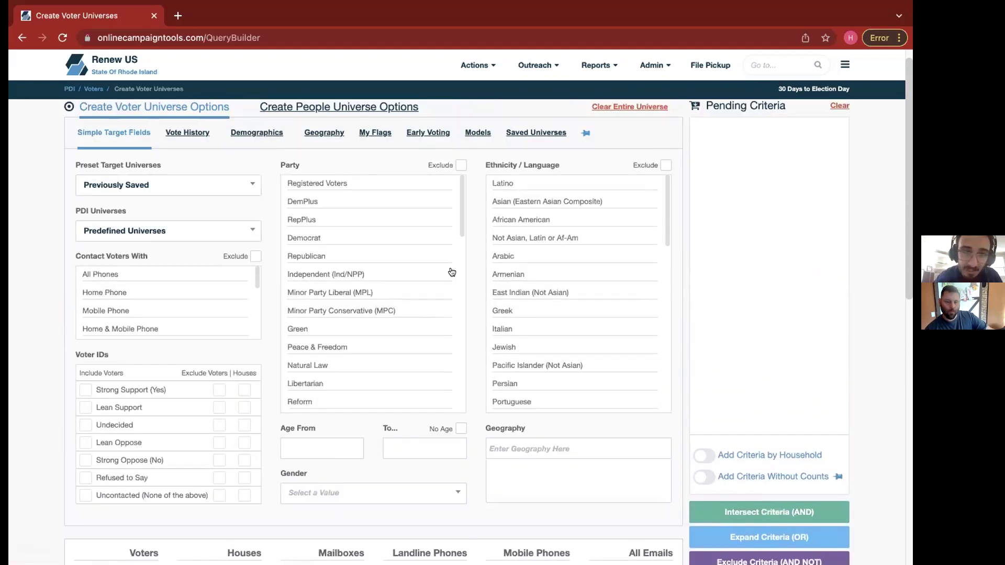
Step: Intersect an Age from 45 criterion with the Democrat universe
scroll(346, 330, down, 3)
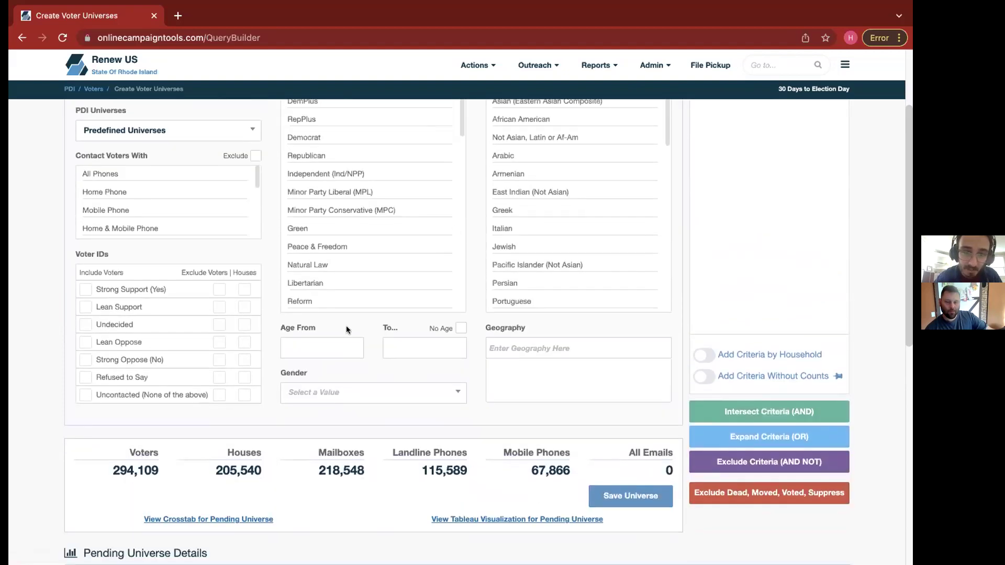
click(346, 343)
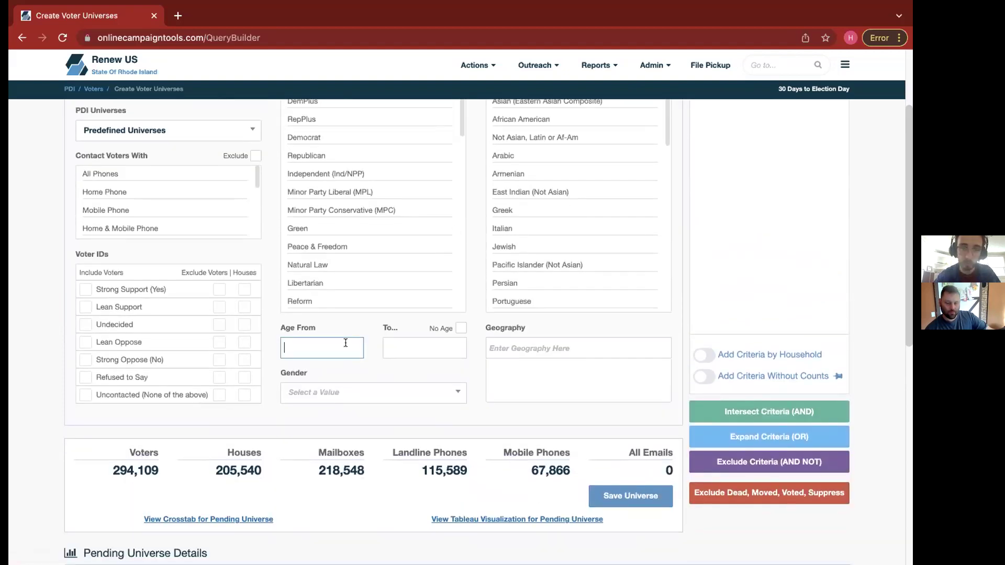
text(45)
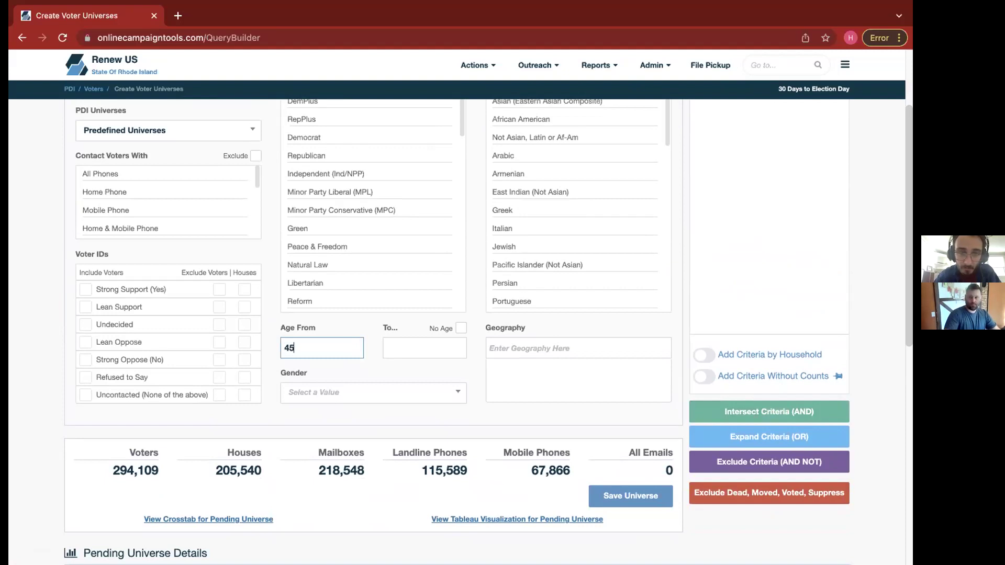
scroll(821, 322, down, 1)
click(796, 373)
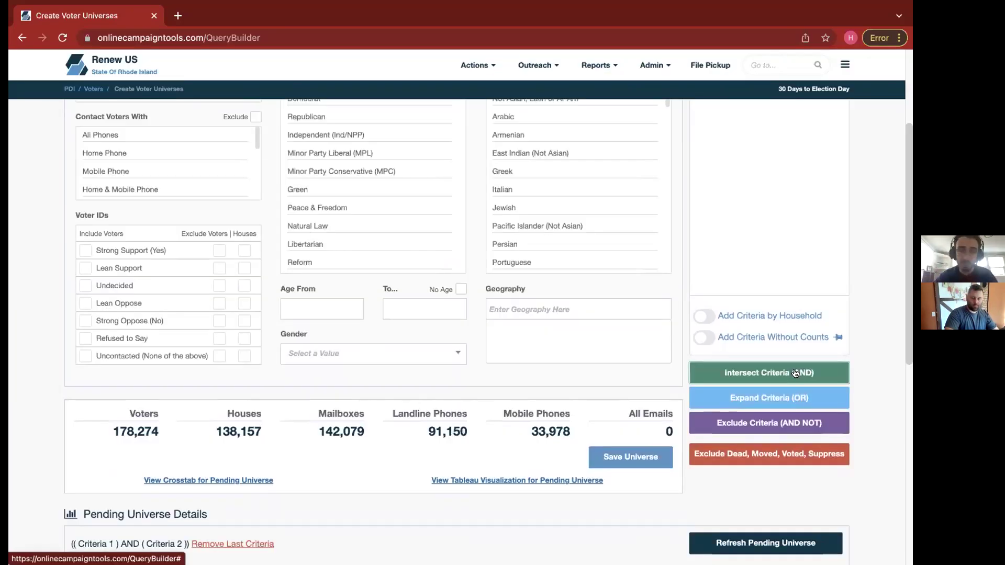
Step: Remove the Age 45 Criteria 2 so only Democrat remains, and reselect the Age From field
scroll(153, 250, down, 4)
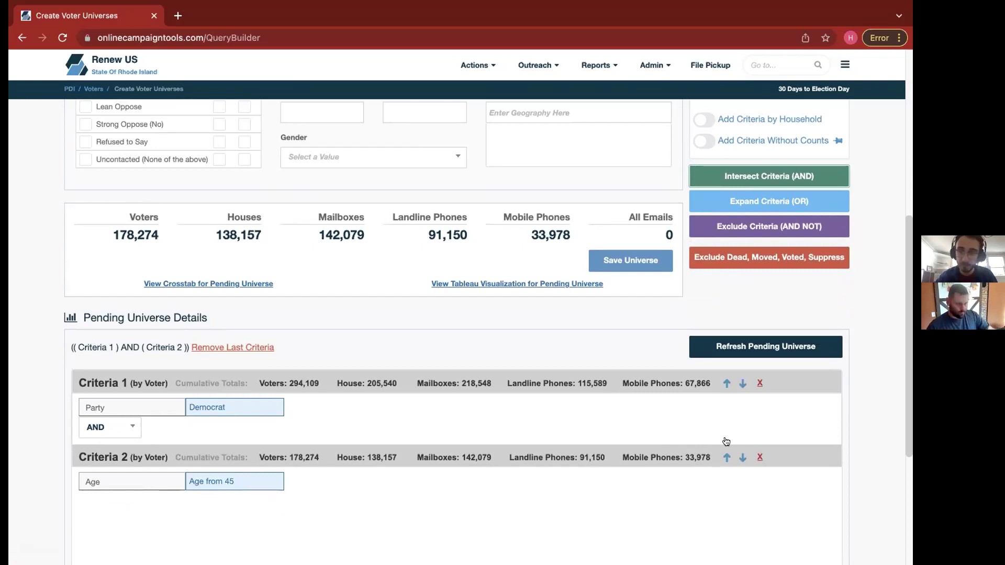
click(760, 457)
scroll(710, 428, up, 5)
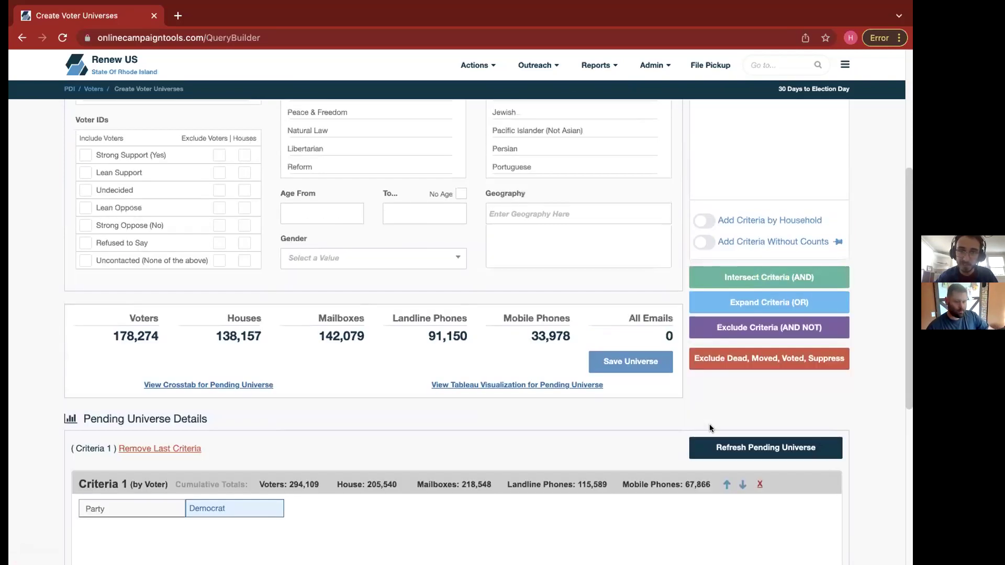
click(314, 295)
Step: Add Age from 45 as an OR criterion, expanding the universe to 524,318 voters and 330,630 houses
text(45)
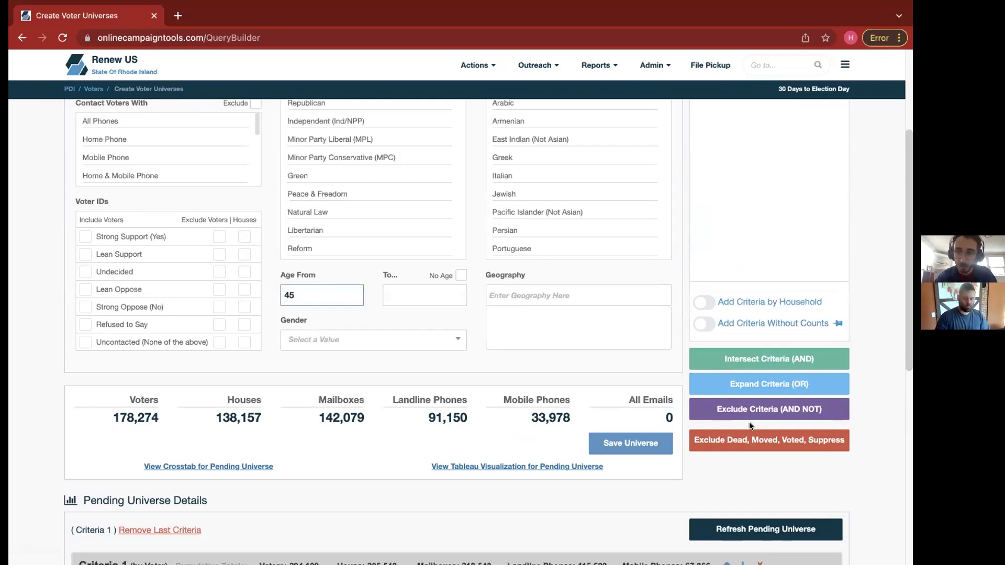
click(756, 384)
scroll(344, 312, down, 3)
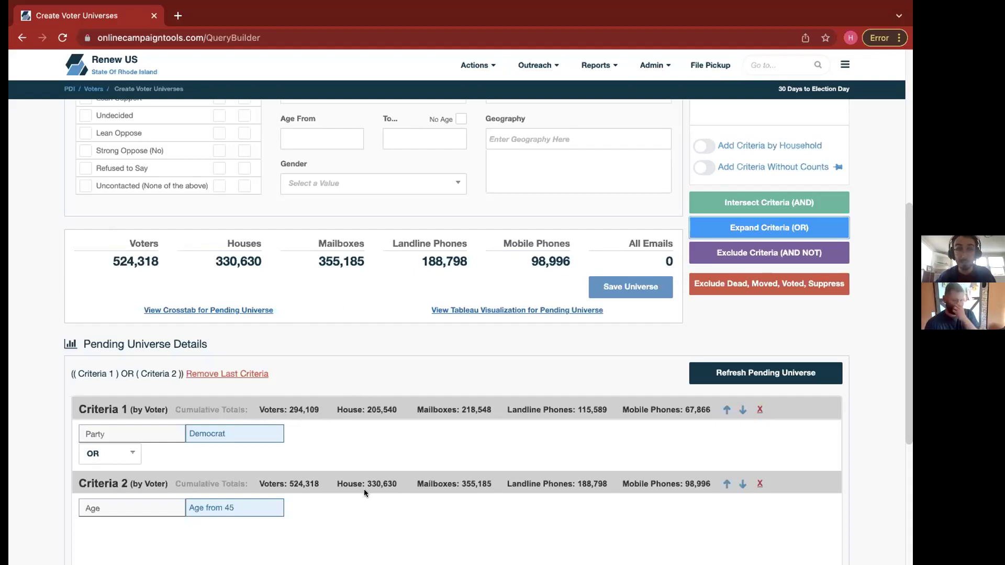
scroll(311, 497, down, 1)
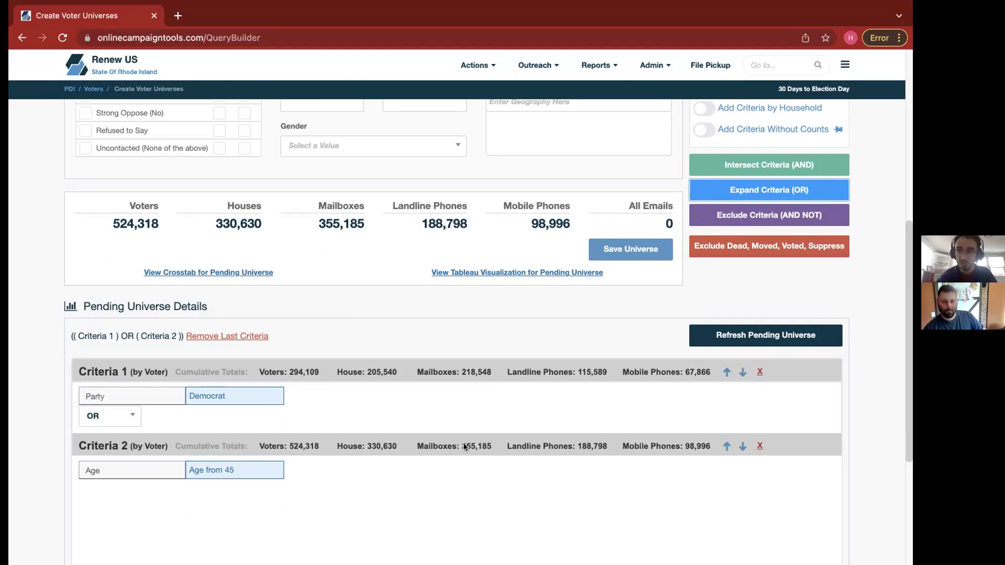
scroll(463, 443, up, 2)
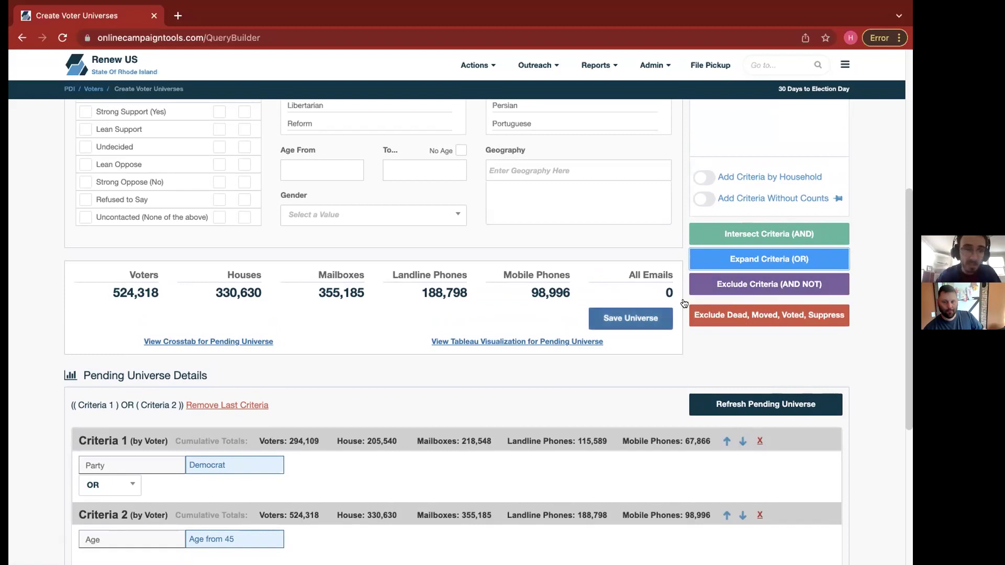
scroll(656, 307, up, 1)
Step: Exclude Republicans with AND NOT, cutting the universe to 460,845 voters and 301,488 houses
scroll(547, 239, up, 4)
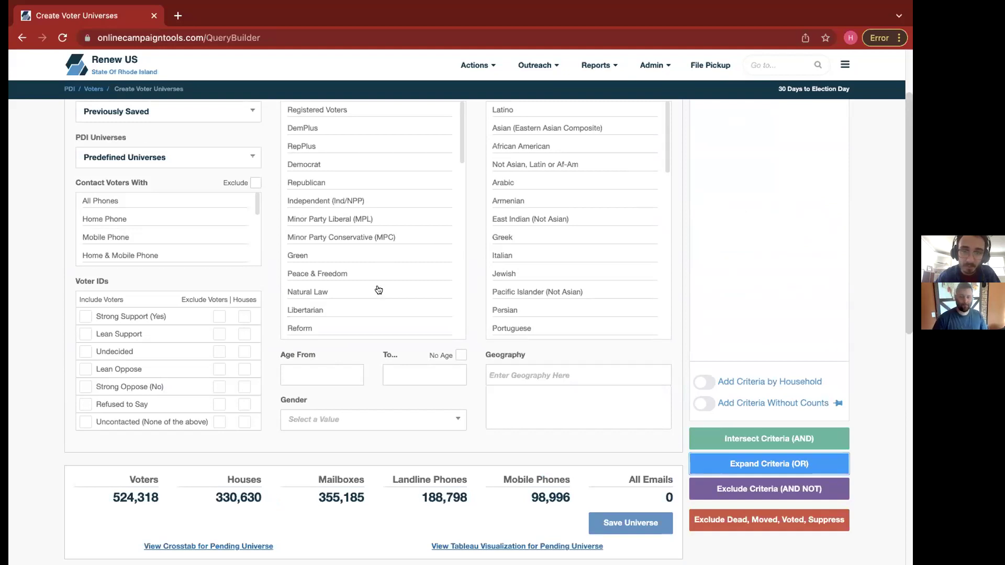
click(361, 181)
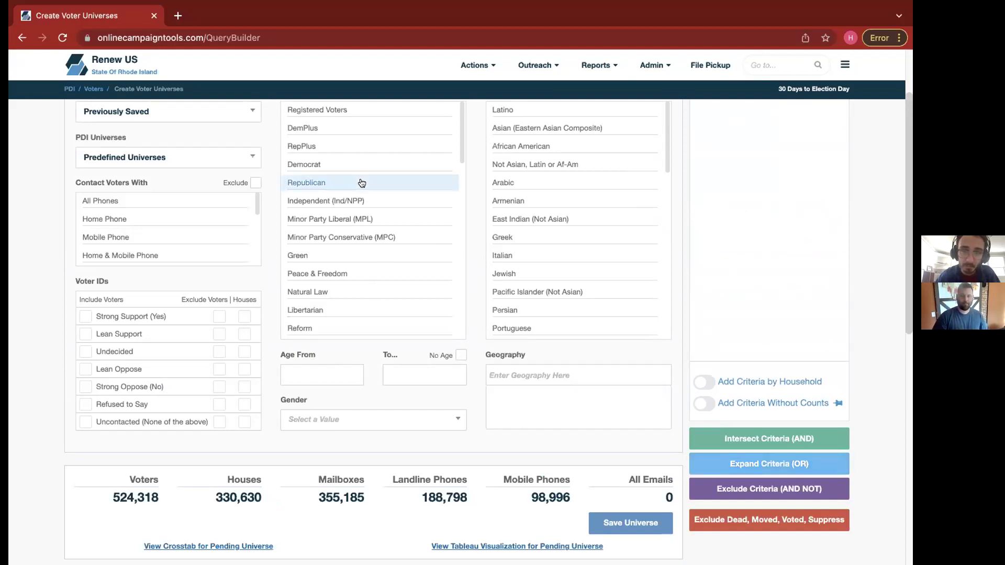
click(754, 489)
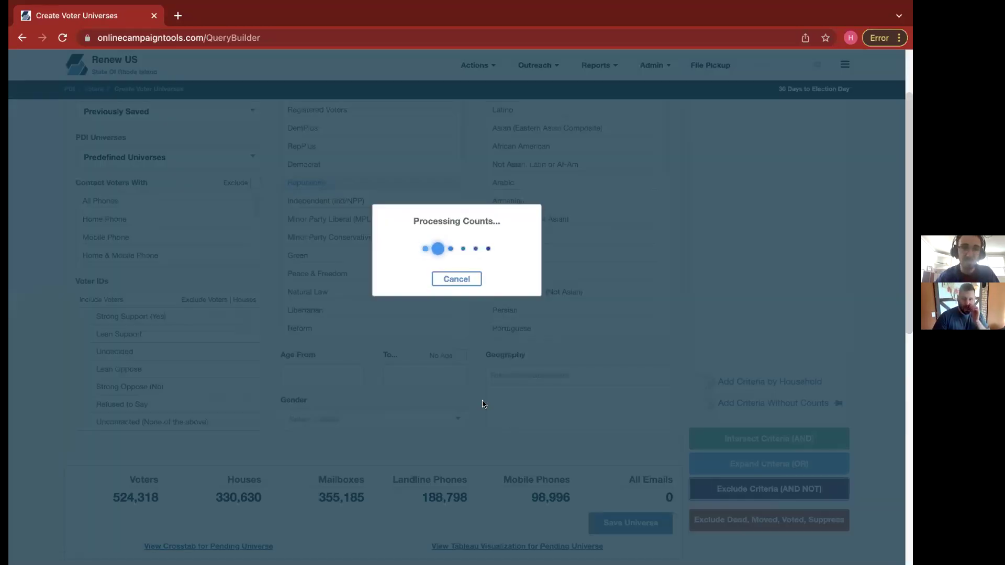
scroll(483, 405, down, 1)
scroll(482, 404, down, 3)
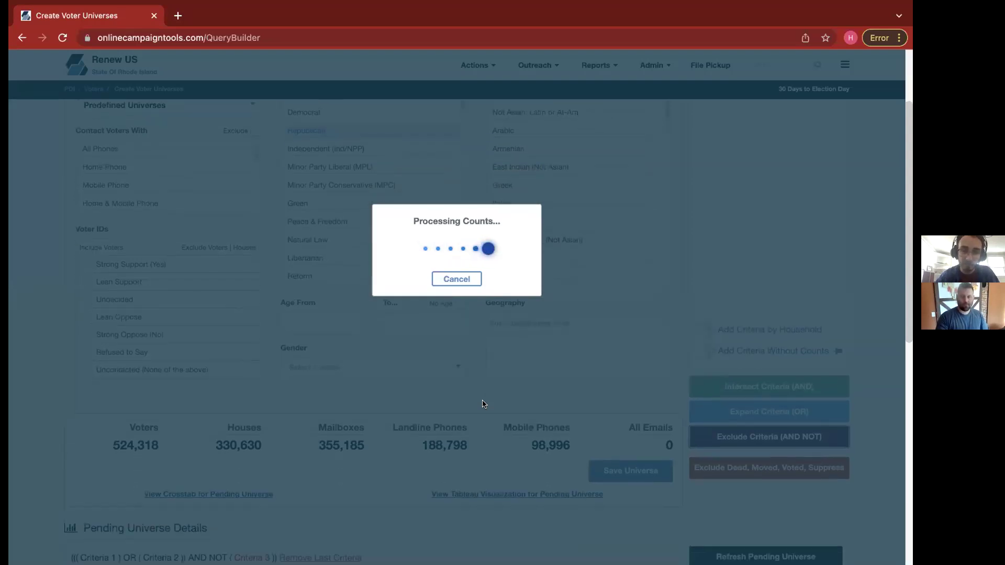
scroll(482, 400, down, 5)
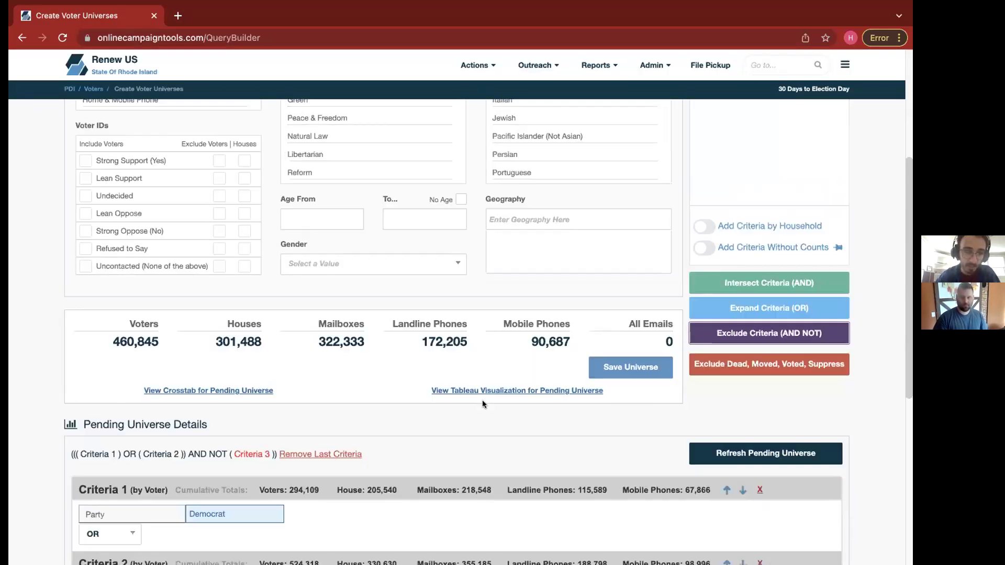
scroll(356, 413, down, 3)
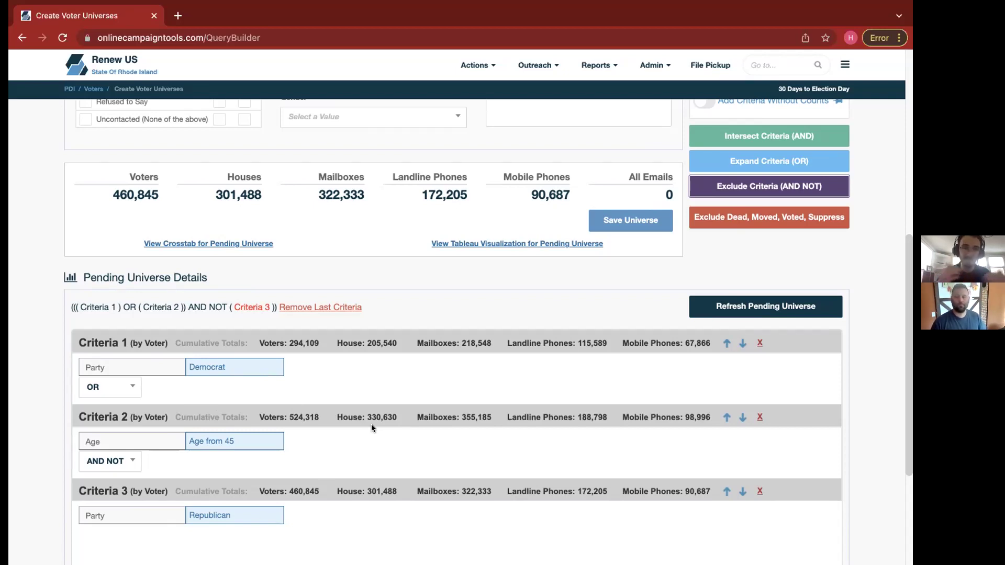
scroll(469, 335, up, 2)
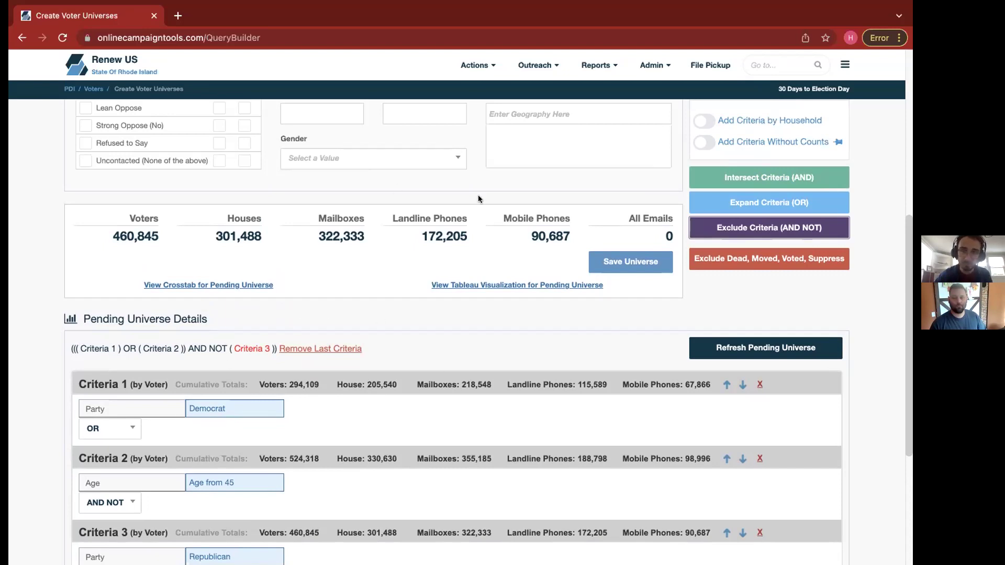
scroll(332, 466, down, 3)
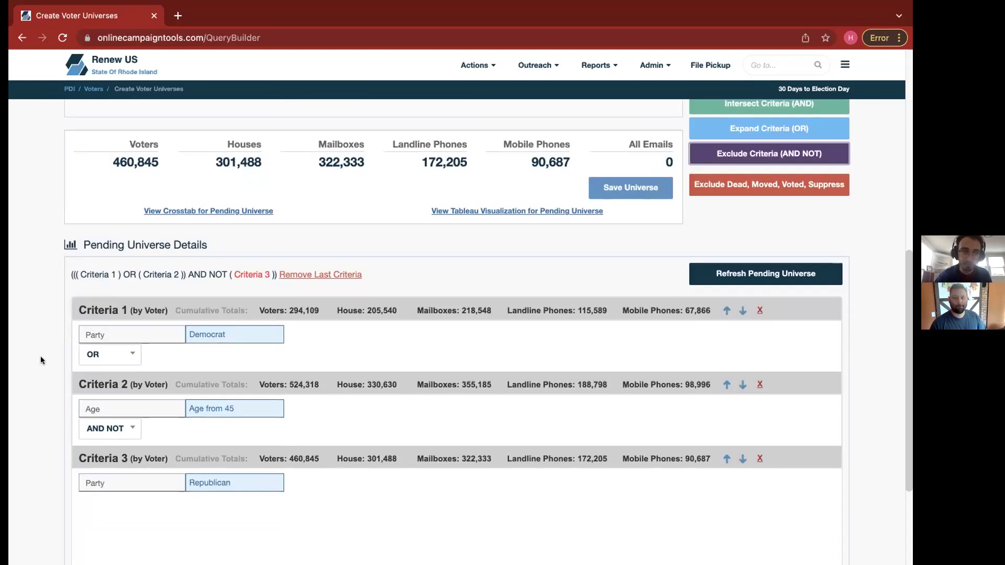
click(87, 354)
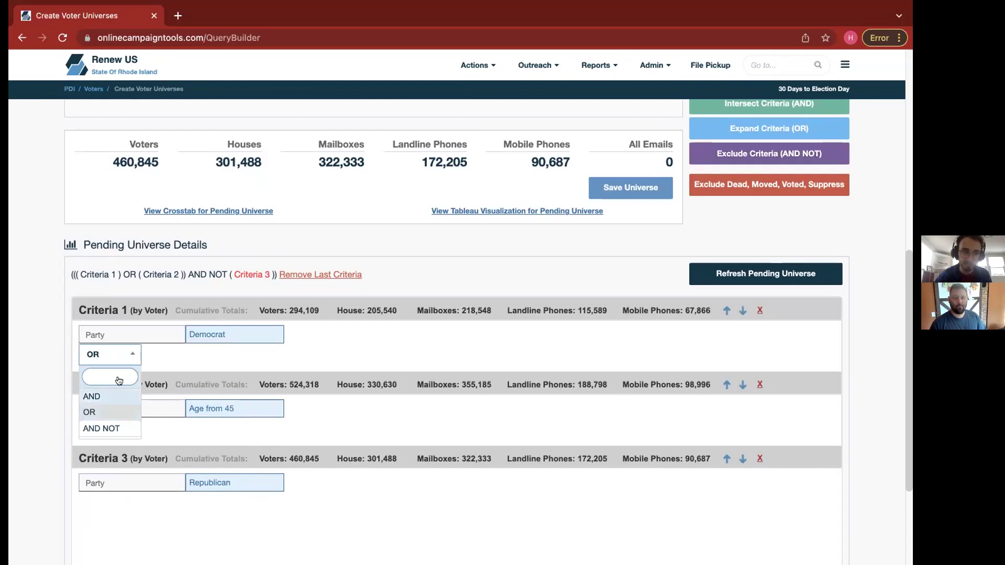
click(120, 356)
scroll(668, 400, up, 2)
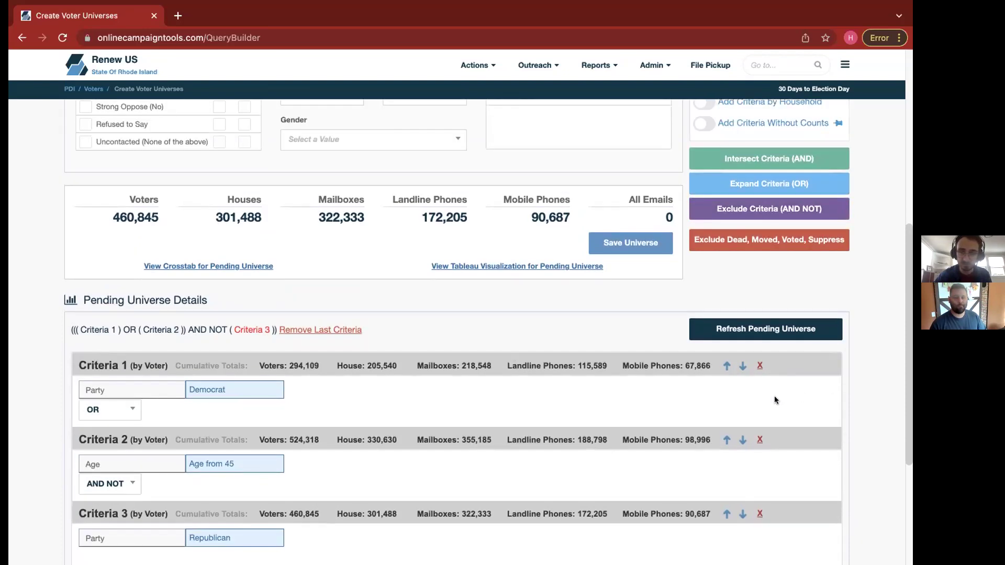
scroll(196, 393, down, 2)
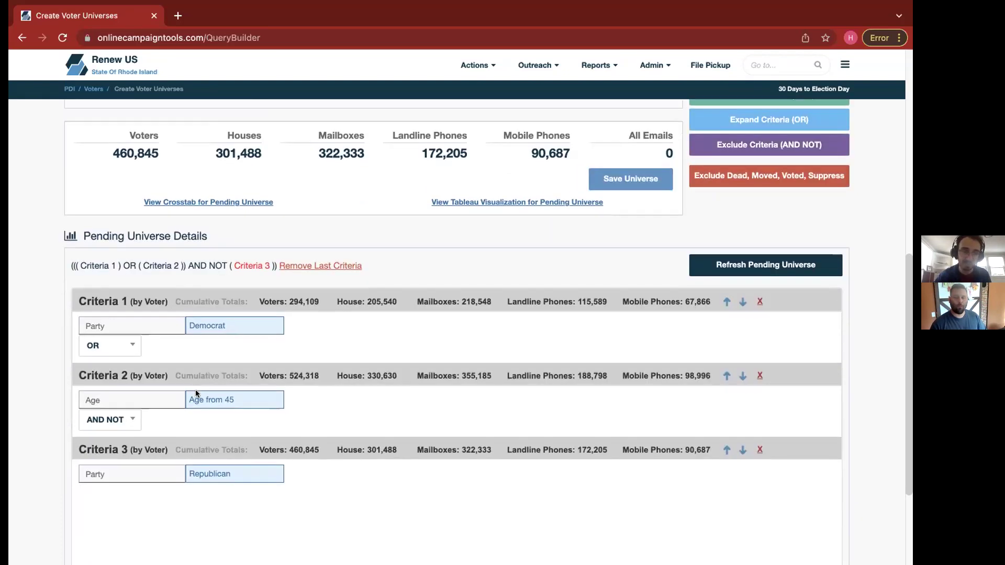
scroll(196, 394, up, 4)
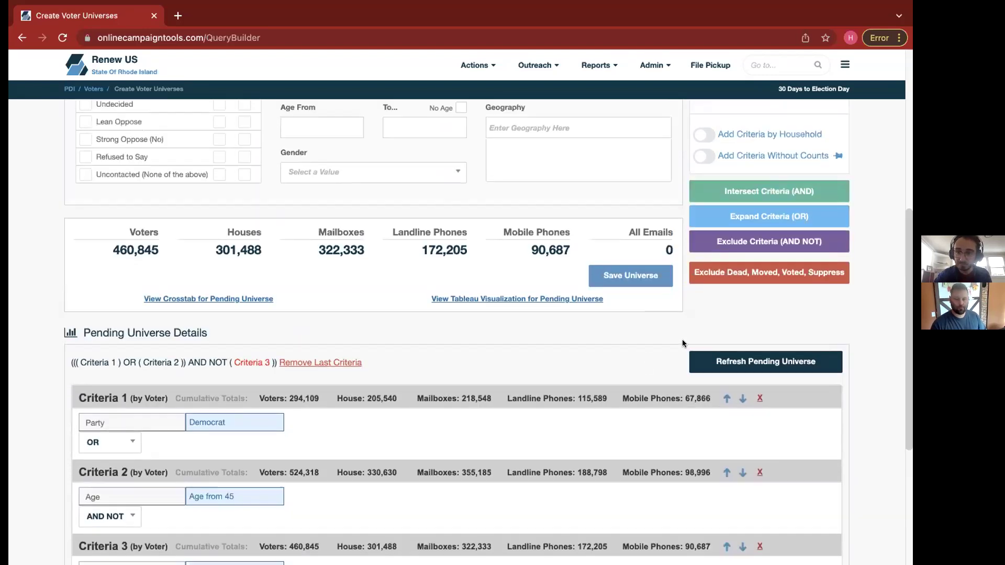
click(702, 360)
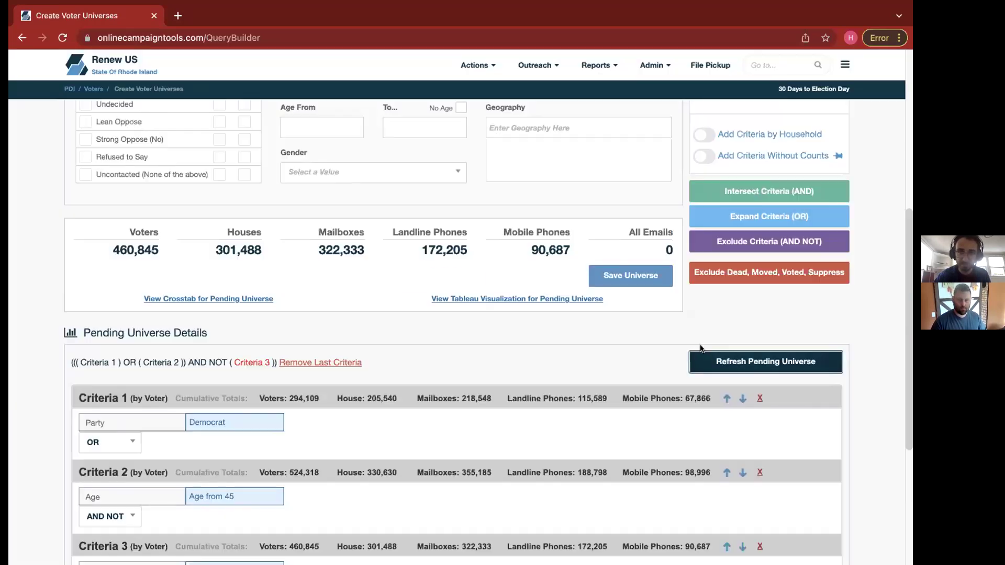
scroll(700, 348, down, 1)
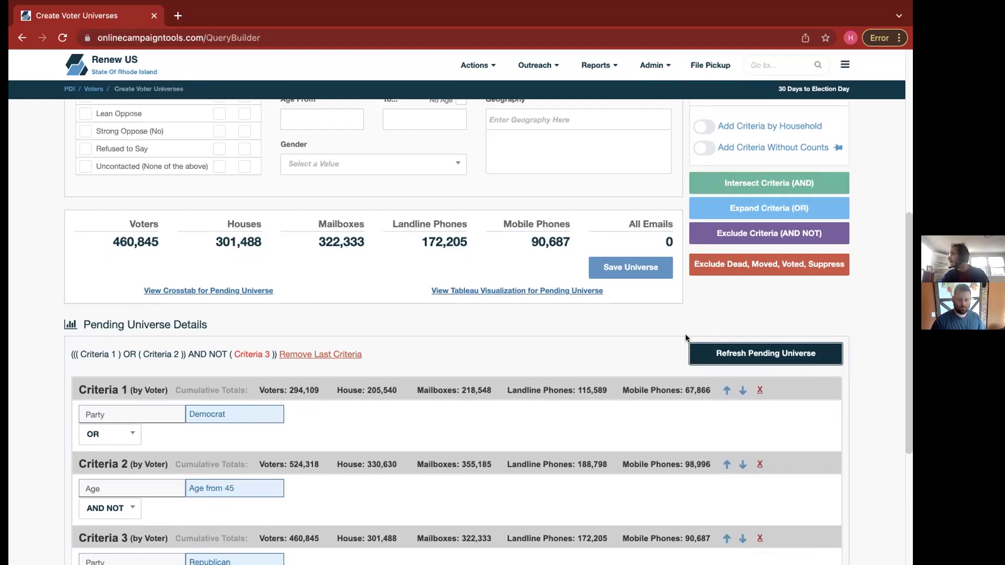
scroll(218, 306, down, 1)
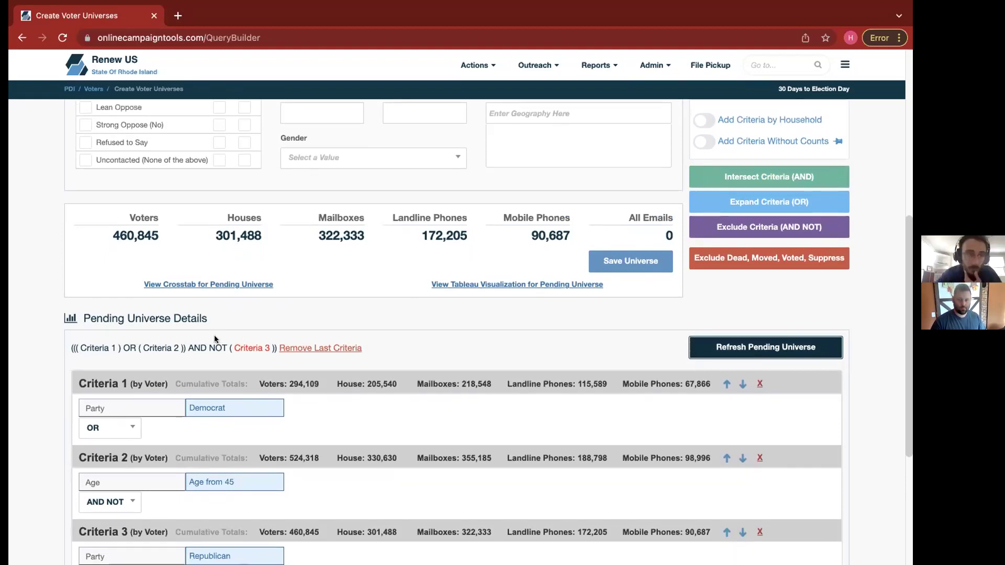
scroll(215, 335, down, 3)
scroll(214, 335, up, 10)
scroll(579, 341, down, 8)
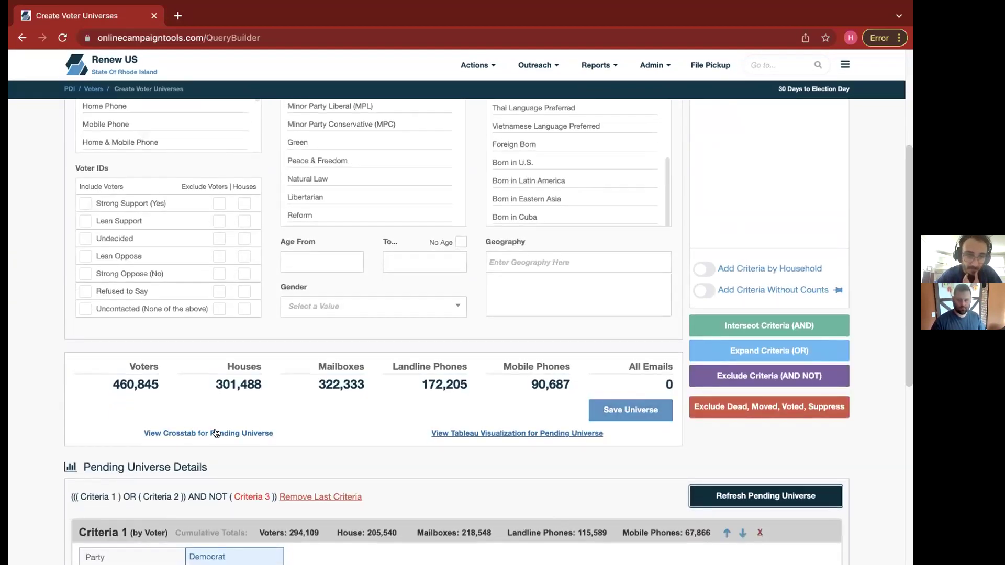
click(244, 434)
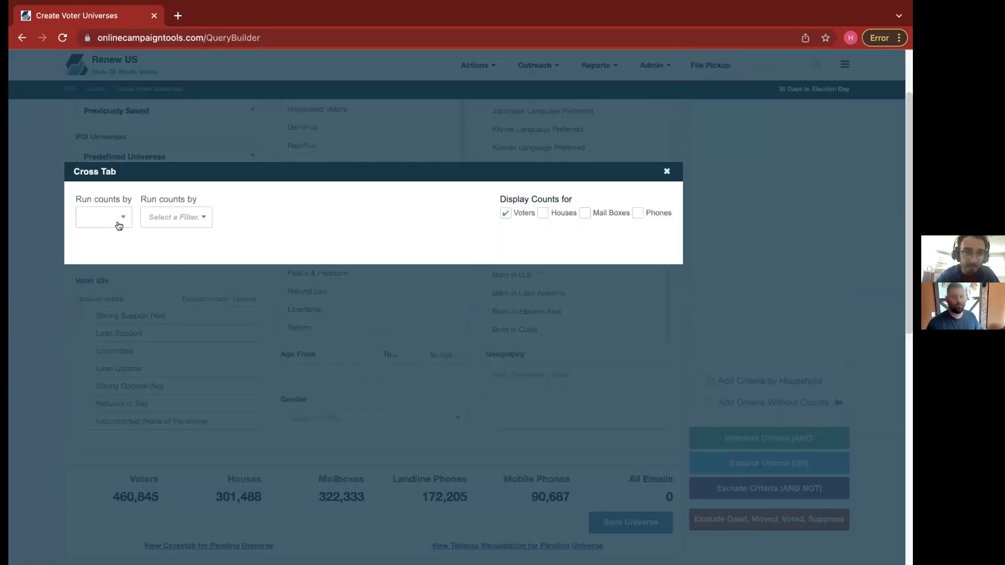
Step: Run a cross tab of the pending universe broken down by Party, then Age
click(119, 224)
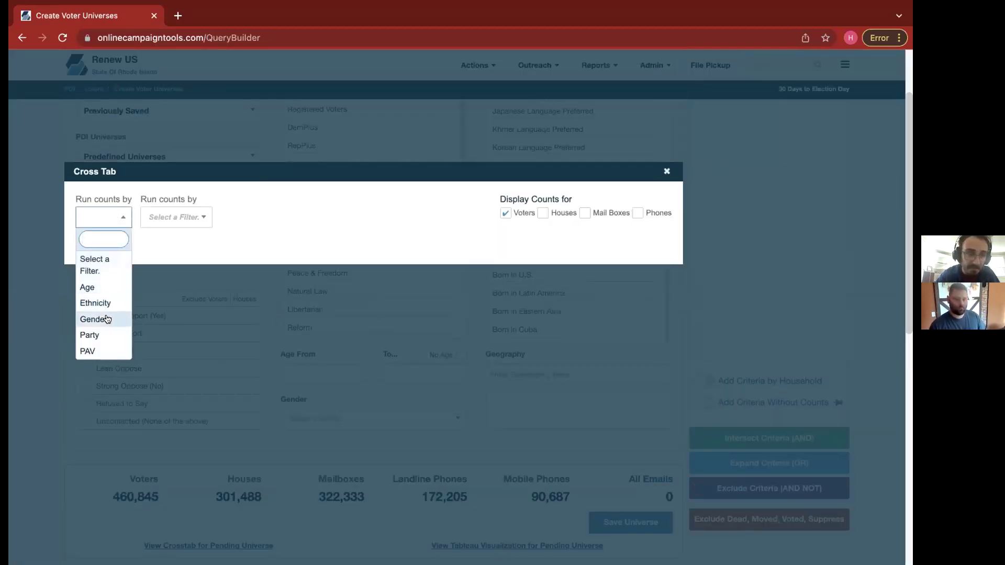
click(104, 336)
click(187, 221)
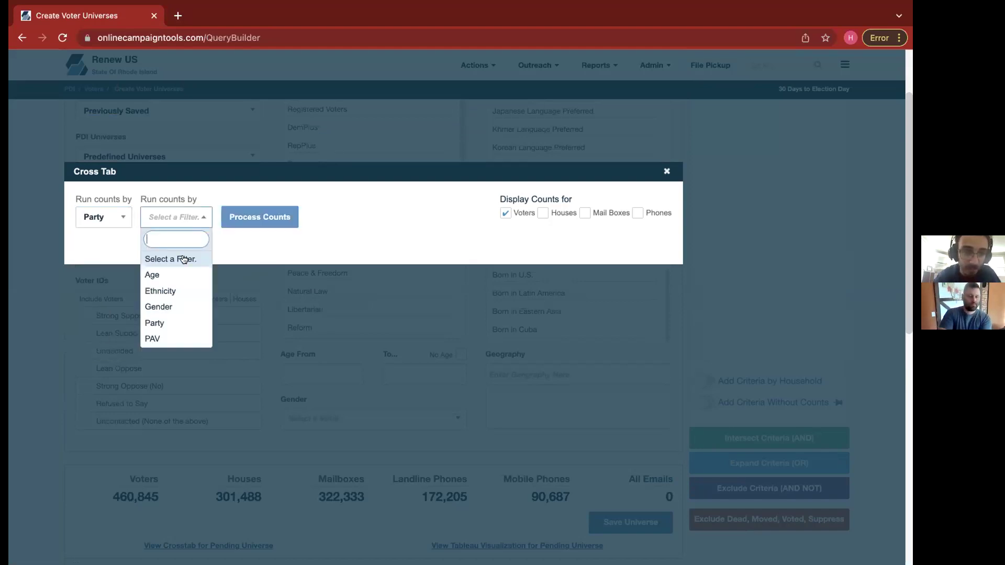
click(180, 275)
click(254, 212)
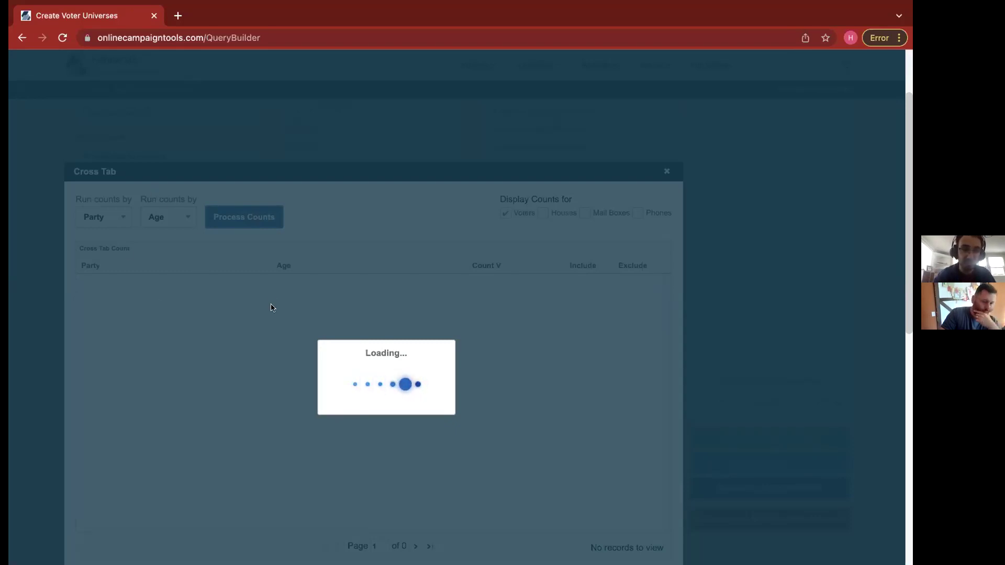
Step: Review the nine counts, from D 18-24 at 23,299 to DS 65+ at 68,271, then close the cross tab
scroll(327, 247, down, 2)
scroll(328, 248, up, 1)
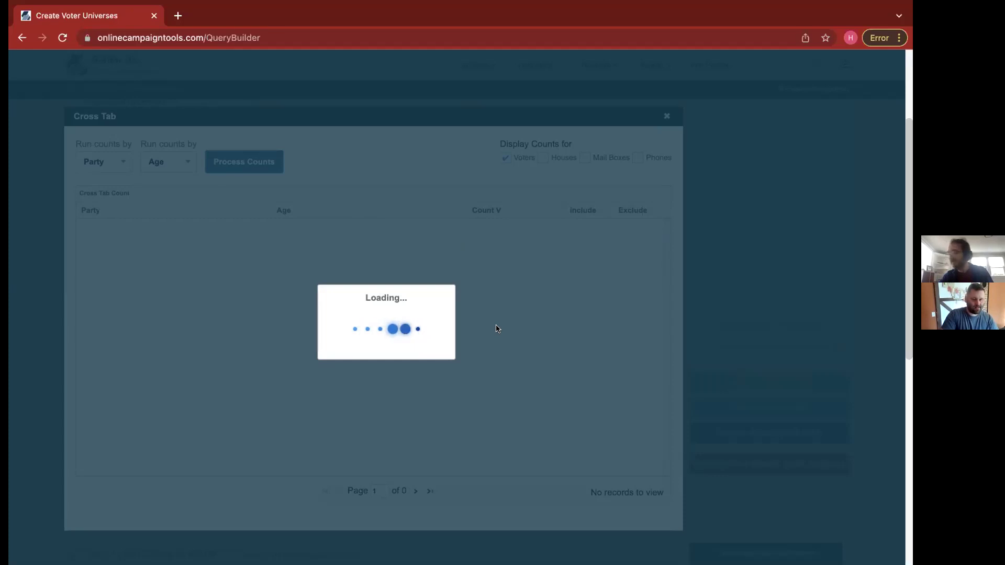
mouse_move(406, 4)
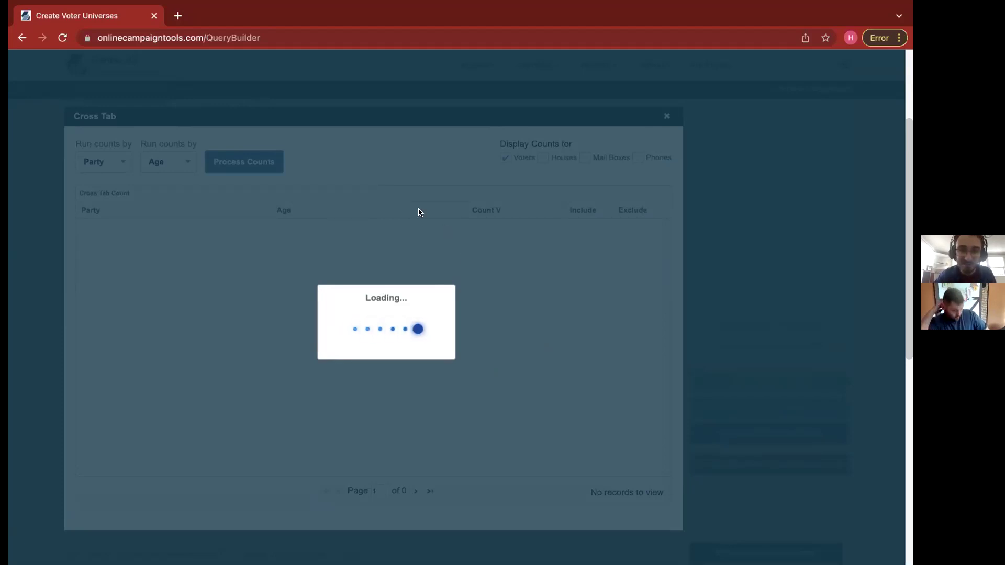
scroll(362, 170, up, 2)
scroll(364, 171, down, 4)
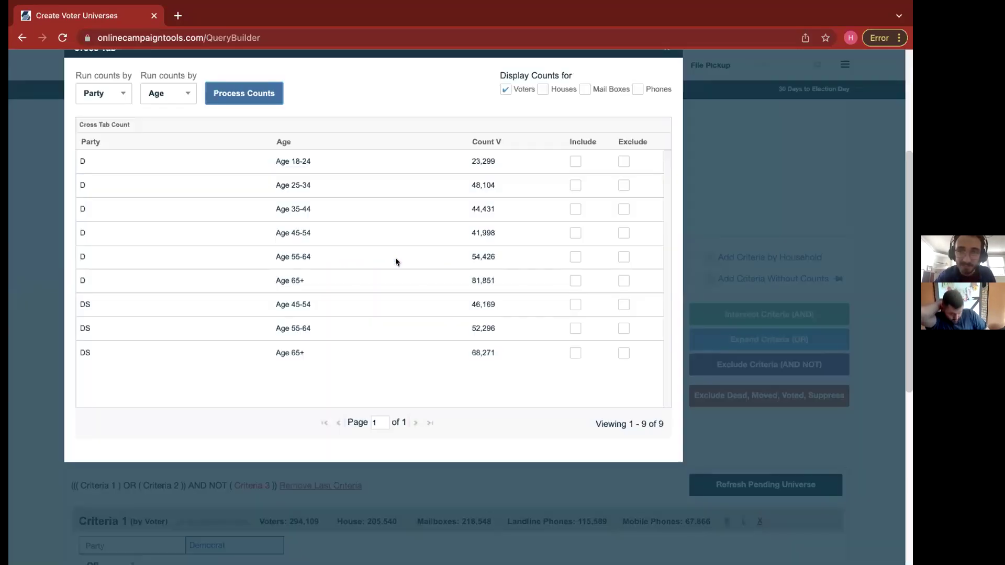
scroll(395, 260, up, 1)
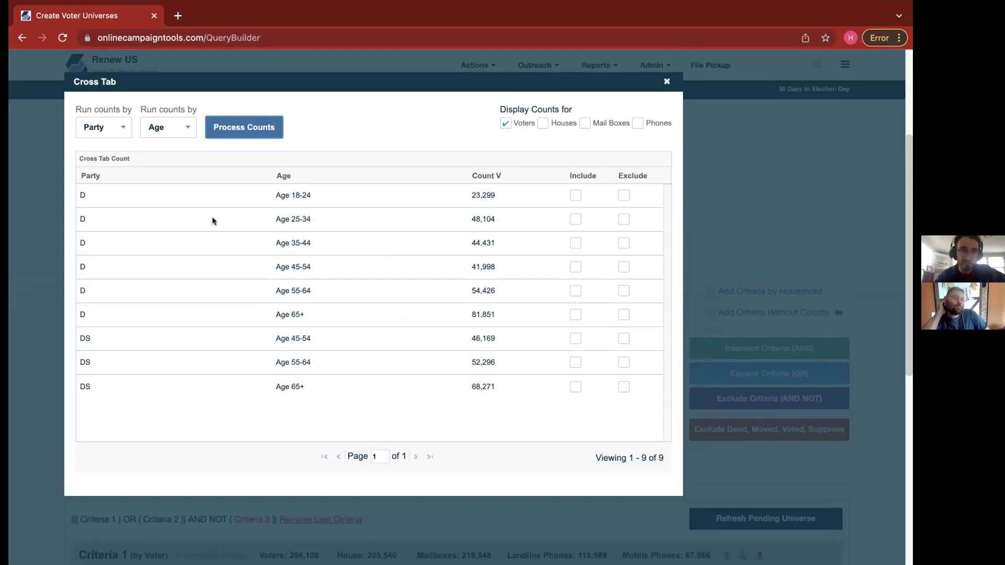
scroll(212, 219, up, 1)
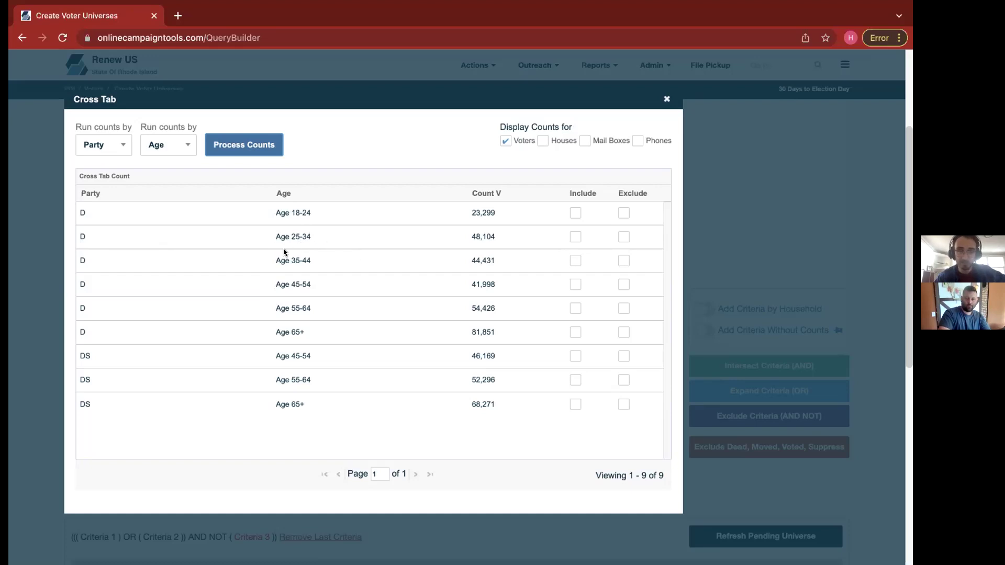
scroll(84, 330, down, 1)
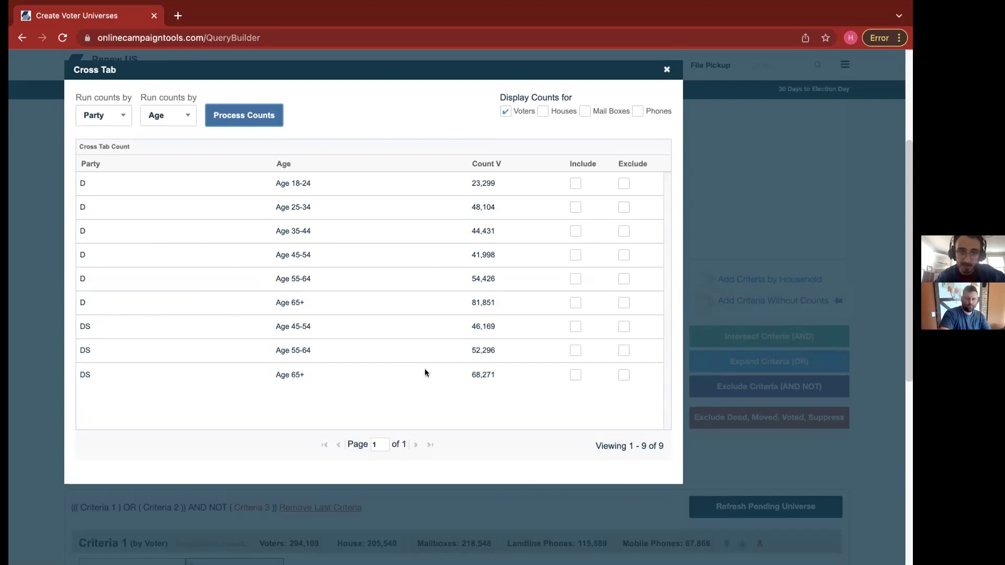
triple_click(292, 327)
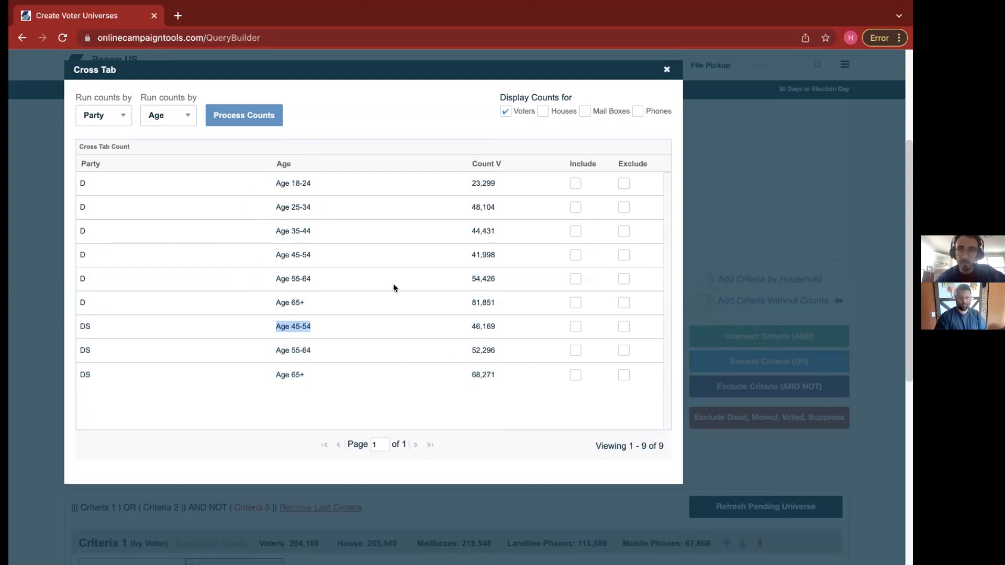
scroll(393, 283, up, 2)
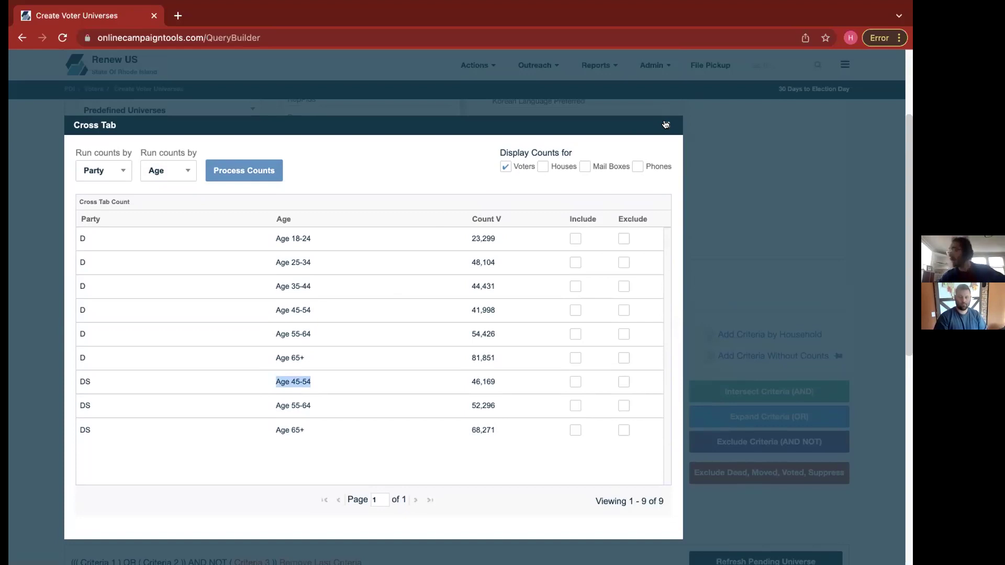
click(665, 125)
Step: Save the pending universe as 'harry_test' in the Master category and dismiss the confirmation
scroll(378, 287, down, 5)
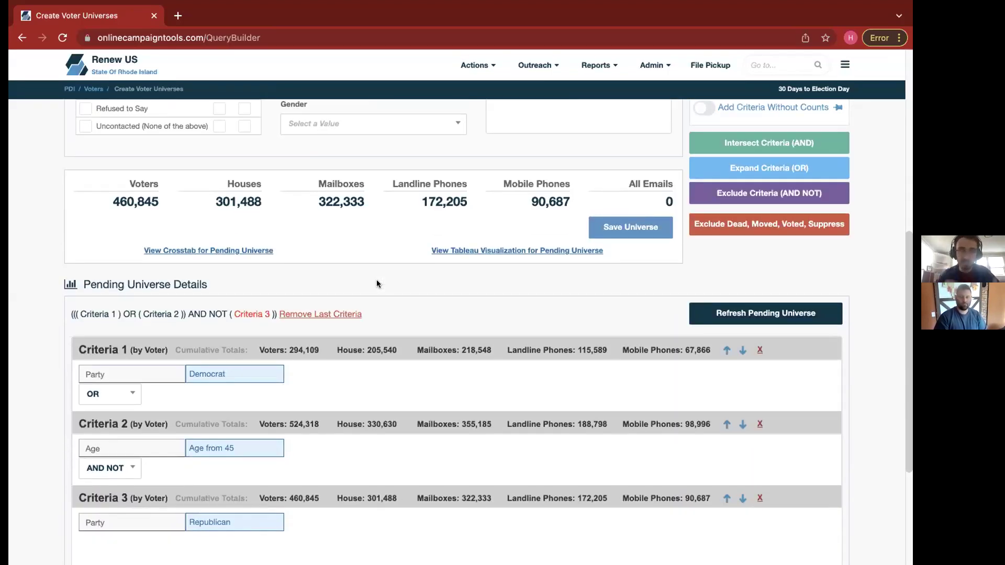
scroll(377, 281, up, 3)
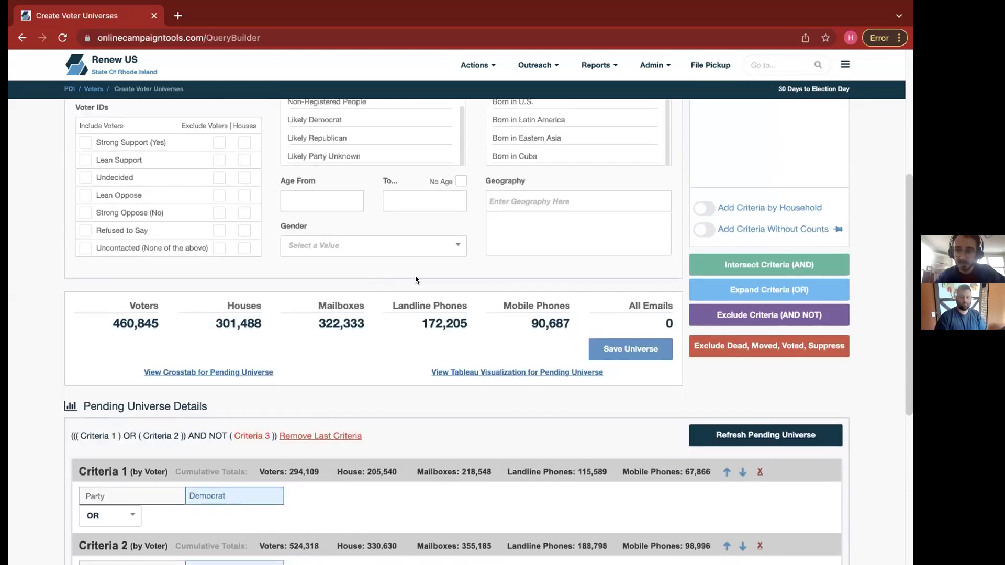
click(631, 350)
click(526, 290)
text(harry_test)
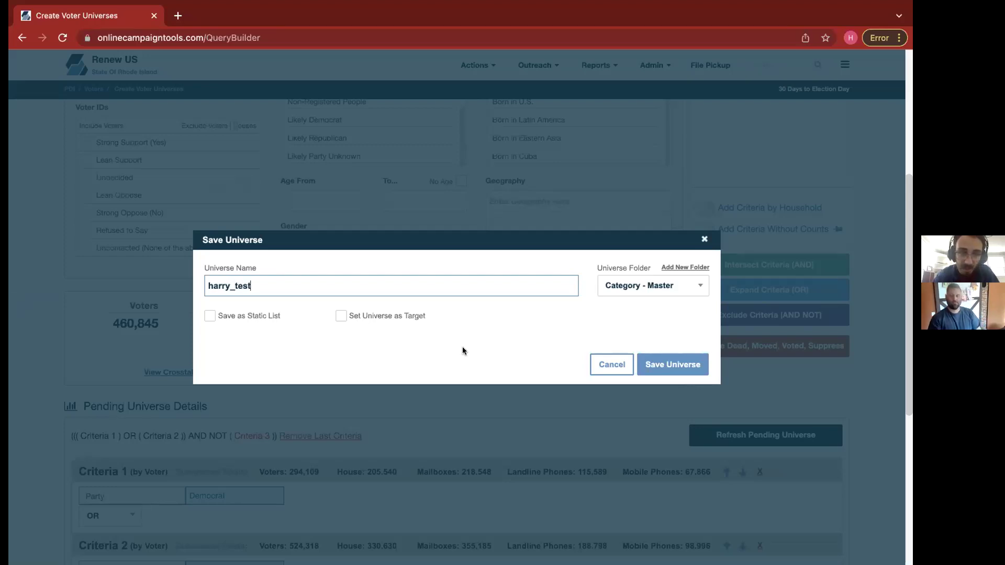
scroll(462, 350, down, 1)
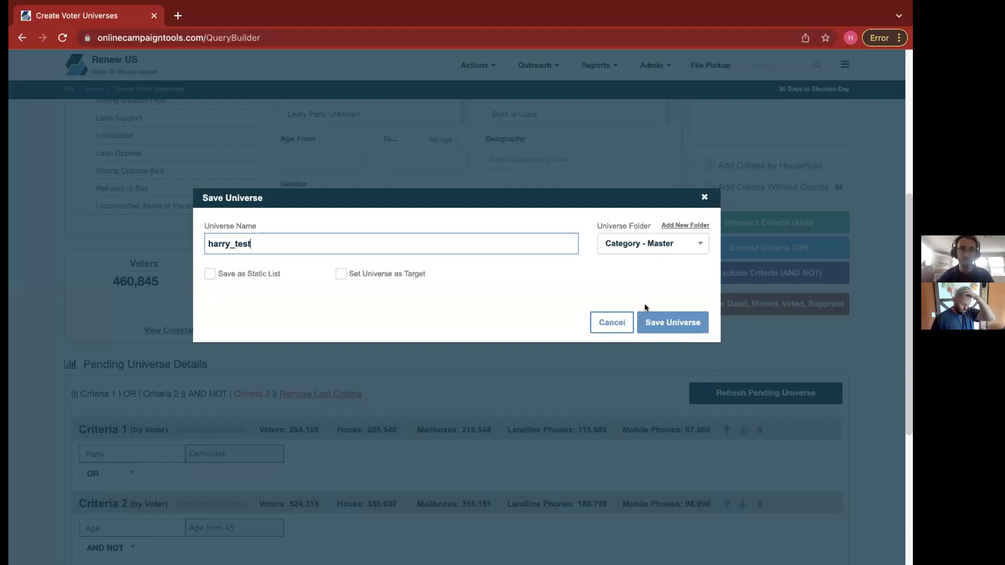
click(655, 321)
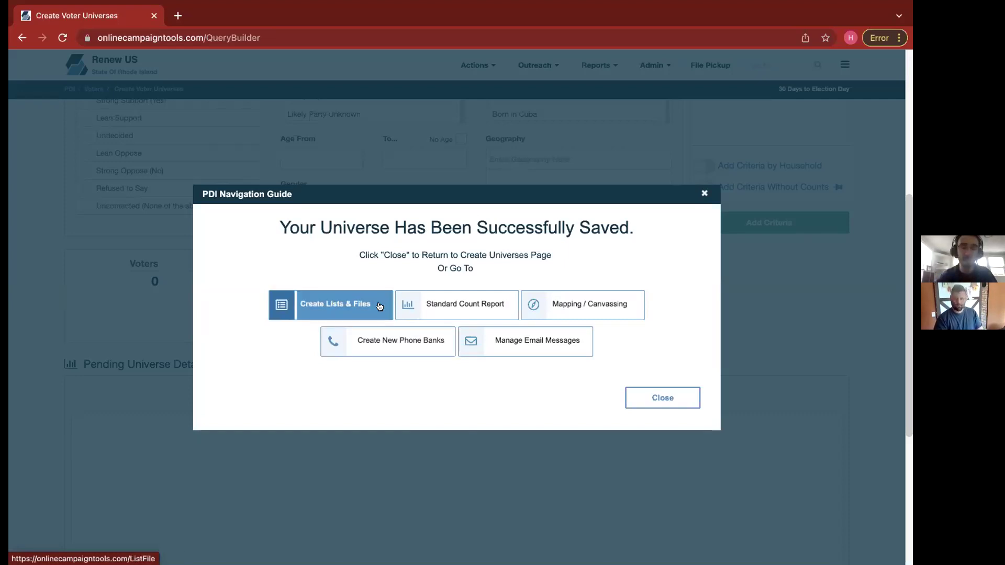
click(658, 397)
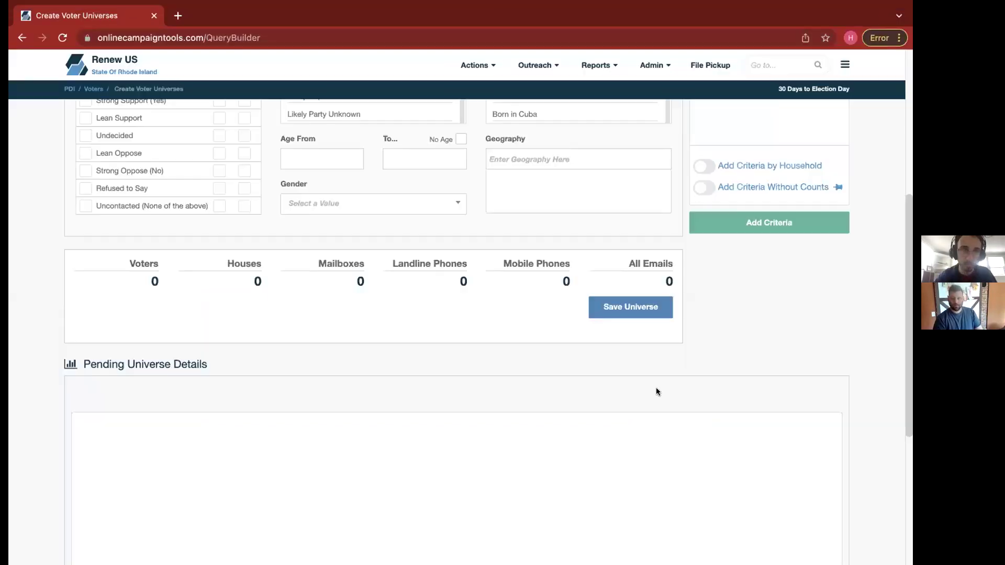
Step: Confirm harry_test appears in Saved Universes, filtering the list to the Master Folder
scroll(567, 359, up, 6)
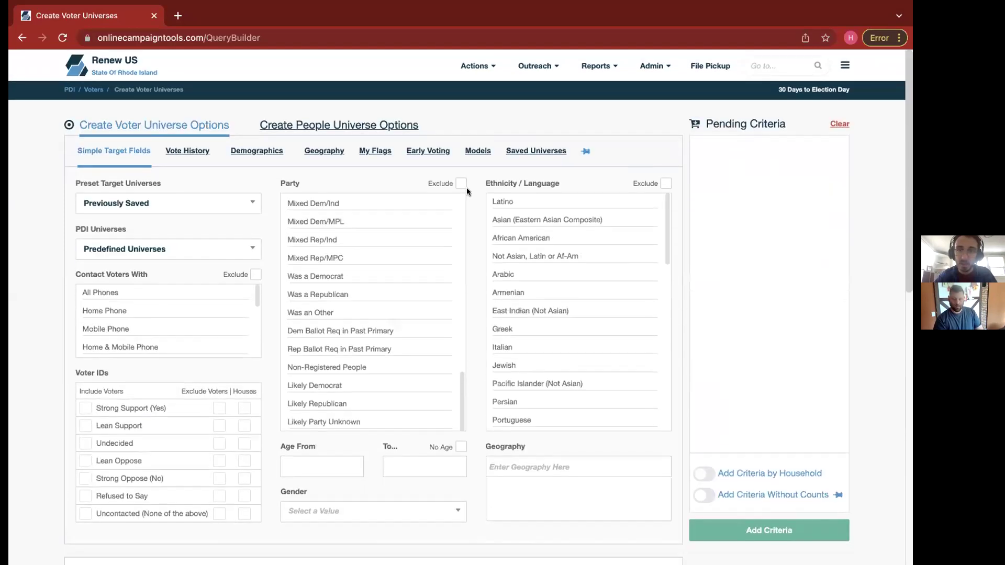
scroll(467, 199, down, 1)
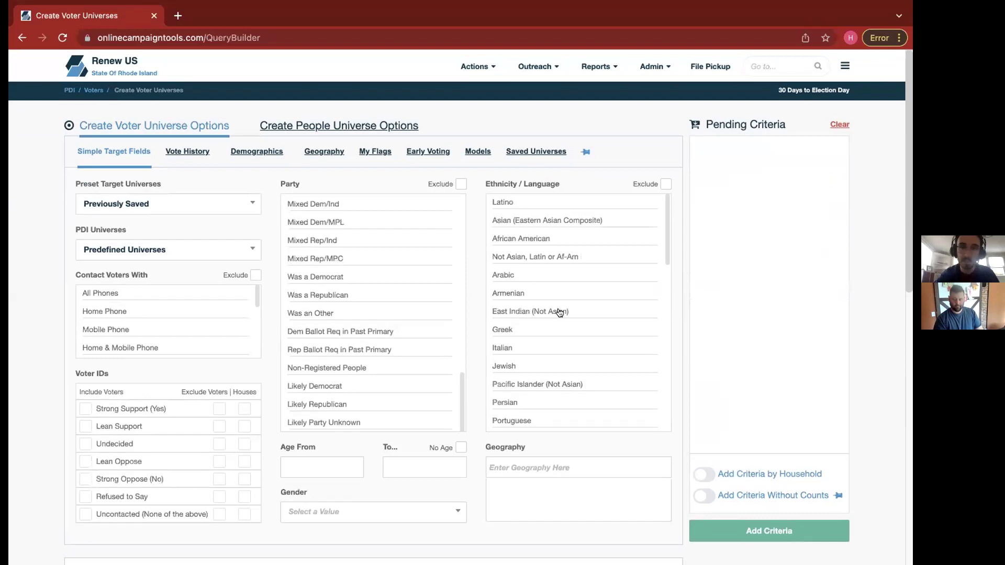
click(537, 150)
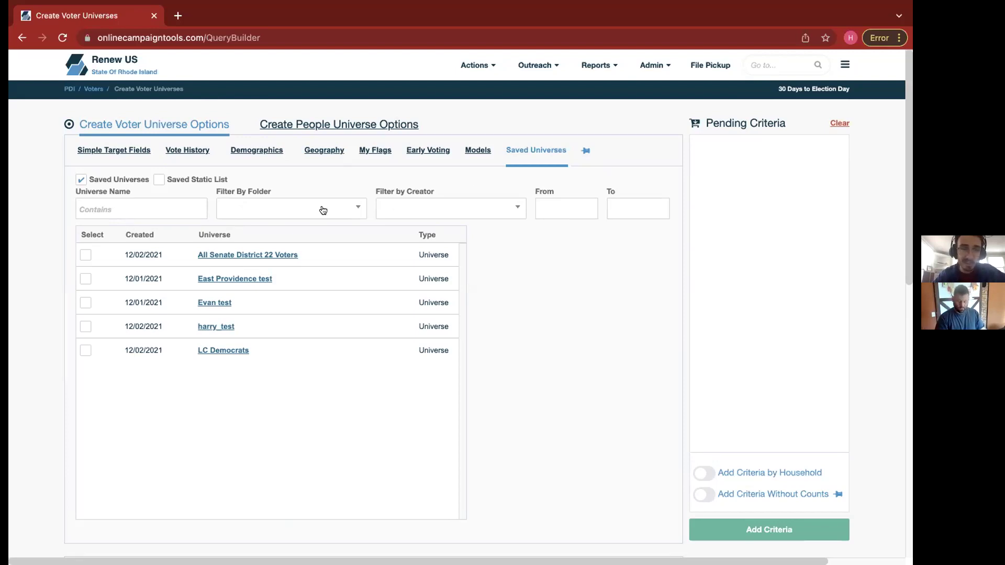
click(321, 208)
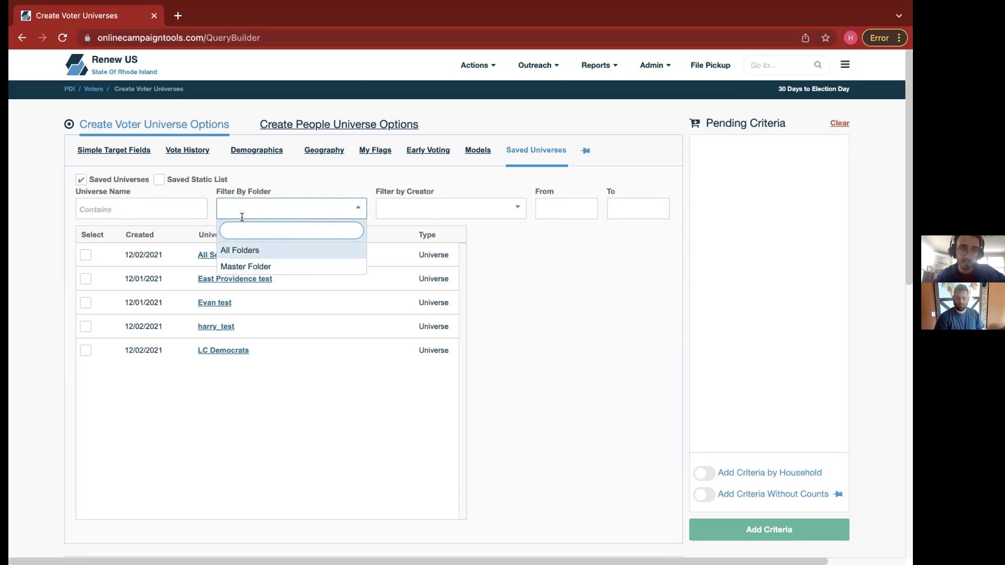
click(483, 297)
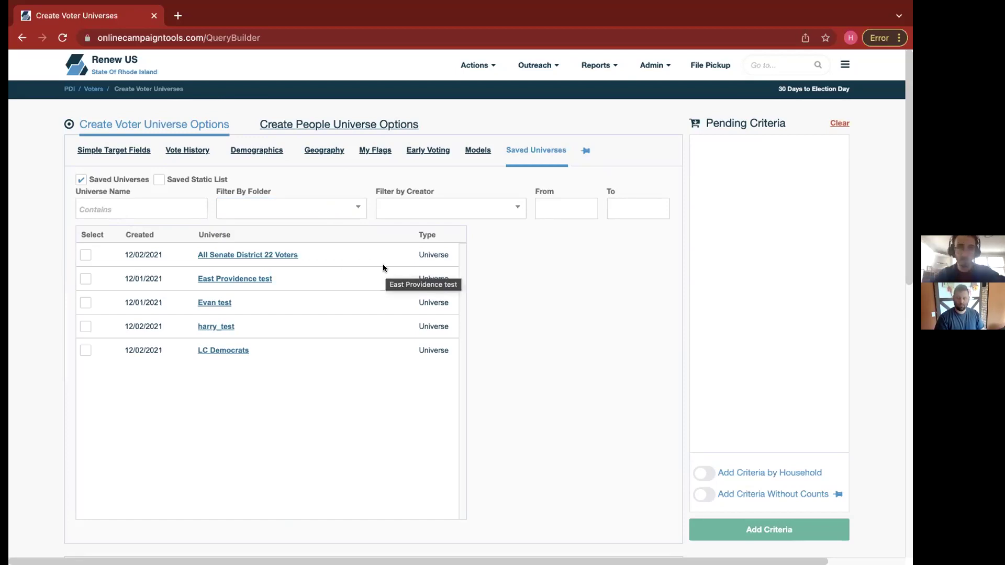
click(284, 205)
Step: Reset the folder filter to All Folders and select Democrat in the Simple Target Fields party list
click(275, 266)
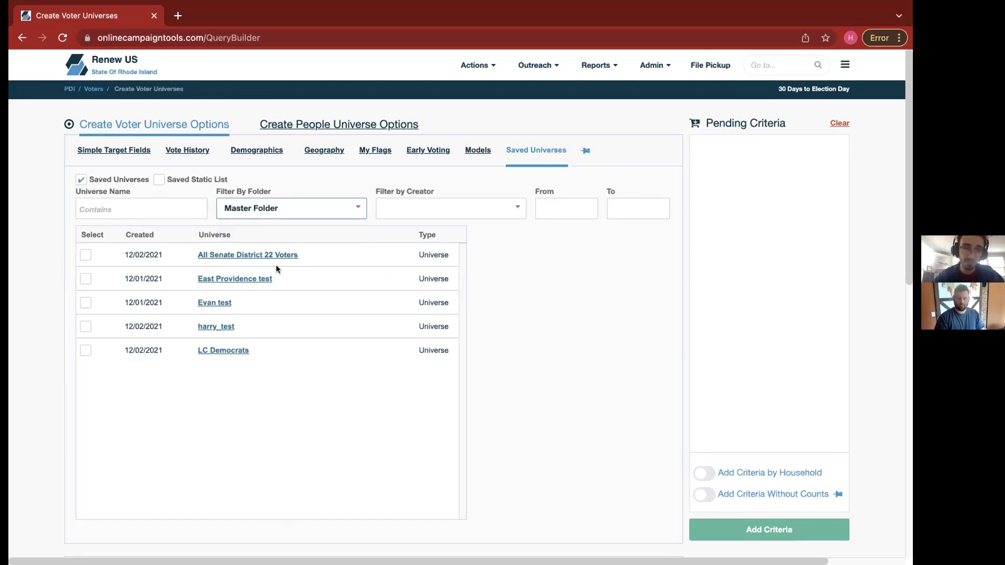
click(301, 203)
click(304, 248)
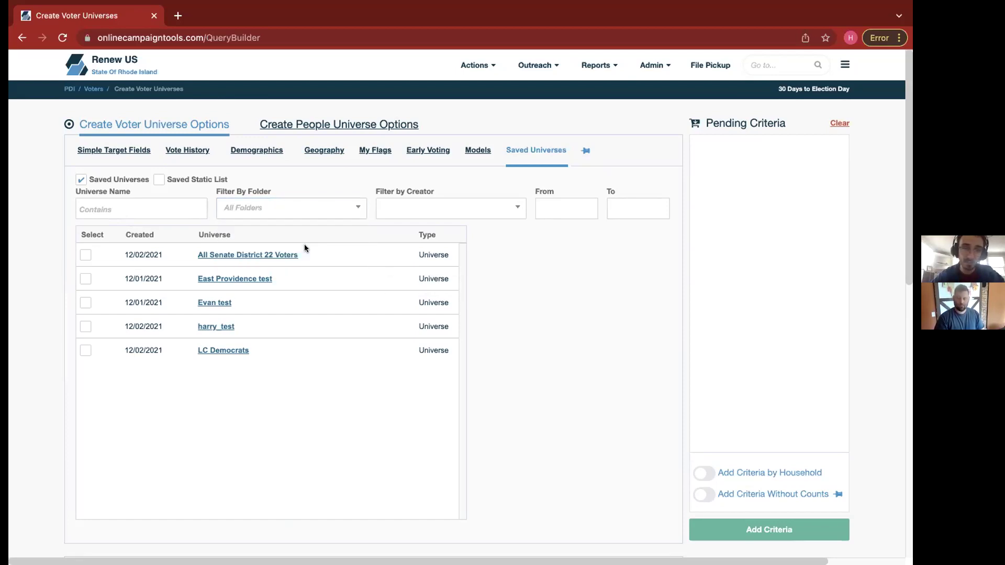
click(90, 150)
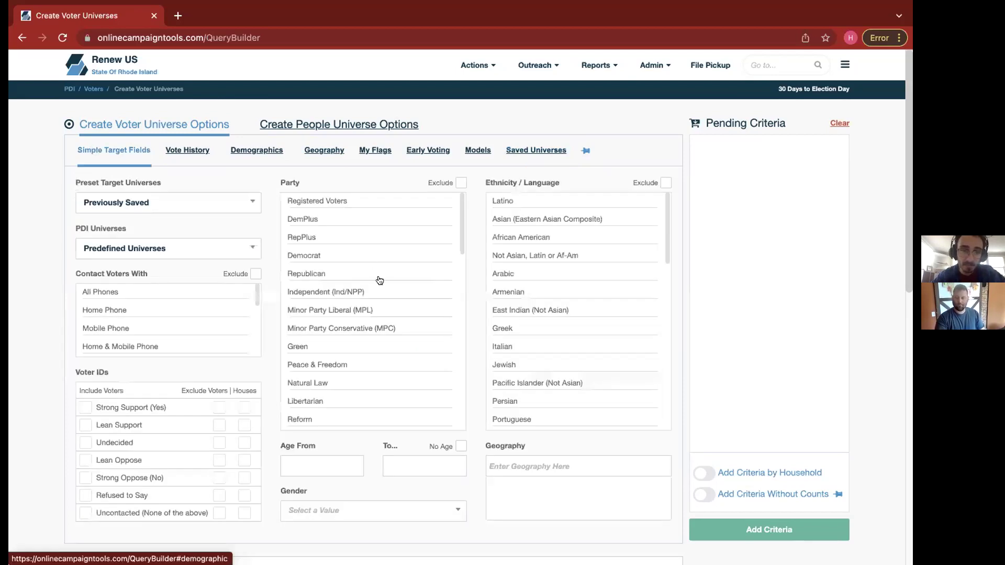
click(324, 256)
Step: Add the Democrat criterion and create a new universe folder named 'harry'
click(752, 529)
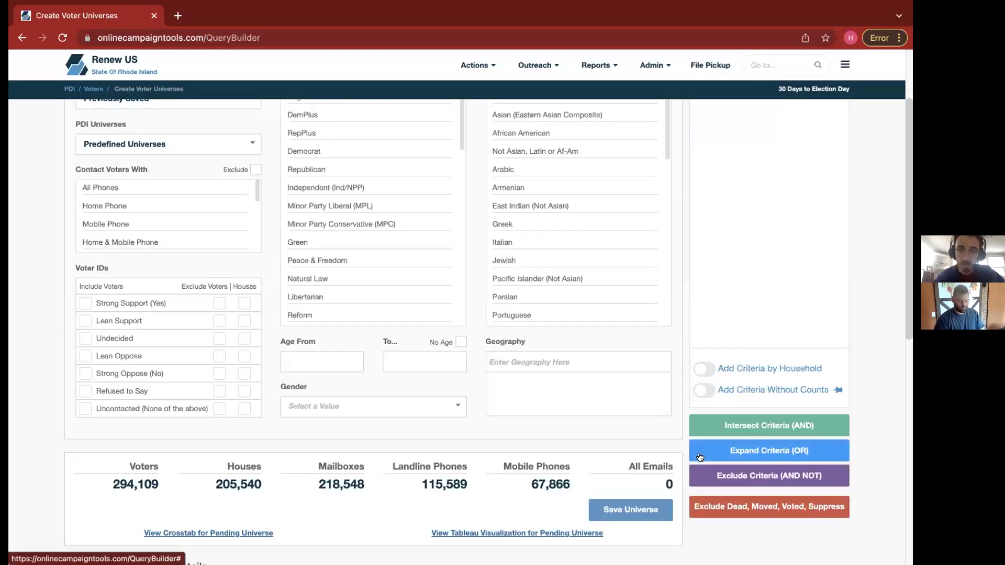
click(644, 512)
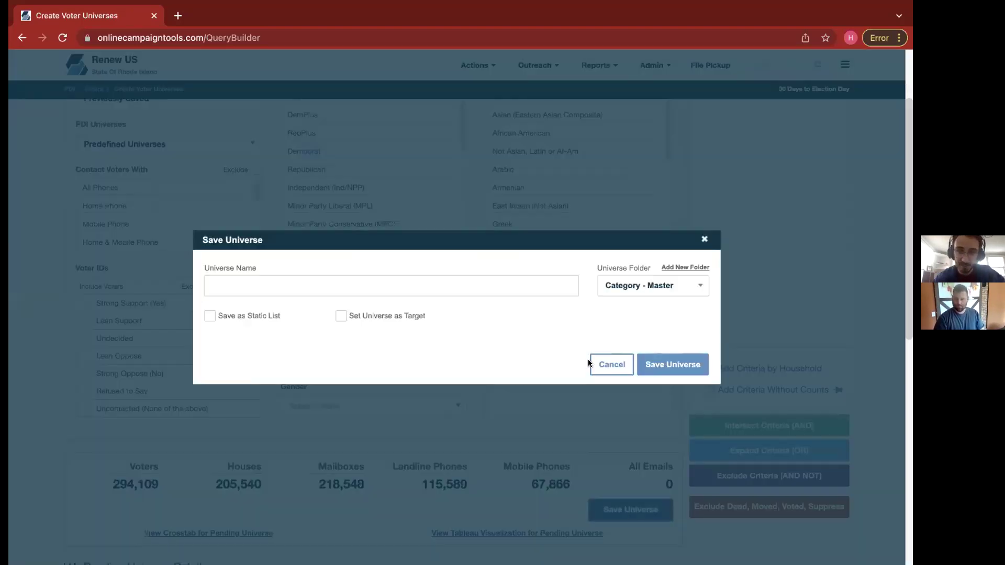
click(639, 281)
click(683, 267)
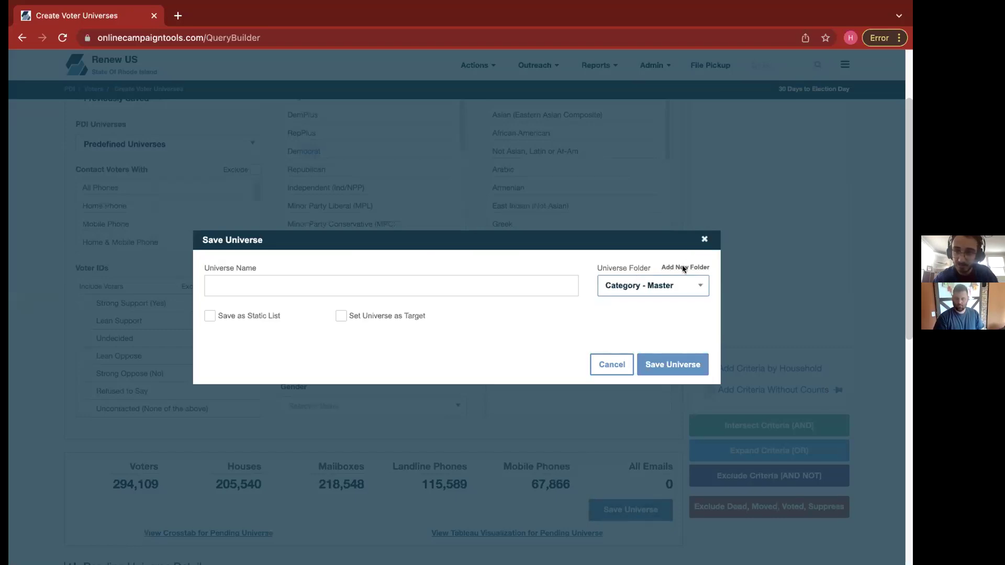
text(hamy)
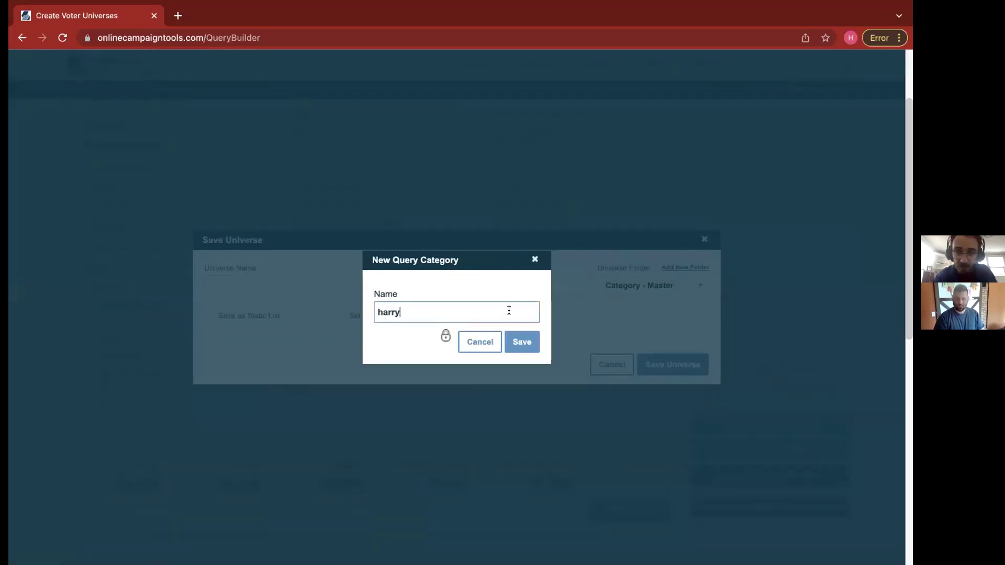
click(523, 346)
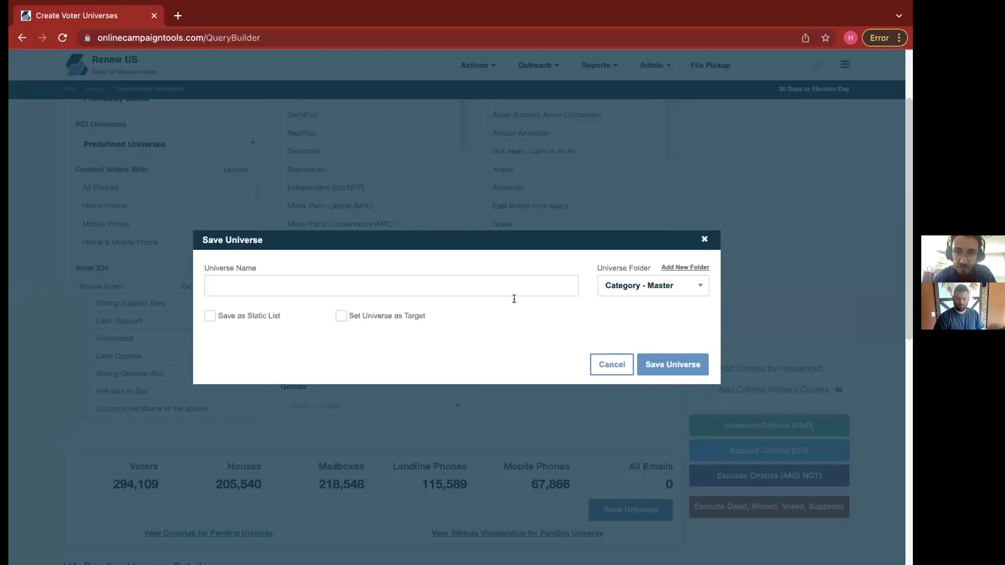
Step: Save the universe as 'harry_dems' in the harry folder and dismiss the confirmation
click(654, 286)
click(626, 342)
click(502, 289)
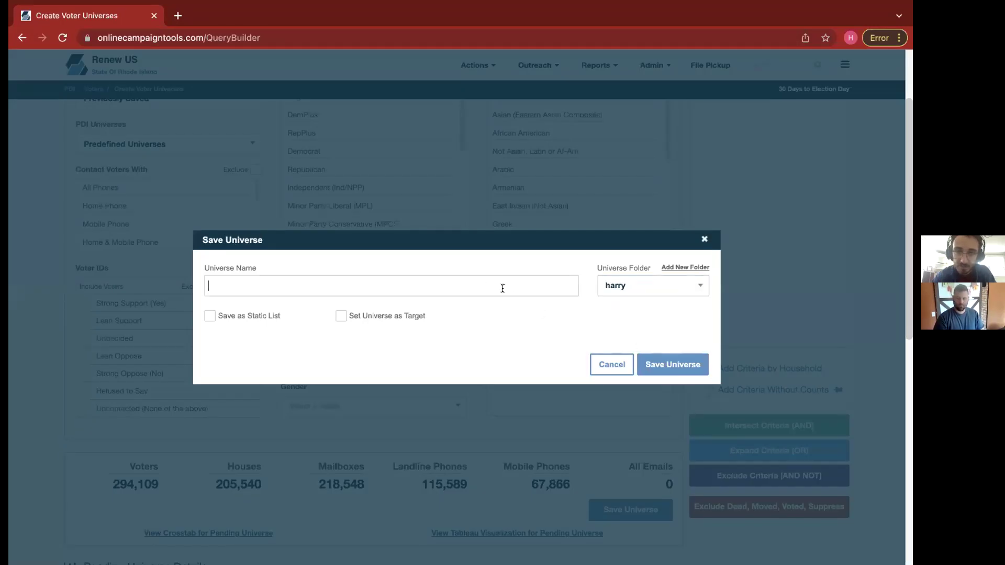
text(harry_dems)
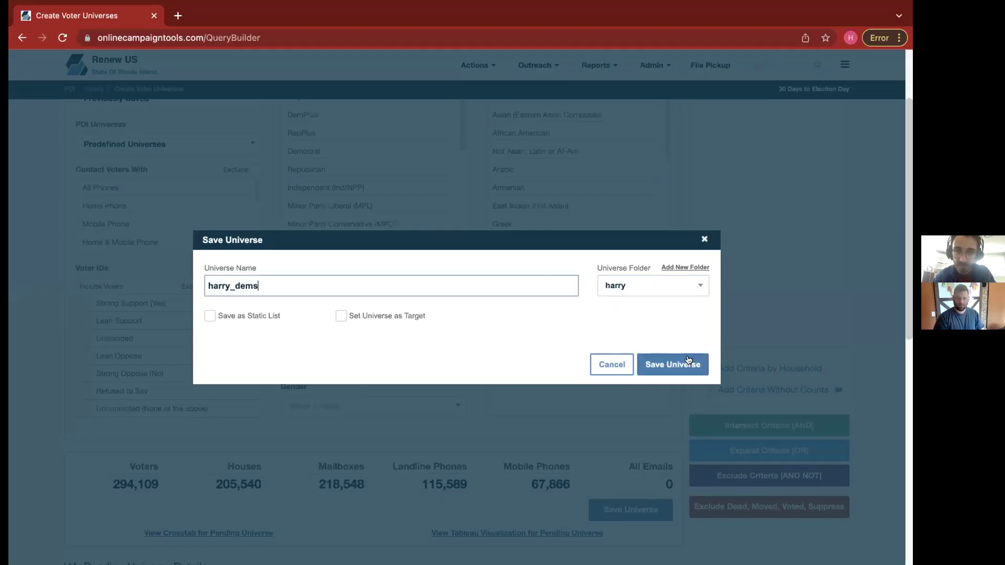
click(688, 361)
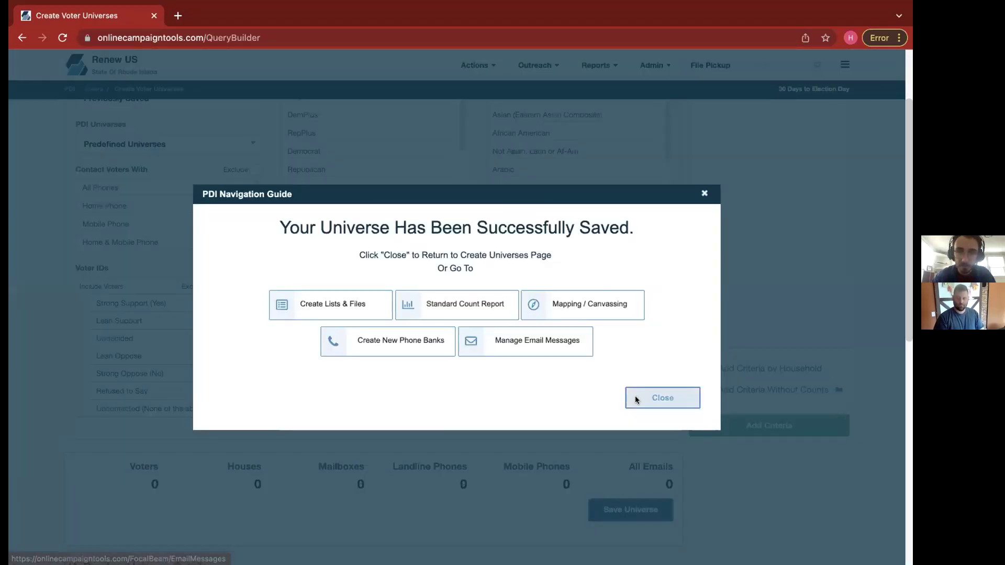
click(635, 398)
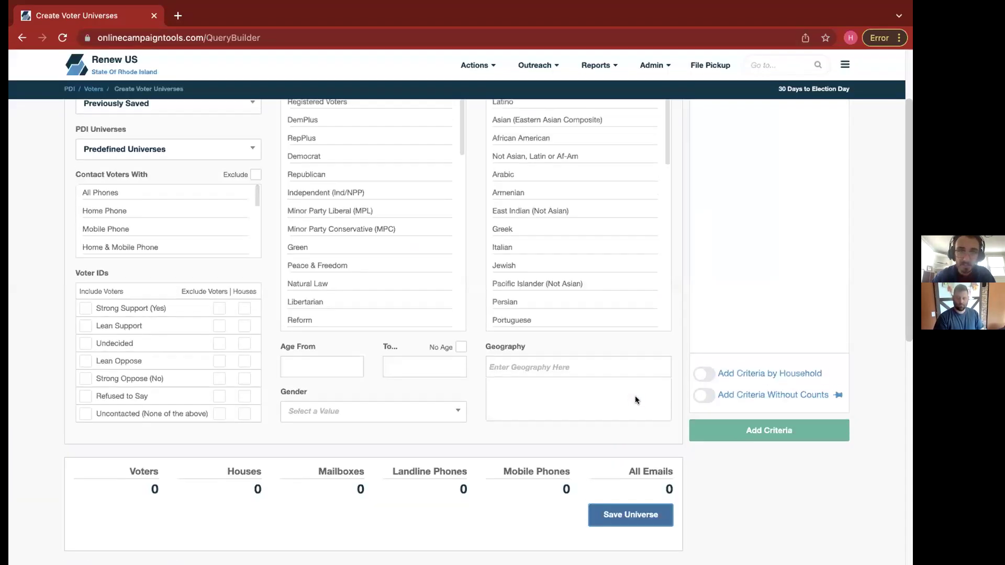
Step: Filter Saved Universes to the harry folder, showing only harry_dems created 12/02/2021
click(536, 150)
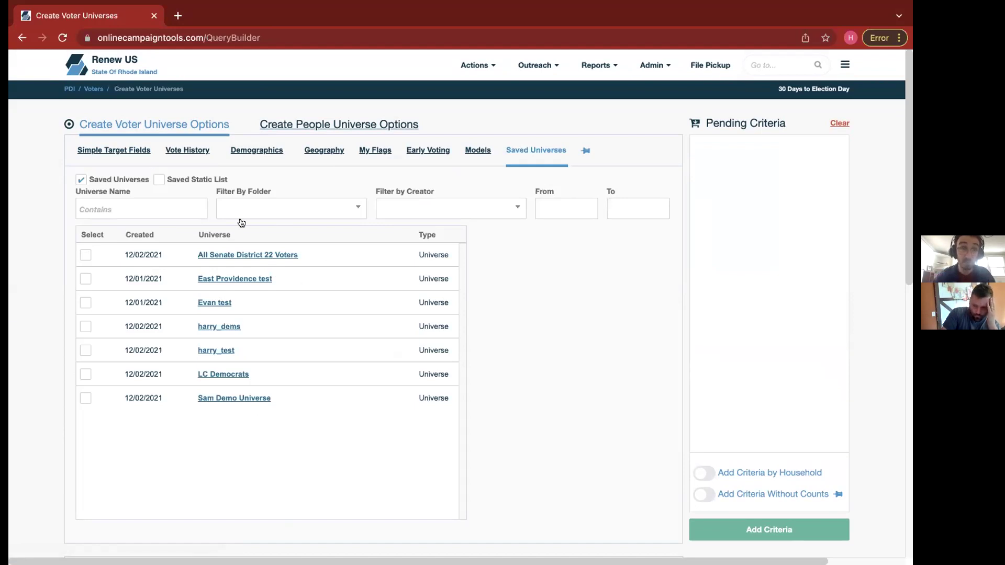
click(354, 209)
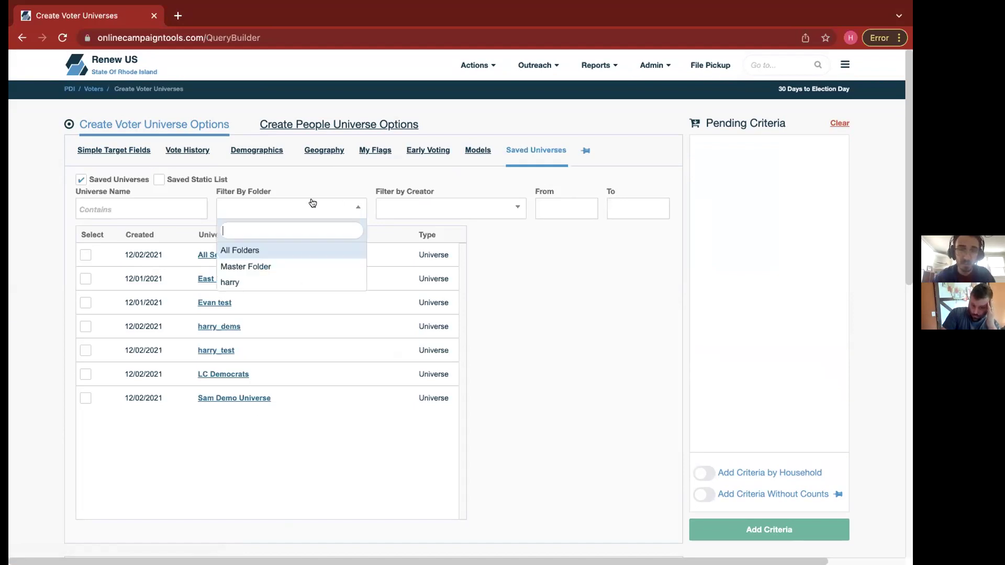
click(300, 282)
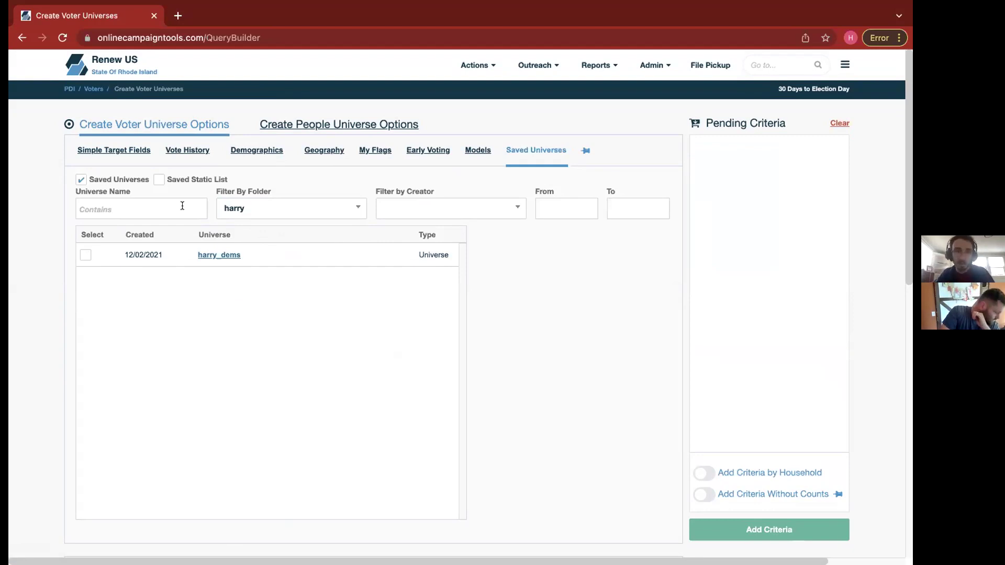
scroll(576, 390, down, 4)
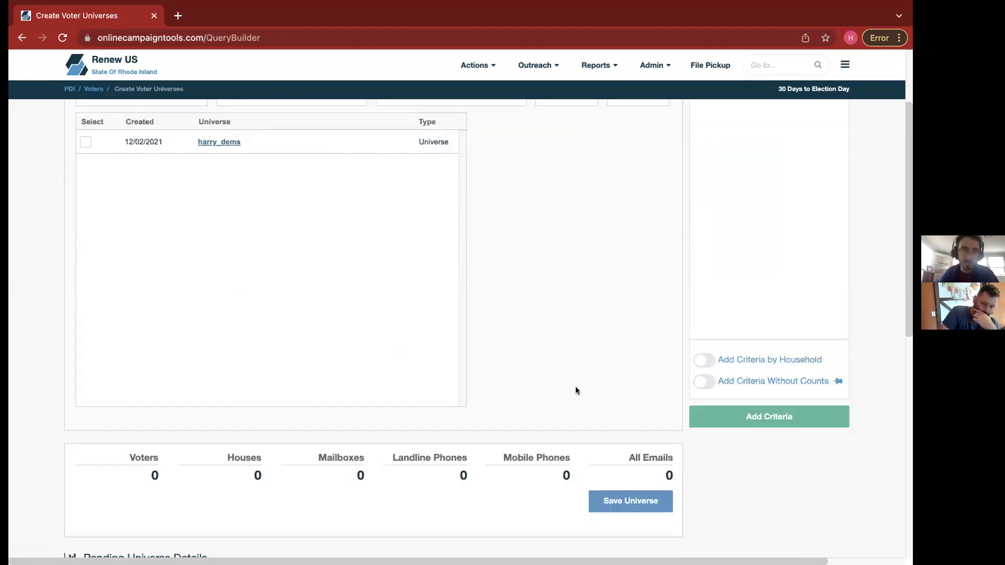
scroll(576, 390, up, 2)
scroll(575, 391, up, 2)
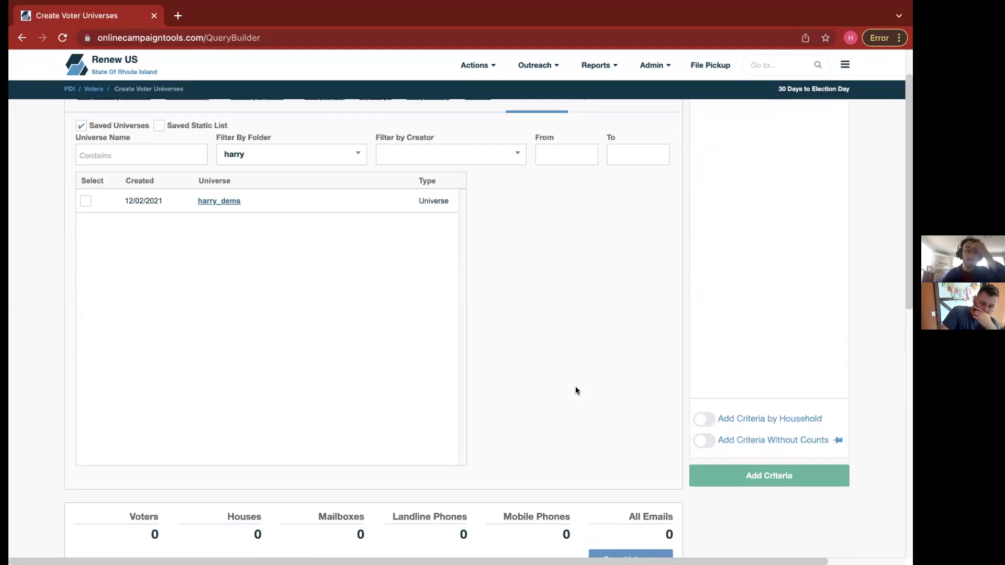
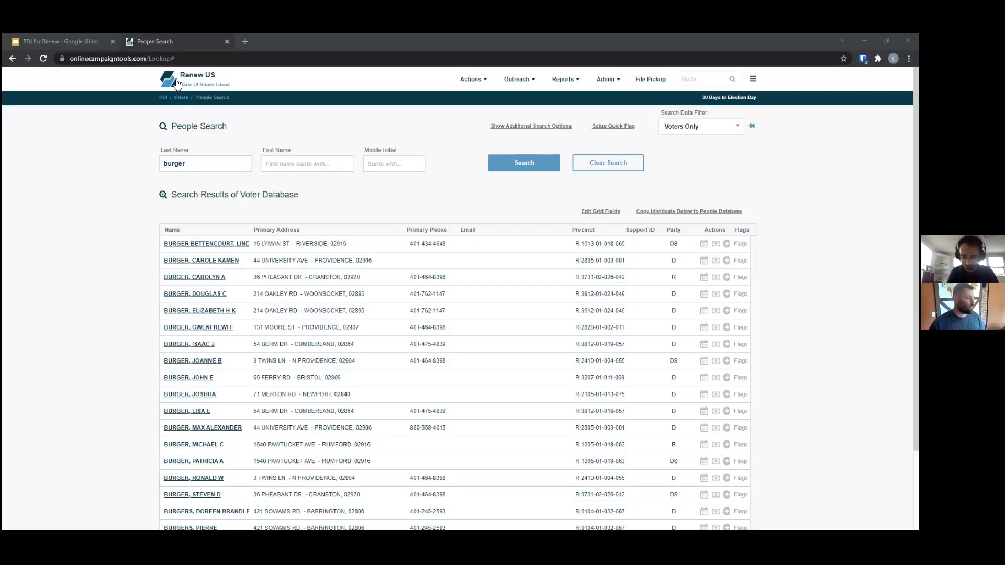
Step: Return to the Home dashboard and open Admin > Surveys & Data Configuration
click(207, 83)
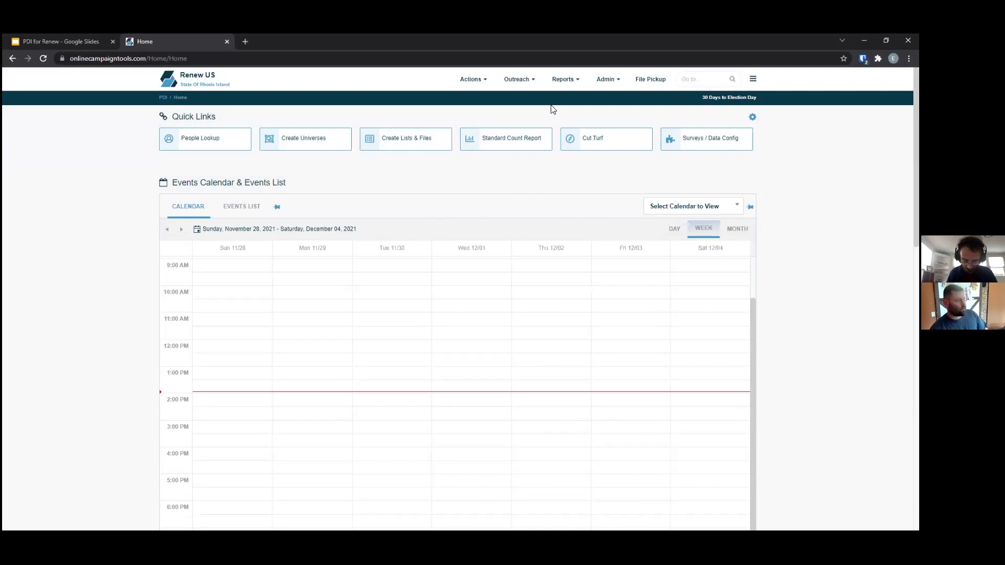
click(563, 79)
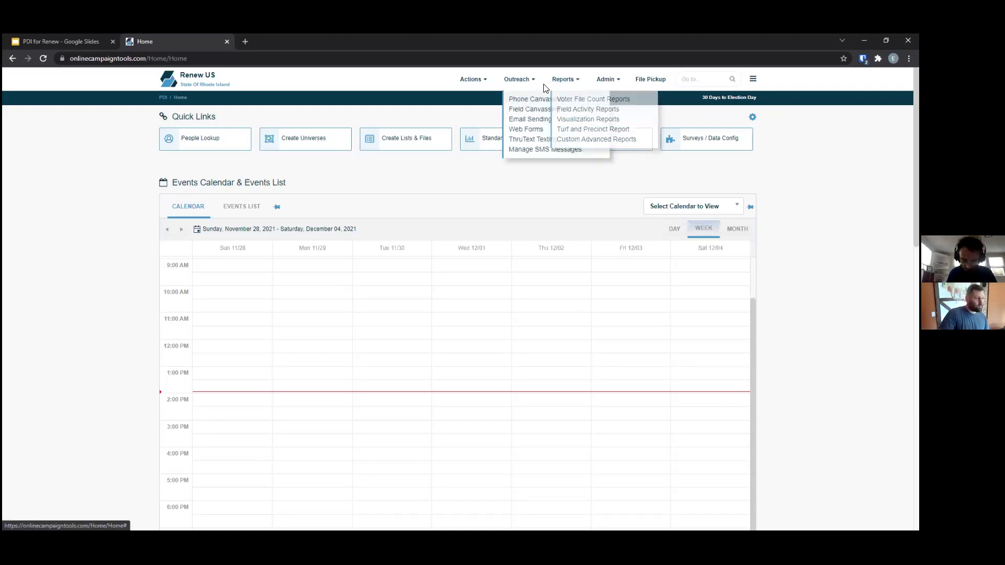
mouse_move(612, 83)
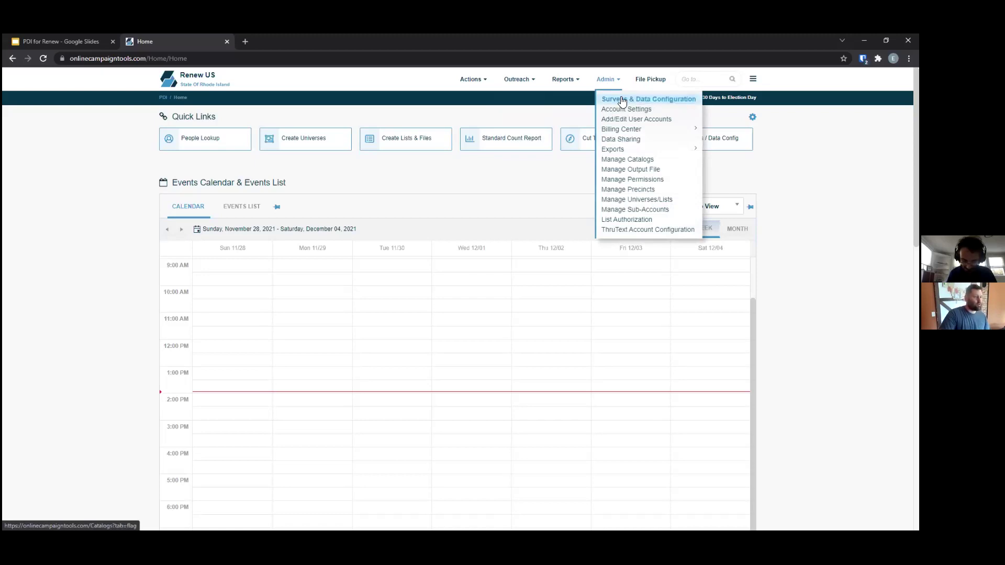
click(622, 101)
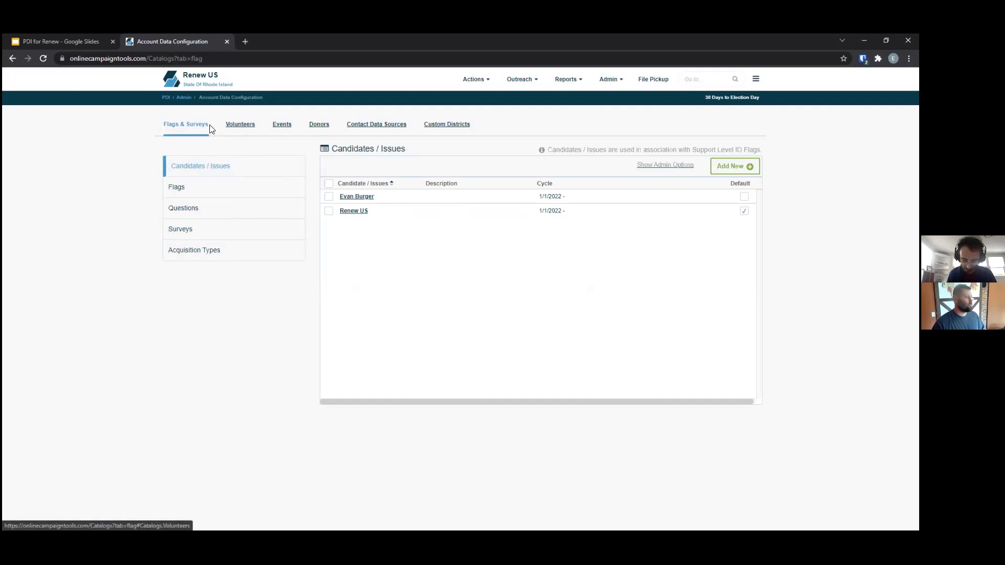
click(235, 128)
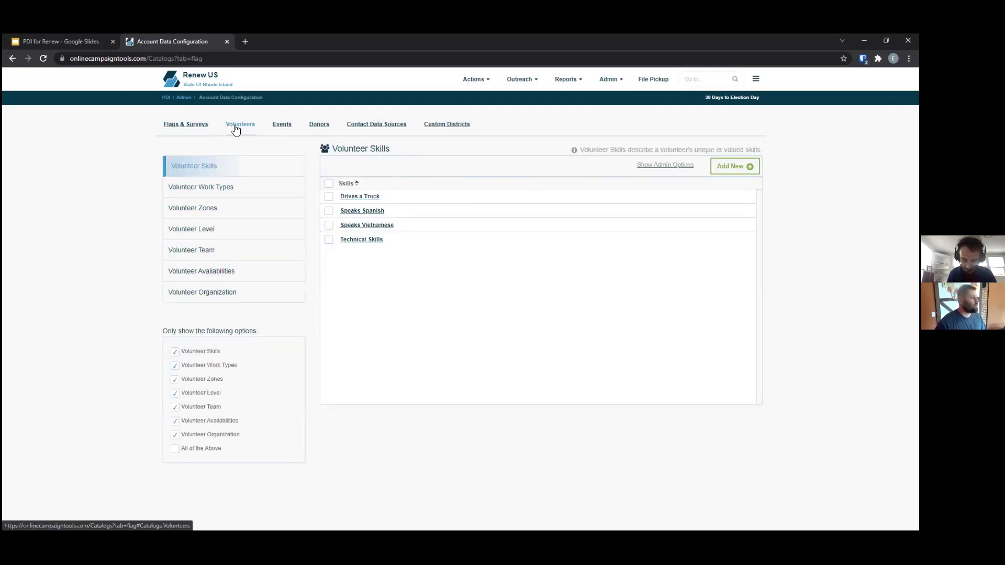
click(276, 130)
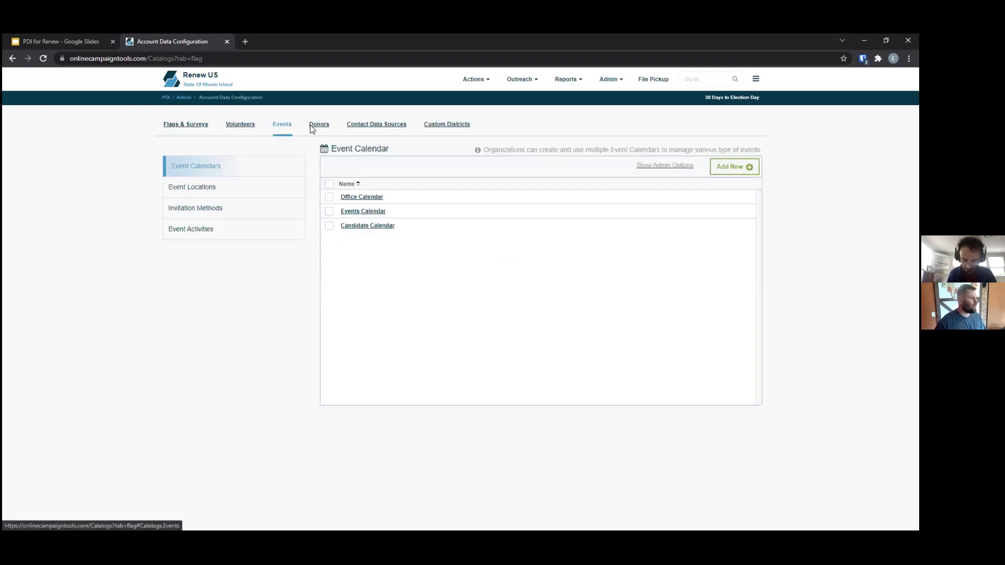
click(315, 128)
click(369, 129)
click(449, 127)
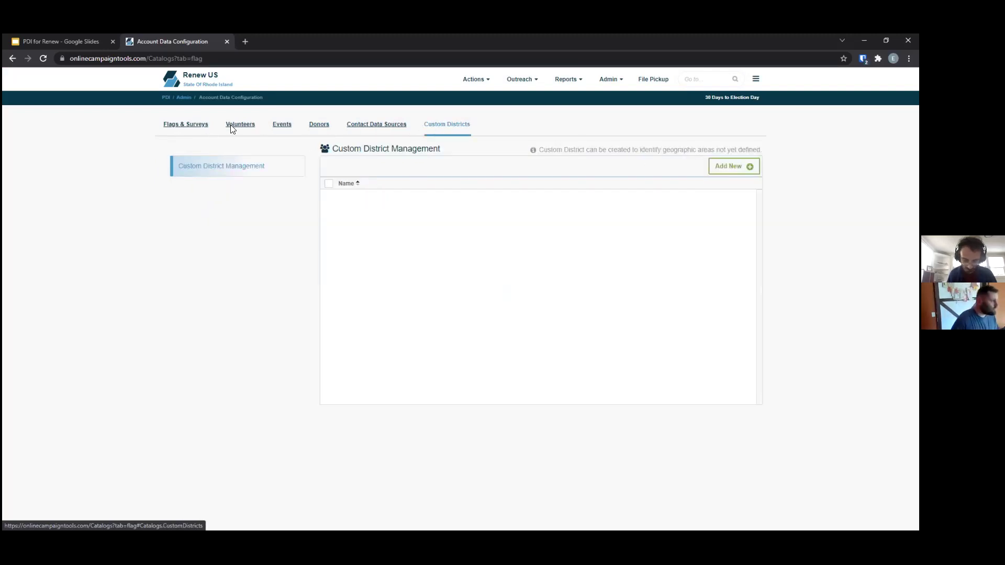
click(282, 126)
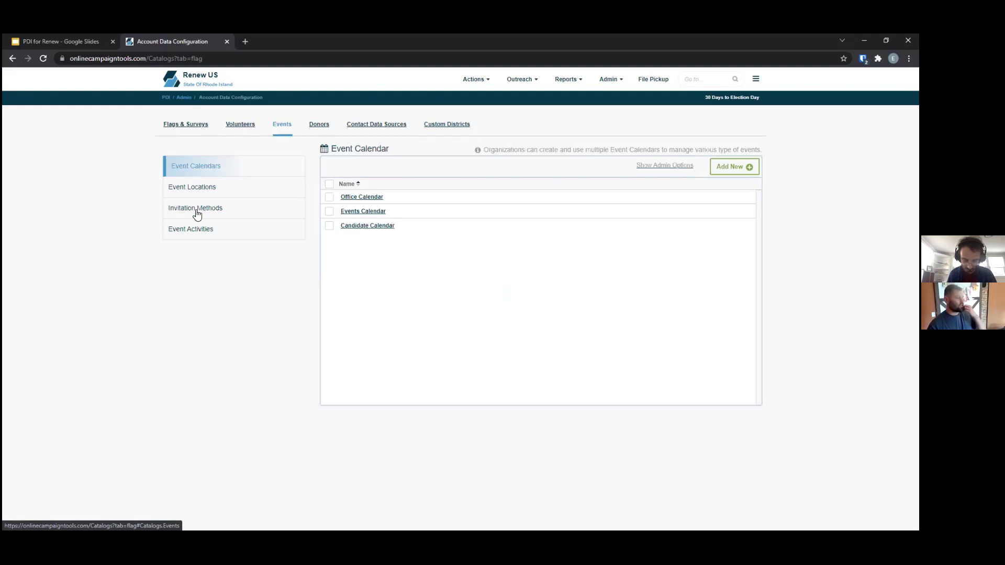
click(238, 128)
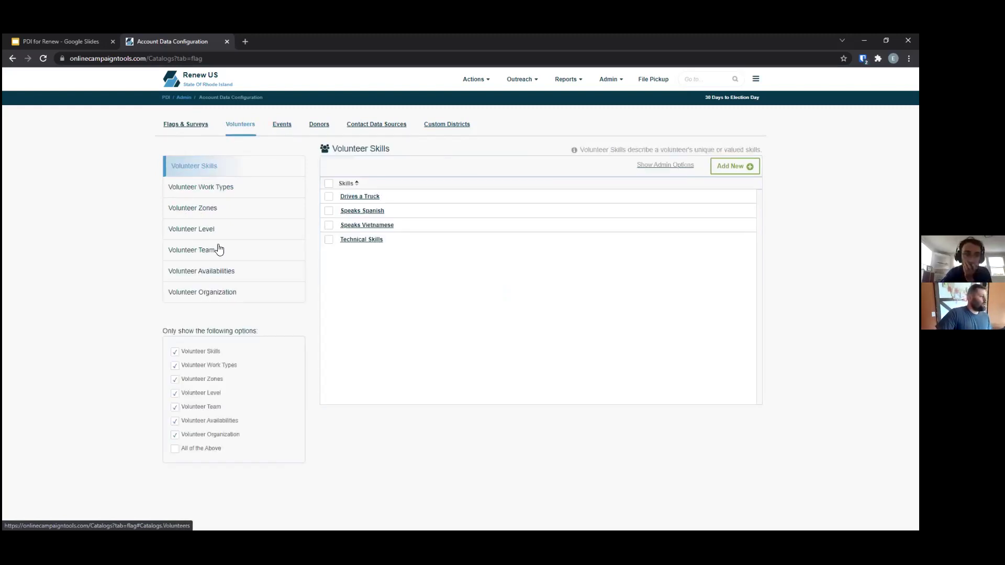
click(197, 126)
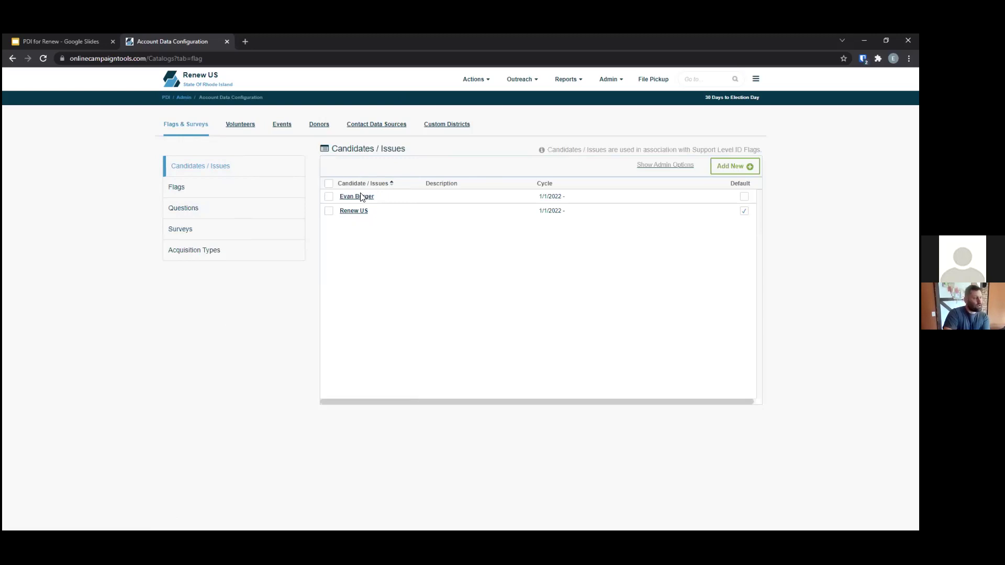
click(188, 209)
click(184, 194)
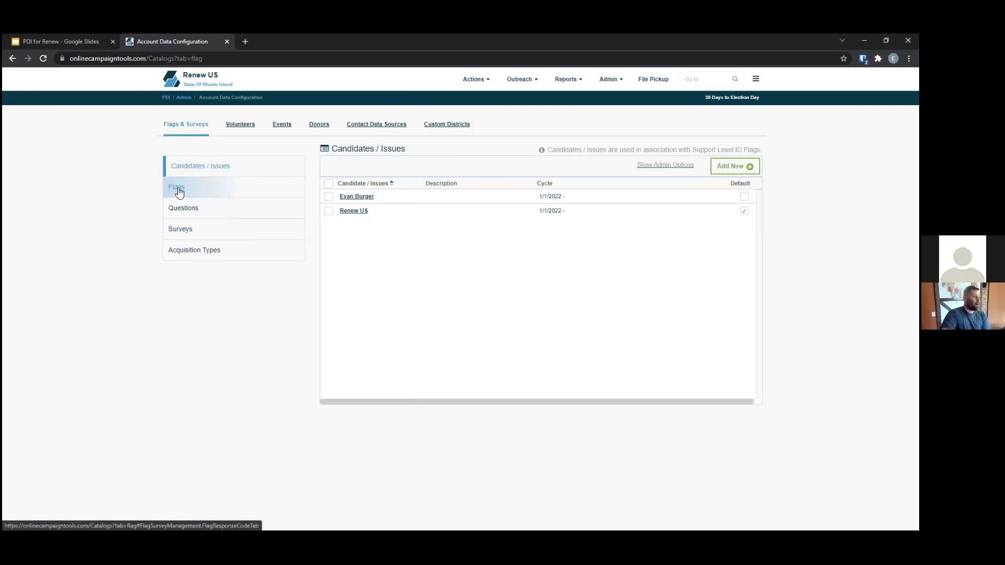
Step: Load the Flags list and review descriptions such as Yard Sign Delivered and HH has USA Flag
click(178, 191)
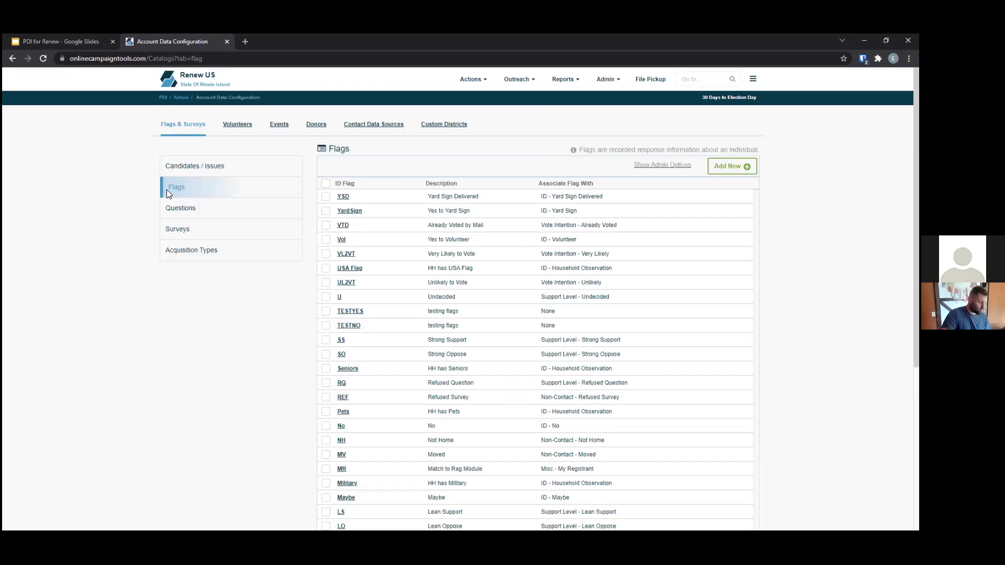
drag(774, 152, 585, 147)
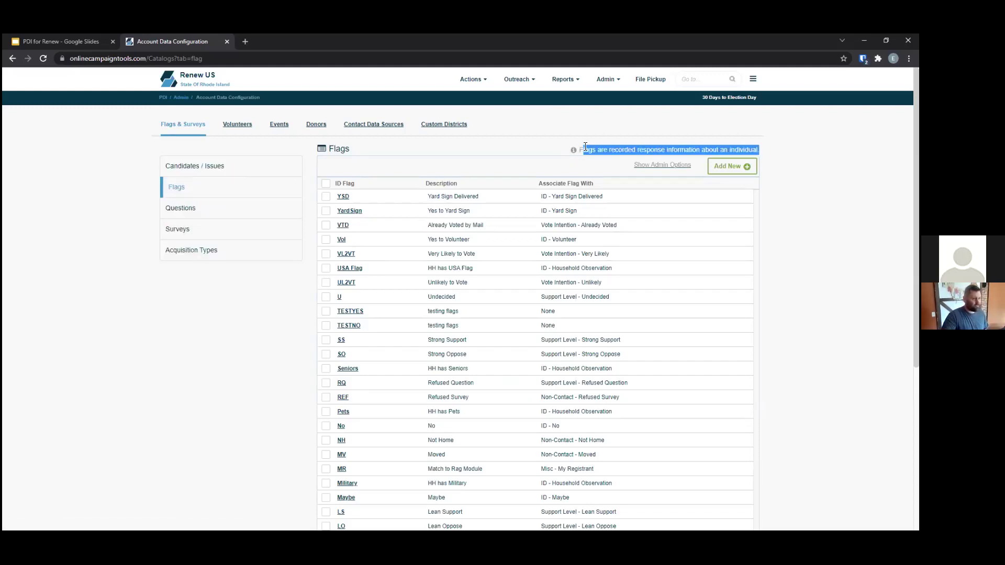
click(779, 172)
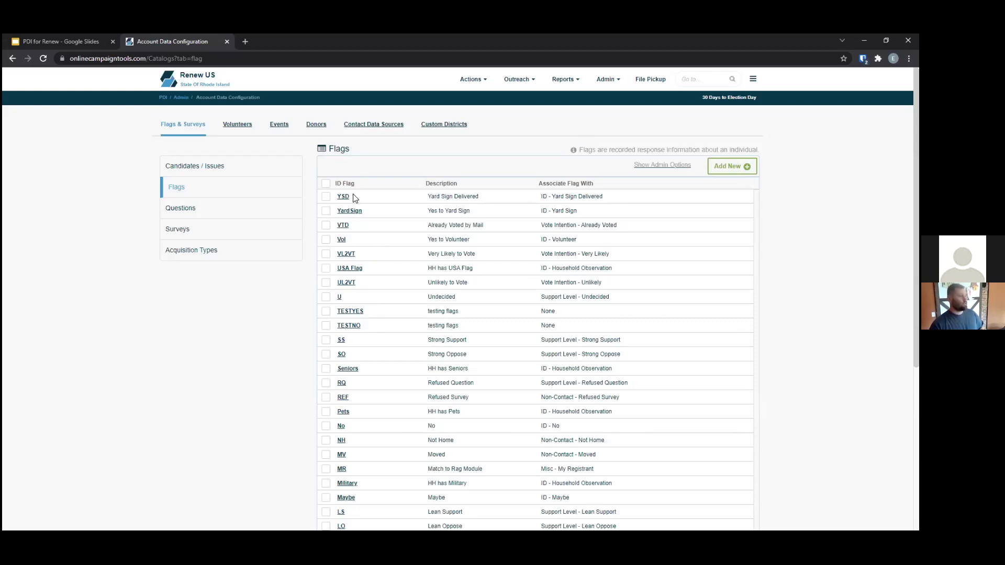
drag(479, 197, 420, 227)
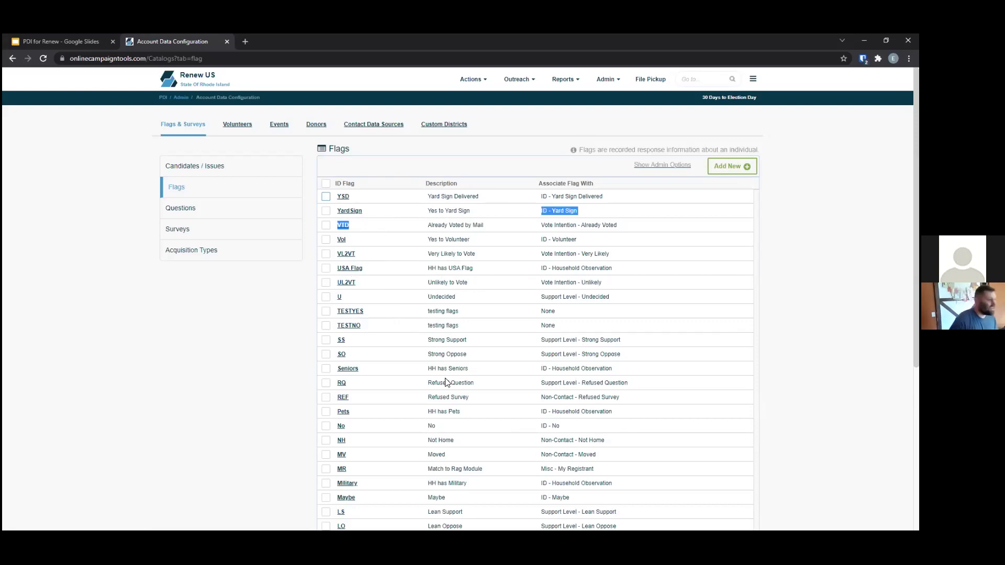
drag(485, 275, 435, 273)
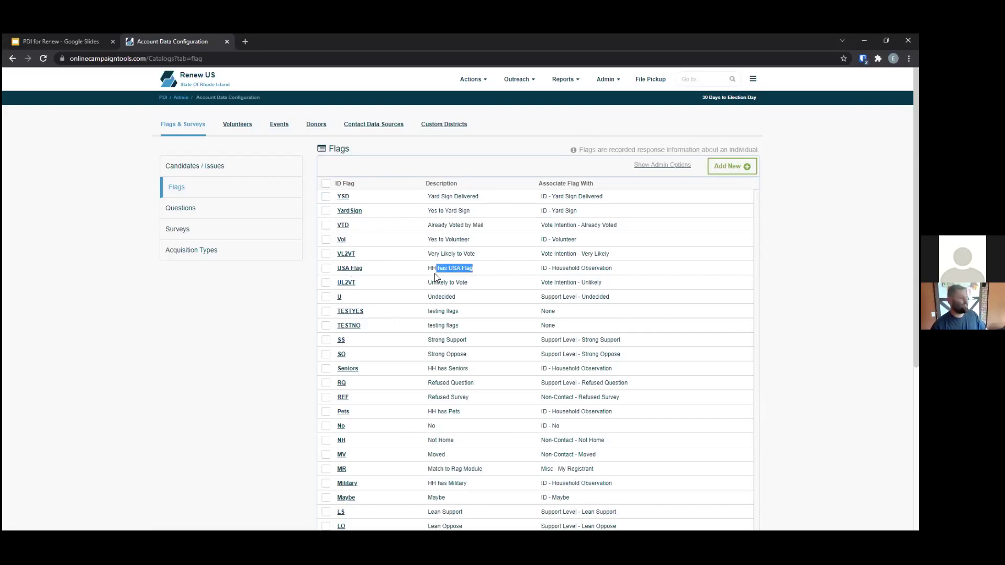
click(793, 263)
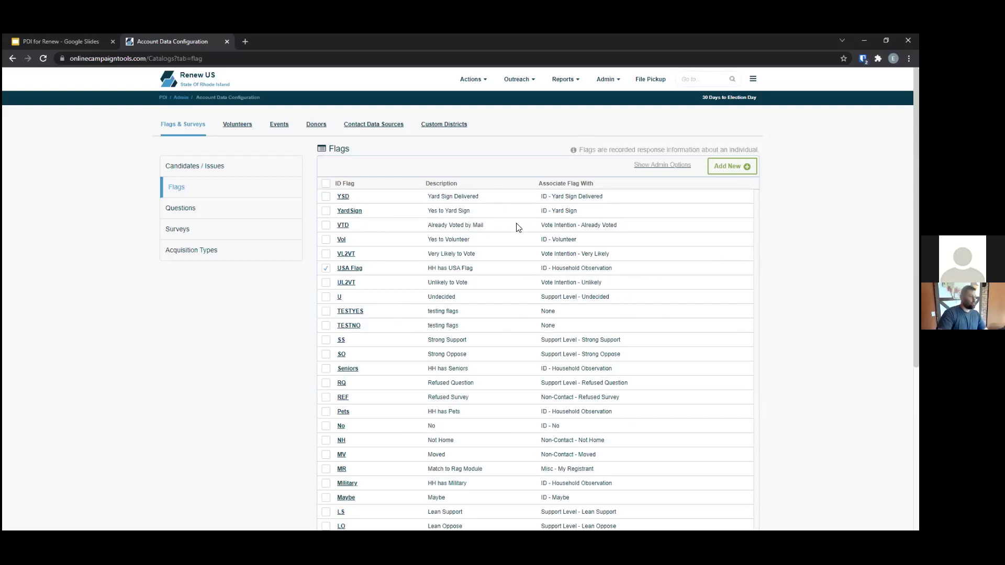
Step: Uncheck the USA Flag row and start creating a new ID flag from the admin options
click(326, 268)
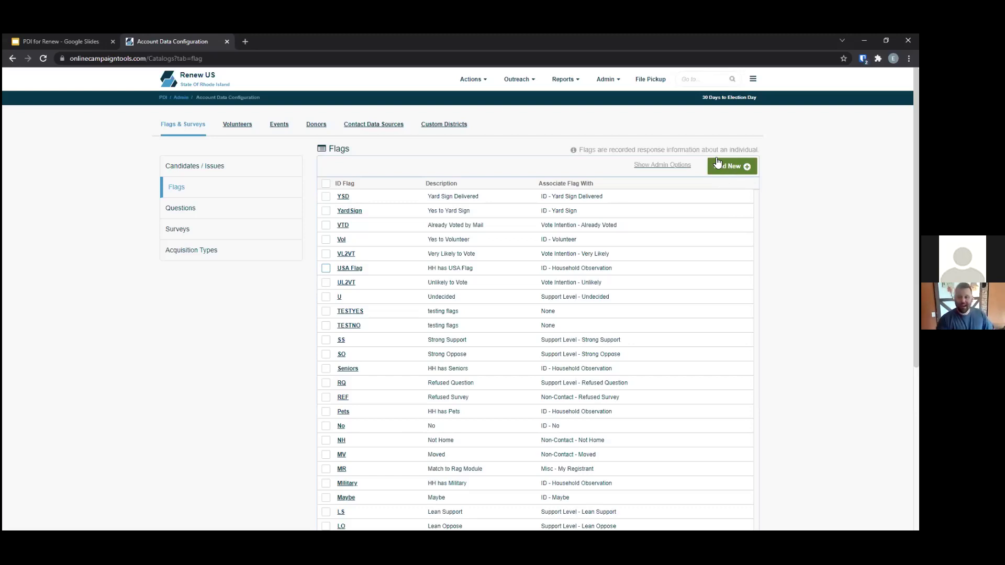
click(606, 79)
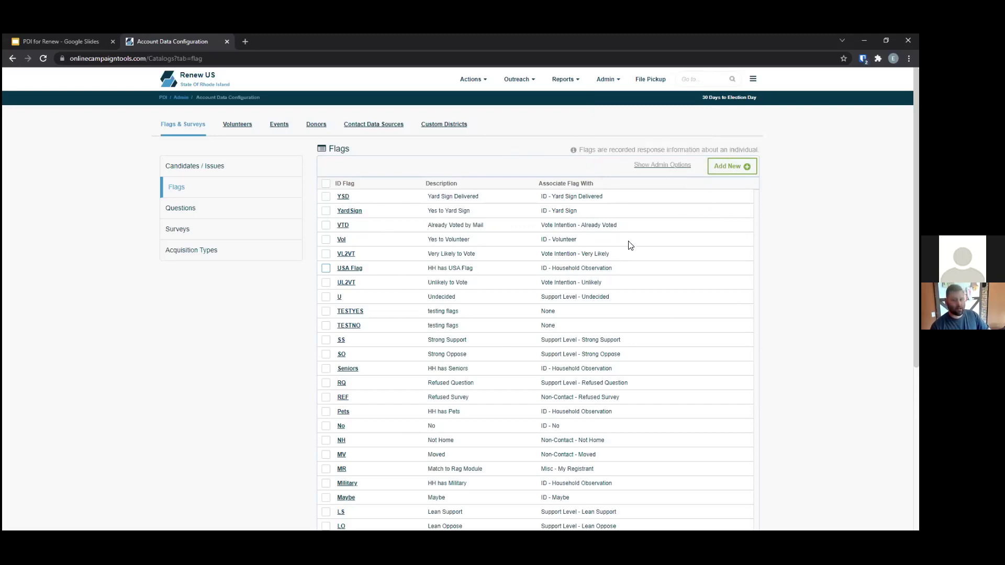
click(725, 168)
Step: Create the 'Polls ride' flag described 'Needs a ride to the polls' and save it
click(382, 239)
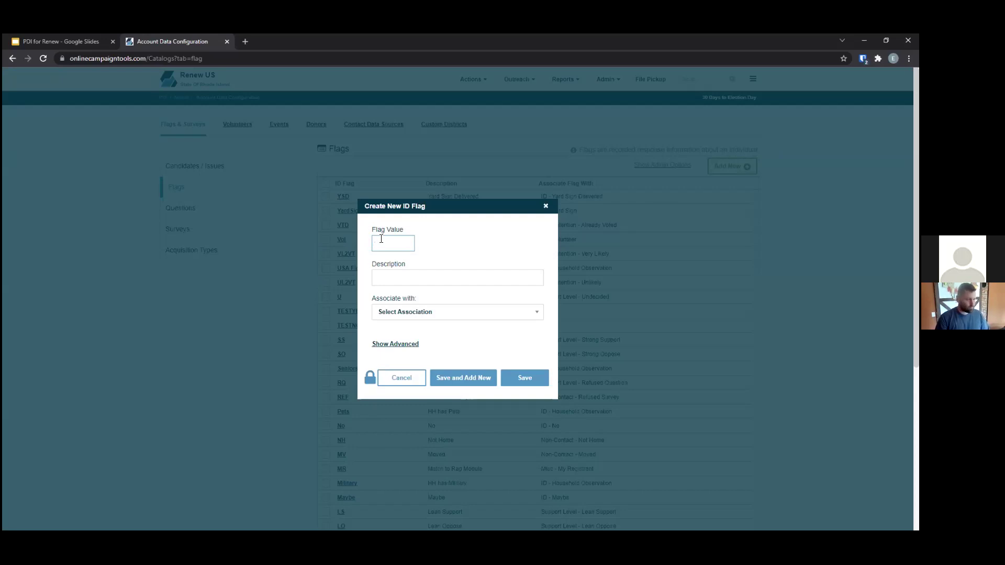
text(to po)
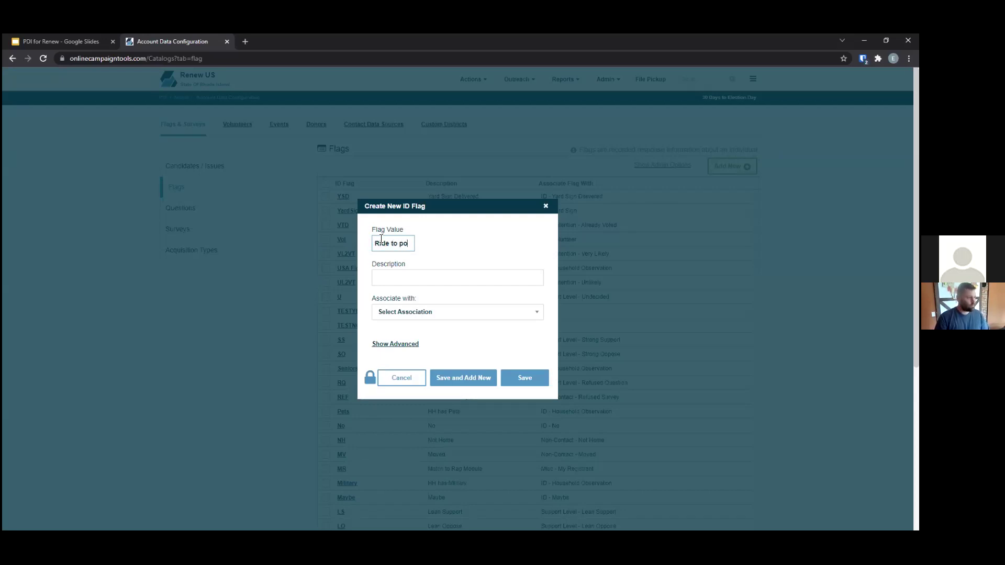
key(BackSpace)
key(BackSpace)
key(BackSpace)
key(BackSpace)
key(BackSpace)
key(BackSpace)
key(BackSpace)
text(Polls ra)
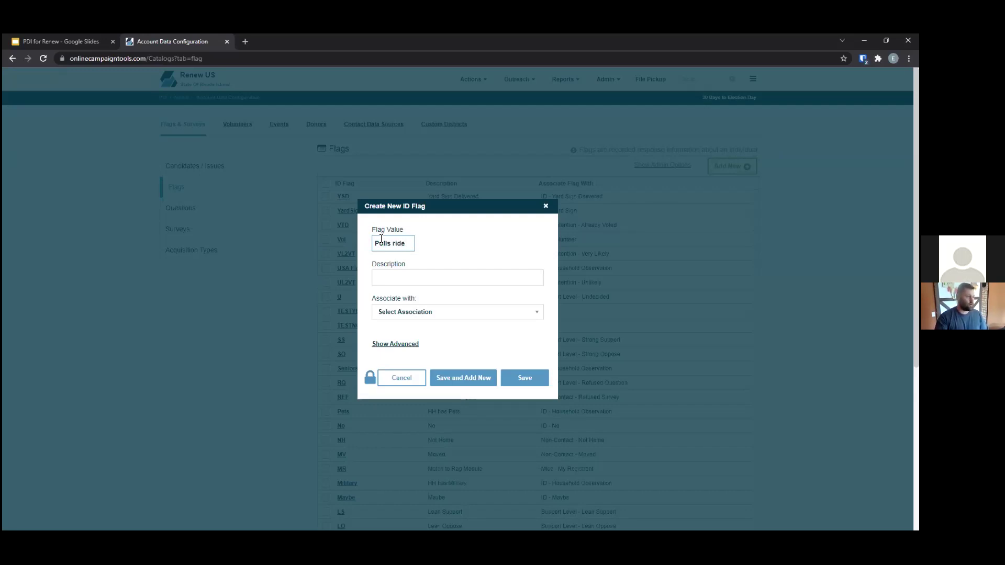
click(410, 278)
text(Need)
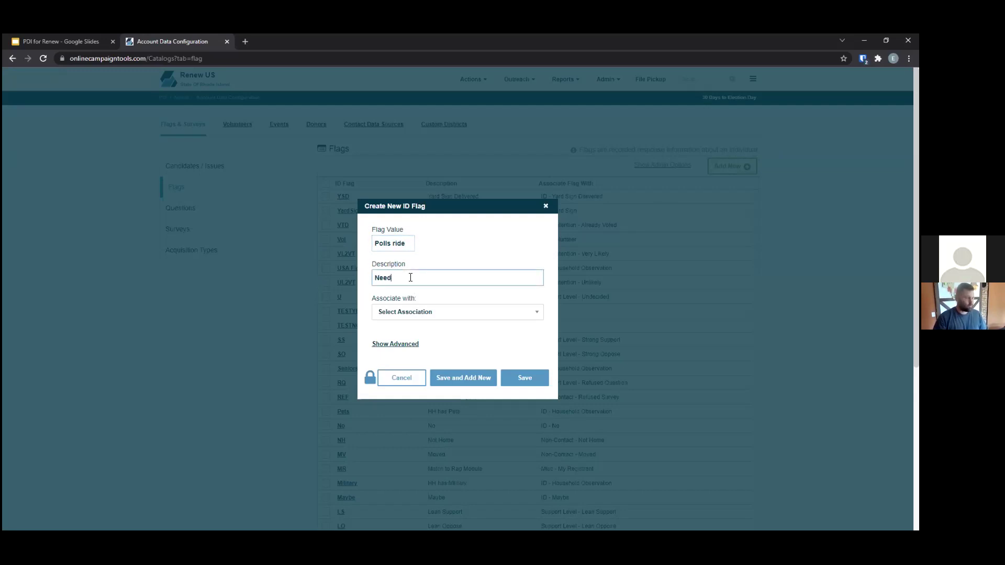
text(s a ride to the polls)
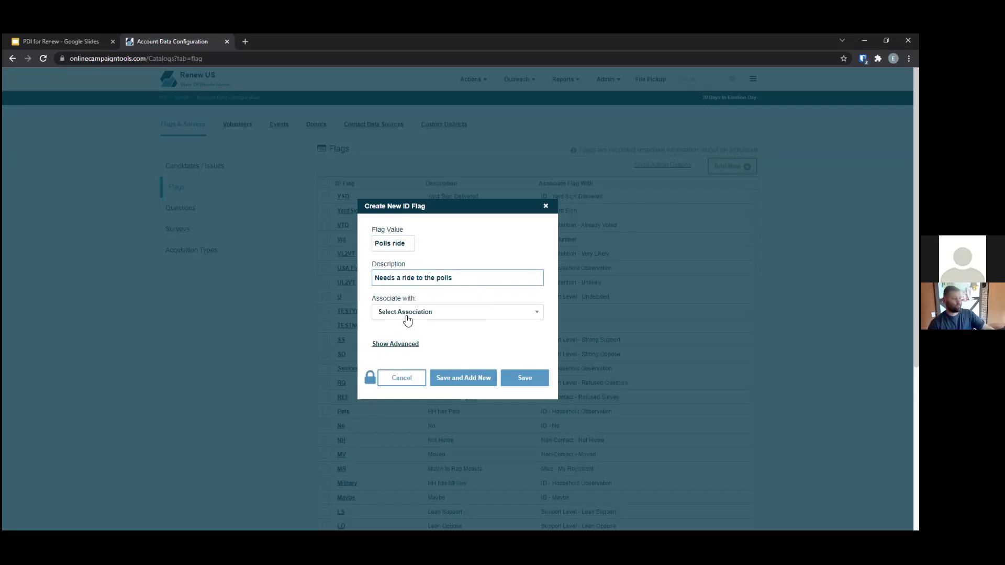
click(404, 344)
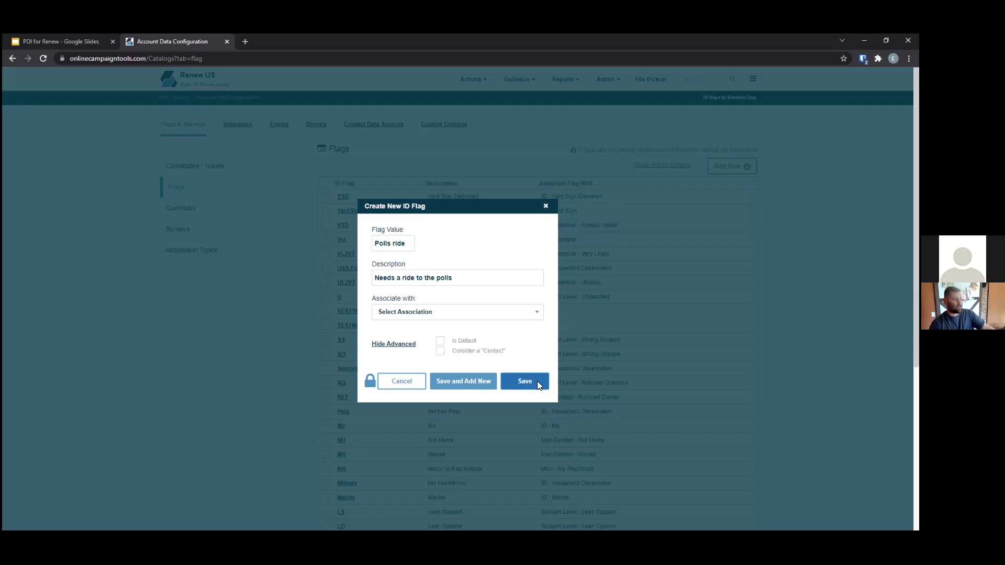
click(534, 385)
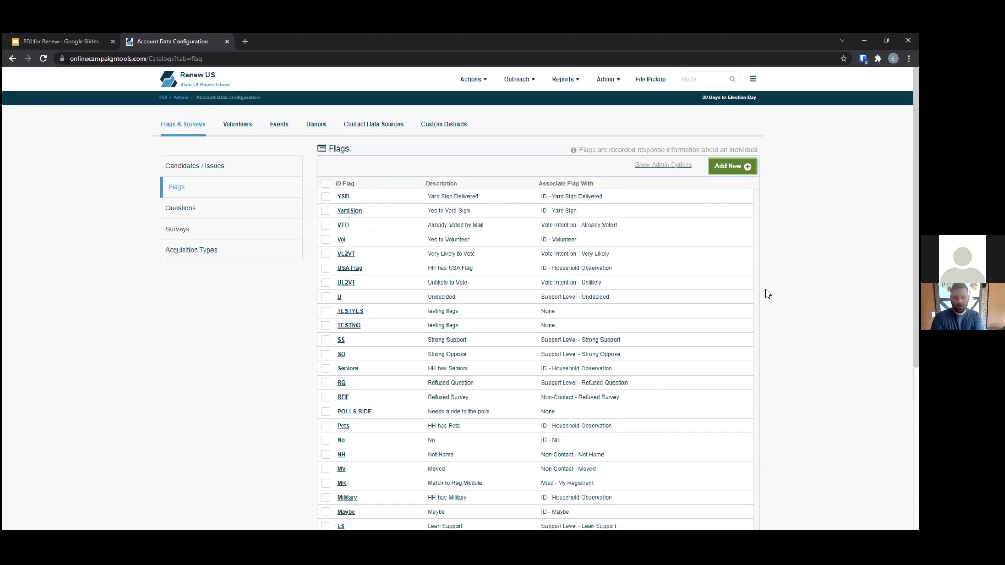
Step: Add and save a 'No Ride' flag with description 'Does not need a ride to the polls'
scroll(754, 251, down, 5)
scroll(753, 252, up, 5)
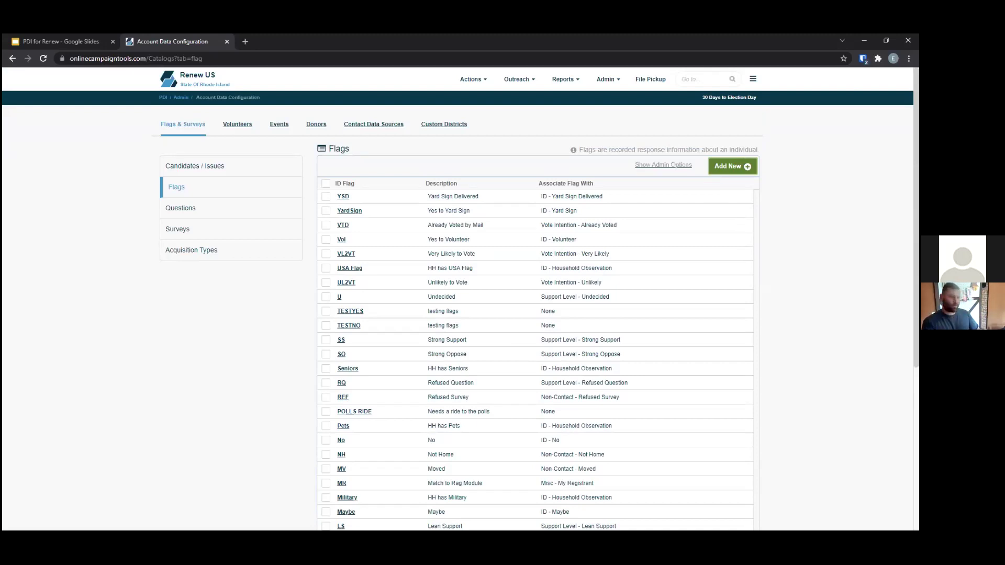
click(746, 168)
click(389, 238)
text(No Ride)
click(398, 275)
text(Does not need a ride to the polls)
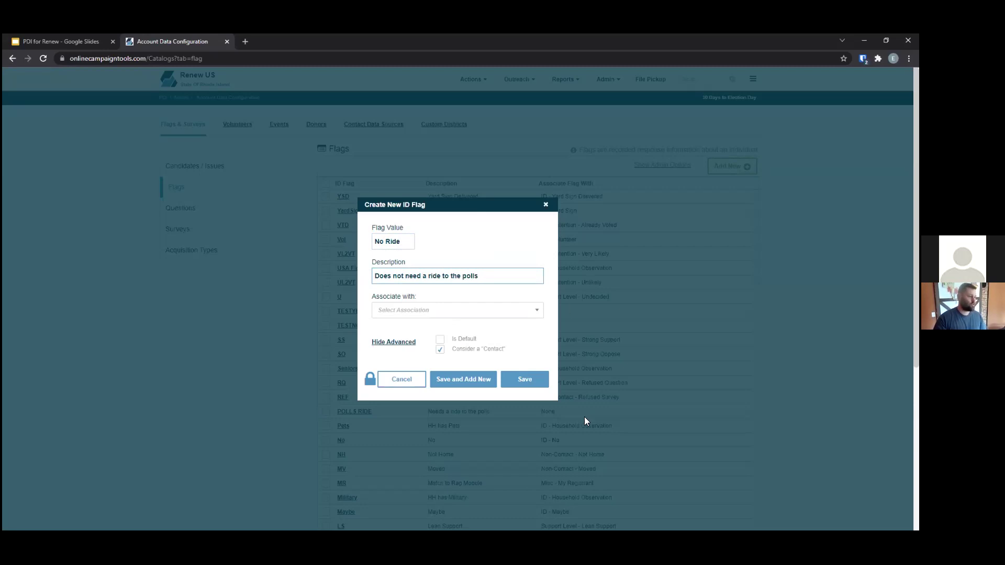
click(526, 379)
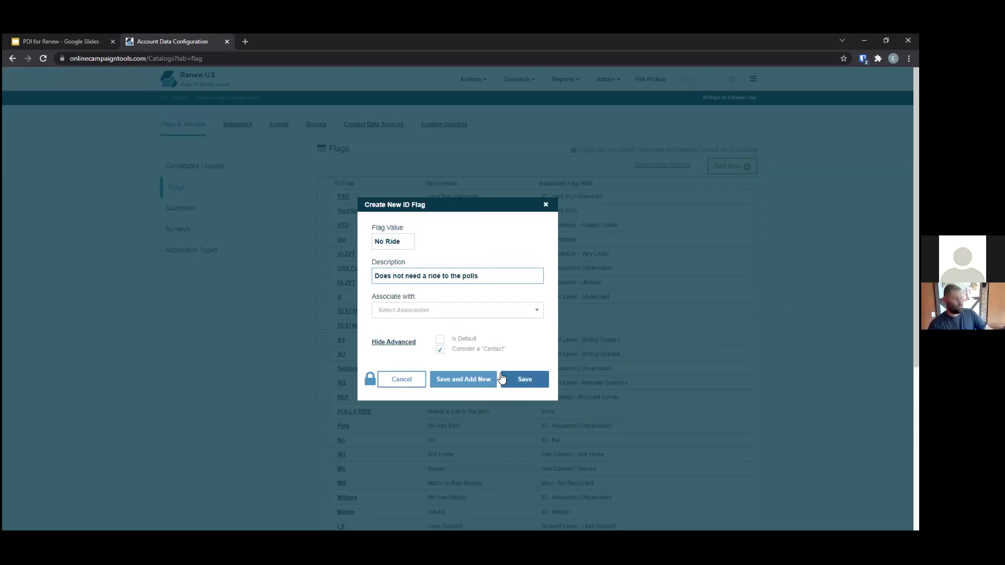
click(527, 378)
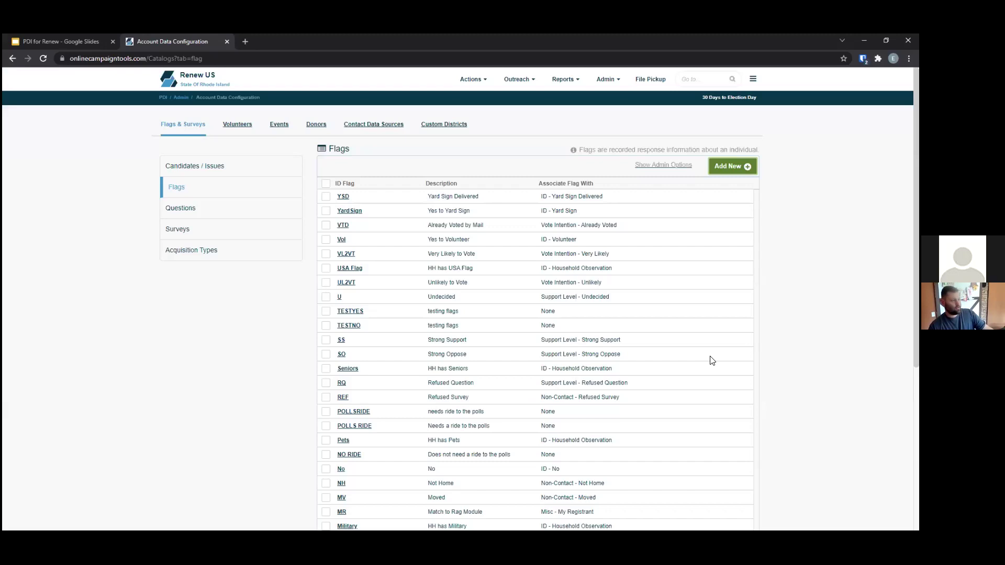
scroll(649, 341, down, 5)
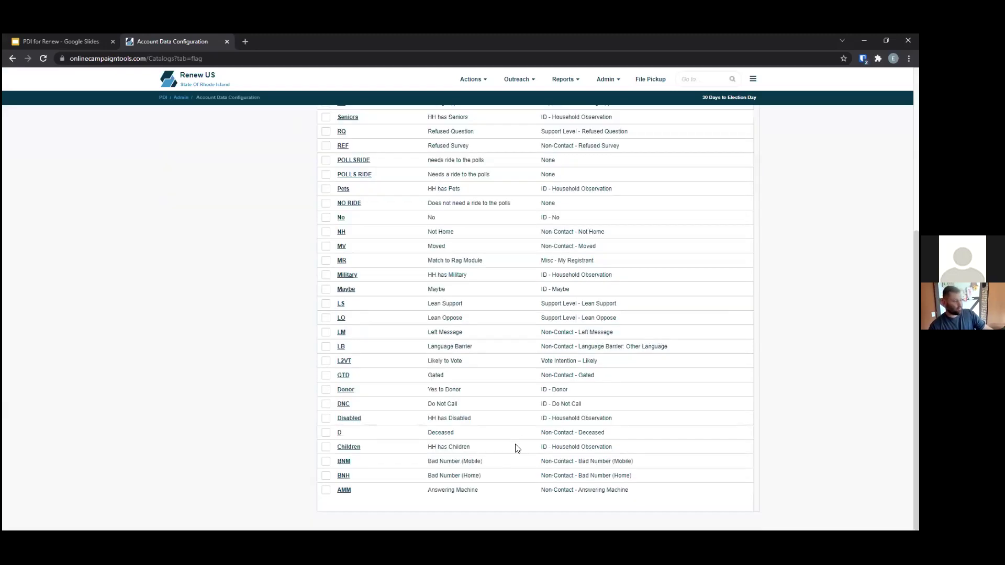
scroll(361, 348, up, 1)
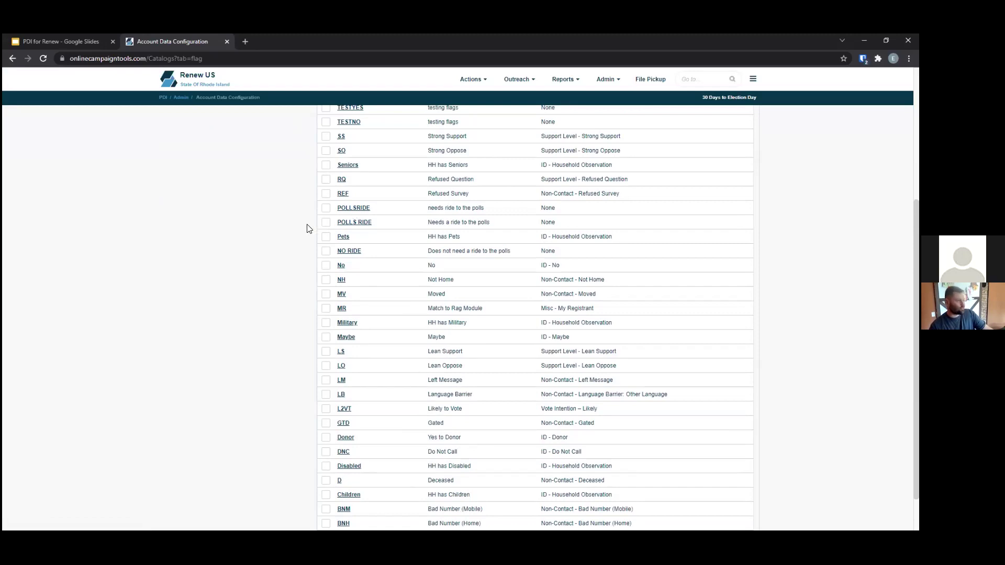
drag(307, 226, 557, 229)
click(272, 226)
double_click(548, 251)
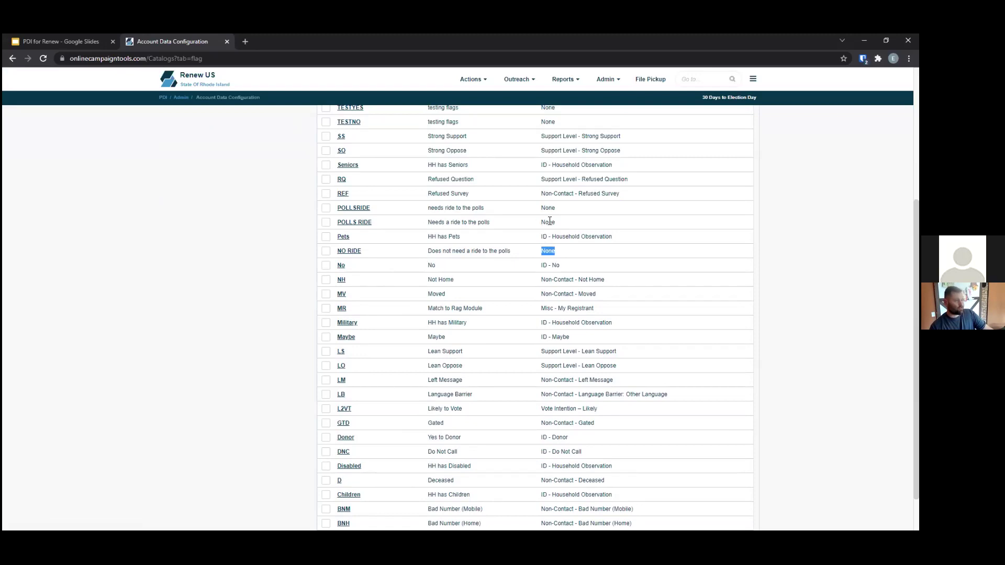
click(539, 239)
click(326, 237)
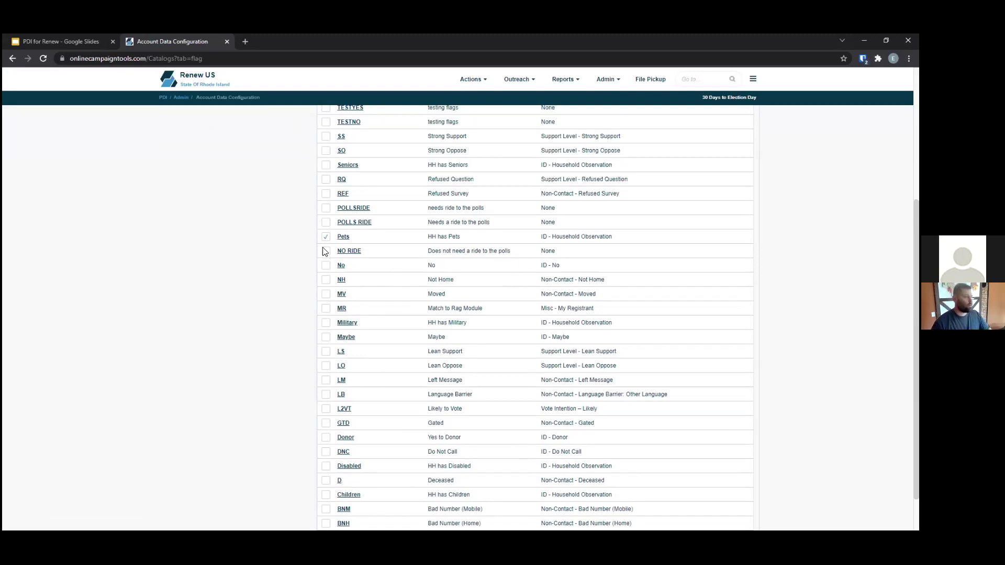
scroll(387, 362, up, 4)
scroll(401, 361, up, 1)
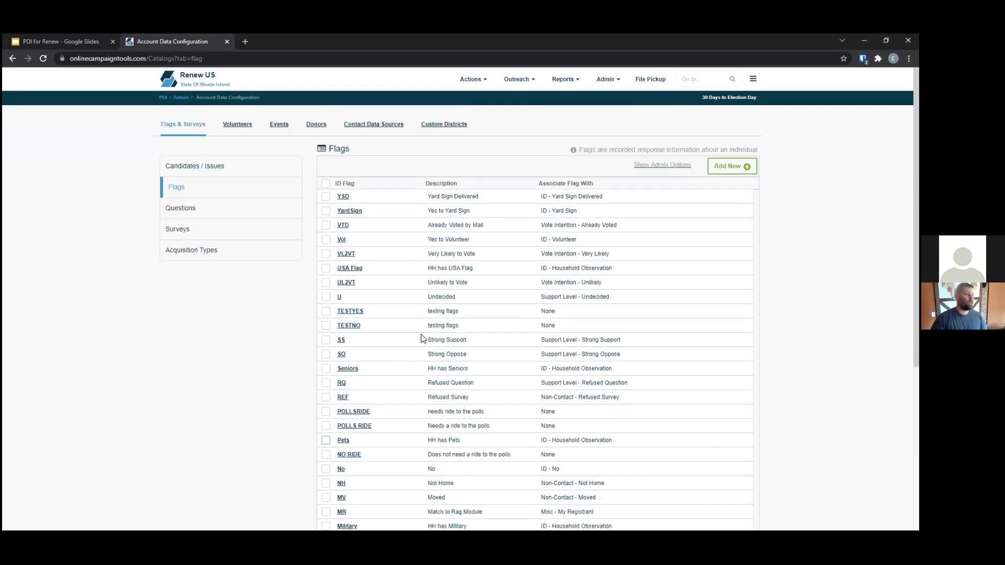
Step: Start a new question 'Ride to polls' with long text 'Do you need a ride to the polls?'
click(183, 209)
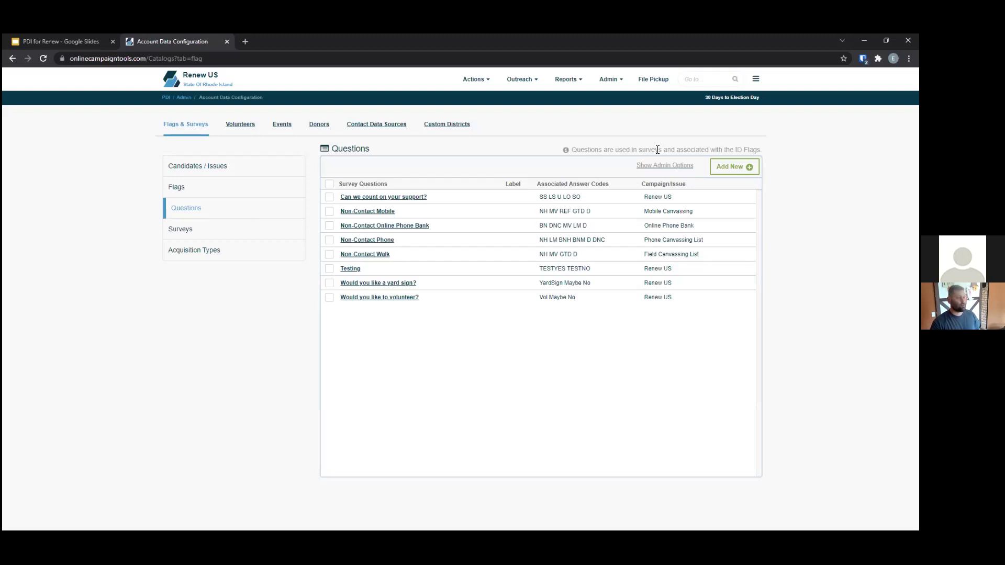
click(738, 168)
click(349, 160)
text(Ride to polls)
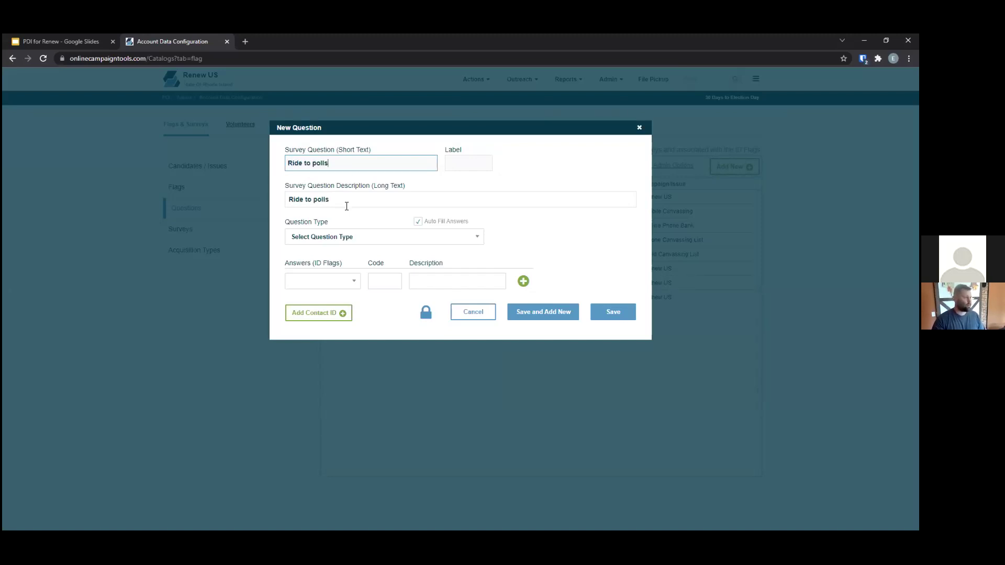
key(Tab)
text(Do )
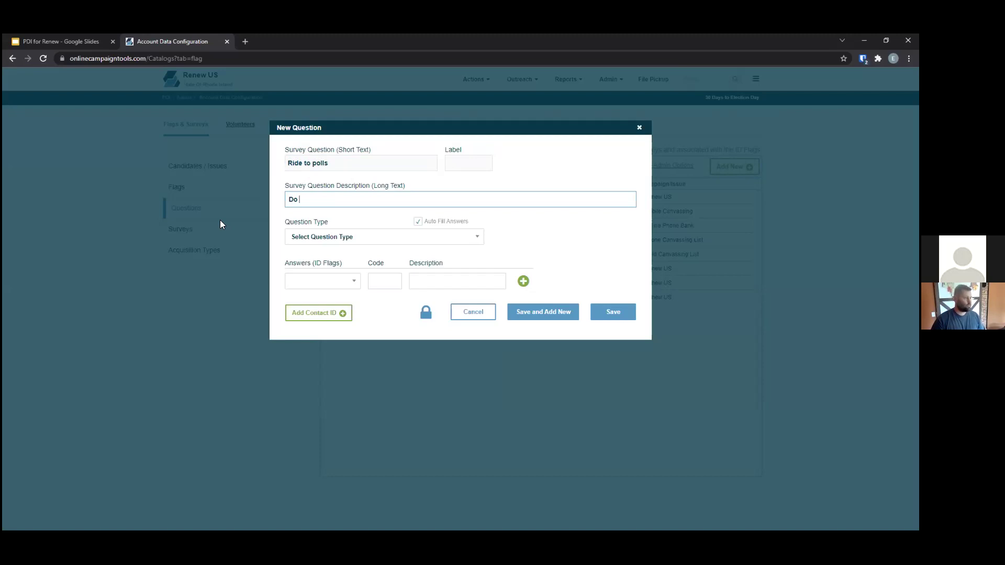
text(you)
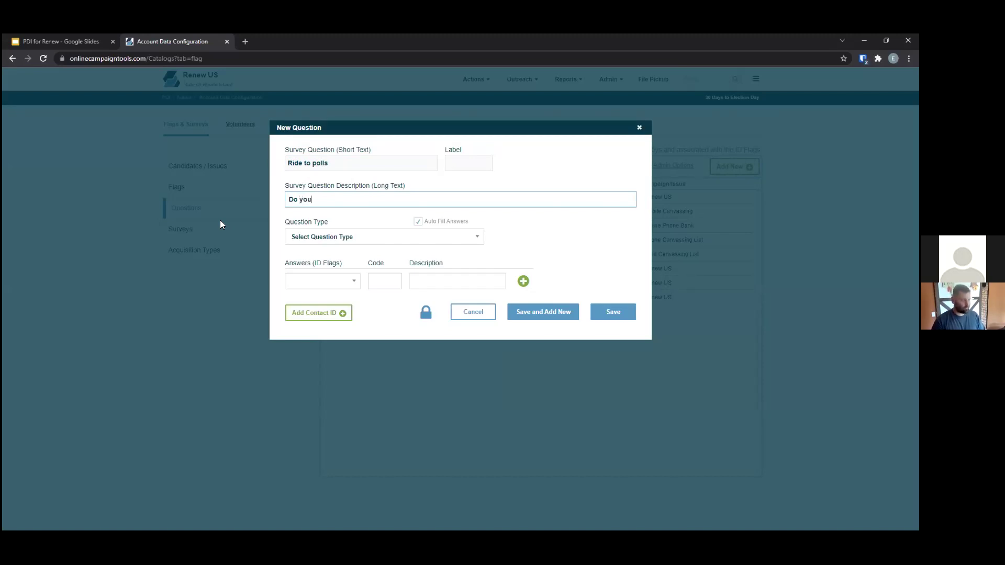
text( need a ride to the polls?)
Step: Try the Intent to Vote question type and search answer flags for 'rid', 'pol' and 'no'
click(319, 242)
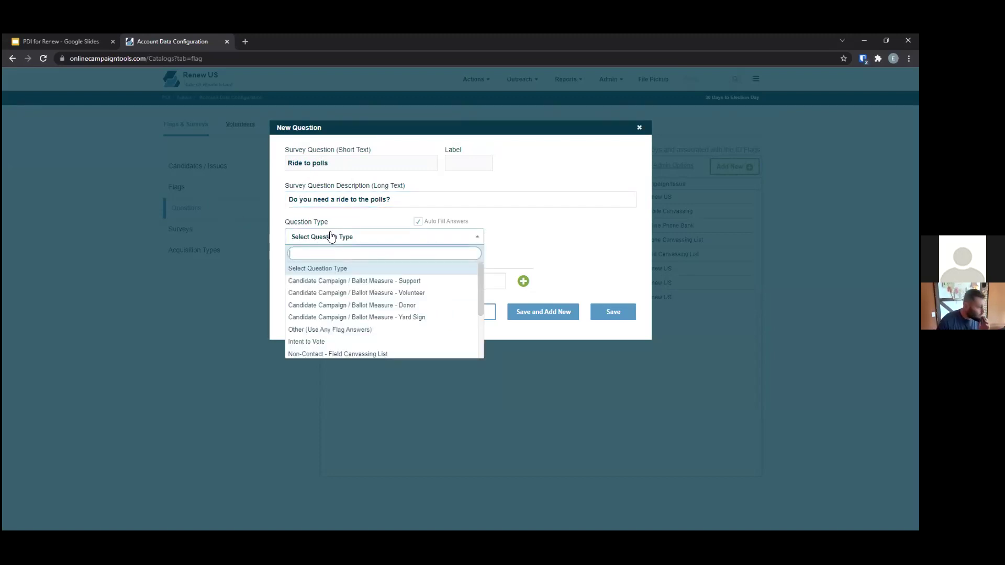
scroll(348, 349, down, 2)
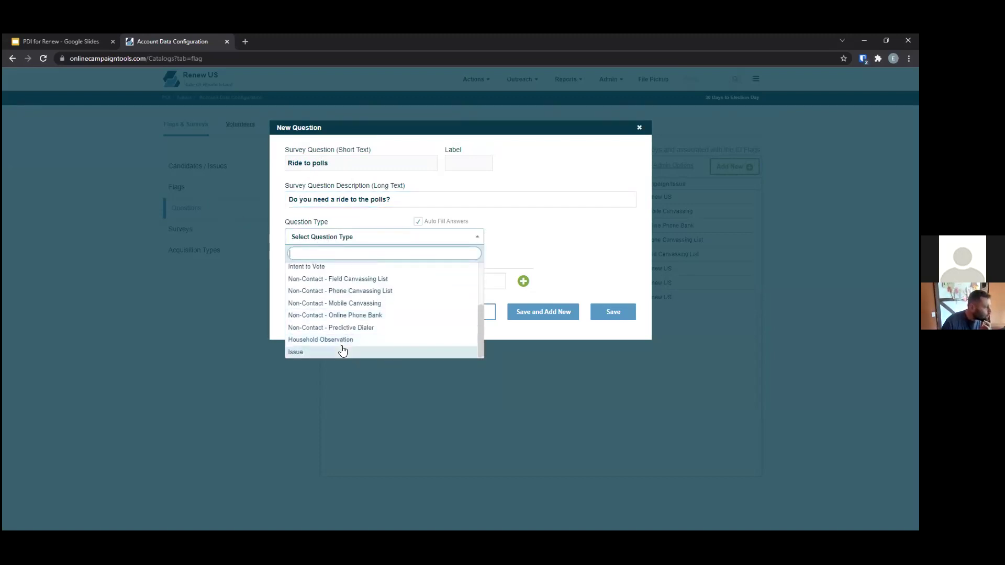
click(328, 267)
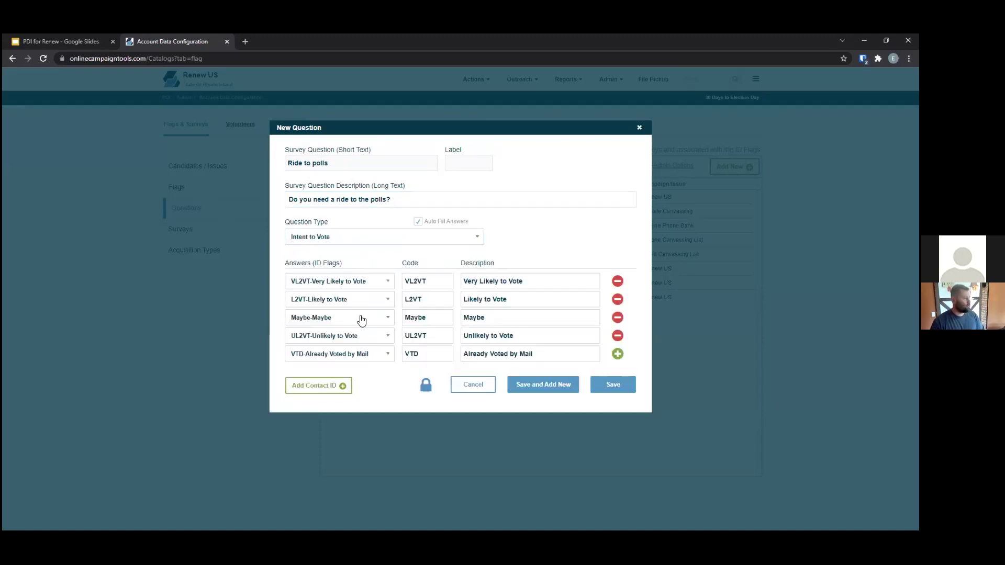
click(388, 239)
click(335, 268)
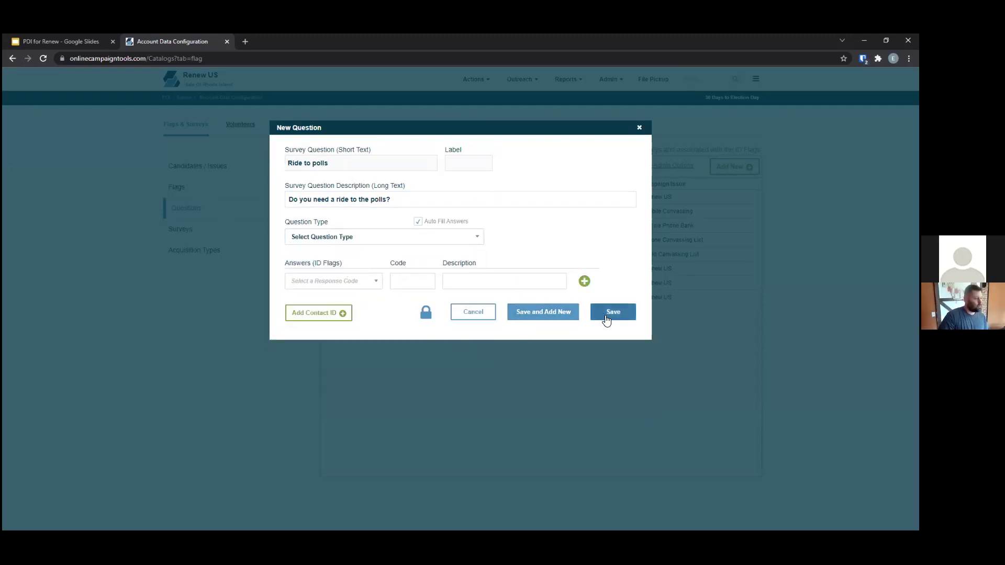
click(338, 282)
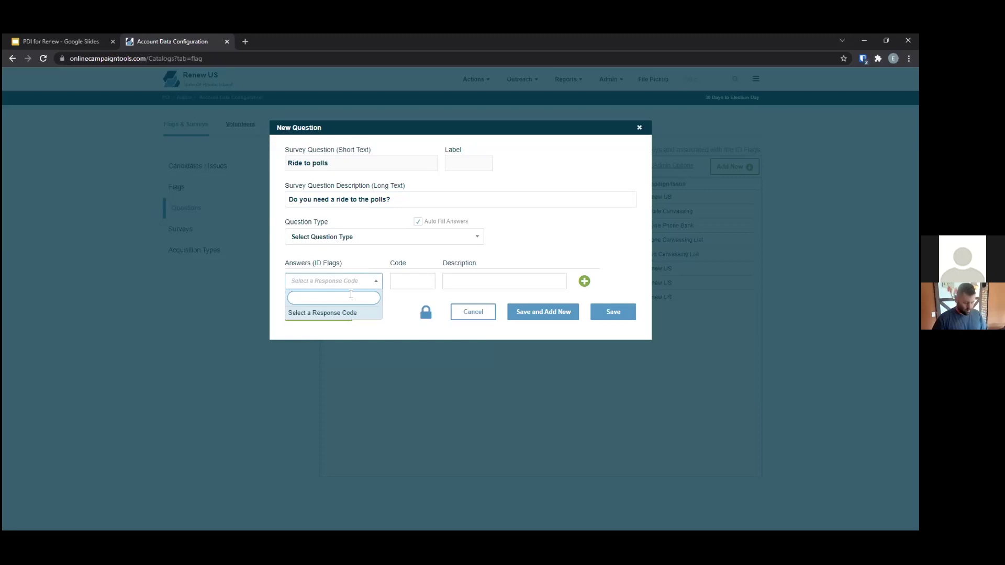
text(rid)
key(BackSpace)
key(BackSpace)
text(poll)
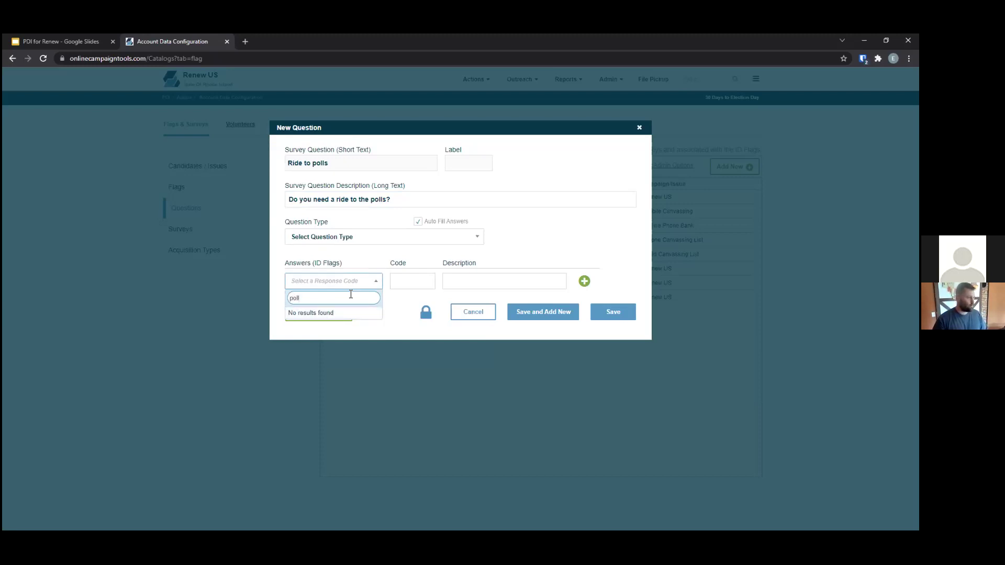
key(BackSpace)
key(BackSpace)
key(BackSpace)
key(BackSpace)
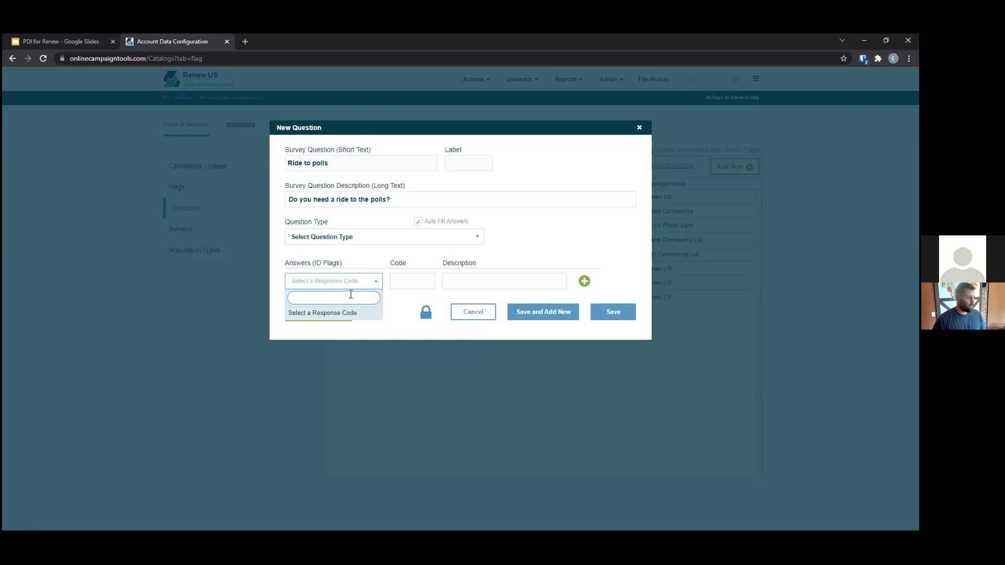
text(no)
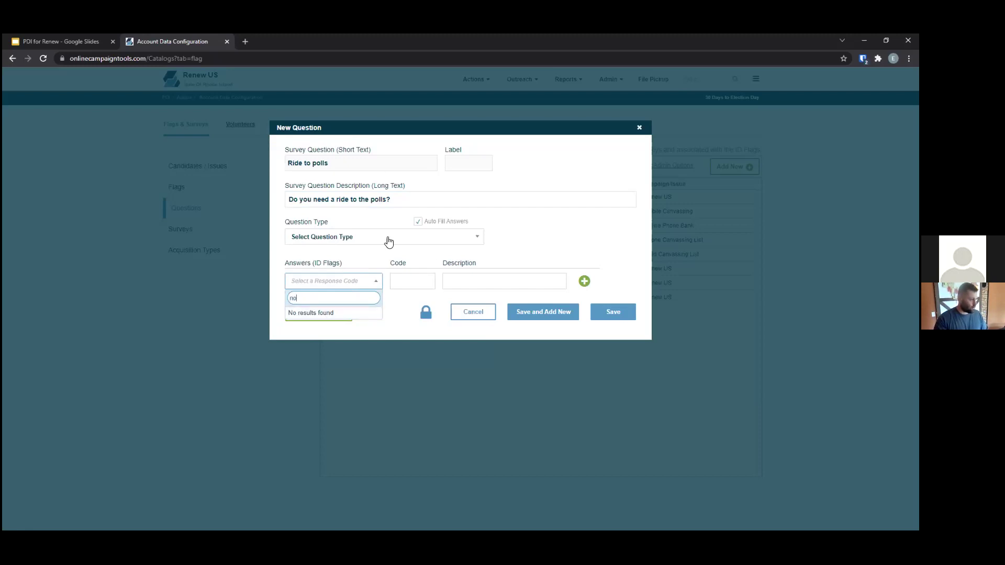
Step: Settle the question type on Other (Use Any Flag Answers)
click(387, 238)
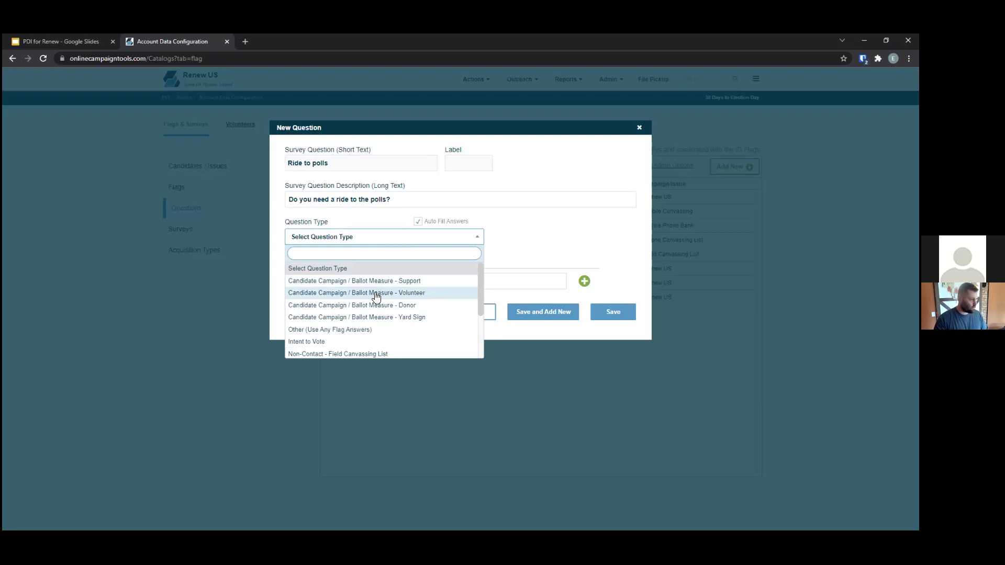
click(348, 331)
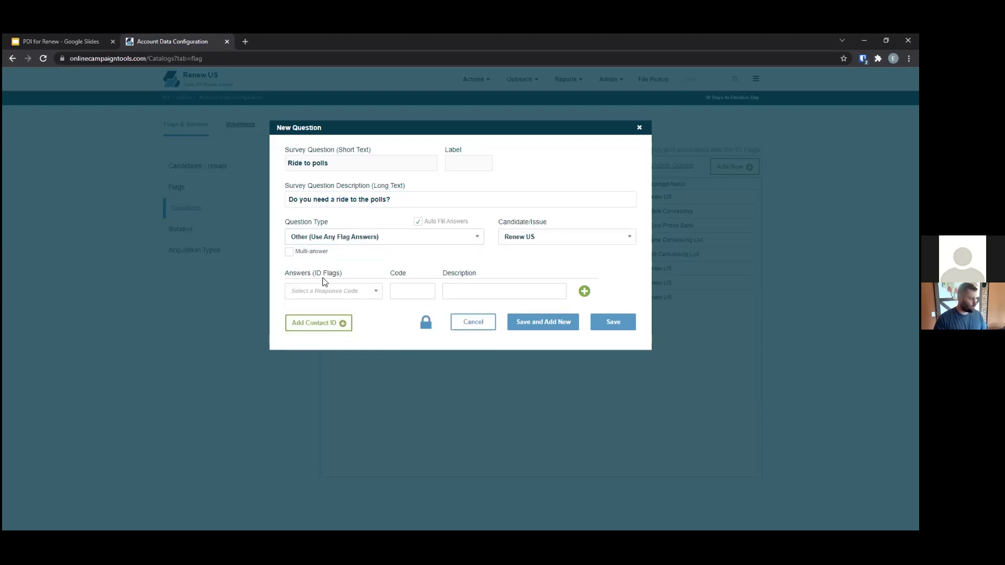
click(390, 237)
scroll(345, 290, down, 5)
click(344, 270)
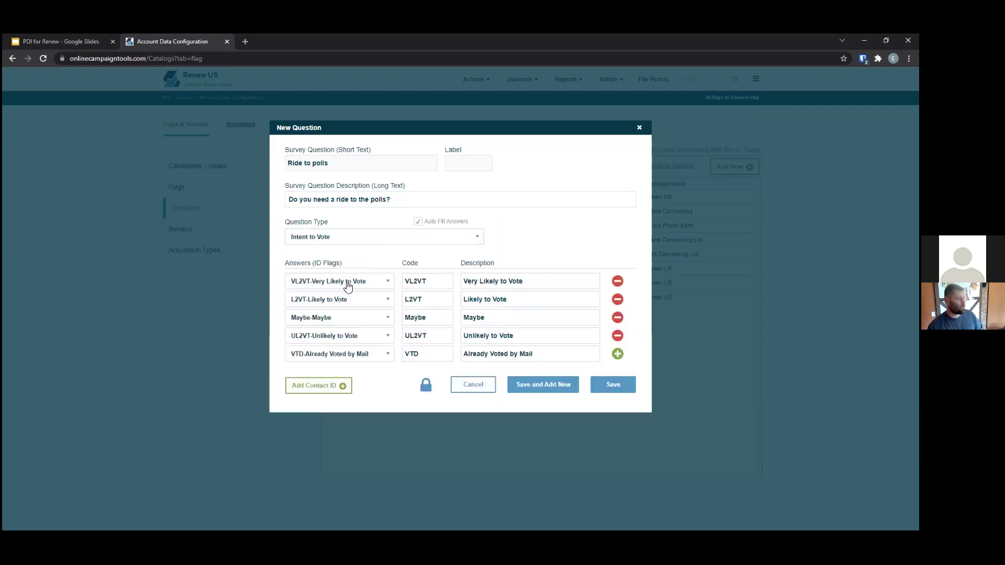
click(327, 237)
scroll(339, 297, down, 3)
scroll(340, 296, up, 3)
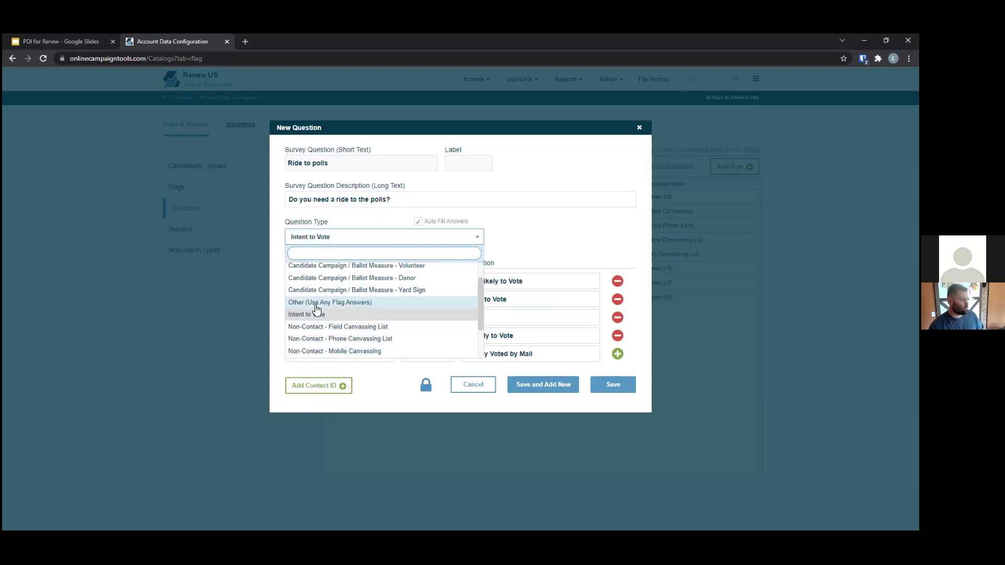
click(316, 301)
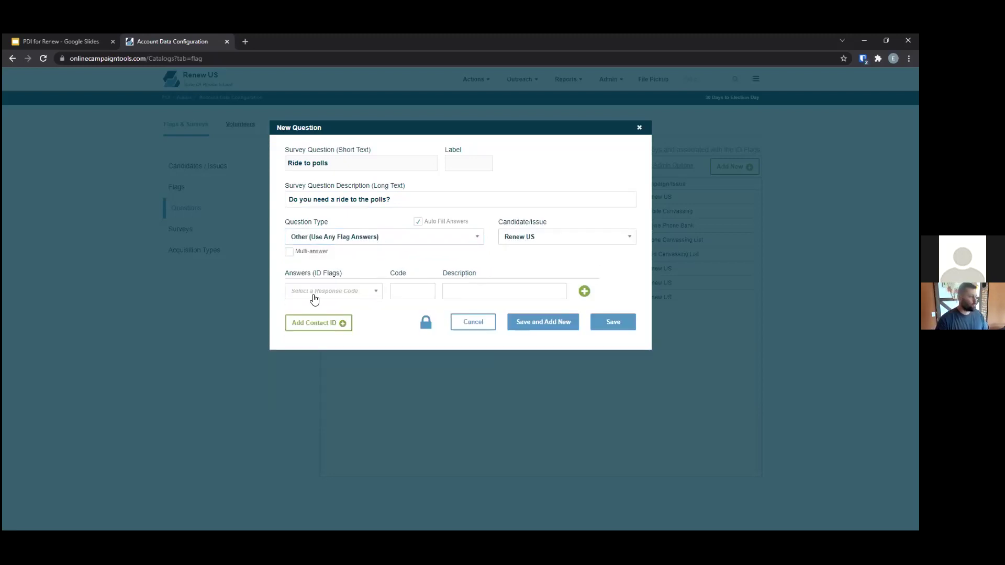
click(314, 295)
Step: Give Ride to polls the answer codes POLLS RIDE and NO RIDE, then save the question
text(poll)
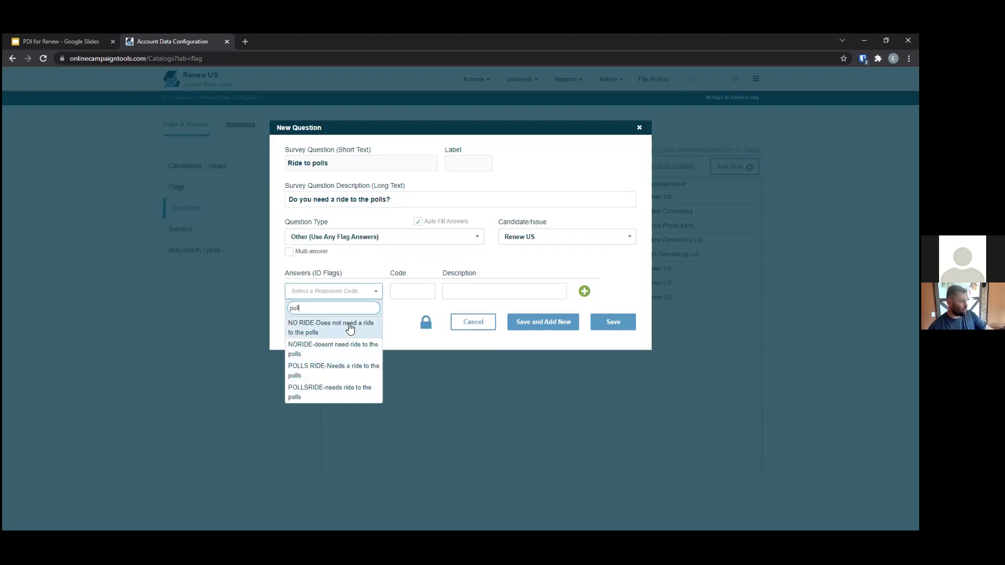
click(332, 367)
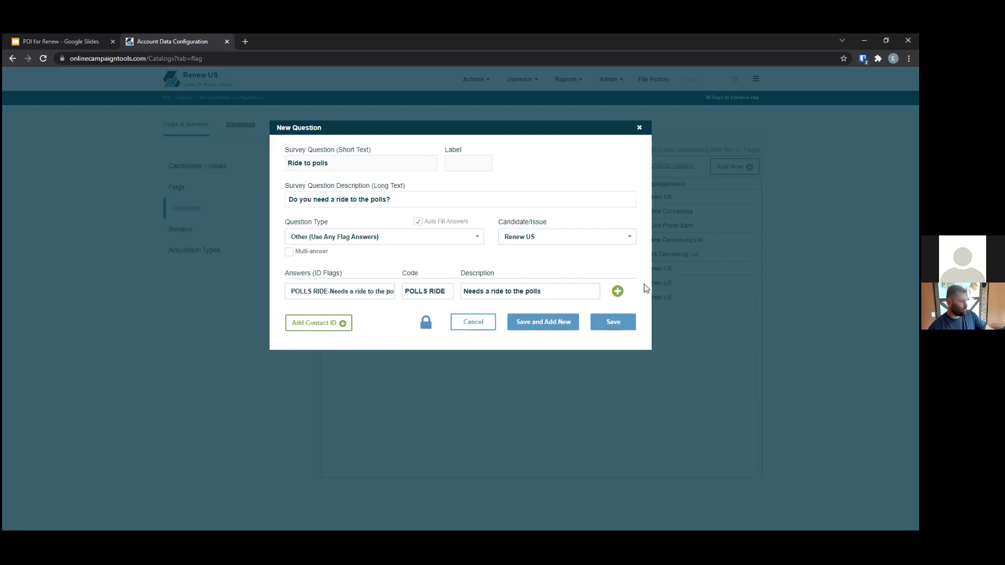
click(618, 291)
click(343, 309)
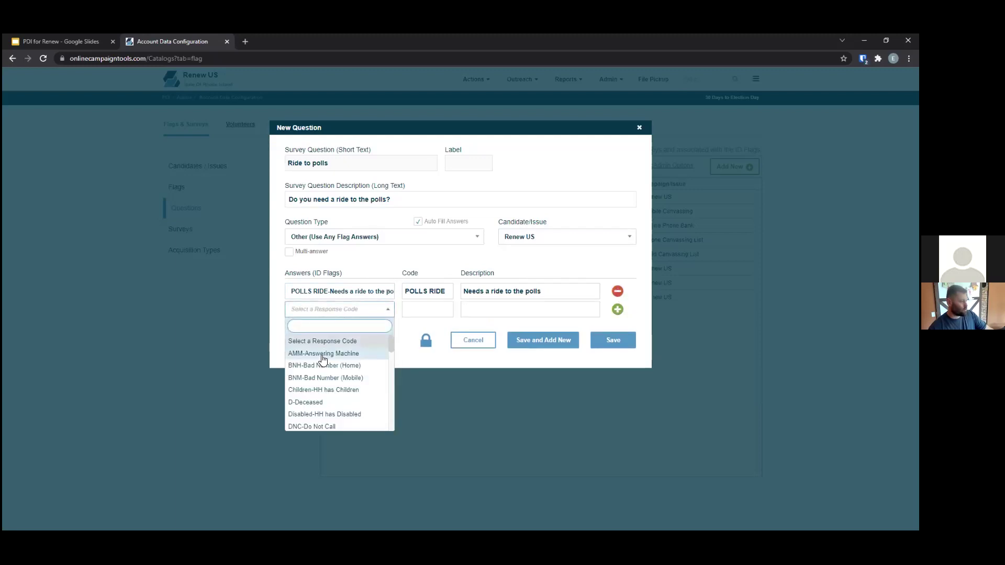
text(ride)
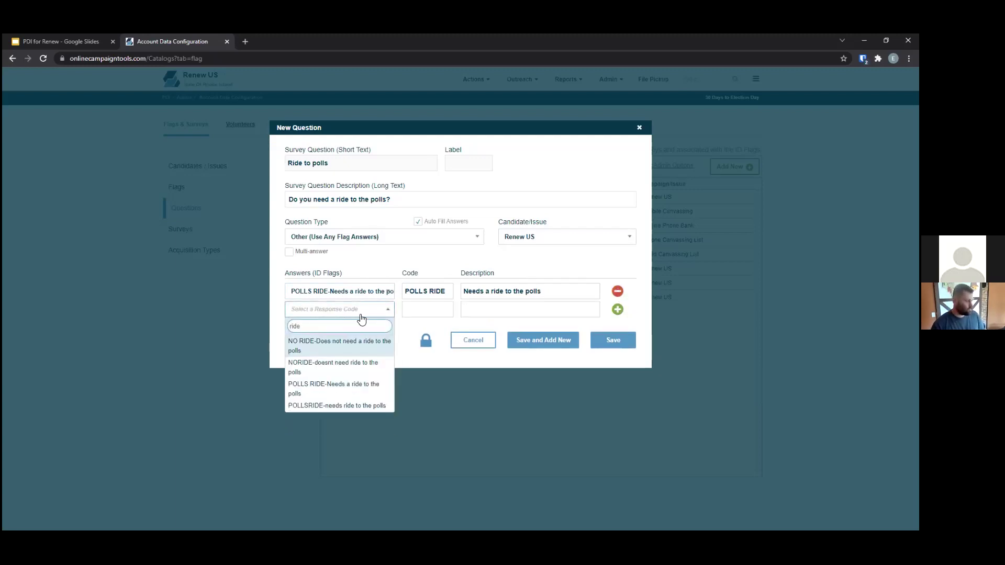
click(357, 347)
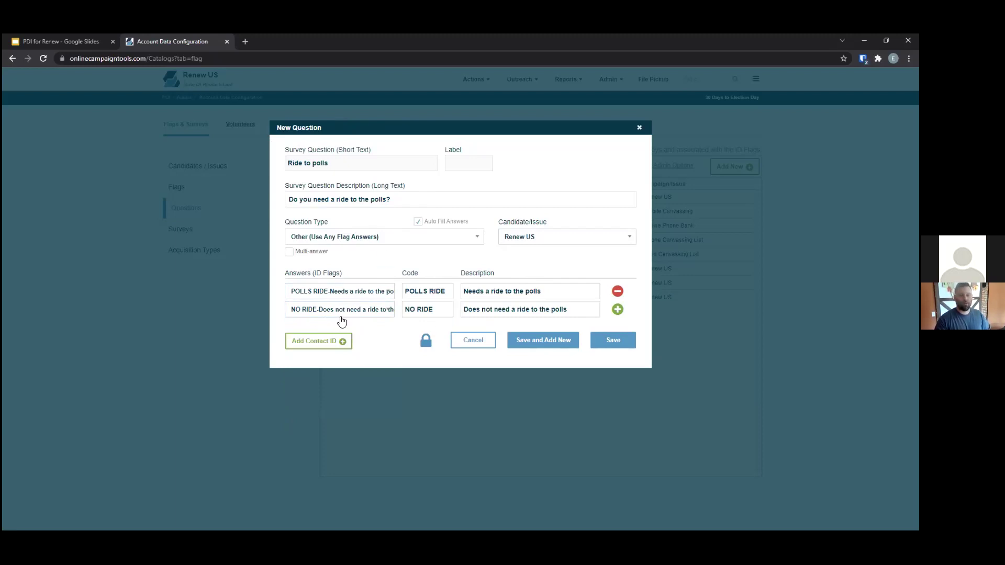
click(608, 341)
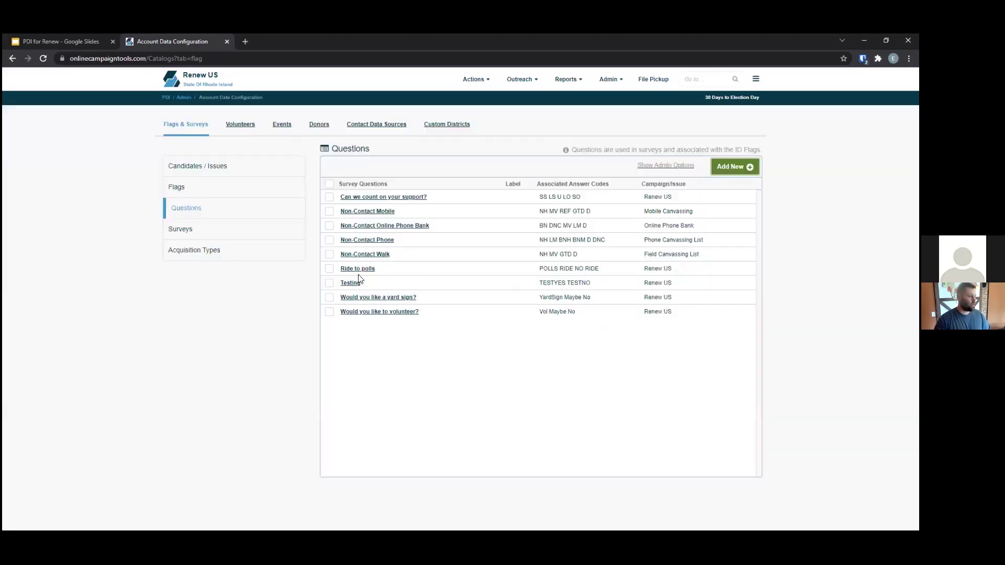
drag(375, 269, 330, 277)
click(542, 270)
drag(540, 268, 601, 275)
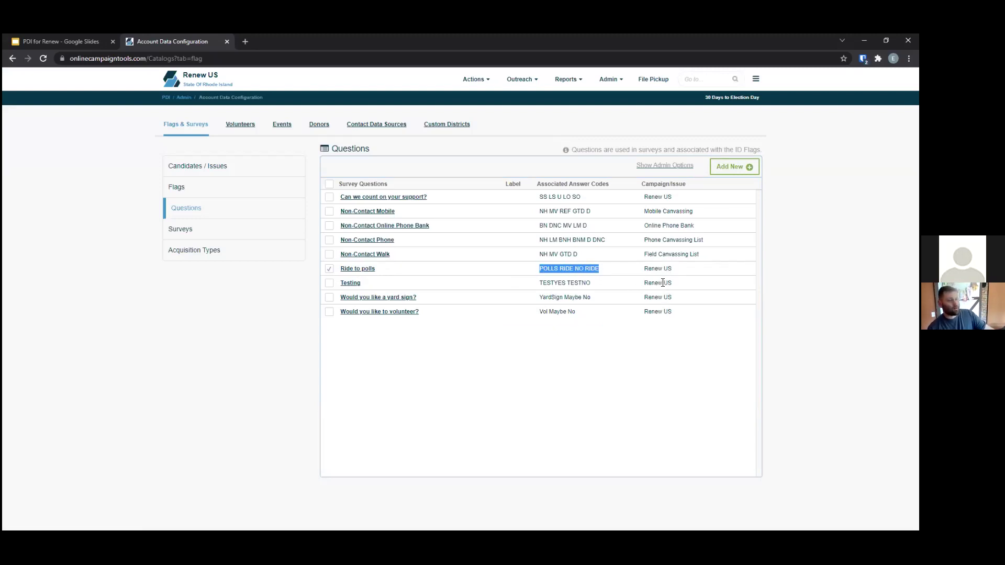
drag(674, 270, 646, 270)
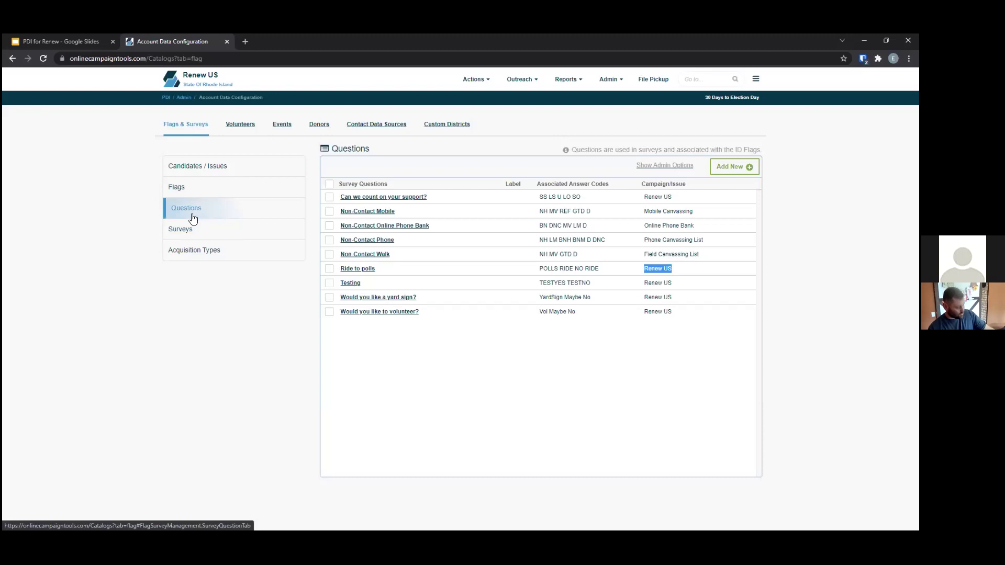
Step: Start a new Basic Survey named 'Evan basic example'
click(193, 235)
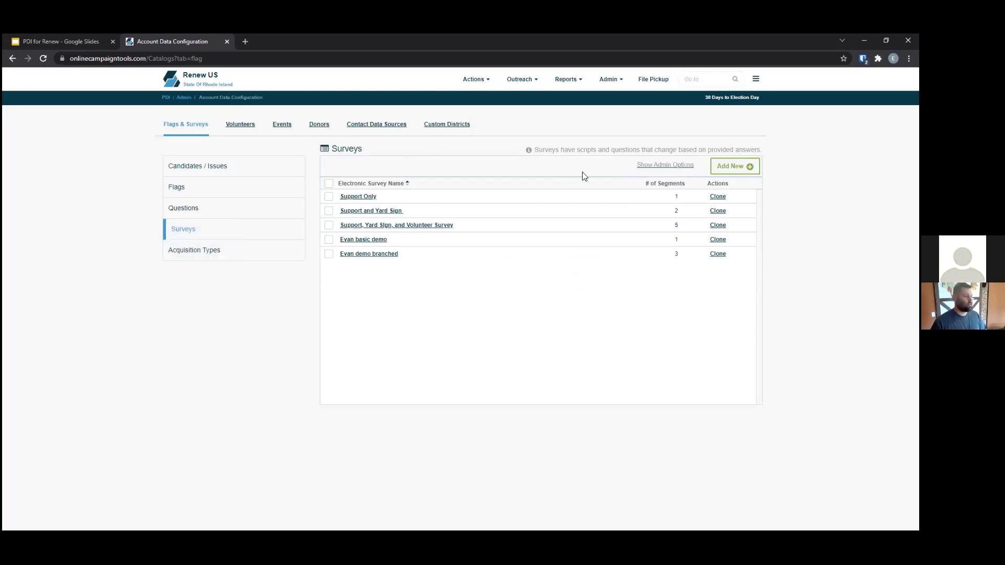
click(731, 166)
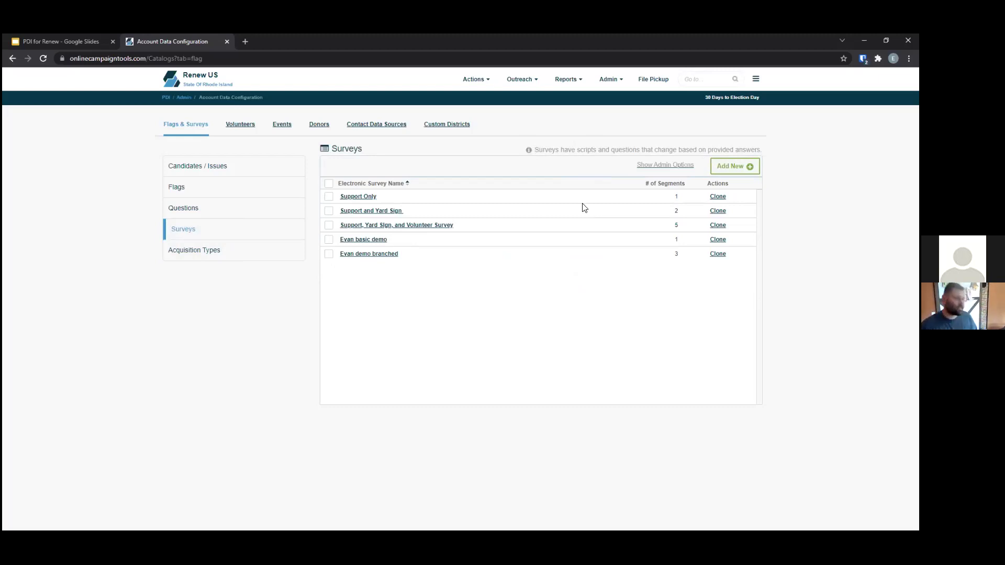
click(733, 173)
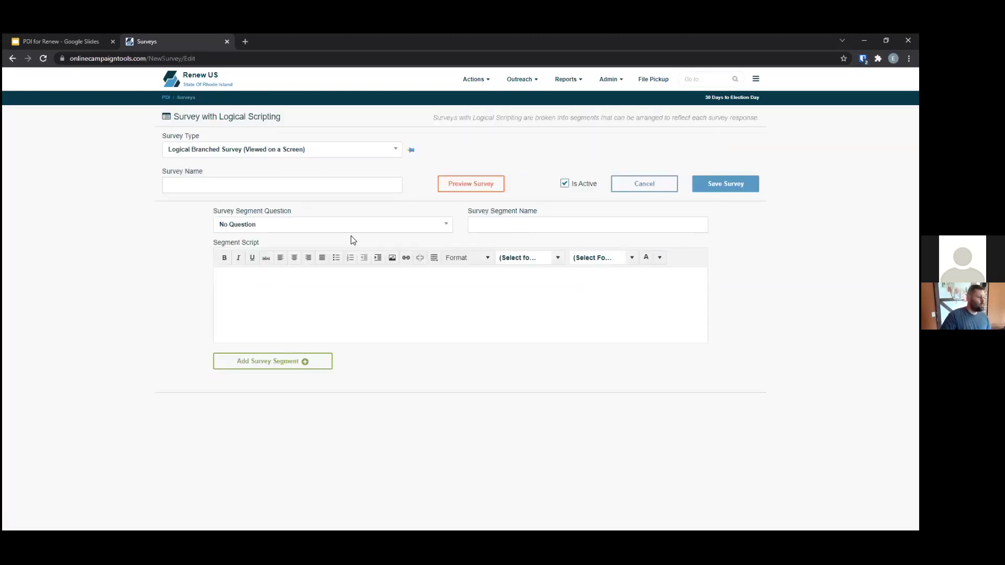
click(326, 152)
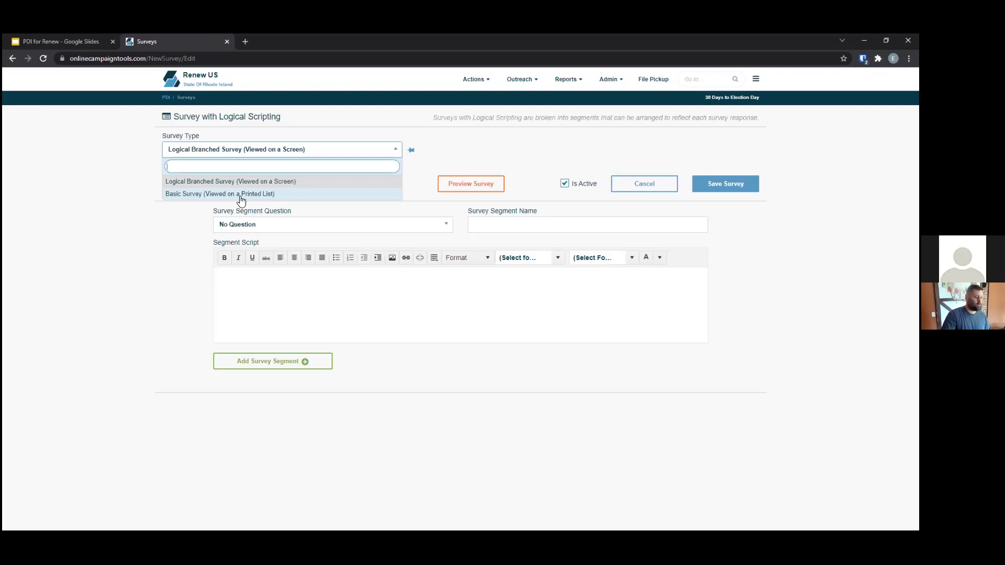
click(241, 198)
click(230, 183)
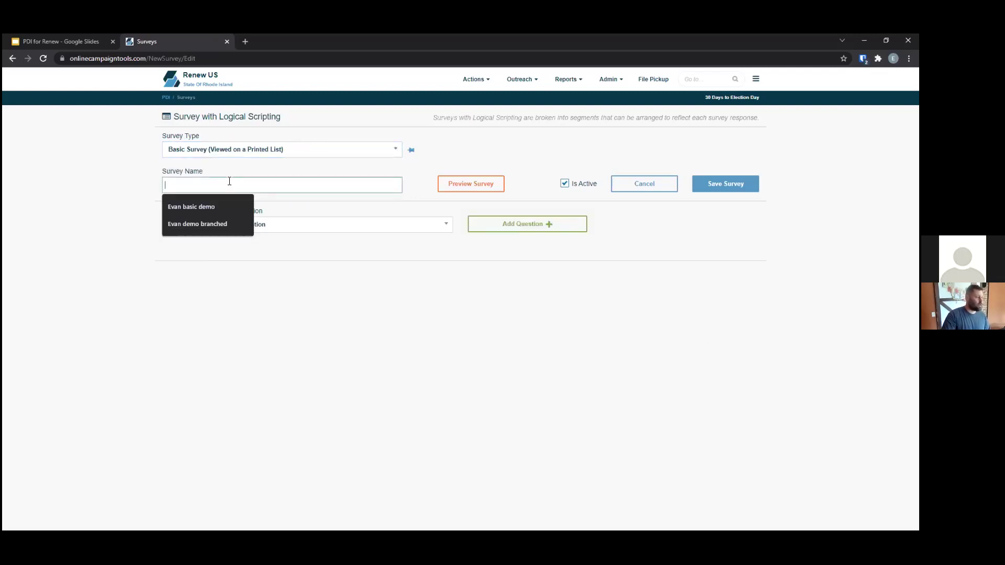
text(Evan demo)
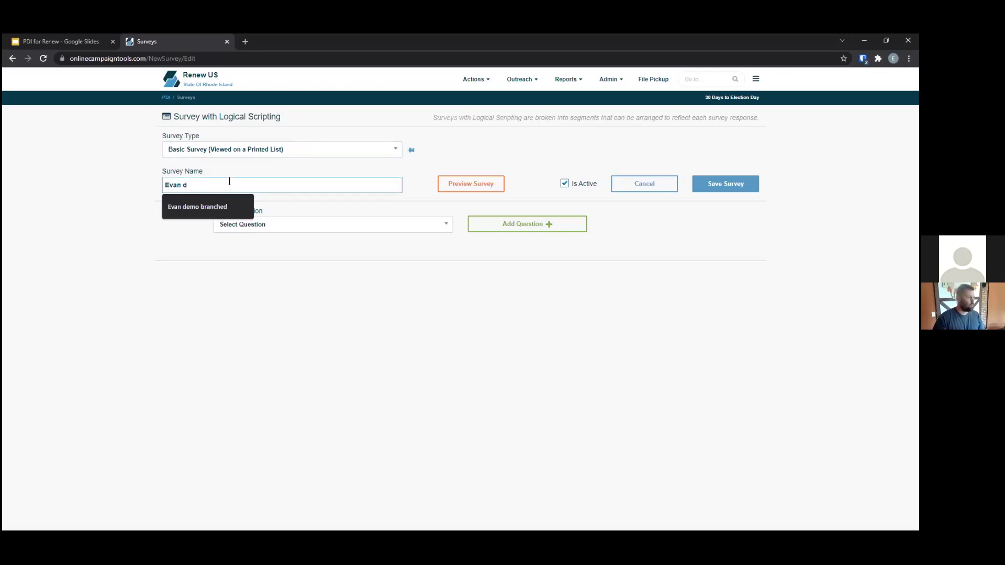
key(BackSpace)
text(basic)
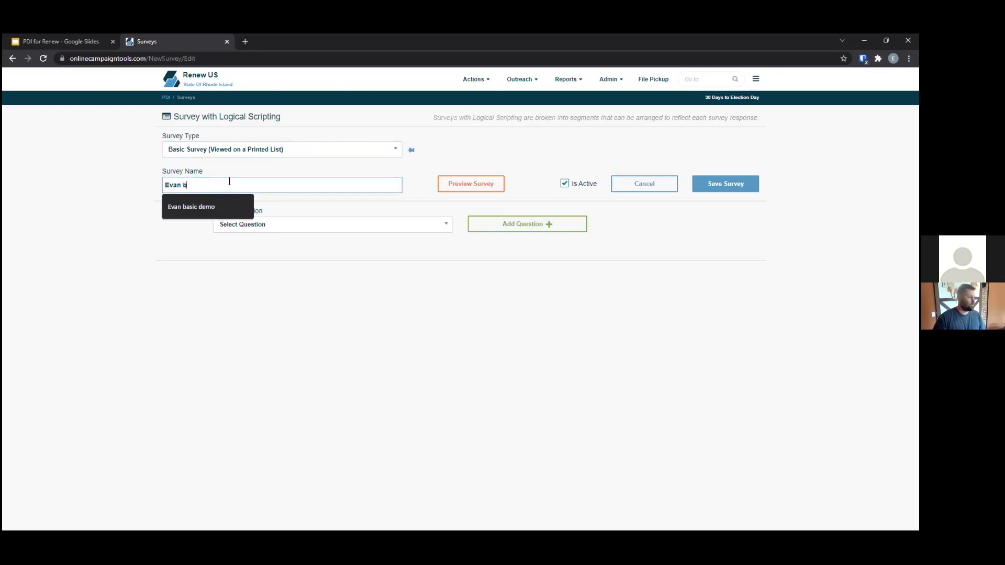
key(BackSpace)
text(basic exa)
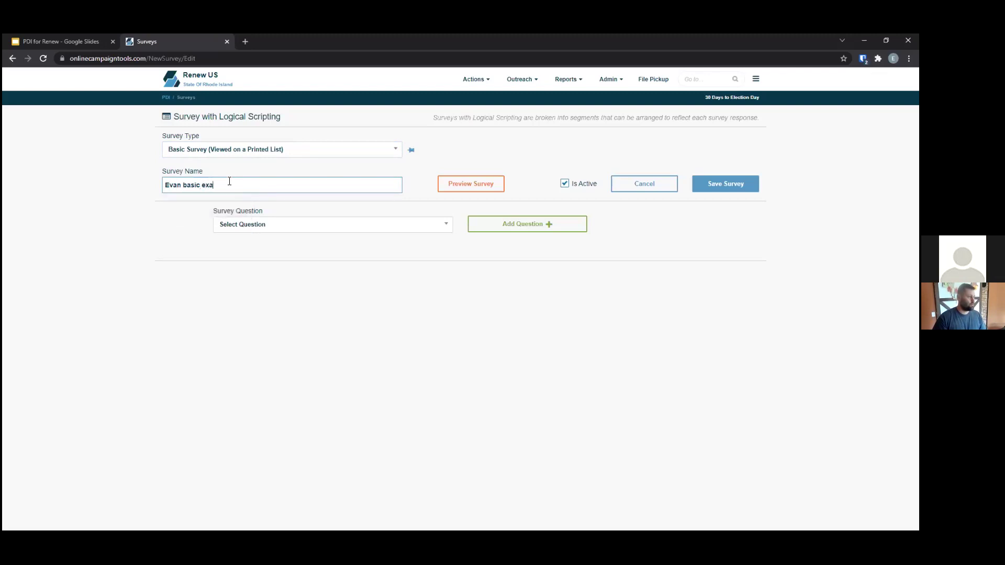
text(mple)
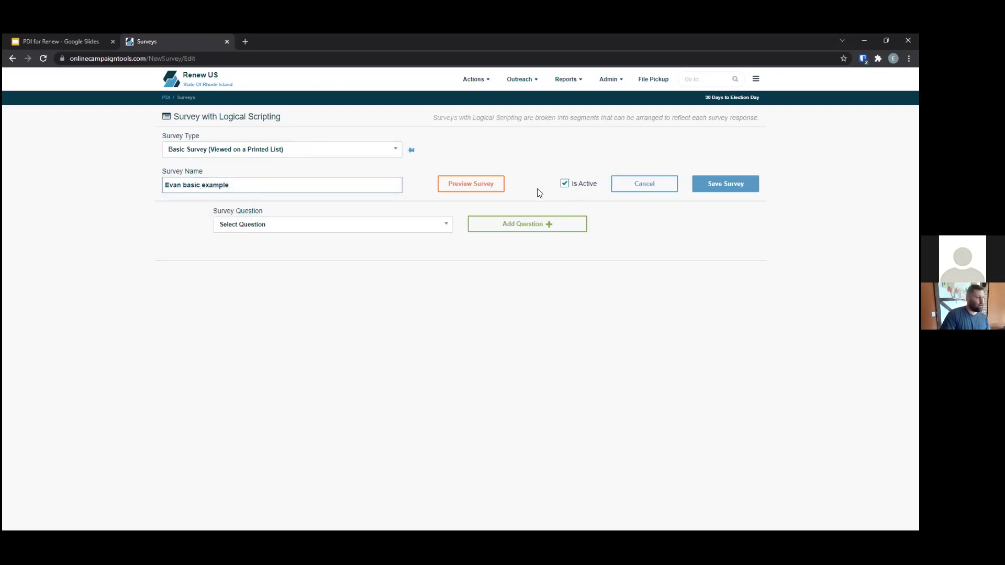
Step: Add Ride to polls and Can we count on your support?, then remove both to reorder them
click(388, 228)
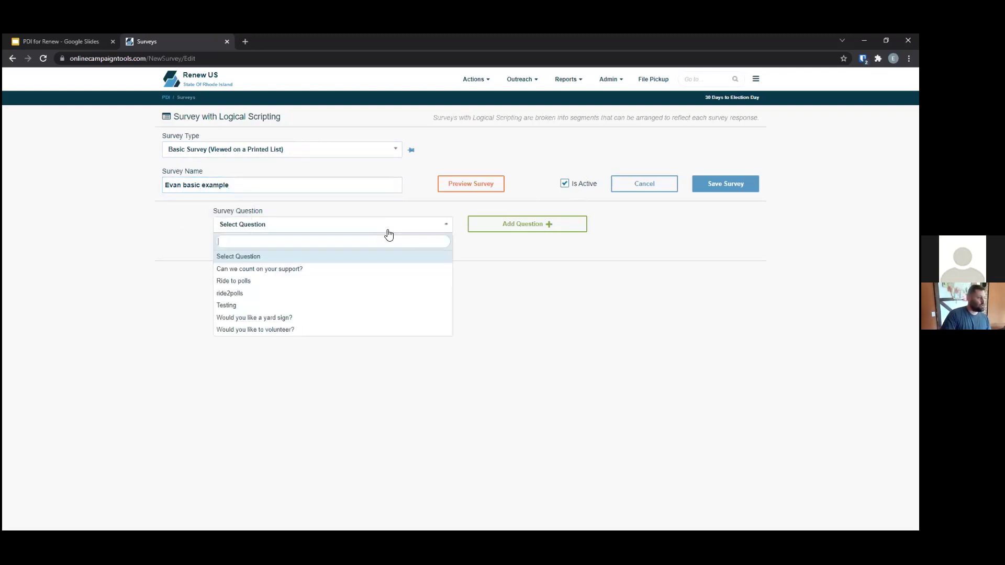
click(330, 285)
click(484, 224)
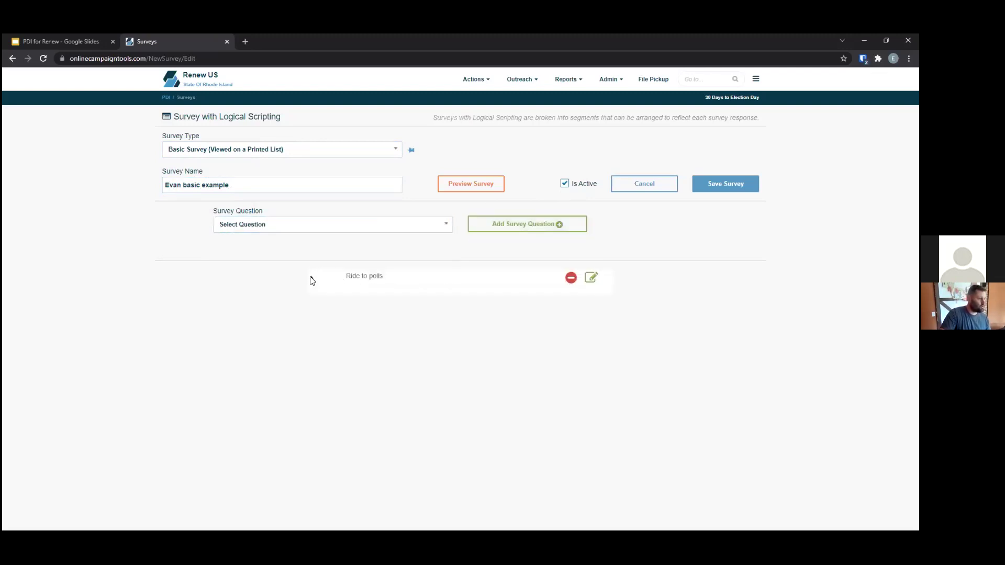
click(366, 224)
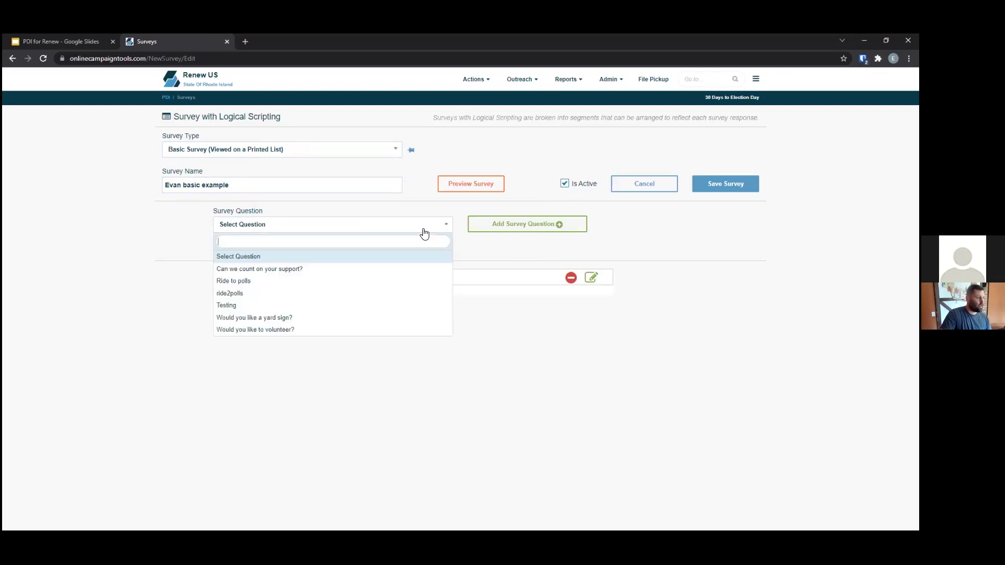
click(370, 270)
click(553, 230)
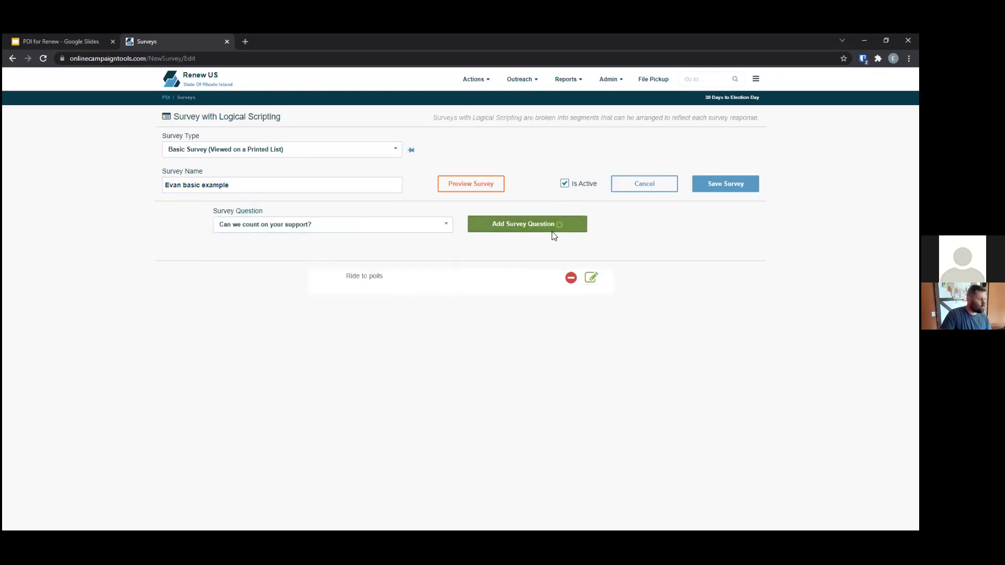
click(571, 279)
click(571, 279)
Step: Add Can we count on your support? first, then Ride to polls, and save the survey
click(403, 232)
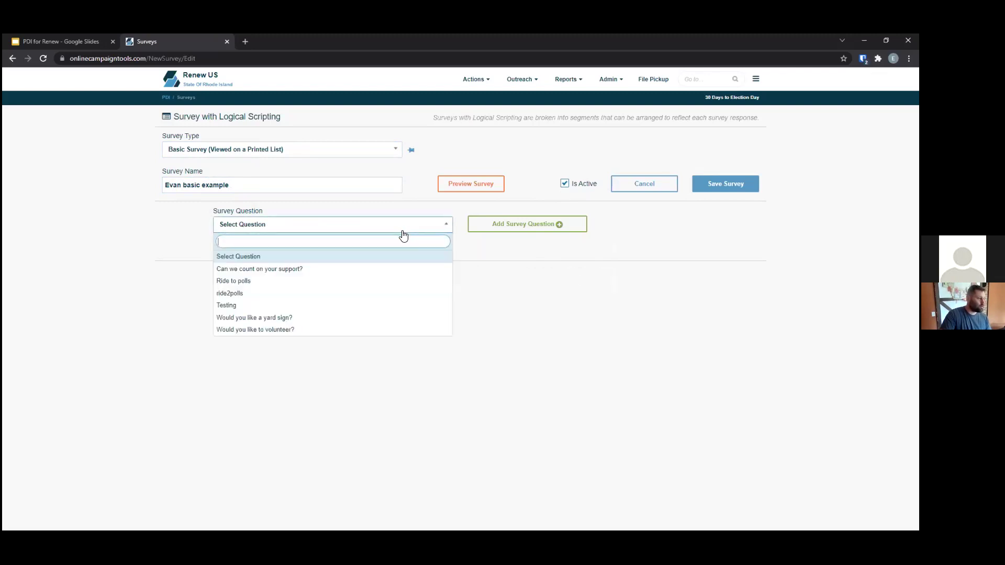
click(377, 269)
click(521, 229)
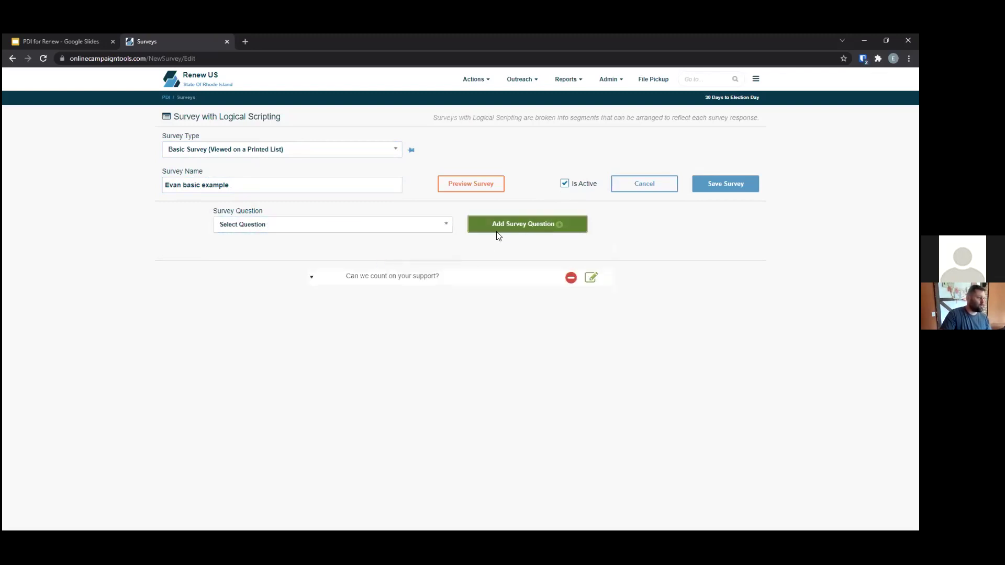
click(411, 231)
click(356, 281)
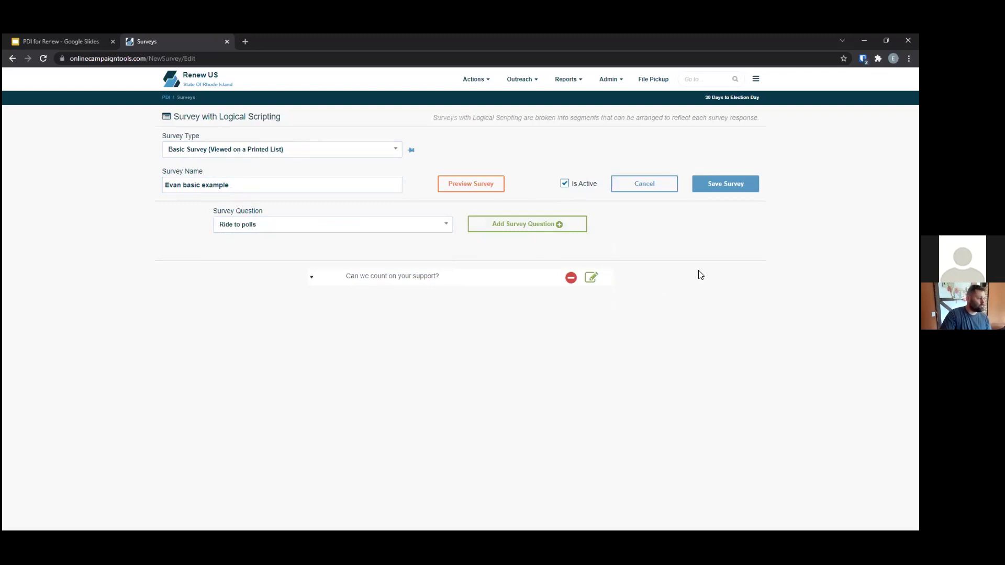
click(479, 225)
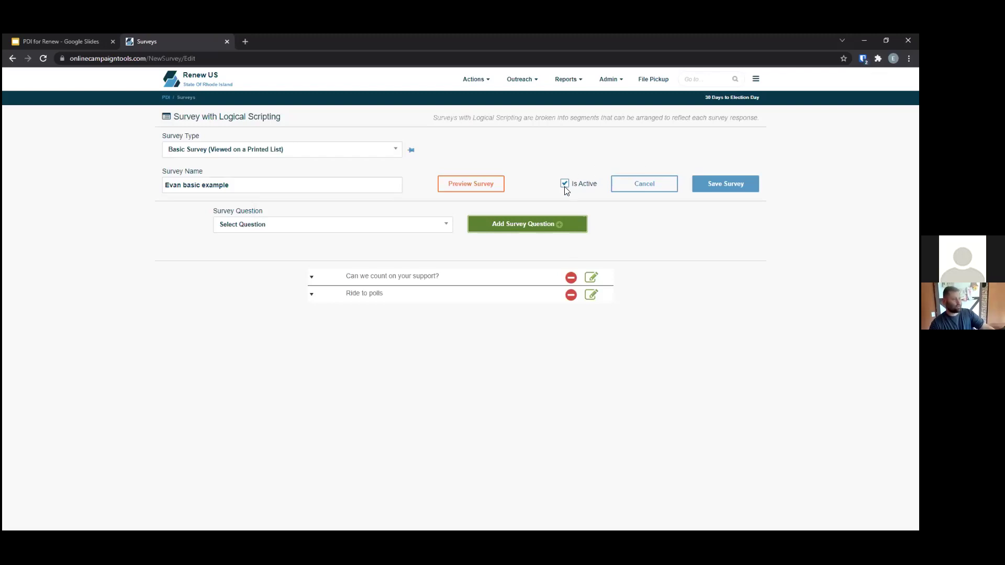
click(724, 183)
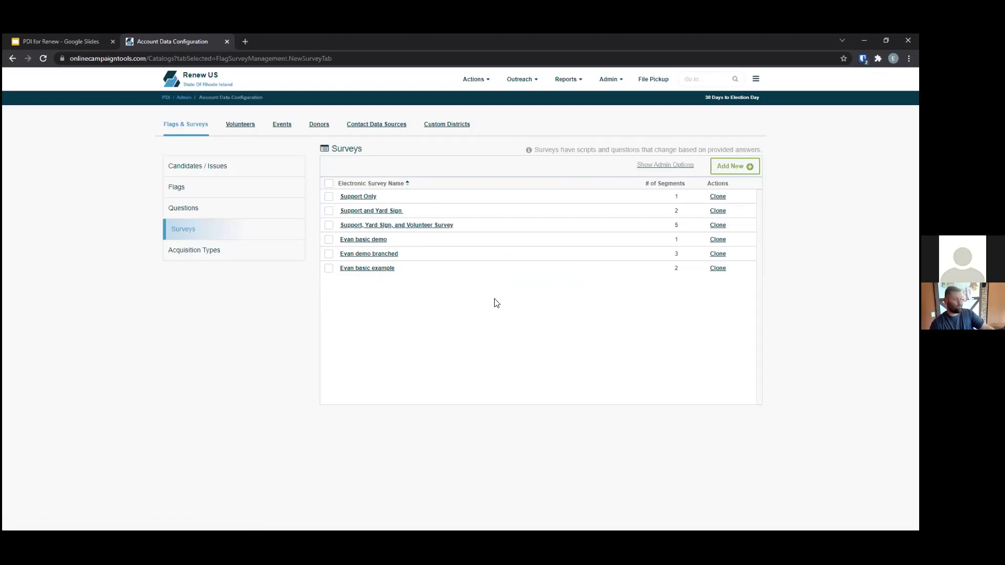
Step: Review the saved Evan basic example survey, leave it unchanged, and start a new Logical Branched survey
click(350, 274)
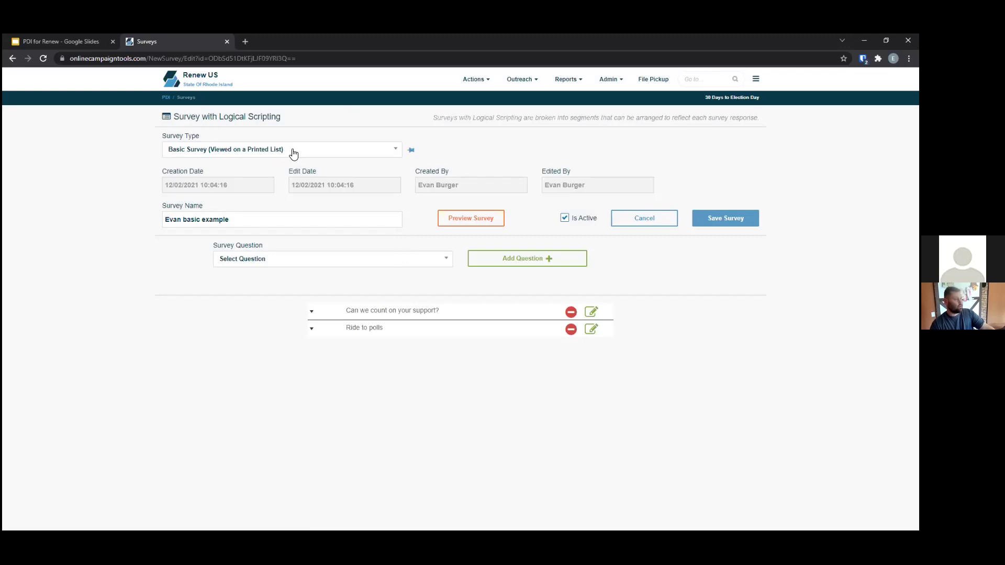
click(627, 231)
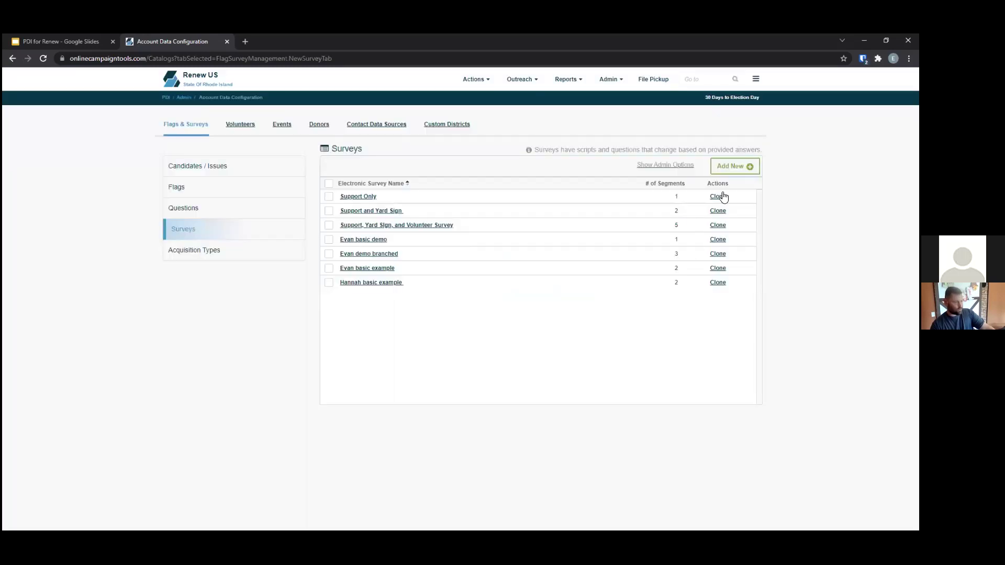
click(738, 167)
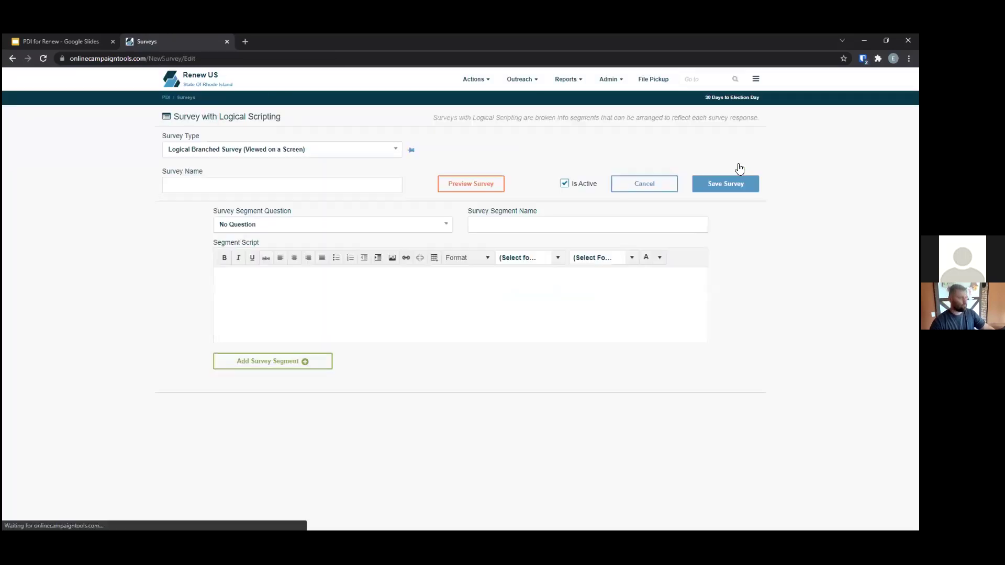
click(243, 181)
Step: Name the survey 'Evan branched example' and write the Intro greeting script for Renew US
text(Evan brance)
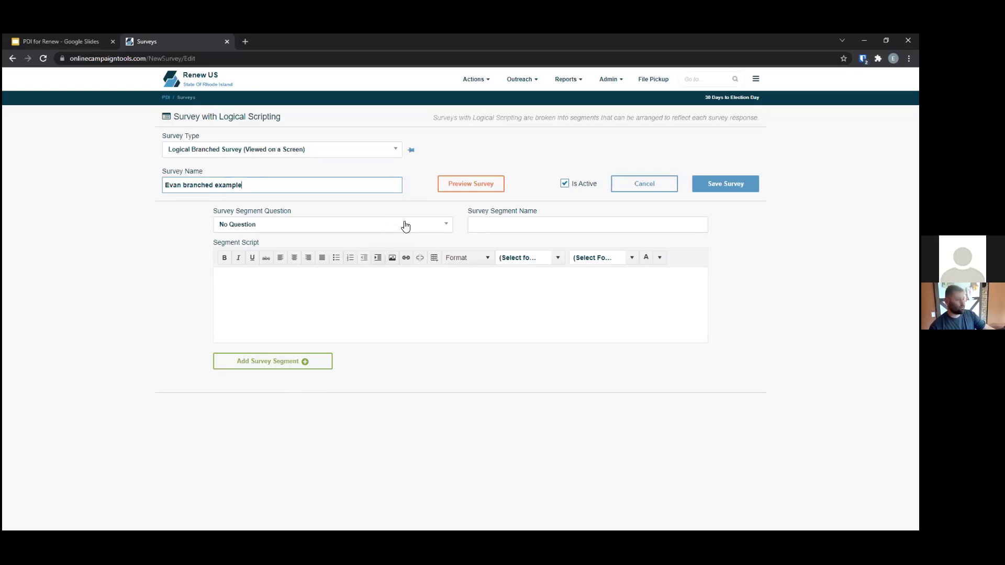
click(321, 283)
text(Hi )
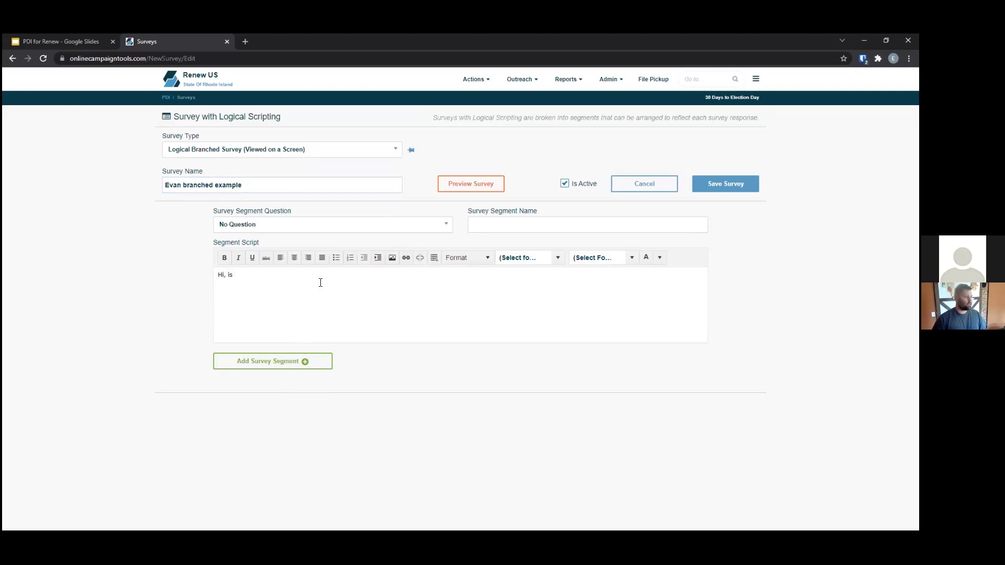
text( is {voter name} home?)
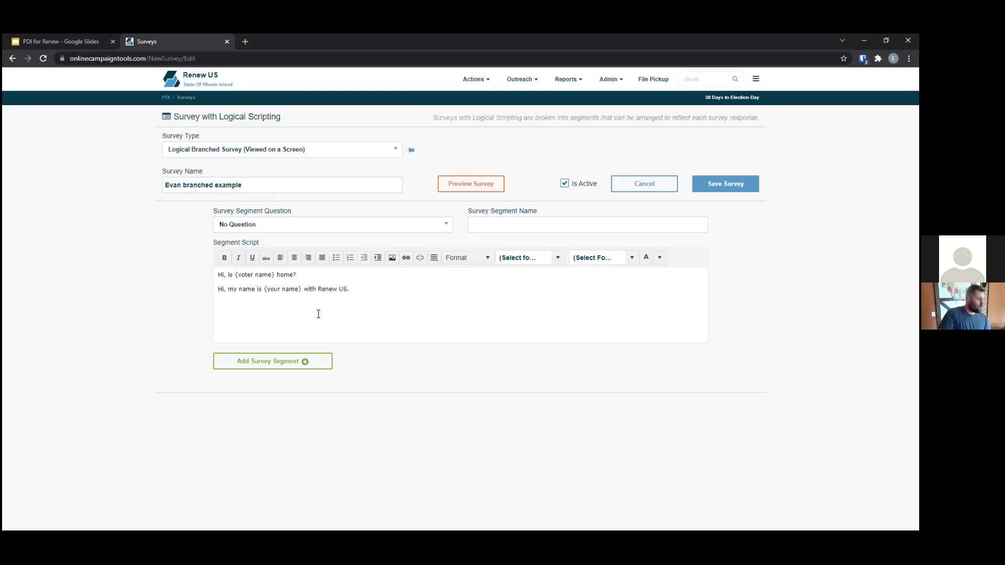
click(294, 364)
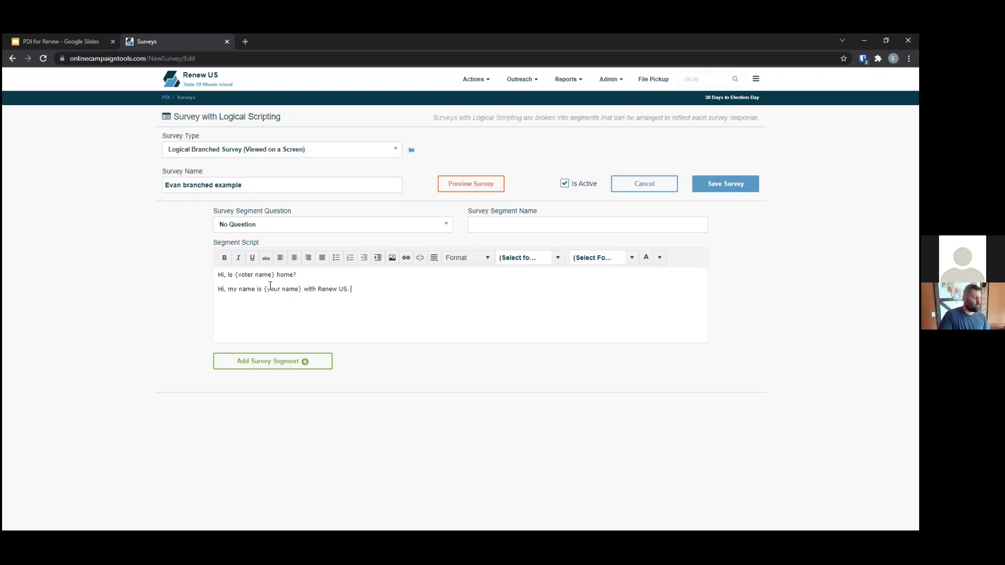
click(269, 358)
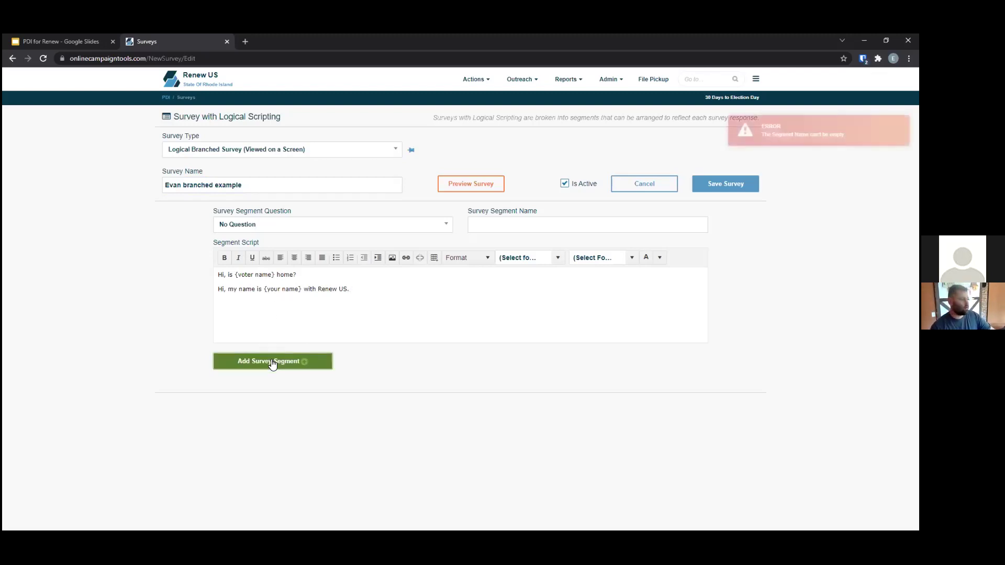
click(253, 228)
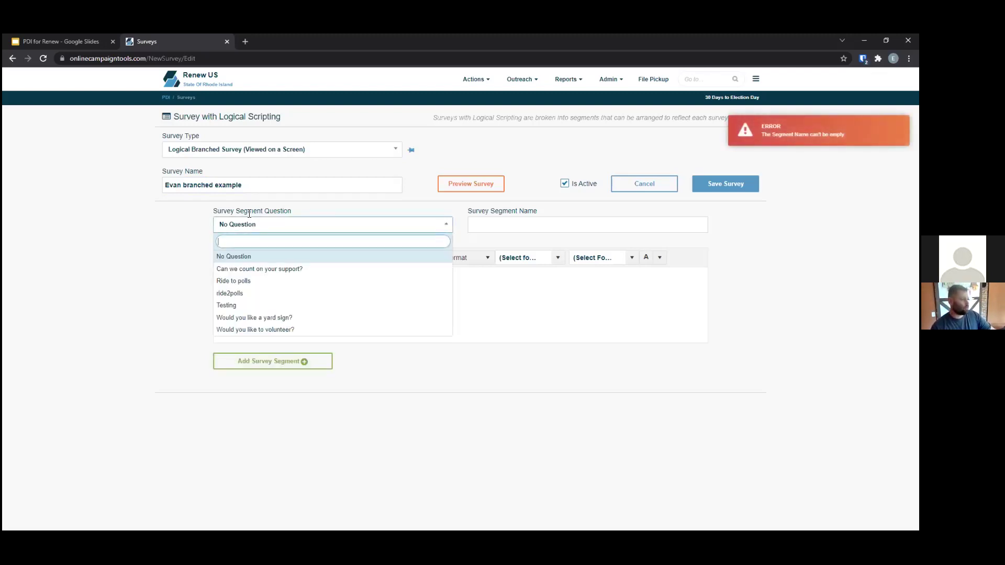
click(488, 223)
Step: Add the segment named Intro and expand it to check its script
text(I)
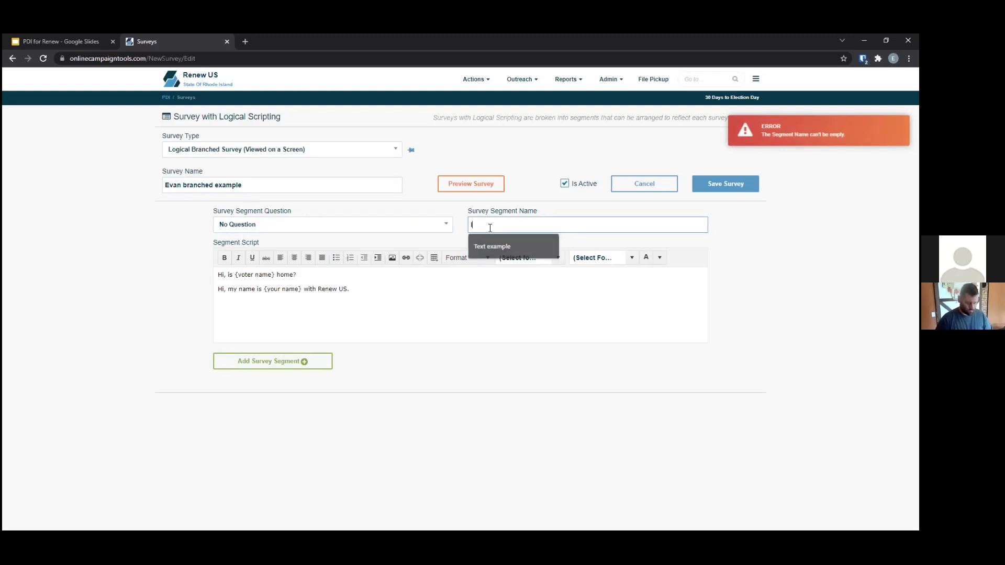
text(ntro)
click(273, 362)
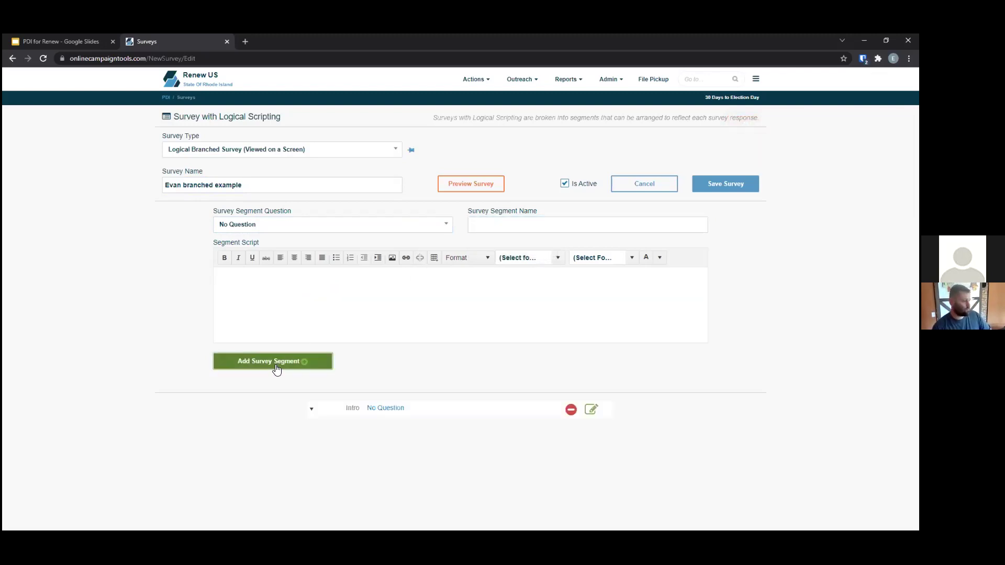
click(311, 408)
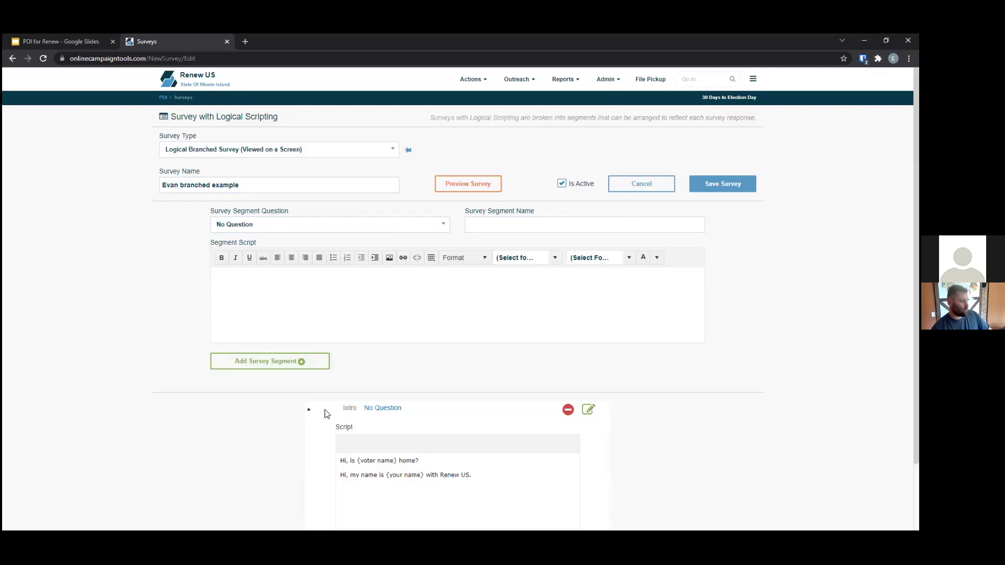
scroll(420, 377, down, 2)
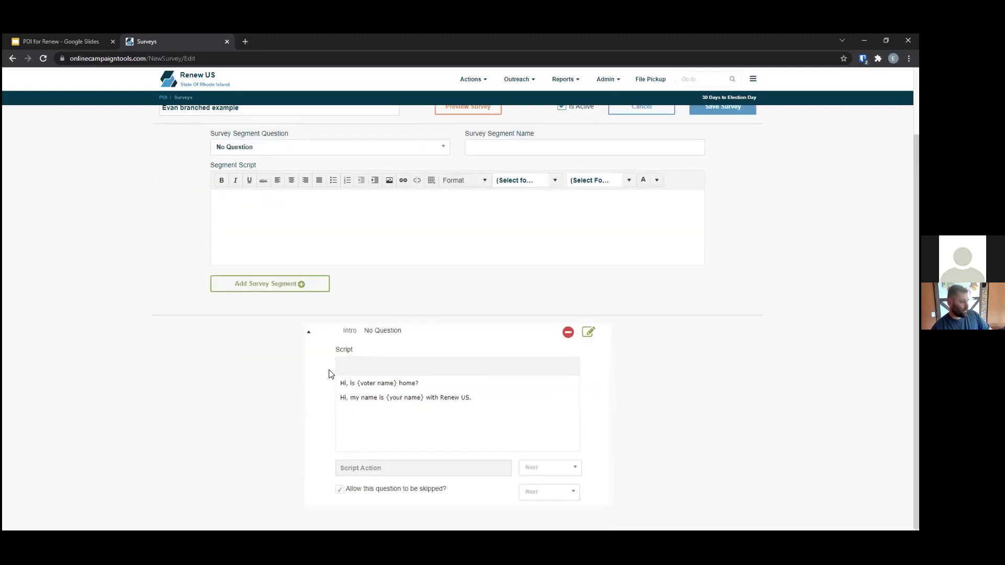
click(308, 336)
click(308, 410)
scroll(518, 435, down, 1)
scroll(518, 435, up, 1)
Step: Add 'Can we count on your support?' as the next segment and expand its answers
click(442, 226)
click(381, 270)
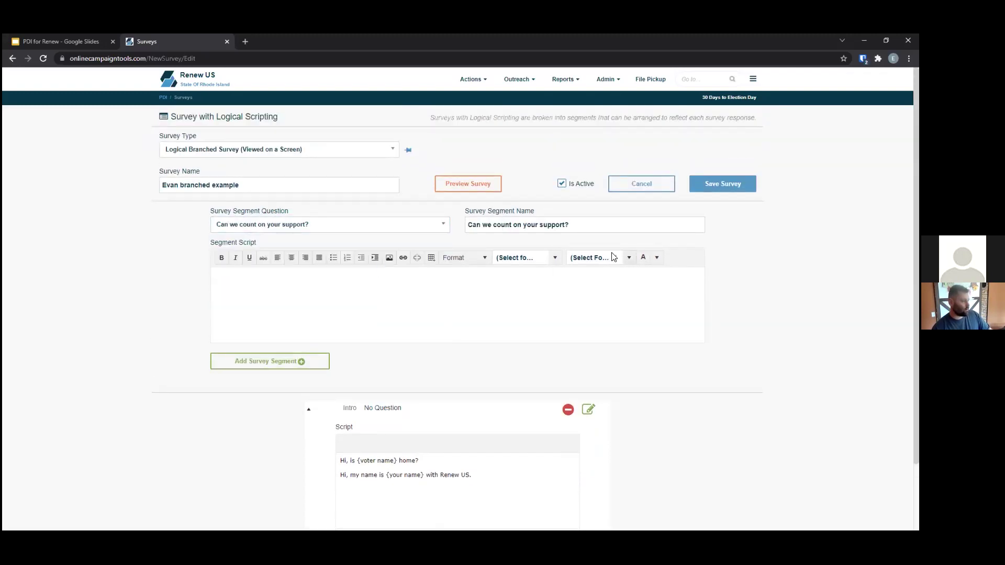
click(304, 372)
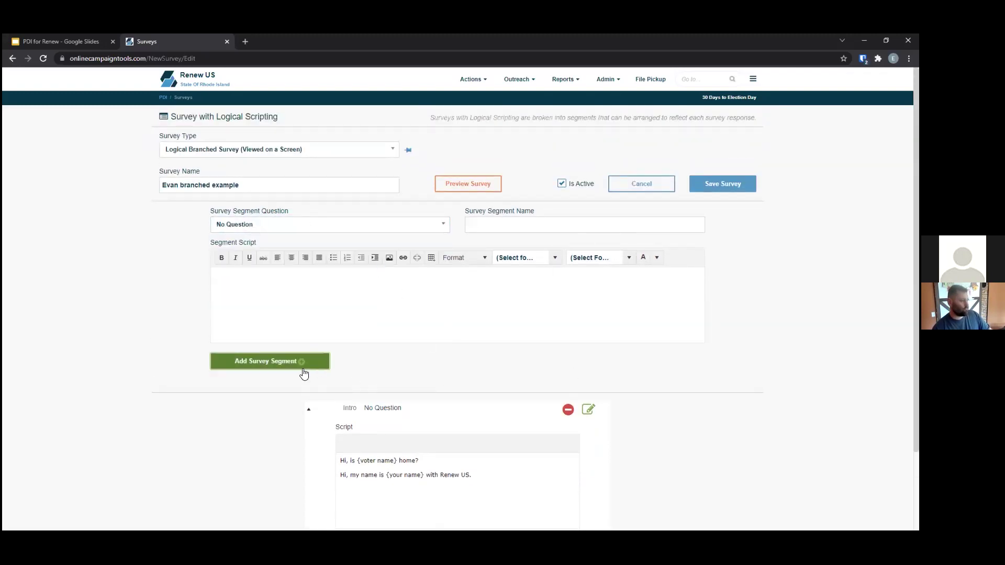
scroll(480, 288, down, 2)
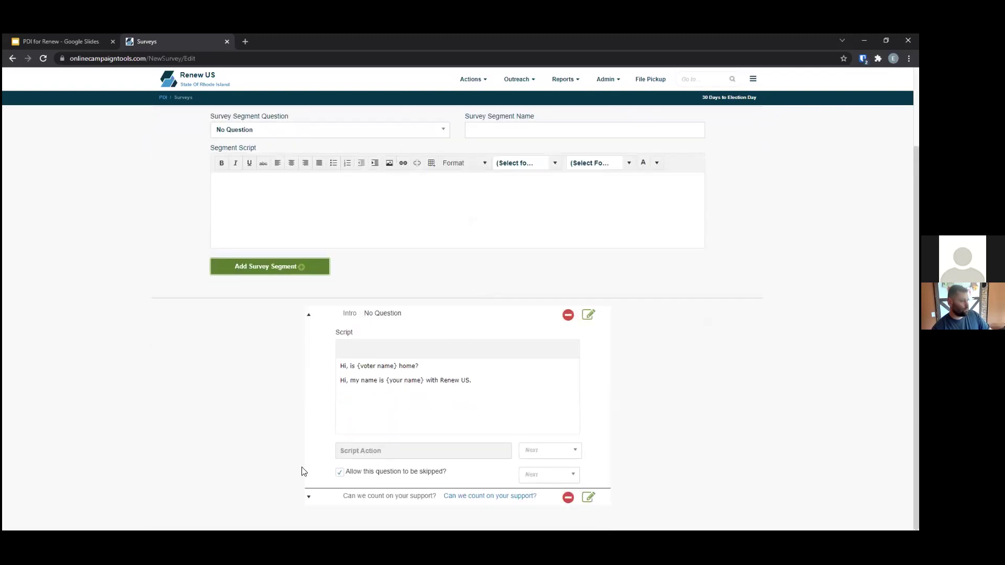
click(309, 497)
click(309, 497)
click(309, 499)
scroll(602, 400, down, 5)
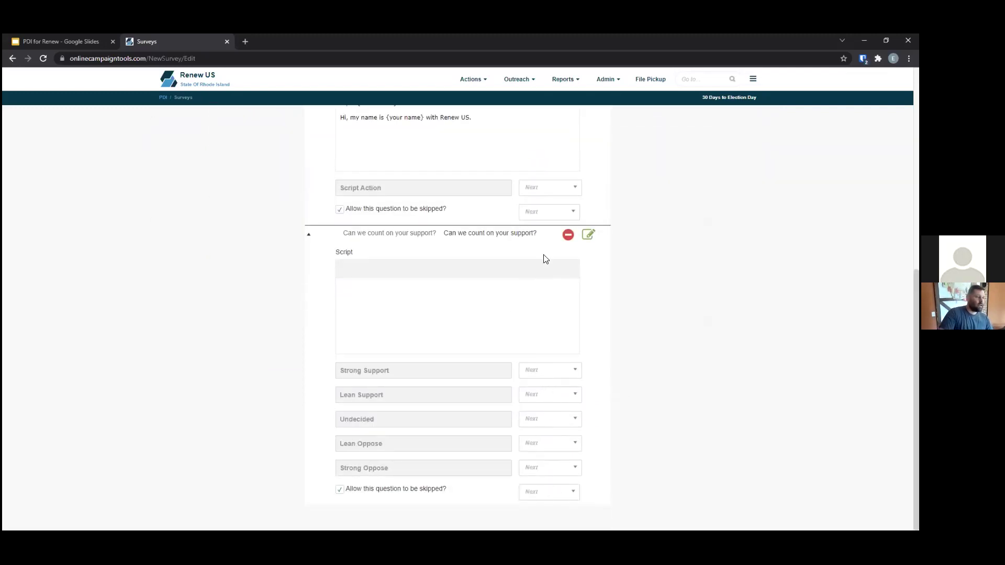
scroll(539, 195, up, 3)
scroll(532, 250, up, 1)
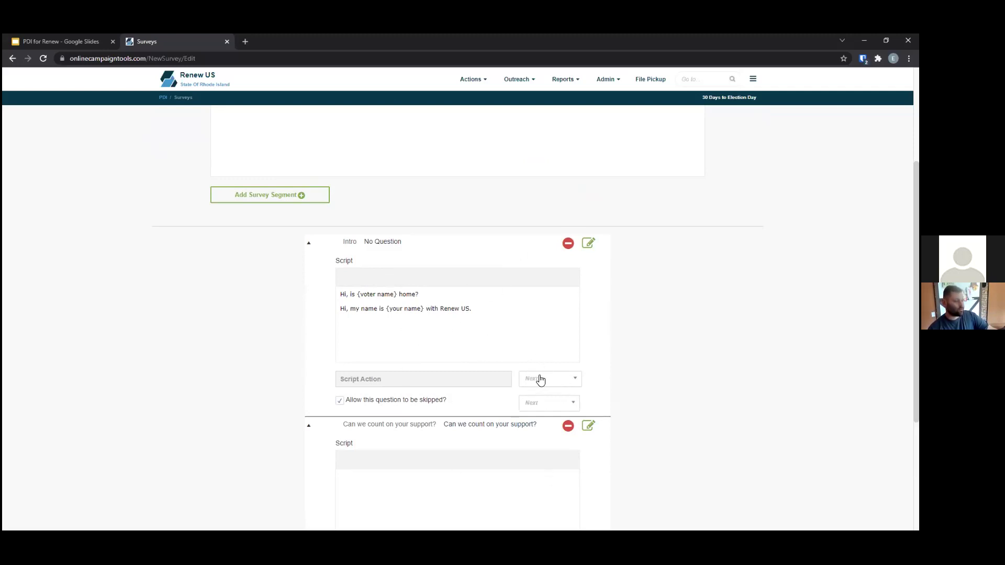
Step: Route both Intro script actions to the support question and uncheck Allow skip
click(544, 381)
click(548, 446)
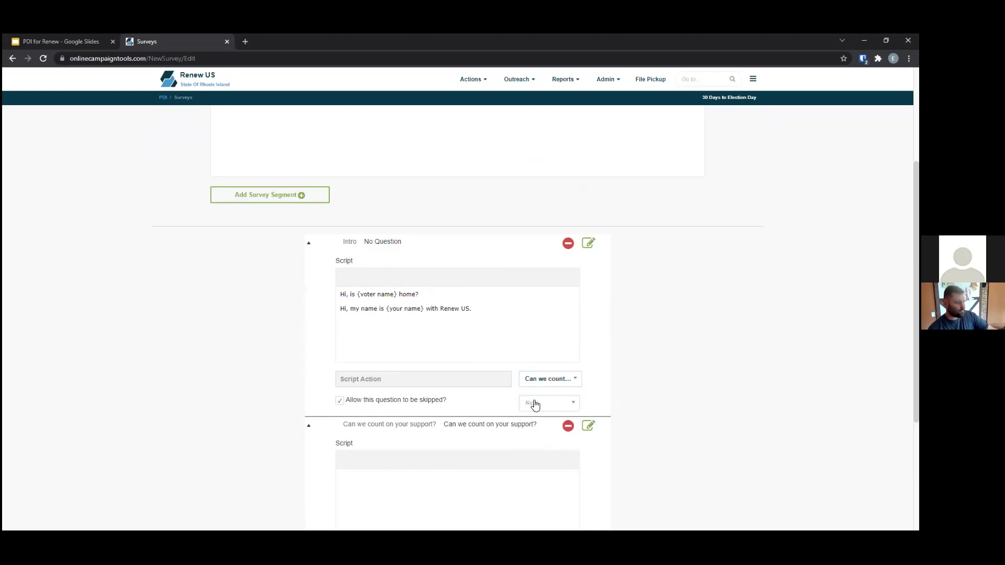
click(536, 403)
click(538, 472)
click(339, 401)
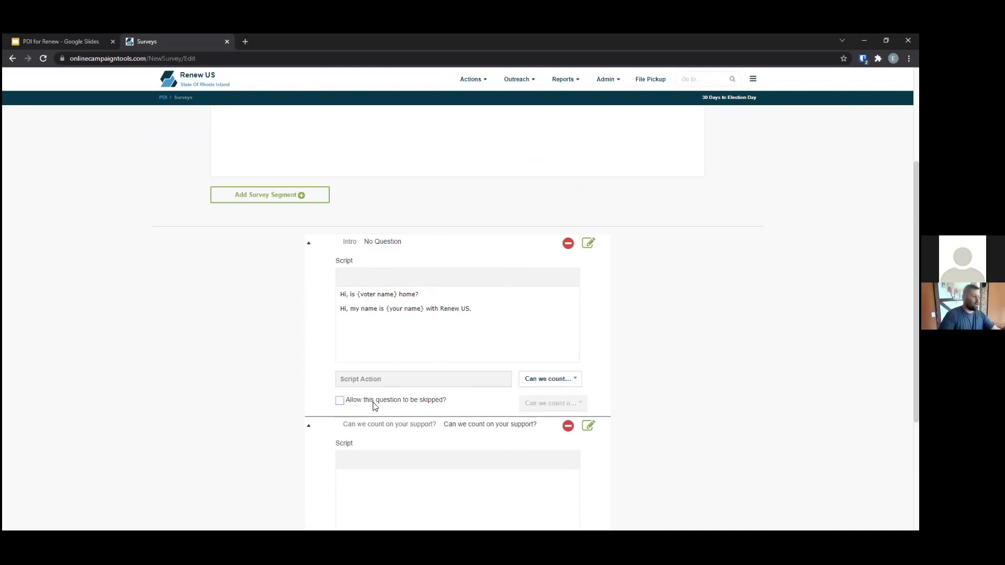
scroll(532, 413, down, 3)
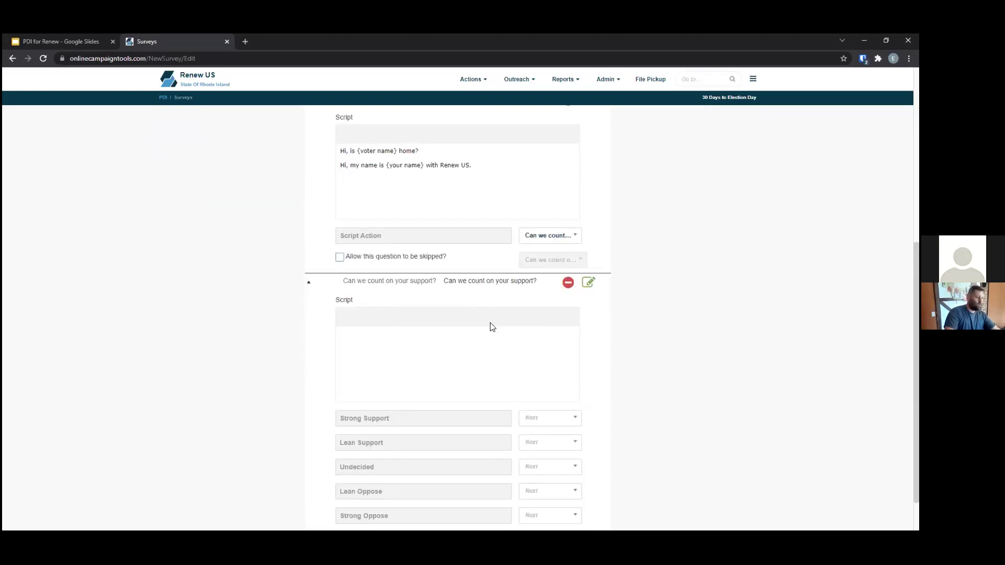
scroll(481, 327, down, 1)
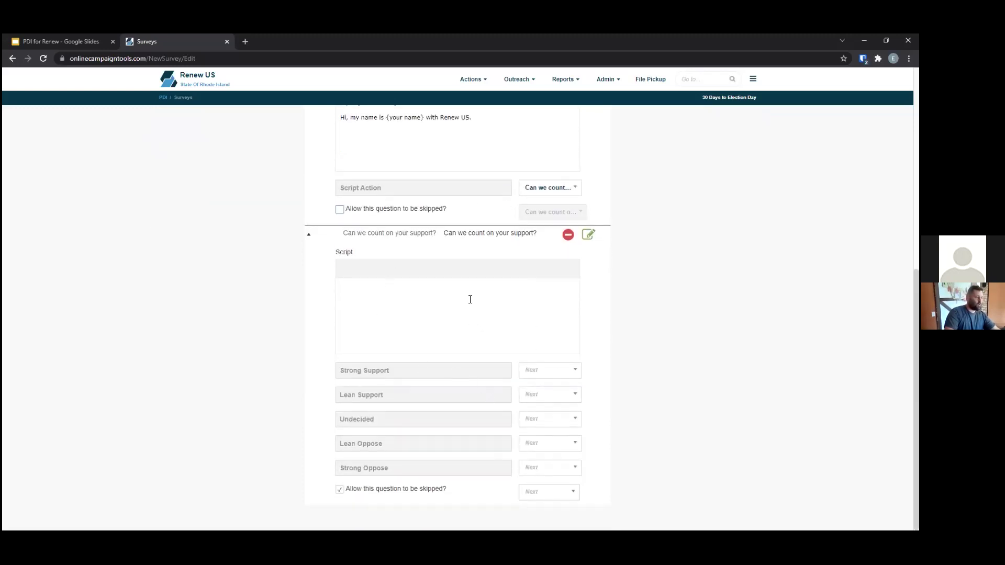
scroll(471, 299, up, 7)
click(288, 228)
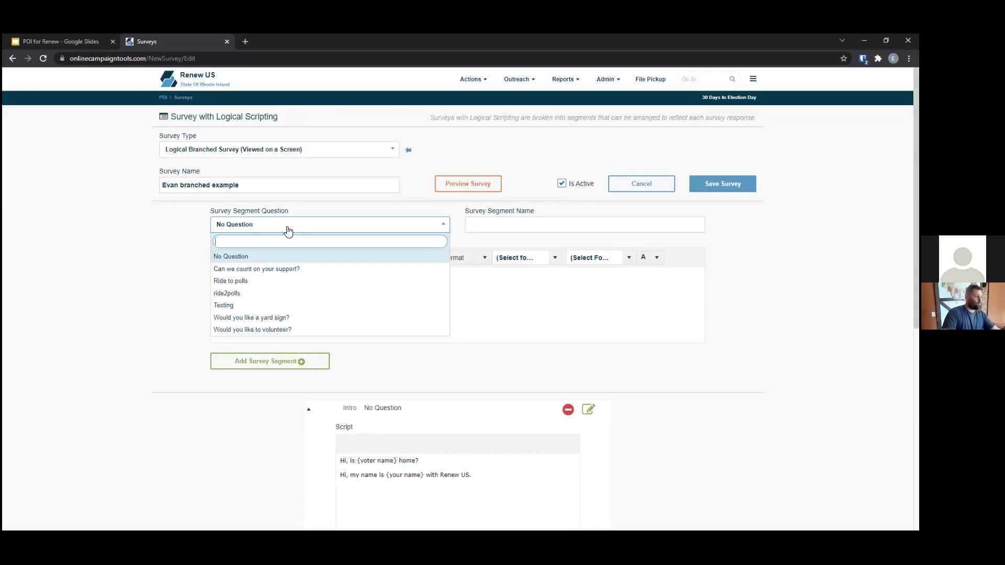
Step: Add Ride to polls as a new survey segment after the support question and expand it
click(281, 281)
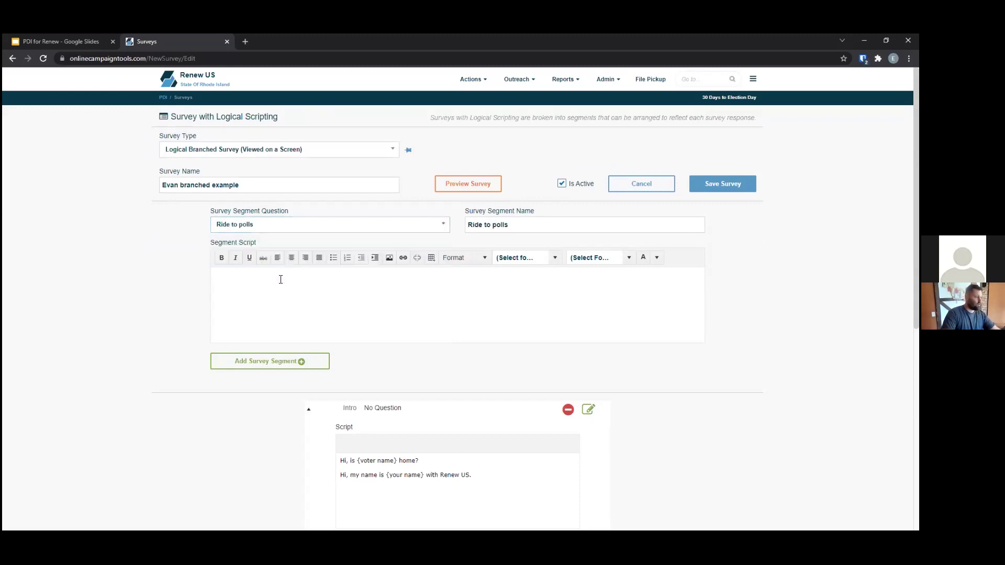
click(287, 362)
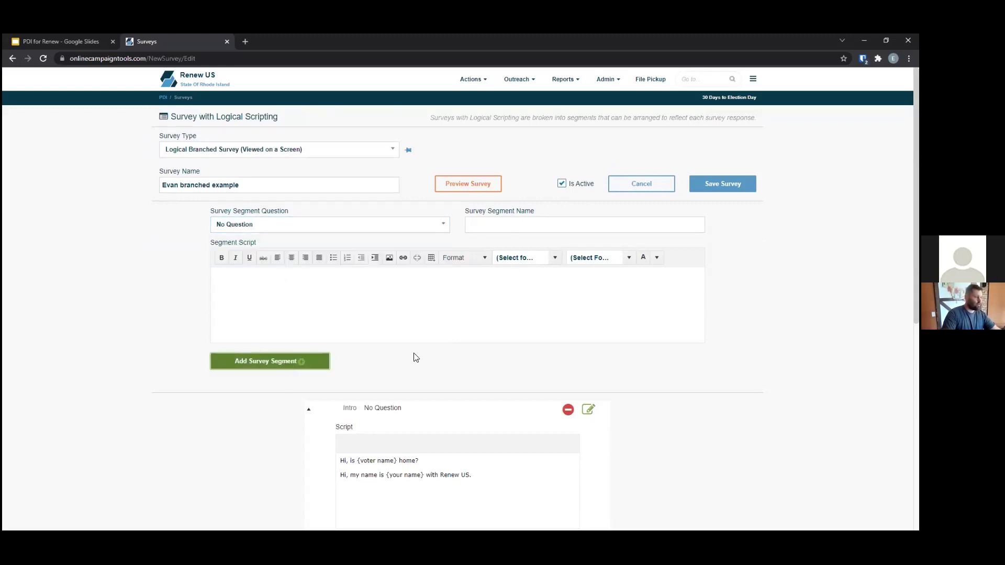
scroll(534, 382, down, 7)
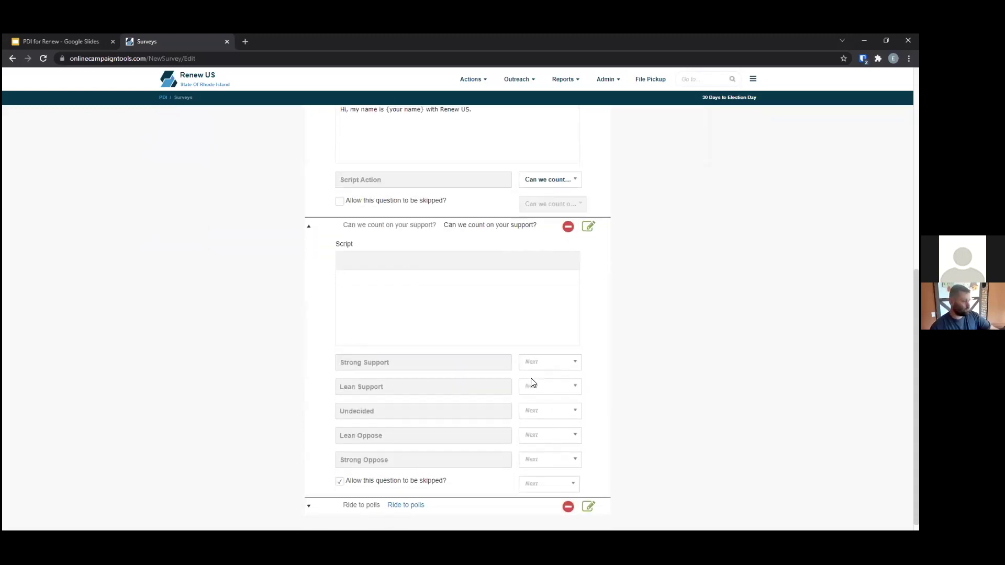
click(308, 500)
scroll(516, 473, up, 5)
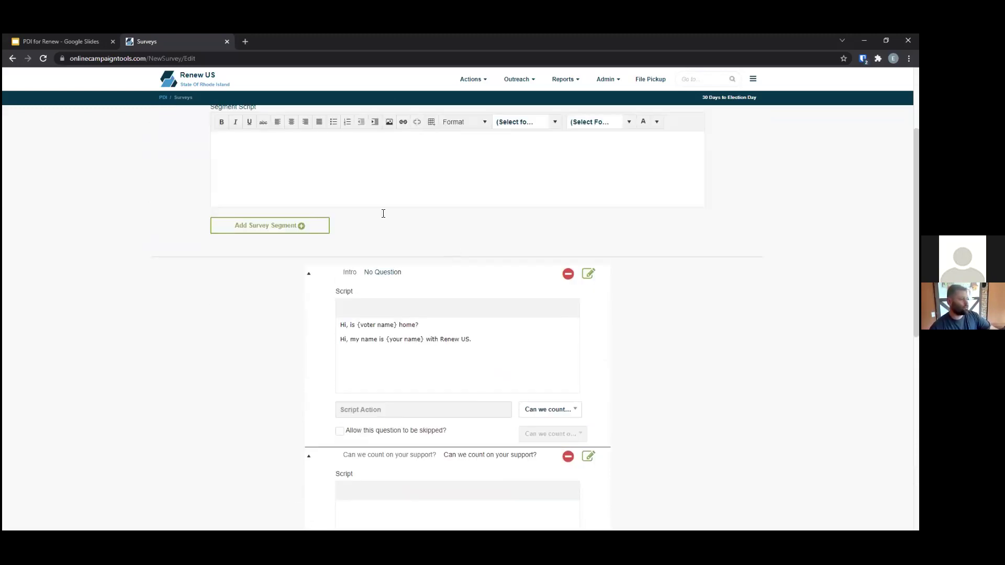
scroll(424, 438, down, 5)
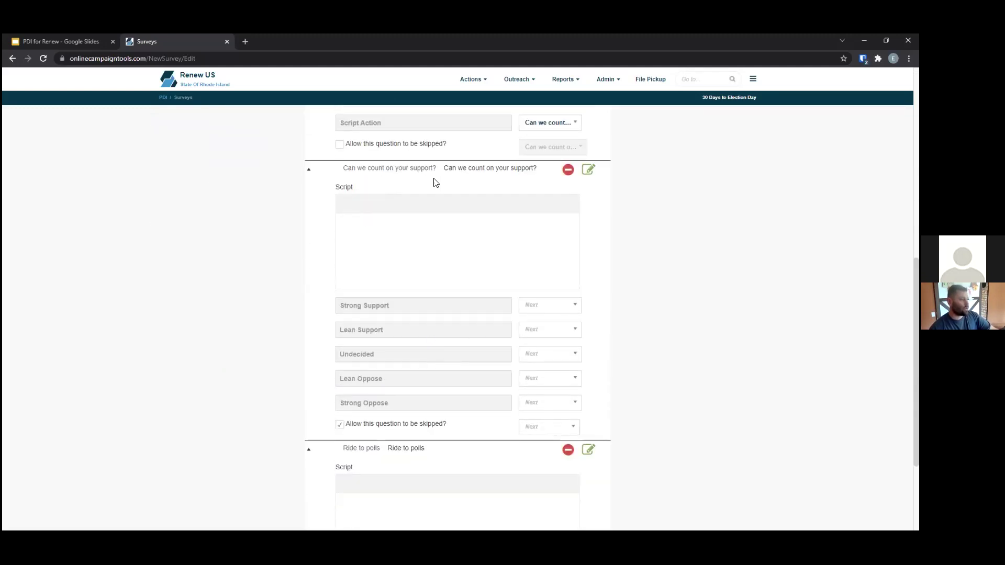
Step: Send Strong Support and Lean Support answers to the Ride to polls segment
click(573, 309)
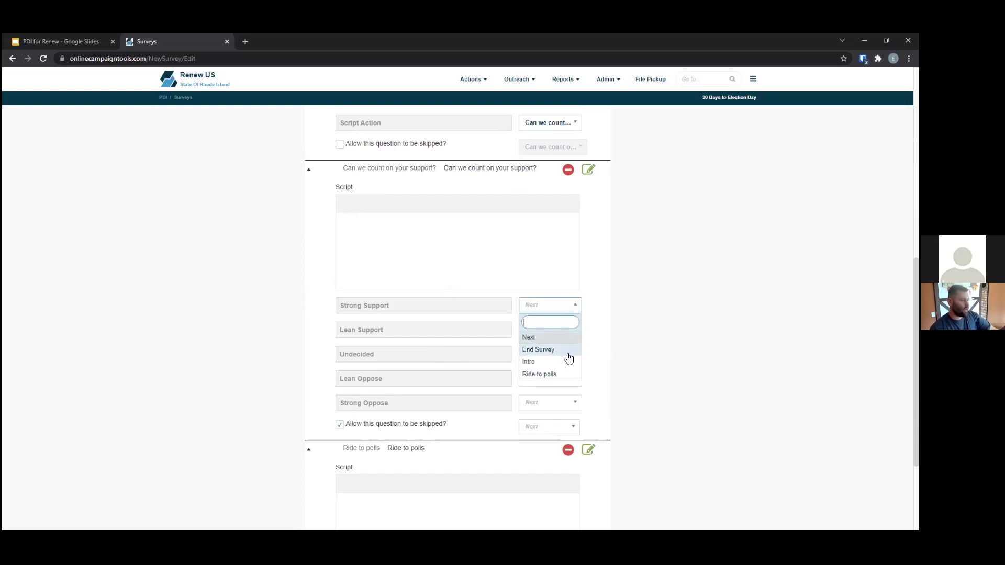
click(563, 376)
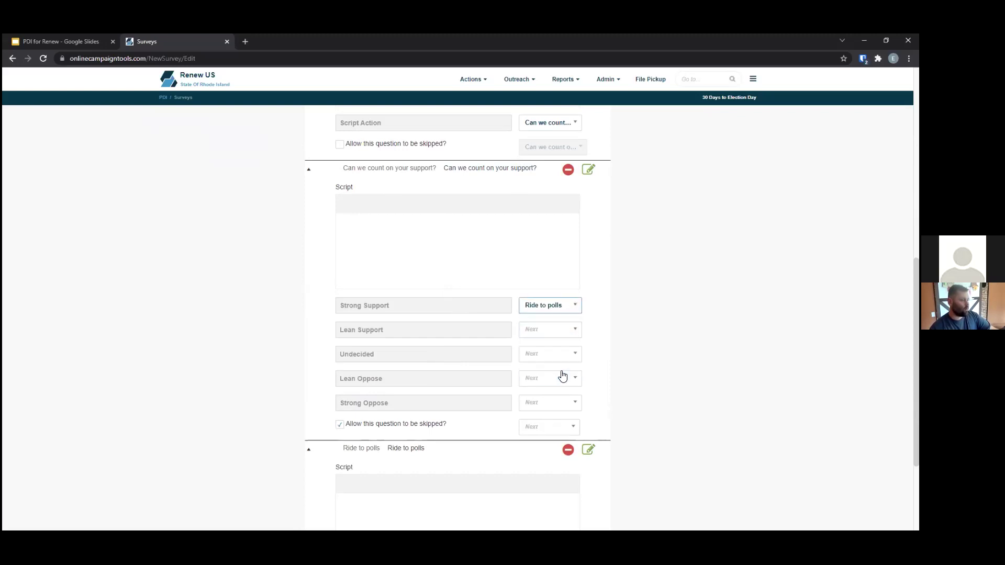
click(571, 337)
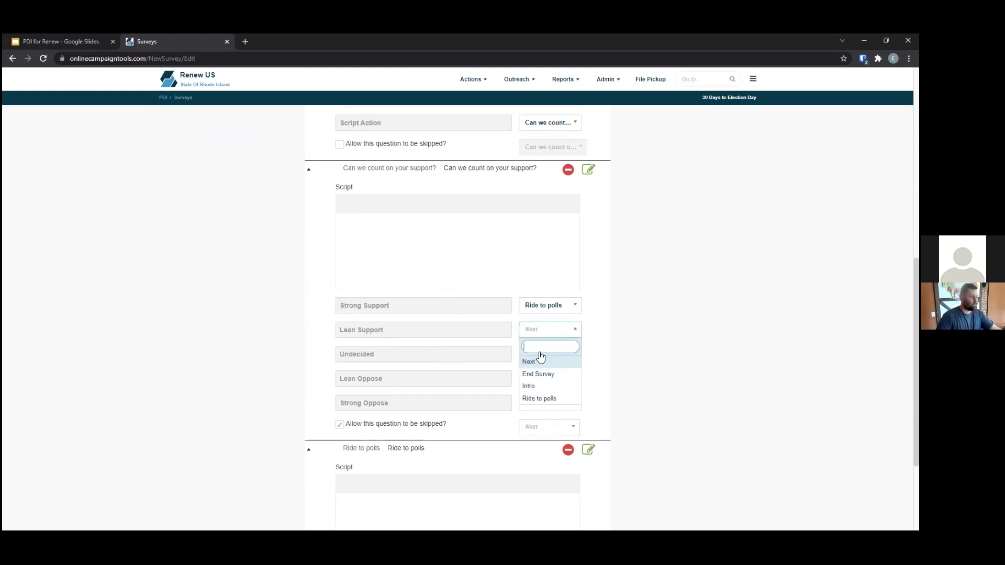
click(544, 400)
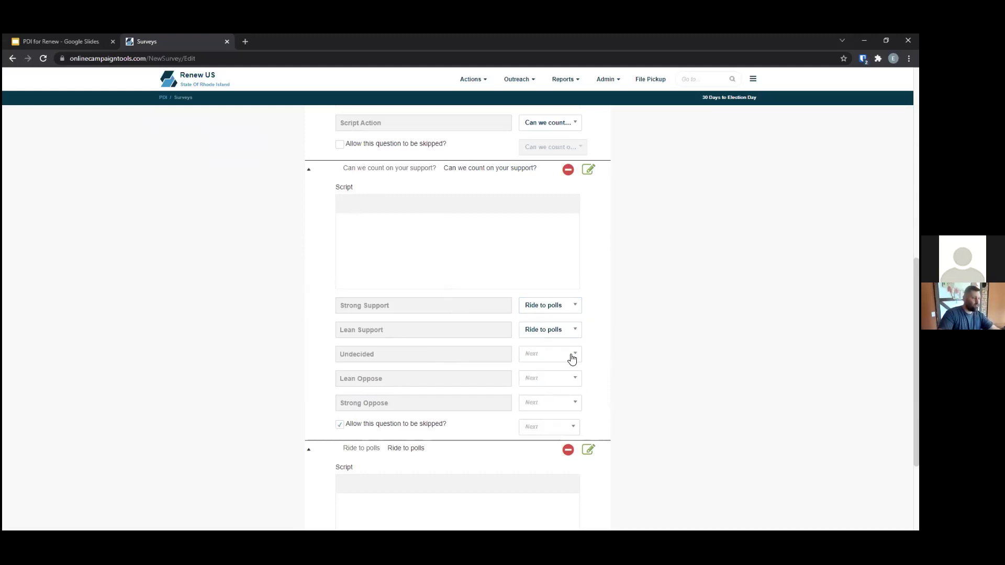
Step: Make Undecided, Lean Oppose and Strong Oppose answers end the survey, and disallow skipping
click(570, 354)
click(569, 397)
click(571, 380)
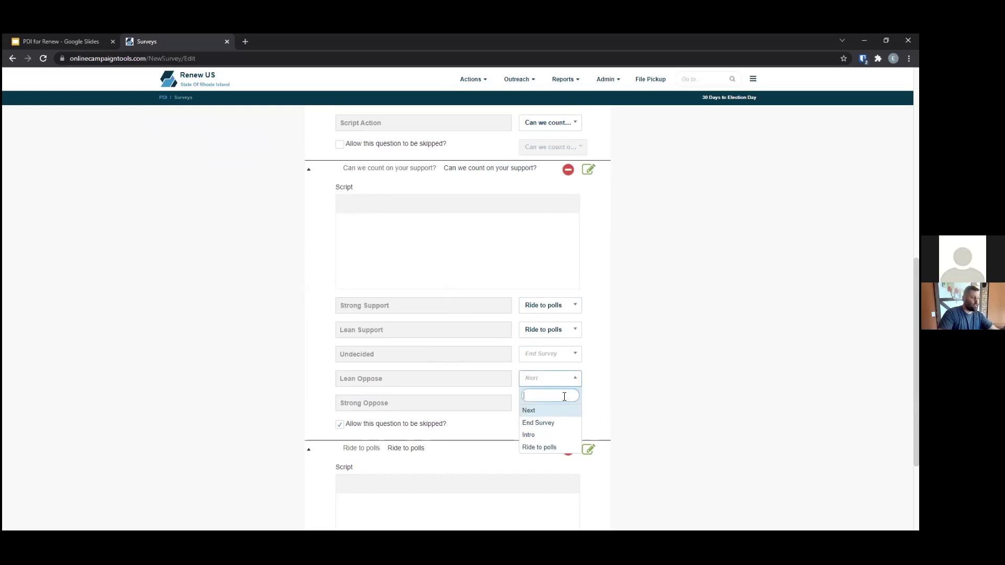
click(557, 423)
click(563, 404)
click(540, 451)
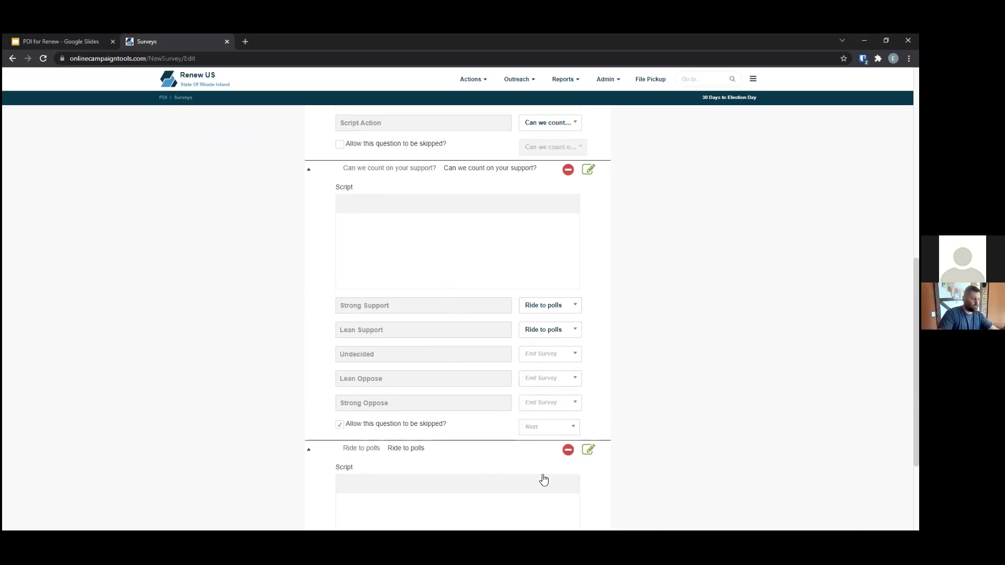
click(340, 425)
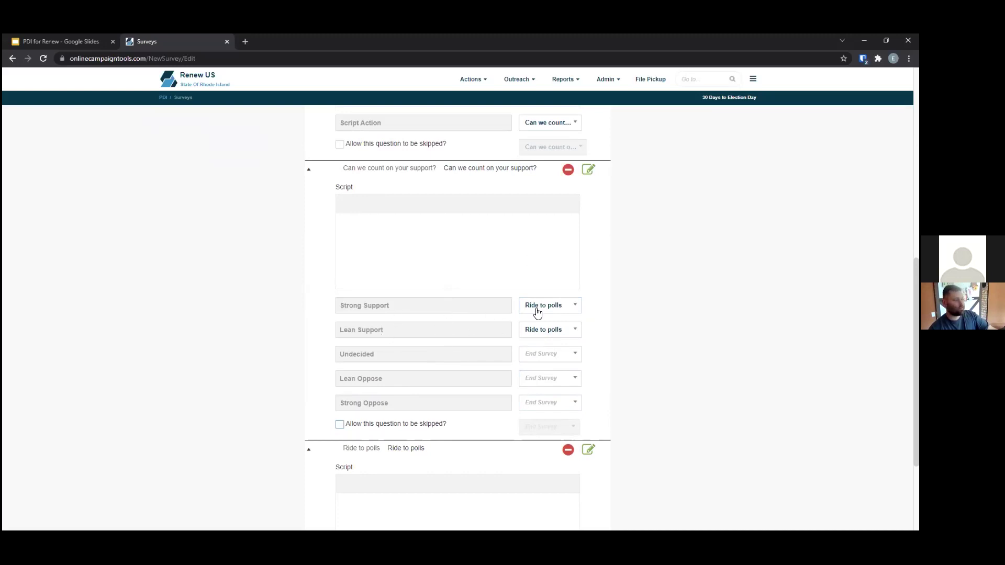
Step: Make Needs a ride, Does not need a ride, and skipping the ride question all end the survey
scroll(487, 344, down, 3)
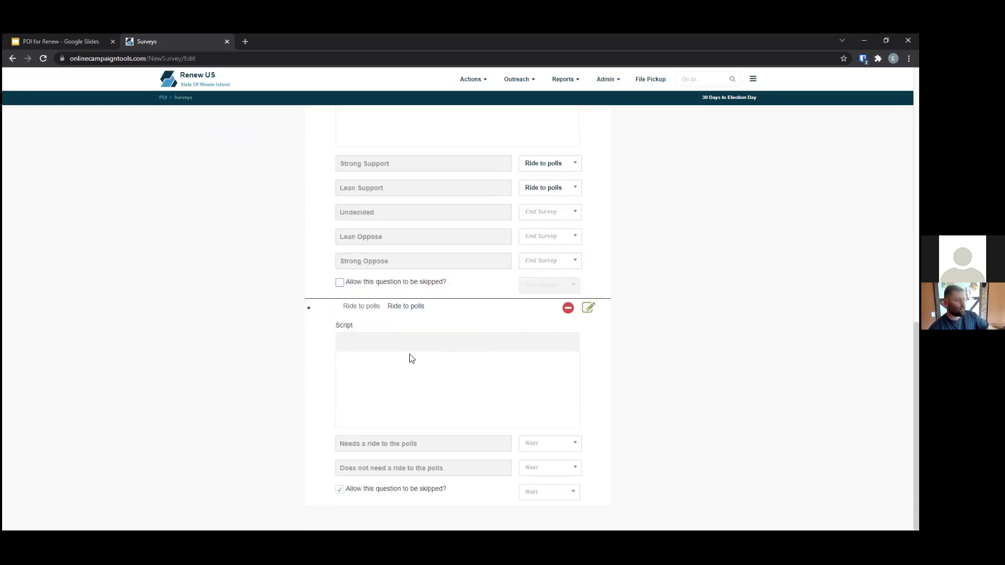
click(558, 443)
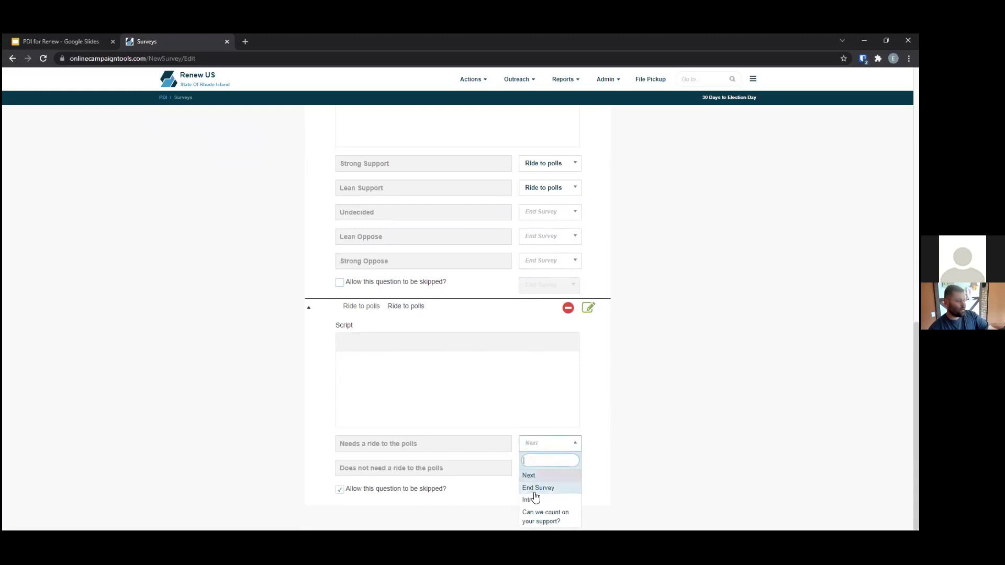
click(537, 490)
click(542, 470)
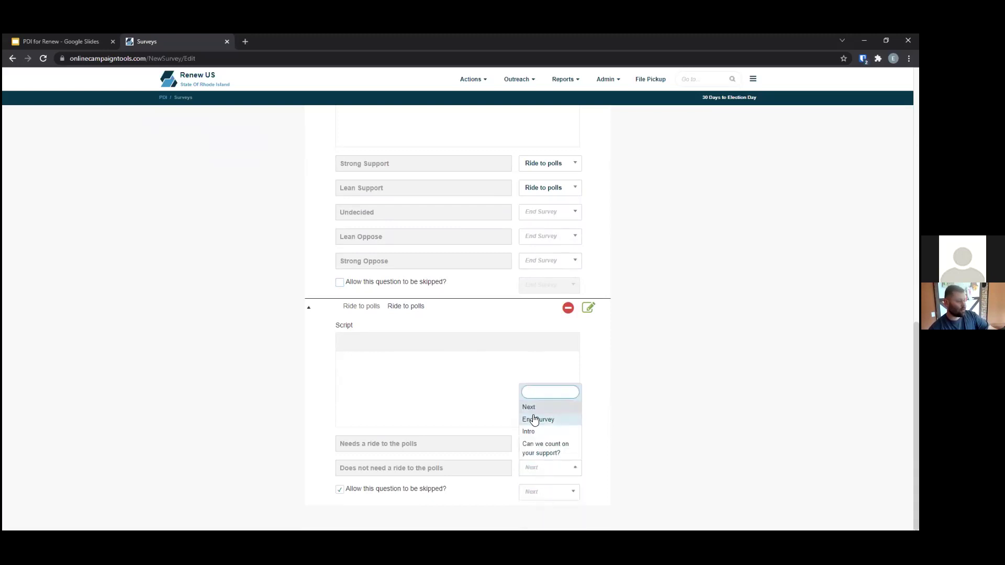
click(539, 417)
click(541, 493)
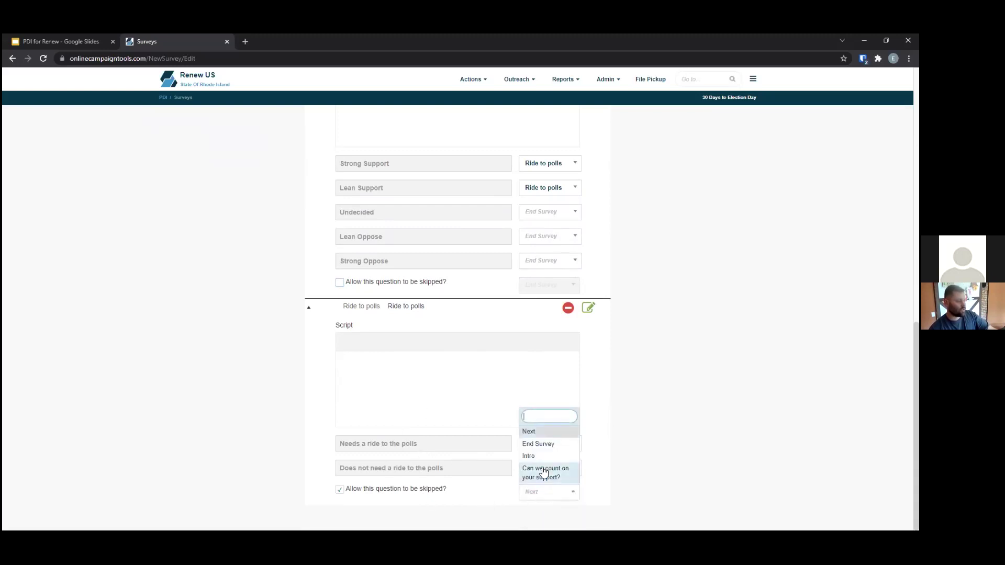
click(545, 445)
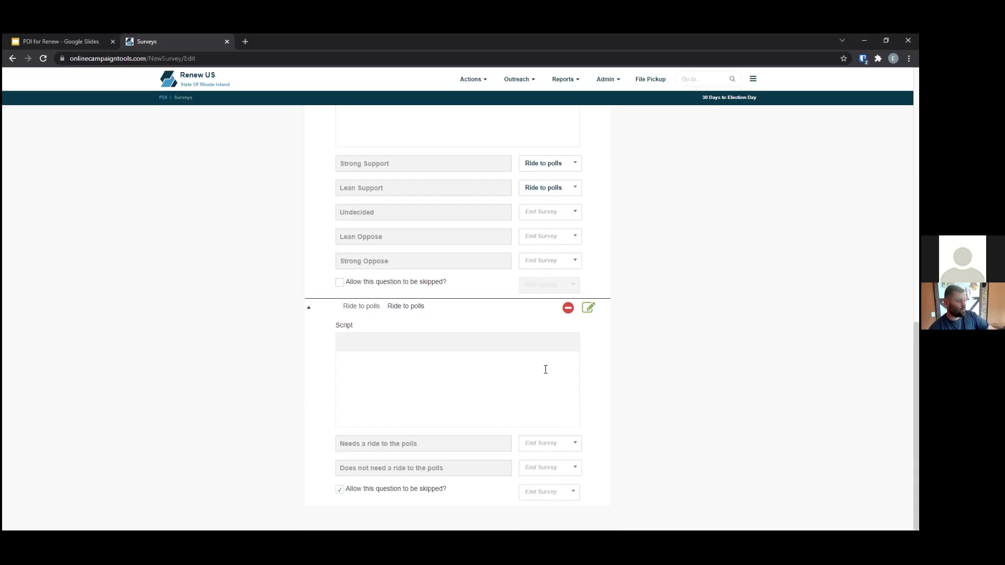
Step: Scroll back up through the survey to review it from the Intro segment
scroll(543, 366, up, 2)
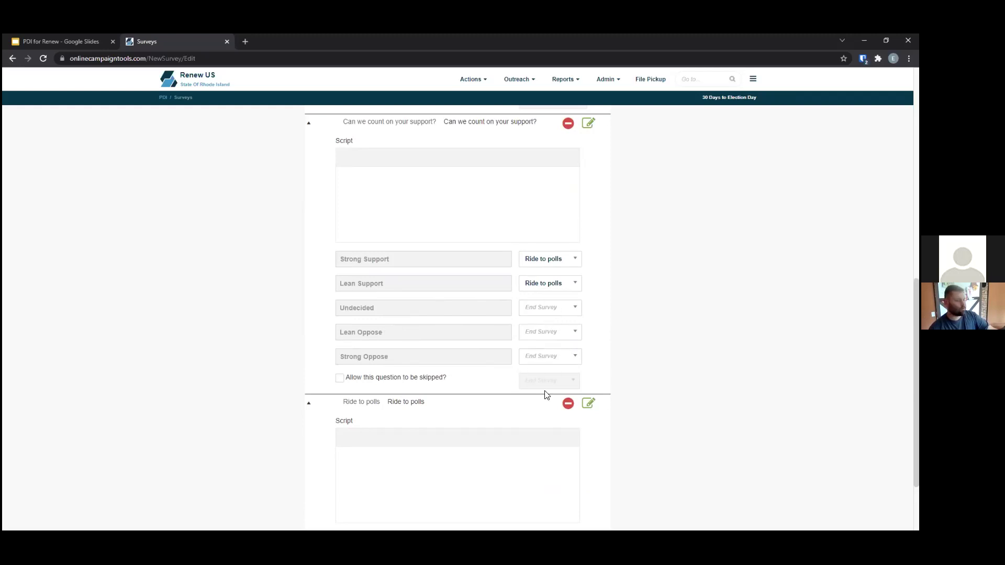
scroll(544, 395, up, 4)
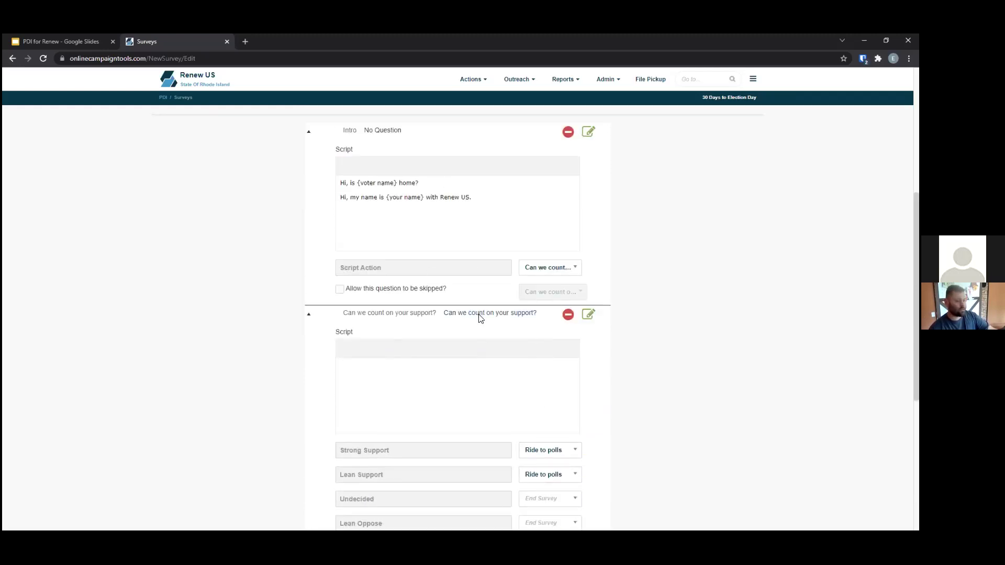
scroll(484, 319, down, 5)
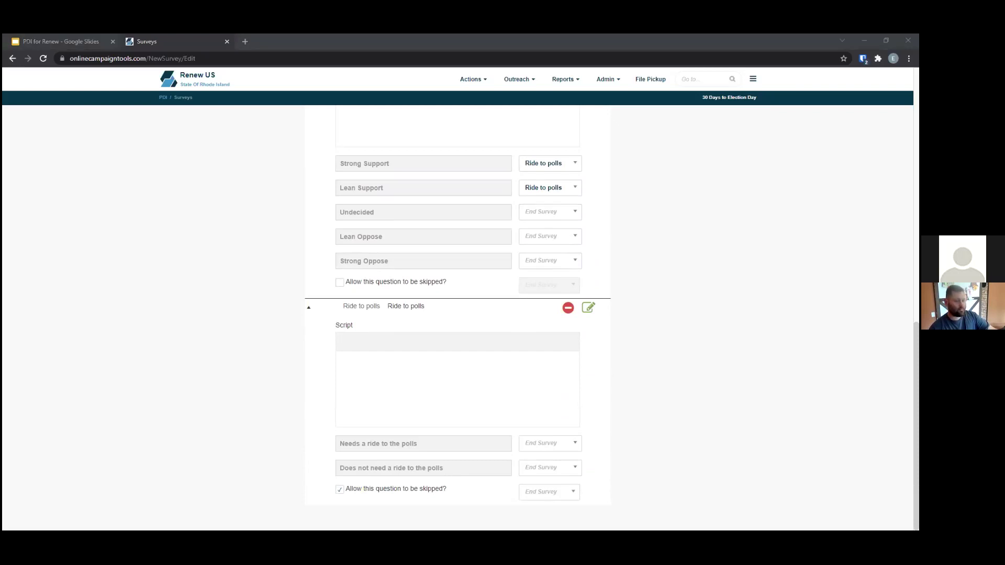
scroll(461, 340, up, 10)
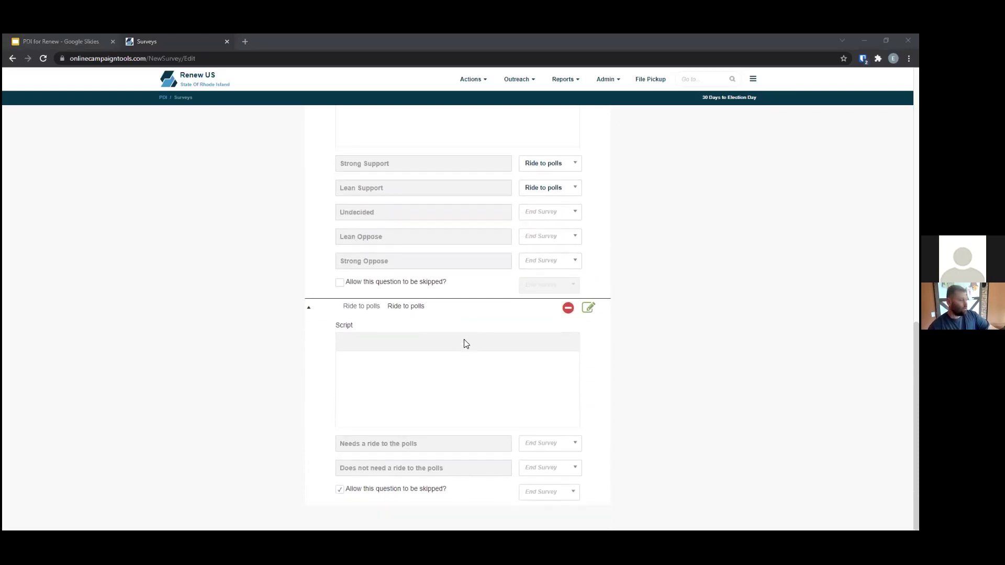
scroll(456, 340, down, 2)
scroll(450, 325, up, 2)
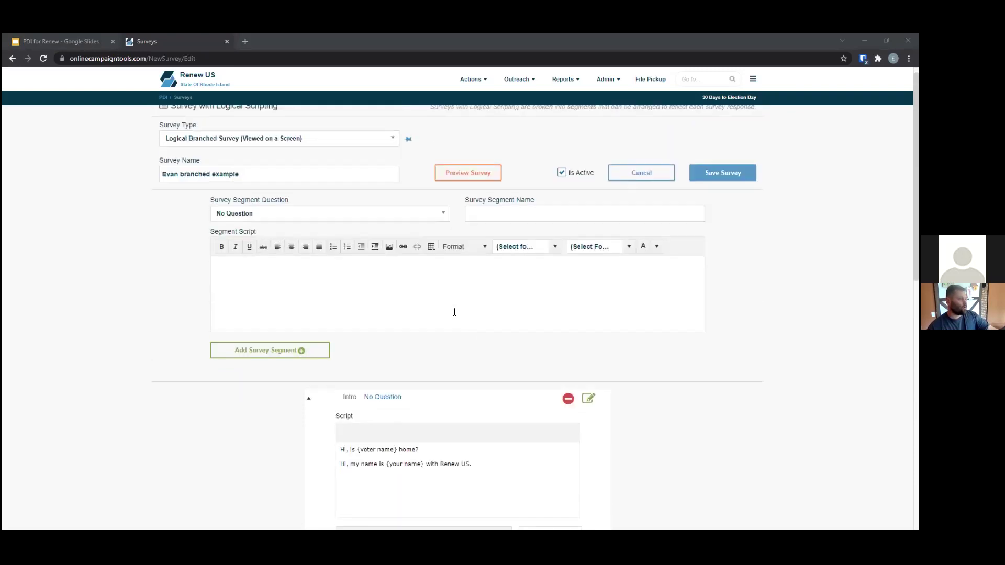
scroll(434, 408, down, 4)
scroll(471, 393, down, 10)
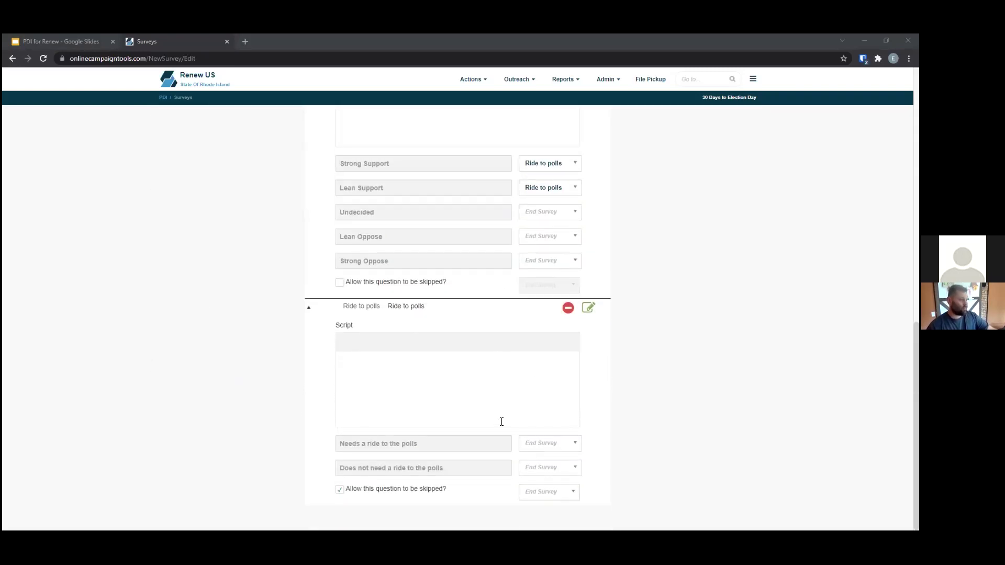
scroll(502, 422, up, 8)
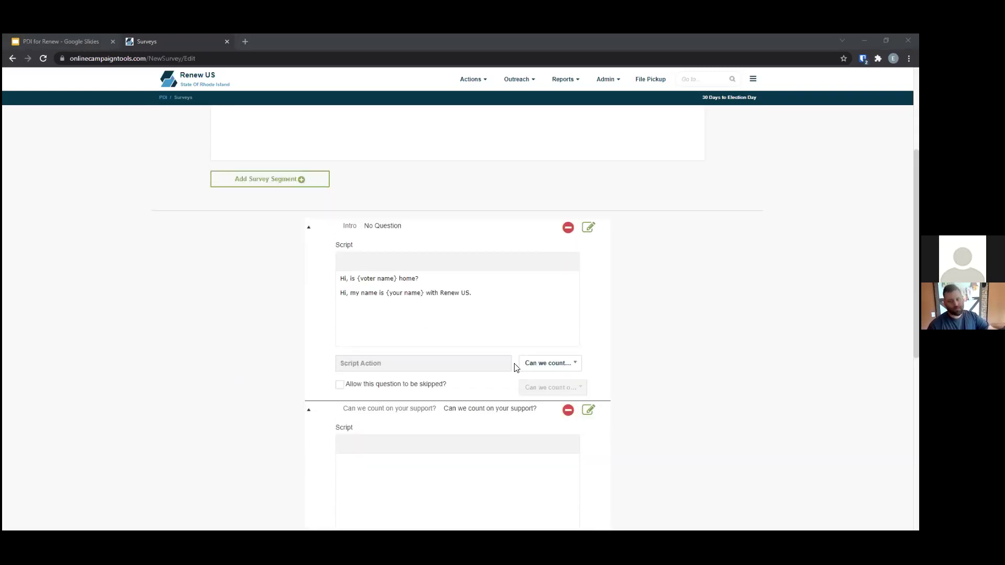
scroll(471, 333, up, 3)
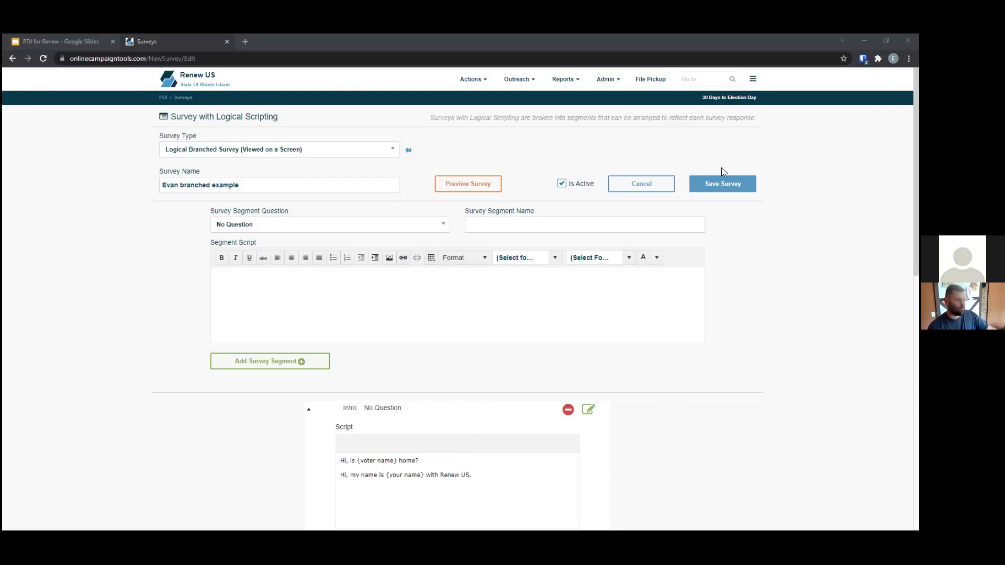
click(725, 183)
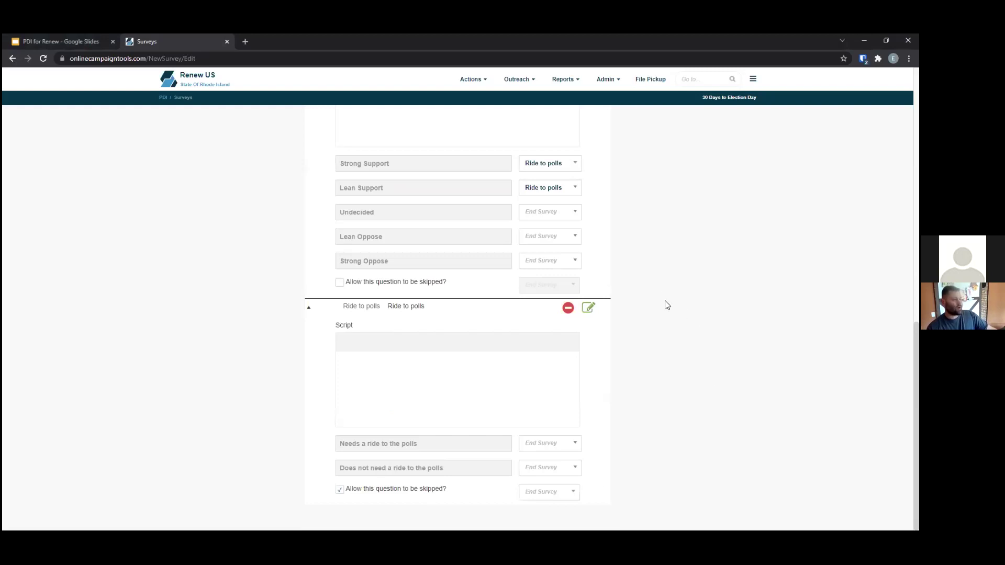
scroll(667, 305, up, 15)
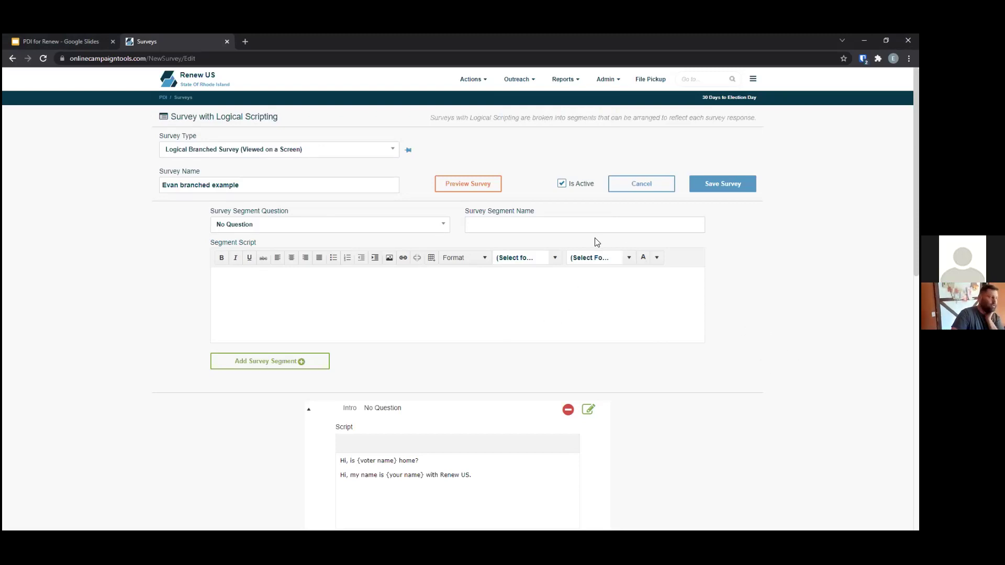
scroll(594, 242, down, 3)
scroll(473, 325, down, 8)
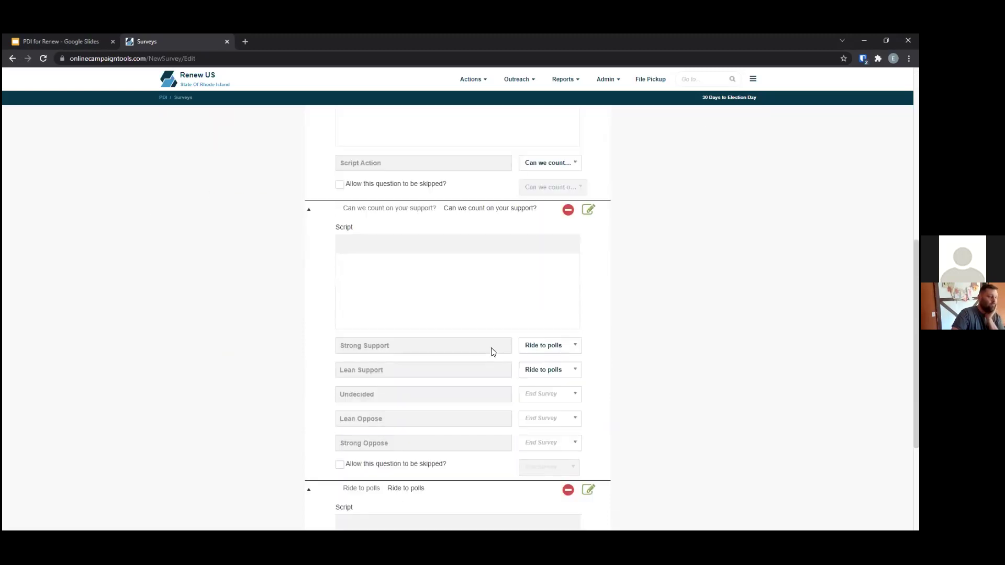
scroll(505, 359, up, 5)
scroll(519, 355, down, 3)
scroll(538, 329, up, 8)
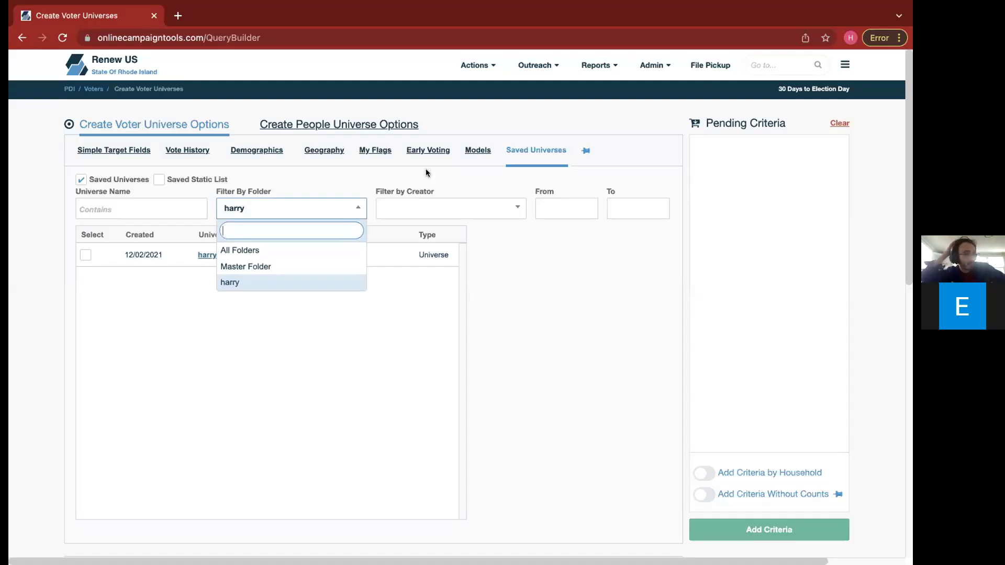
Step: Dismiss the folder filter dropdown and return to the PDI home dashboard via the Renew US logo
click(35, 189)
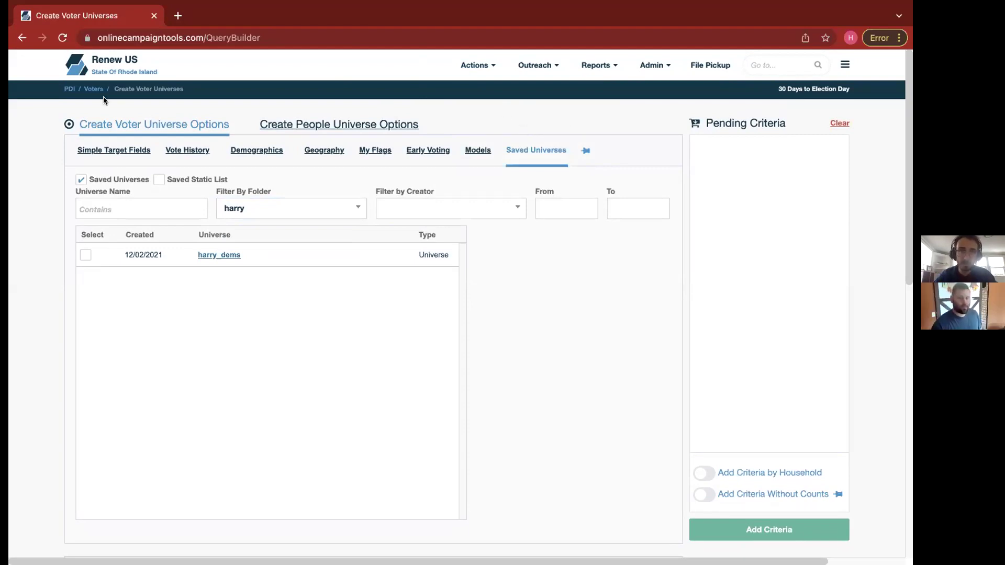
click(78, 65)
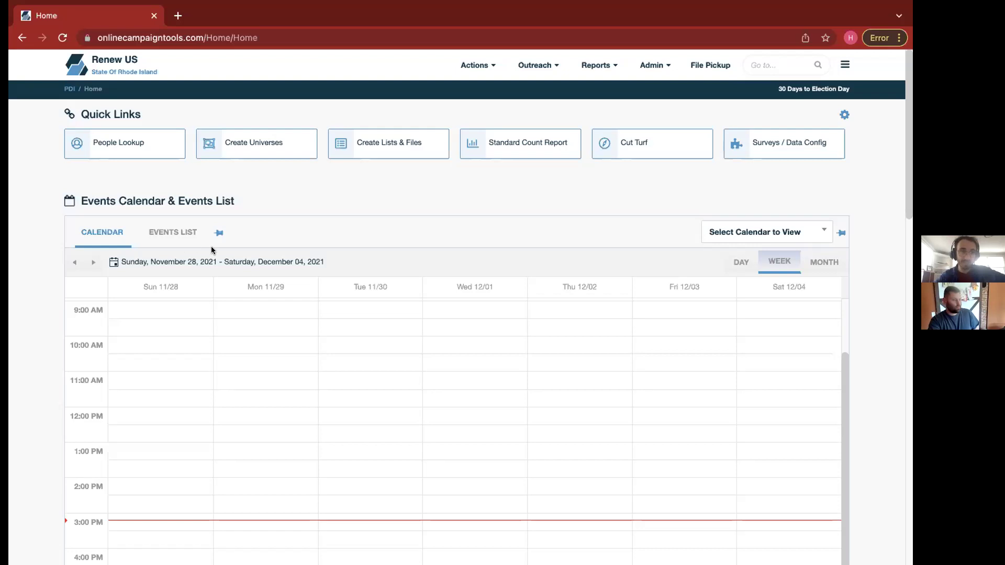
Step: Go to Outreach > Phone Canvassing > Online Phone Bank to reach the Create a New Phone Bank page
mouse_move(532, 78)
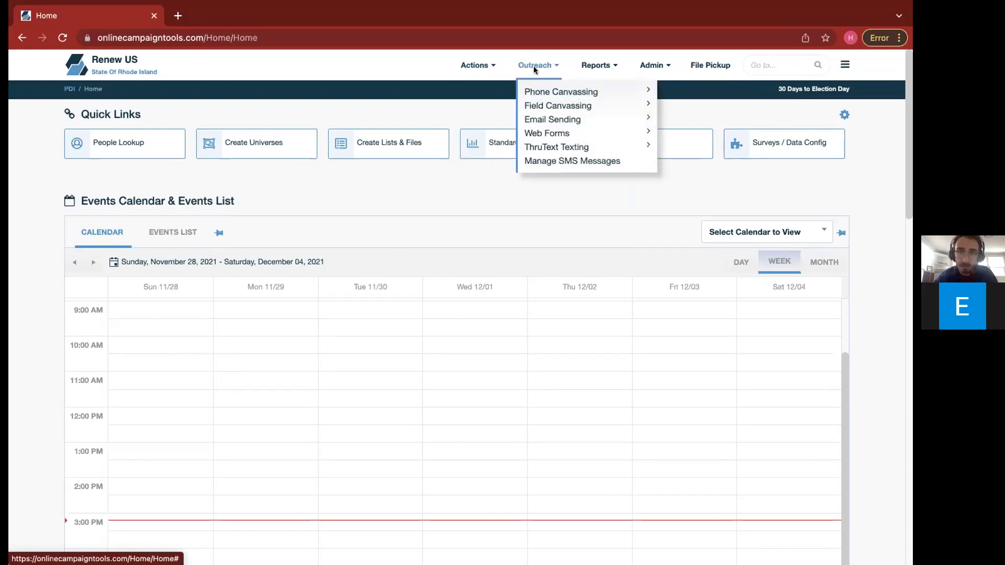
mouse_move(558, 115)
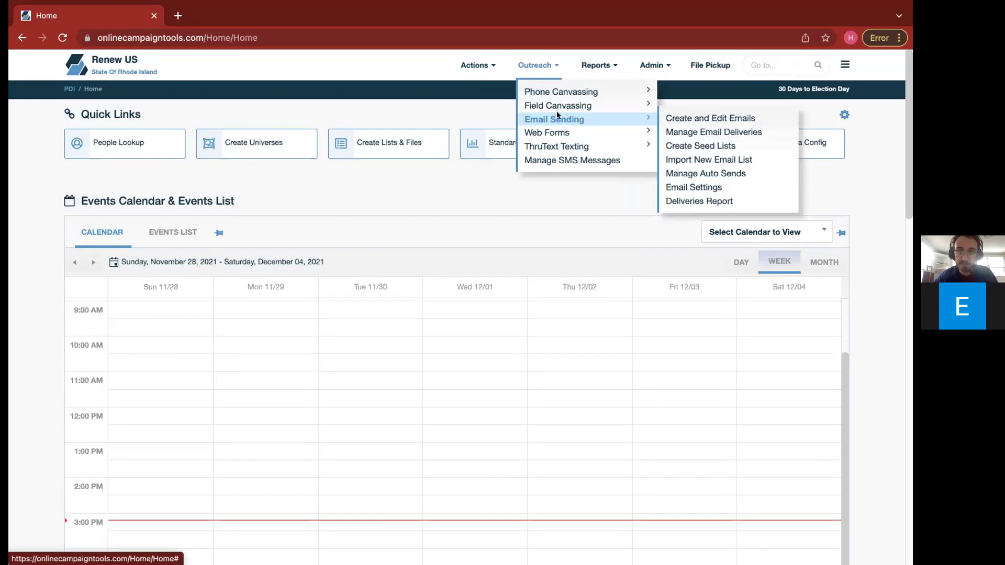
mouse_move(556, 98)
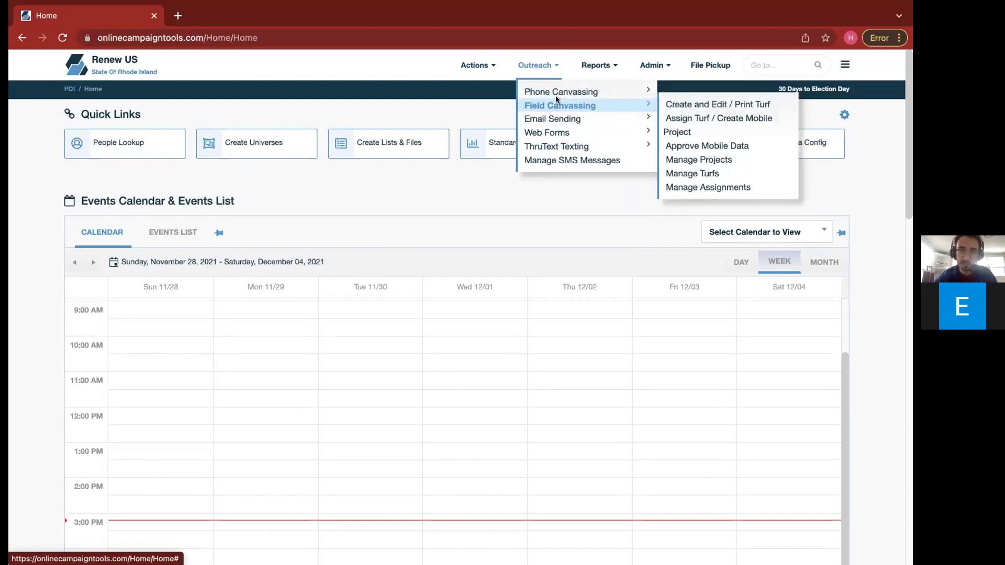
mouse_move(546, 148)
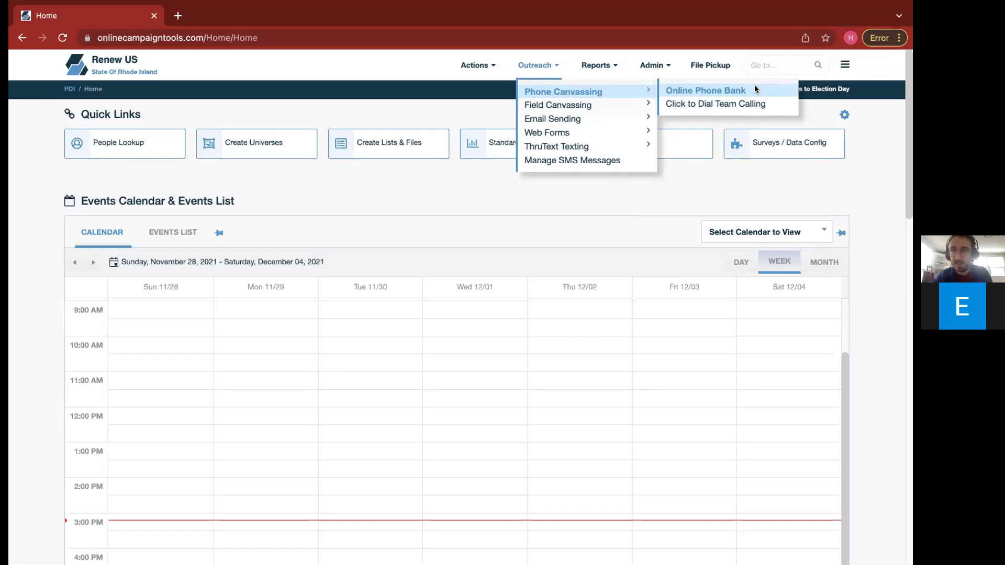
click(728, 91)
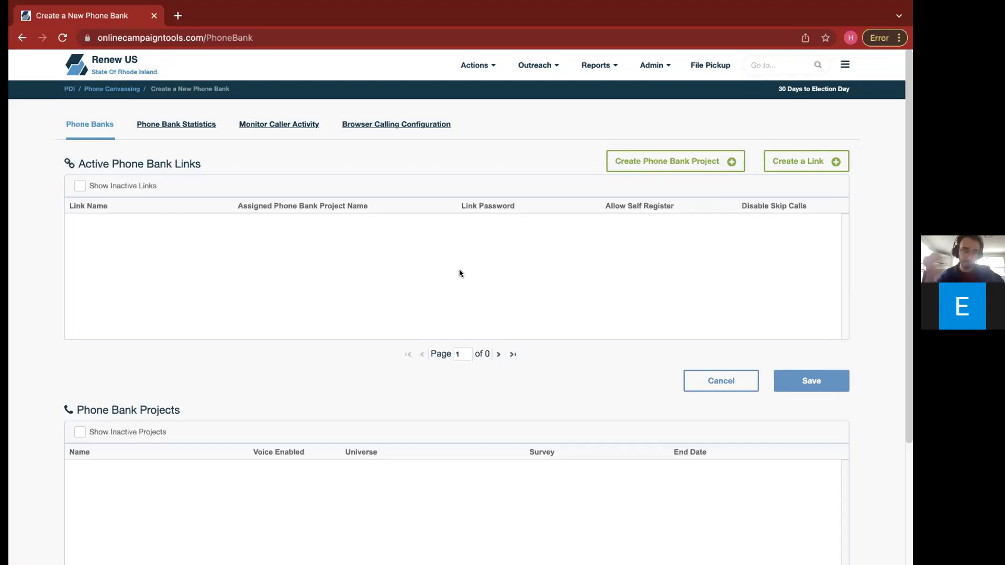
scroll(536, 147, down, 1)
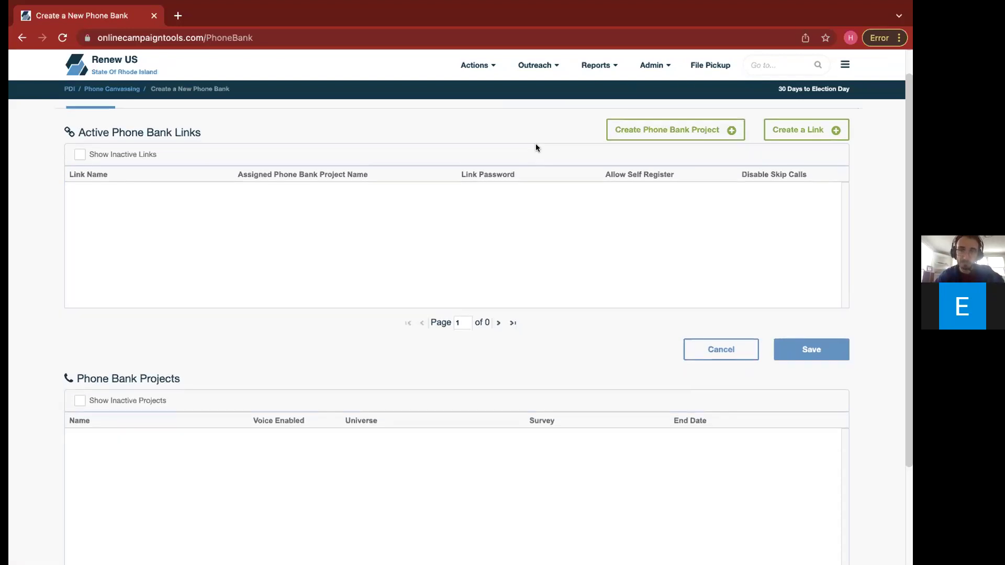
scroll(535, 144, up, 1)
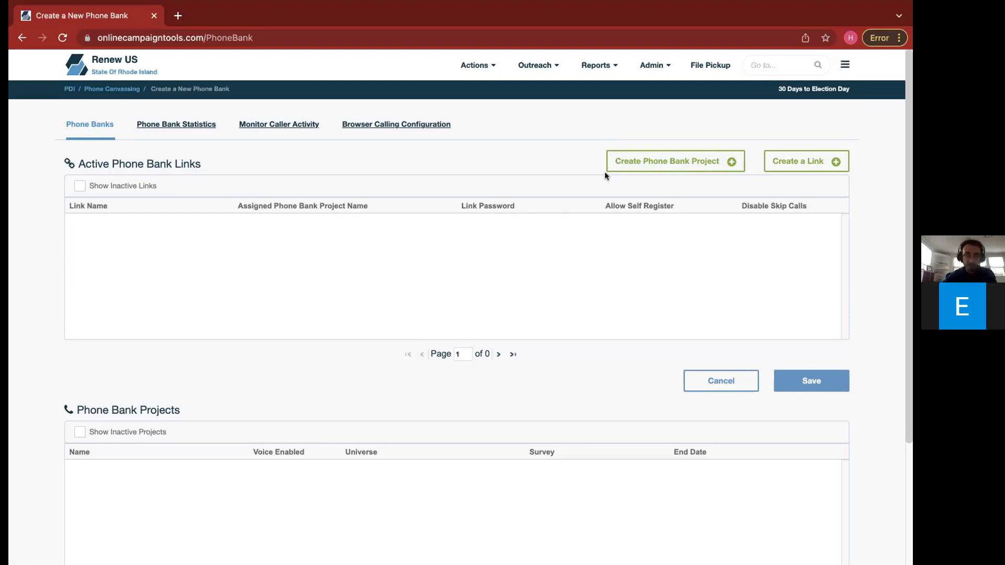
scroll(605, 175, down, 1)
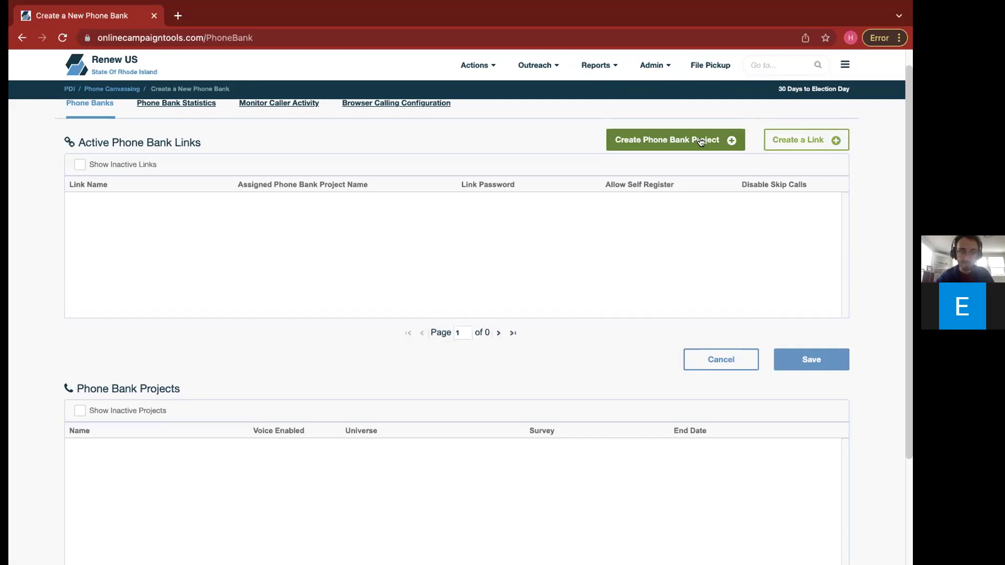
Step: Create a phone bank project named 'harry's phonebank' using the (harry) harry_dems universe
click(719, 142)
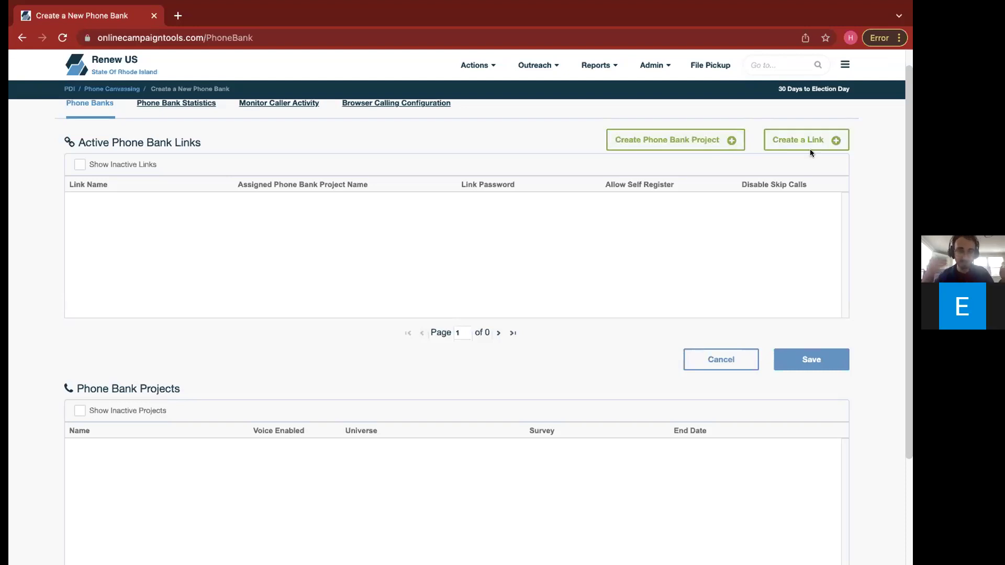
click(702, 139)
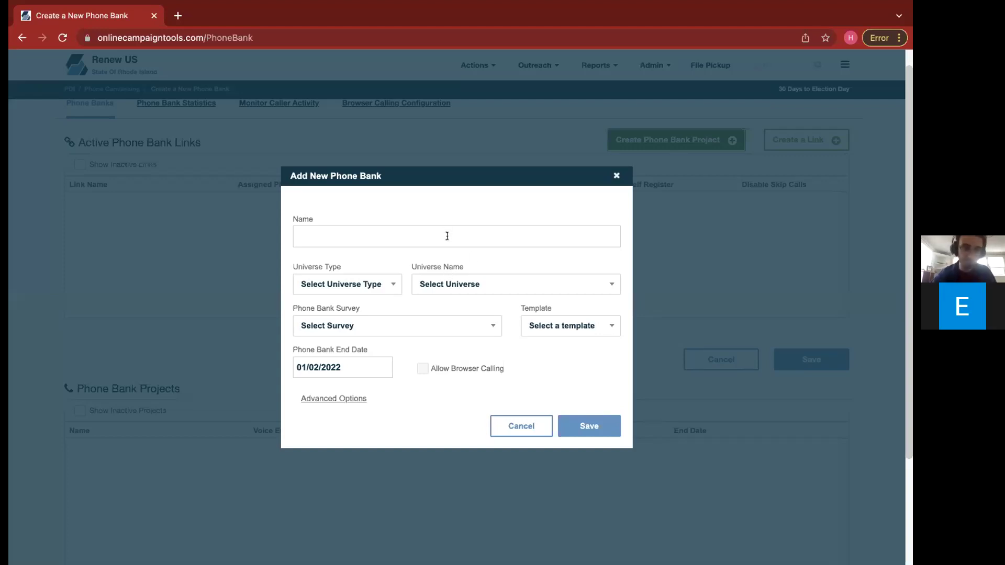
scroll(432, 246, down, 2)
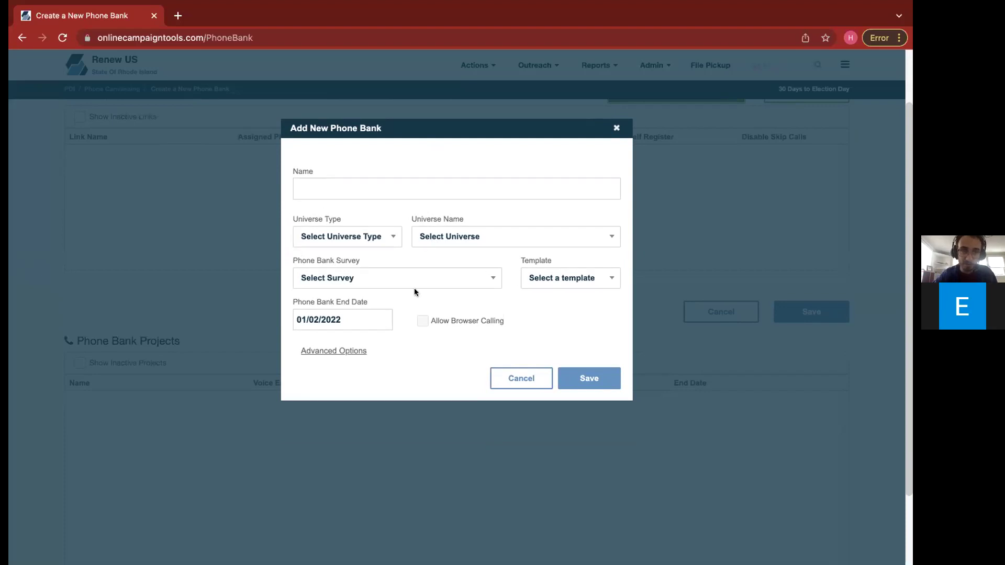
click(356, 186)
text(harry's phonebank)
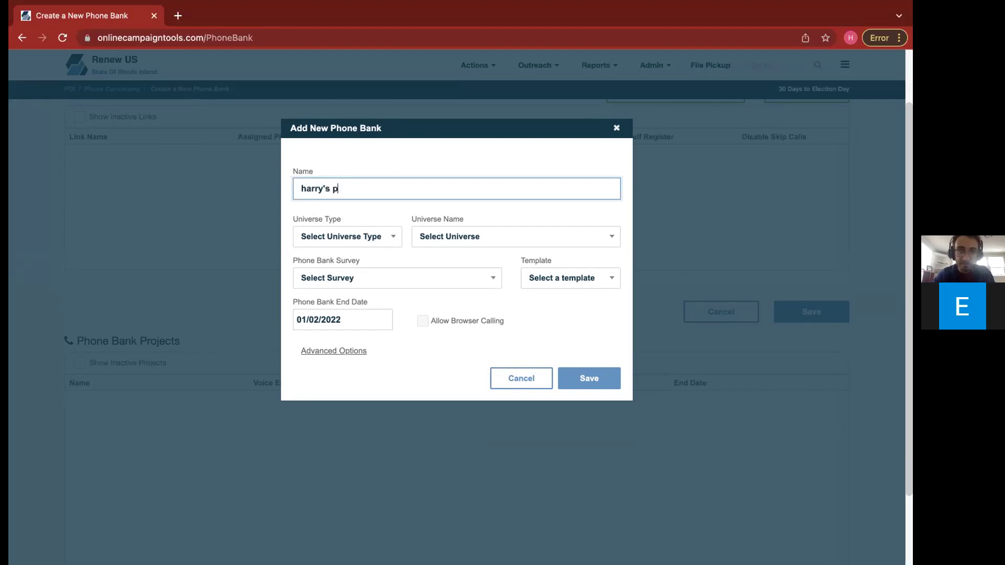
click(452, 236)
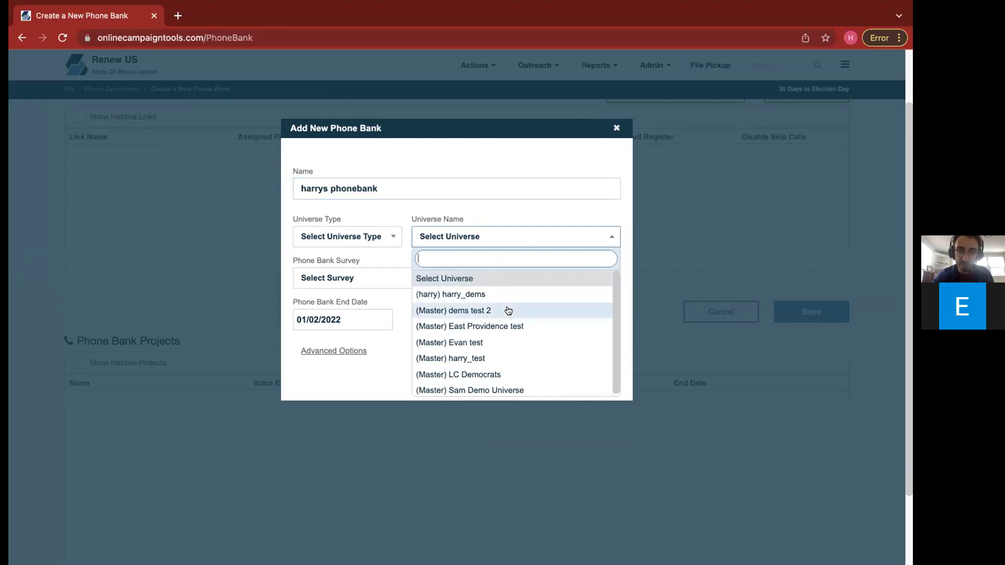
scroll(507, 312, down, 1)
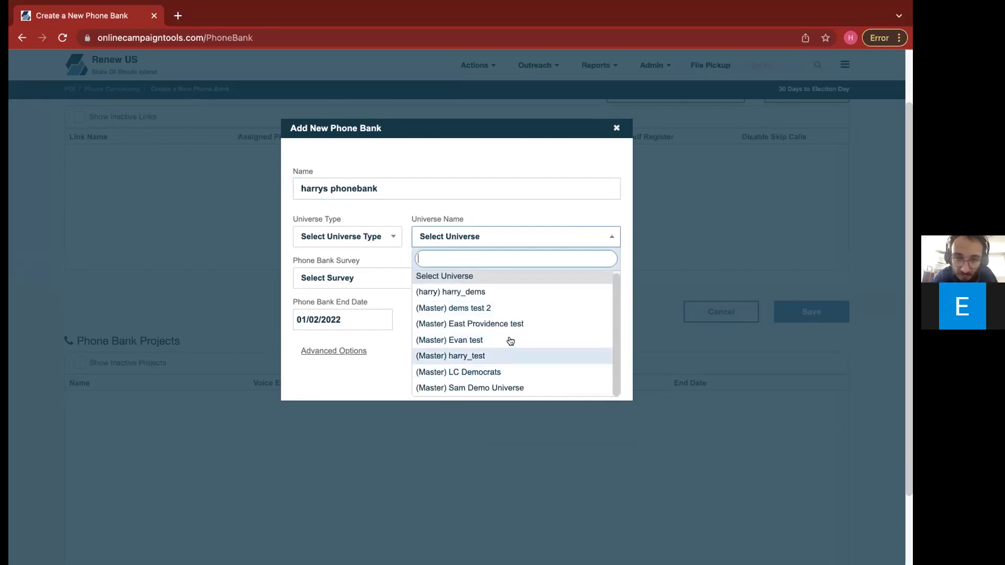
click(516, 291)
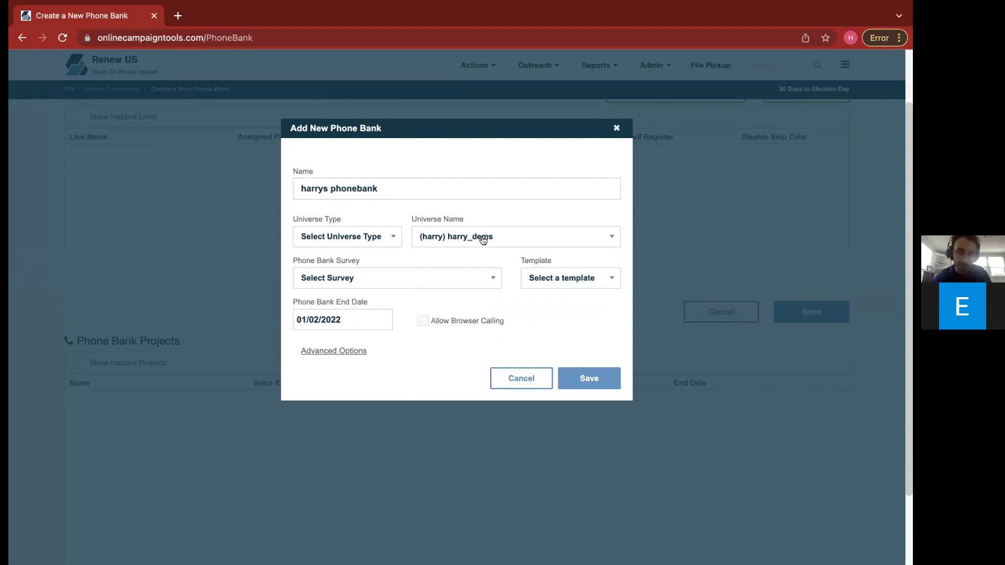
Step: Browse the universe types without choosing, then pick Support Only as the phone bank survey
click(367, 238)
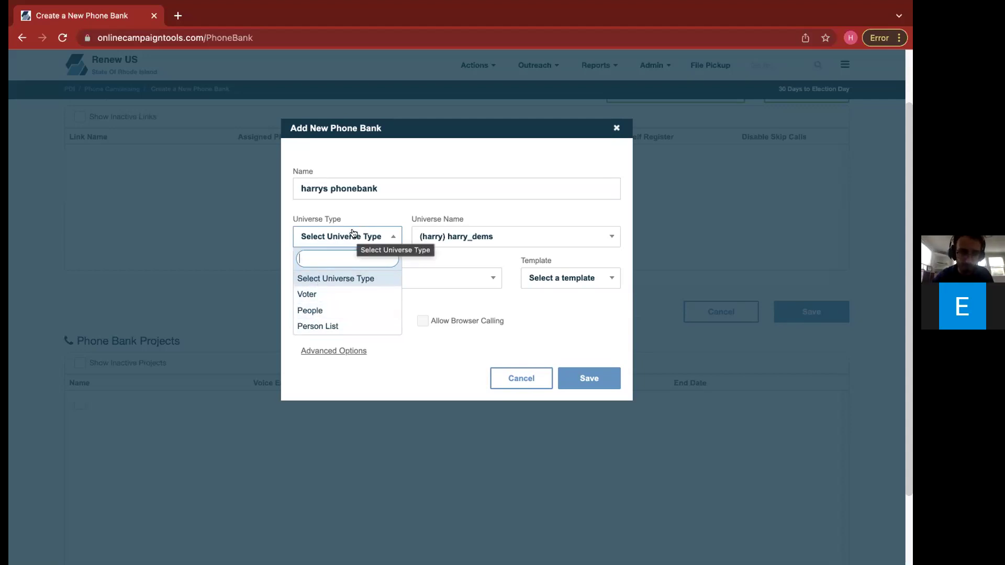
click(360, 232)
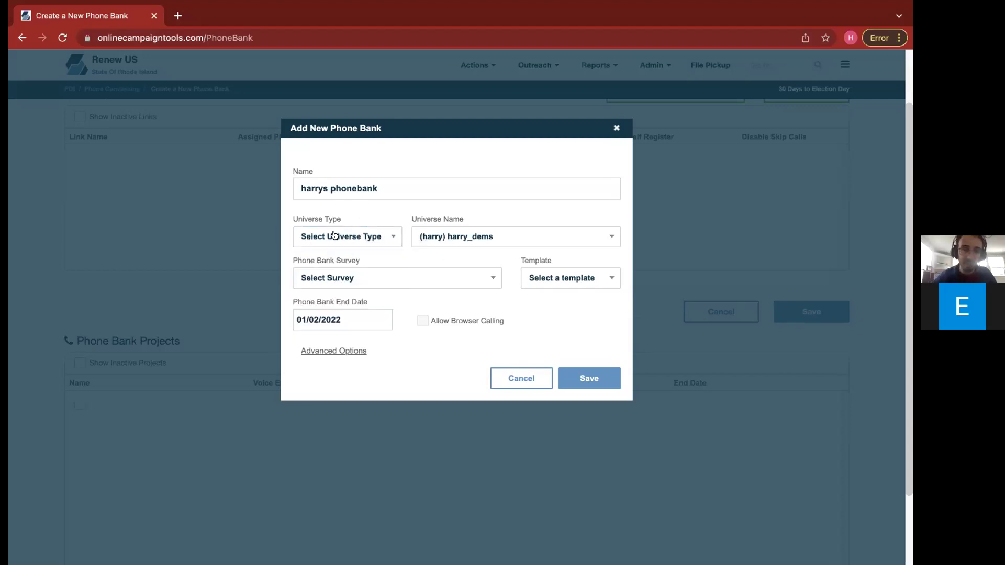
scroll(393, 236, down, 1)
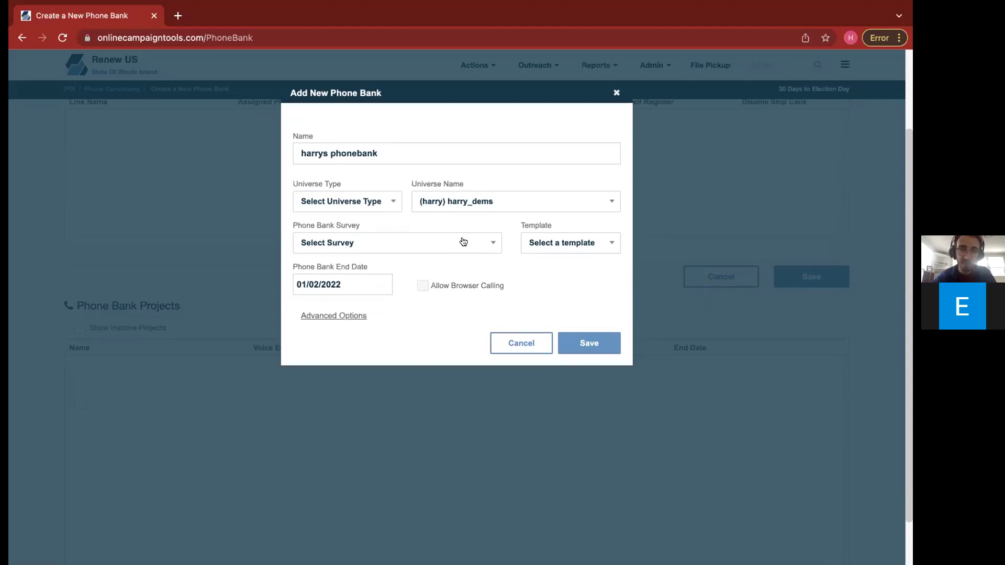
click(372, 242)
scroll(377, 332, down, 1)
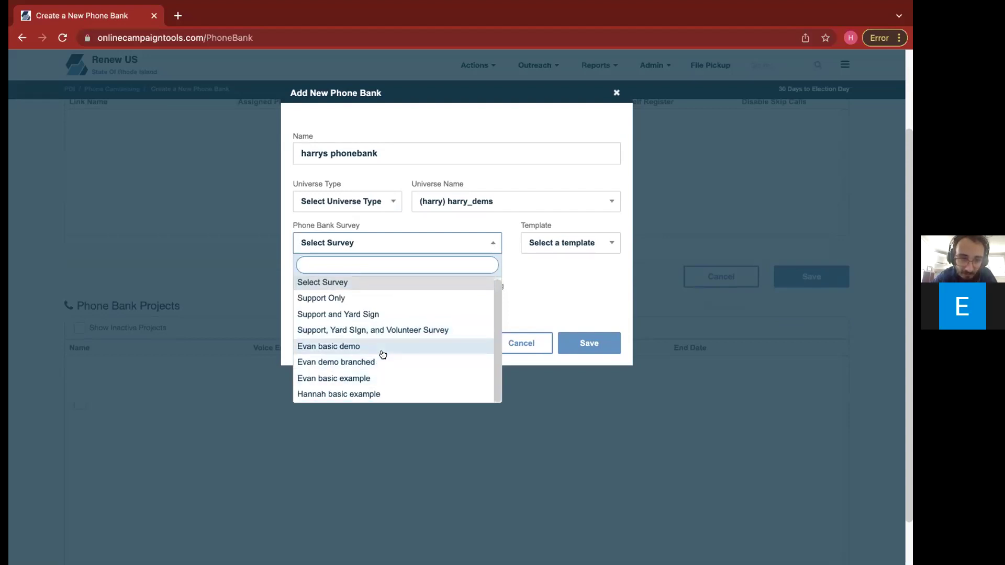
scroll(379, 361, up, 1)
scroll(380, 369, down, 1)
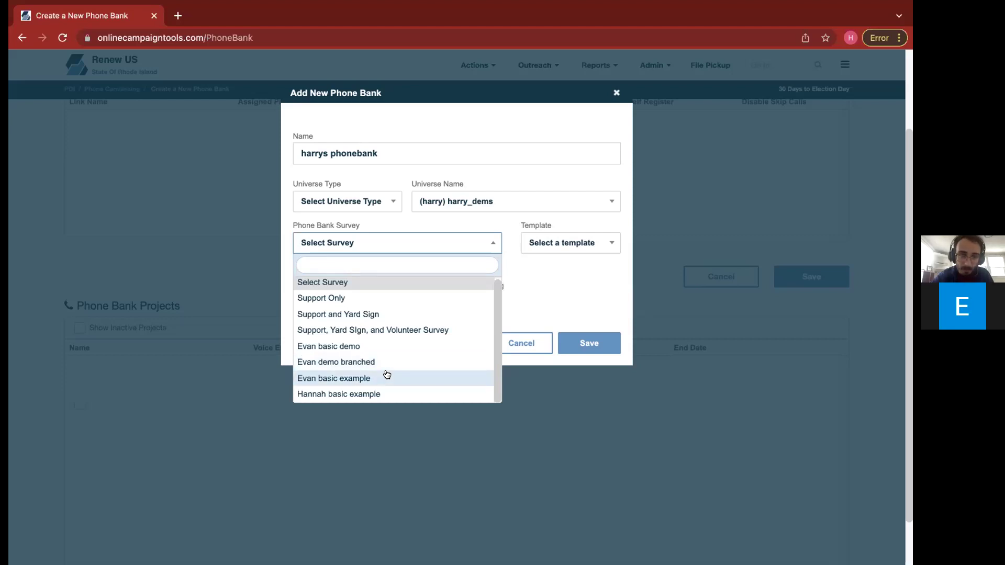
click(409, 298)
Step: Switch the phone bank survey to Evan demo branched
scroll(403, 303, up, 2)
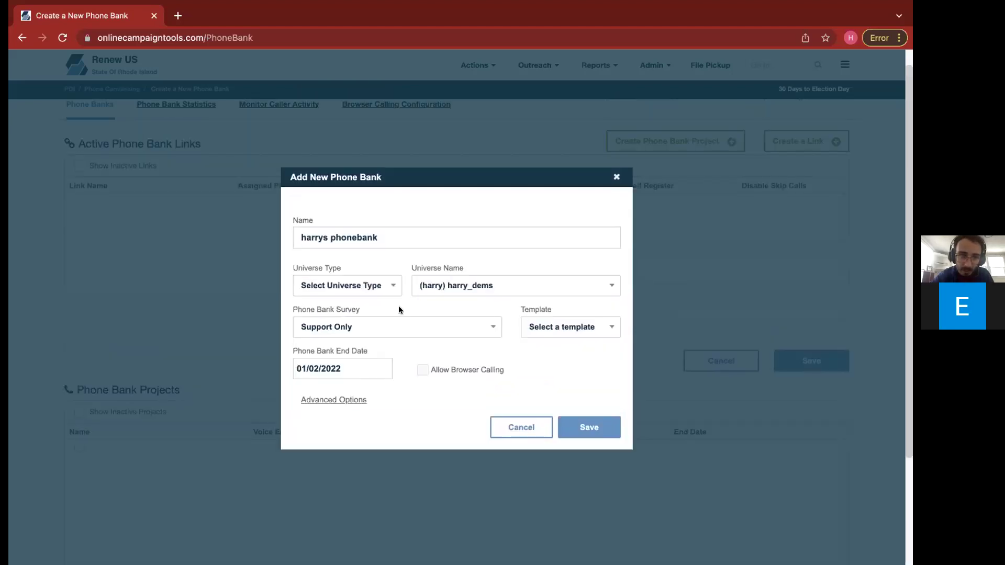
click(390, 323)
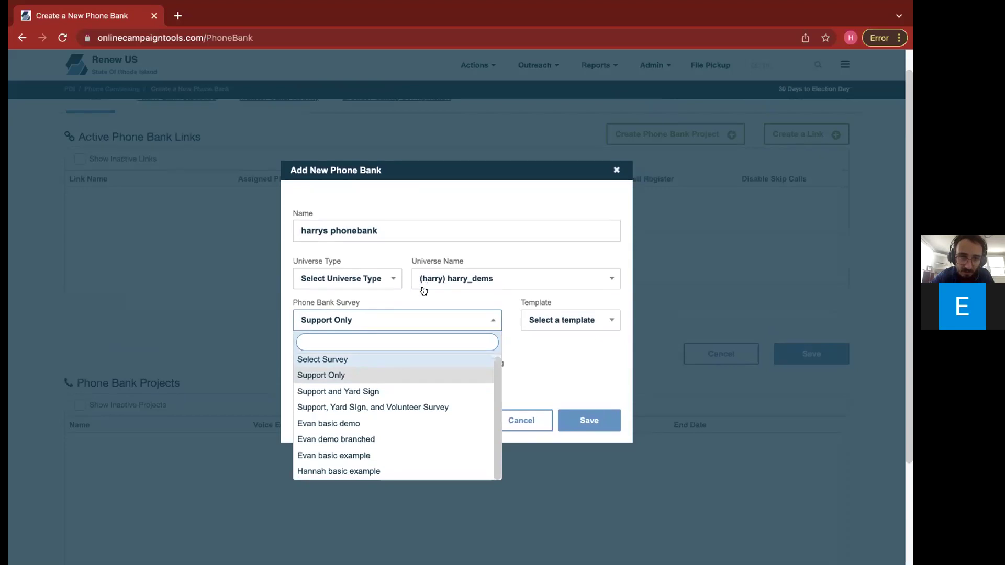
scroll(422, 294, down, 2)
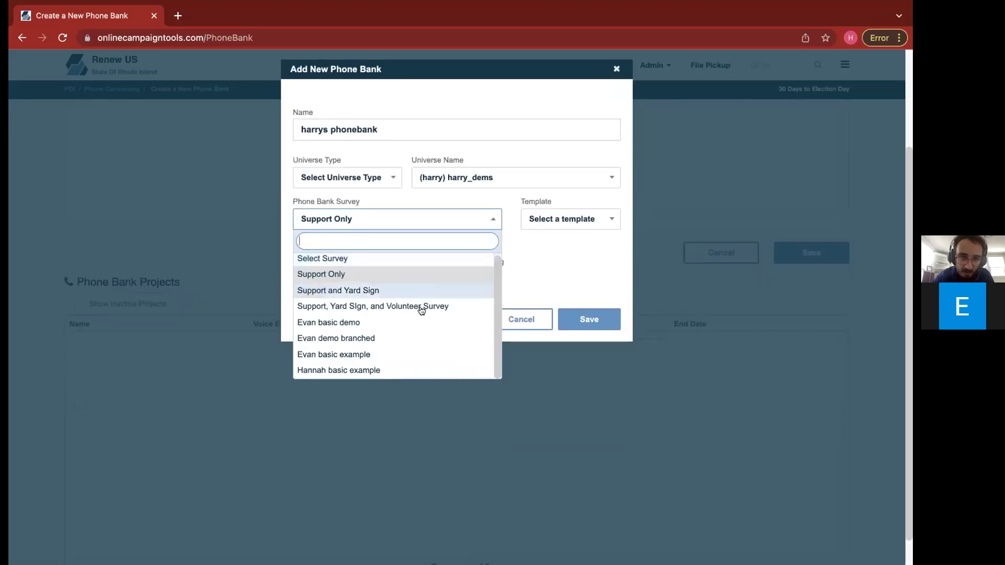
click(412, 338)
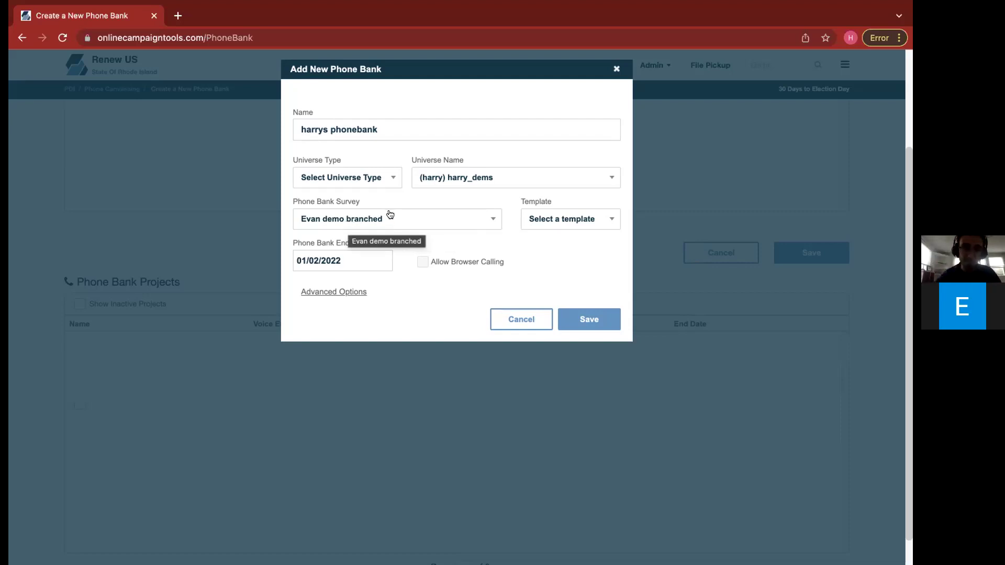
click(534, 225)
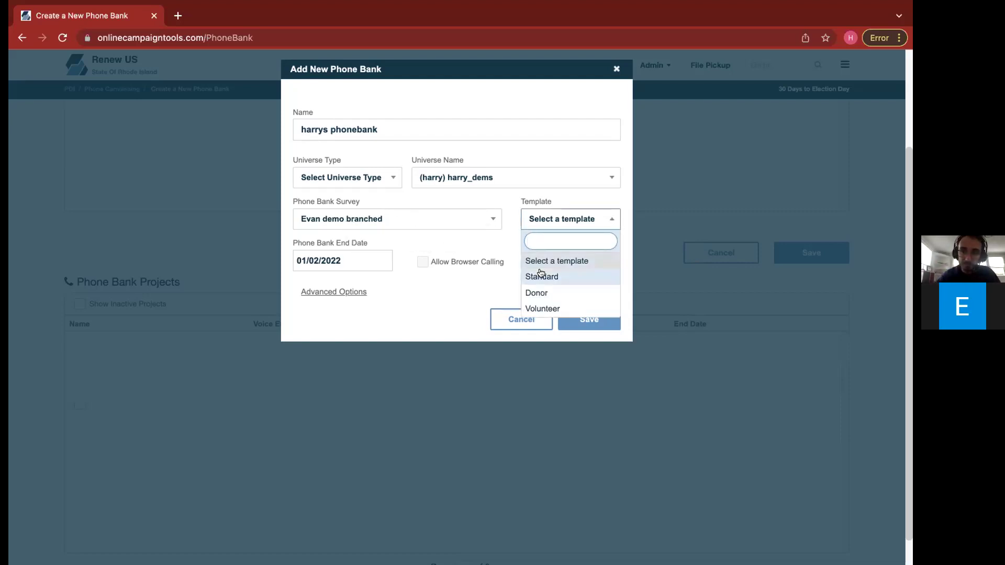
Step: Leave the template unchosen and set the phone bank end date to 01/02/2022
click(541, 216)
click(550, 223)
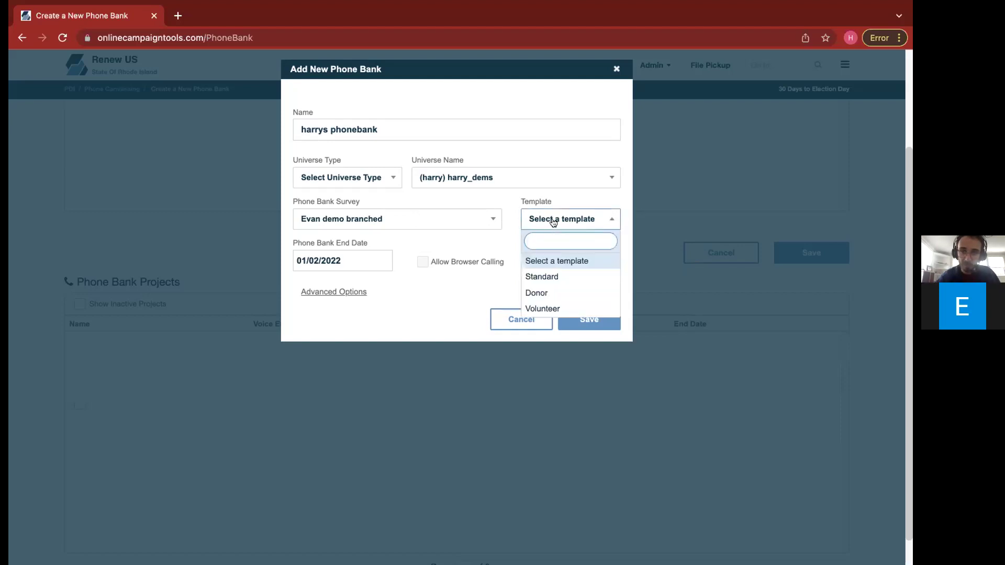
click(552, 220)
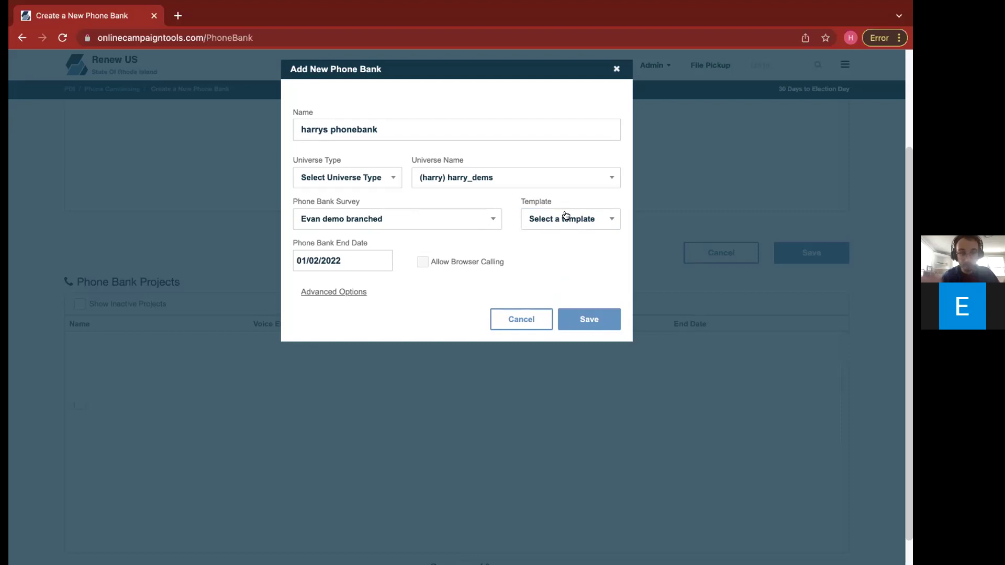
scroll(534, 227, down, 1)
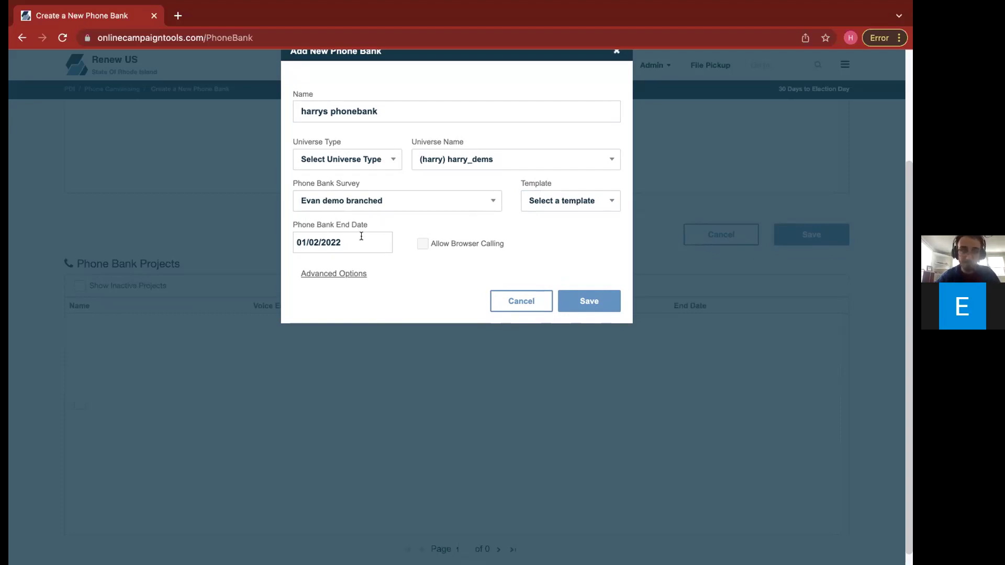
click(308, 239)
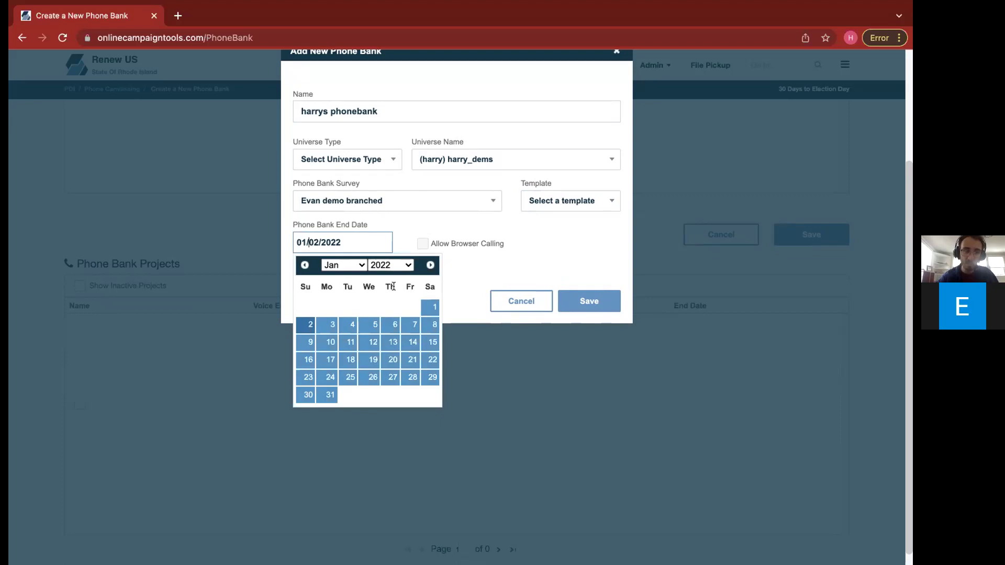
click(346, 229)
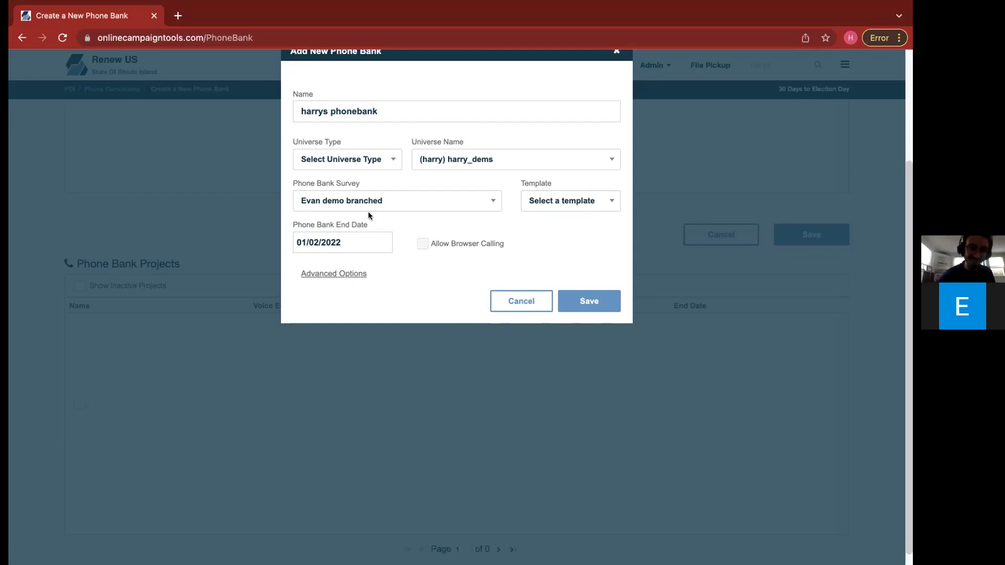
Step: Reveal the Advanced Options settings and show the Recently Called Filter choices
click(352, 273)
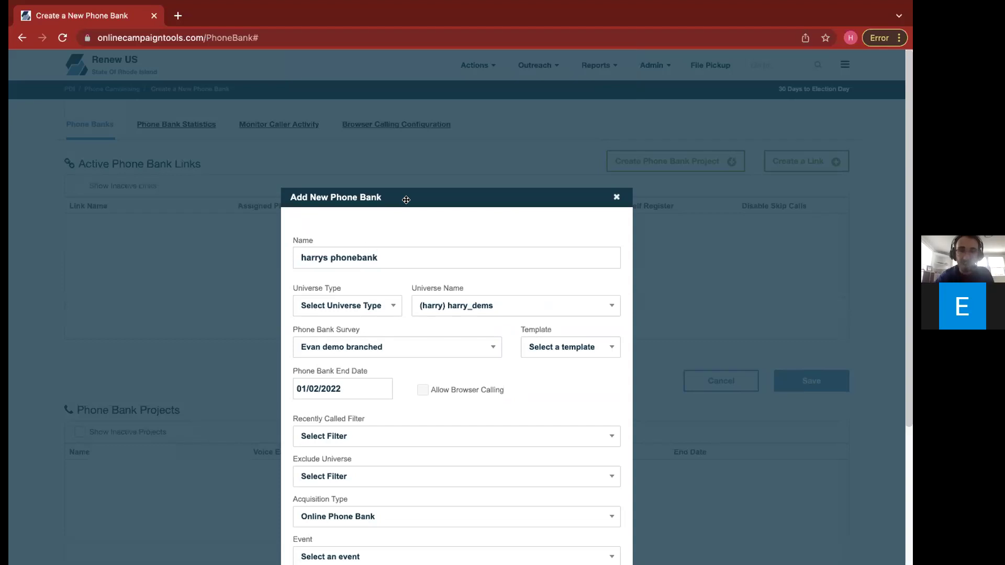
triple_click(423, 202)
click(440, 198)
triple_click(443, 201)
click(450, 339)
scroll(449, 338, down, 4)
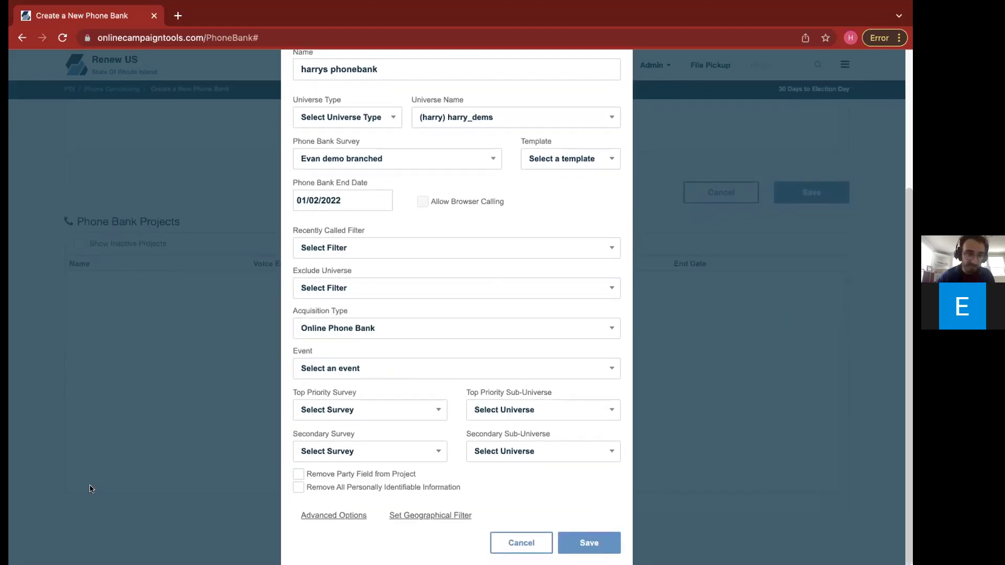
scroll(425, 316, up, 1)
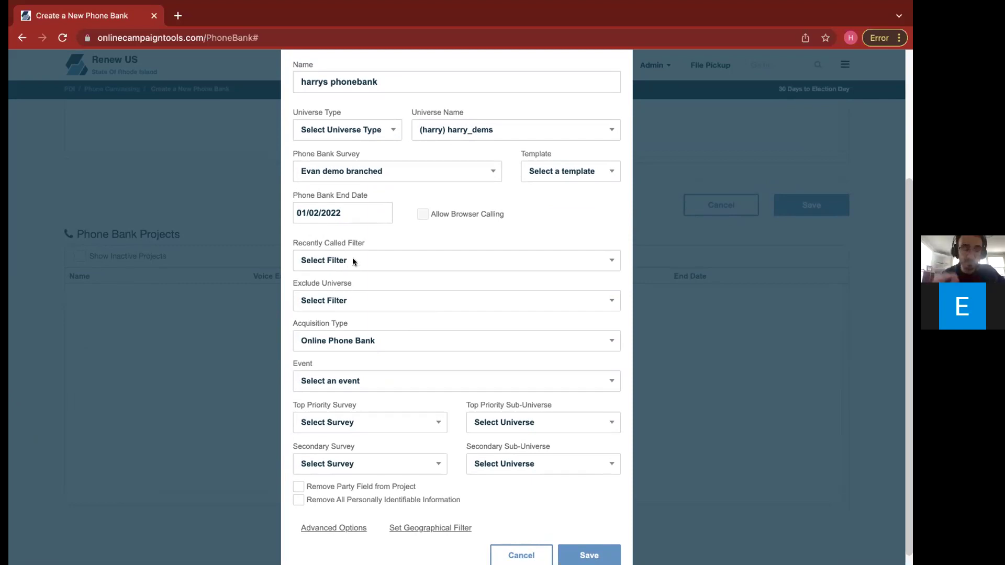
click(353, 260)
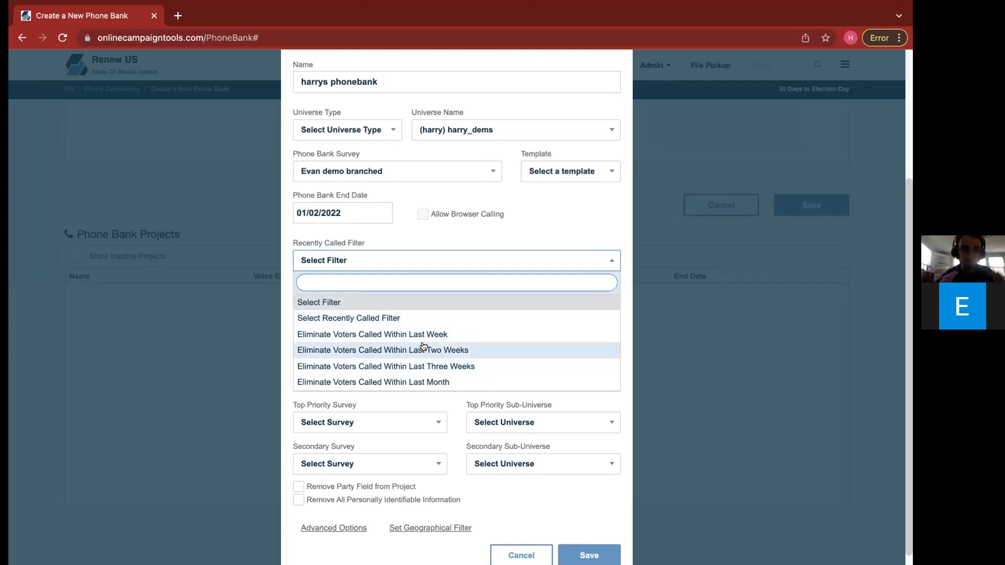
Step: Set Recently Called Filter to Eliminate Voters Called Within Last Two Weeks, leaving Exclude Universe empty
click(425, 350)
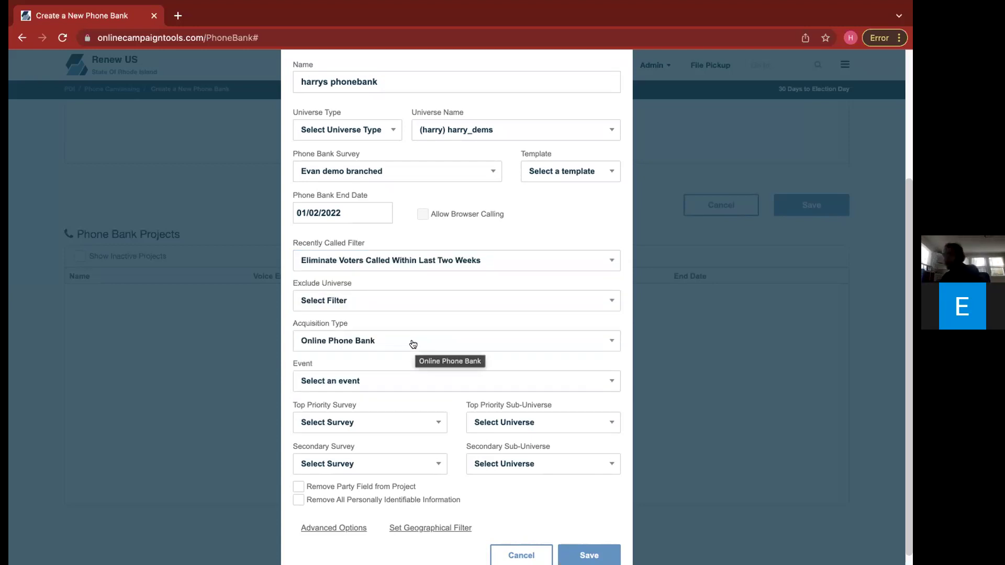
click(390, 308)
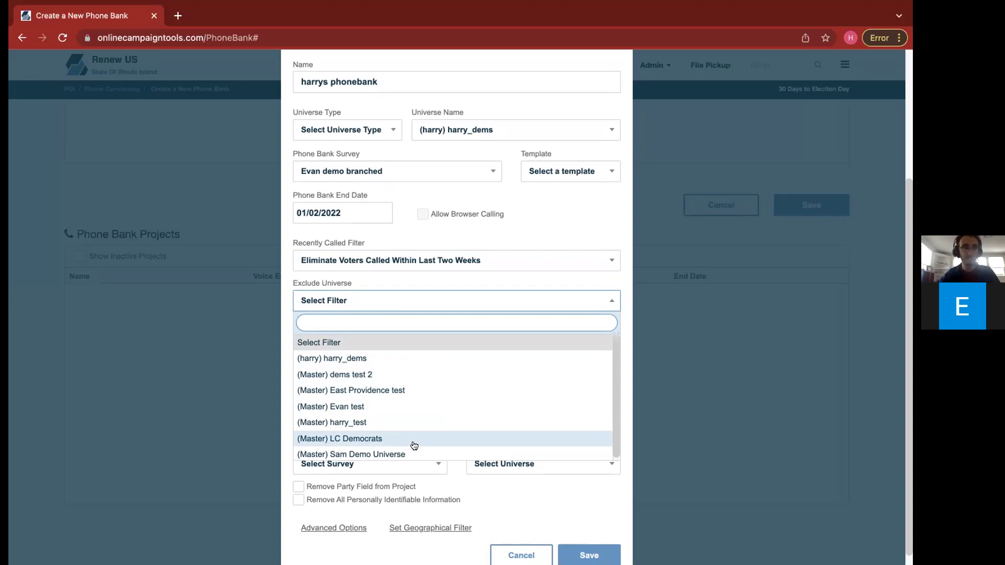
click(476, 284)
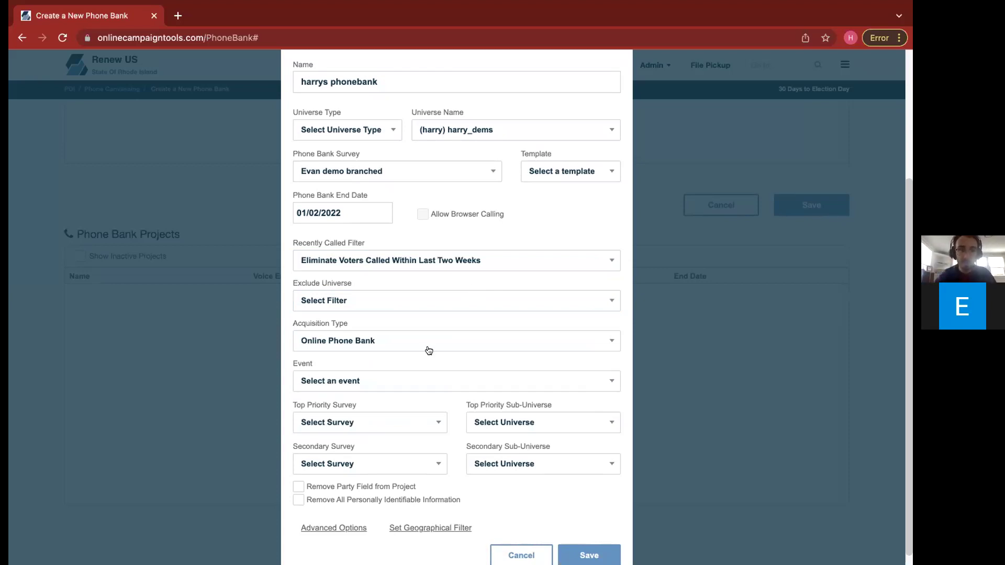
scroll(449, 309, down, 1)
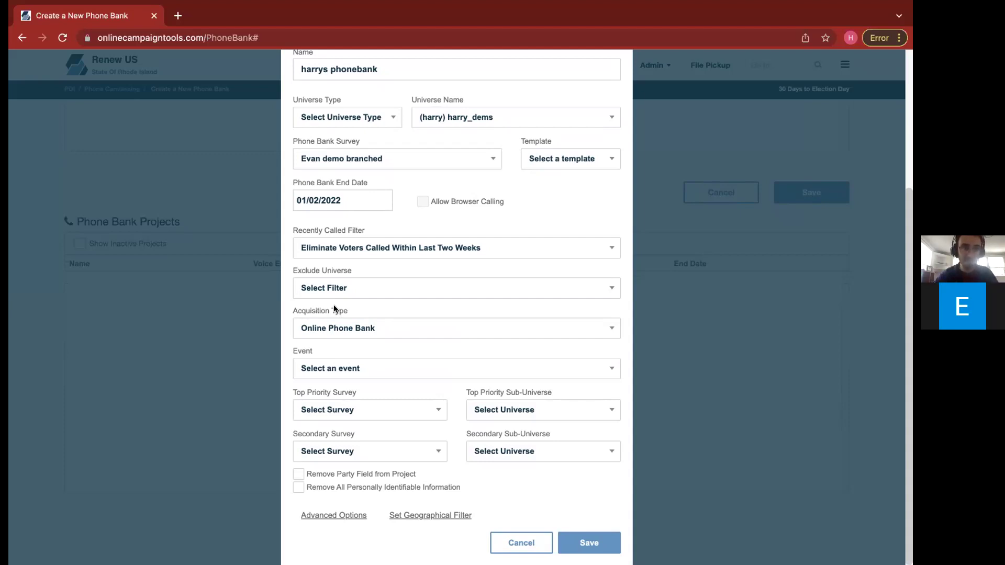
click(367, 329)
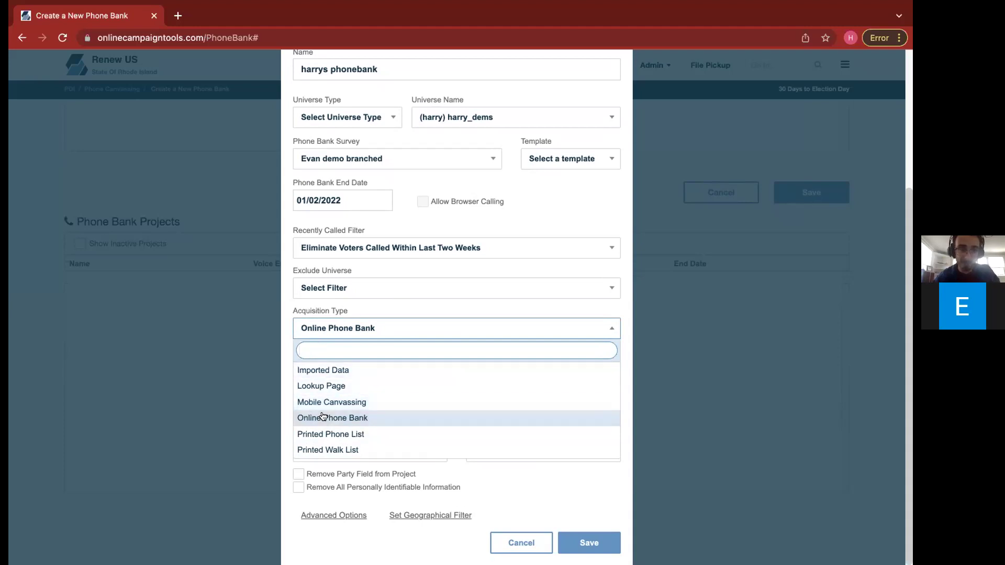
click(343, 418)
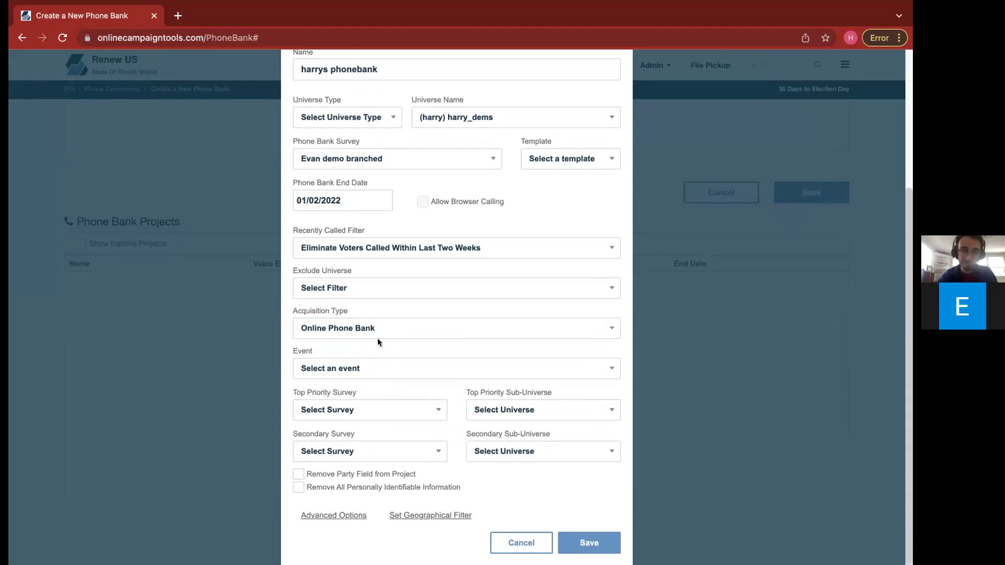
click(430, 373)
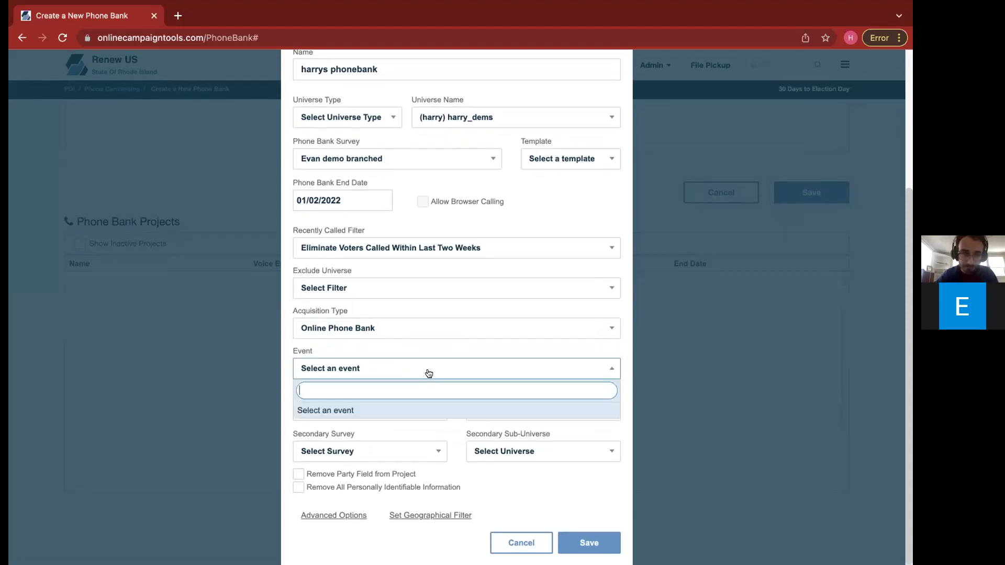
click(421, 369)
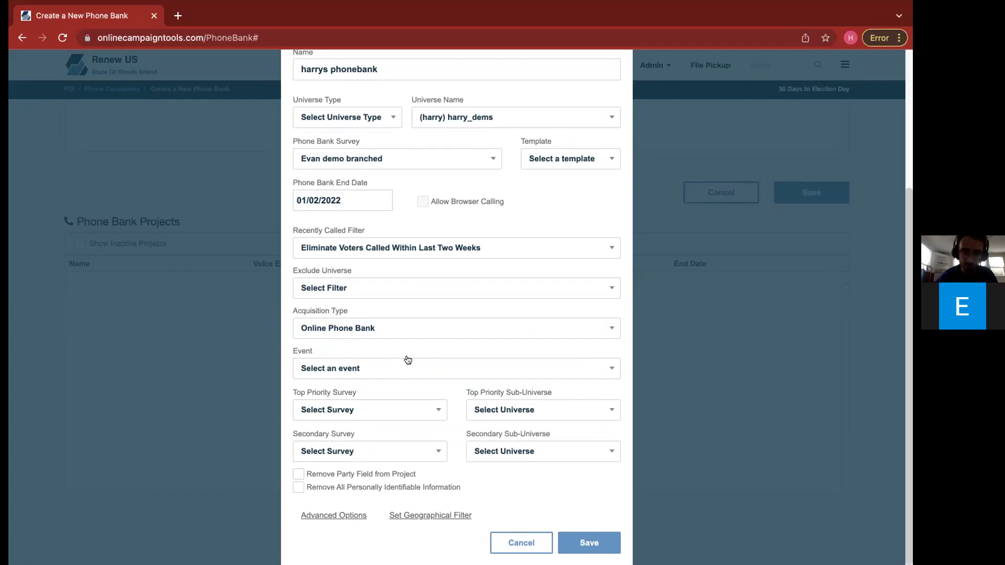
scroll(348, 375, down, 1)
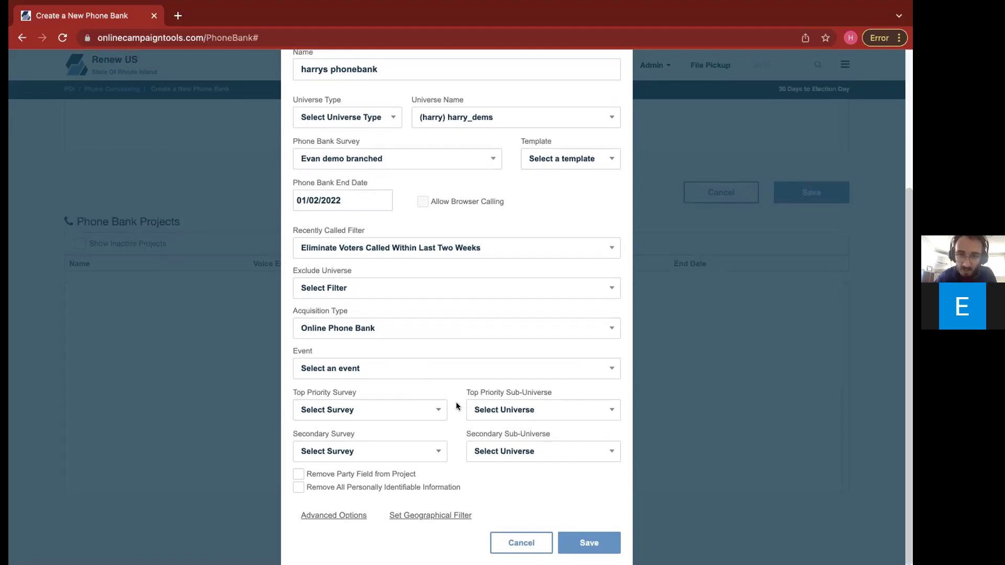
scroll(499, 416, down, 1)
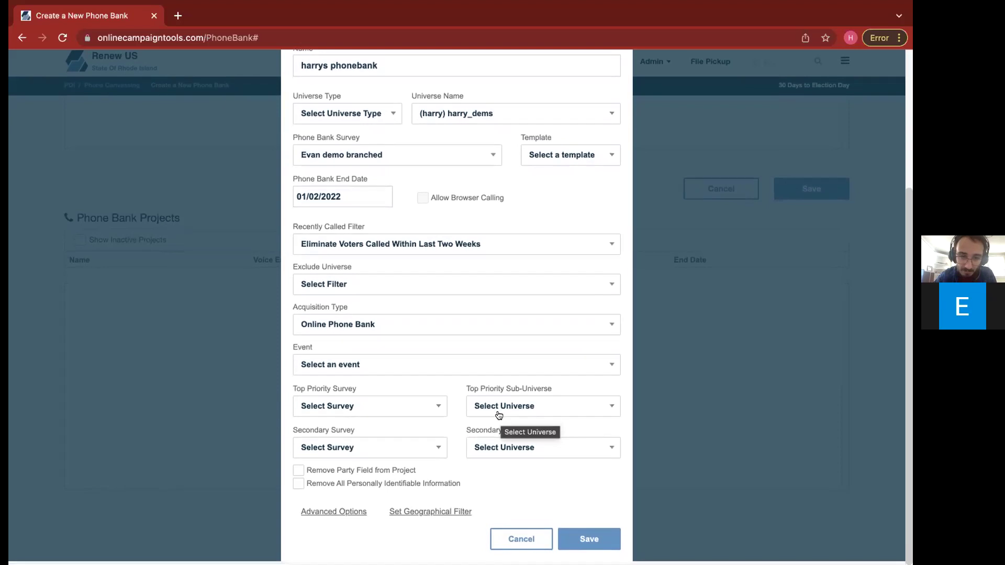
click(545, 450)
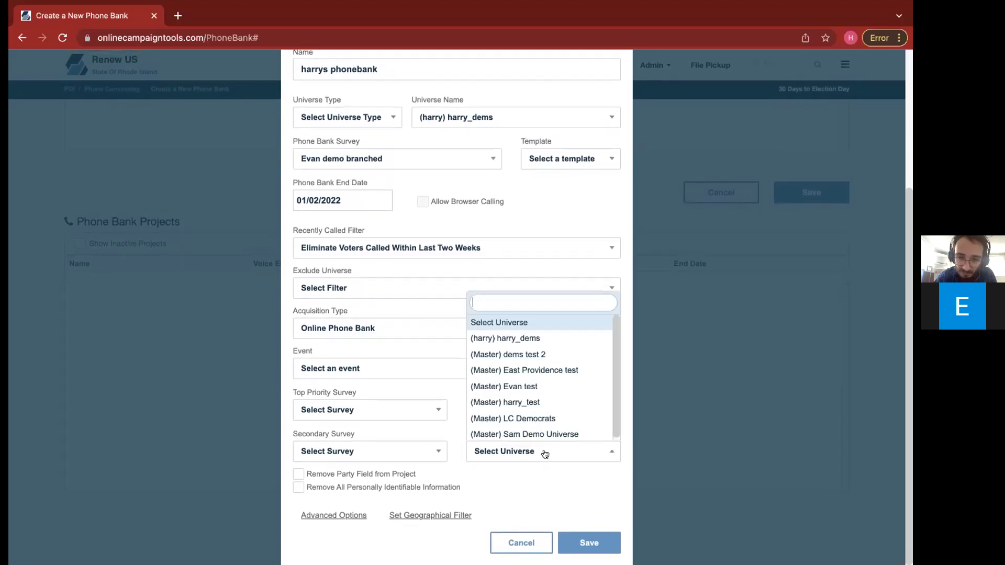
click(545, 453)
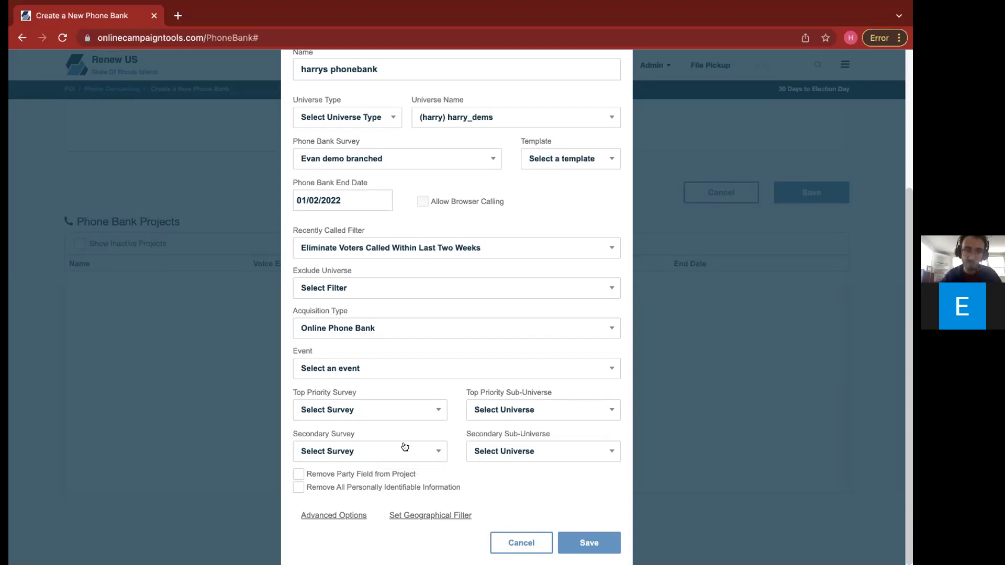
Step: On the harrys phonebank form, choose 'Evan basic example' as secondary survey and '(Master) Evan test' as secondary sub-universe
click(405, 449)
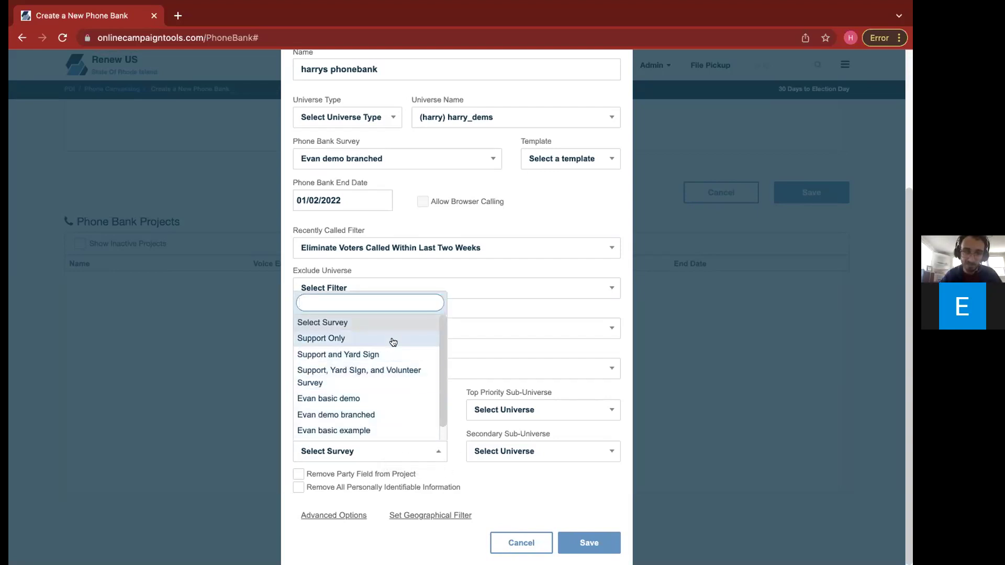
click(377, 429)
click(504, 455)
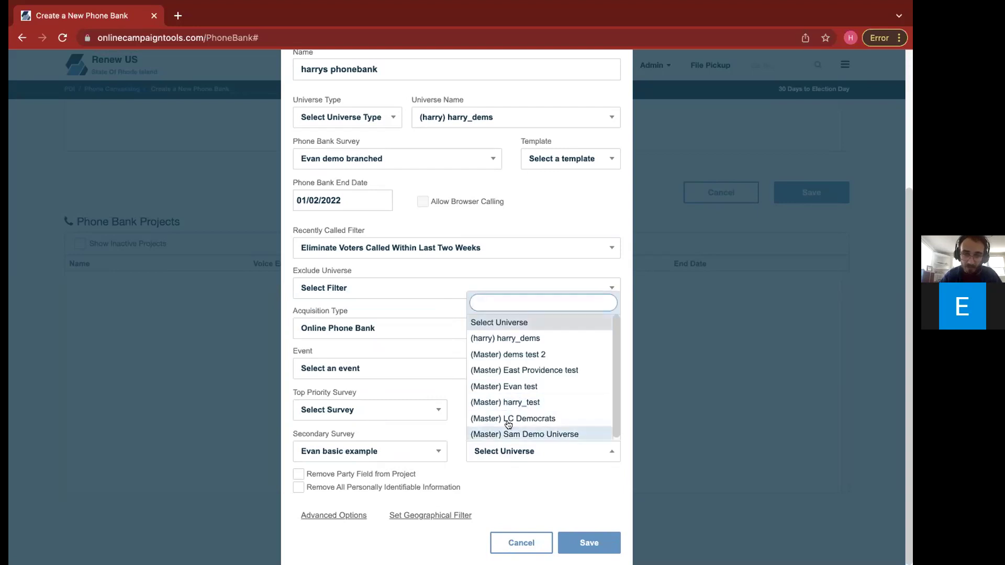
click(498, 387)
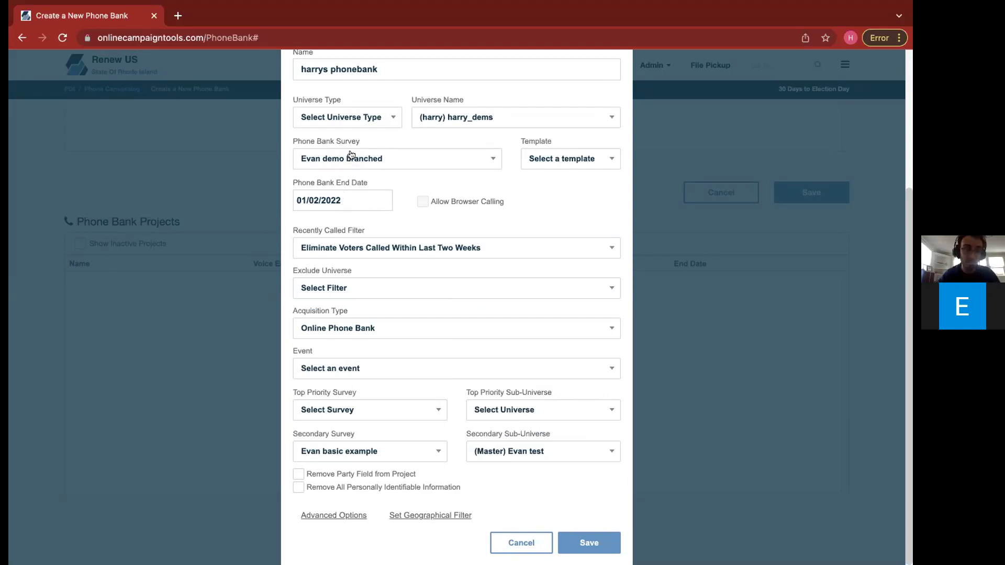
scroll(351, 154, up, 1)
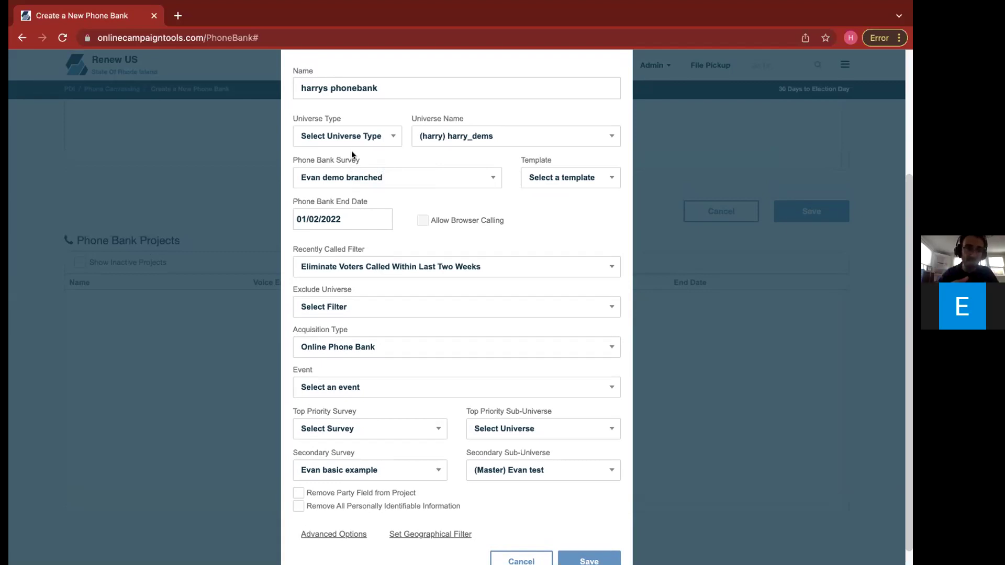
scroll(361, 236, down, 1)
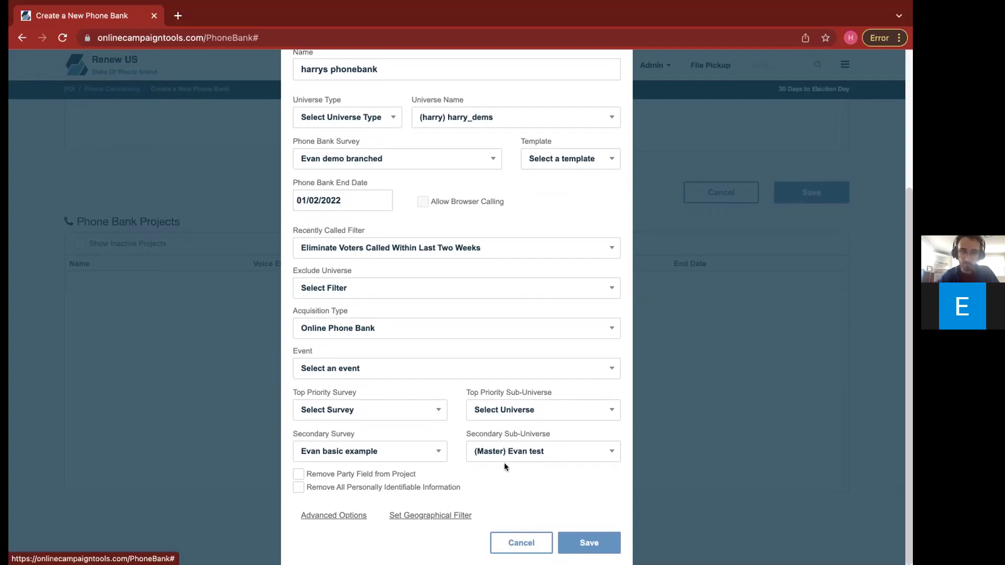
scroll(419, 263, up, 3)
scroll(418, 262, down, 3)
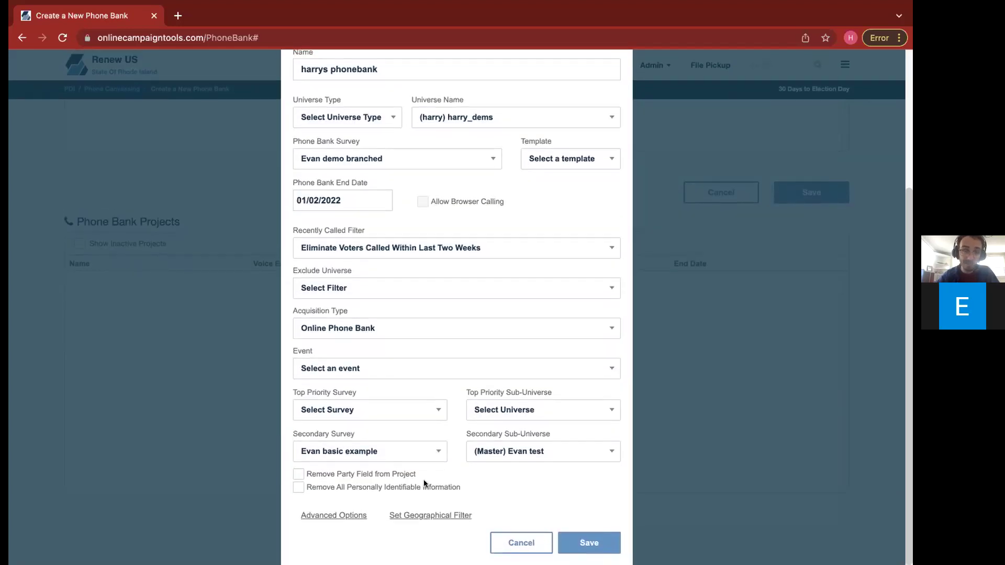
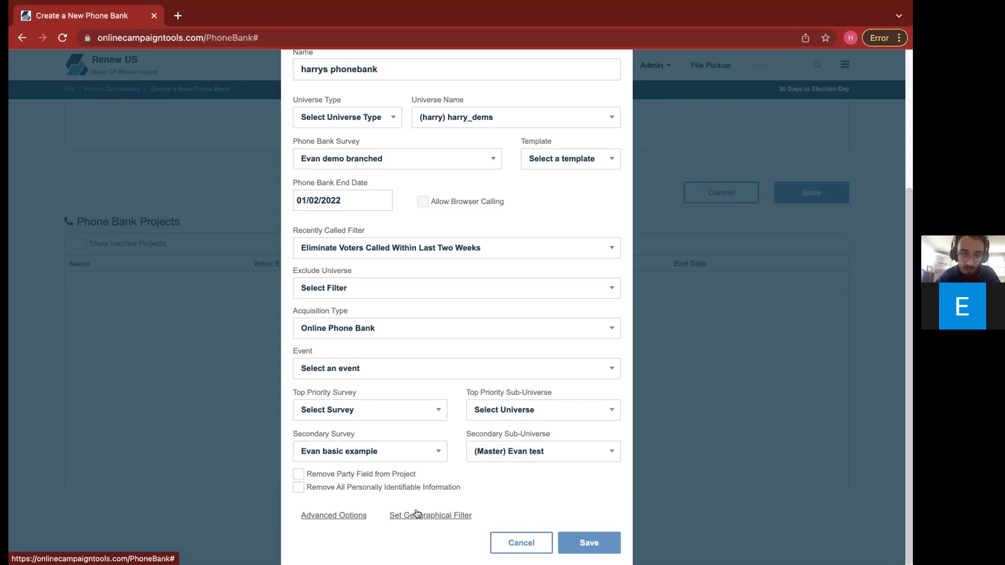
Step: Add precincts RI0101, RI0103 and RI0105 to the geographic filter criteria
click(414, 515)
scroll(393, 415, down, 3)
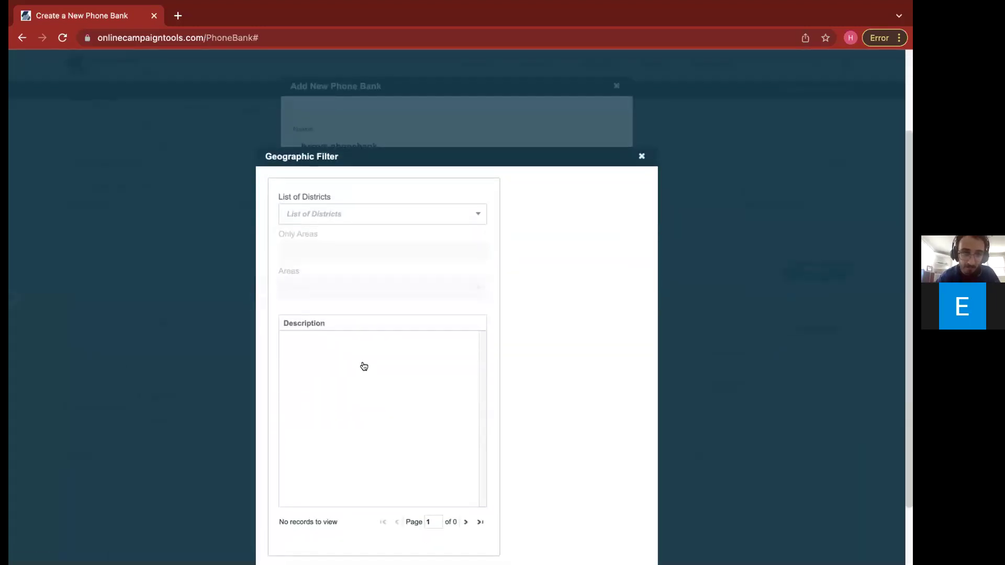
scroll(359, 323, down, 1)
click(328, 190)
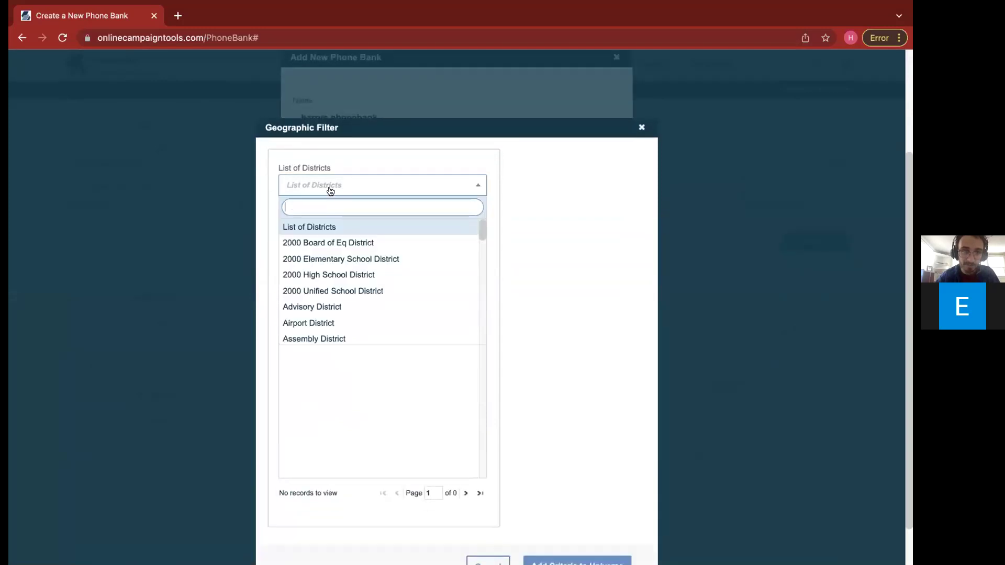
scroll(349, 302, down, 1)
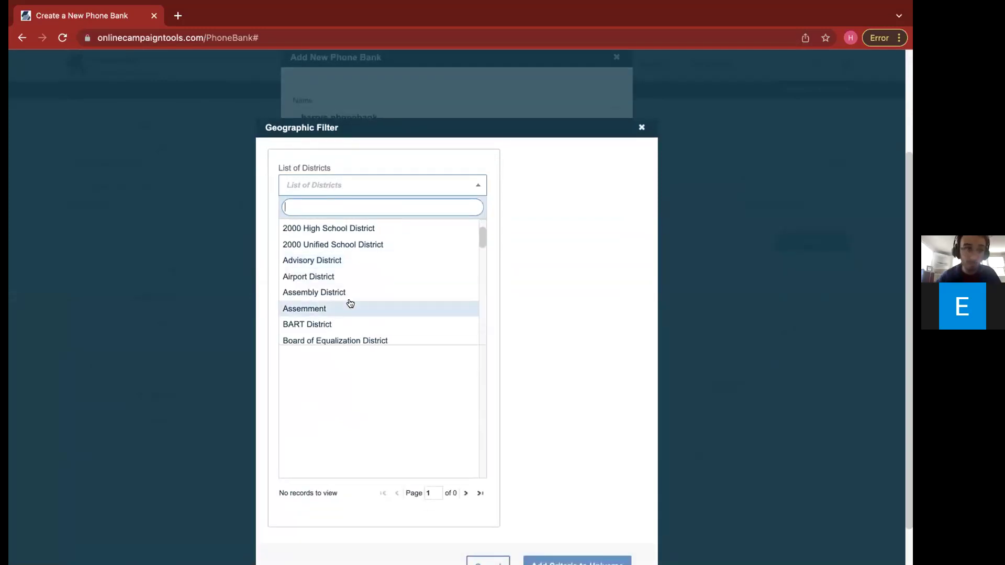
scroll(350, 304, down, 1)
scroll(350, 303, down, 1)
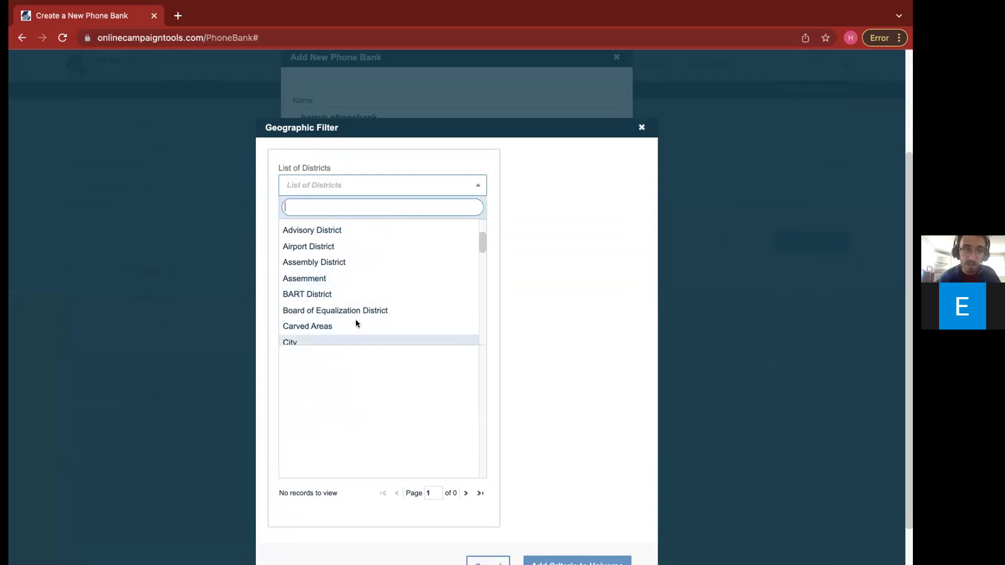
scroll(356, 320, up, 4)
scroll(359, 306, down, 15)
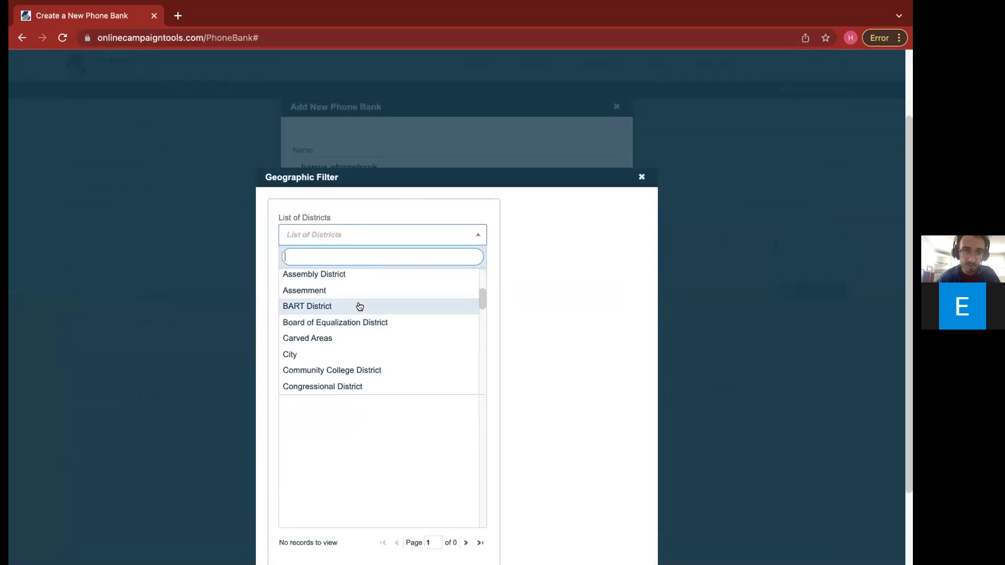
scroll(338, 369, up, 6)
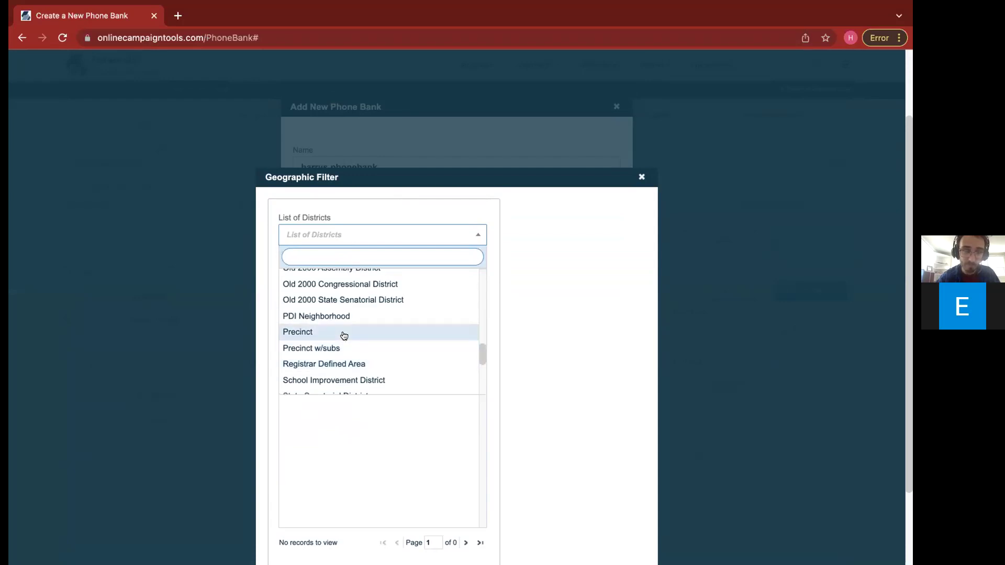
click(343, 334)
scroll(352, 332, down, 1)
click(351, 337)
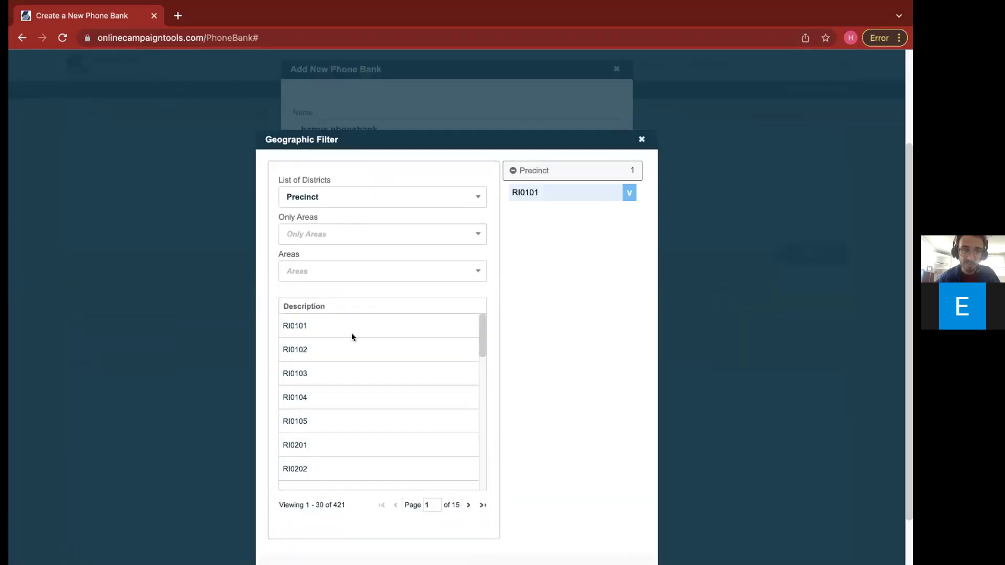
click(366, 375)
click(359, 412)
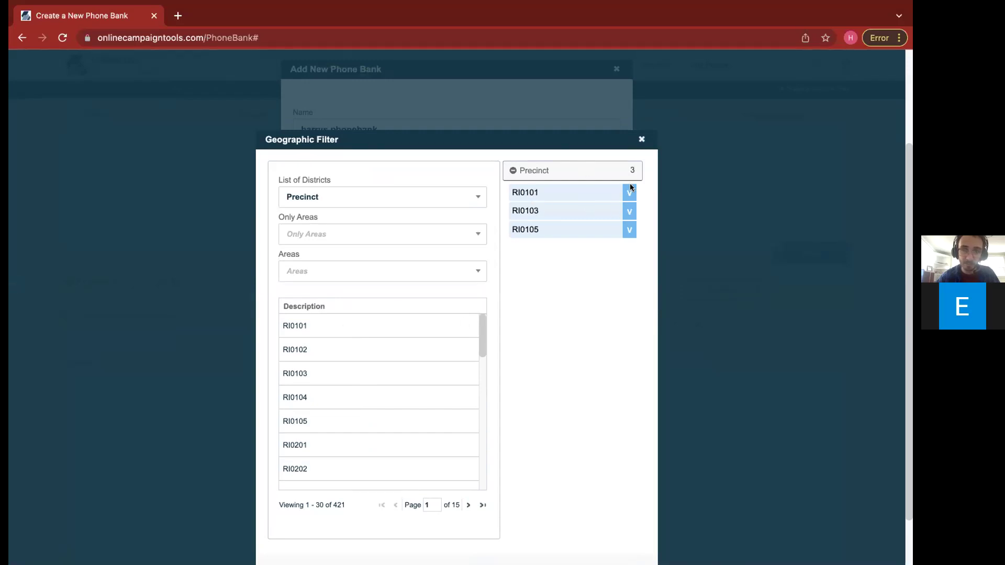
Step: Switch the district type to Zip Code and add zip codes 02804 and 02807
click(398, 202)
scroll(377, 282, down, 4)
click(355, 330)
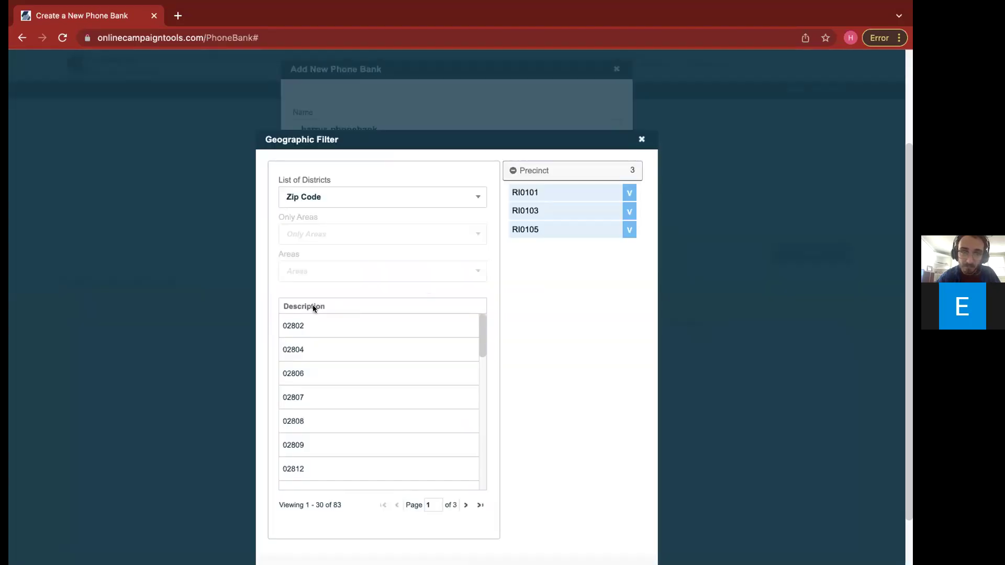
click(323, 343)
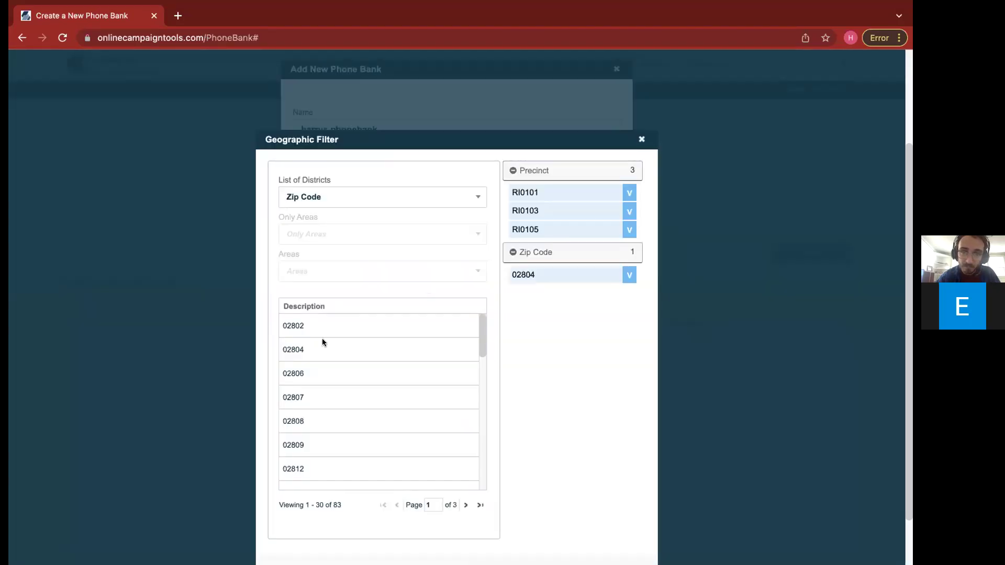
click(323, 393)
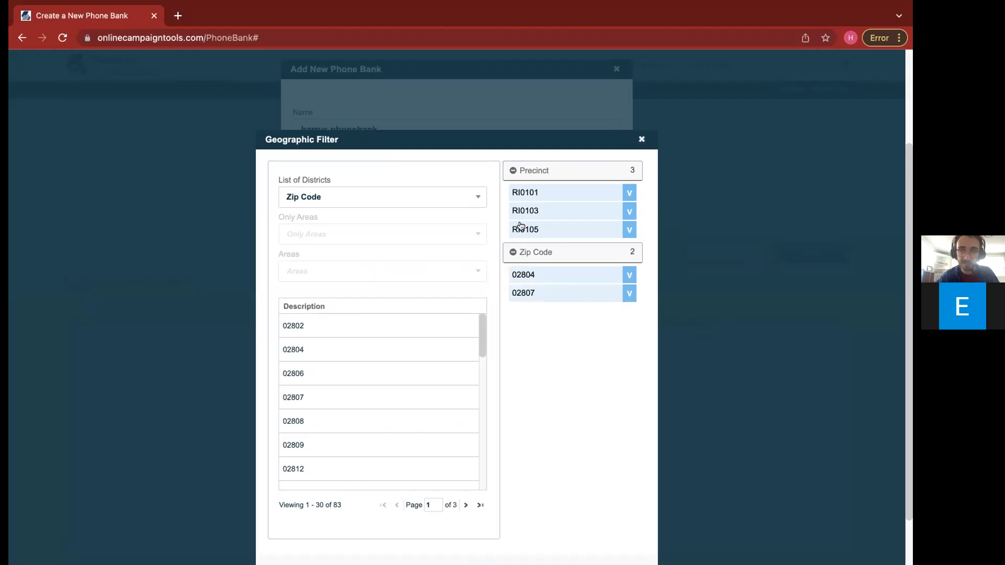
scroll(599, 349, down, 2)
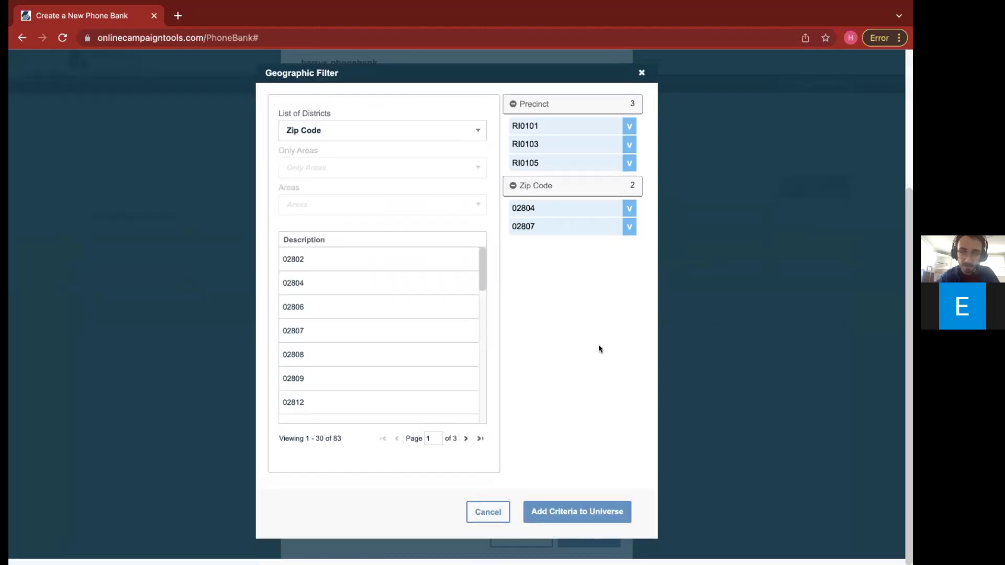
Step: Review the Precinct and Zip Code criteria groups, then cancel out of the filter
click(539, 192)
click(539, 192)
scroll(539, 212, up, 3)
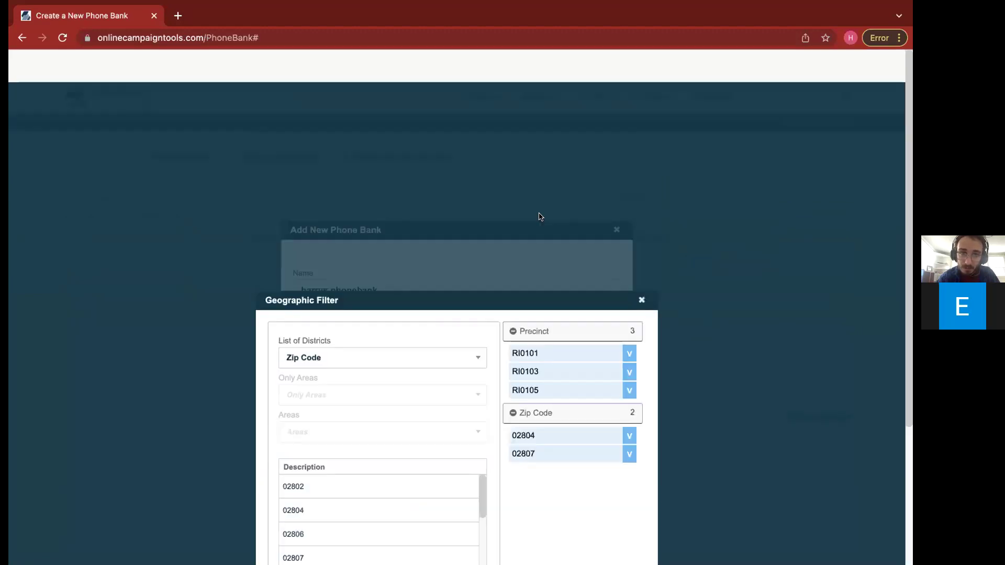
scroll(385, 386, down, 6)
scroll(384, 387, up, 6)
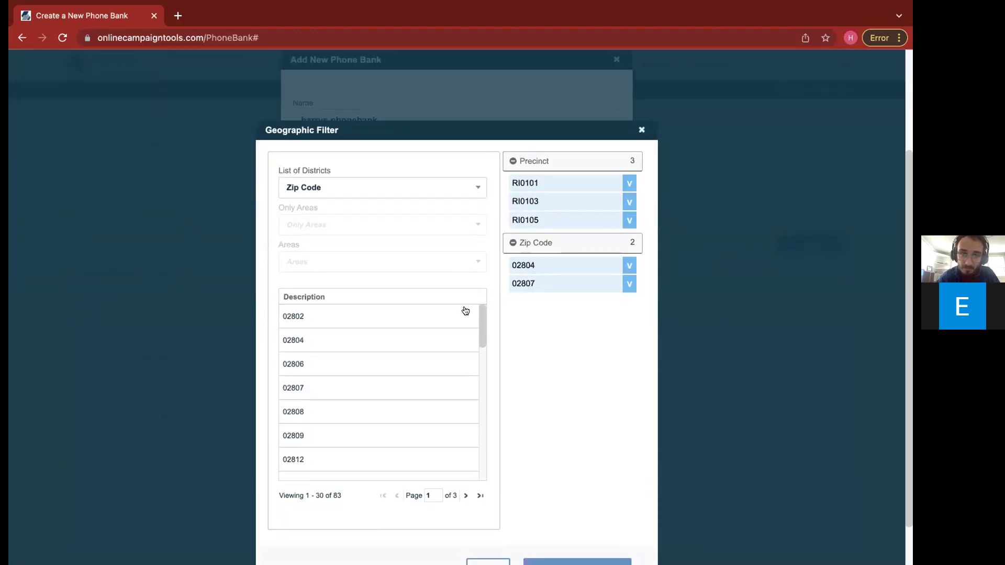
click(514, 166)
click(550, 169)
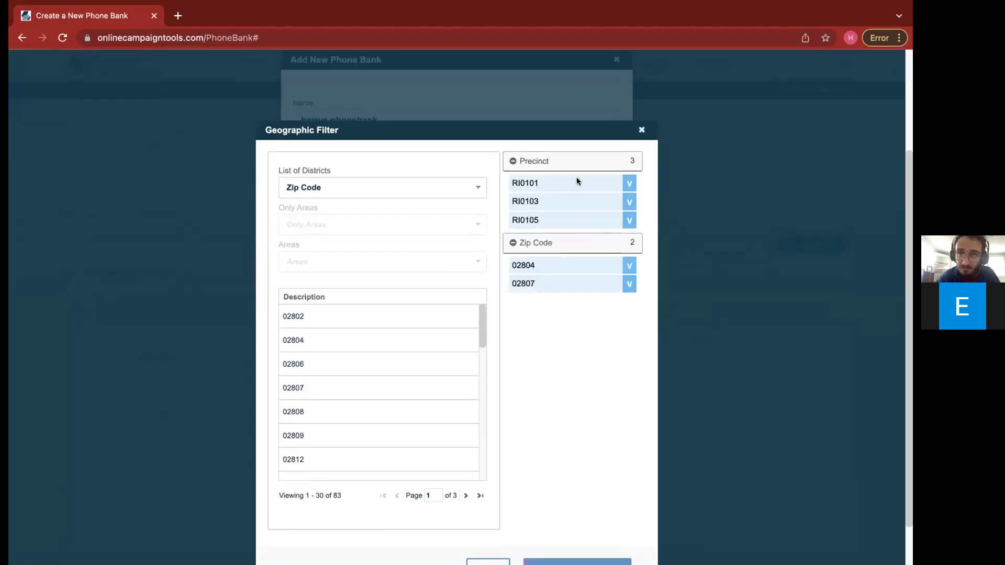
double_click(590, 276)
scroll(589, 273, down, 3)
scroll(589, 273, up, 1)
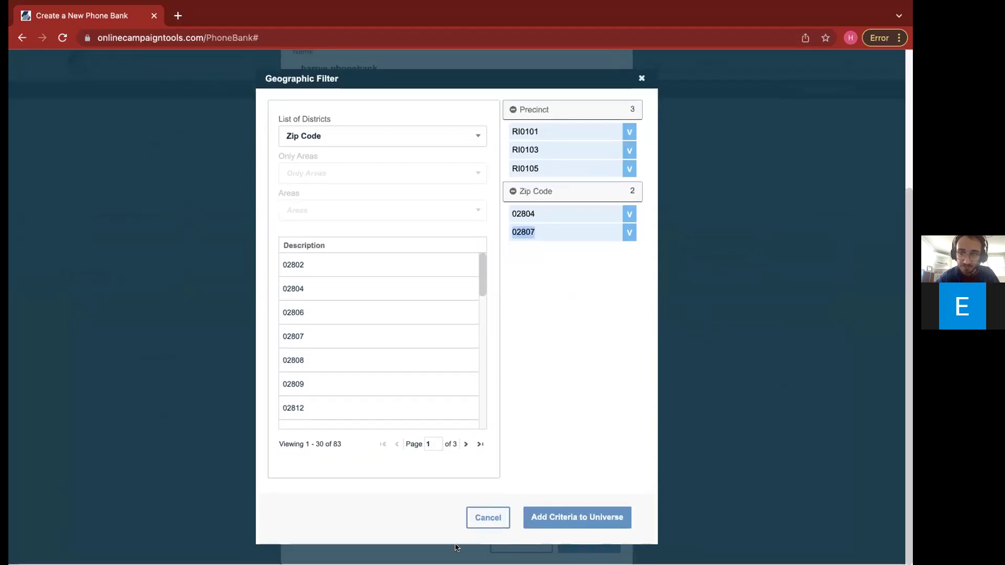
click(488, 512)
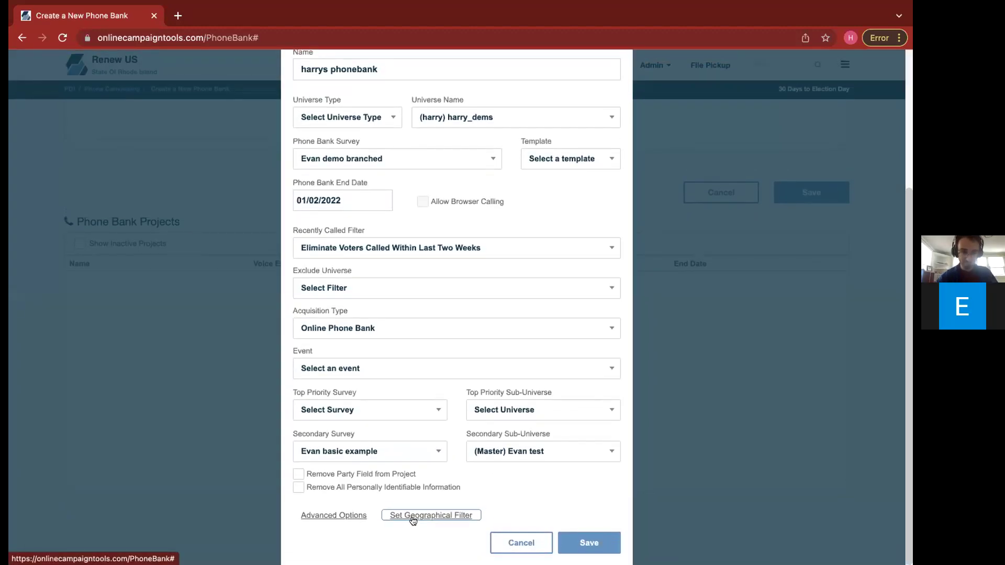
Step: Add carved area Turf 1 to the geographic filter and add the criteria to the universe
click(413, 520)
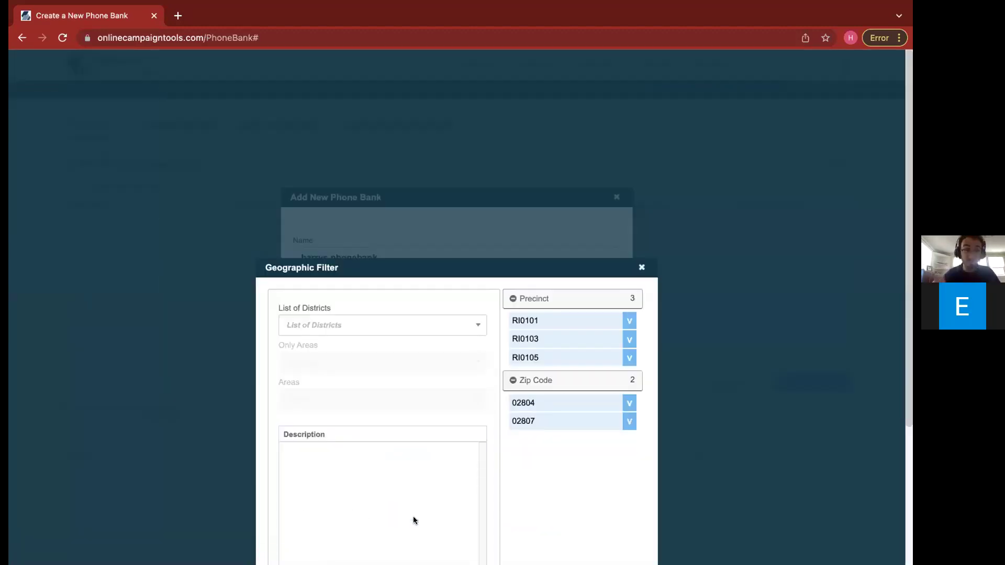
scroll(564, 396, down, 4)
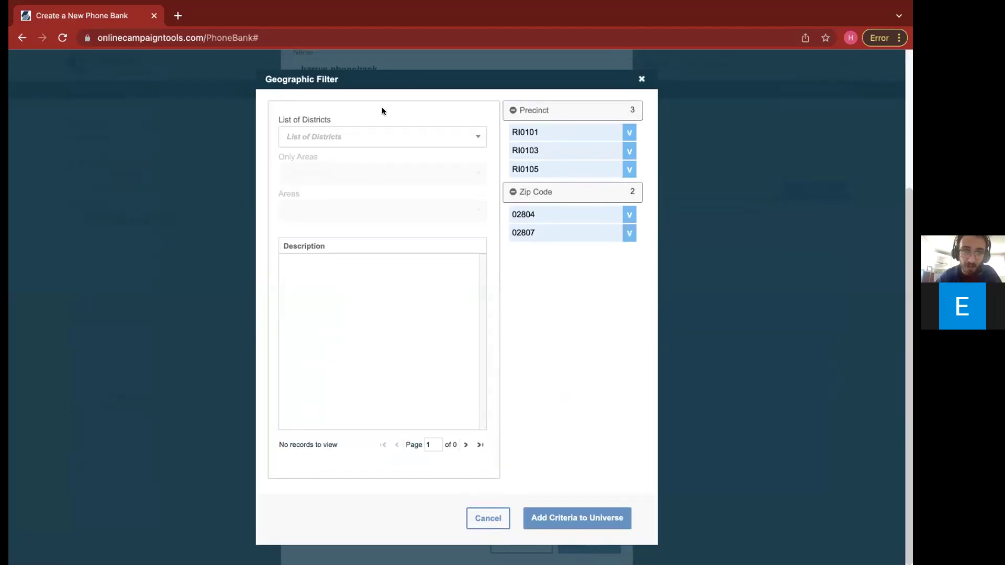
click(375, 138)
scroll(365, 235, down, 5)
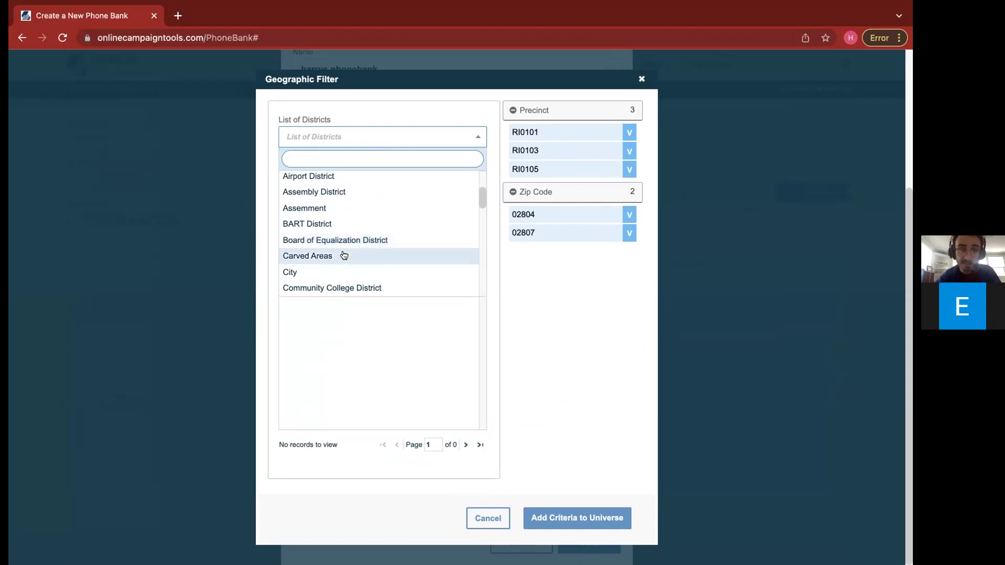
click(327, 255)
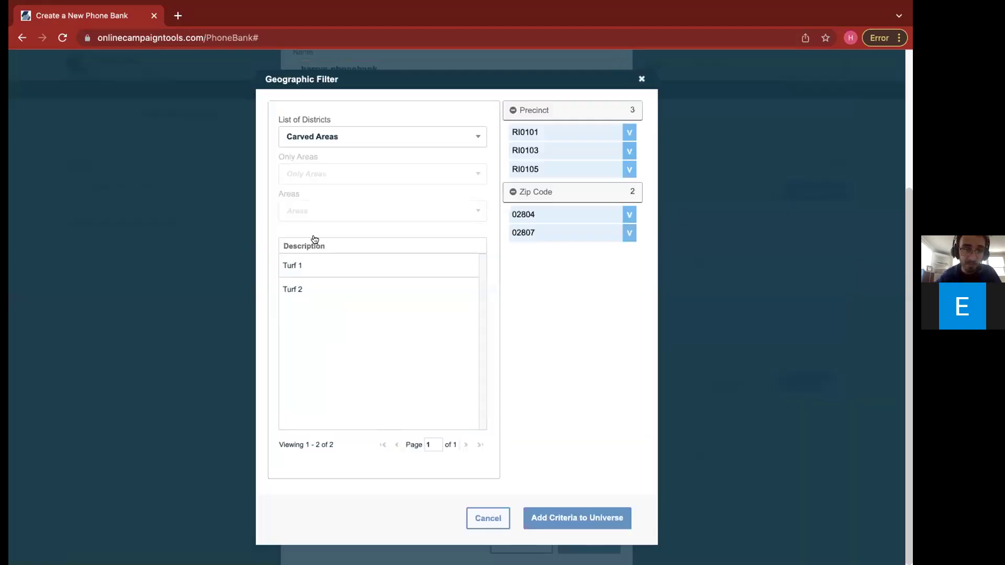
click(342, 262)
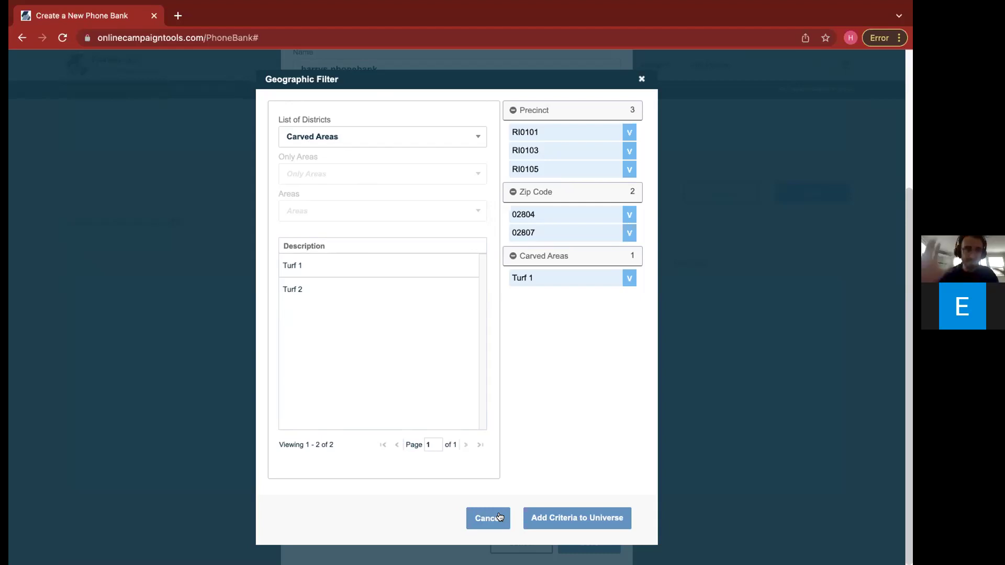
click(332, 264)
click(333, 271)
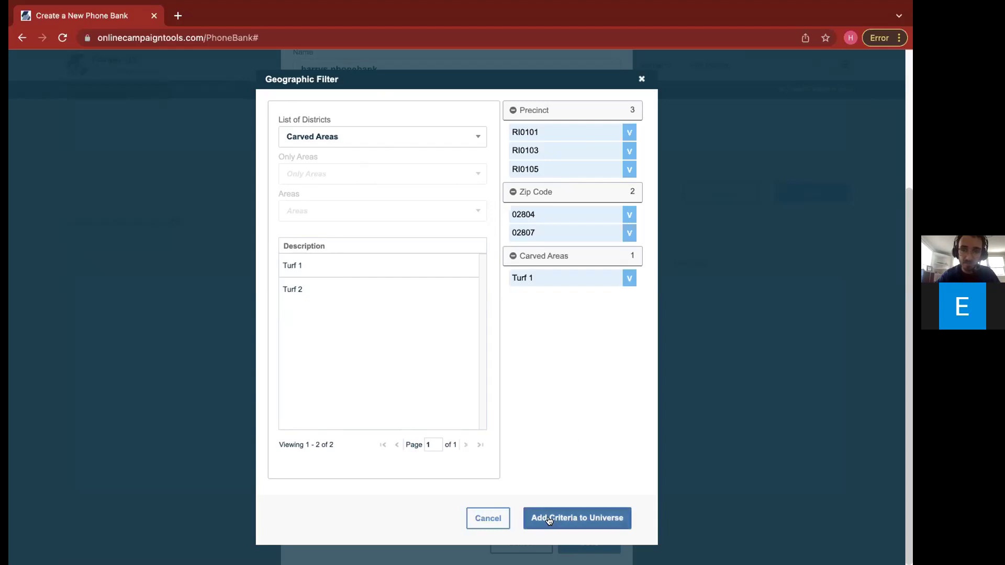
click(408, 137)
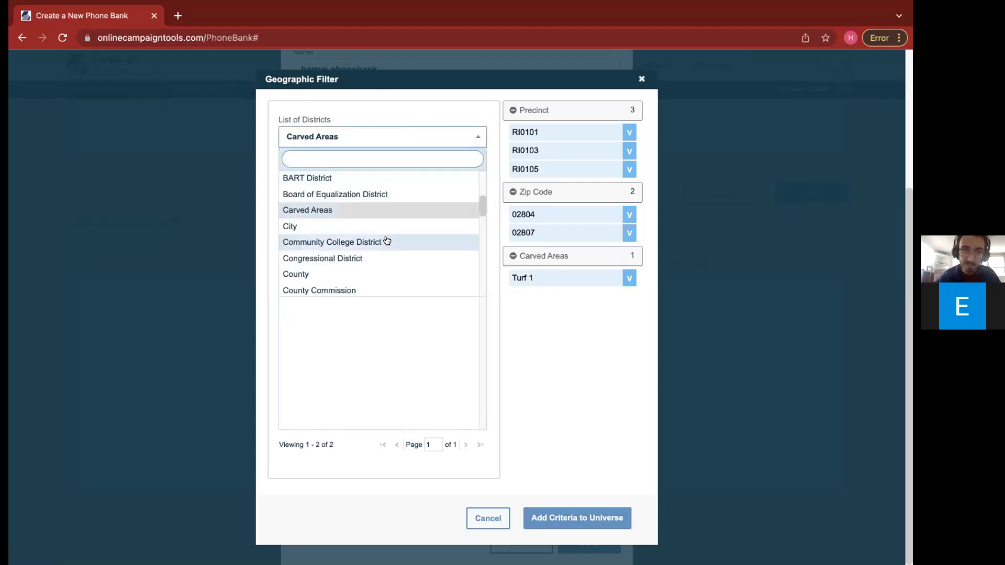
click(542, 512)
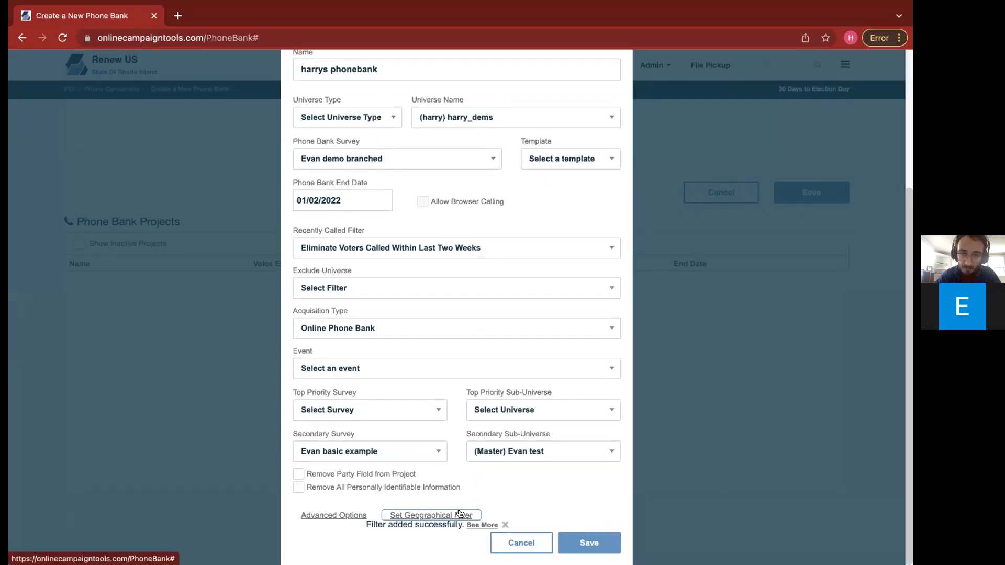
click(441, 513)
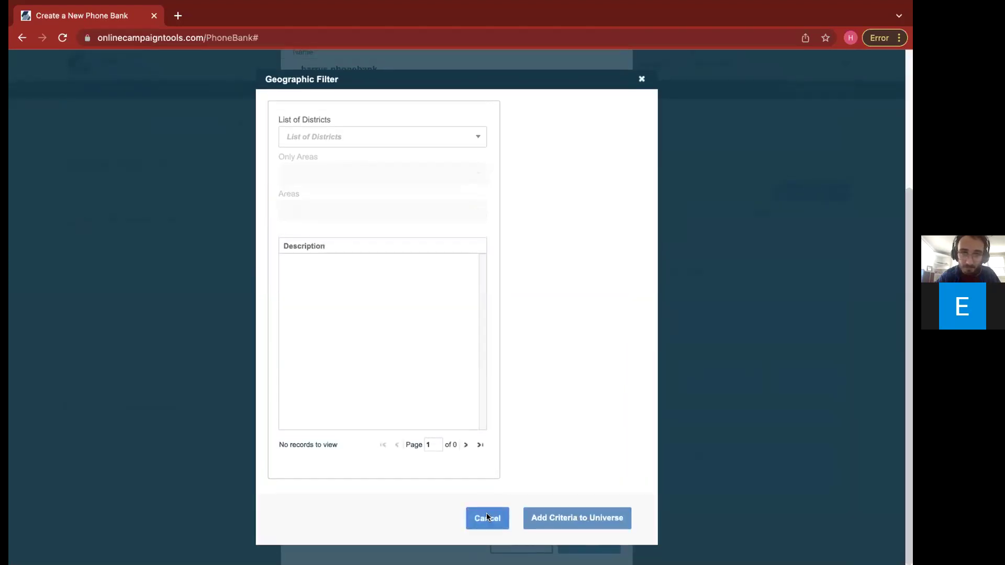
Step: Close the filter, set the universe type to Voter and try saving the phone bank
click(485, 513)
click(589, 543)
scroll(519, 373, up, 2)
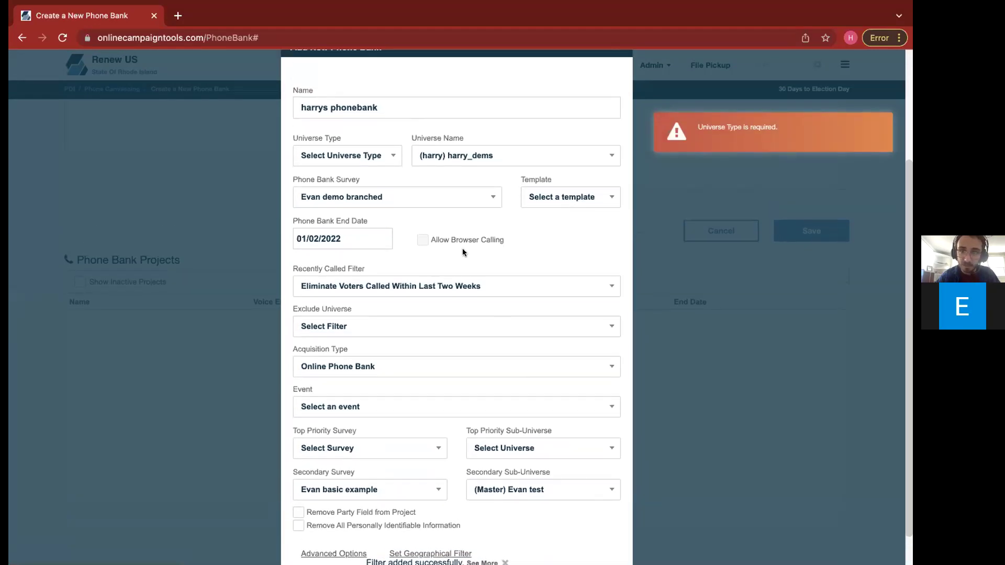
scroll(511, 229, up, 1)
click(368, 171)
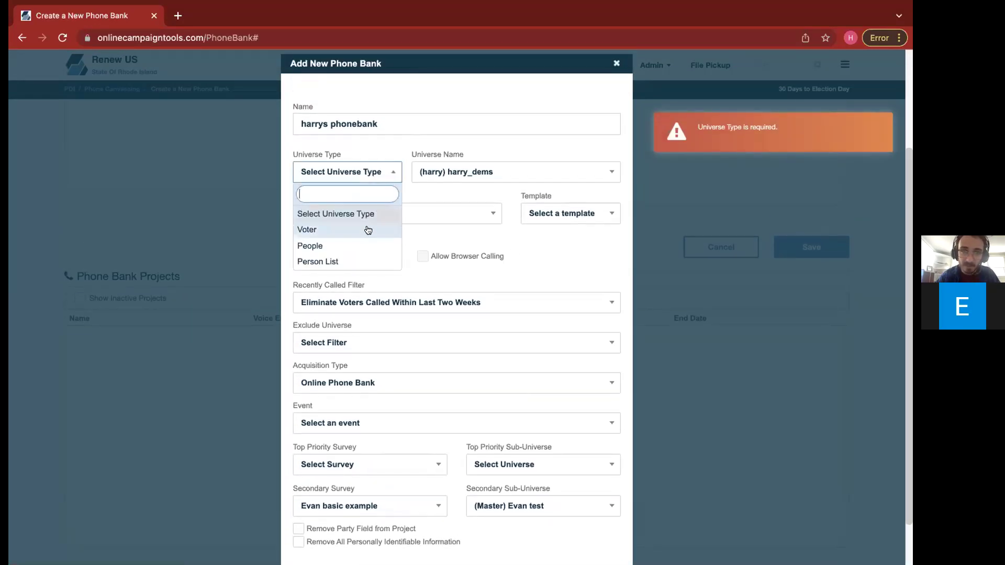
click(365, 229)
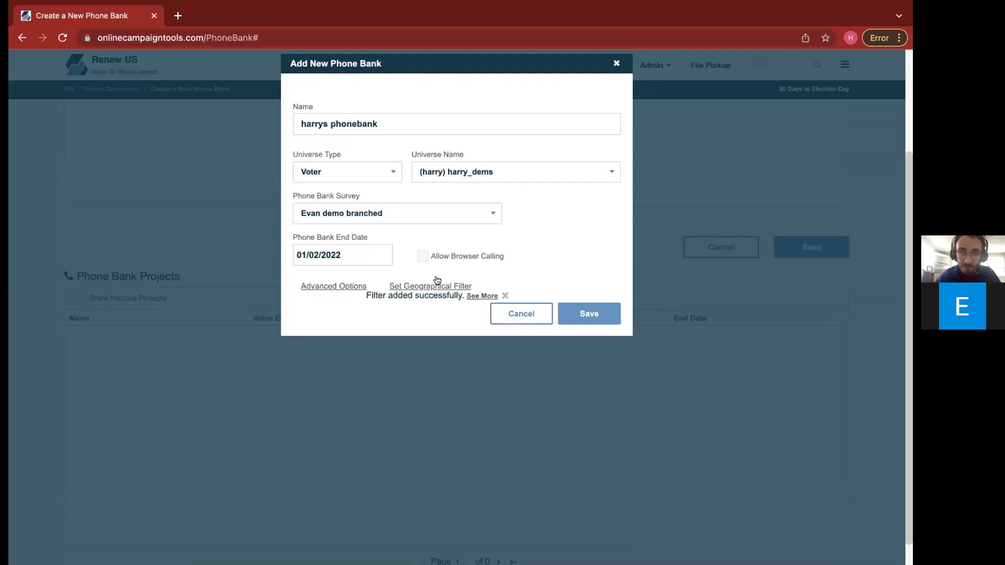
click(597, 320)
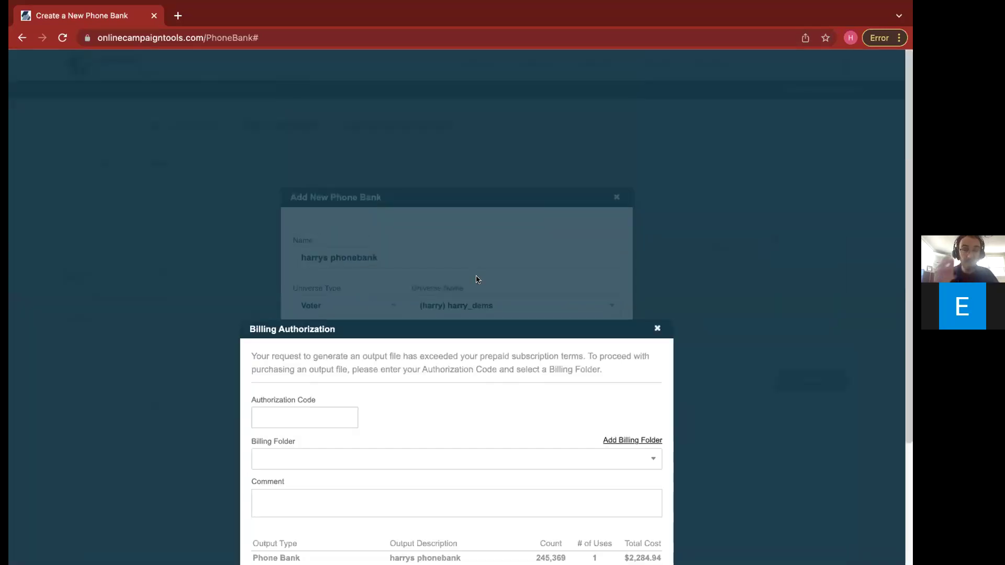
Step: Decline the billing charge, switch the universe to (Master) Evan test, and discard the form
scroll(477, 279, down, 3)
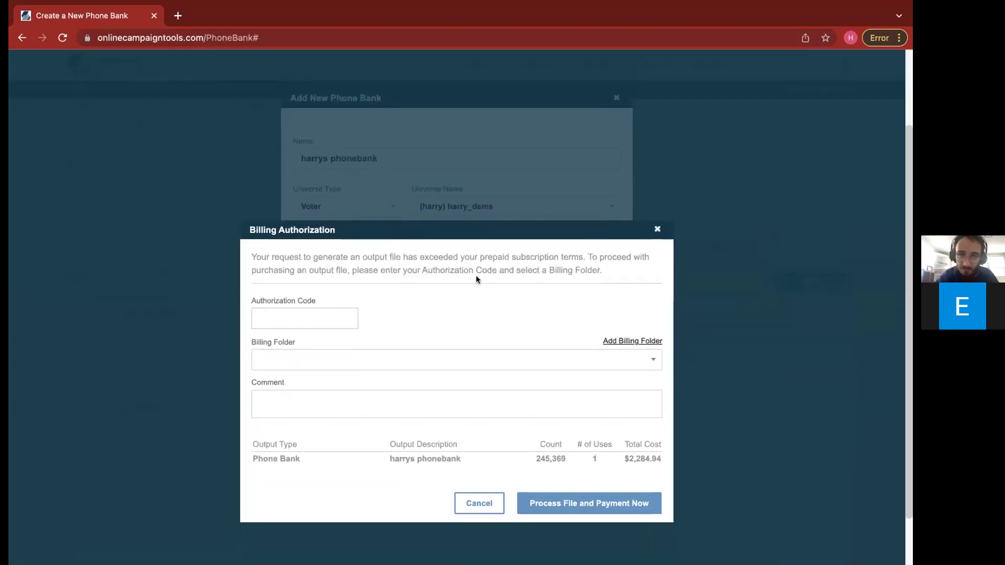
click(479, 503)
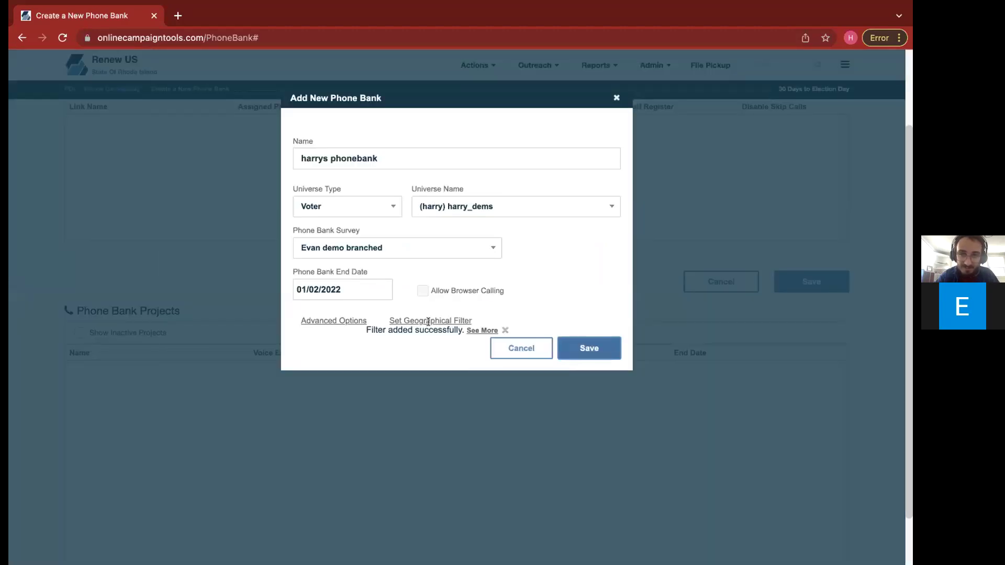
click(458, 206)
click(458, 249)
click(419, 208)
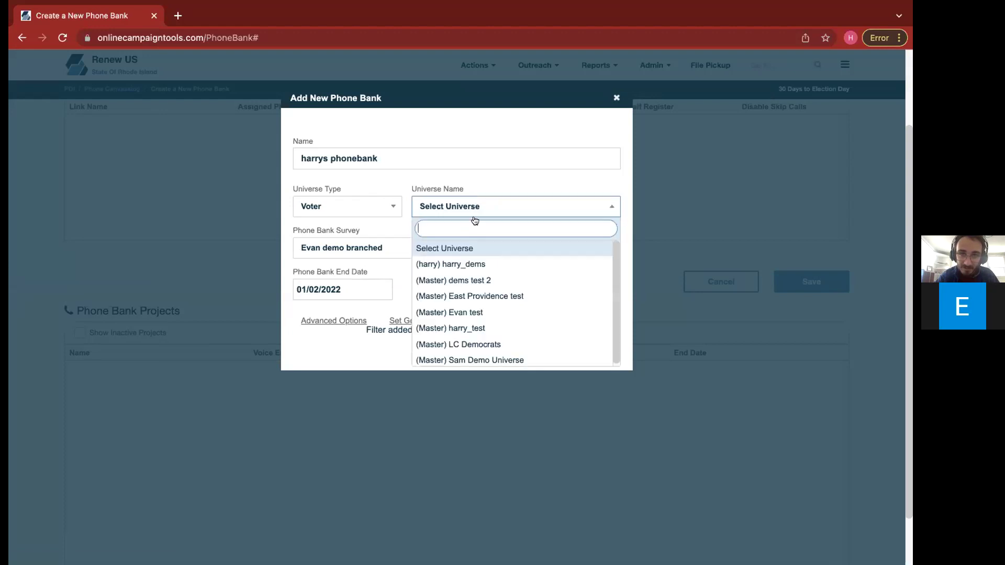
click(468, 312)
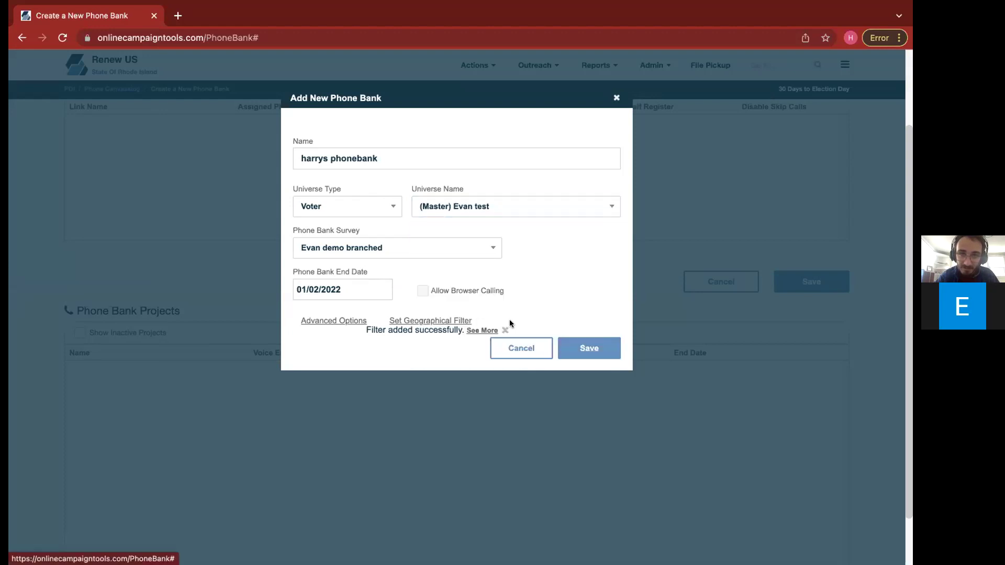
click(510, 350)
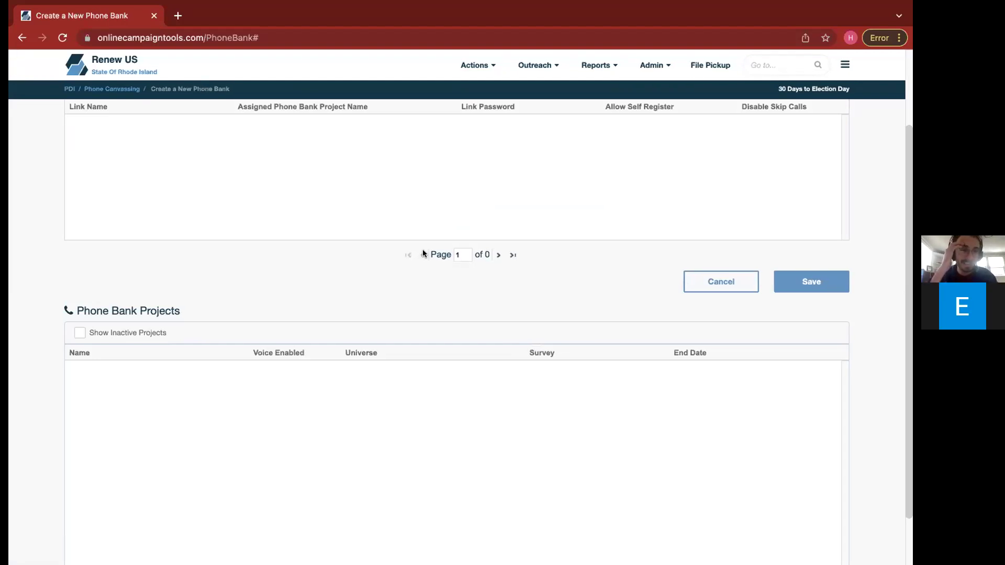
Step: Reload the phone bank page twice until the HS and College Dems project is listed
scroll(423, 253, up, 2)
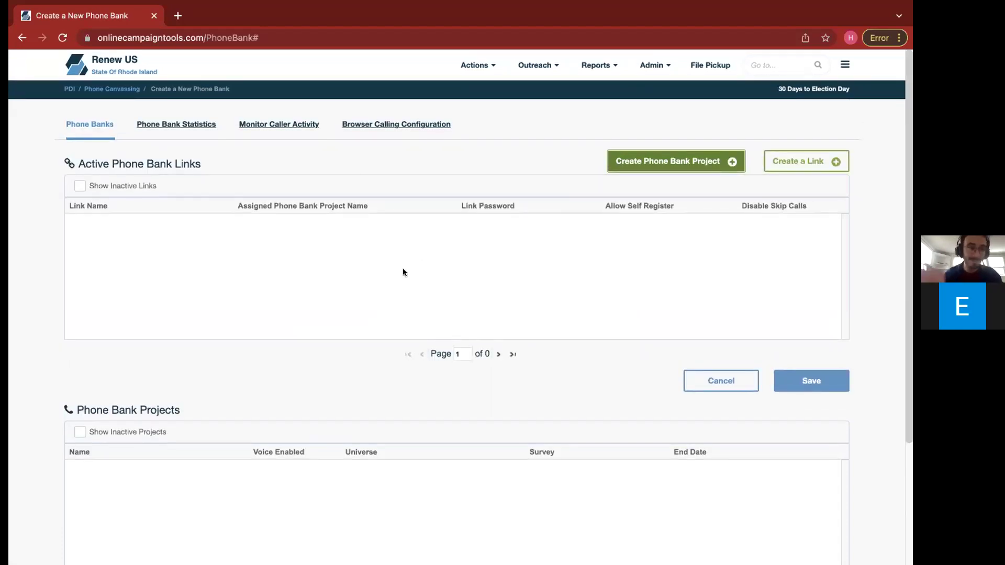
click(63, 38)
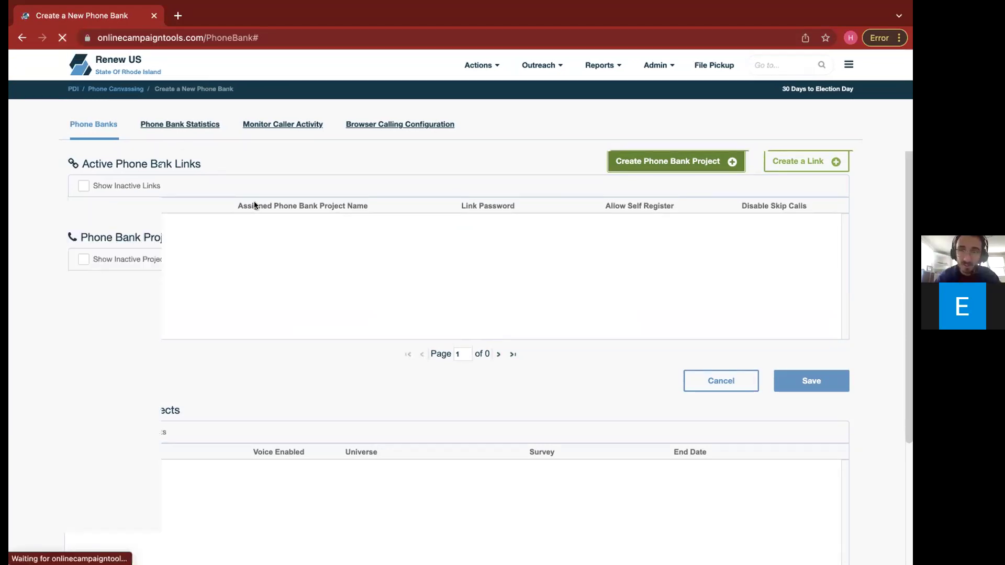
scroll(377, 219, down, 3)
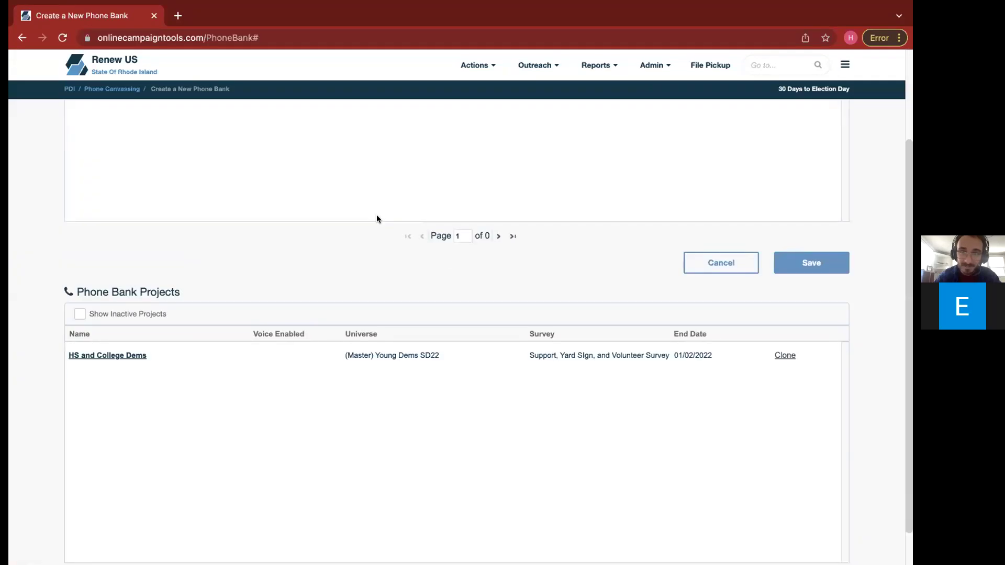
scroll(377, 219, up, 2)
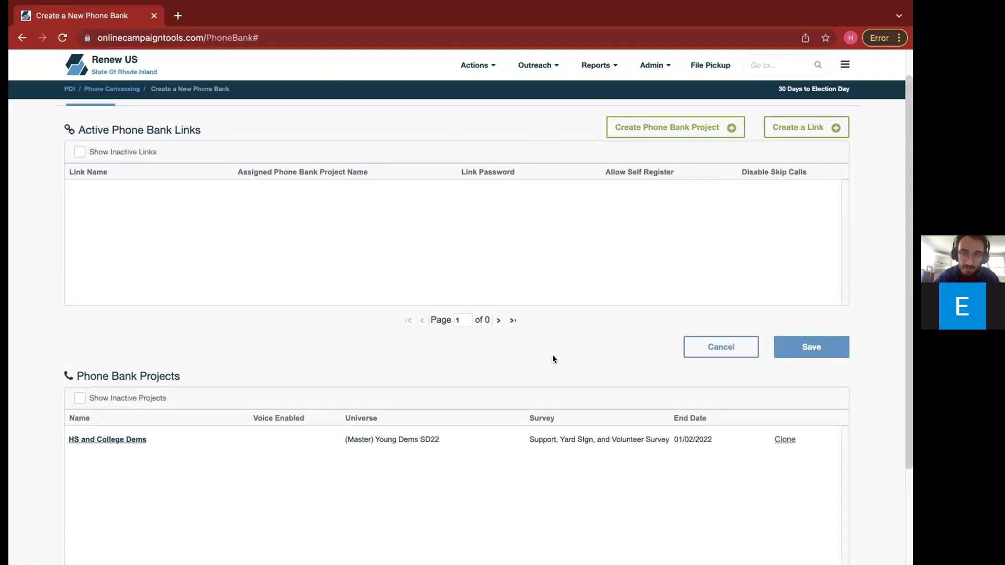
scroll(197, 368, down, 1)
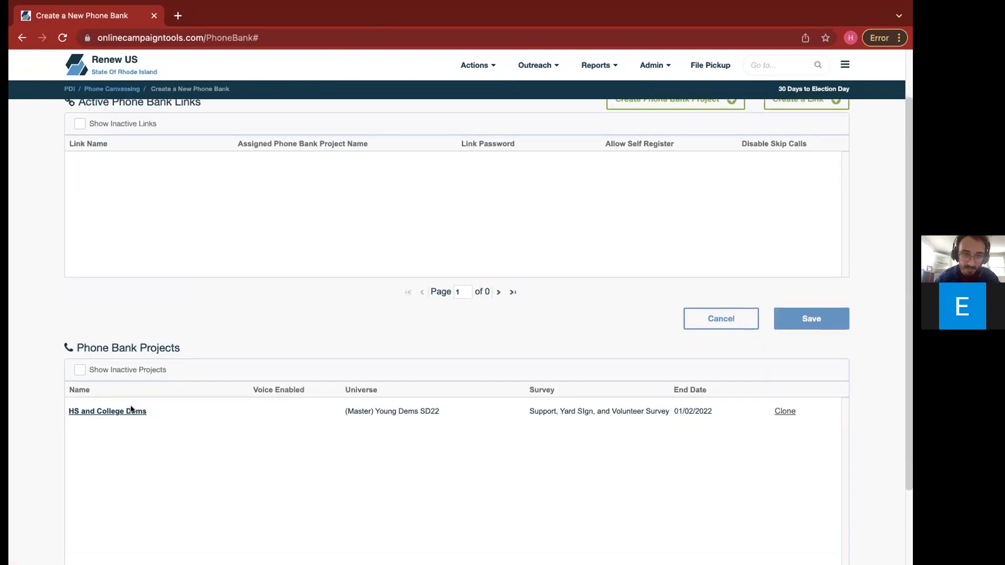
scroll(261, 388, down, 1)
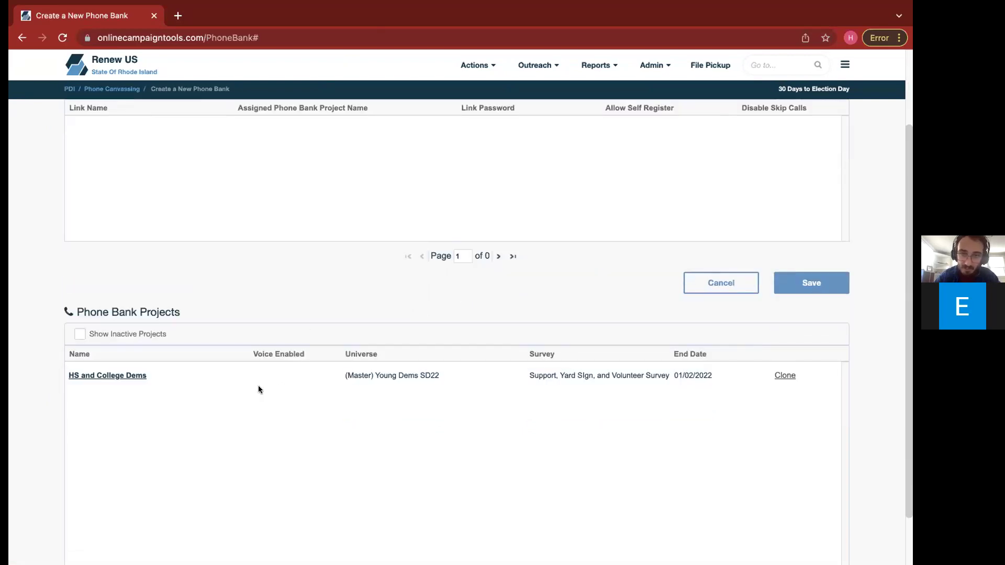
scroll(549, 335, up, 2)
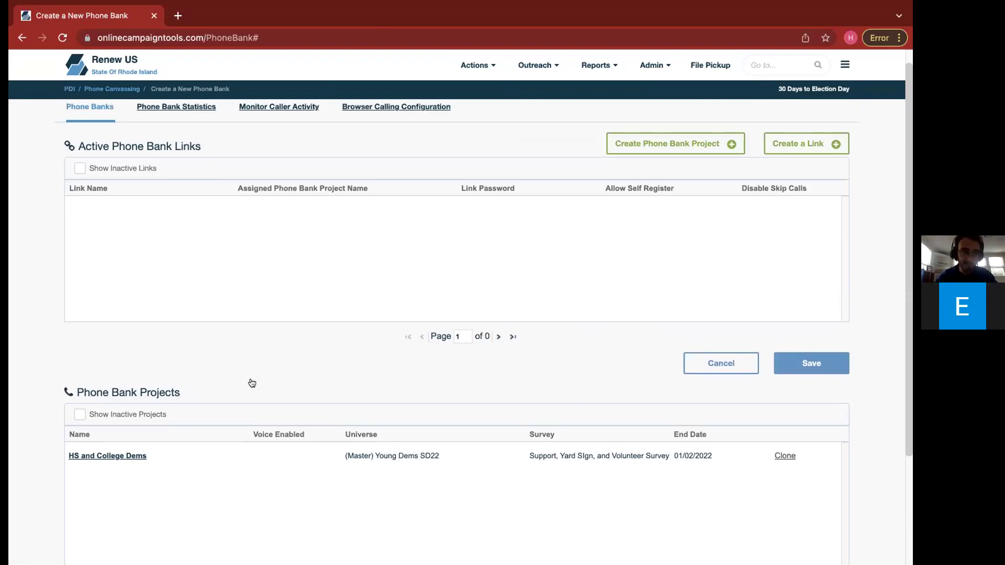
scroll(172, 440, down, 2)
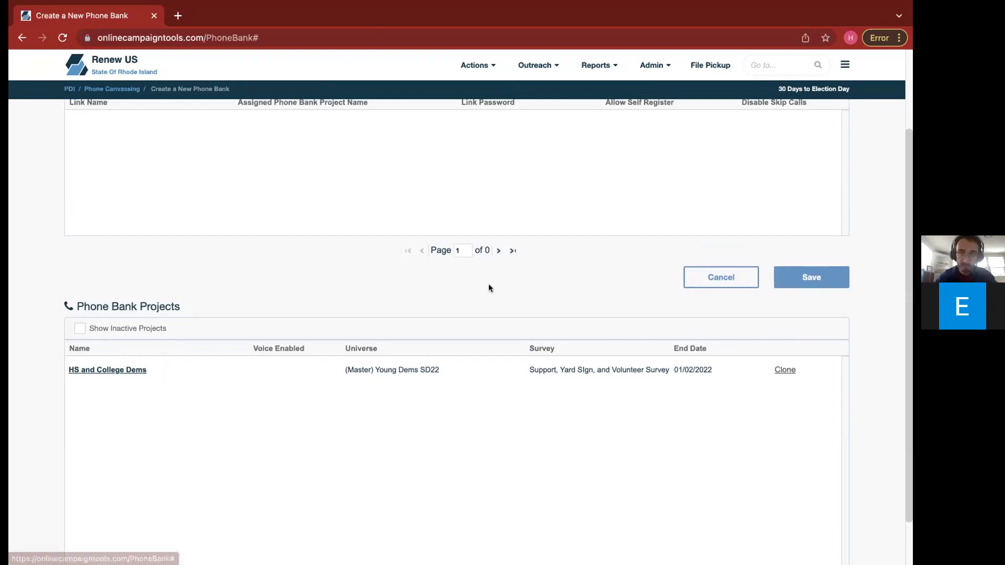
scroll(488, 284, up, 1)
click(62, 37)
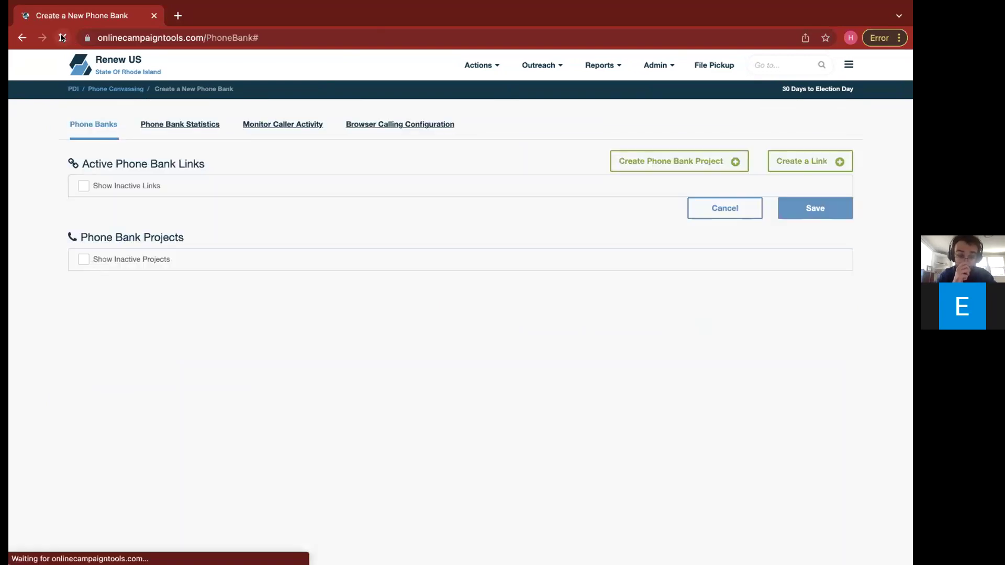
scroll(117, 327, down, 3)
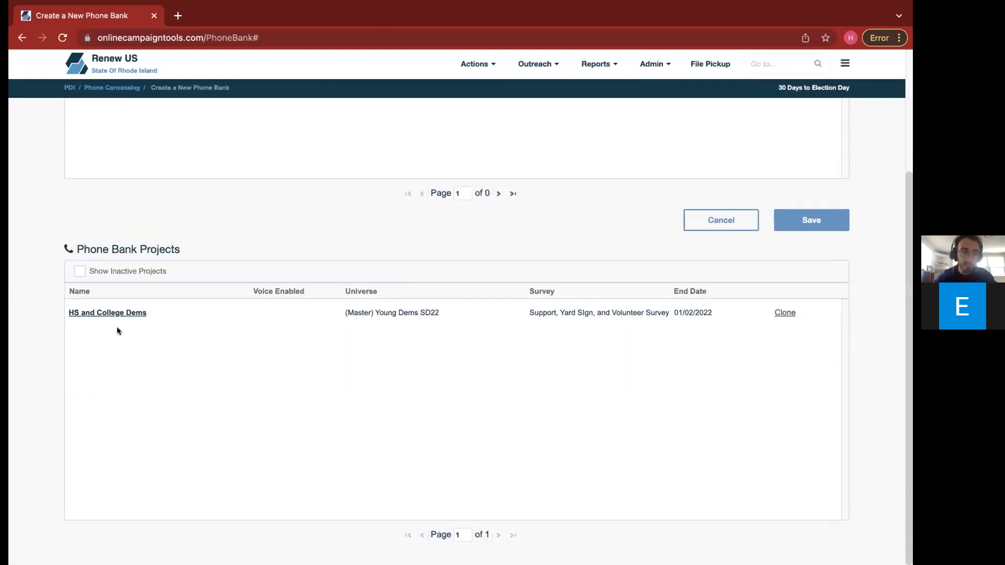
click(117, 314)
scroll(343, 320, down, 1)
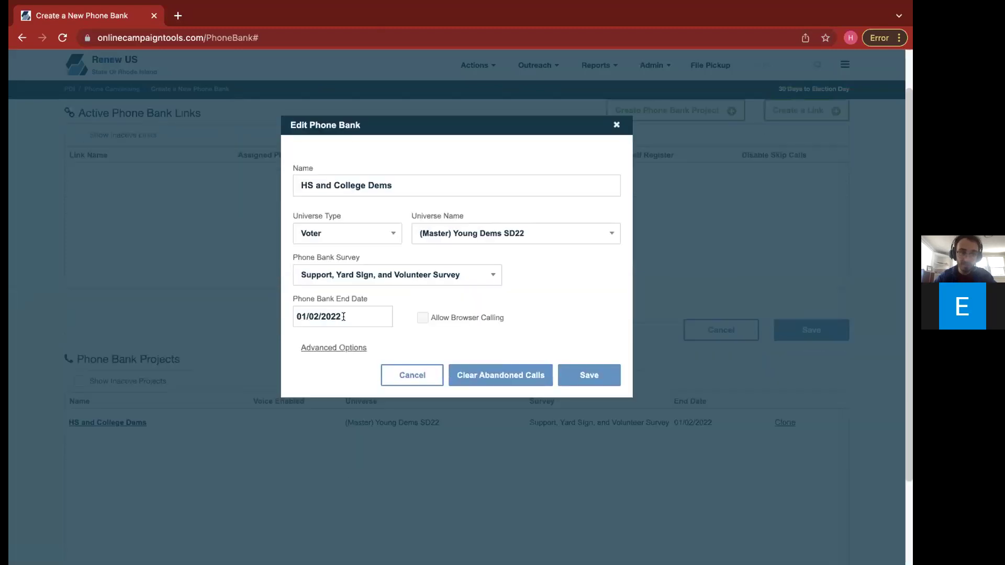
click(338, 349)
scroll(485, 367, down, 1)
scroll(485, 368, down, 4)
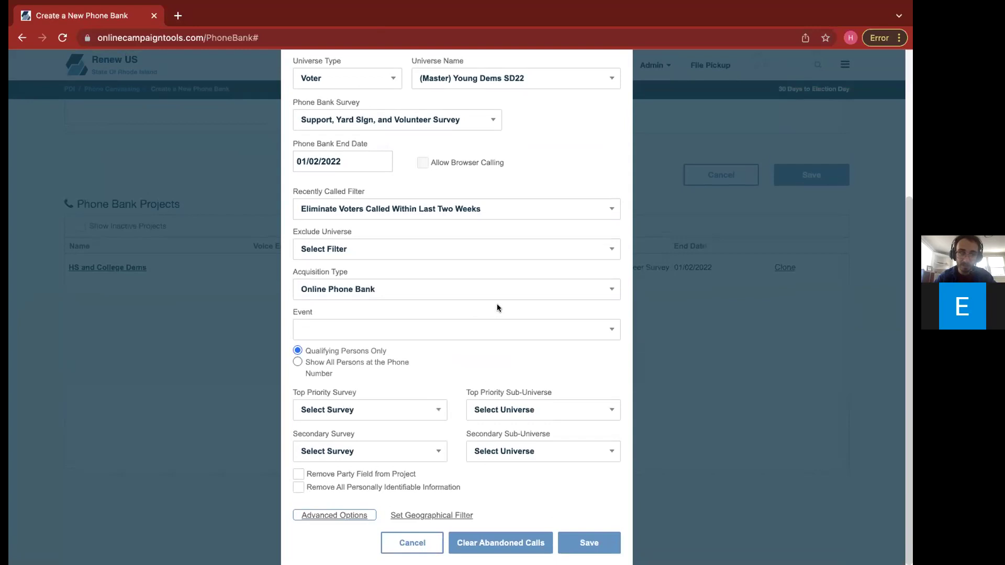
scroll(510, 262, up, 4)
scroll(417, 317, down, 4)
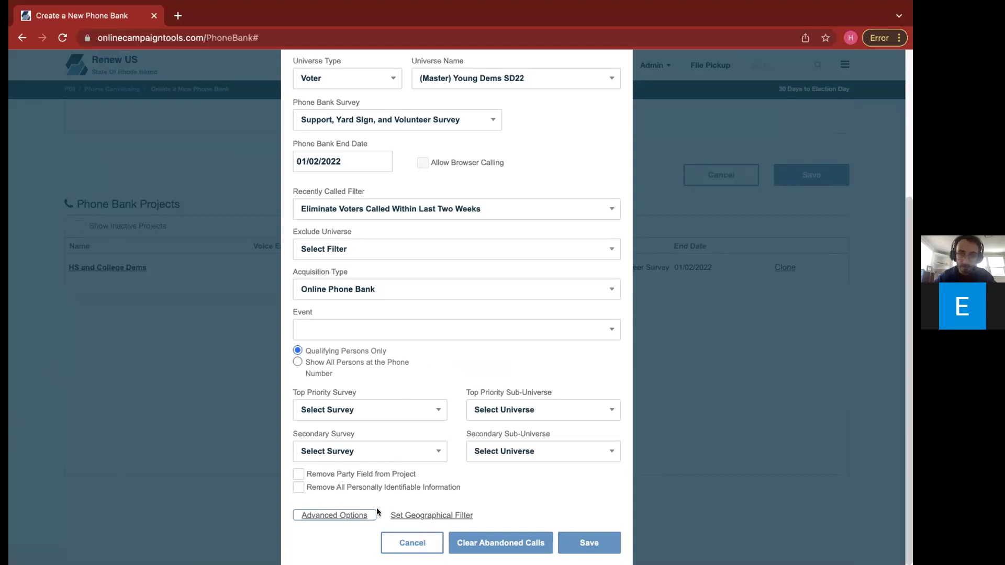
click(413, 545)
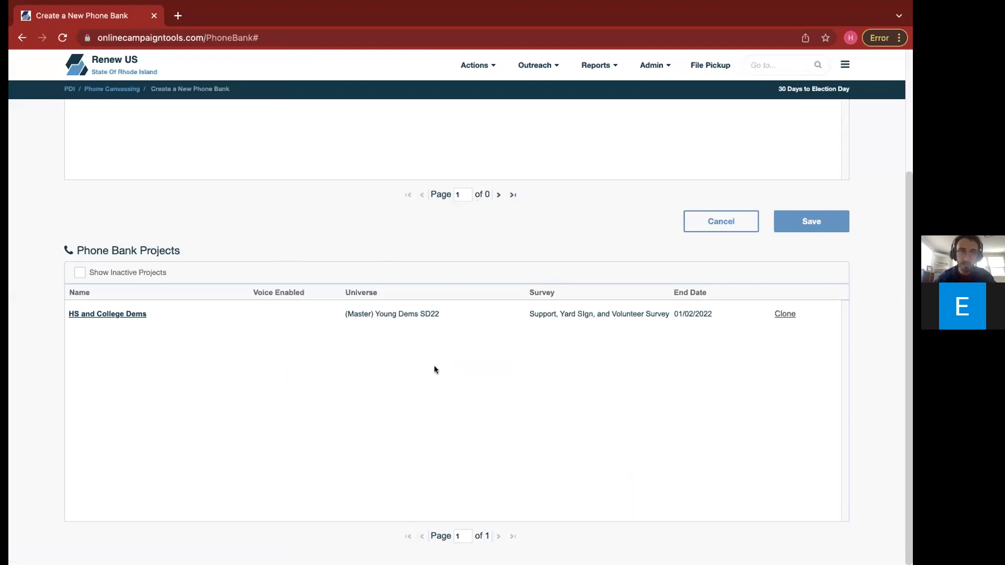
scroll(434, 370, up, 3)
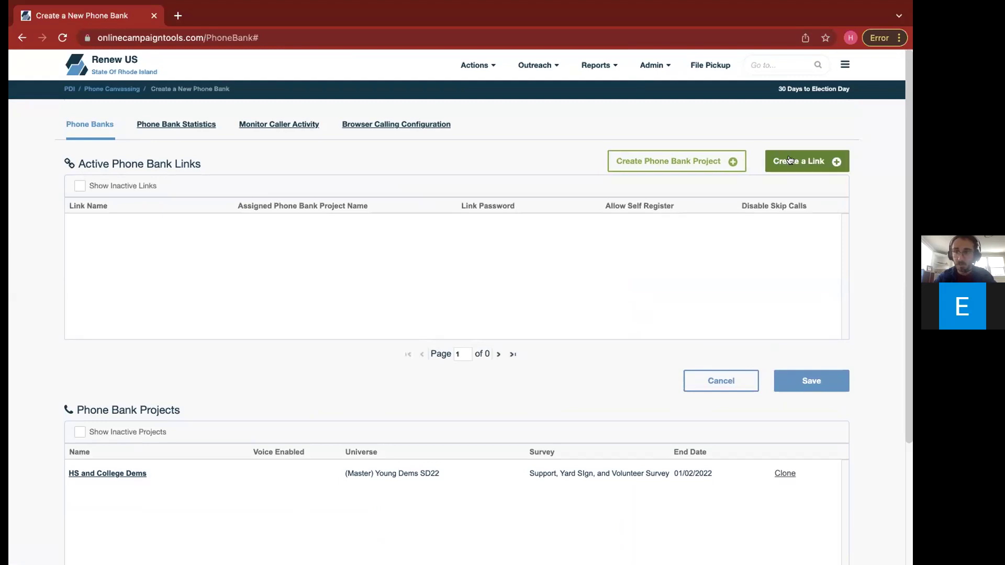
Step: Start a new phone bank link named harry's testlink for HS and College Dems
click(790, 160)
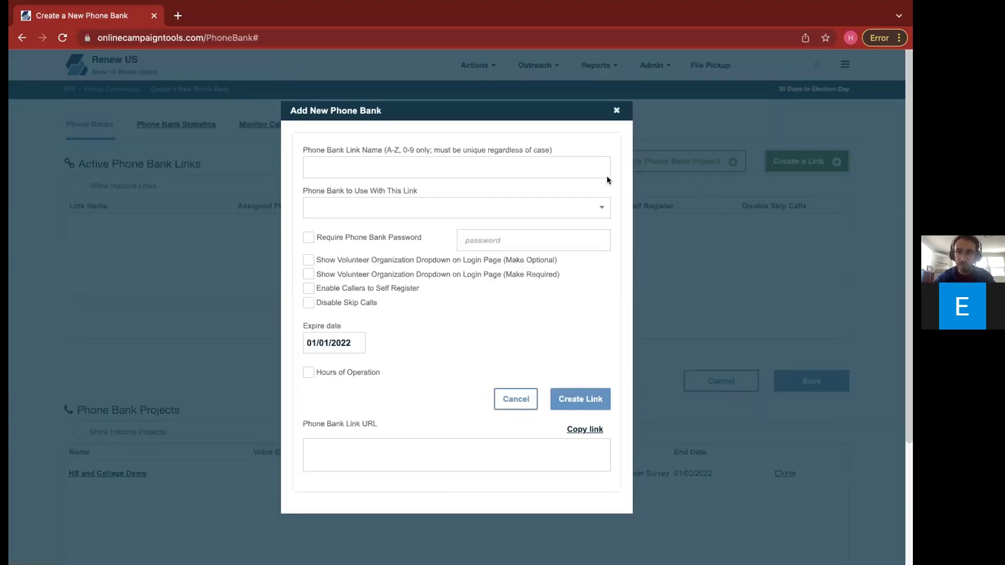
click(417, 158)
text(harry's testlink)
click(371, 201)
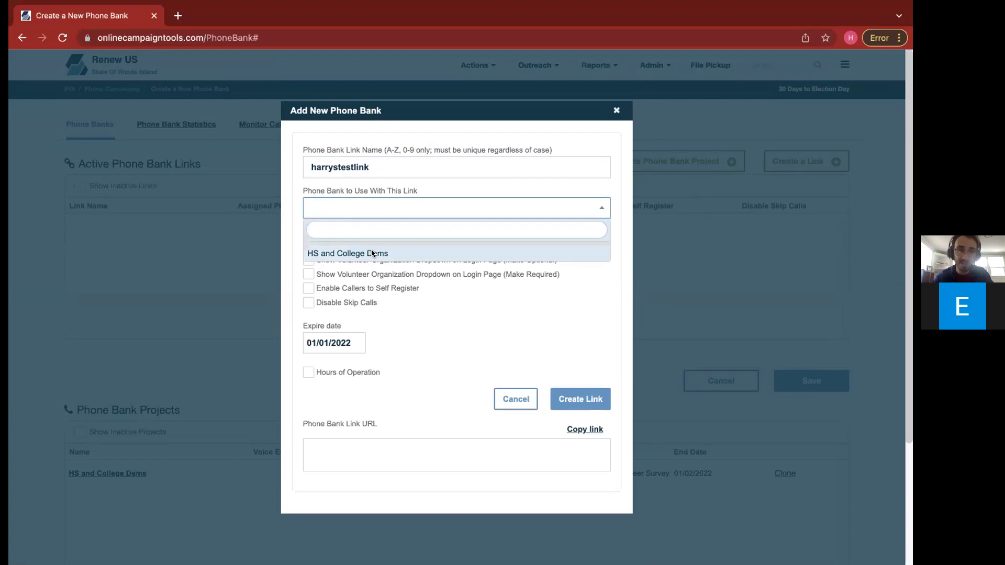
click(371, 254)
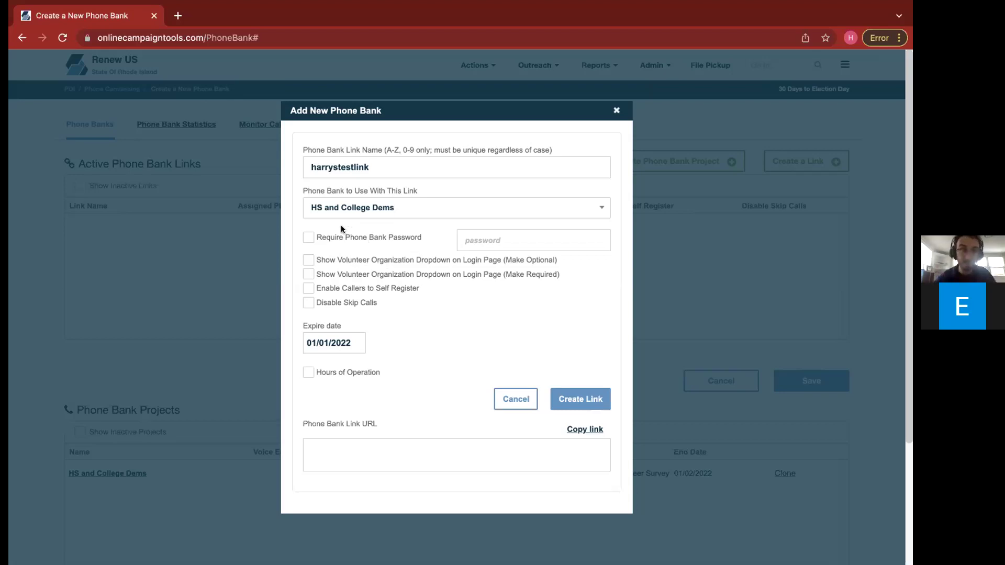
Step: Require a phone bank password for the link and enter the password
click(308, 238)
click(512, 241)
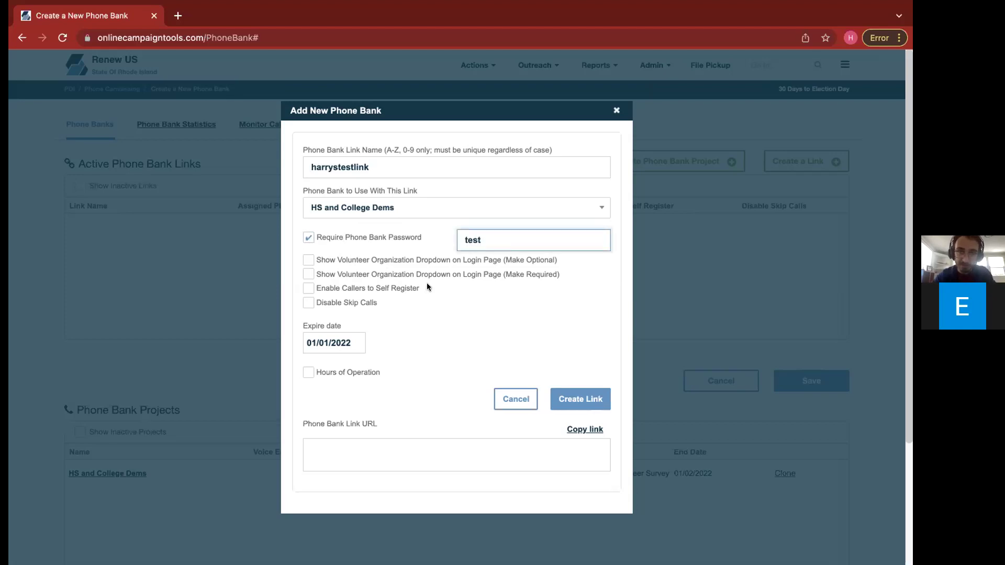
click(454, 316)
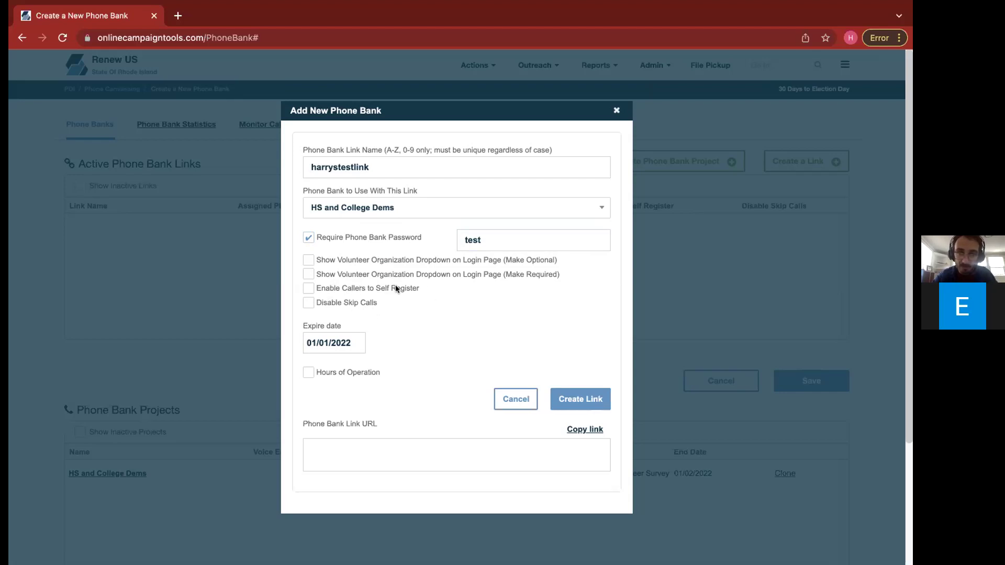
scroll(436, 283, down, 2)
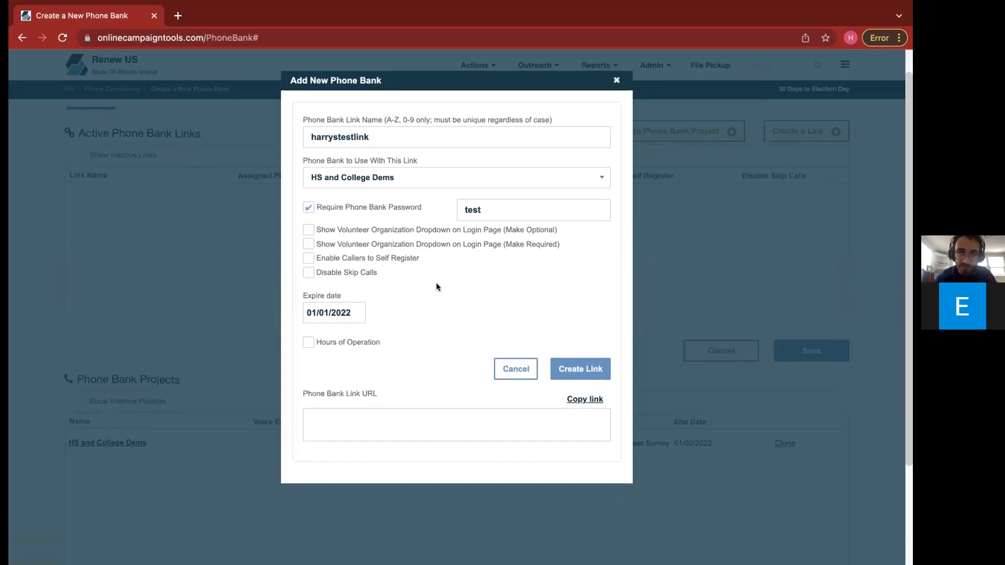
scroll(445, 229, up, 1)
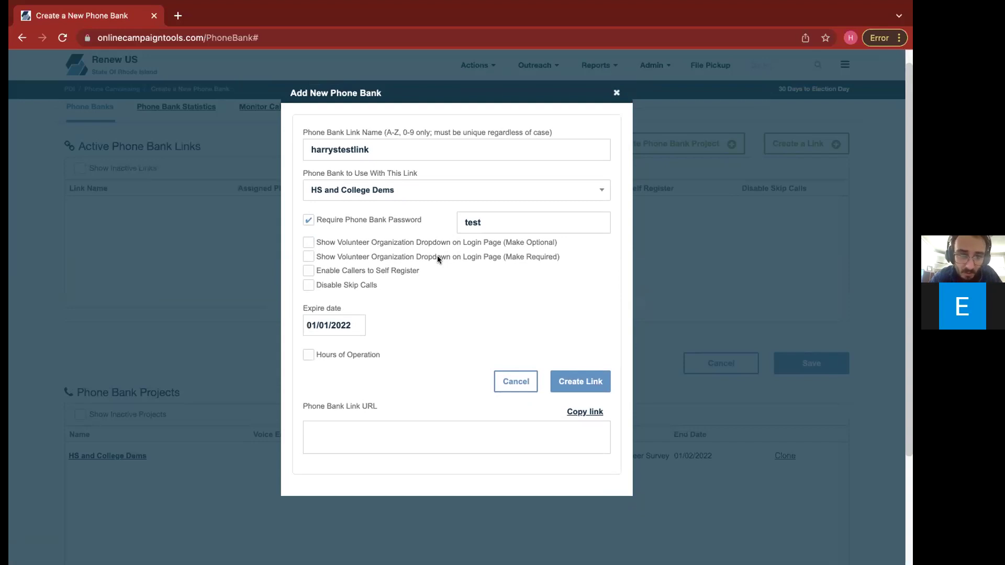
scroll(437, 255, down, 1)
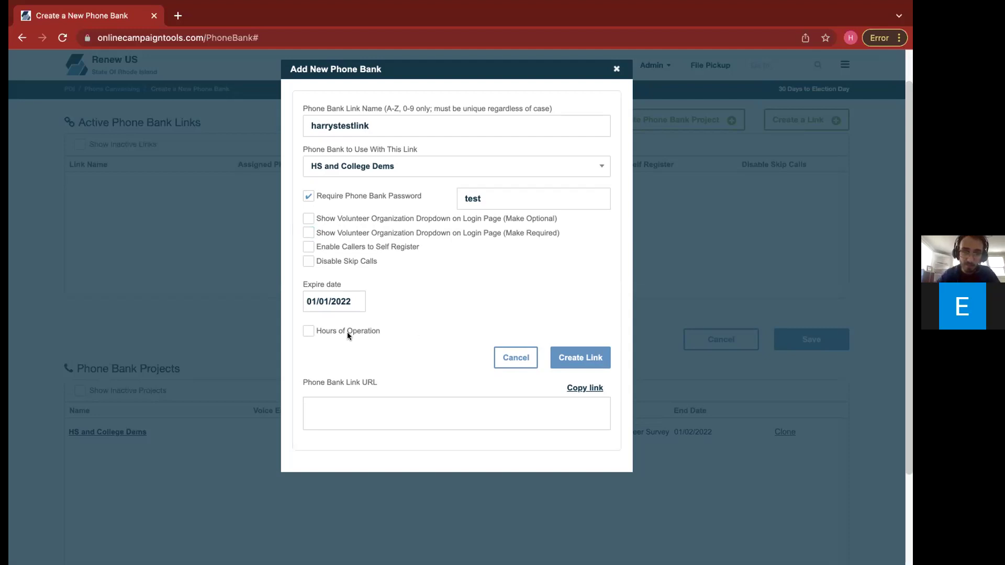
Step: Enable Hours of Operation EveryDay from 04:00 PM to 09:00 PM
click(308, 332)
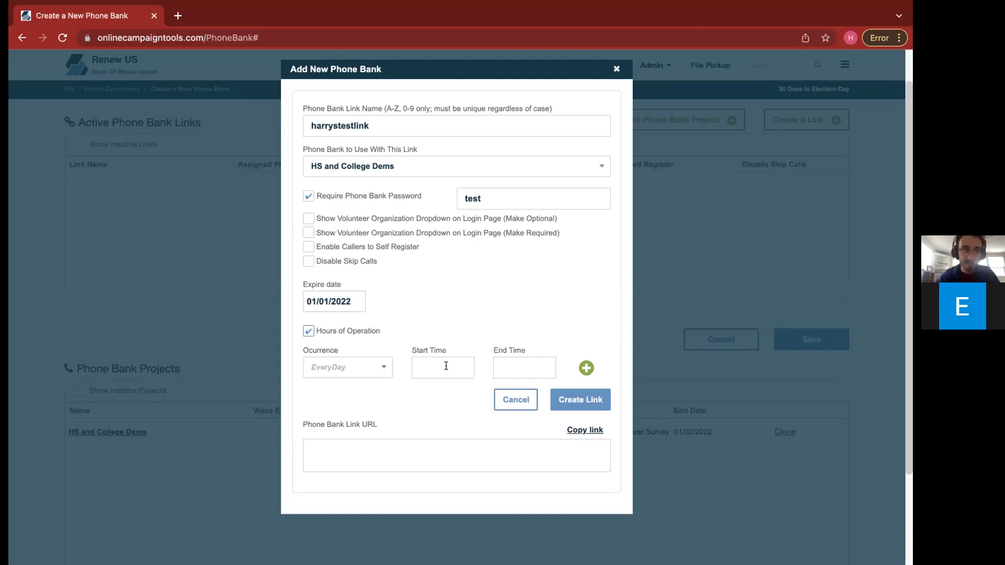
scroll(440, 362, down, 1)
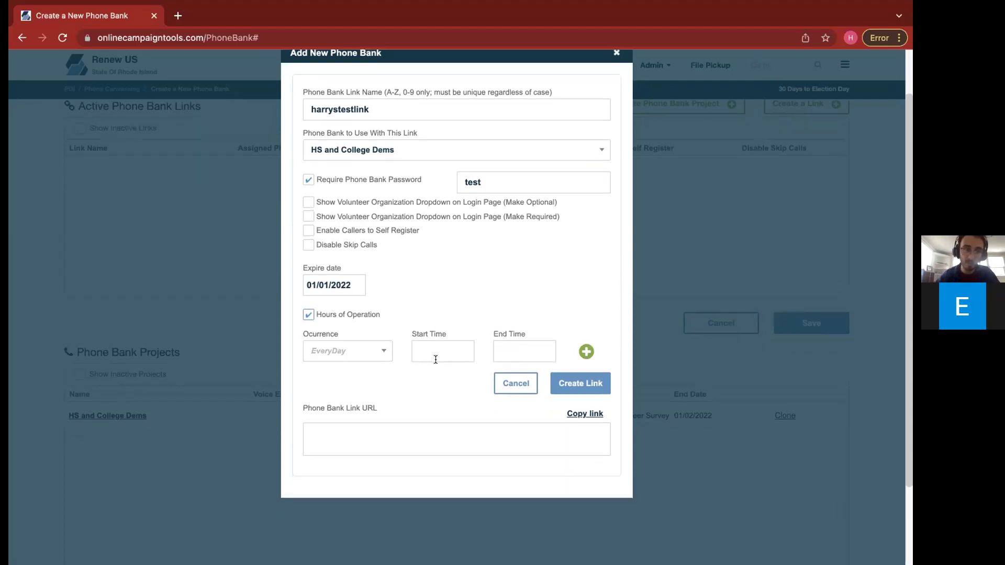
click(376, 356)
click(367, 394)
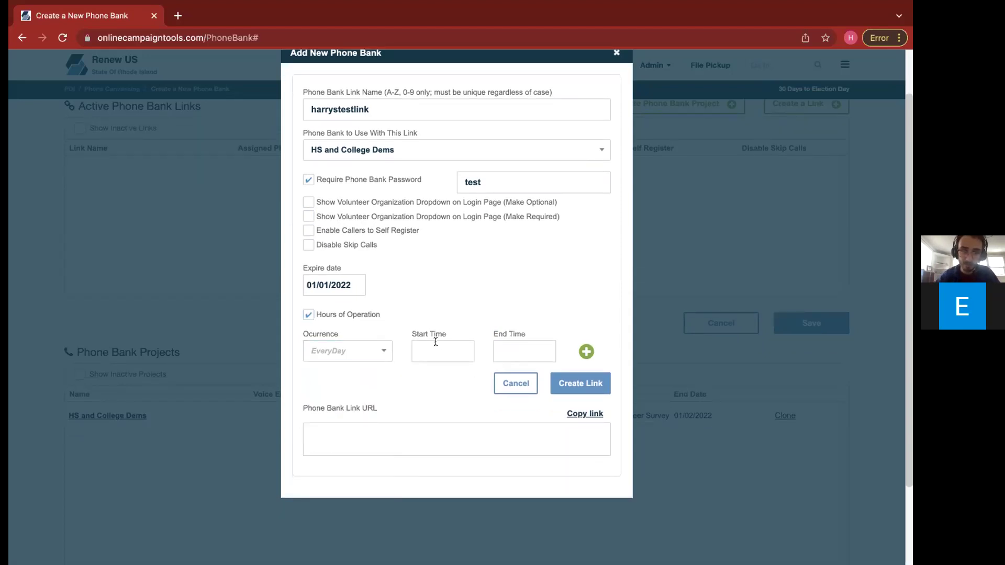
click(435, 343)
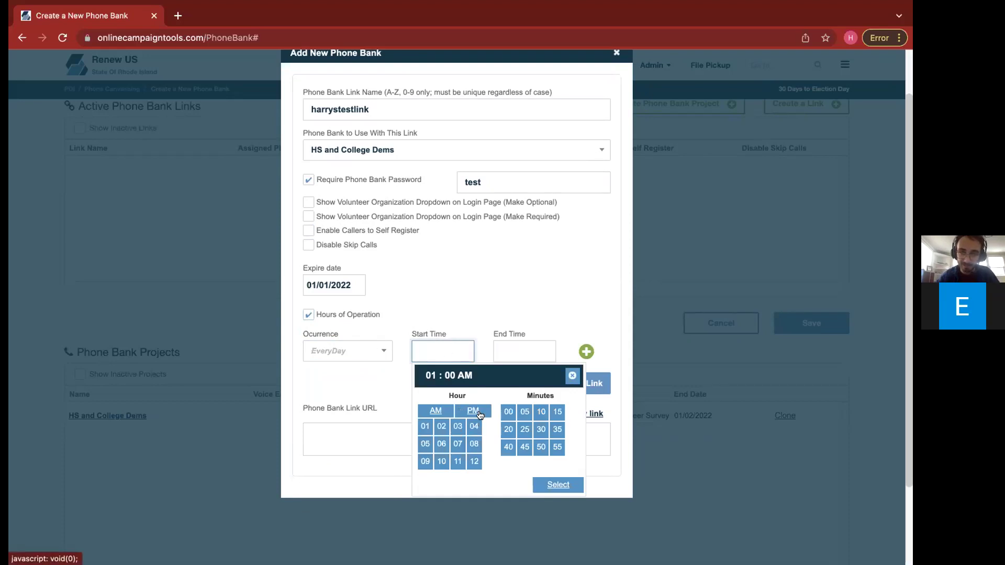
scroll(495, 432, down, 3)
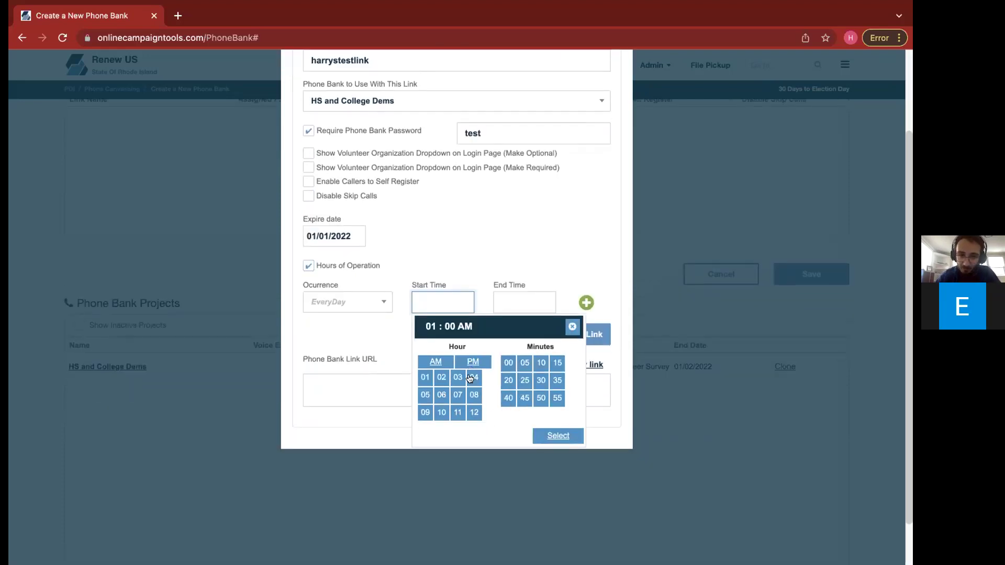
click(470, 378)
click(473, 362)
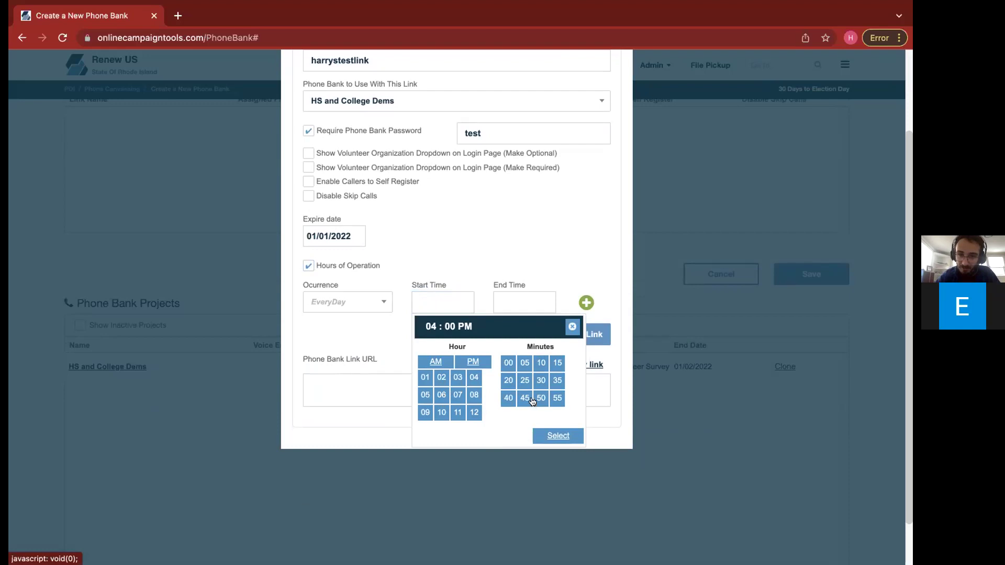
click(549, 433)
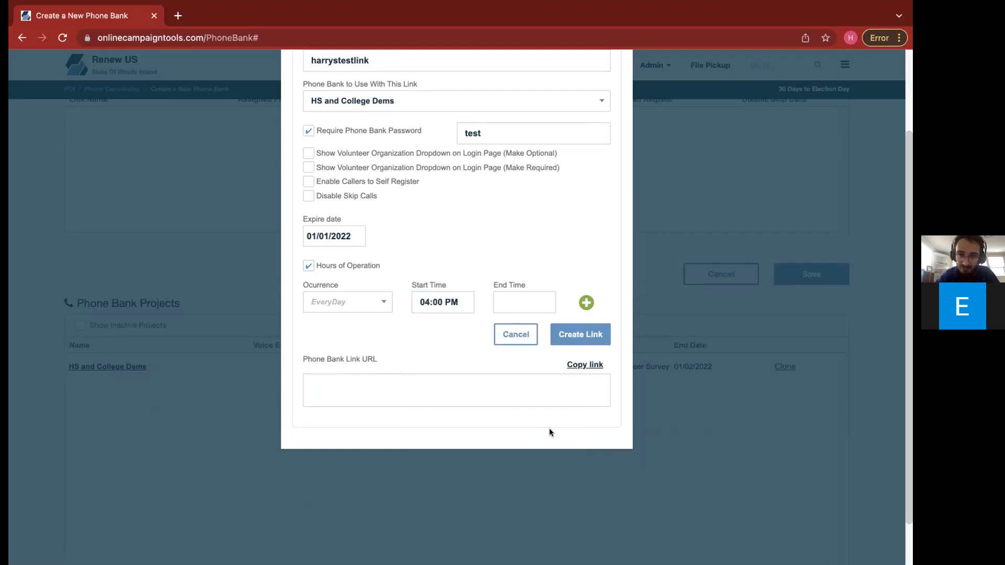
click(527, 304)
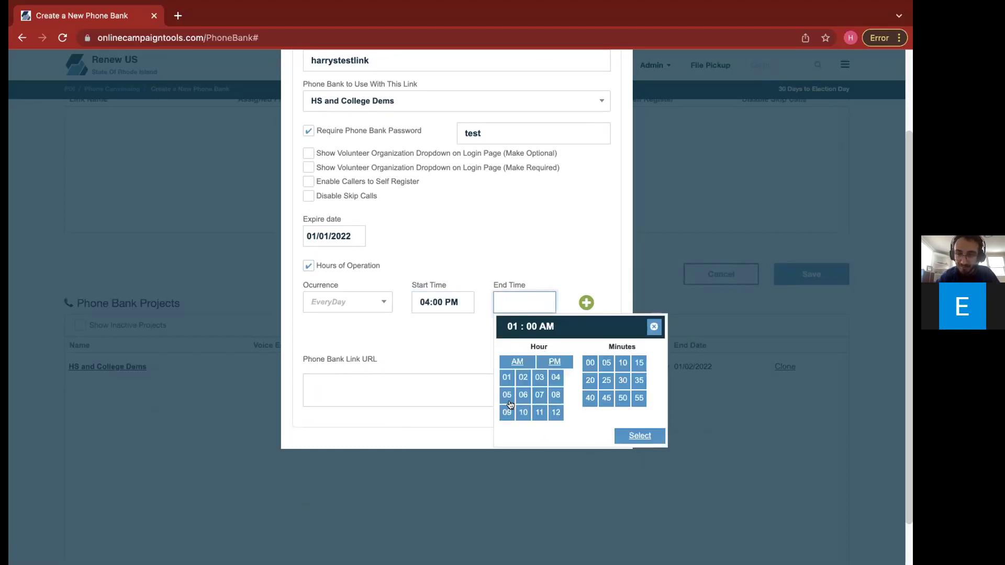
click(503, 414)
click(558, 361)
click(629, 435)
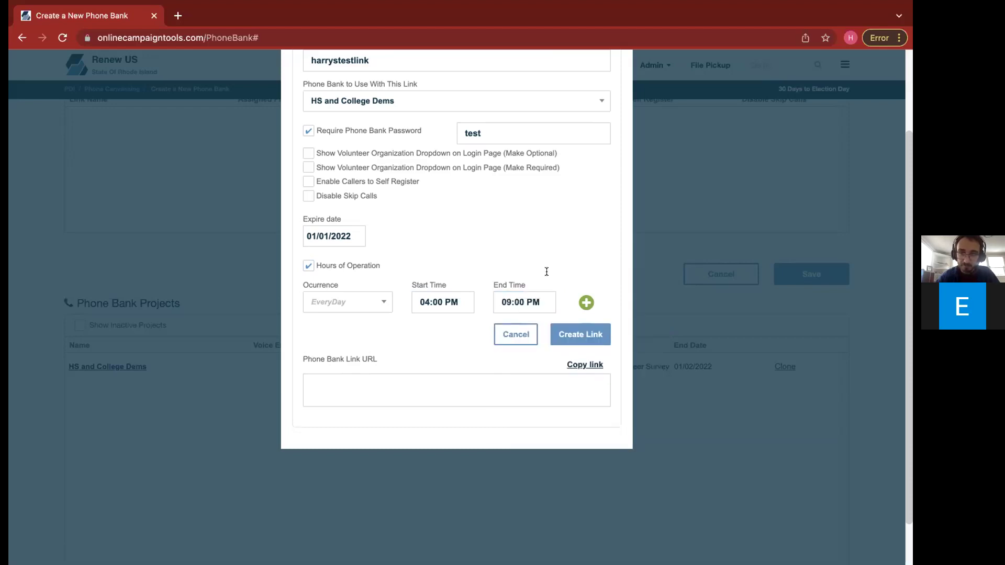
Step: Add a second hours row and attempt to create the link
click(589, 303)
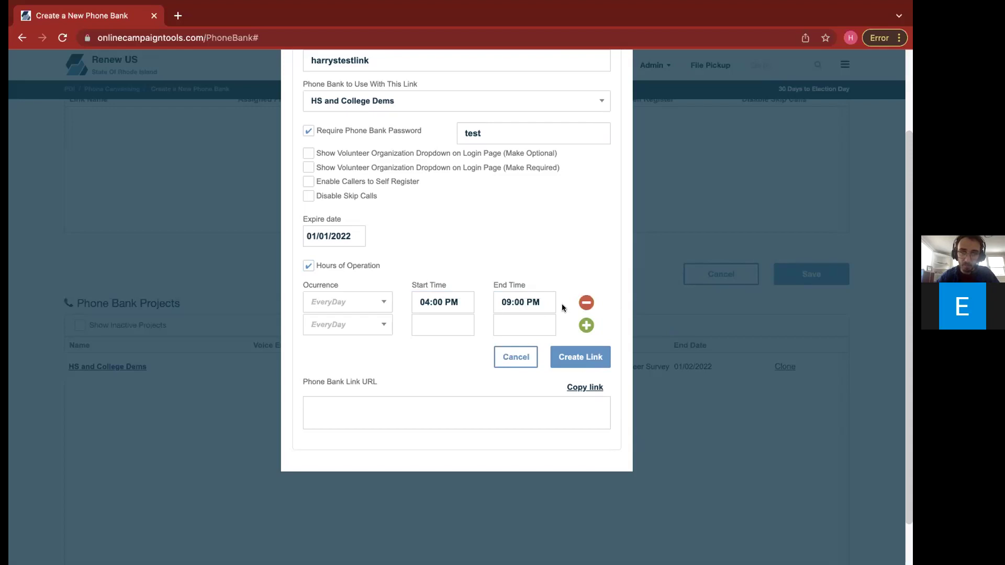
scroll(499, 348, down, 2)
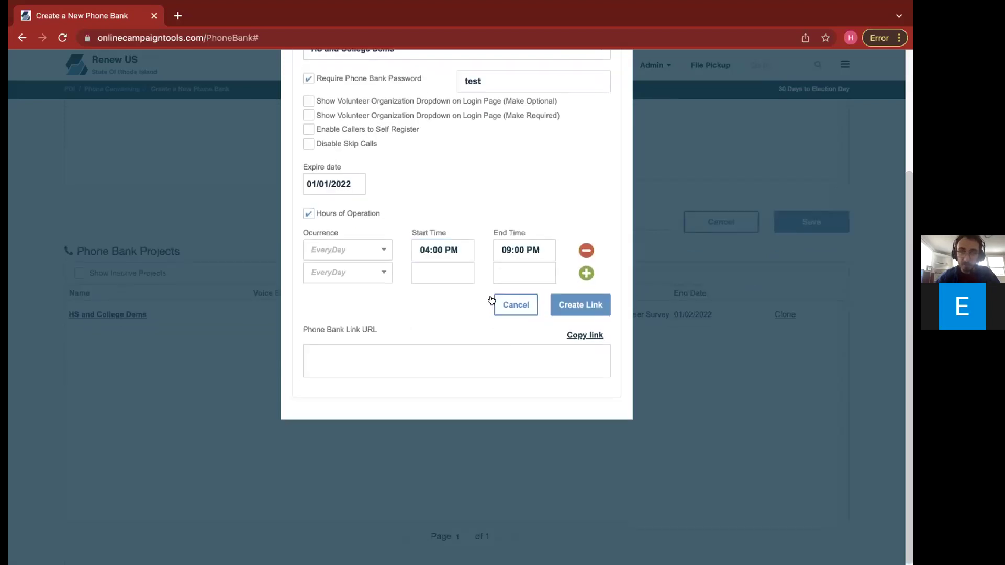
click(585, 335)
scroll(485, 307, up, 5)
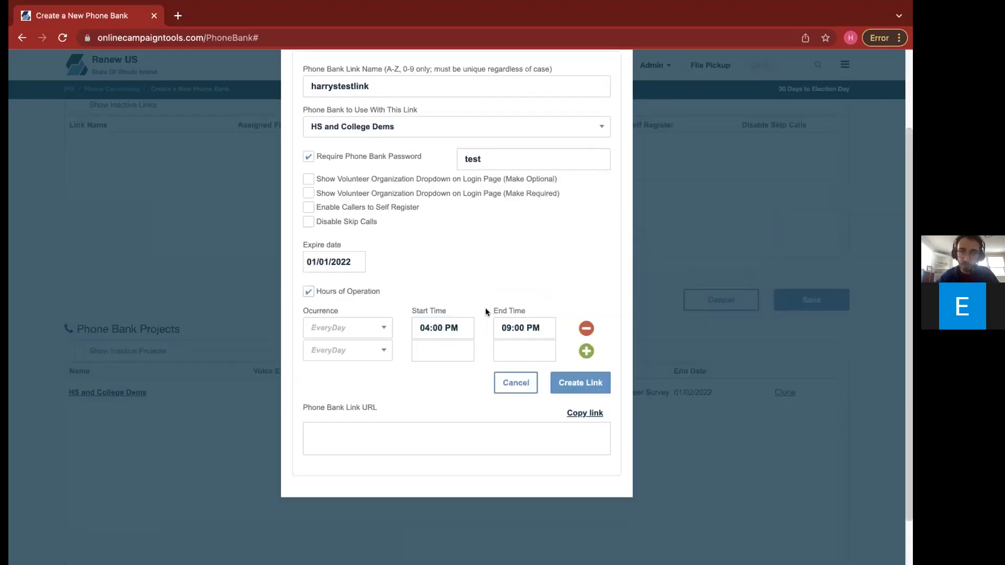
scroll(394, 304, down, 4)
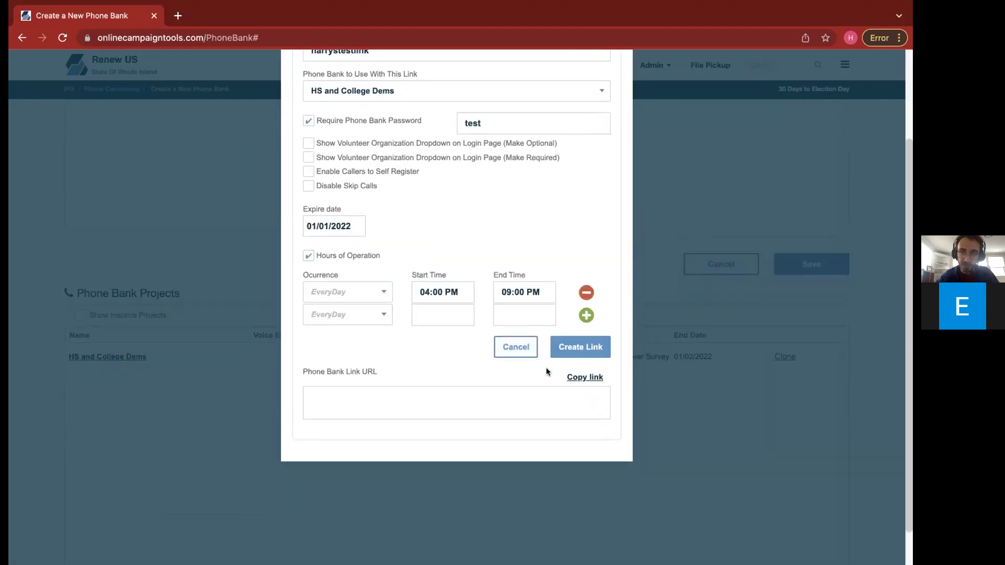
click(573, 346)
scroll(573, 347, up, 1)
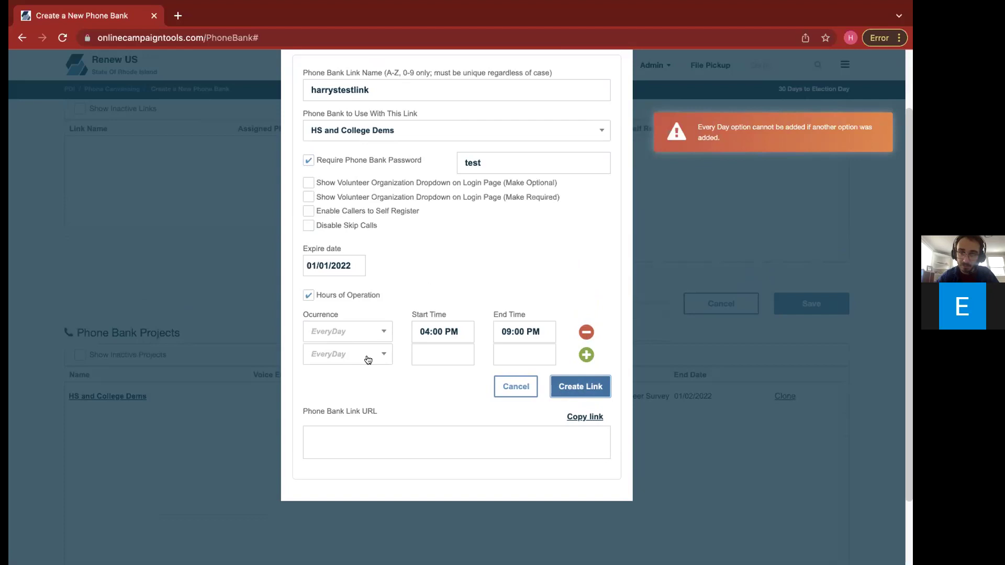
Step: Remove the extra hours-of-operation row and retry creating the link
click(369, 358)
click(586, 332)
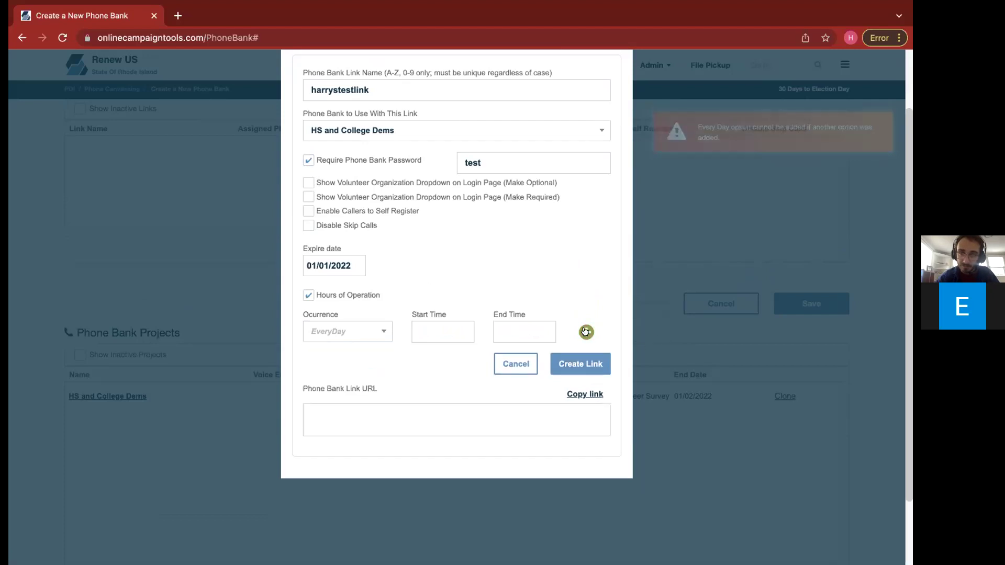
click(585, 363)
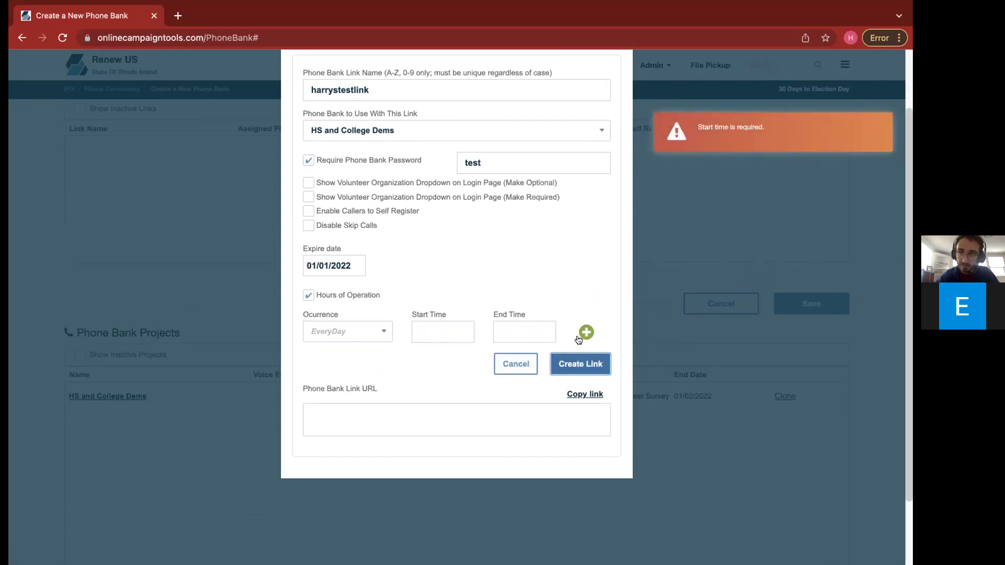
Step: Set EveryDay hours to 05:00 PM–09:00 PM and create the link
click(366, 333)
click(353, 374)
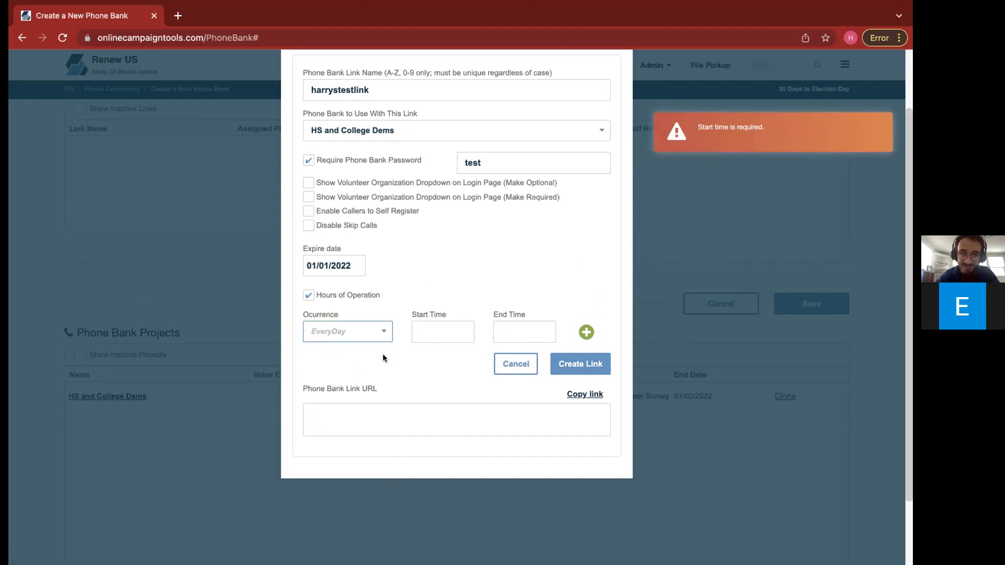
click(428, 339)
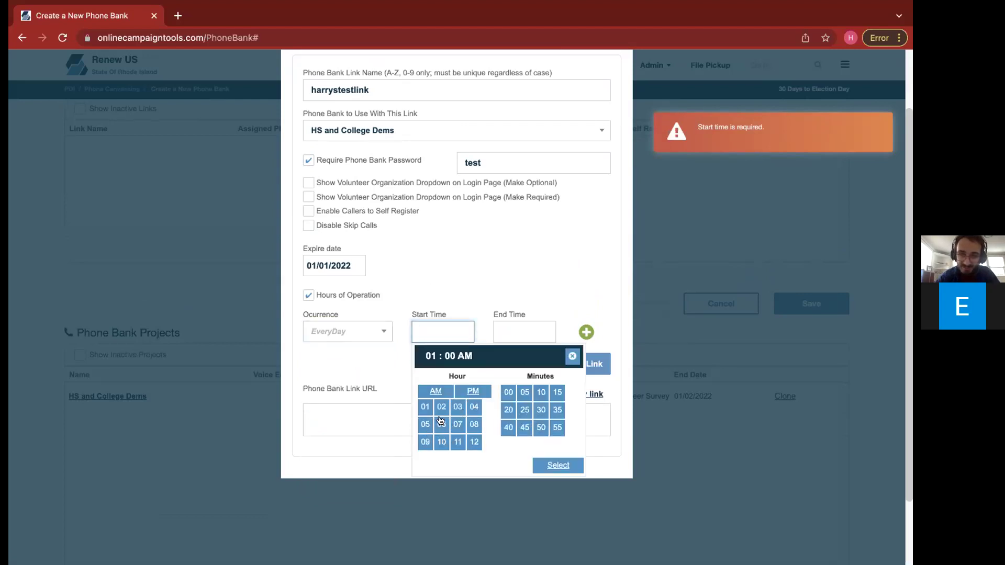
click(420, 424)
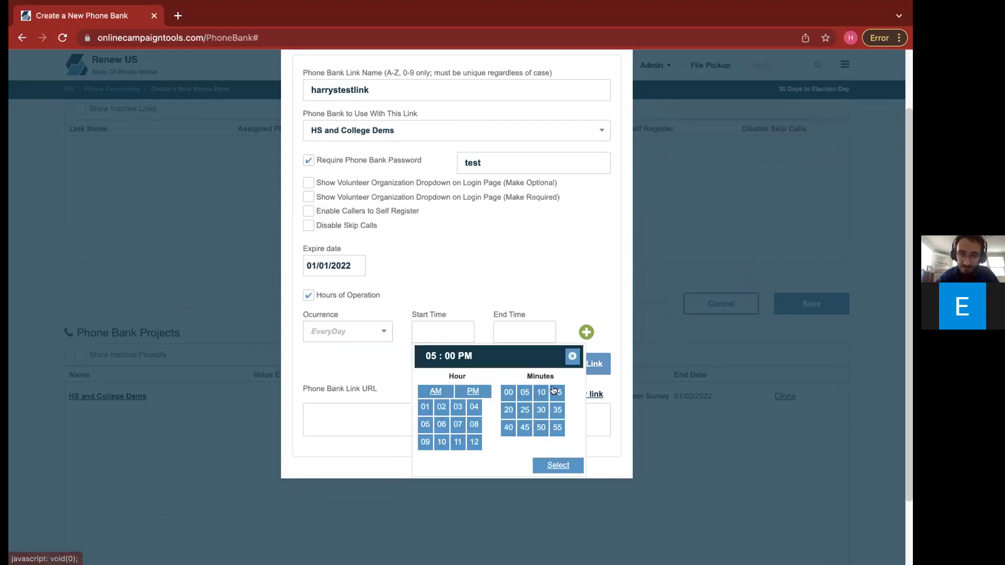
click(556, 465)
click(526, 332)
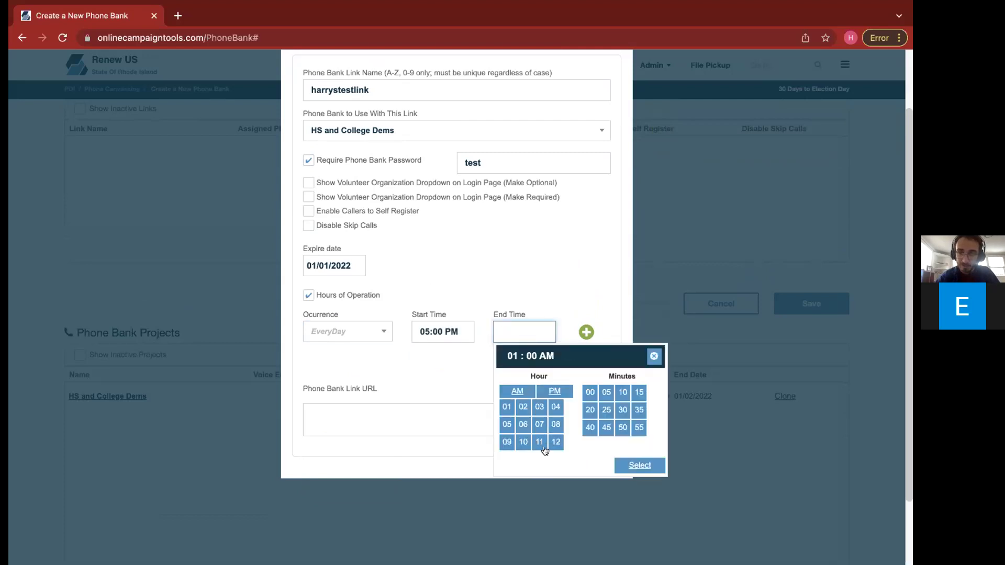
click(506, 441)
click(555, 391)
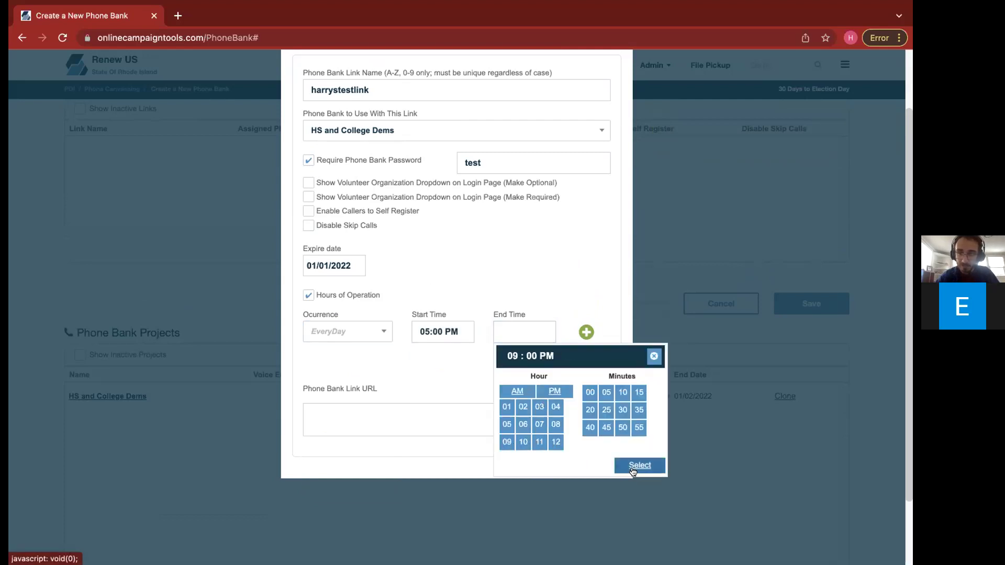
click(634, 467)
click(564, 361)
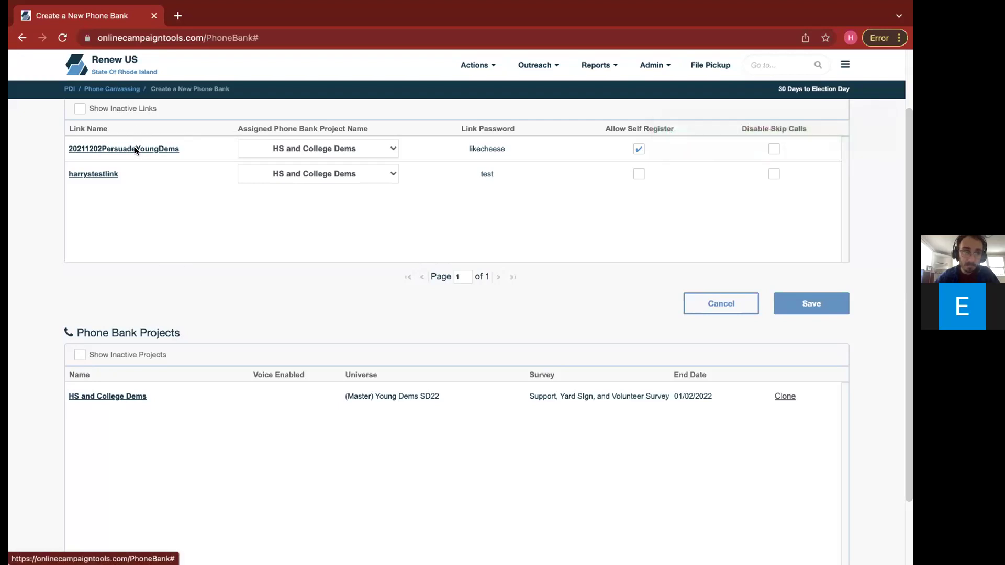
scroll(141, 202, up, 3)
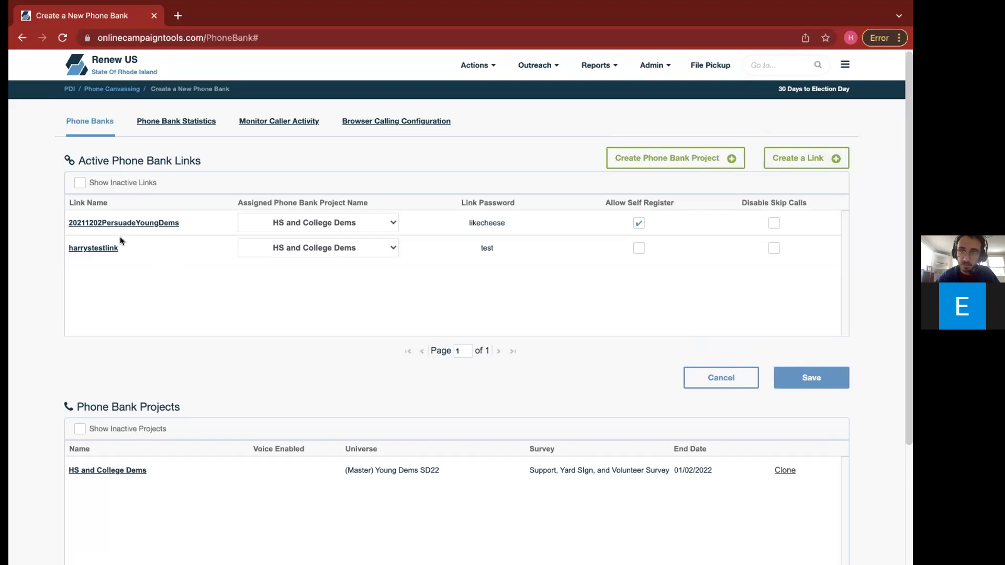
scroll(98, 249, up, 1)
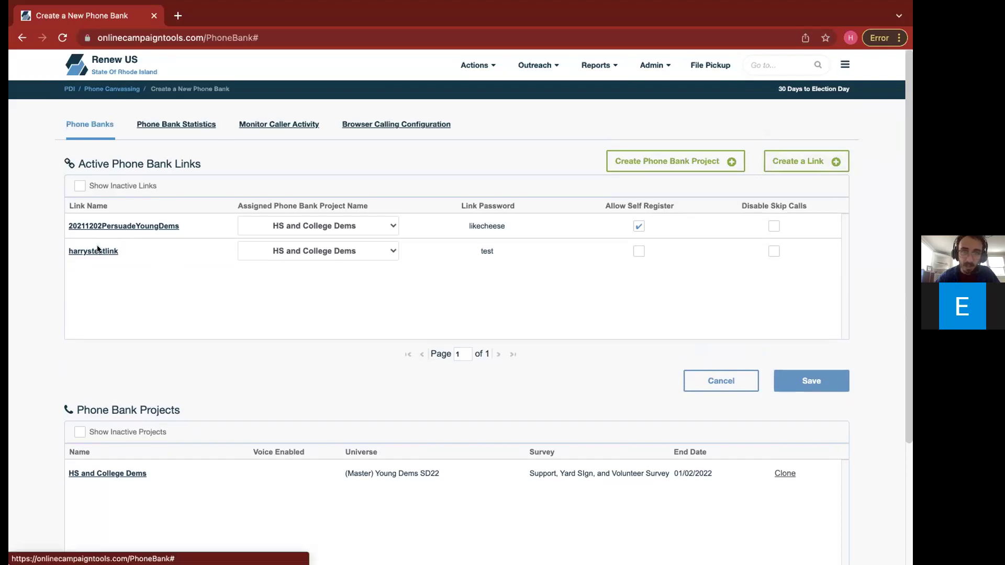
click(97, 249)
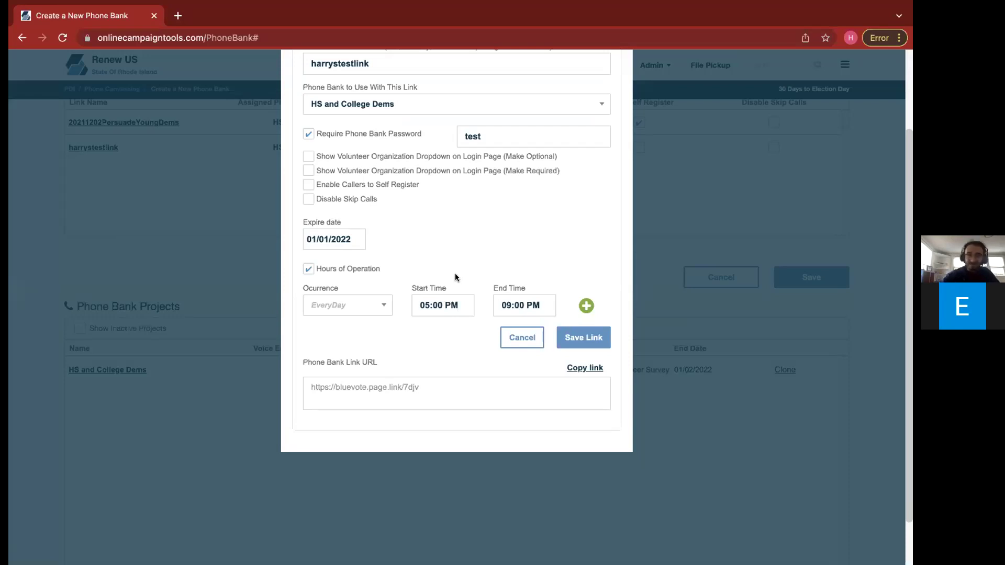
scroll(455, 277, up, 3)
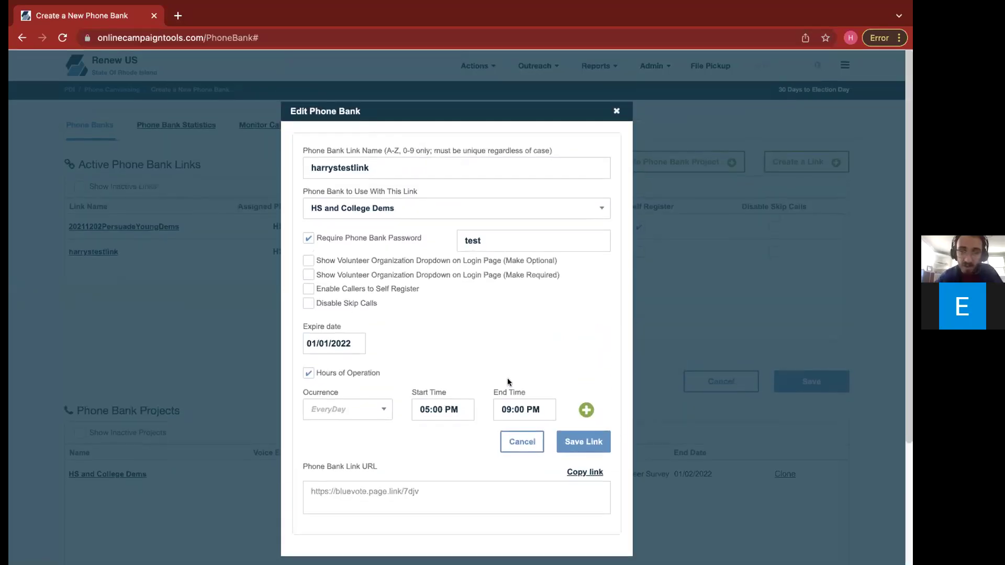
scroll(508, 378, down, 4)
scroll(107, 127, up, 2)
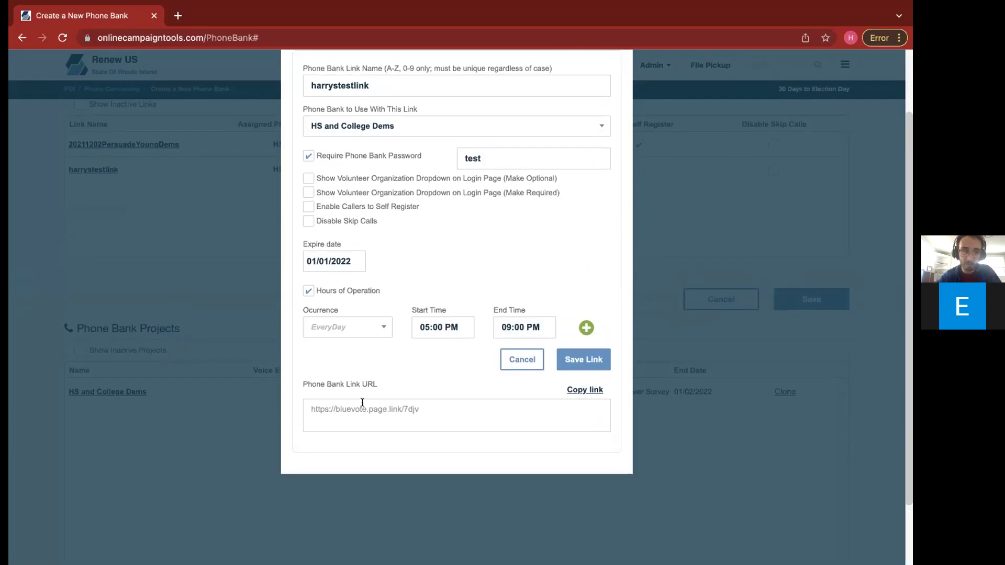
click(530, 359)
scroll(418, 210, up, 3)
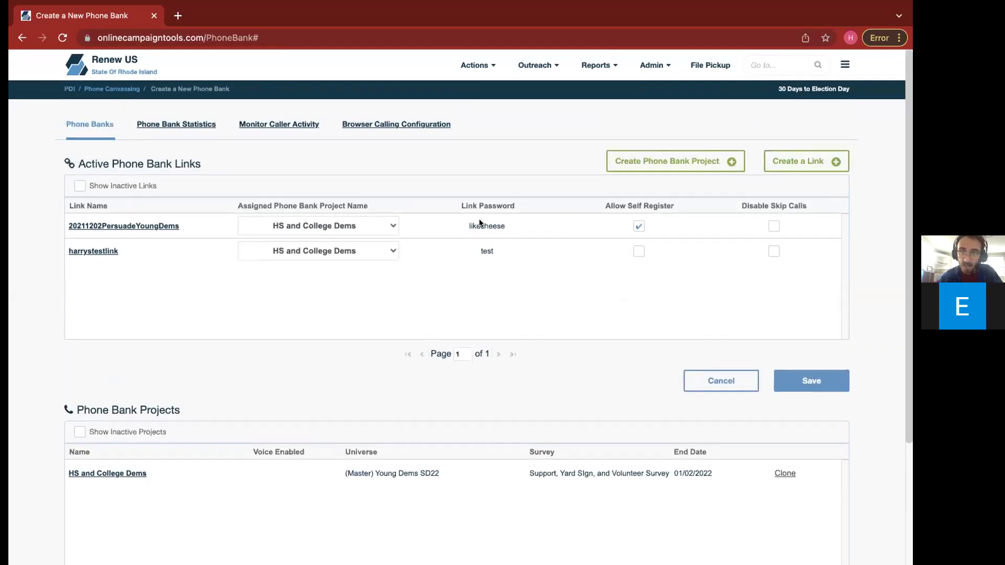
Step: Dismiss the harrystestlink settings and copy the 20211202PersuadeYoungDems short link
click(97, 251)
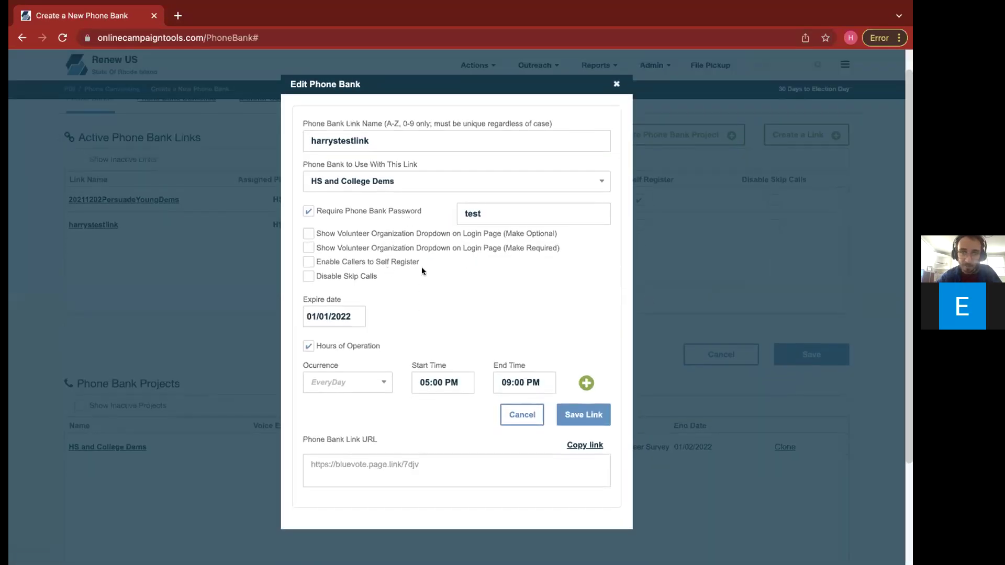
click(522, 415)
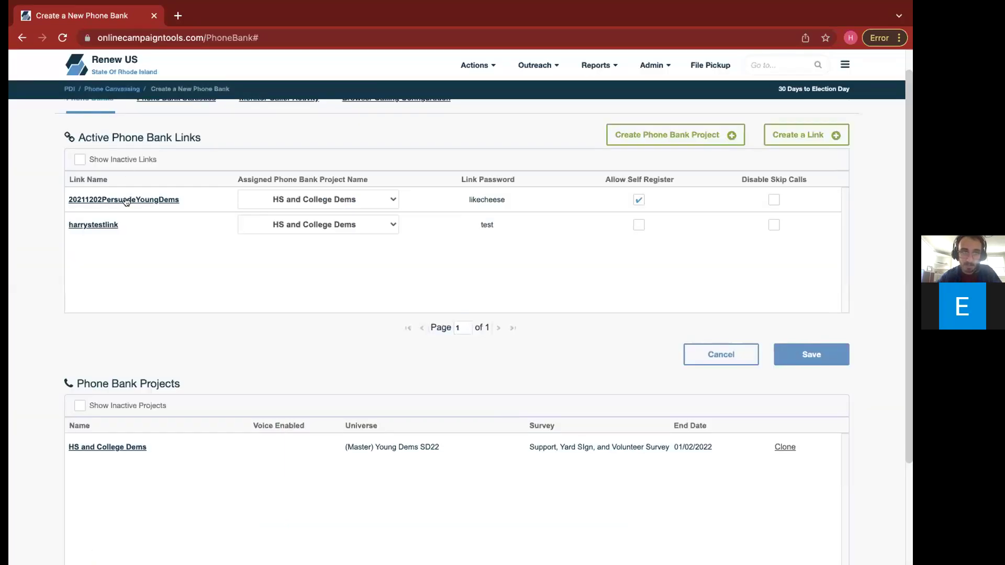
click(124, 200)
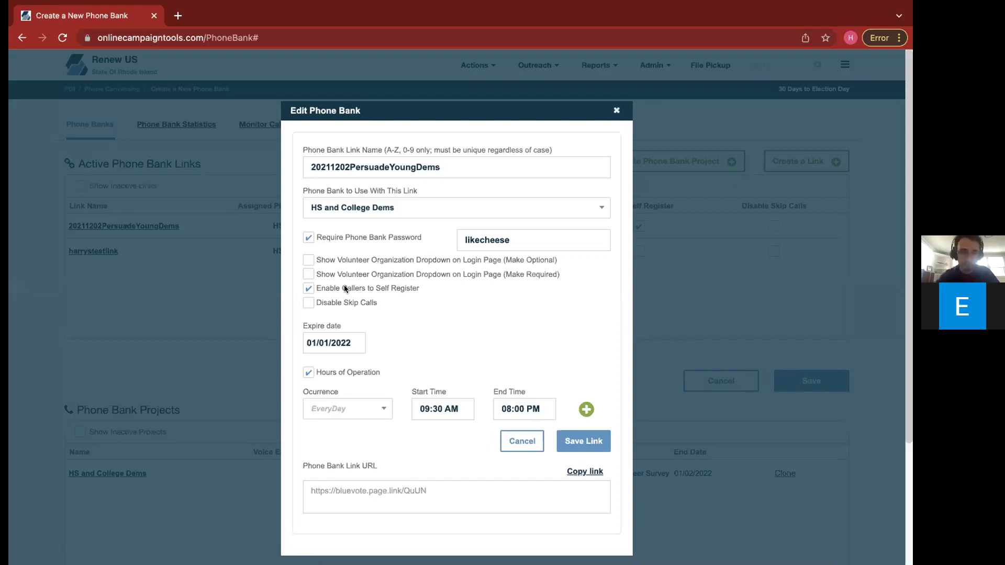
scroll(401, 278, down, 2)
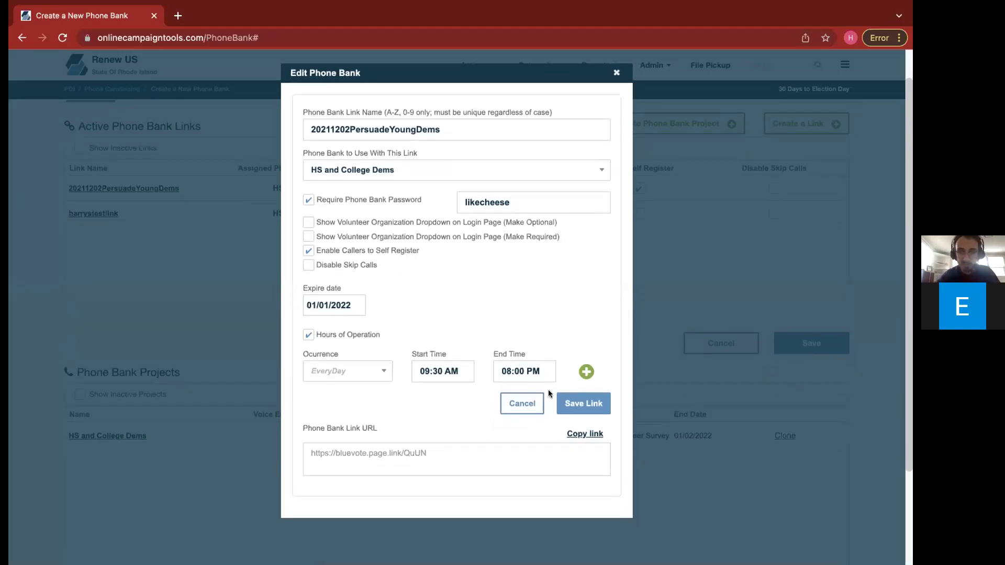
click(591, 435)
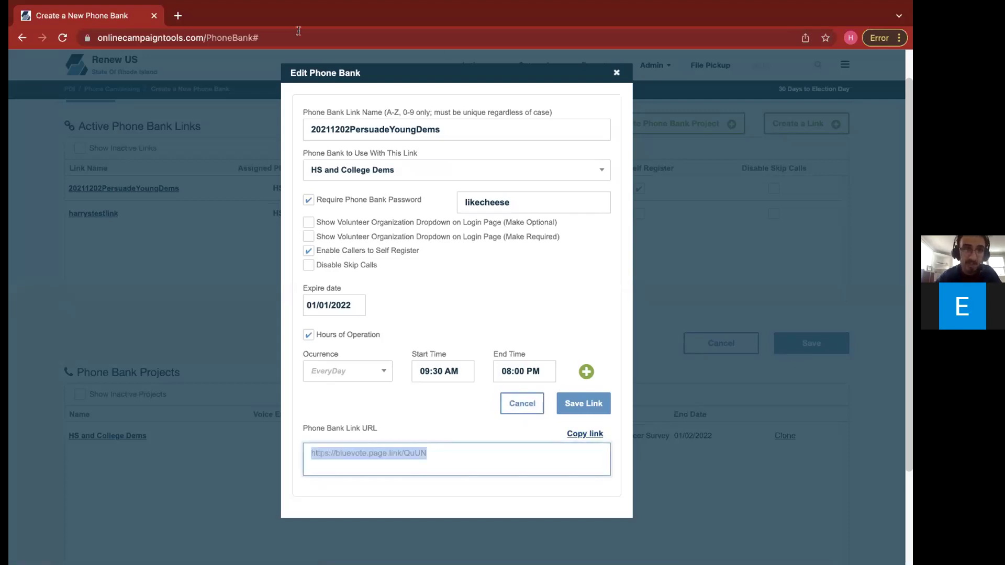
click(177, 14)
Step: Load the copied link, preview registration and login pages, then return to the admin tab
key(super+v)
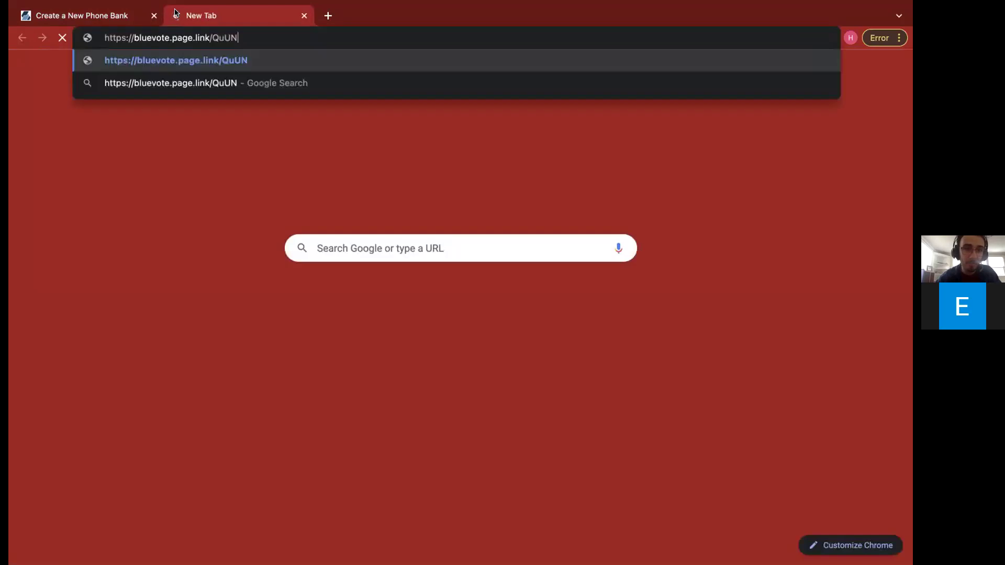
key(Return)
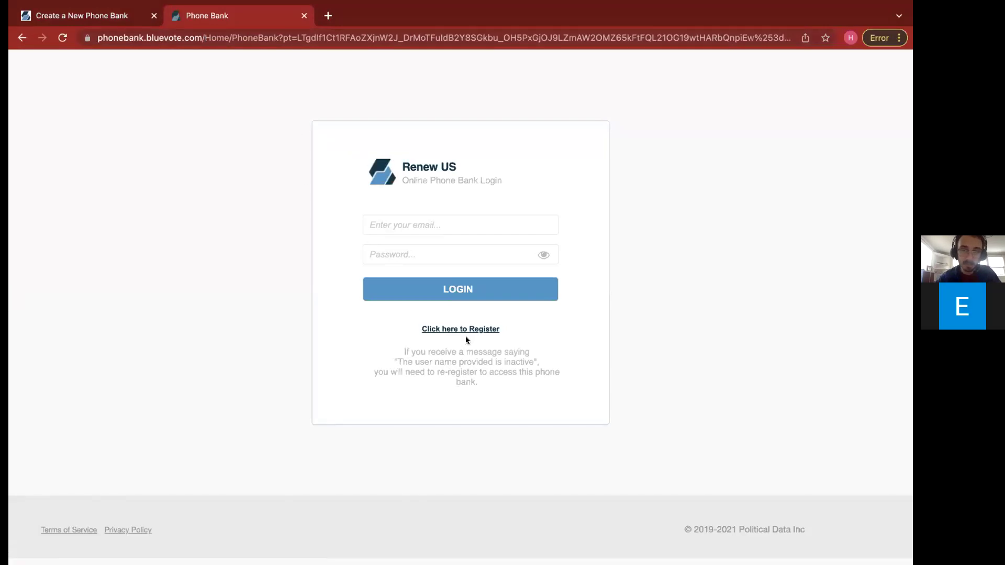
click(465, 330)
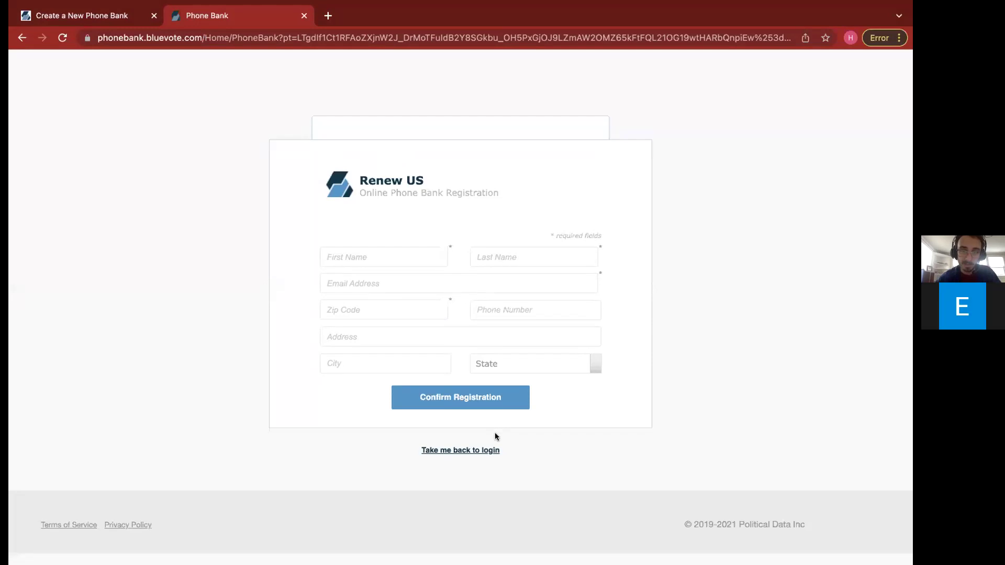
click(478, 456)
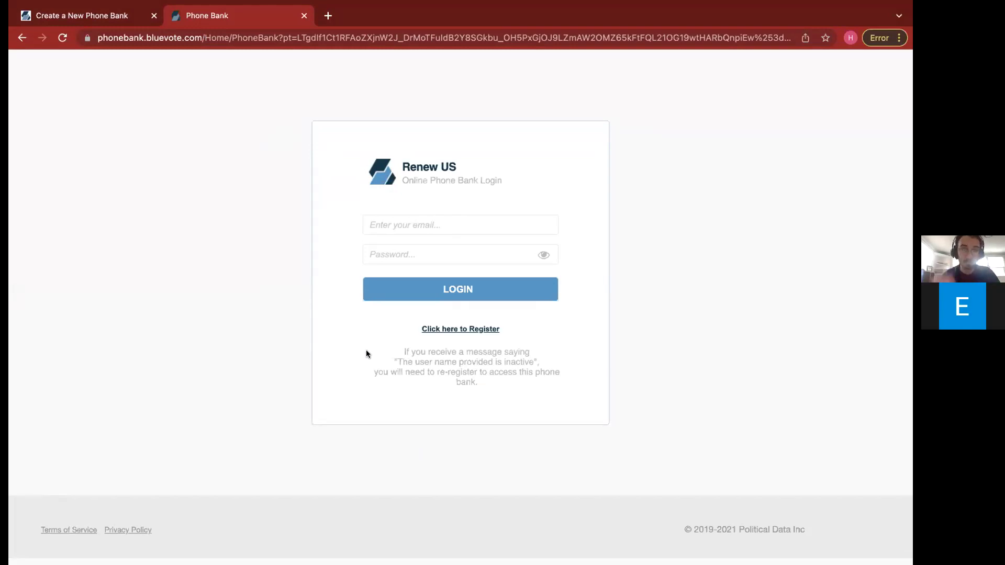
click(99, 18)
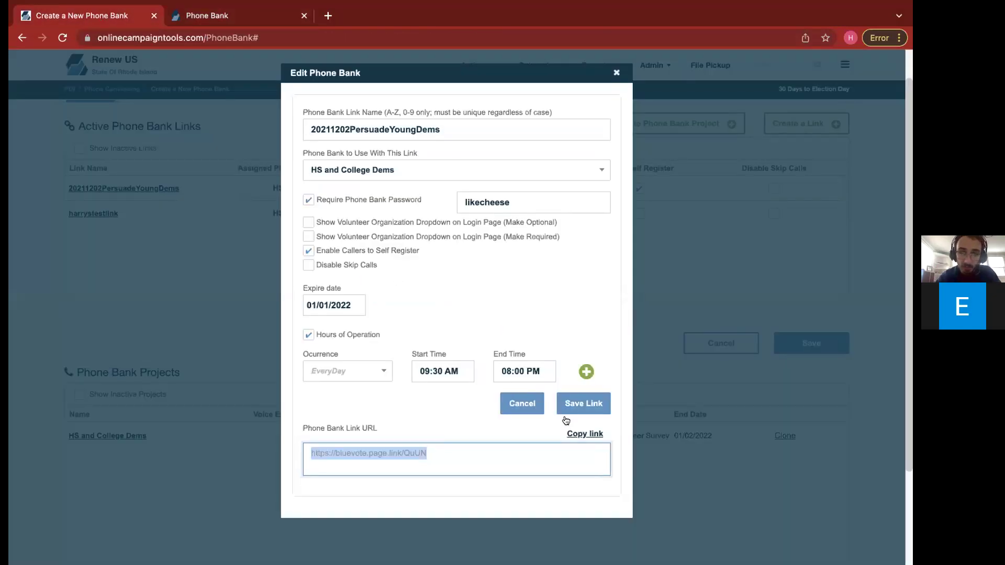
Step: Close the 20211202PersuadeYoungDems settings and test harrystestlink's short link in a new tab
click(615, 74)
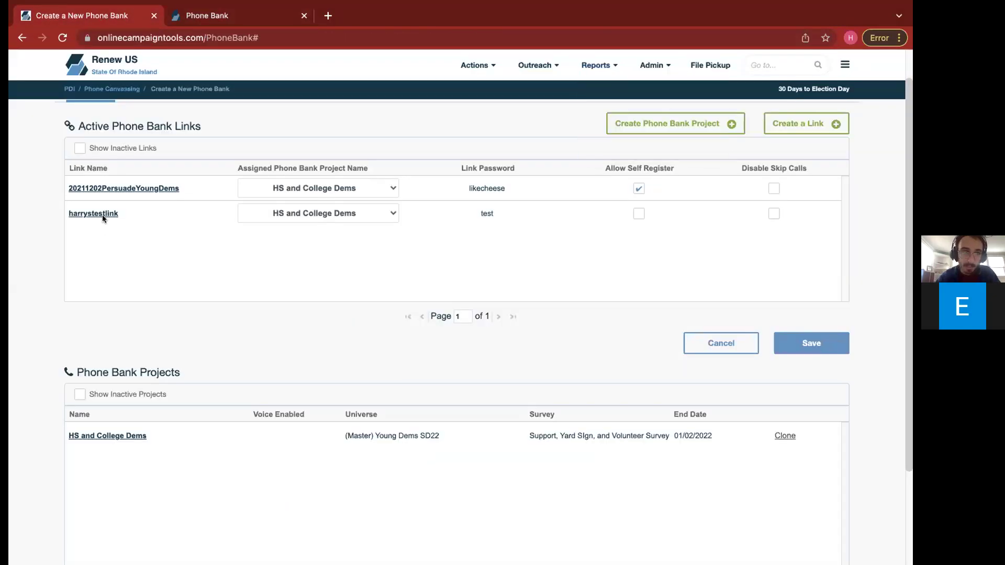
click(99, 215)
scroll(457, 351, down, 3)
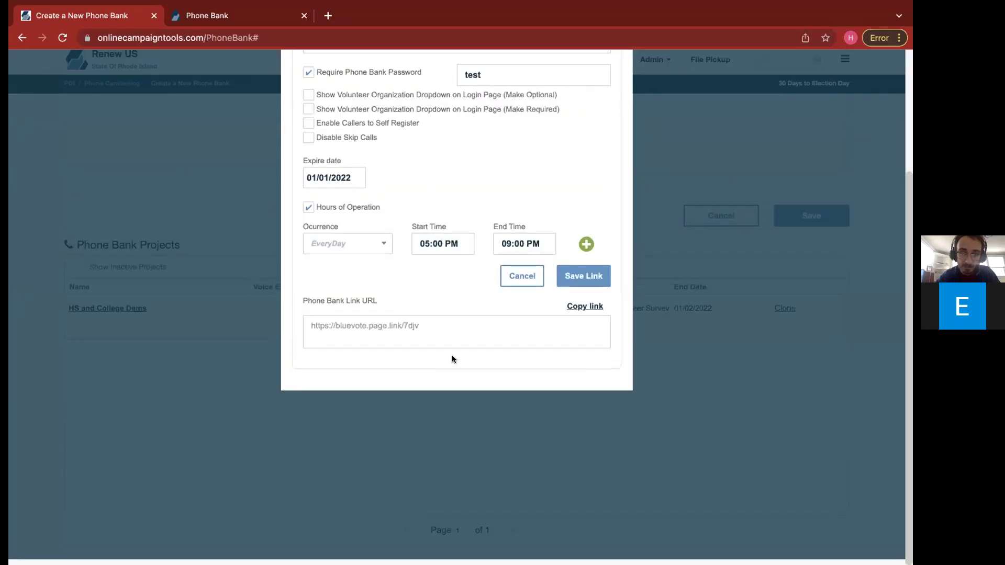
click(589, 312)
click(304, 15)
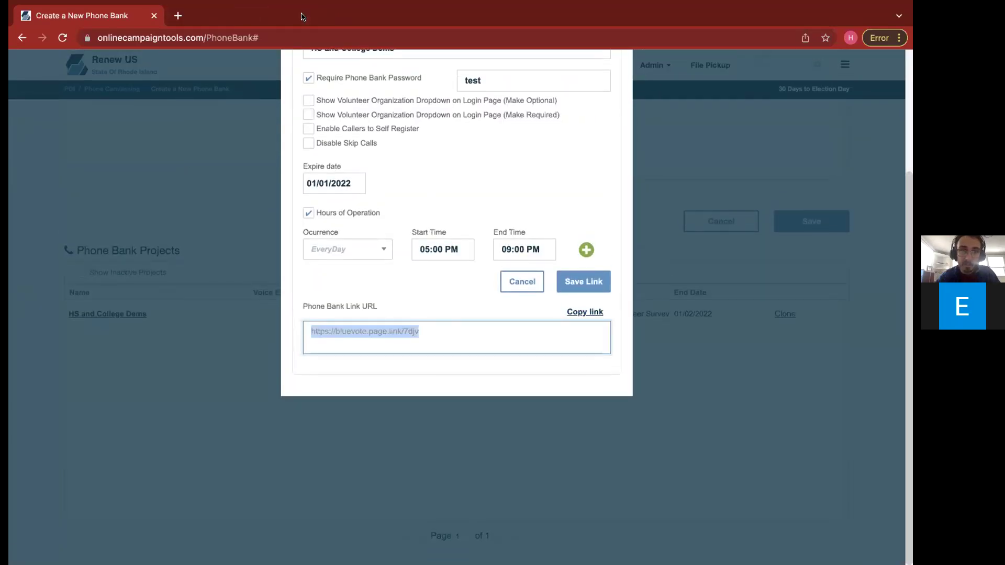
click(178, 16)
key(ctrl+v)
key(Return)
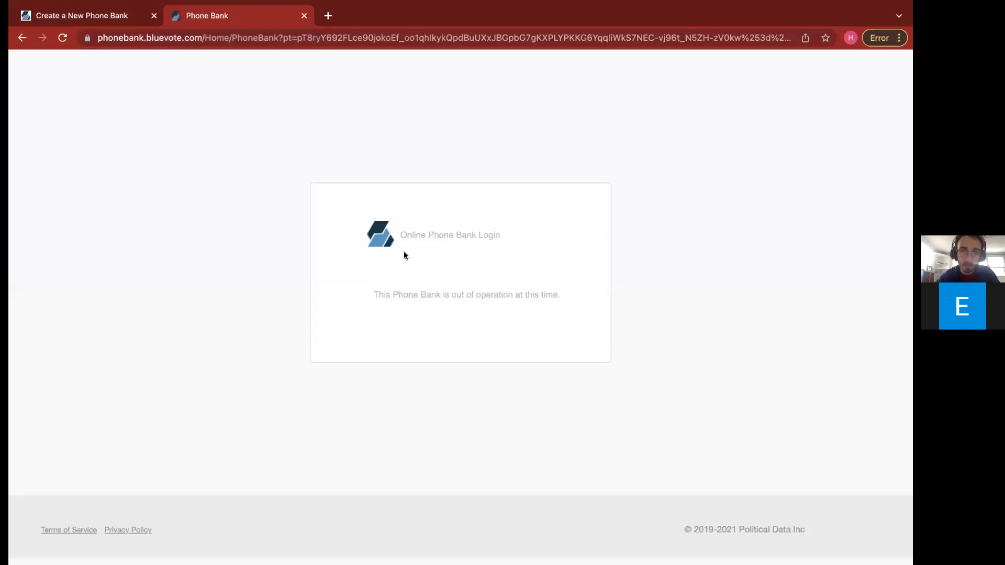
Step: Change harrystestlink's start time to 02:00 PM and save the link
click(104, 16)
scroll(432, 206, up, 1)
click(453, 269)
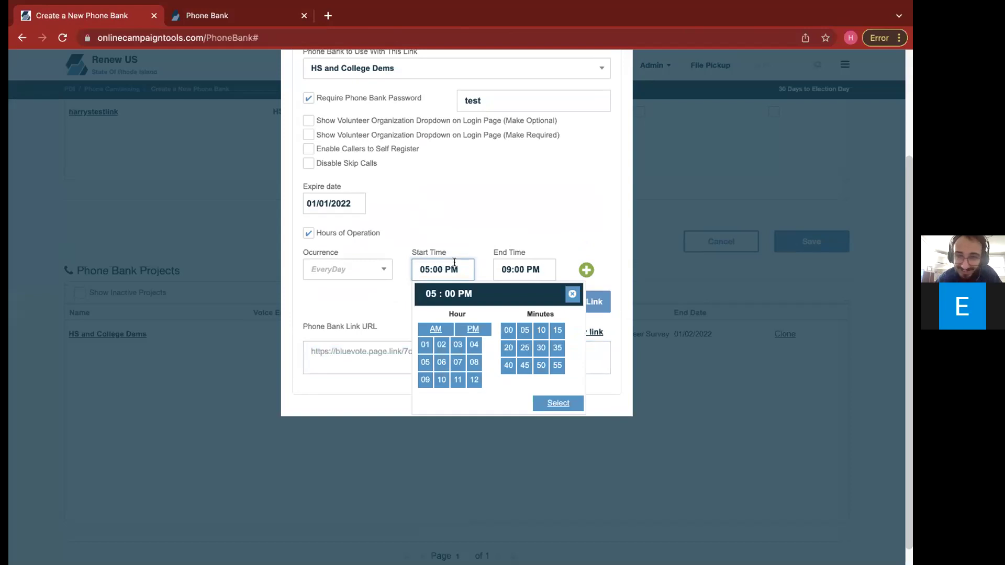
click(441, 343)
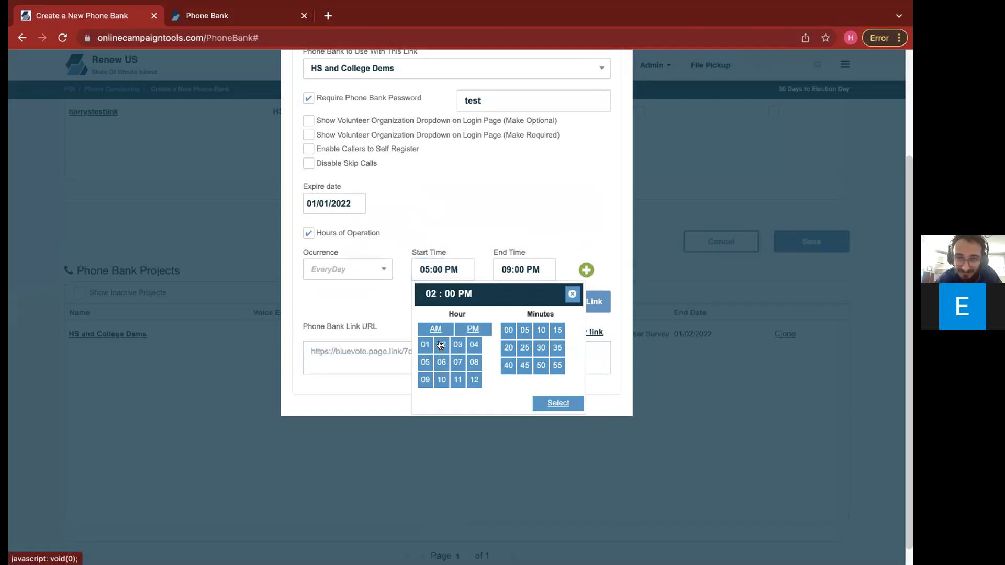
click(558, 404)
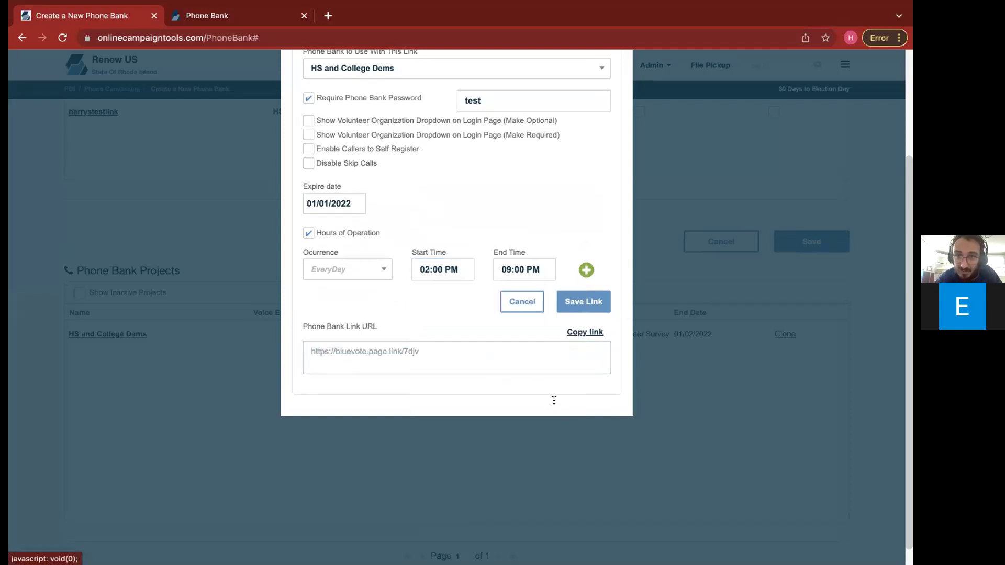
click(569, 302)
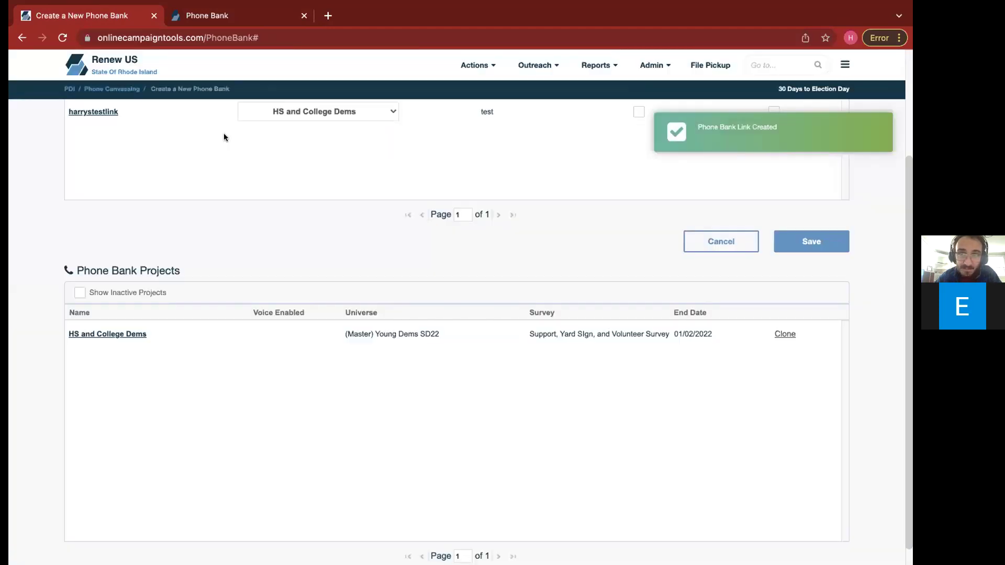
Step: Copy harrystestlink's short link again and reload it in a fresh tab
scroll(157, 236, up, 2)
click(93, 269)
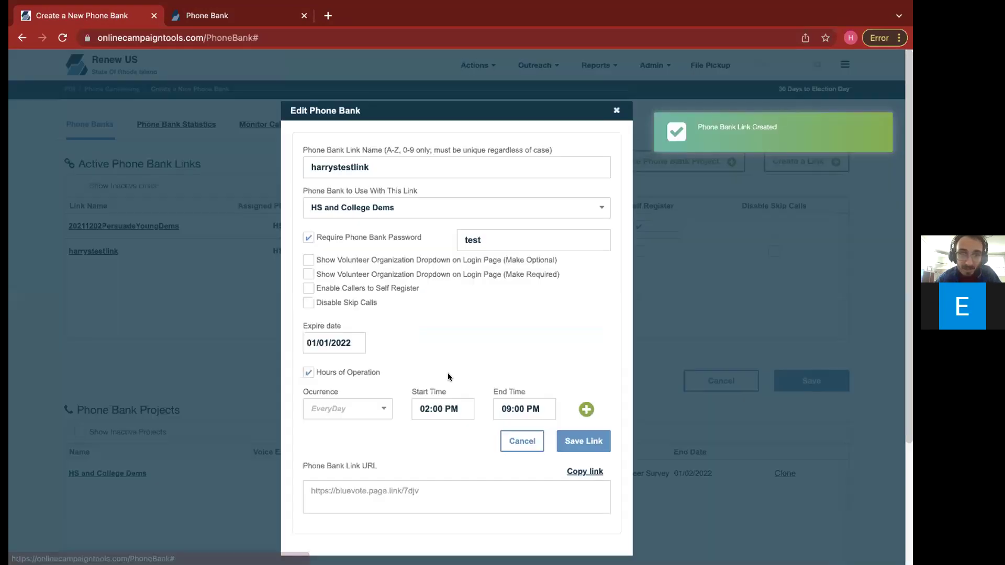
scroll(571, 321, down, 3)
click(570, 320)
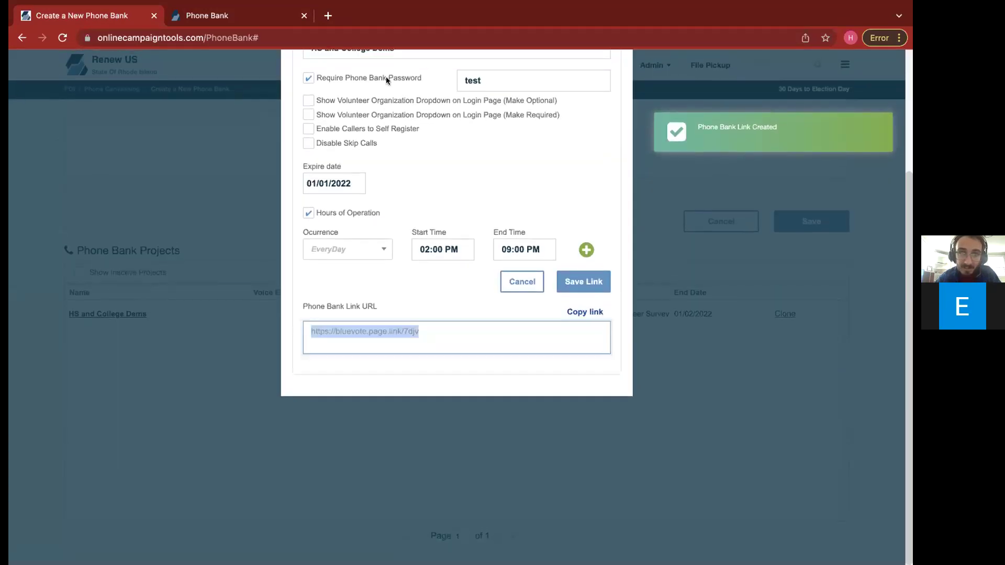
click(304, 16)
click(178, 16)
key(ctrl+v)
key(Return)
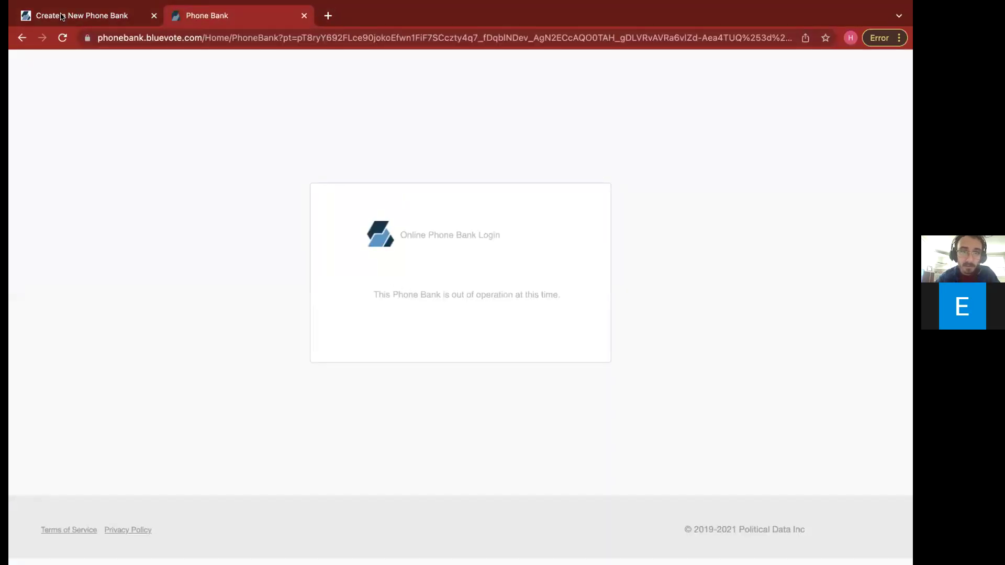
Step: Correct harrystestlink's start time to 02:00 AM and save the link
mouse_move(62, 8)
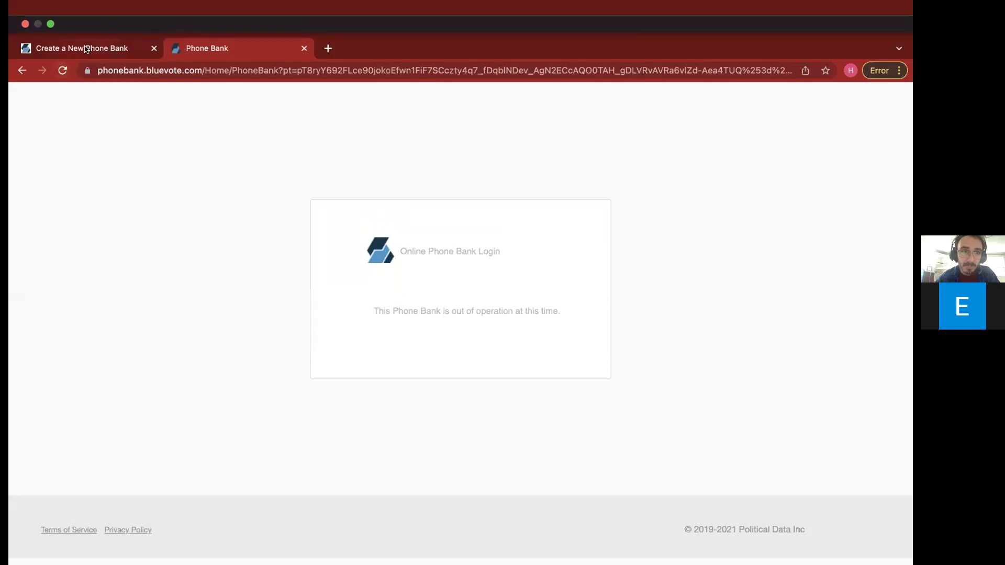
click(86, 48)
scroll(593, 145, up, 5)
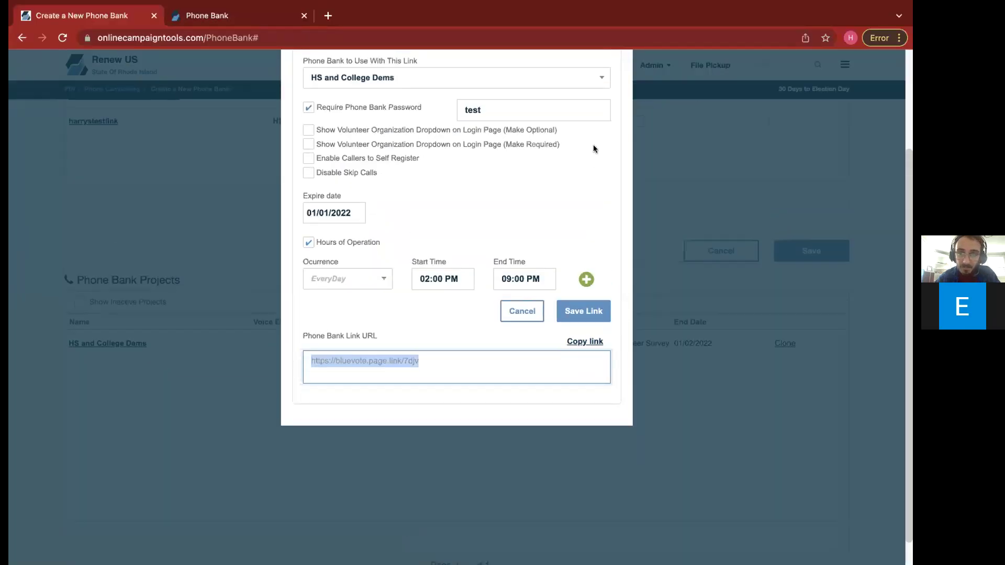
scroll(616, 108, down, 3)
click(443, 312)
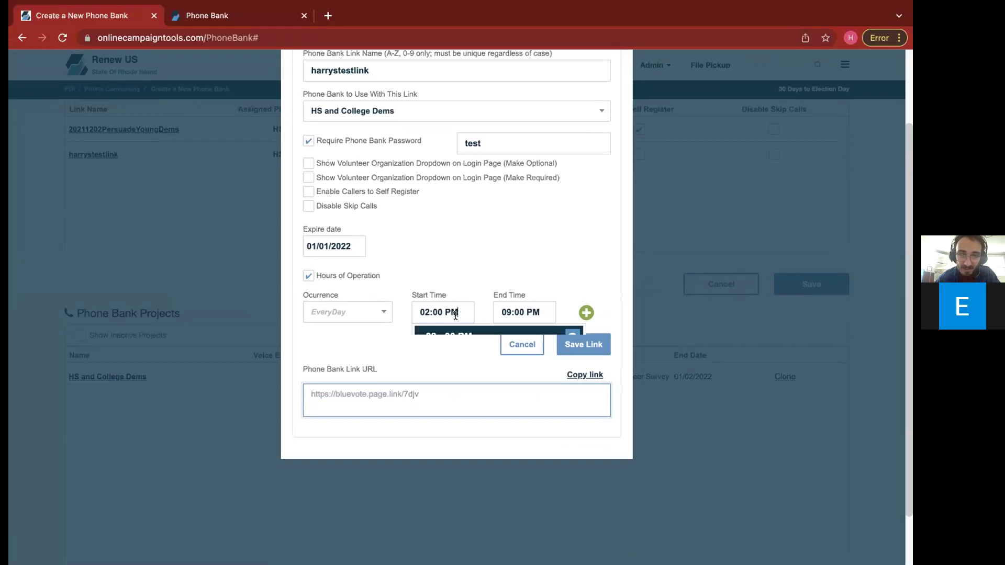
click(438, 373)
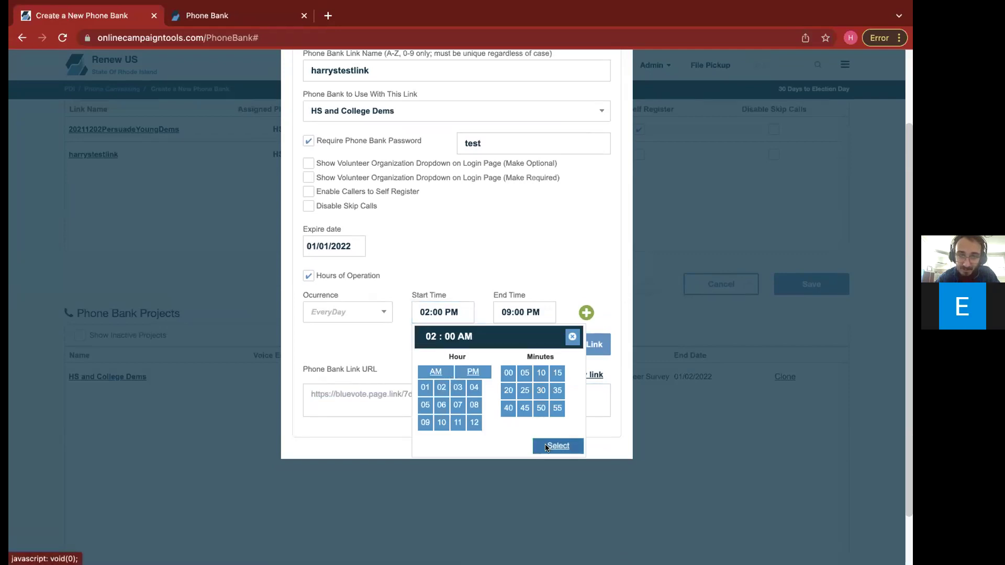
click(550, 446)
click(566, 345)
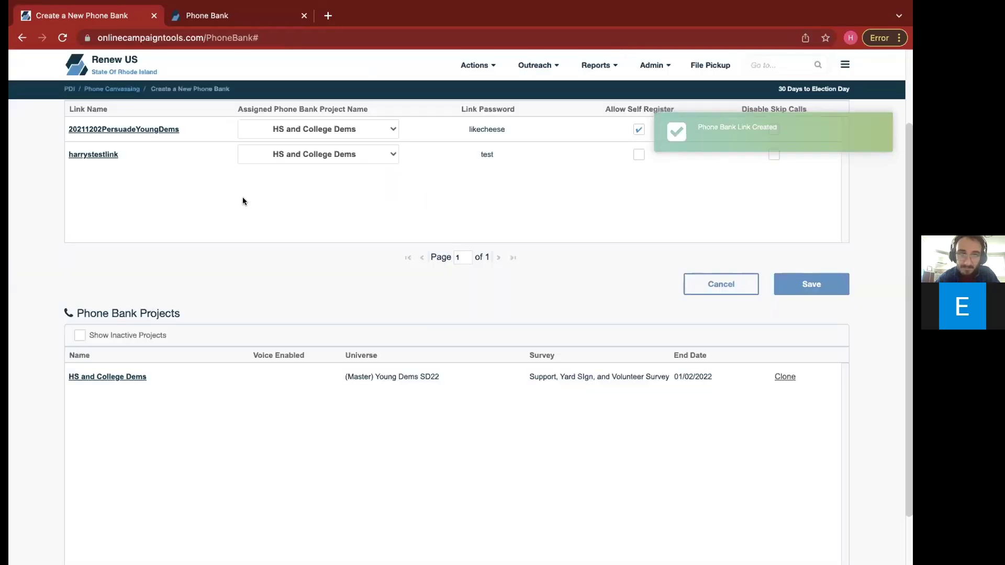
Step: Load the updated harrystestlink short link in a new tab to reach the login page
click(107, 173)
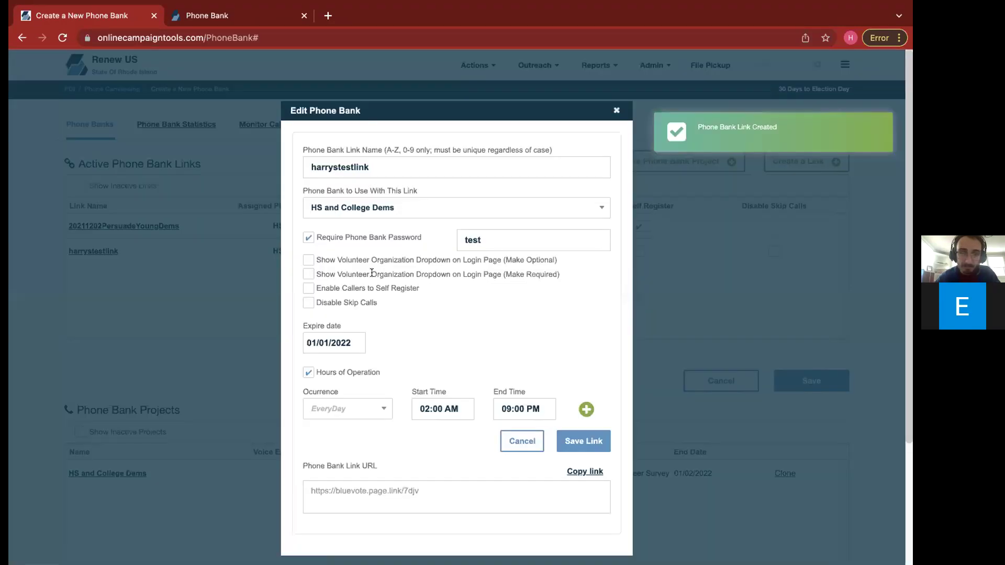
scroll(413, 332, down, 5)
click(570, 310)
click(303, 15)
click(180, 15)
key(ctrl+v)
key(Return)
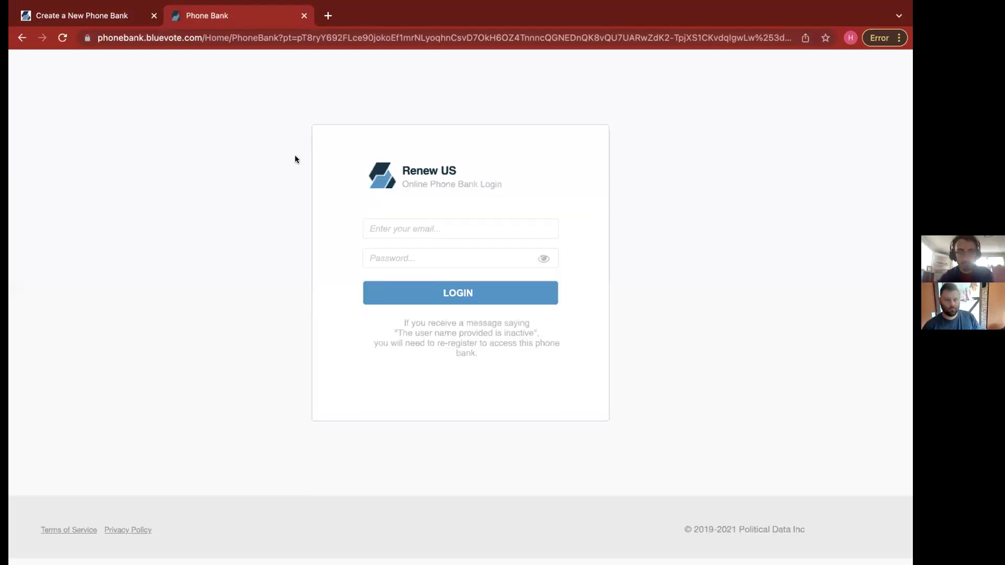
Step: Enter the volunteer's e-mail and password and attempt to log in
click(404, 230)
key(Tab)
text(******************)
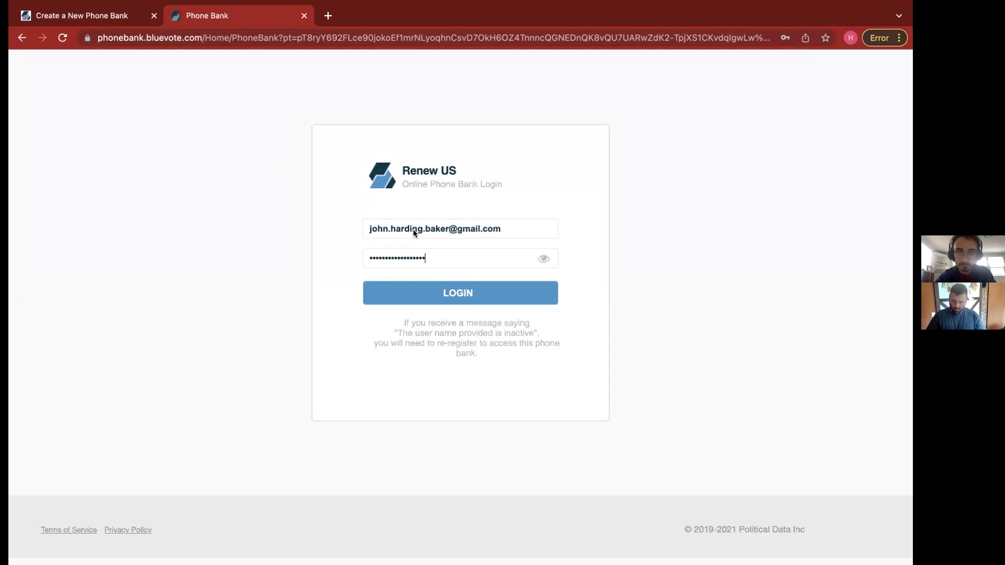
click(521, 292)
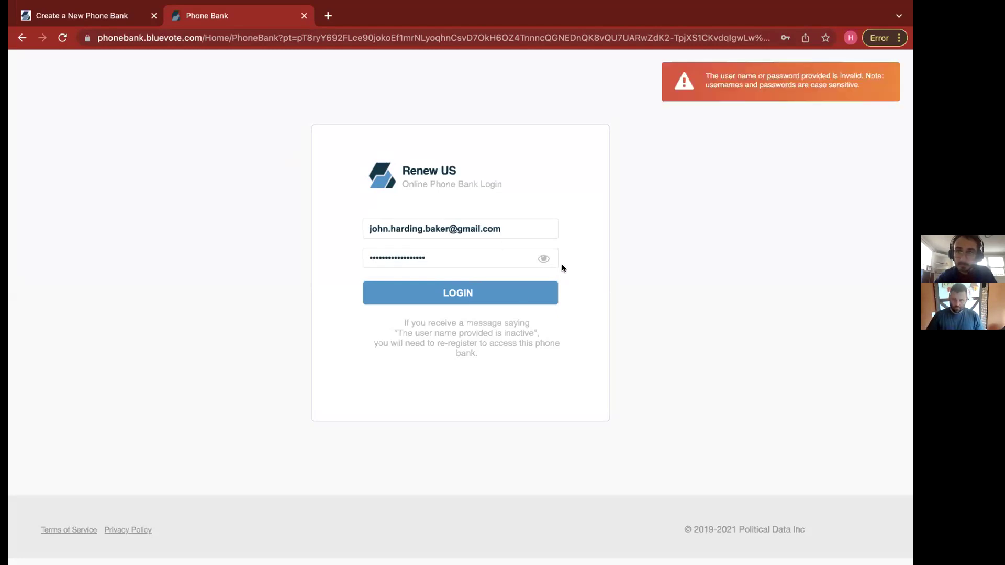
Step: Replace the volunteer password with a new one, then return to the phone bank setup tab
double_click(476, 253)
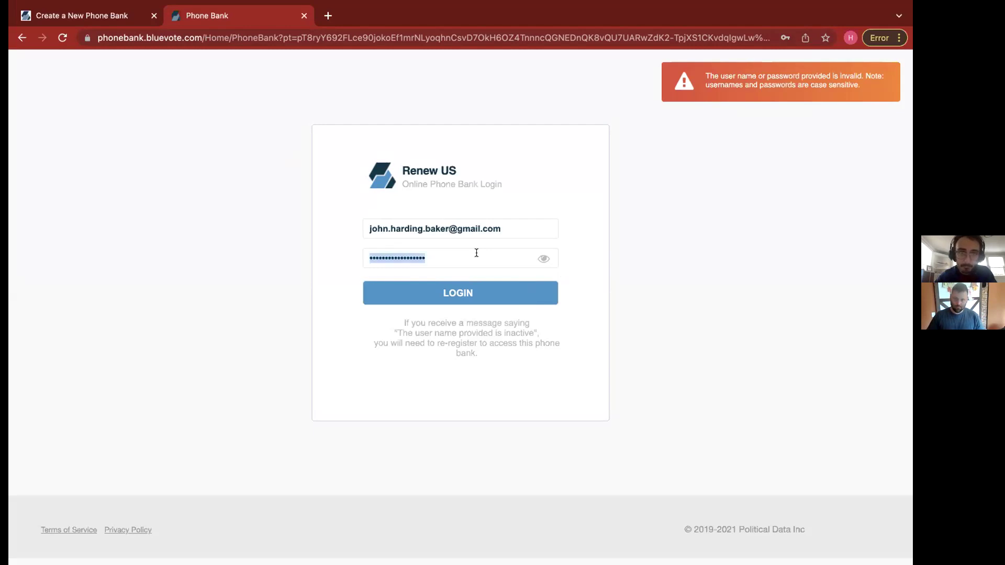
key(BackSpace)
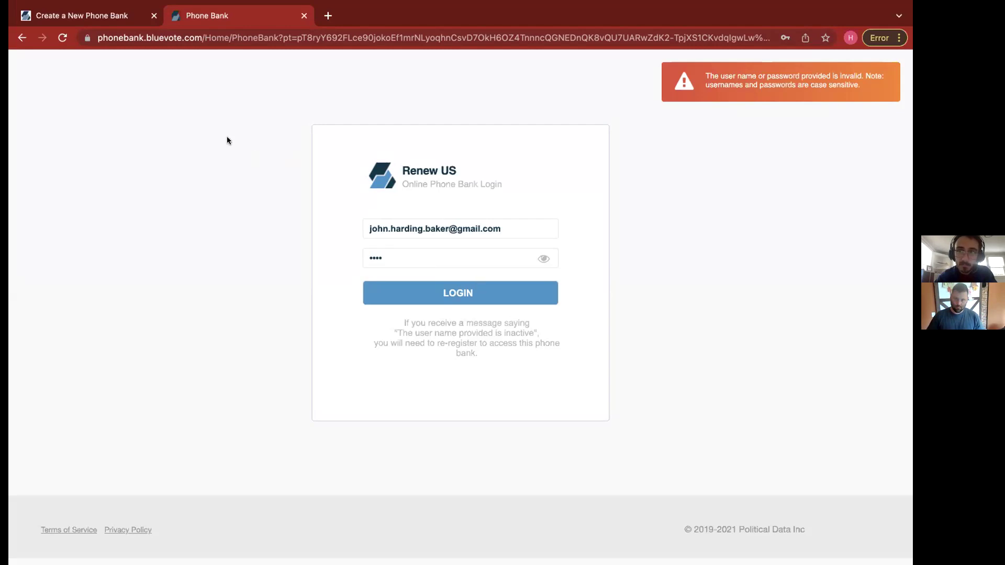
double_click(482, 251)
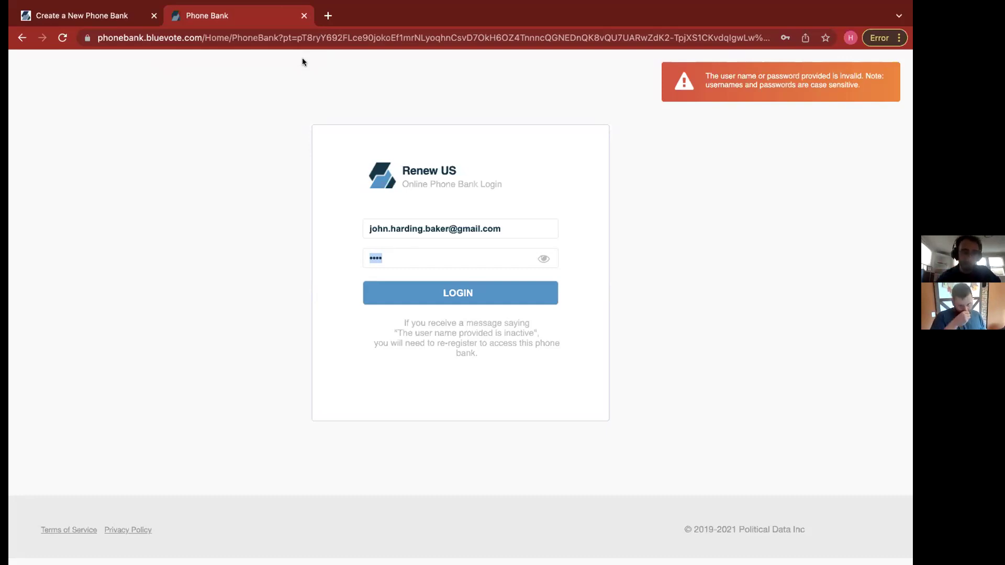
click(65, 15)
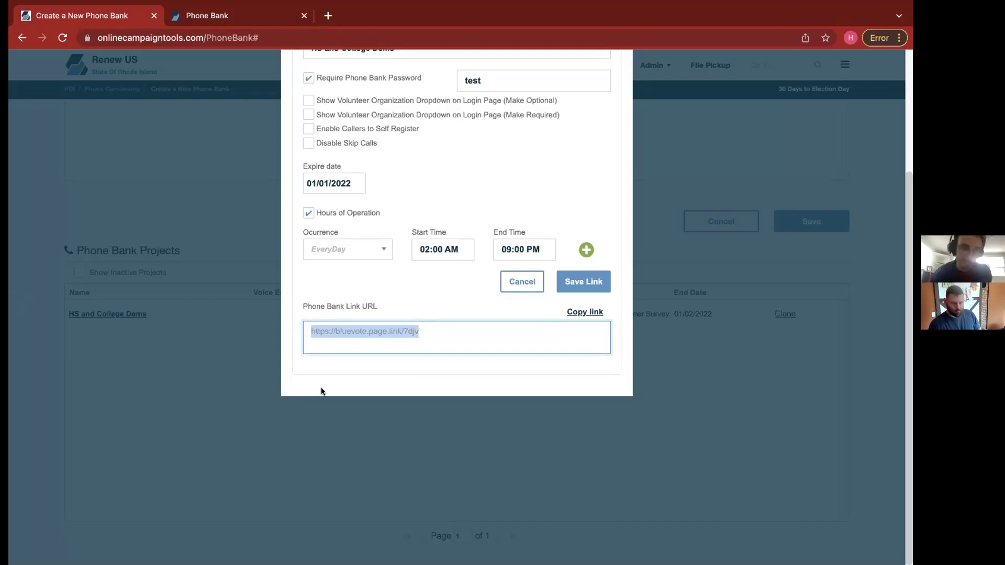
Step: Copy the 20211202PersuadeYoungDems short link and load it in a fresh tab
scroll(366, 337, up, 5)
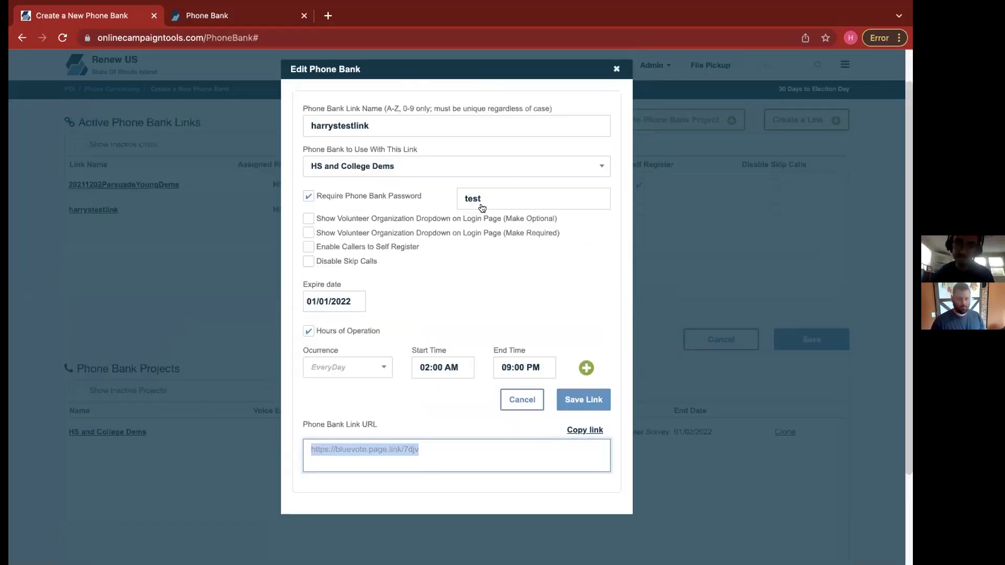
click(611, 66)
click(164, 184)
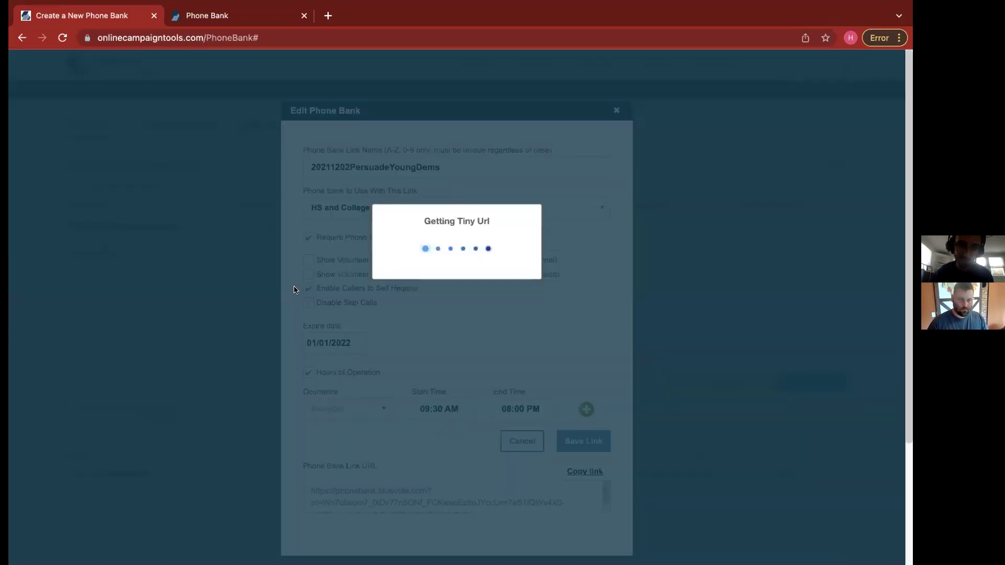
scroll(498, 377, down, 3)
click(584, 309)
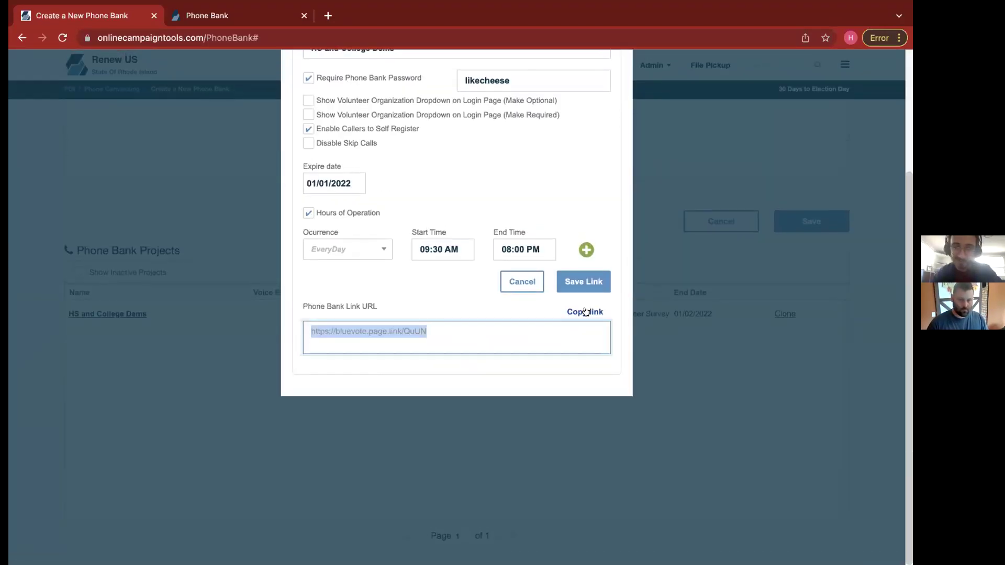
click(293, 15)
click(304, 15)
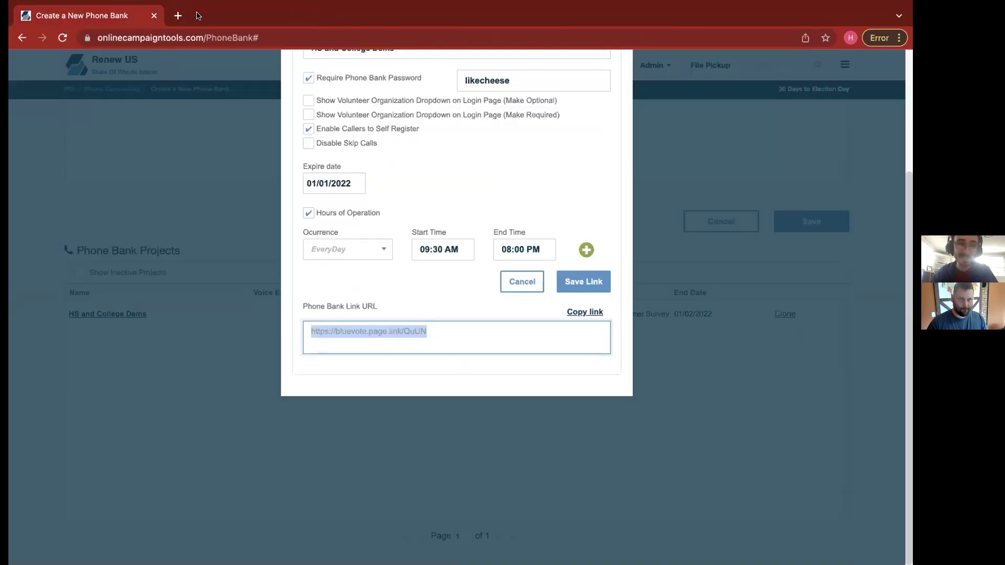
click(173, 15)
key(ctrl+v)
key(Return)
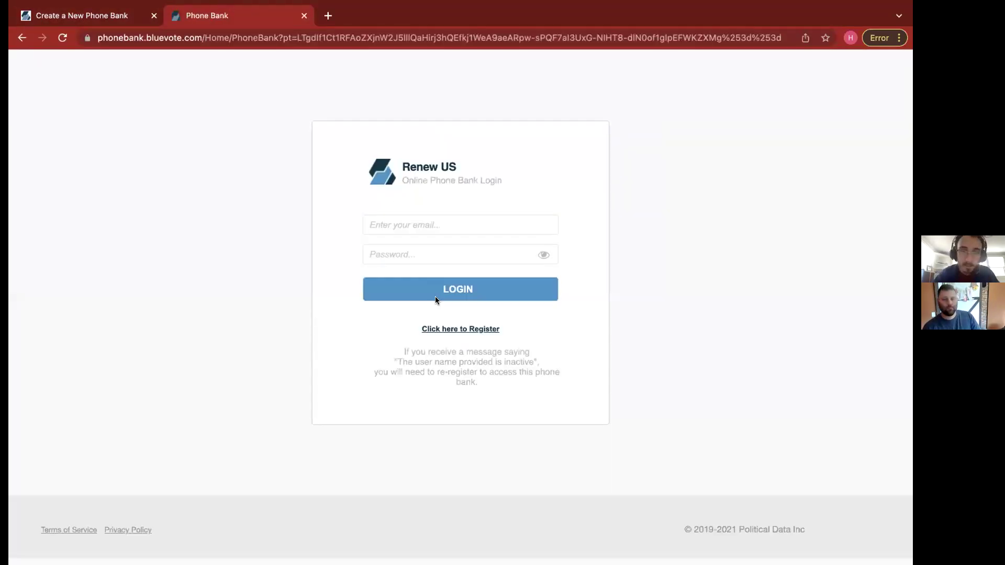
Step: On the registration form, fill in the volunteer's name, e-mail, zip code and phone number
click(437, 329)
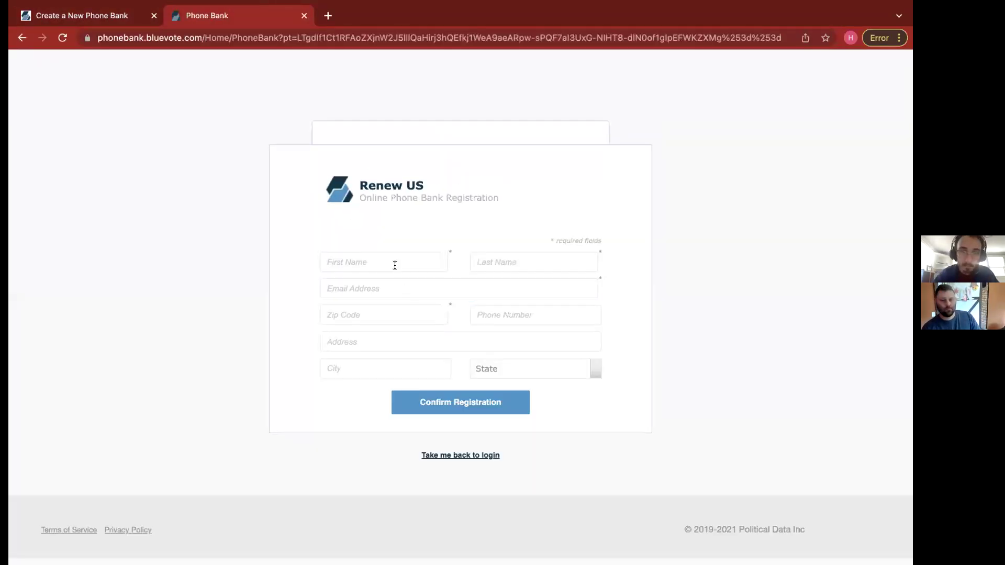
key(Tab)
text(john)
click(365, 316)
click(366, 318)
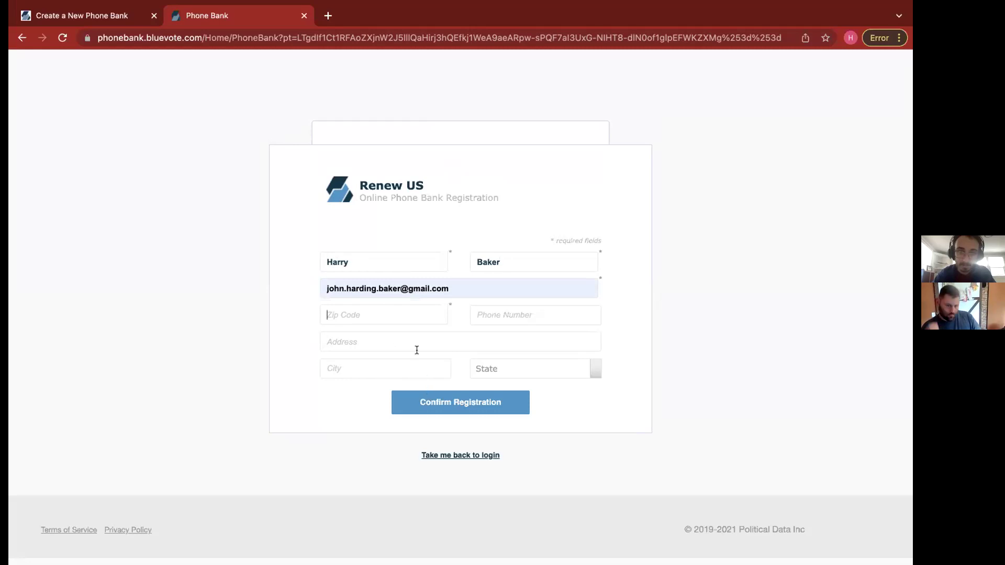
click(424, 371)
text(20874)
click(484, 320)
Step: Complete the Maryland street address and city, submit the registration, and return to the login page
click(449, 349)
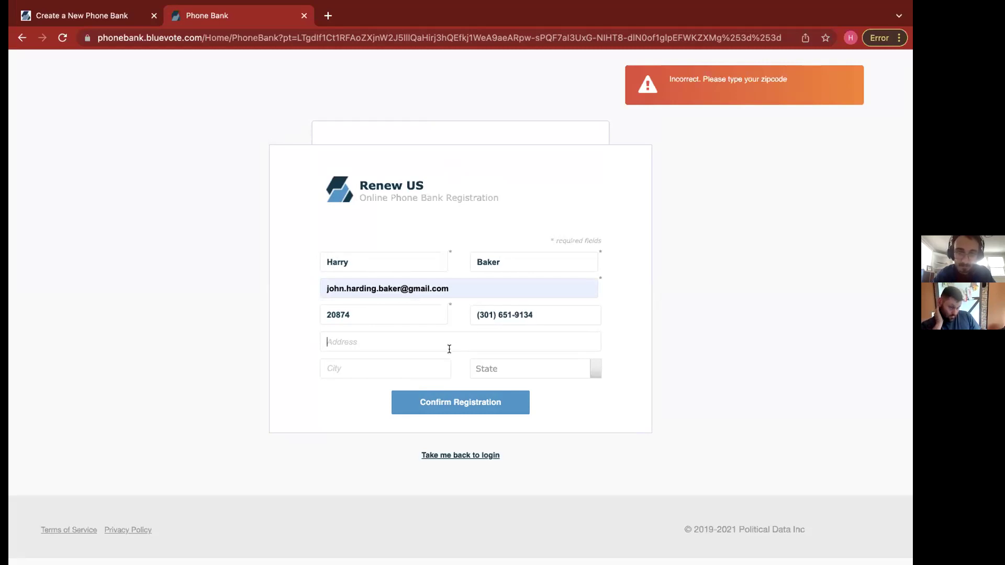
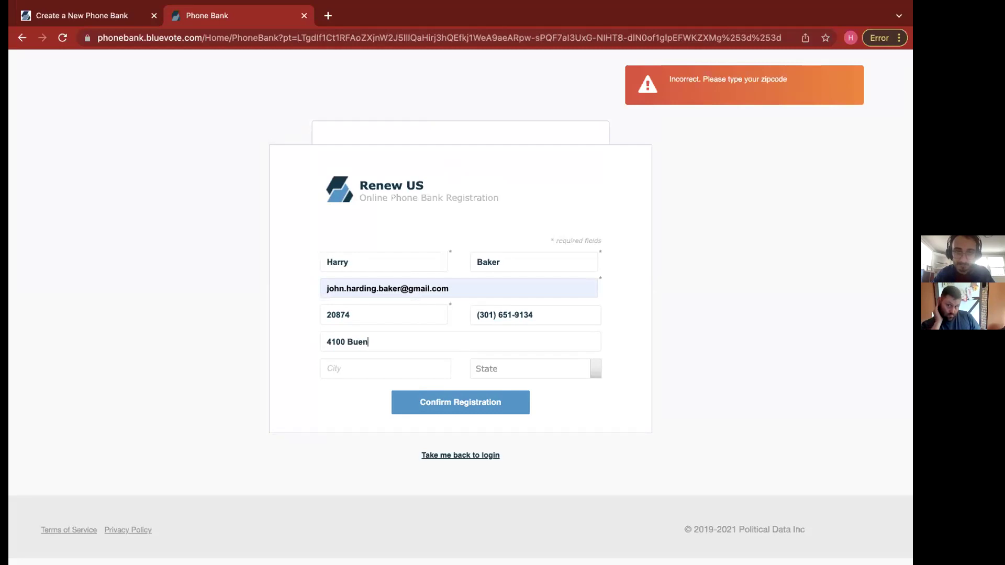
click(434, 371)
text(Baltimore)
click(522, 370)
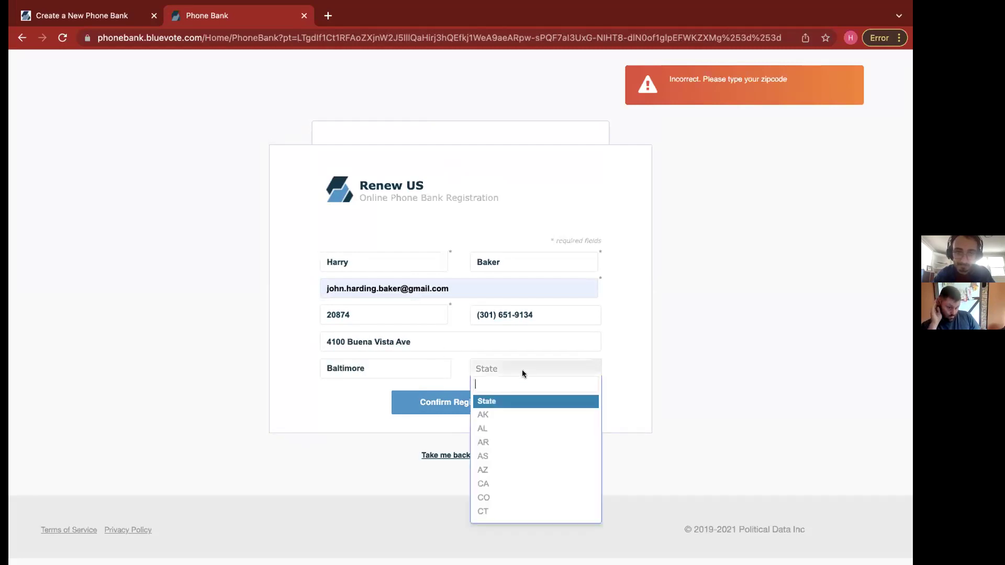
text(md)
click(510, 406)
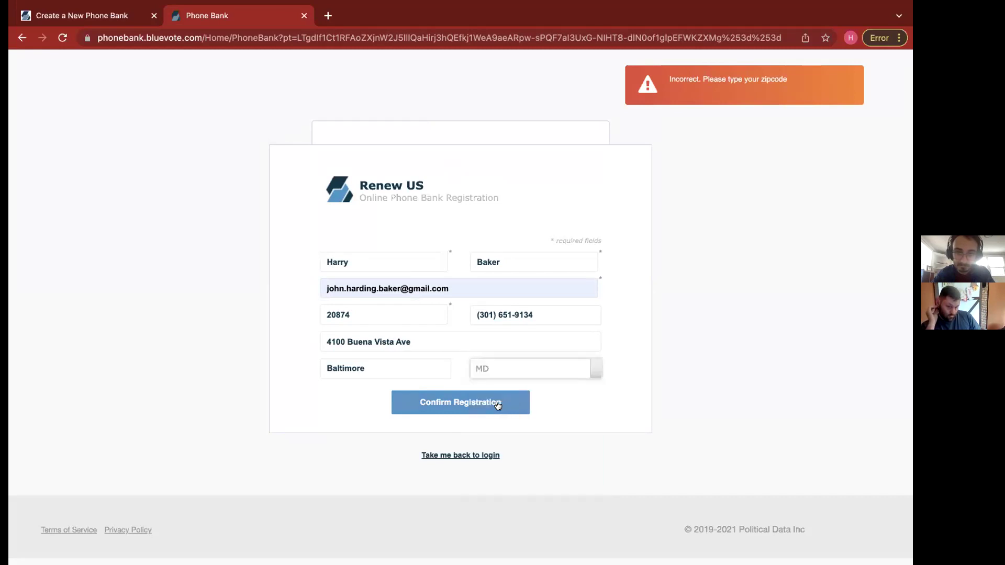
click(498, 406)
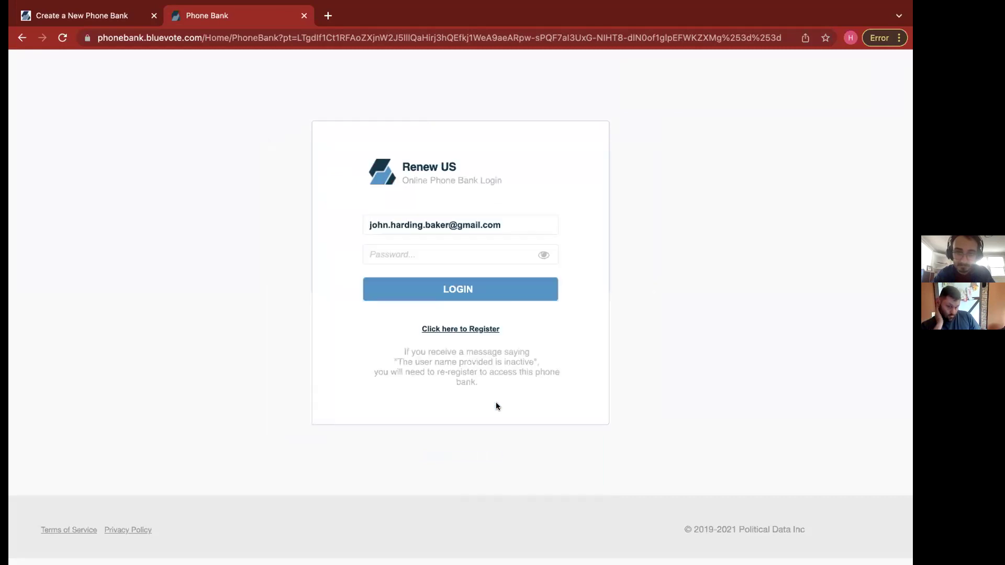
click(475, 252)
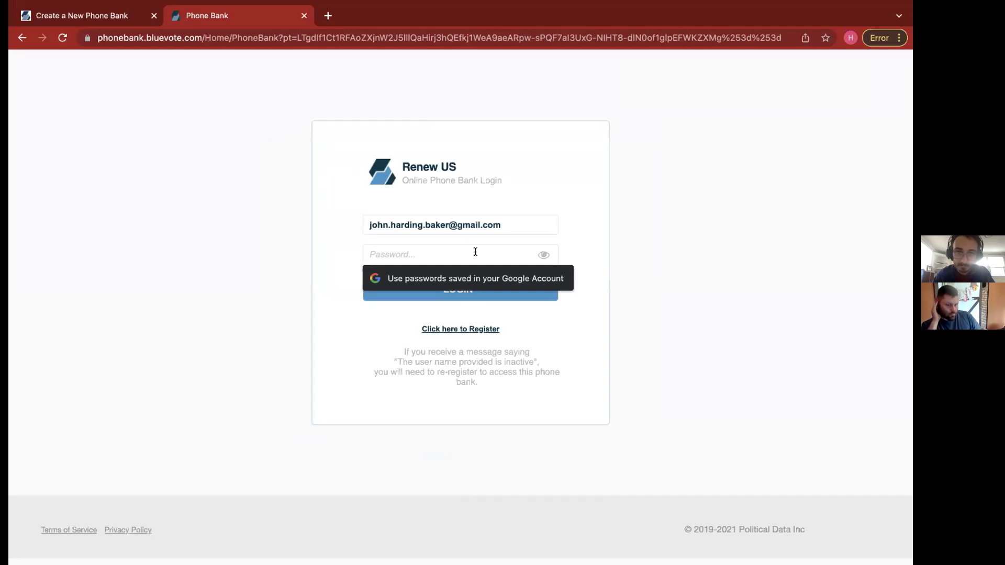
click(465, 329)
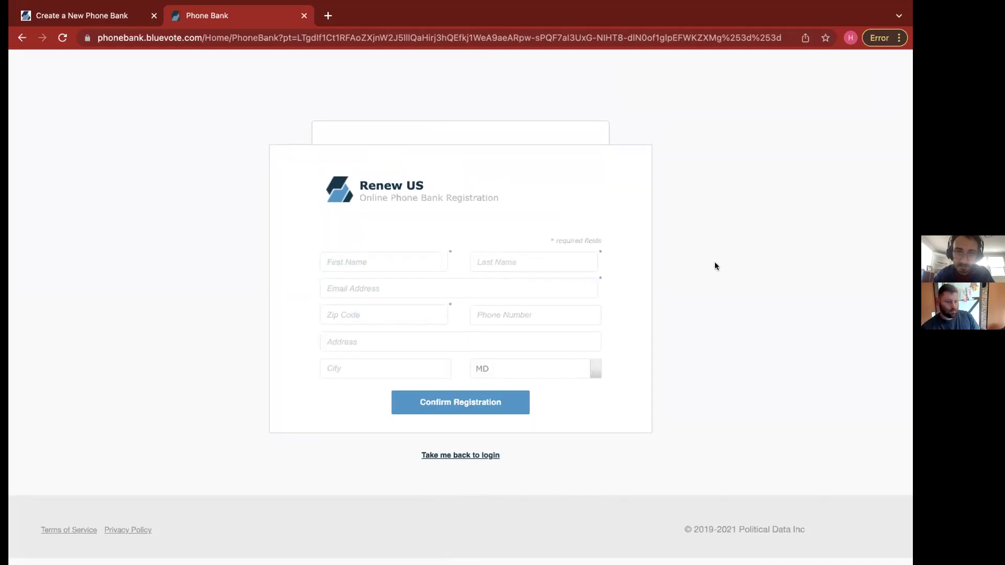
click(487, 455)
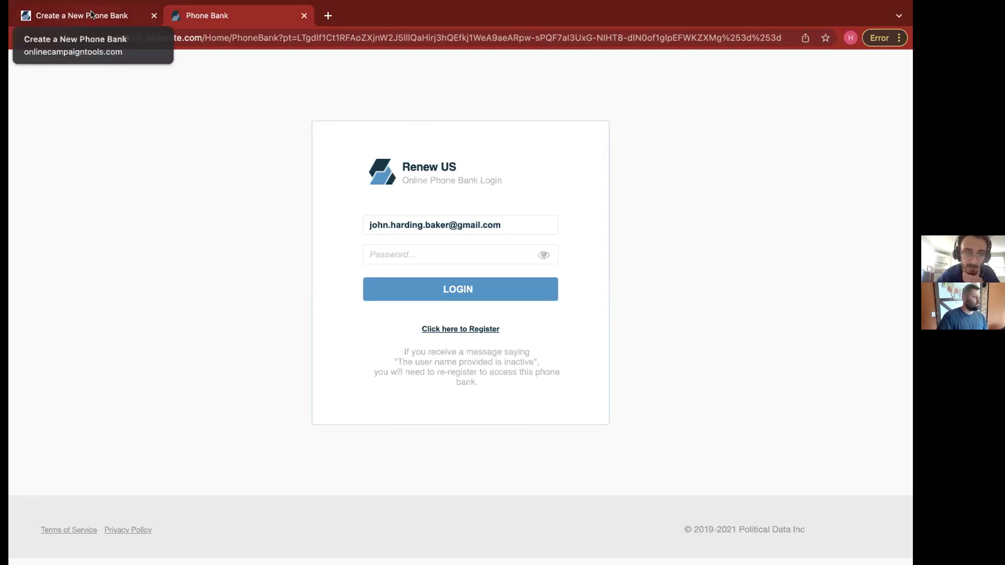
Step: Cancel the link settings, open Volunteer Management from Actions > Data Entry, and select the new volunteer
click(138, 15)
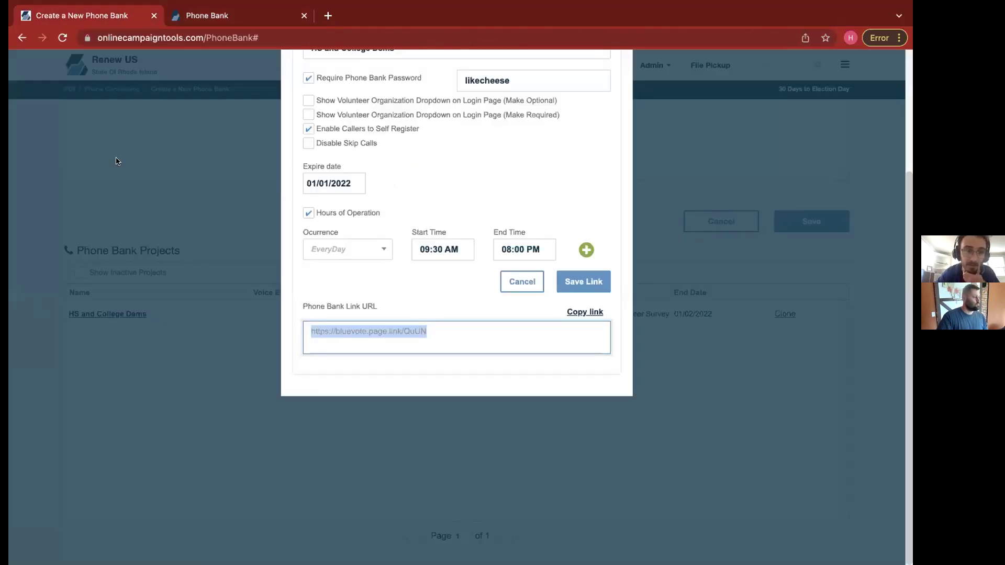
click(522, 281)
scroll(454, 269, up, 3)
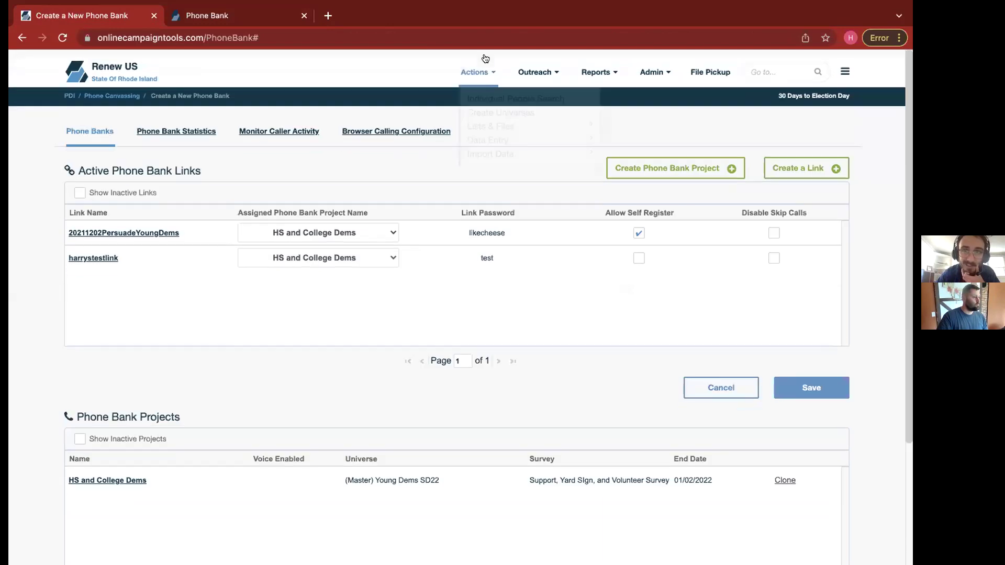
click(474, 65)
mouse_move(487, 116)
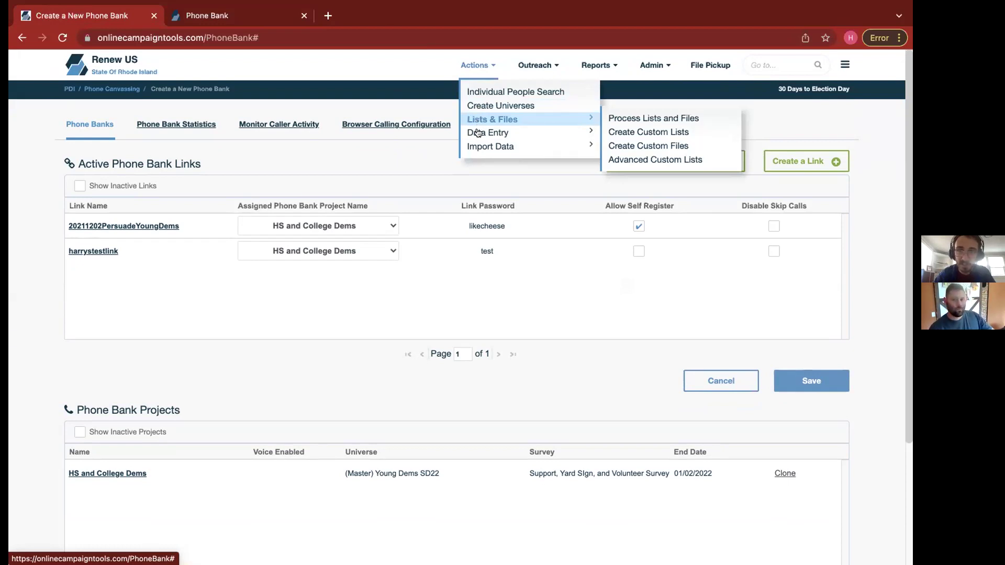
mouse_move(508, 132)
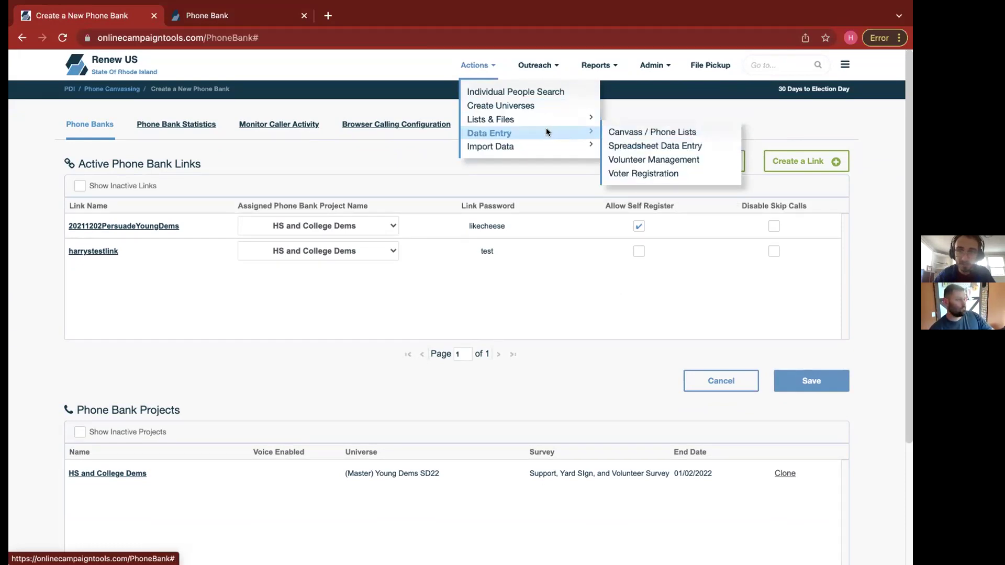
click(639, 157)
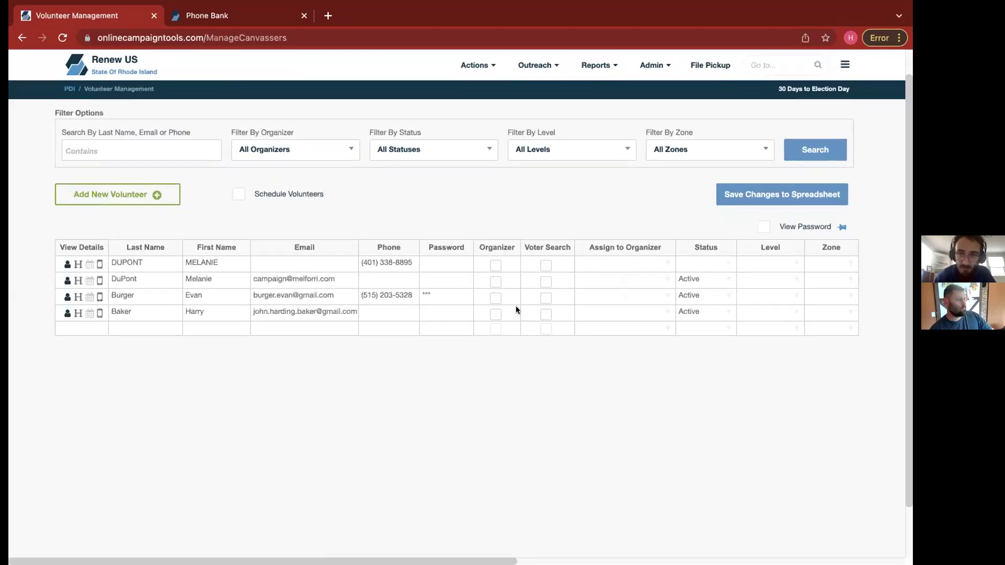
click(287, 309)
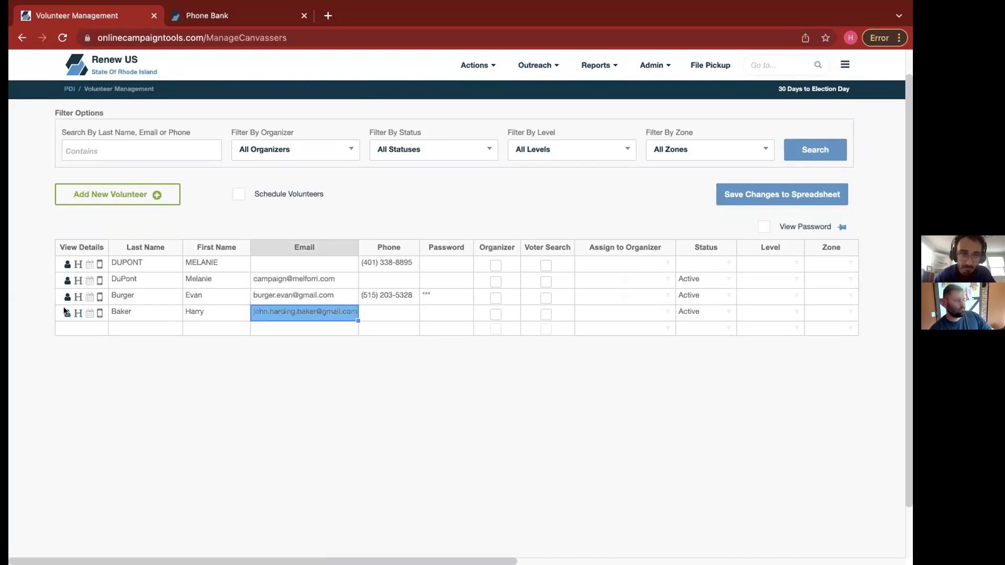
click(238, 16)
click(491, 283)
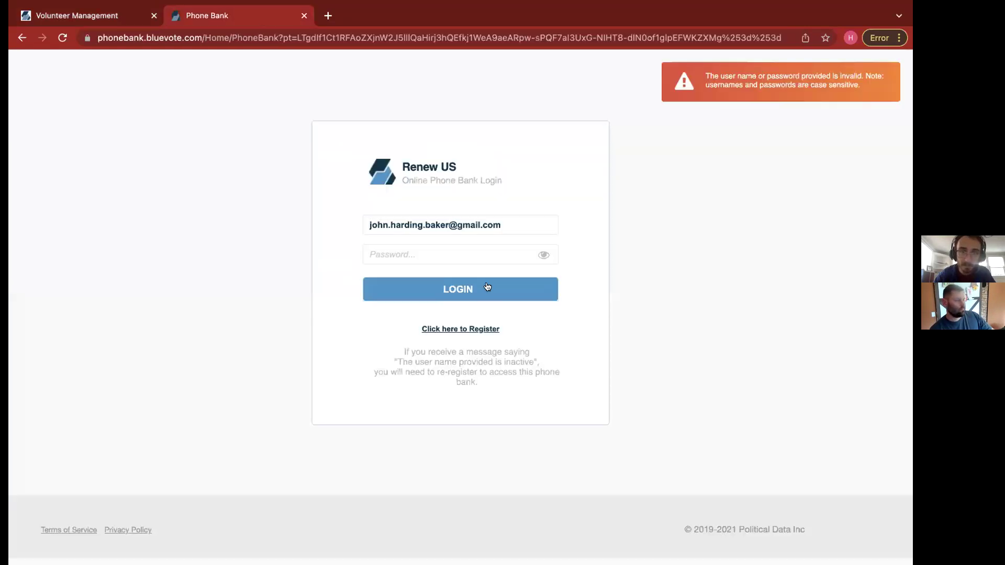
click(508, 261)
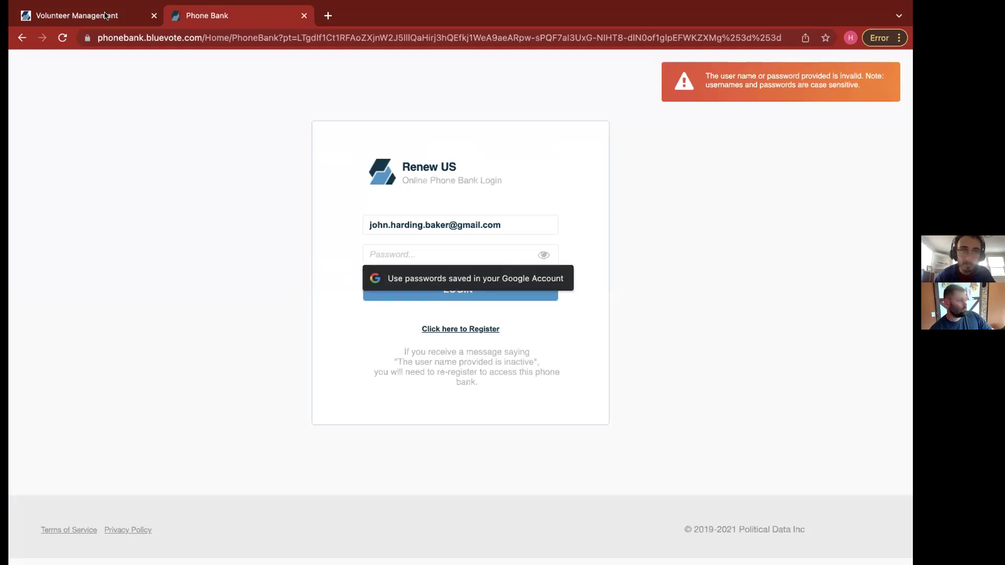
click(84, 15)
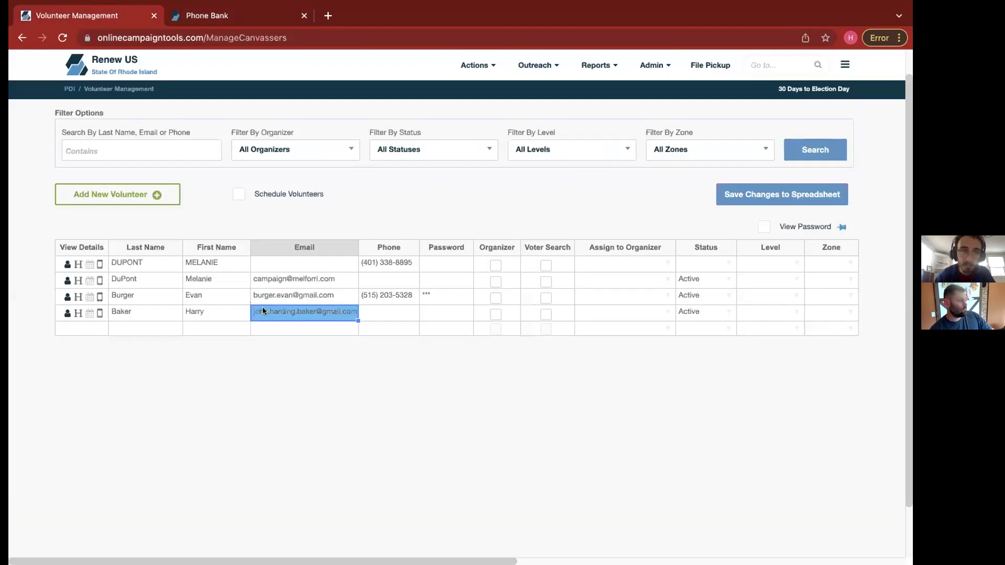
click(90, 313)
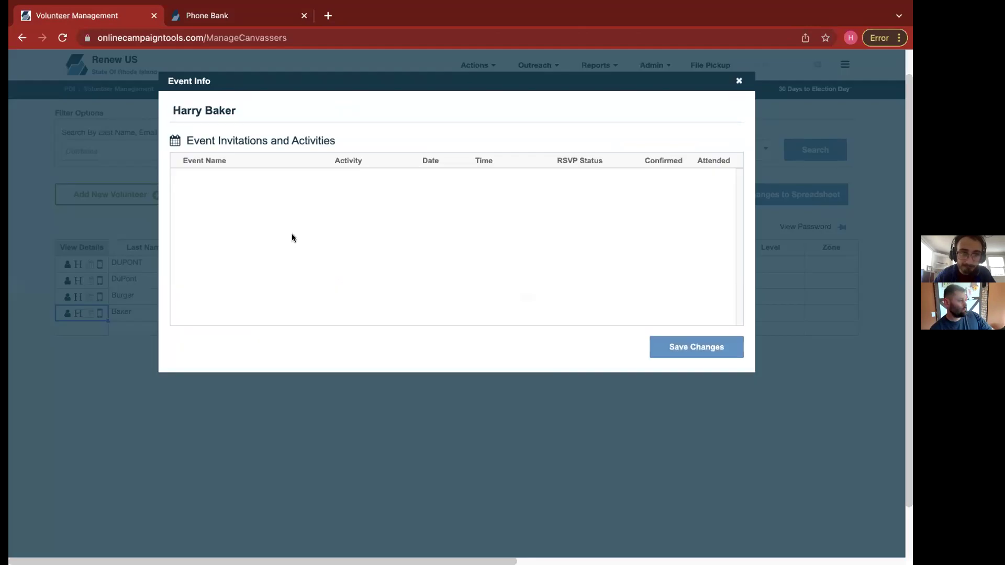
click(738, 81)
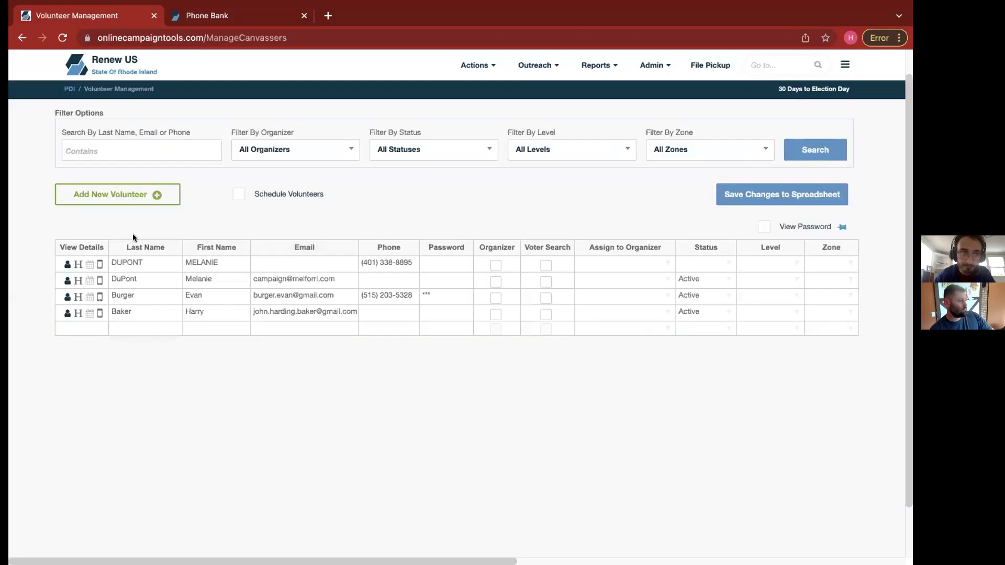
click(66, 312)
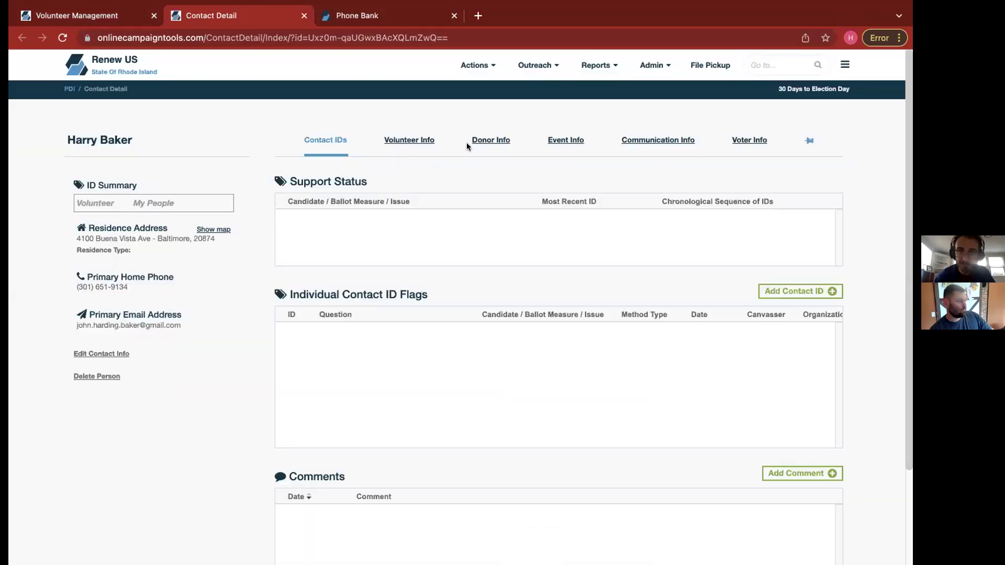
click(398, 139)
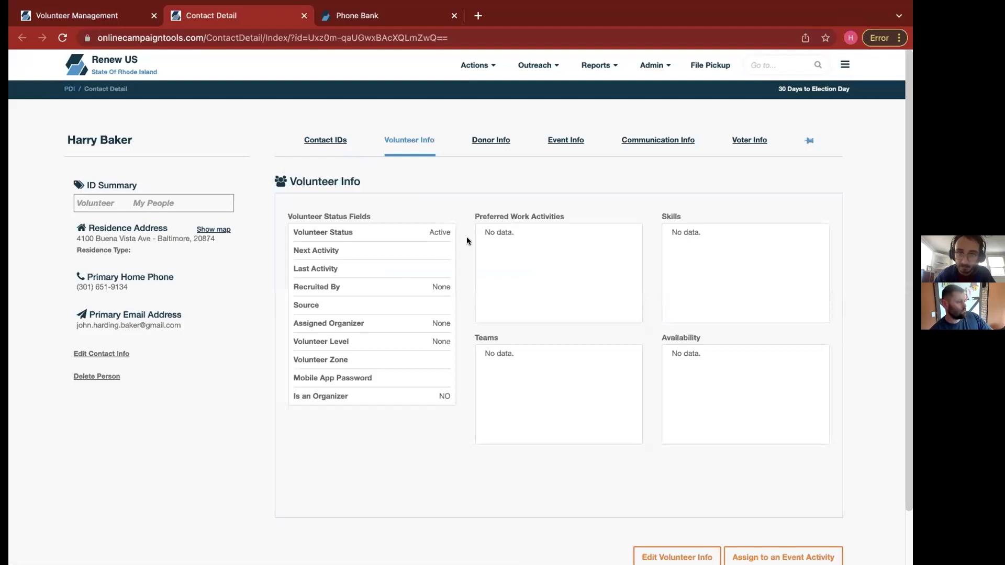
scroll(466, 236, down, 2)
scroll(650, 135, up, 2)
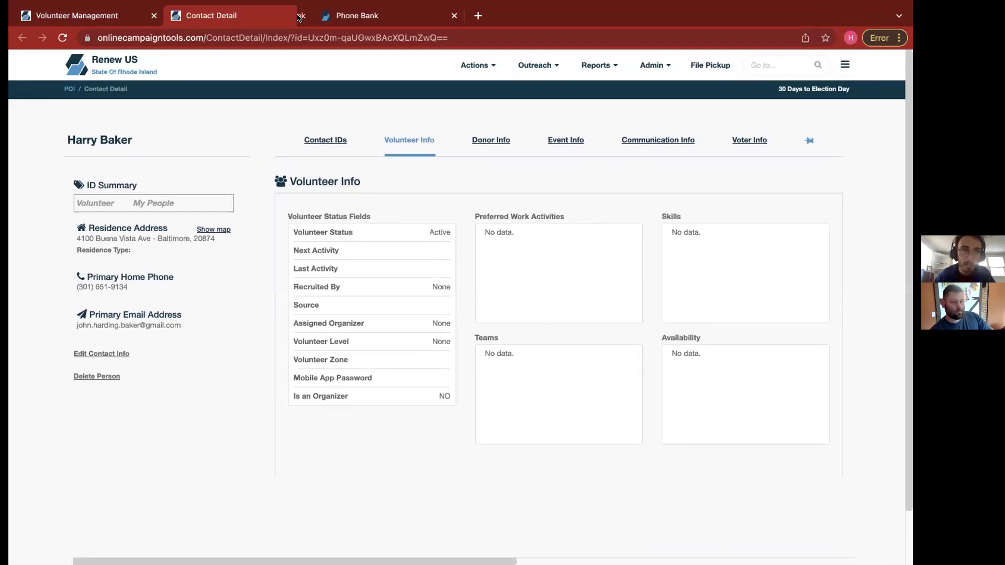
click(302, 15)
click(437, 313)
click(436, 308)
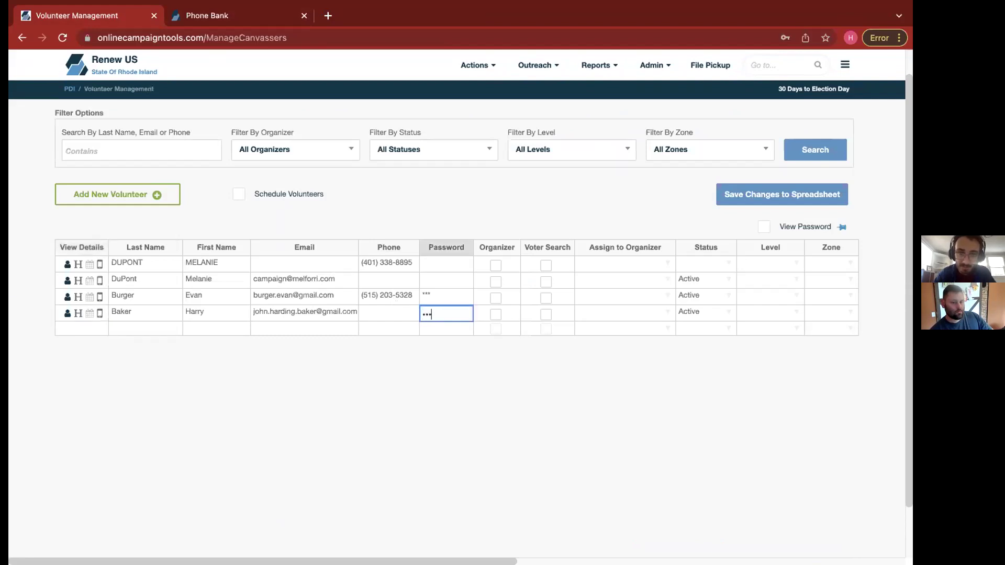
Step: Save the volunteer table, check the Baker row's password, and open that volunteer's contact details
click(737, 189)
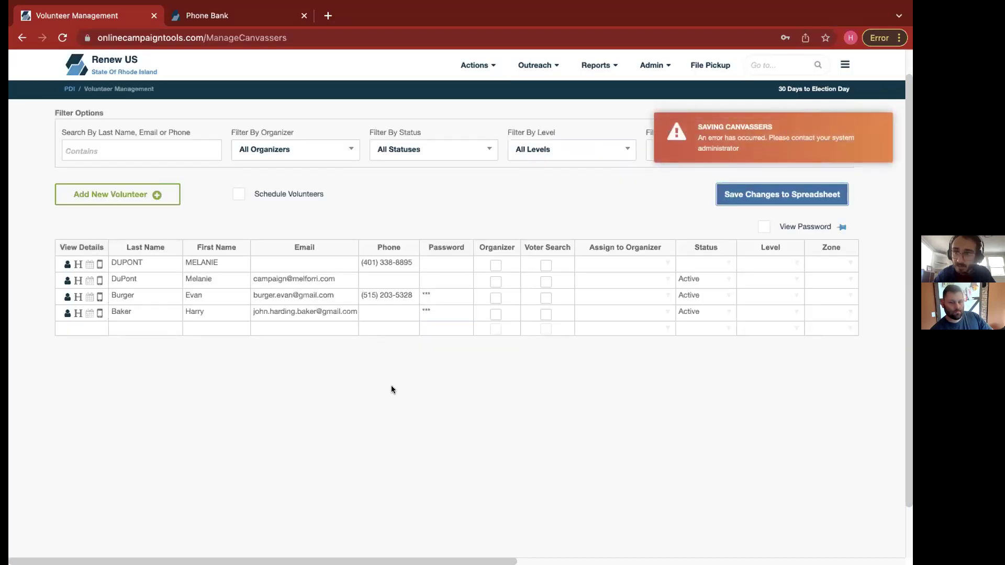
click(450, 312)
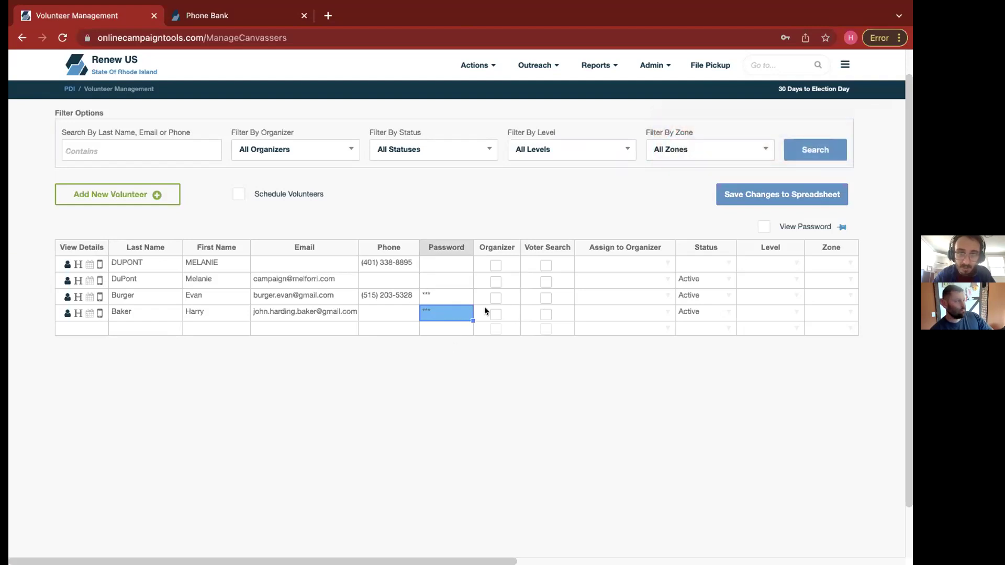
click(66, 313)
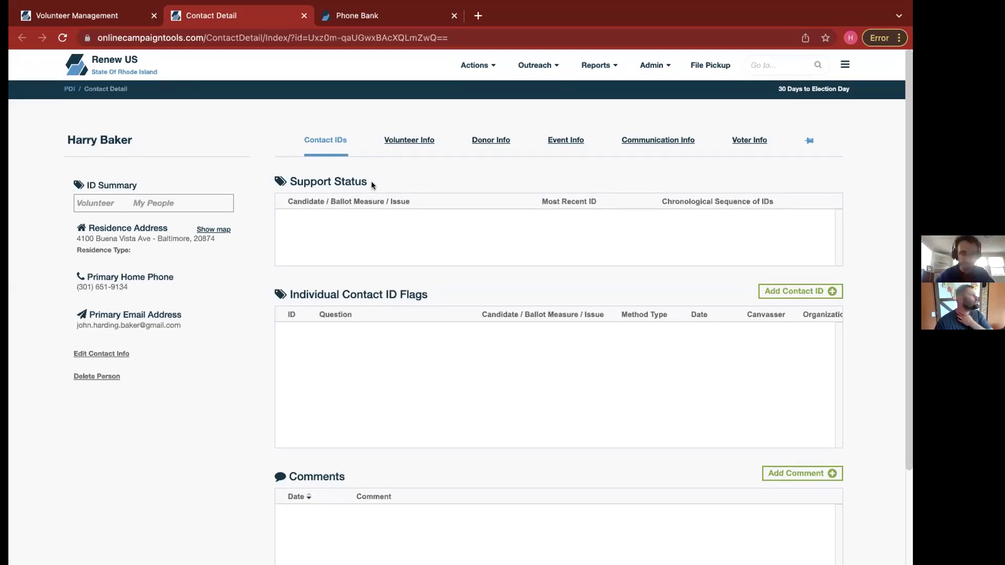
Step: Open Field Activity Reports from the Reports menu
mouse_move(592, 68)
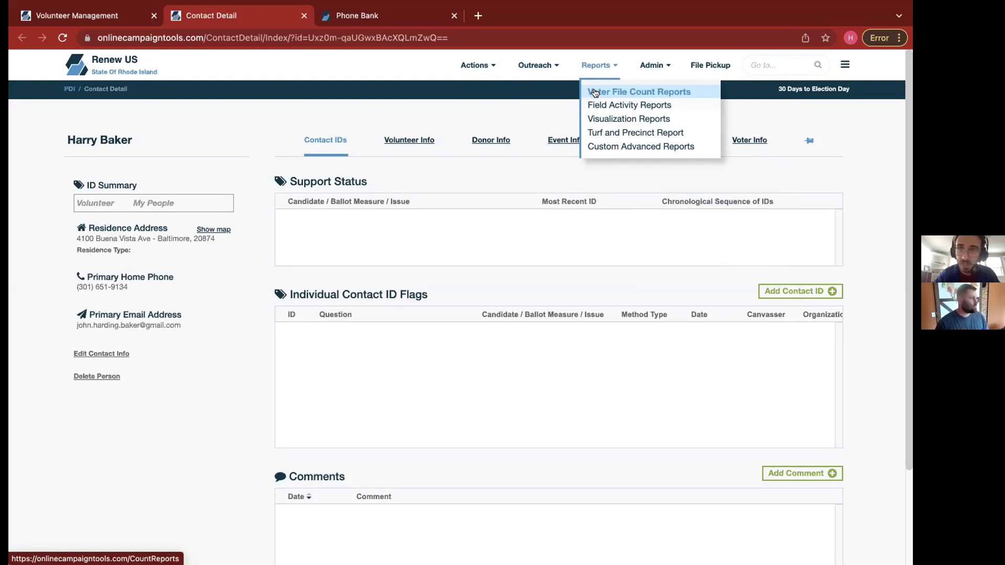
click(600, 106)
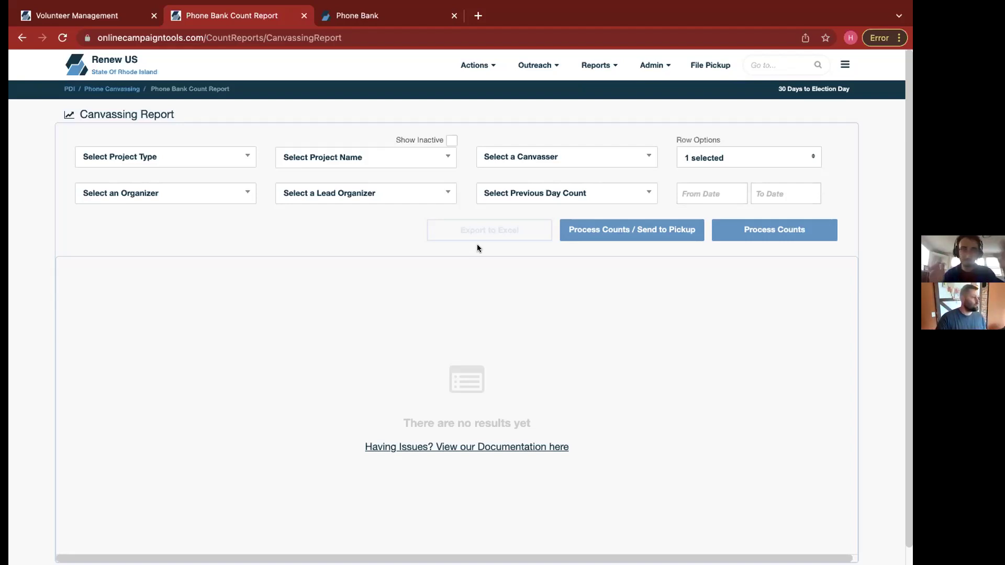
scroll(522, 160, up, 1)
scroll(157, 176, down, 1)
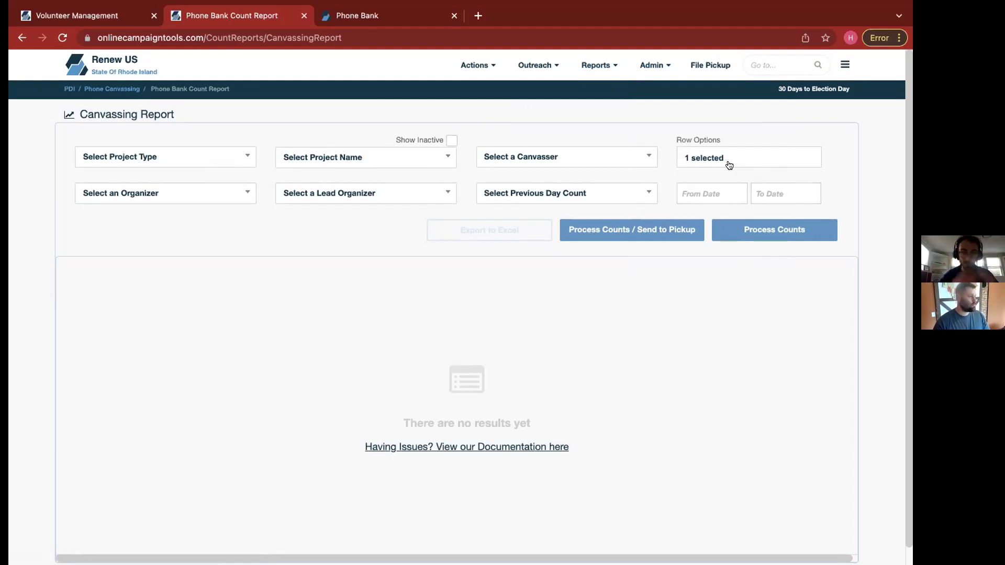
click(182, 156)
click(191, 226)
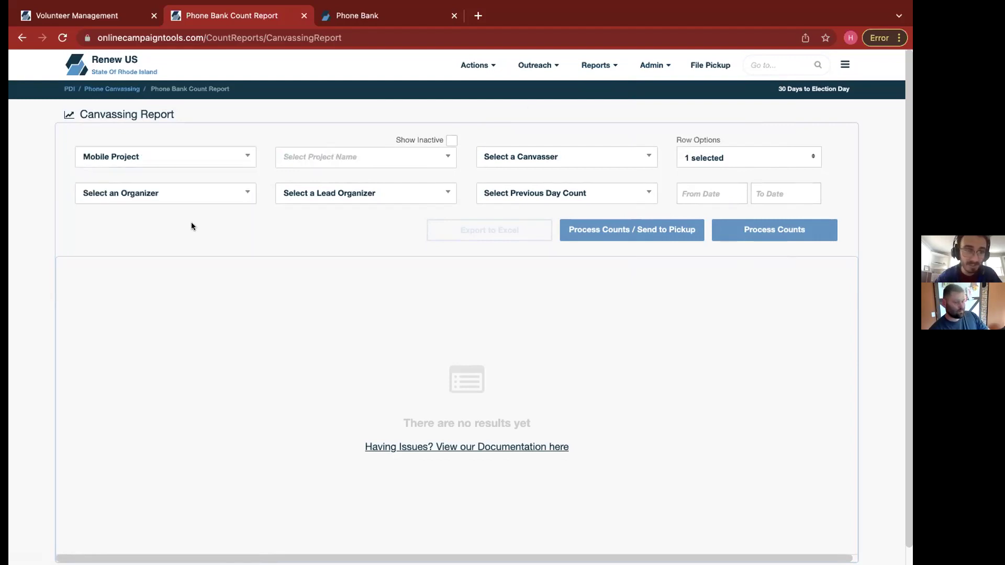
click(373, 158)
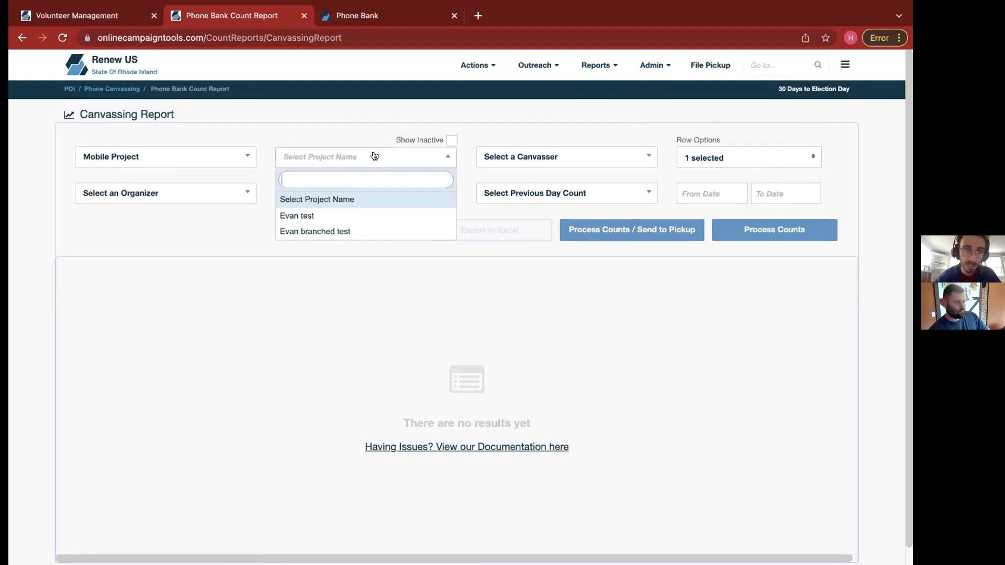
click(354, 216)
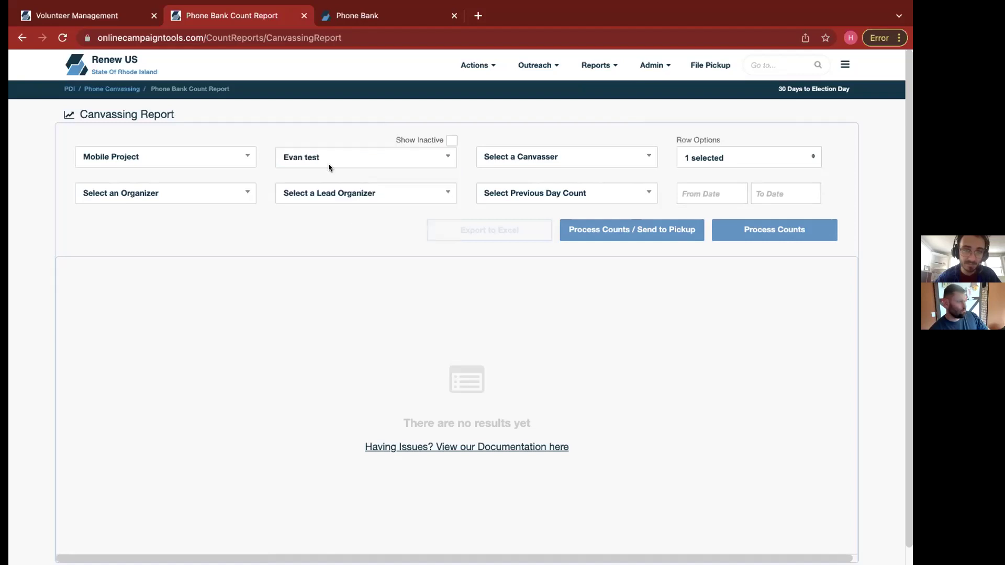
click(518, 160)
click(738, 230)
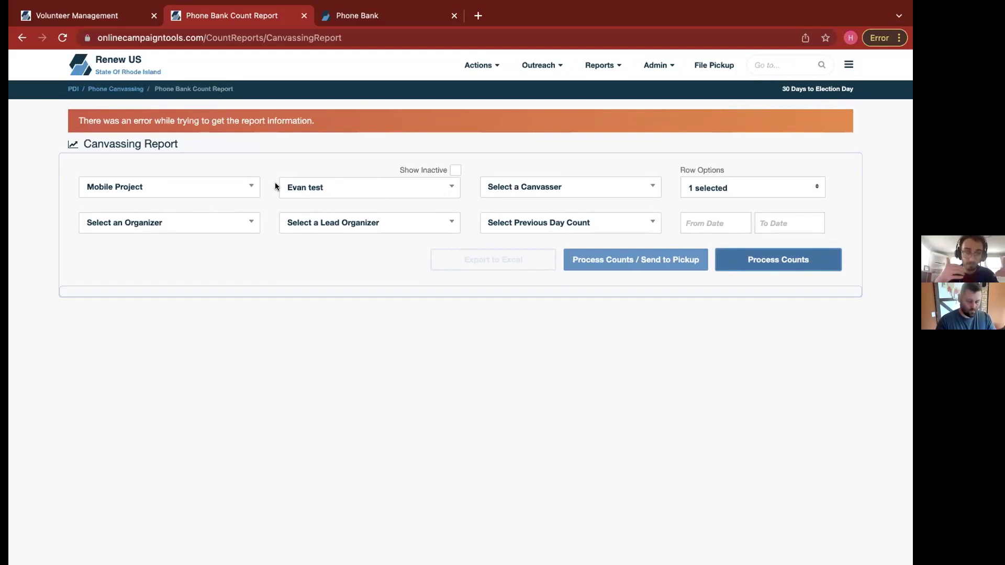
click(227, 189)
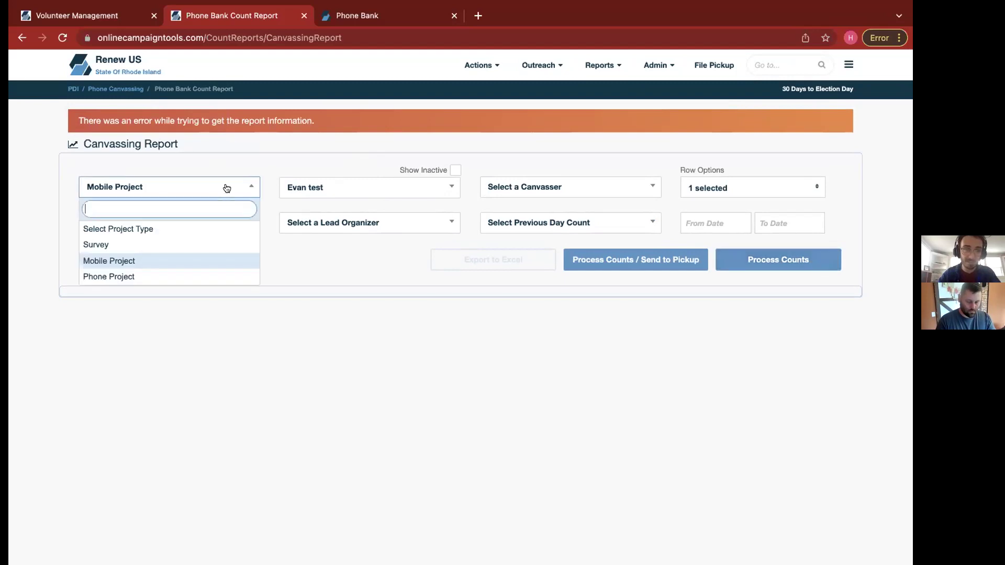
click(110, 261)
mouse_move(542, 68)
mouse_move(601, 71)
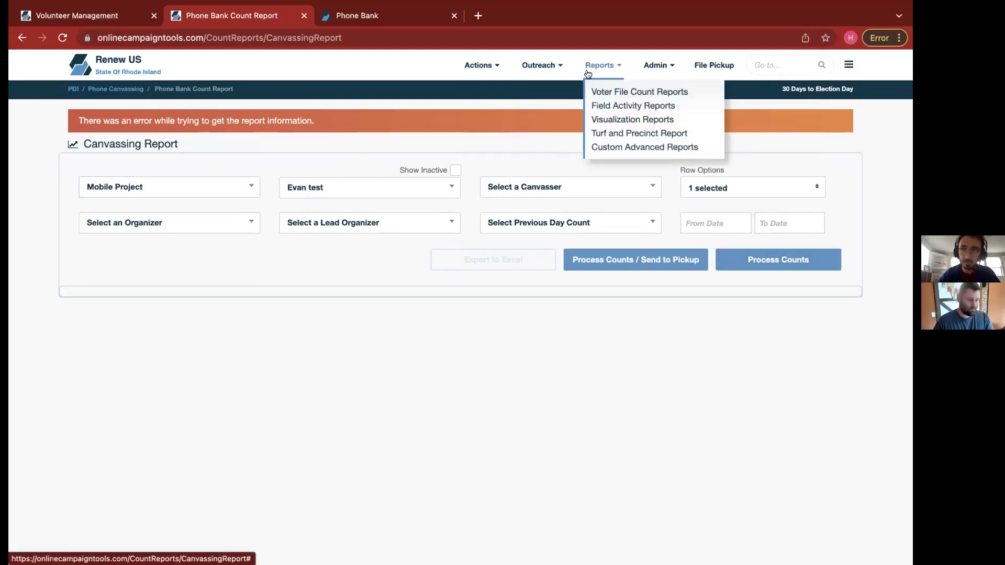
click(630, 106)
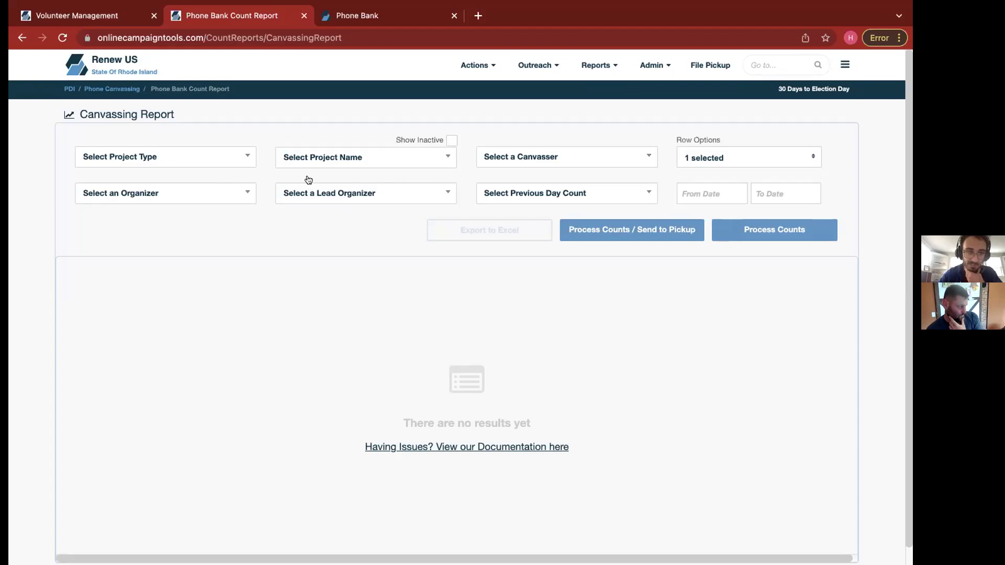
Step: Add Mobile Projects to the row options and generate the canvassing count report
click(204, 158)
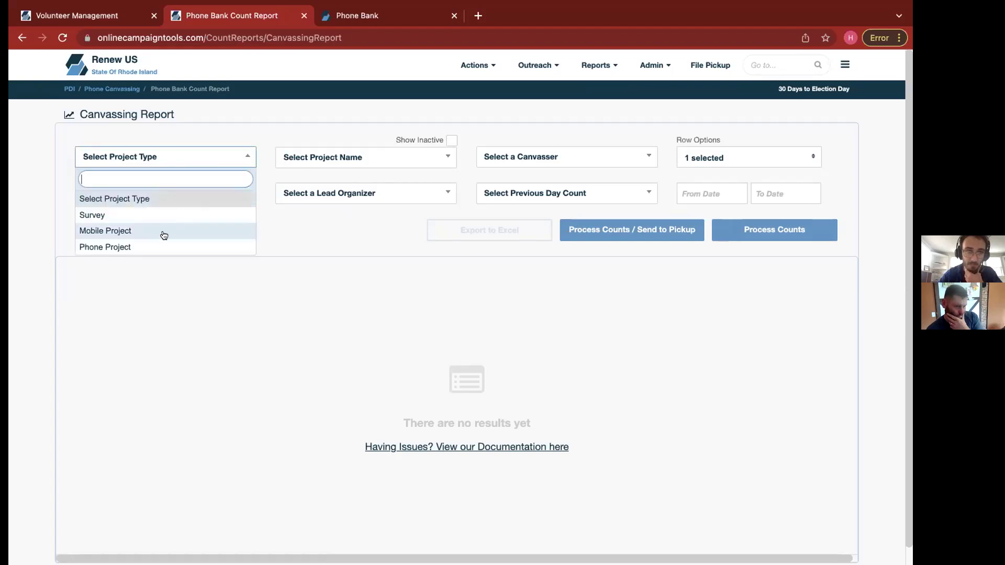
click(357, 124)
click(762, 156)
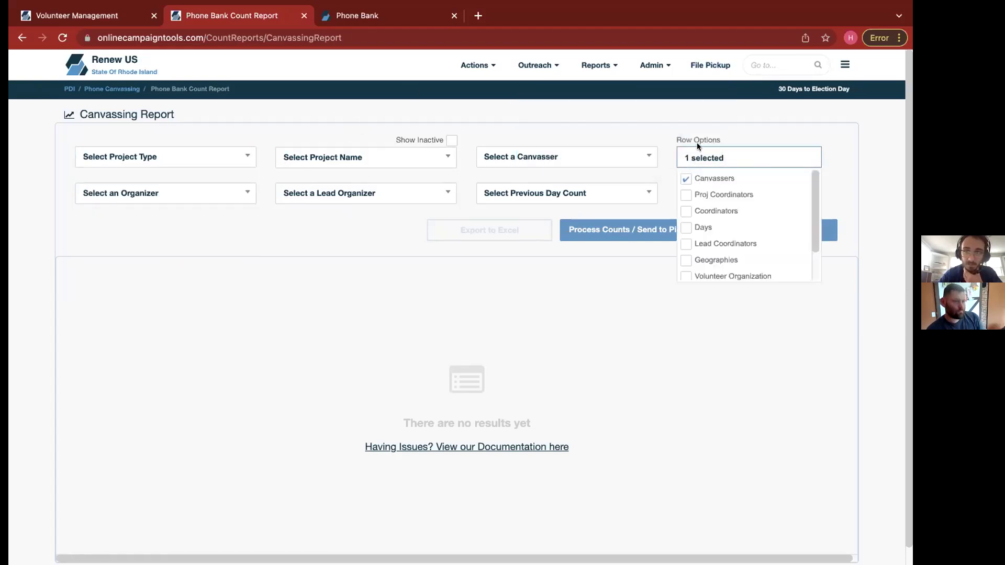
scroll(758, 207, down, 2)
click(730, 256)
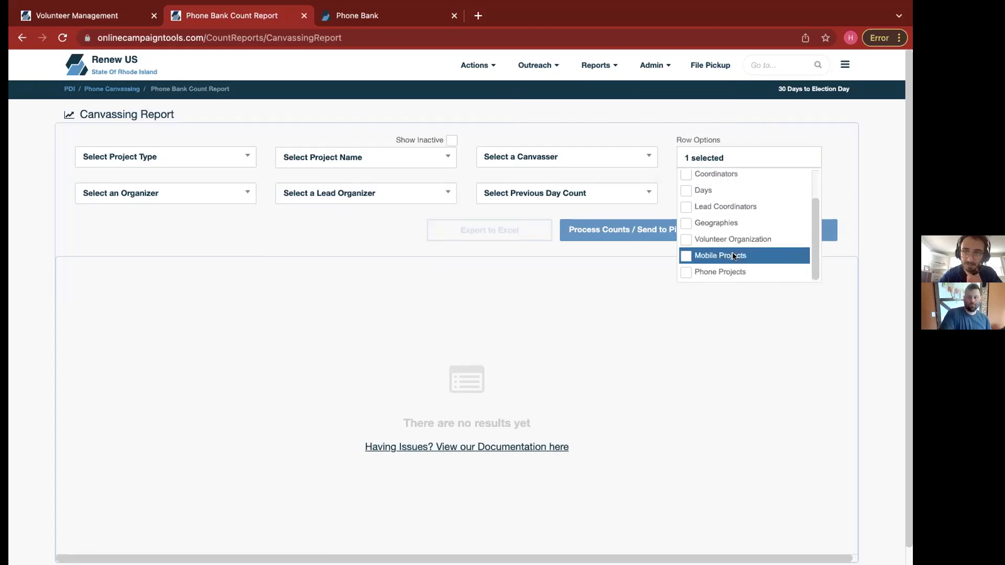
click(794, 217)
click(781, 230)
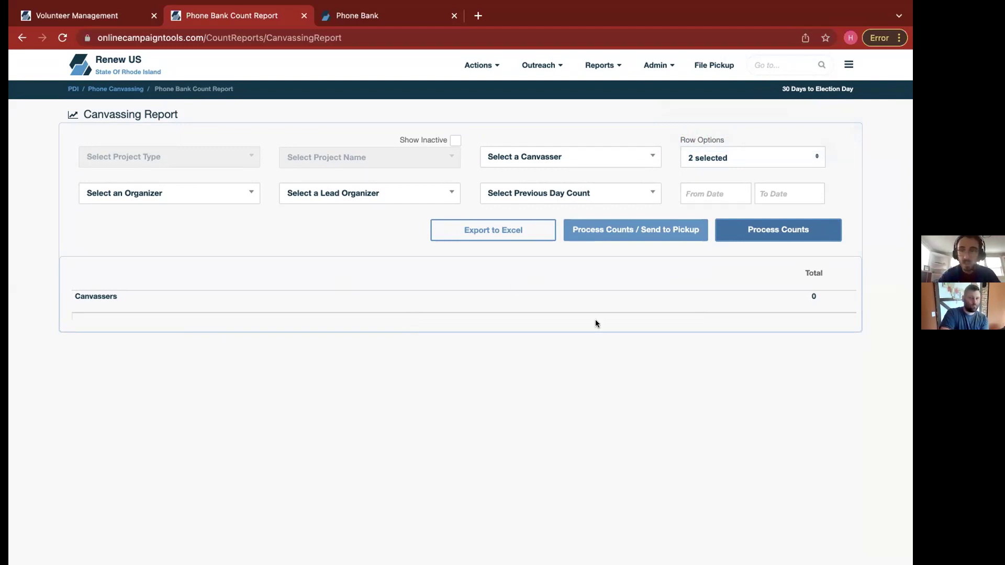
Step: Review the report's row options, canvasser search and organizer filter, then go back to Volunteer Management
scroll(596, 324, down, 1)
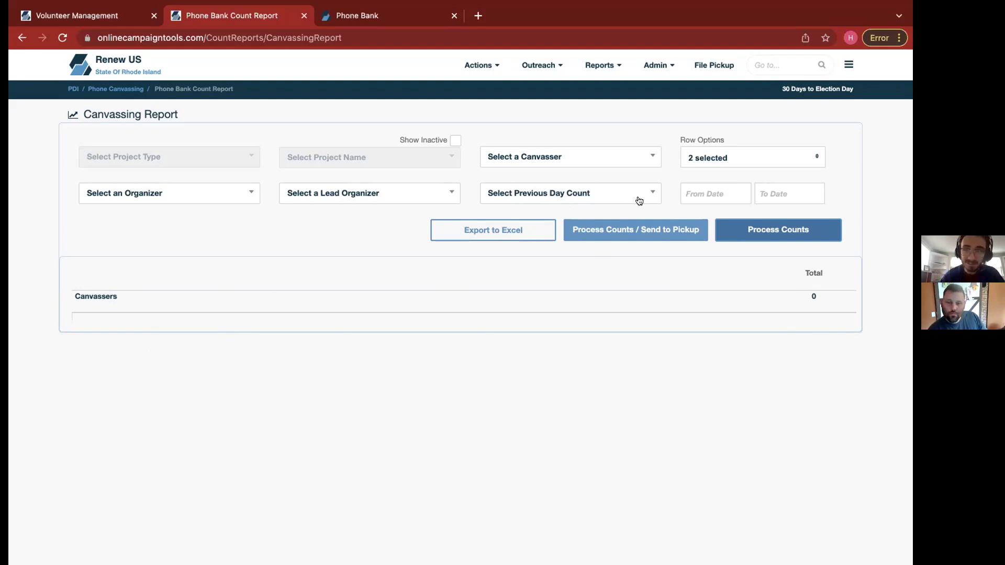
click(721, 155)
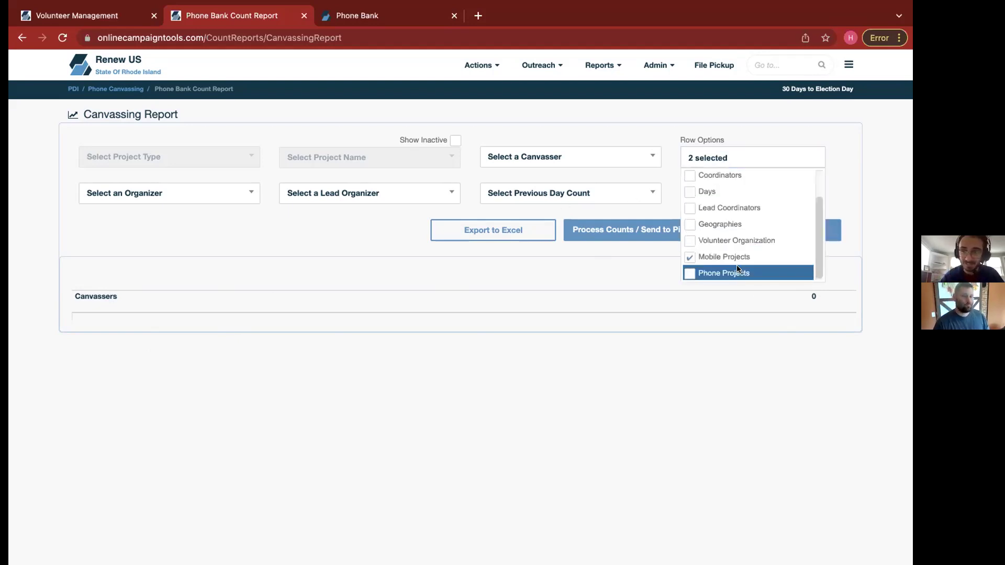
scroll(736, 265, up, 2)
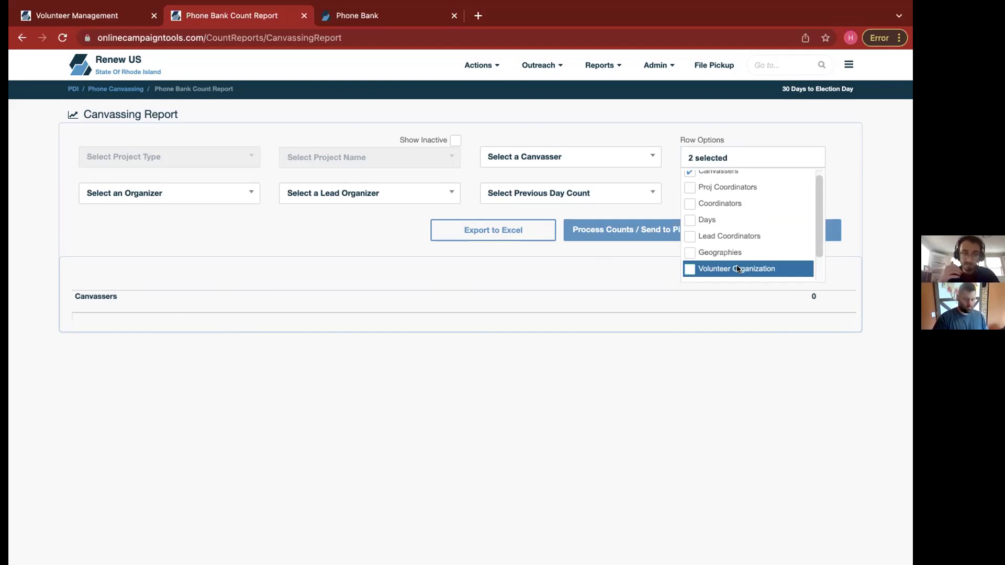
click(217, 257)
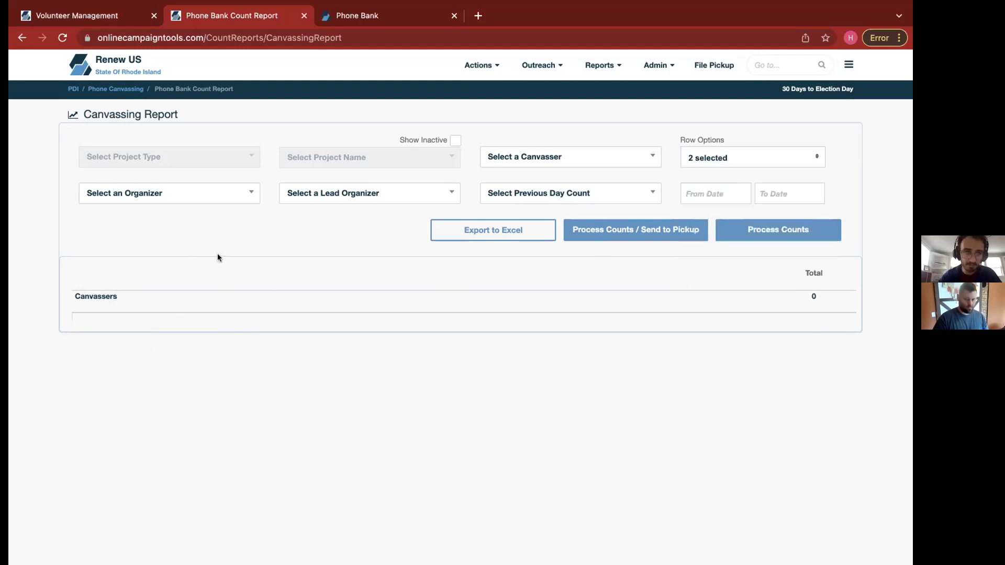
click(518, 157)
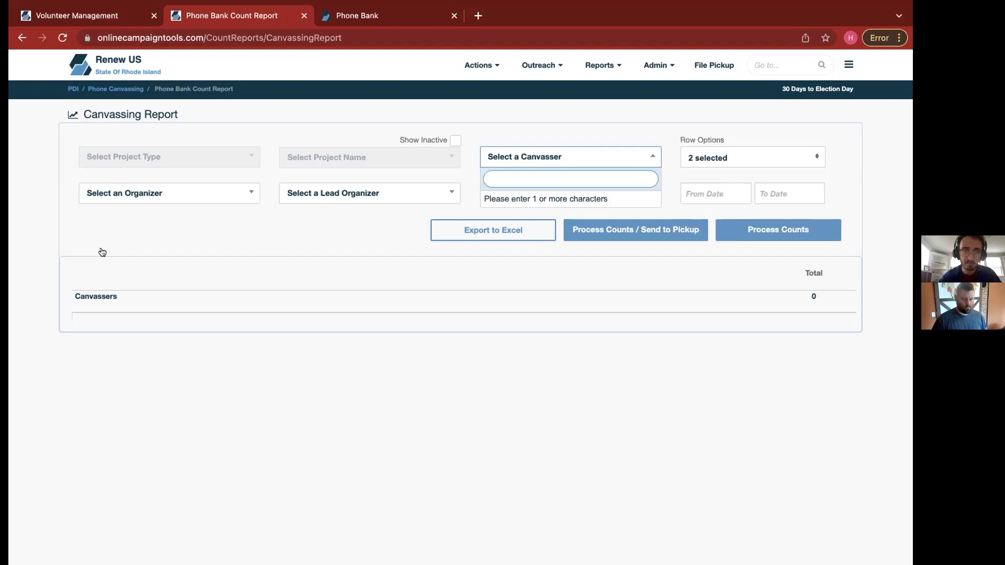
click(152, 193)
click(129, 255)
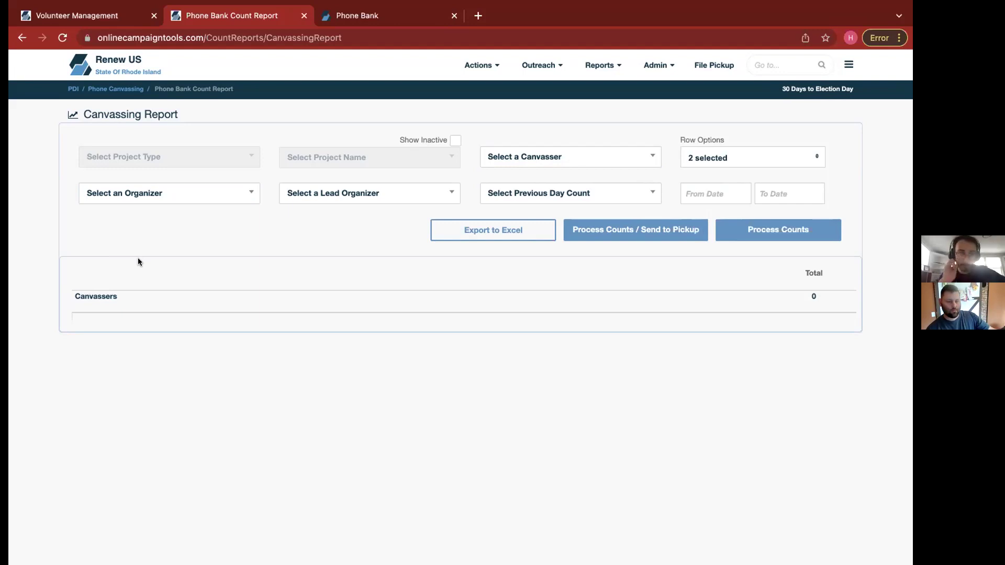
click(91, 15)
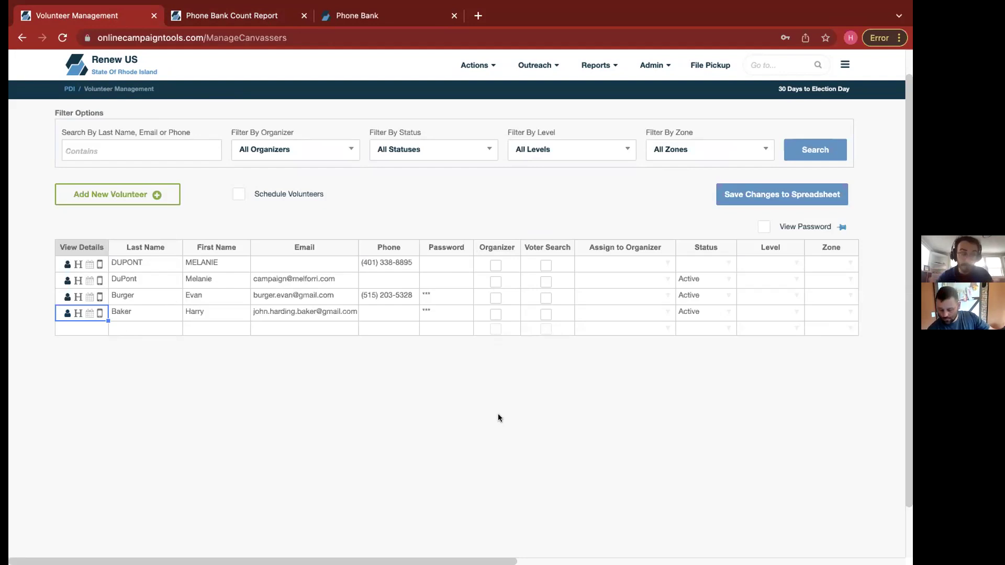
click(496, 298)
click(496, 297)
click(640, 314)
click(665, 309)
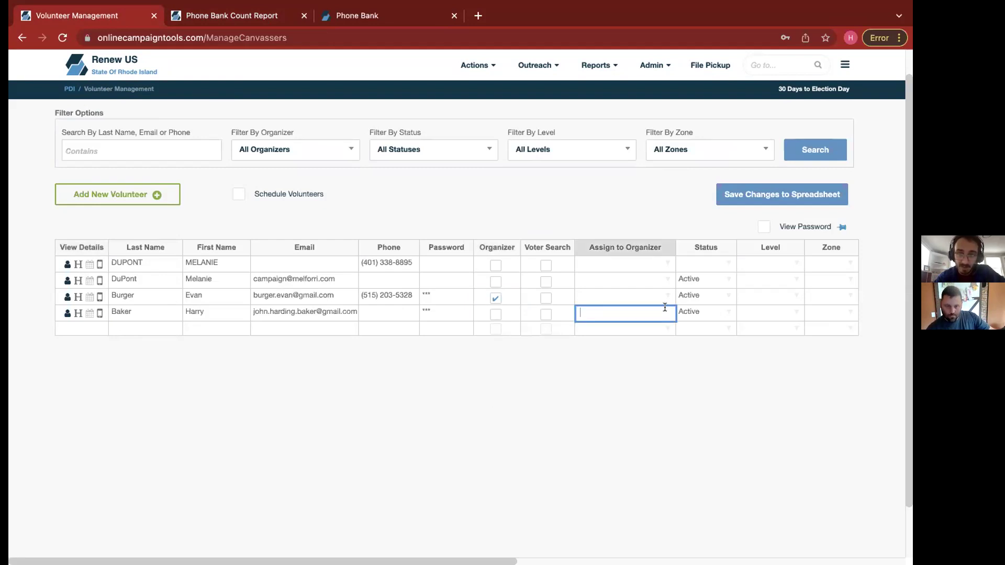
click(770, 196)
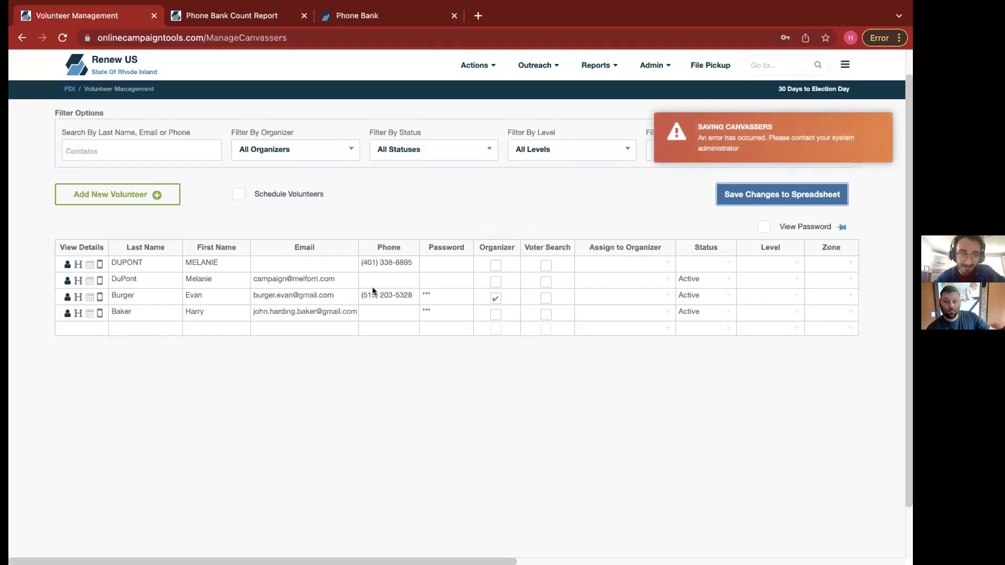
click(497, 297)
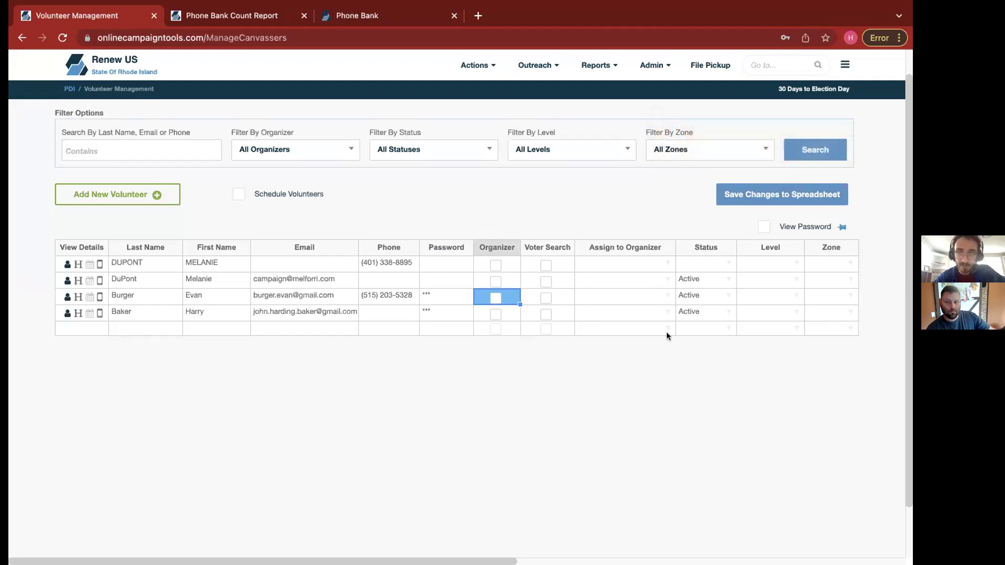
double_click(664, 313)
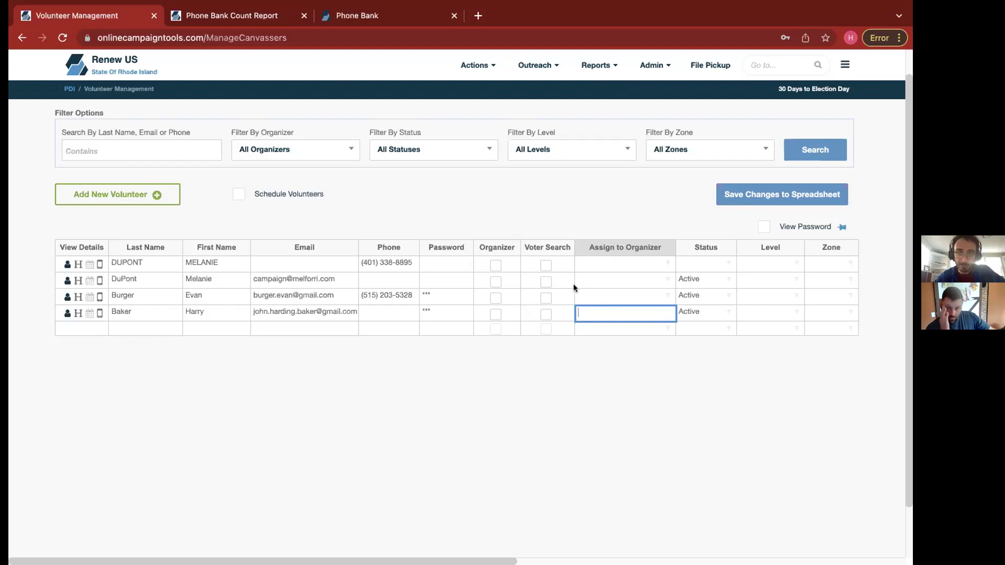
click(584, 390)
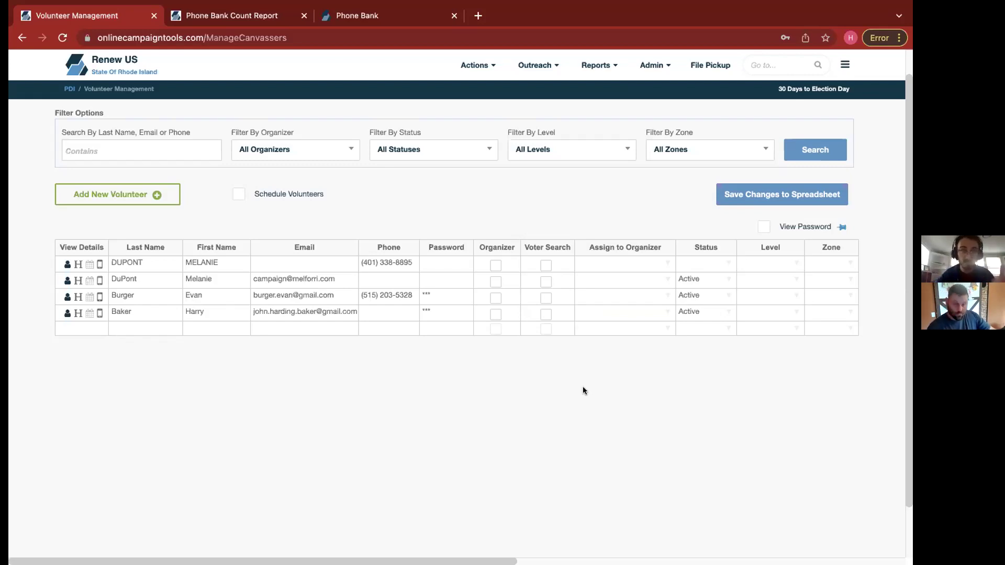
click(248, 17)
Step: Check the Canvassing Report's organizer dropdown and close it, finding no organizers listed
click(169, 197)
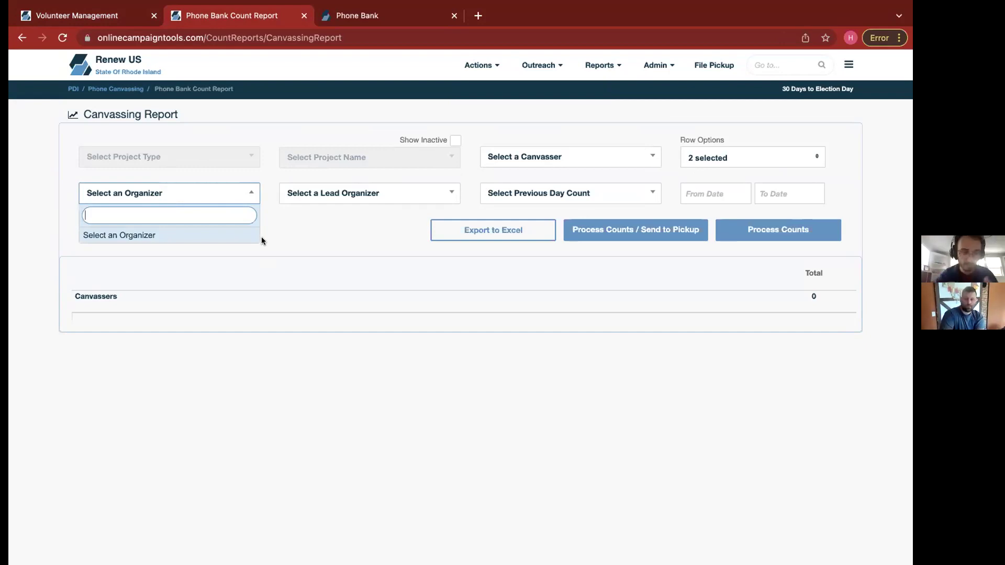
click(193, 168)
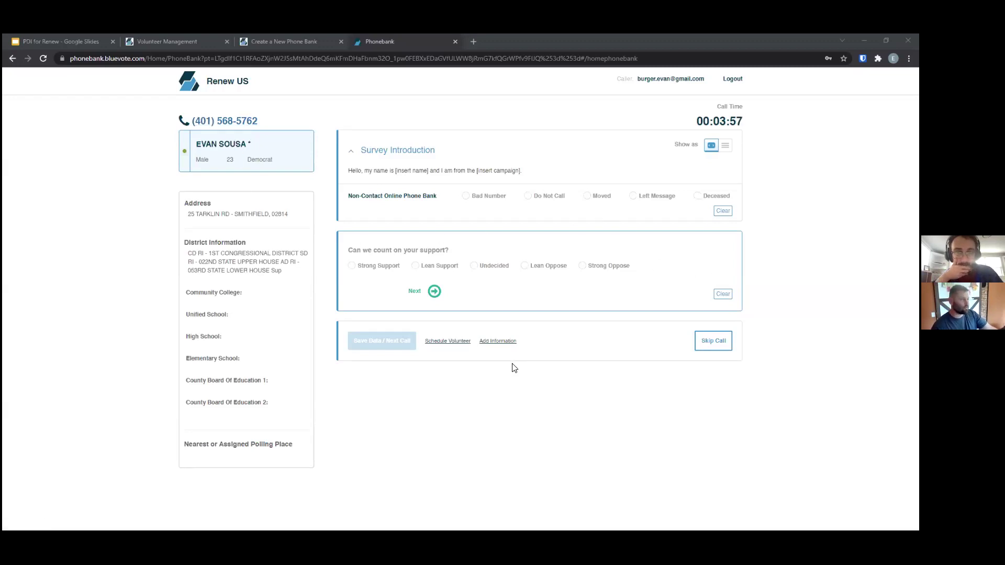
Step: Try the non-contact outcomes (bad number, do not call, moved, left message), then clear them
click(465, 196)
click(528, 197)
click(587, 197)
click(632, 196)
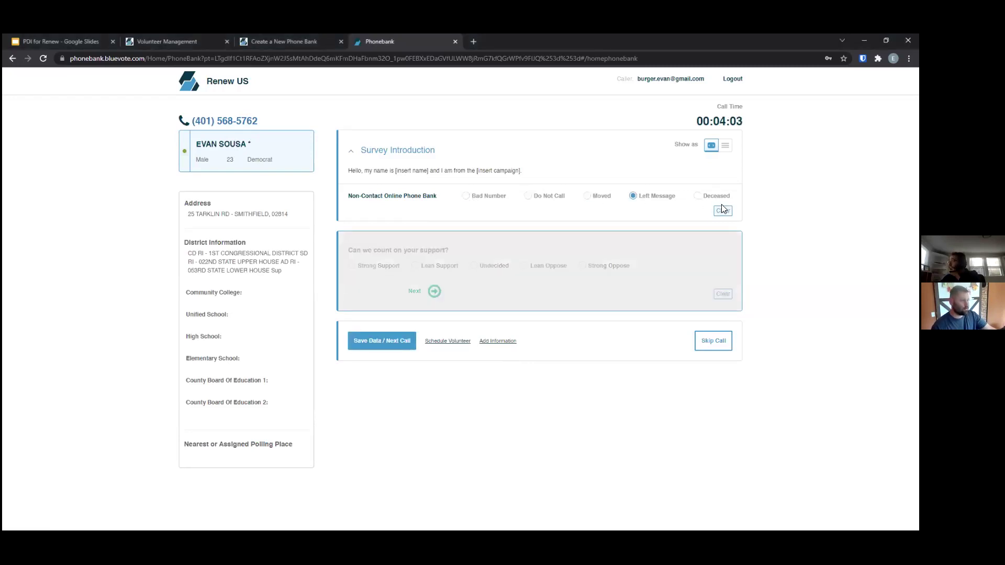
click(723, 211)
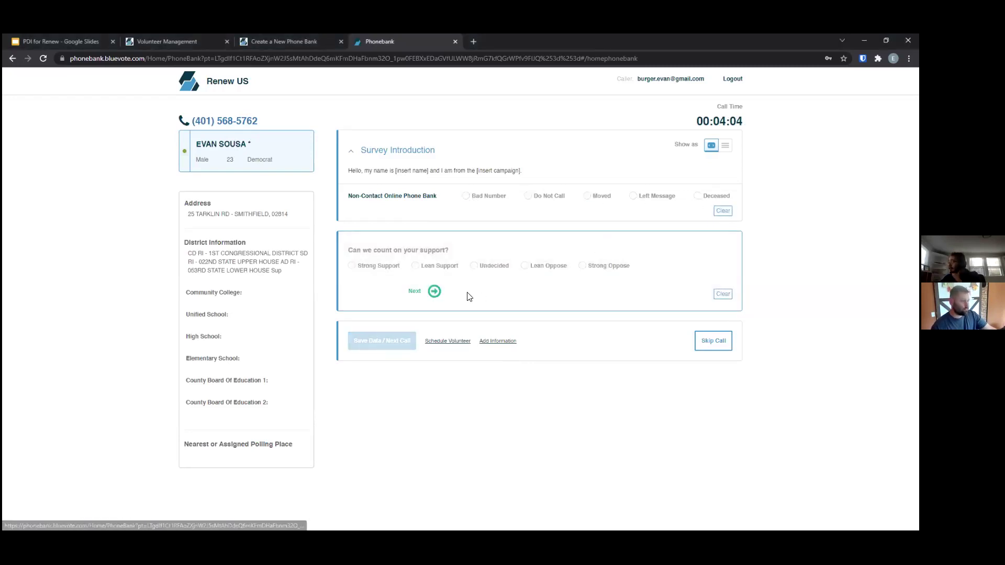
Step: Record Strong Support with a yard sign, save the call, and load the next contact
click(356, 266)
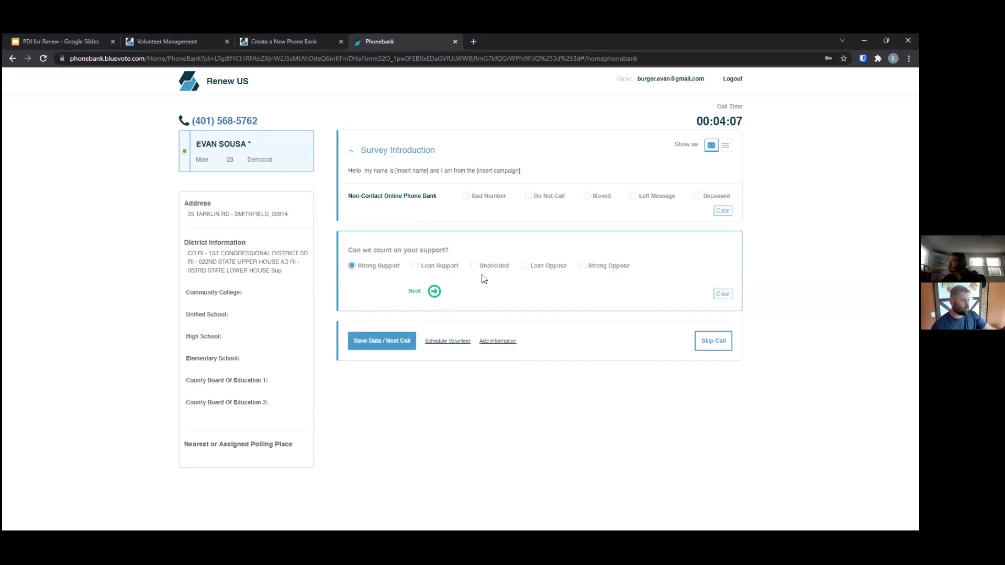
click(434, 293)
click(352, 266)
click(434, 292)
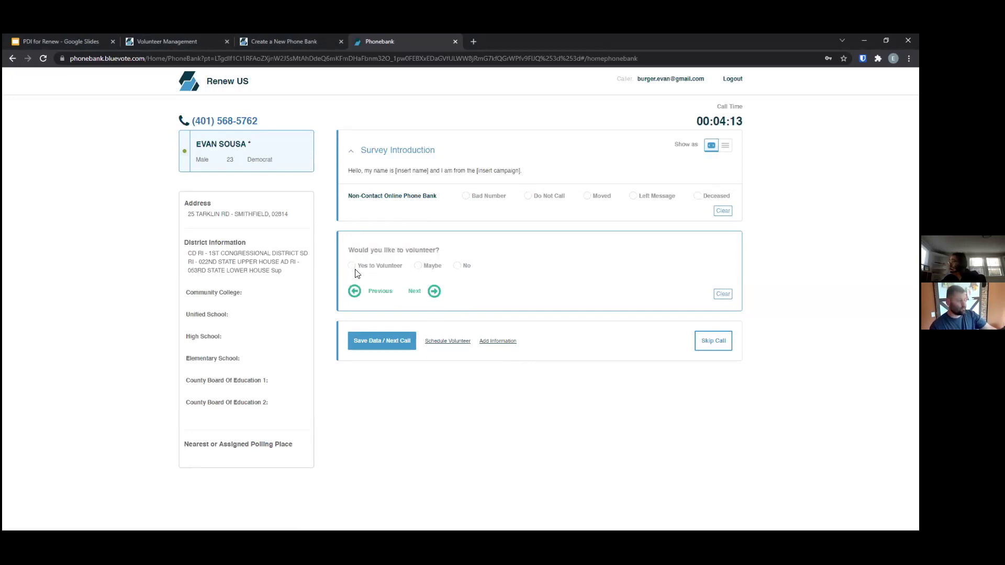
click(434, 292)
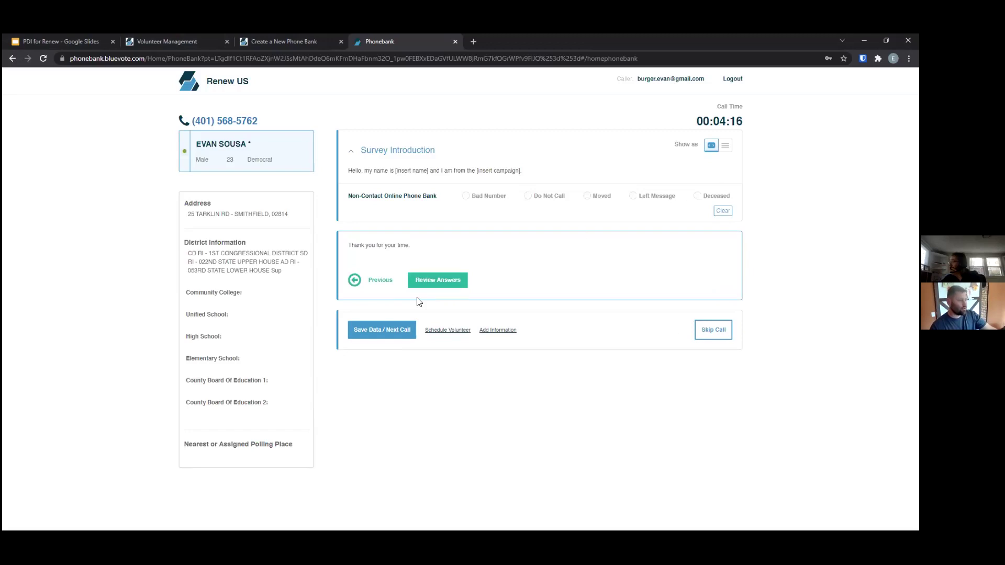
click(400, 332)
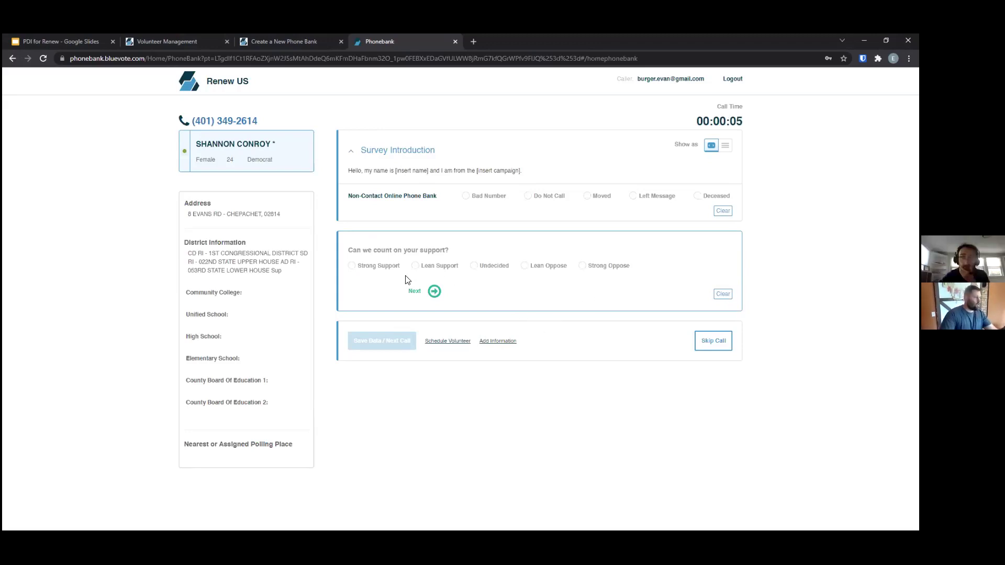
click(175, 41)
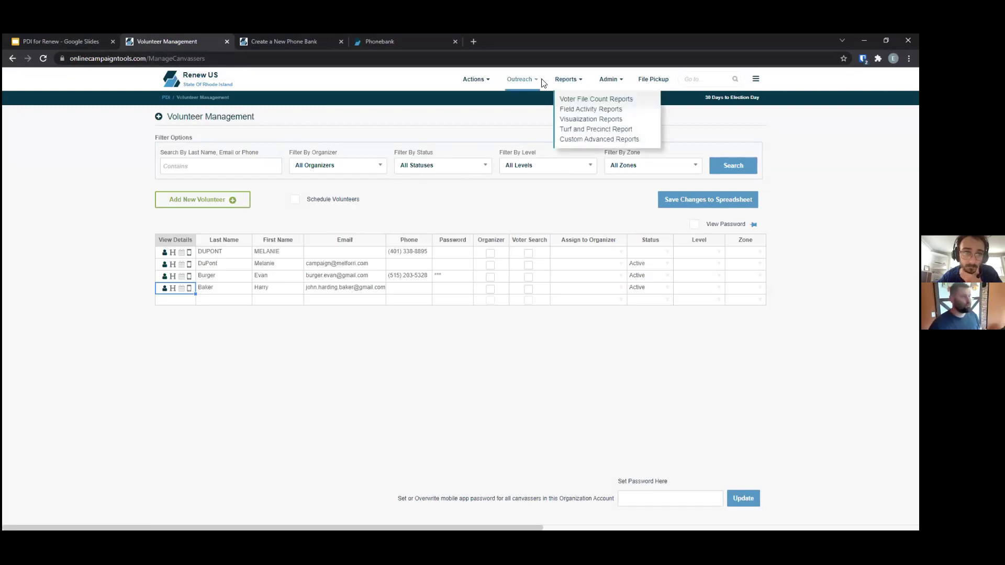
Step: Open Create and Edit / Print Turf under Outreach > Field Canvassing
mouse_move(524, 83)
mouse_move(531, 109)
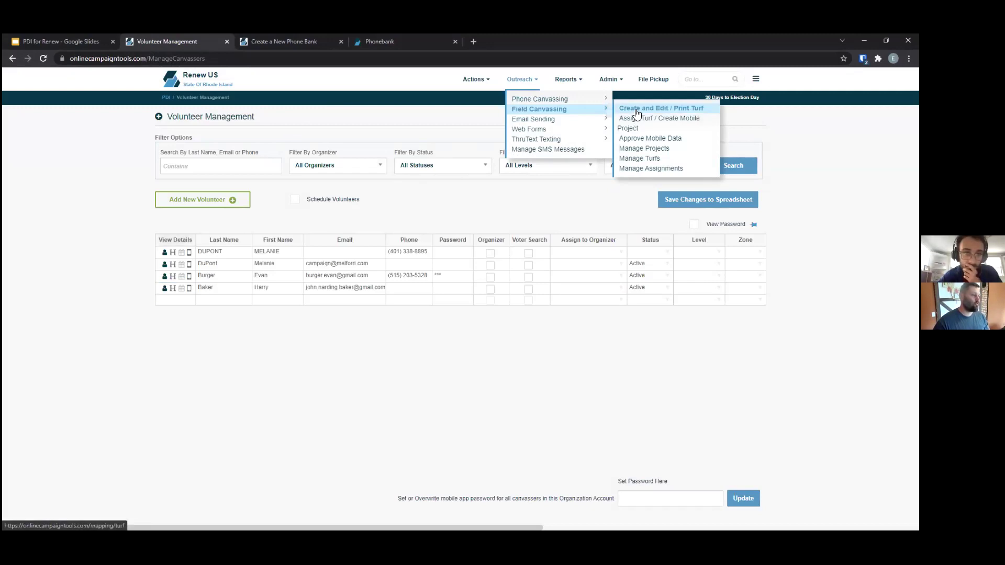
click(637, 113)
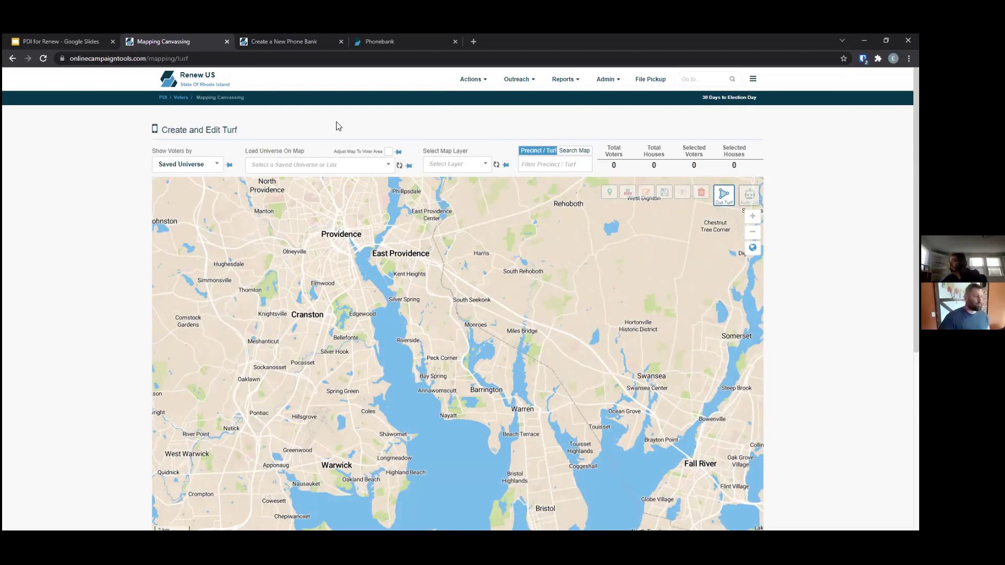
Step: Load the (Master) East Providence test universe (399 voters, 345 houses) and zoom into East Providence
click(281, 167)
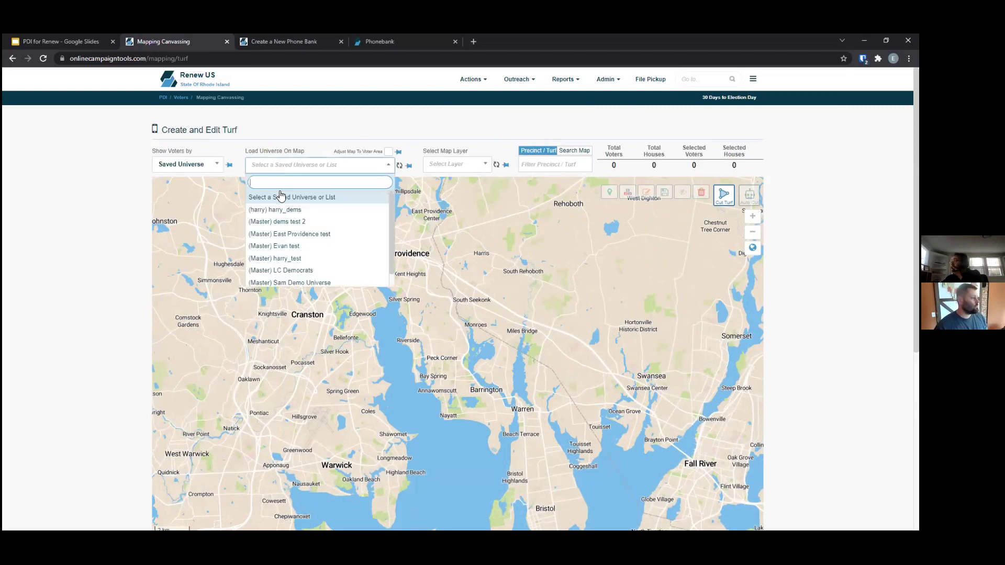
click(301, 235)
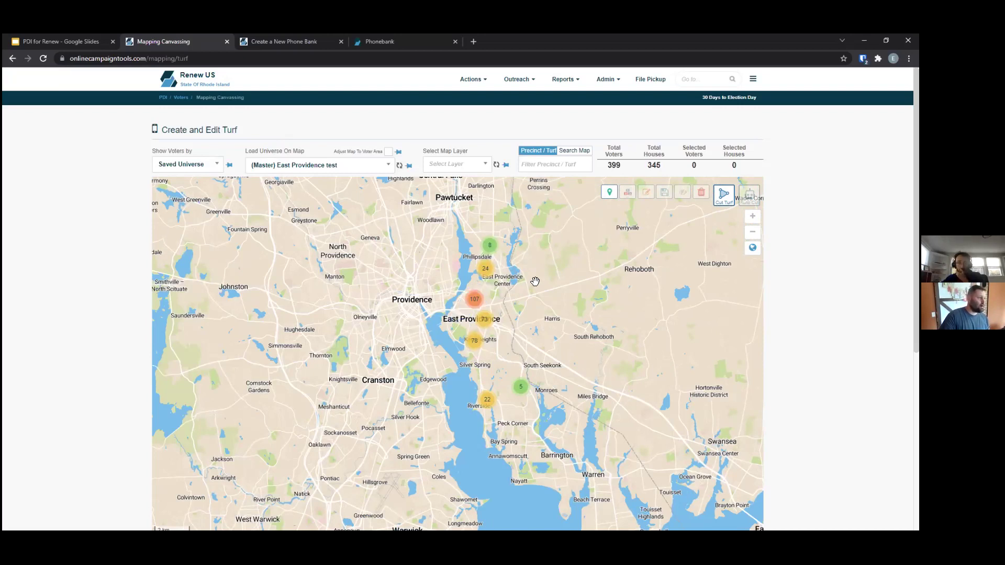
drag(539, 293, 552, 283)
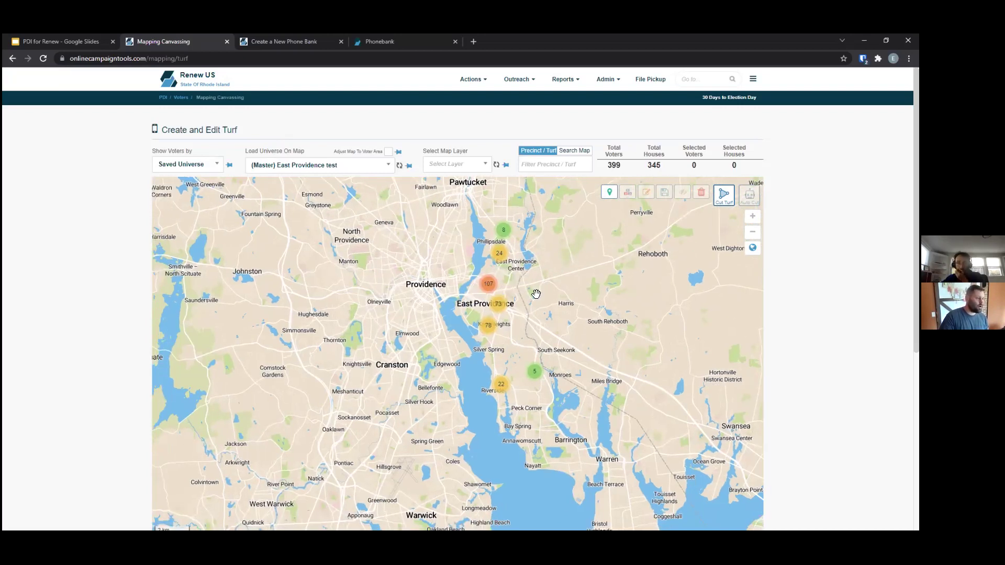
scroll(503, 288, up, 3)
scroll(533, 311, down, 1)
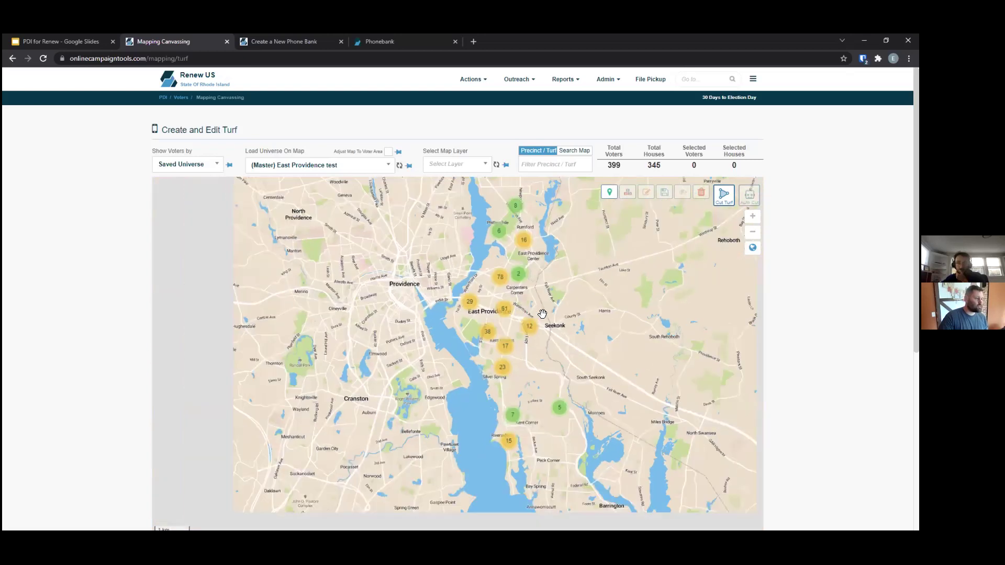
scroll(539, 301, up, 1)
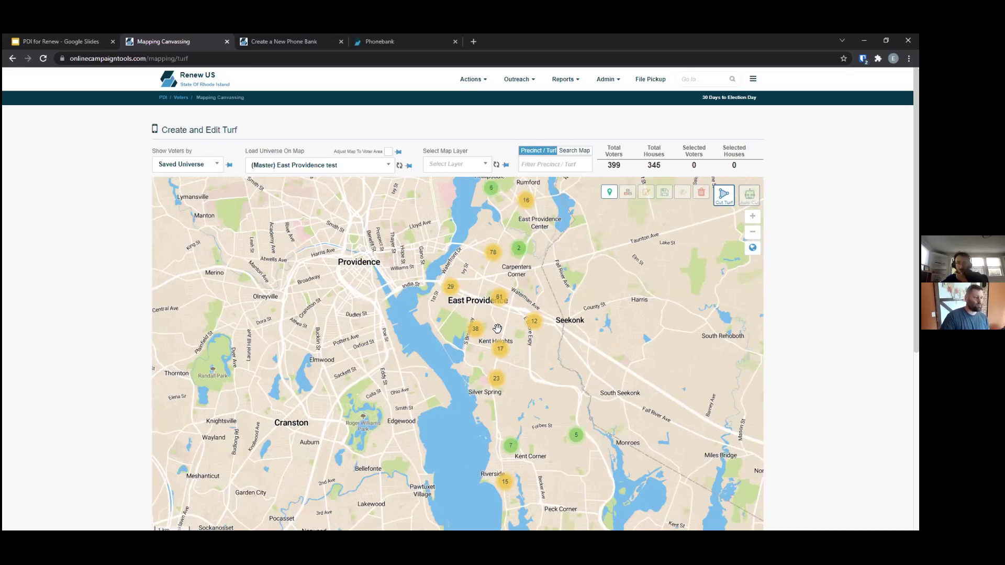
scroll(512, 314, up, 2)
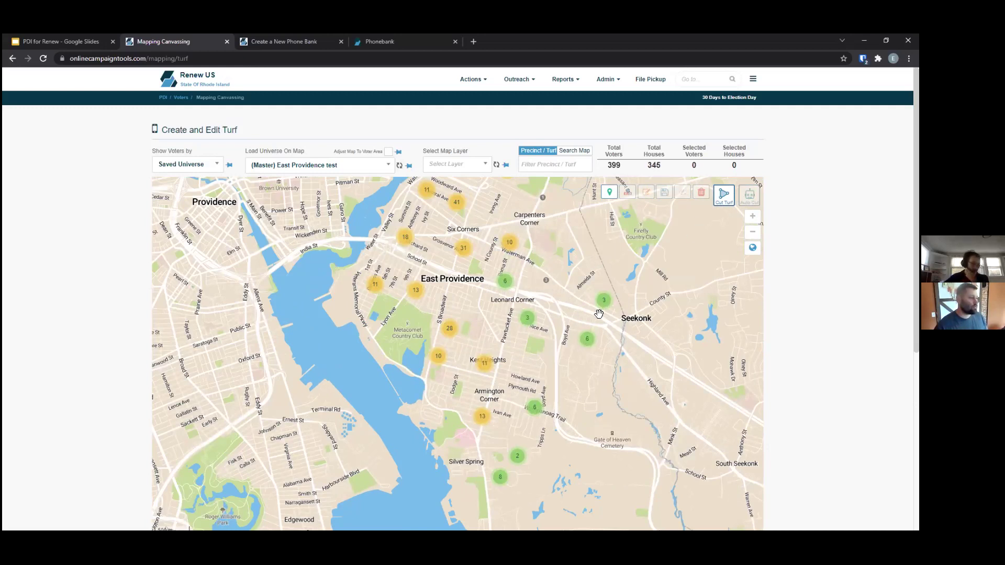
click(724, 202)
scroll(724, 204, down, 1)
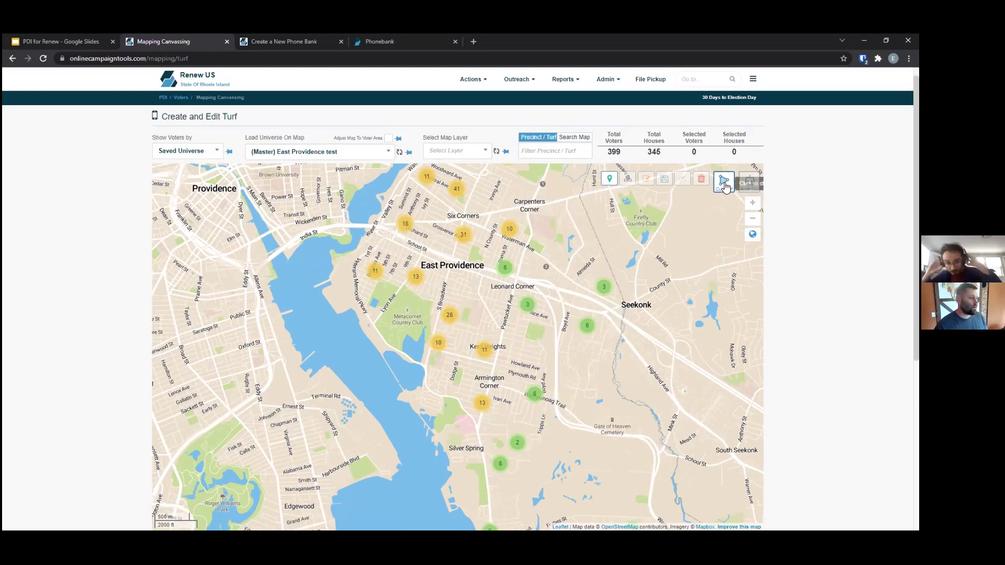
Step: Draw a trial five-corner turf outline, then cancel without saving it
click(509, 204)
click(480, 301)
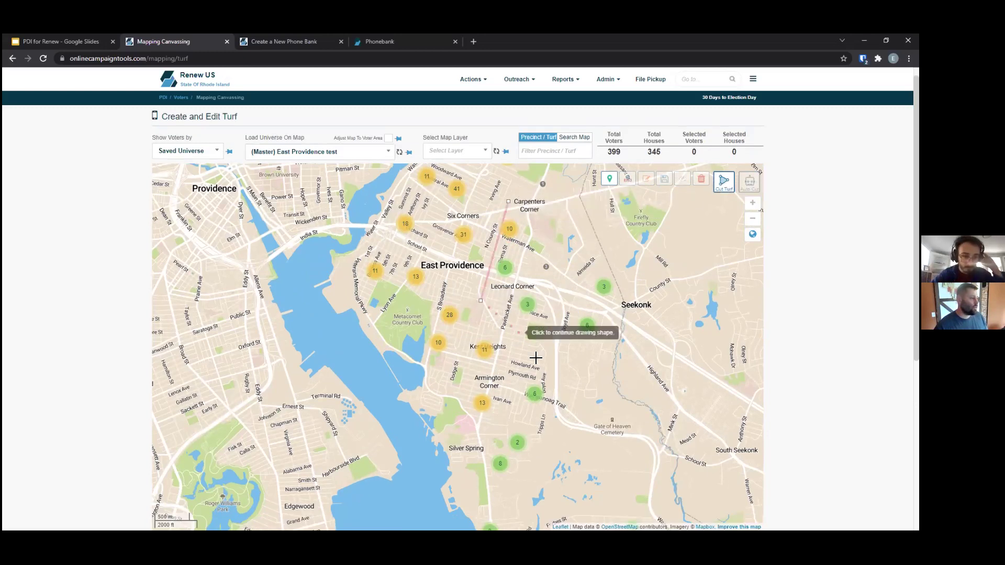
click(556, 360)
click(634, 332)
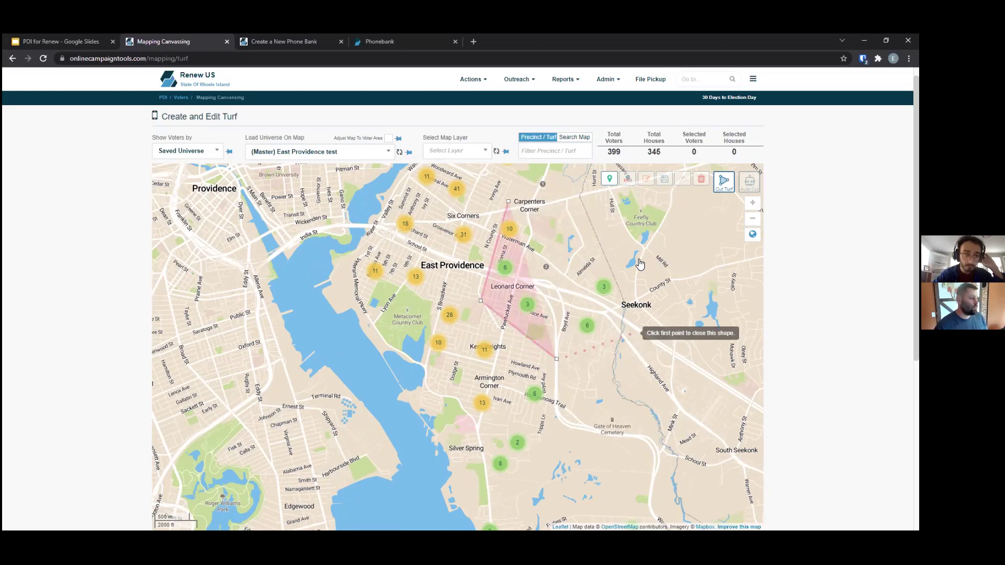
click(640, 259)
click(509, 203)
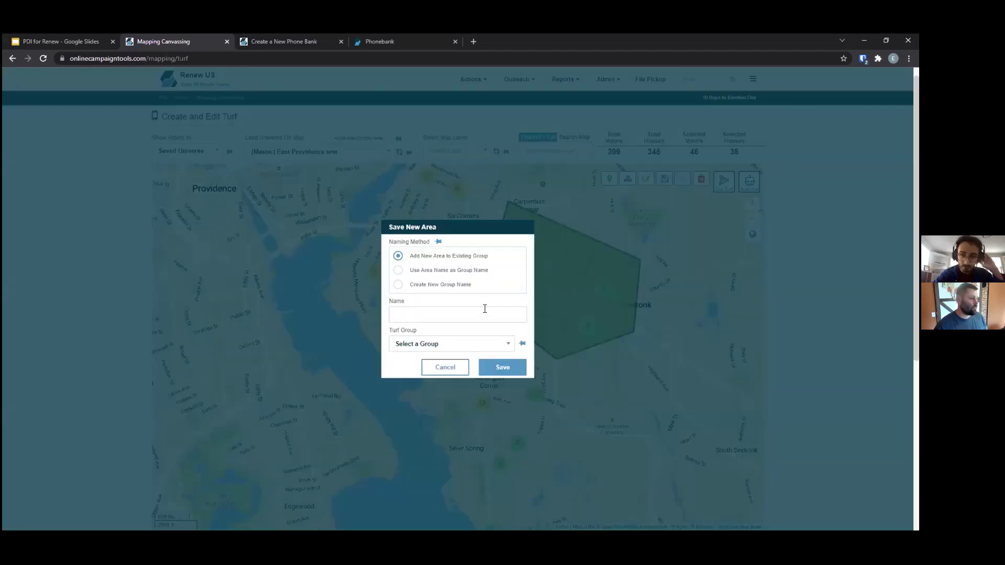
click(533, 260)
Step: Bring Taunton Ave, Waterman Ave and the high school area into view
scroll(572, 292, up, 5)
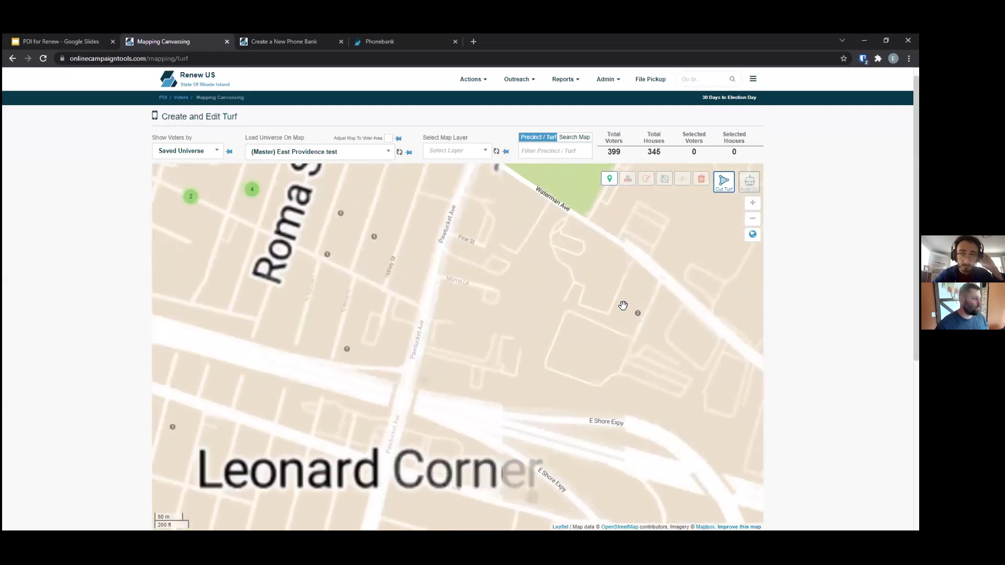
scroll(534, 328, up, 3)
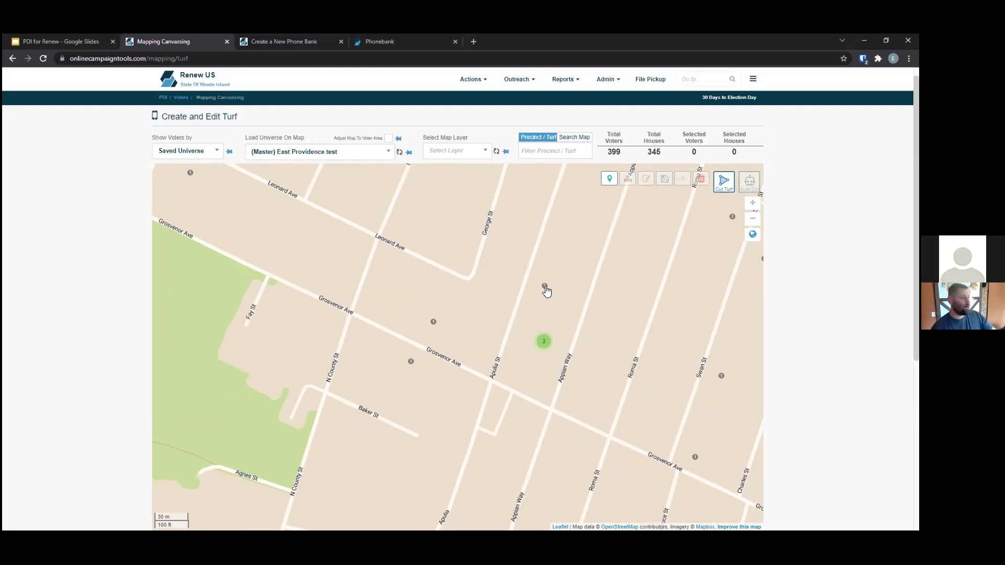
scroll(555, 320, up, 1)
scroll(555, 321, up, 1)
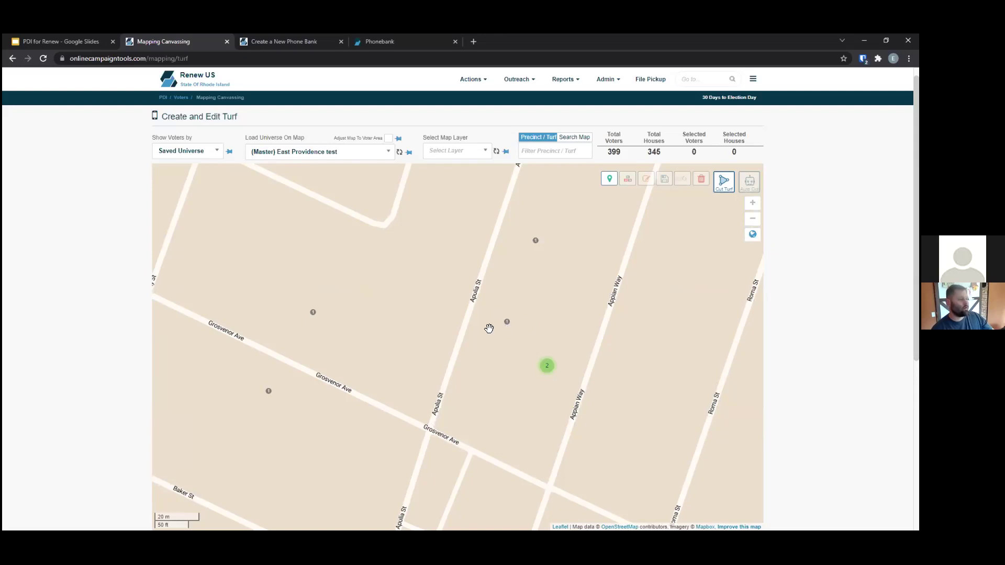
scroll(526, 317, down, 1)
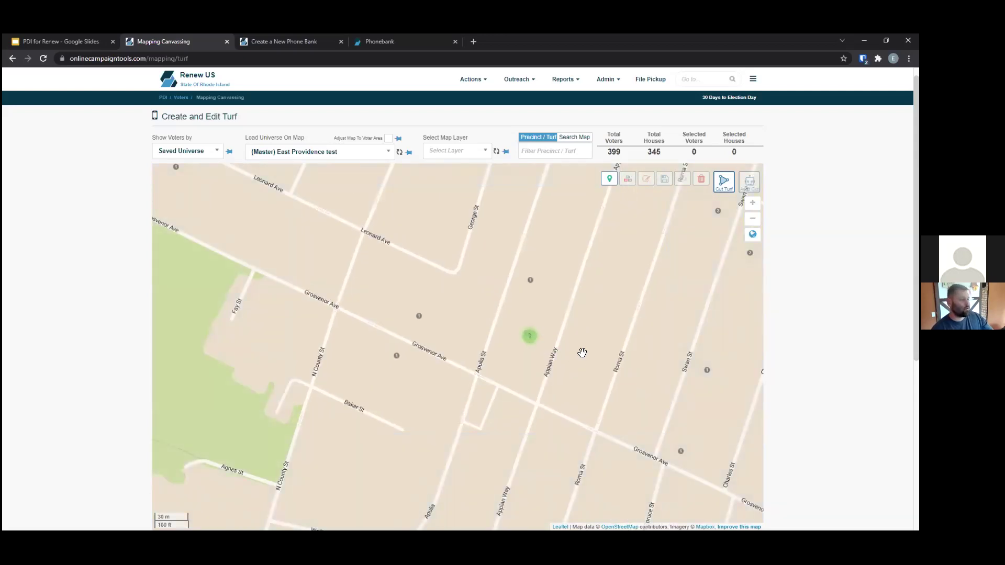
scroll(582, 352, down, 2)
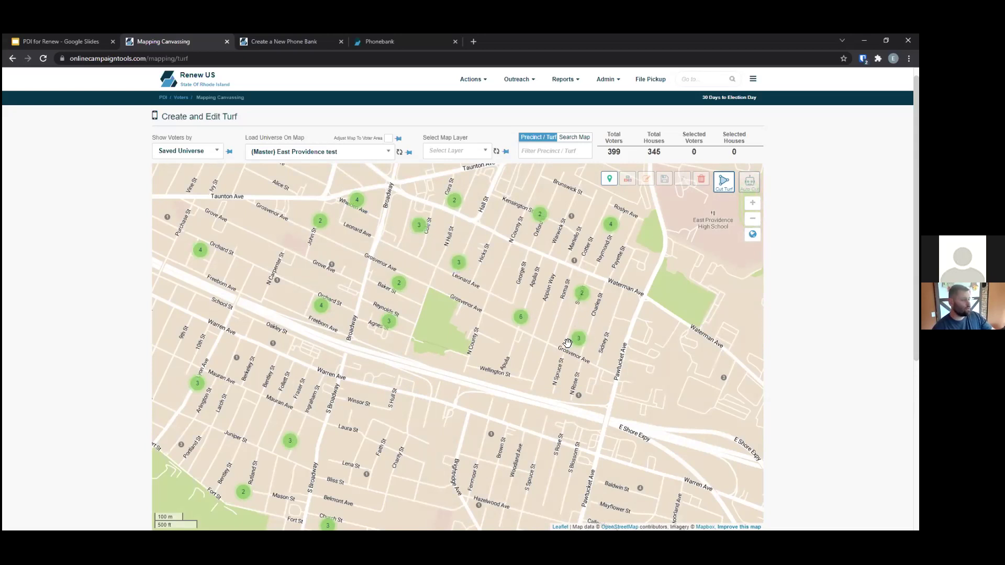
scroll(565, 343, down, 2)
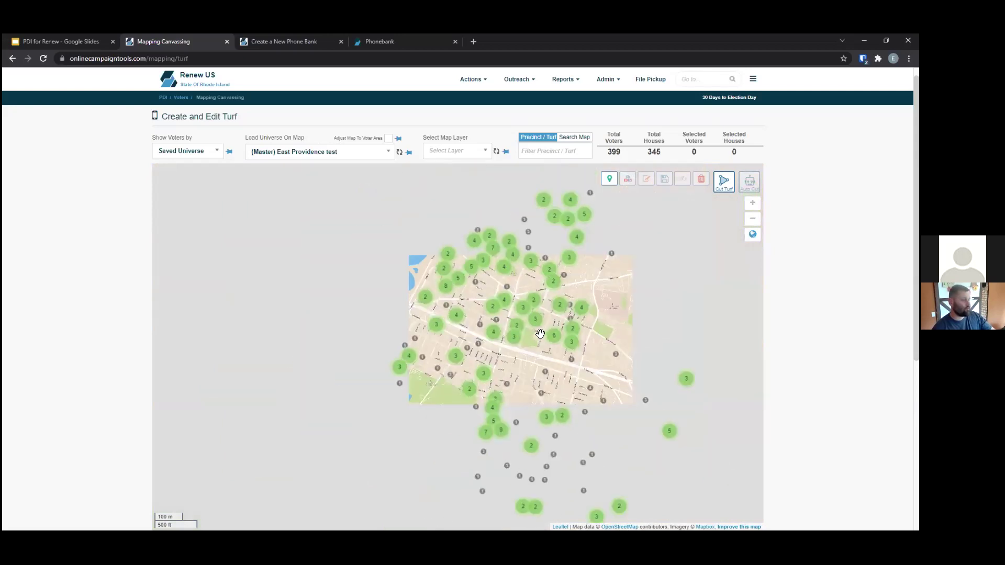
scroll(536, 340, up, 2)
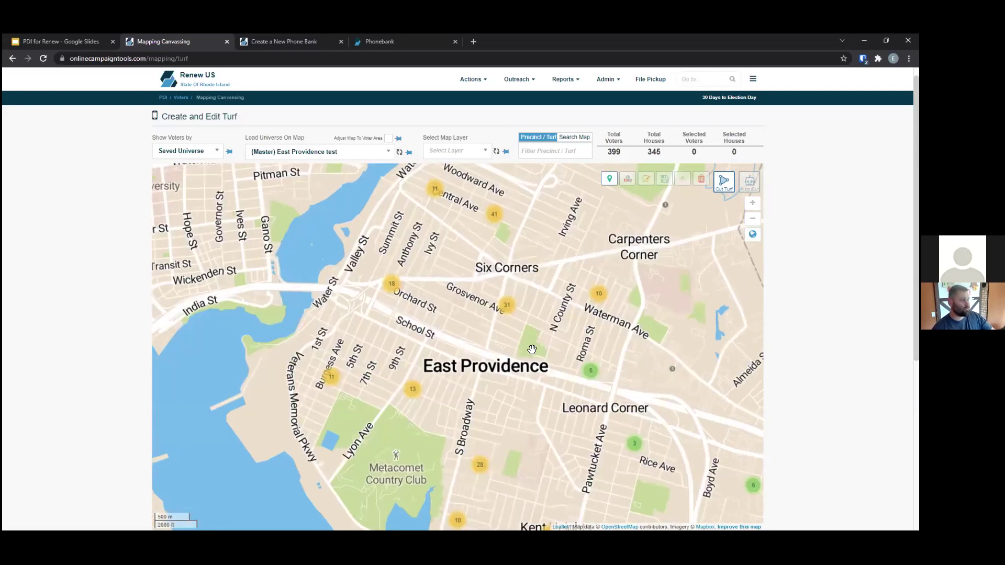
scroll(625, 322, down, 2)
scroll(497, 437, up, 4)
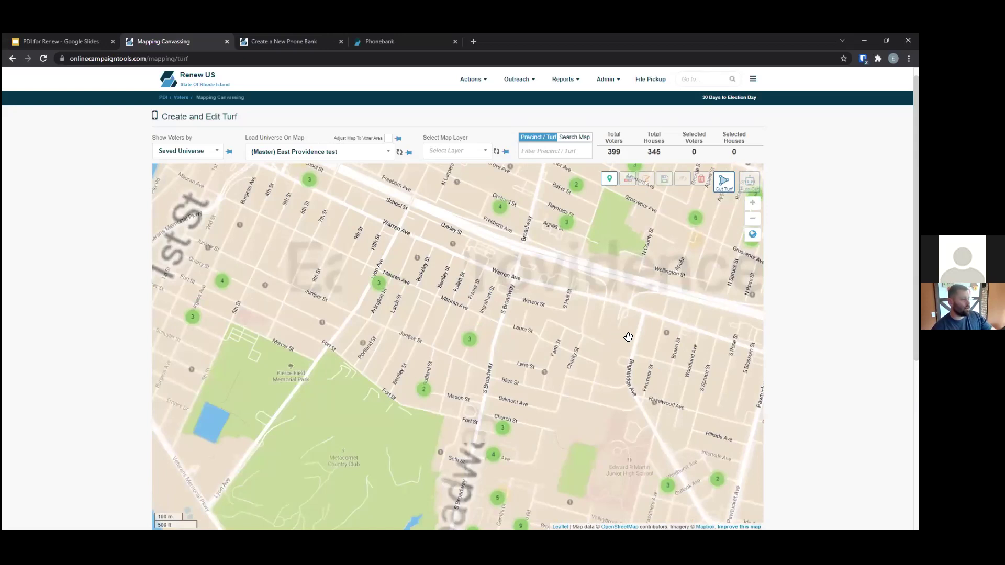
drag(628, 337, 461, 438)
drag(584, 257, 547, 340)
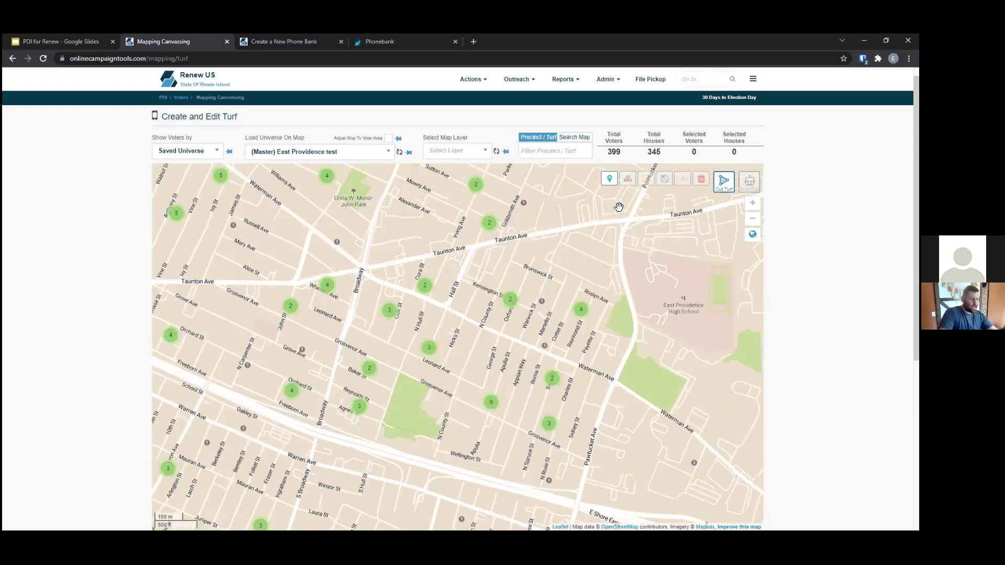
scroll(640, 234, down, 2)
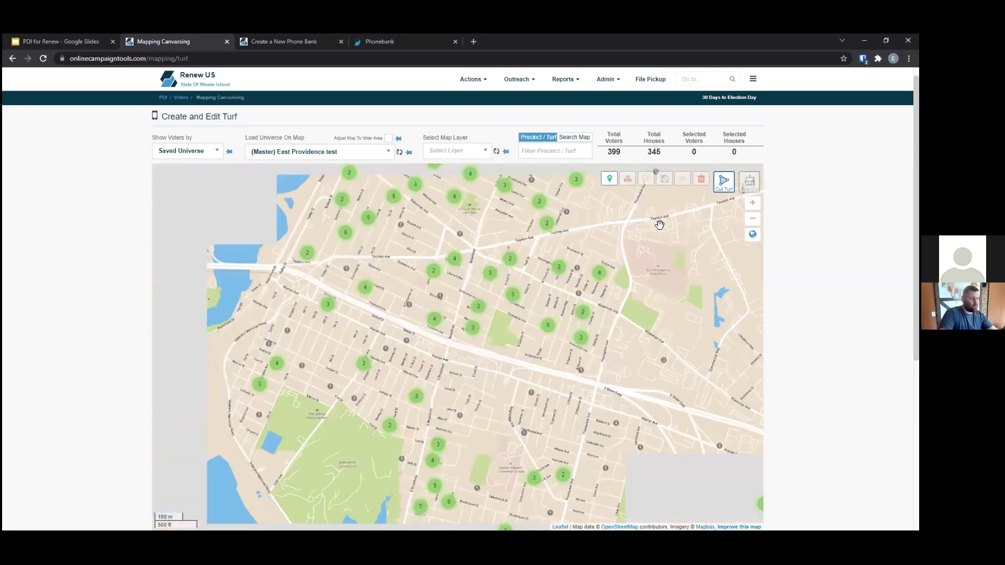
scroll(610, 284, down, 2)
scroll(573, 313, down, 2)
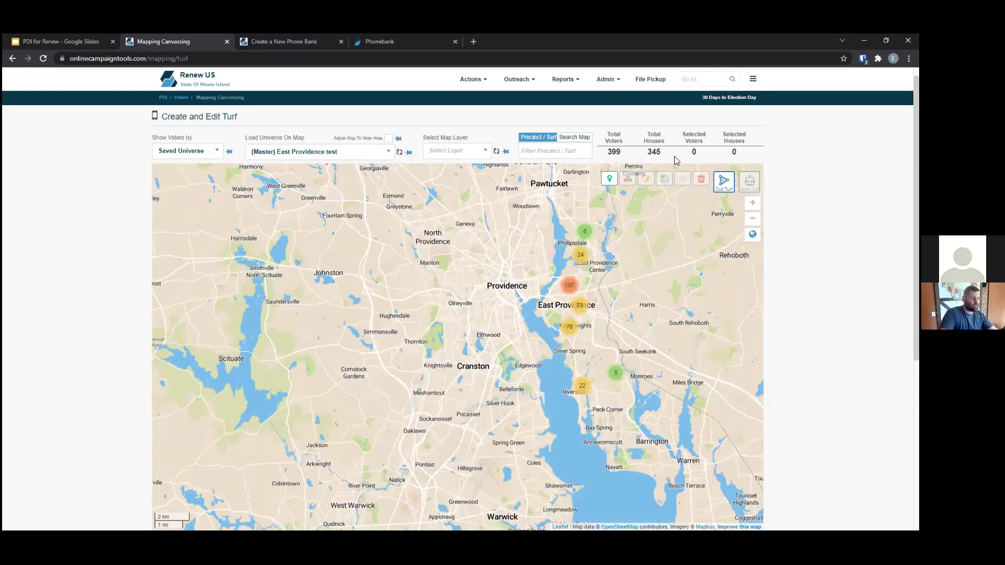
scroll(656, 324, up, 4)
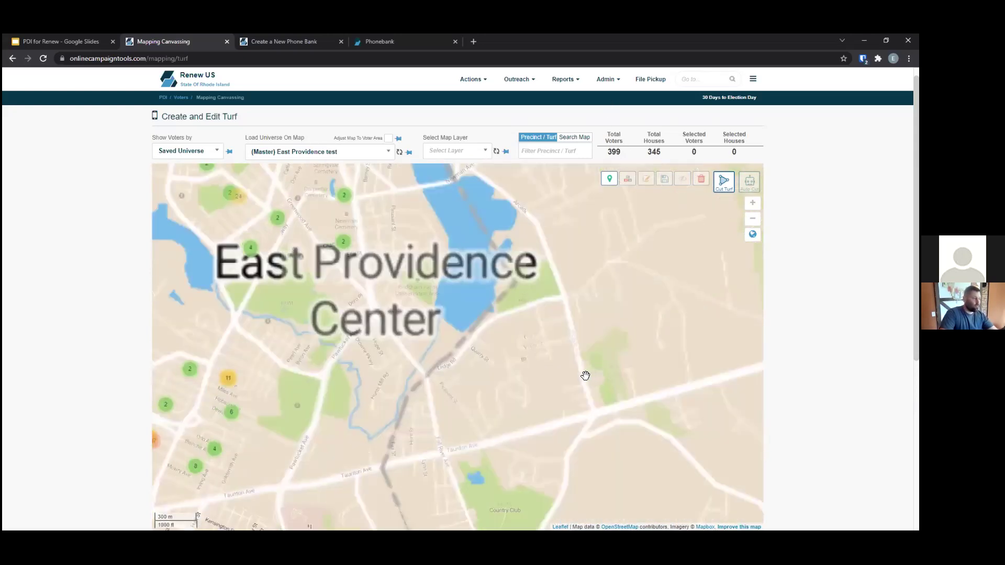
scroll(503, 317, down, 1)
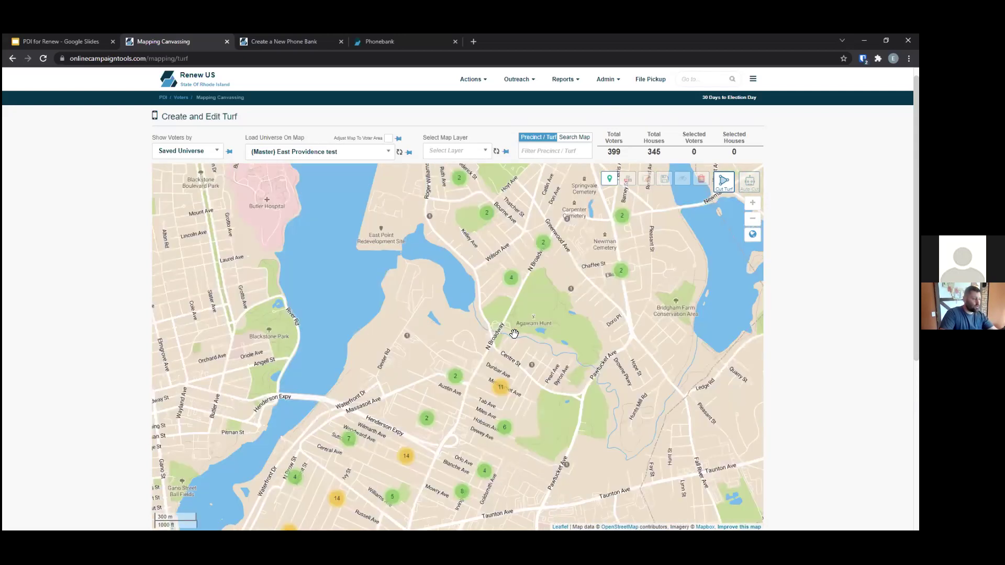
drag(515, 333, 543, 305)
drag(639, 440, 613, 319)
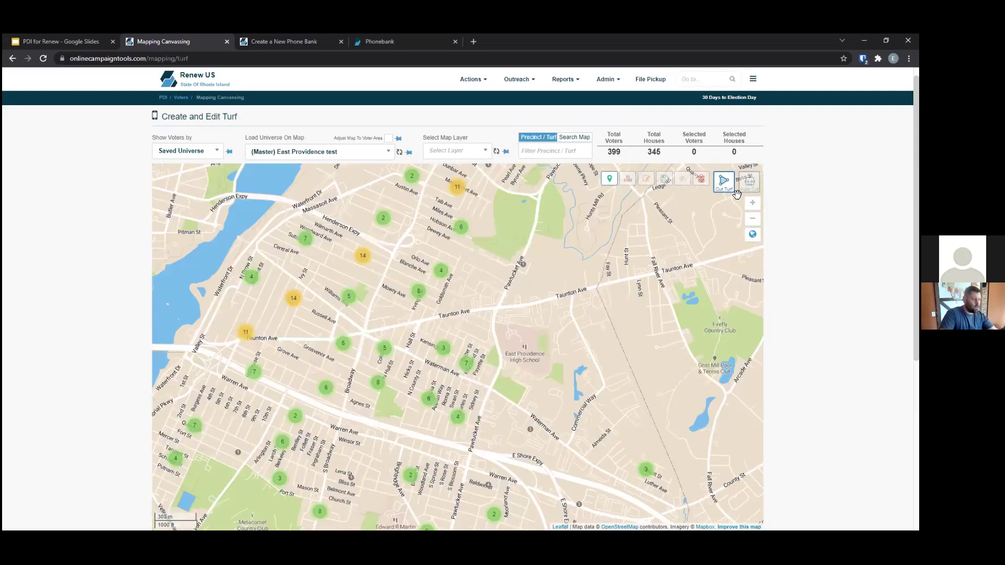
scroll(737, 194, up, 2)
Step: Outline the turf from Broadway and Taunton Ave to the high school, Pawtucket Ave and the expressway
click(340, 276)
click(618, 304)
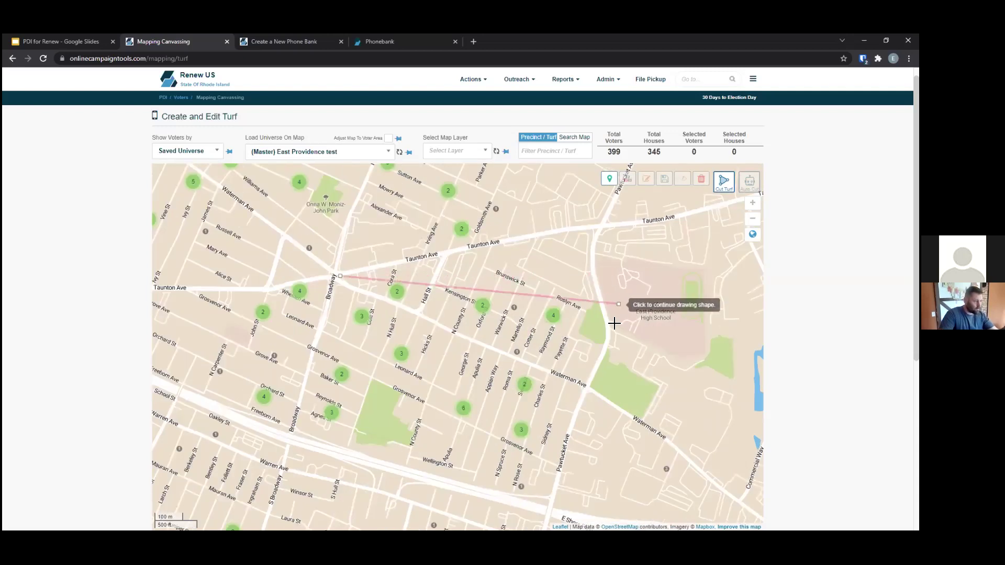
click(556, 498)
click(299, 434)
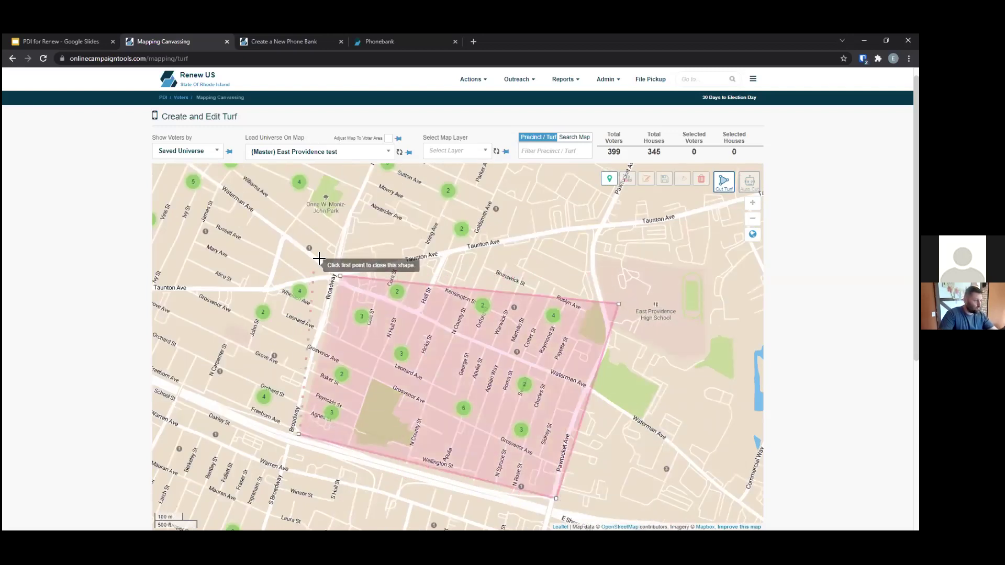
click(339, 276)
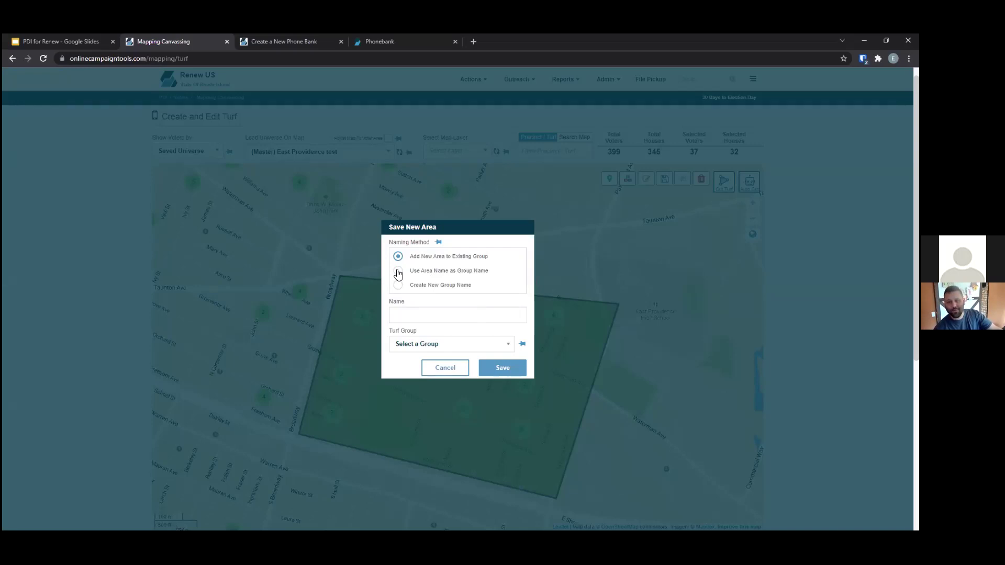
Step: Use the area name as group name, name the turf 'Evan test1', and save it
click(398, 272)
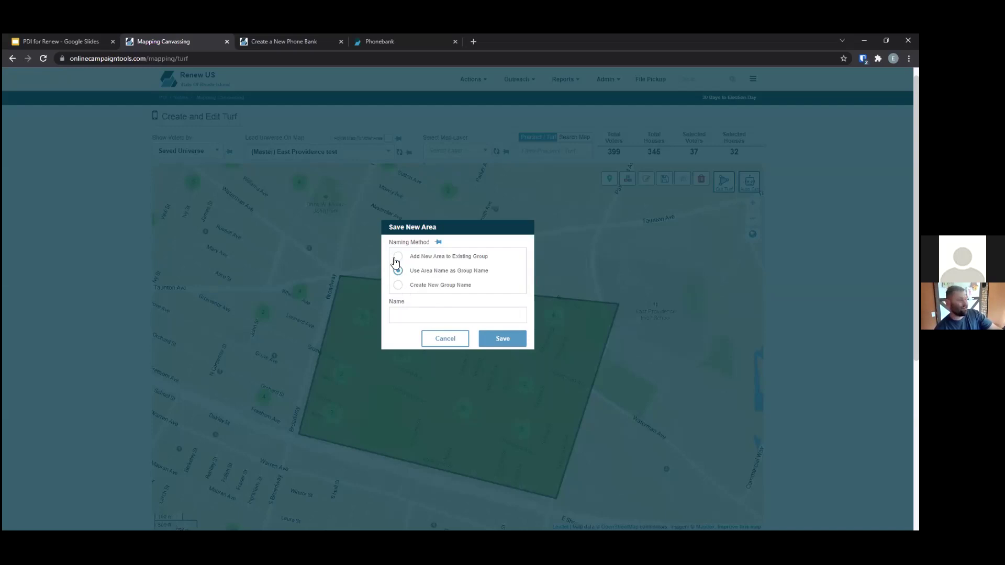
click(440, 314)
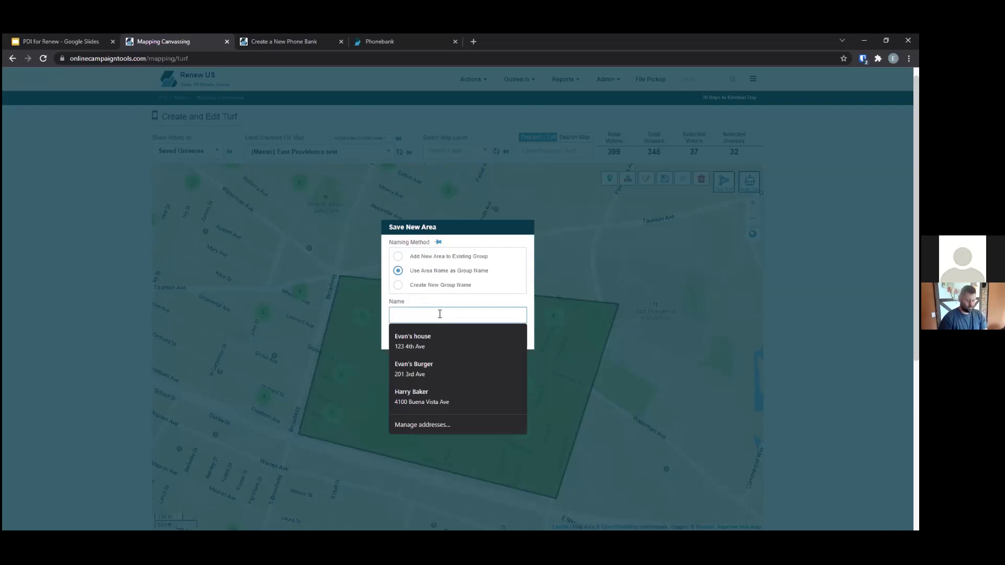
text(Evan test)
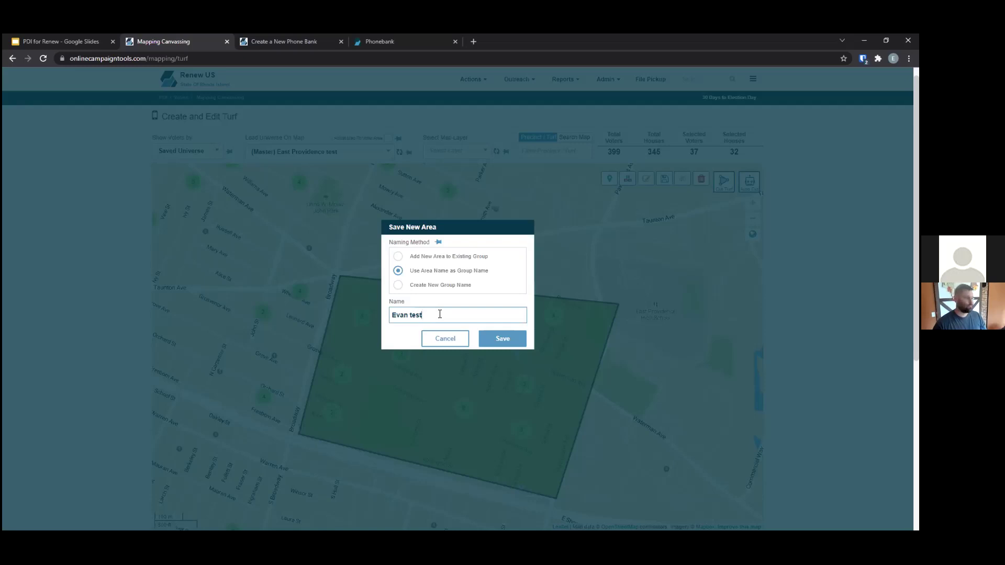
click(499, 343)
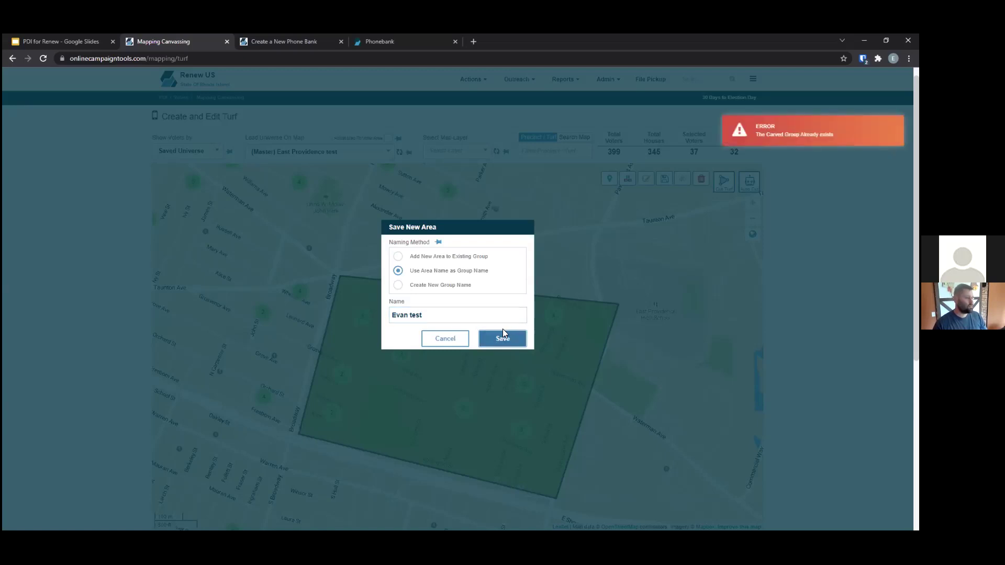
click(429, 317)
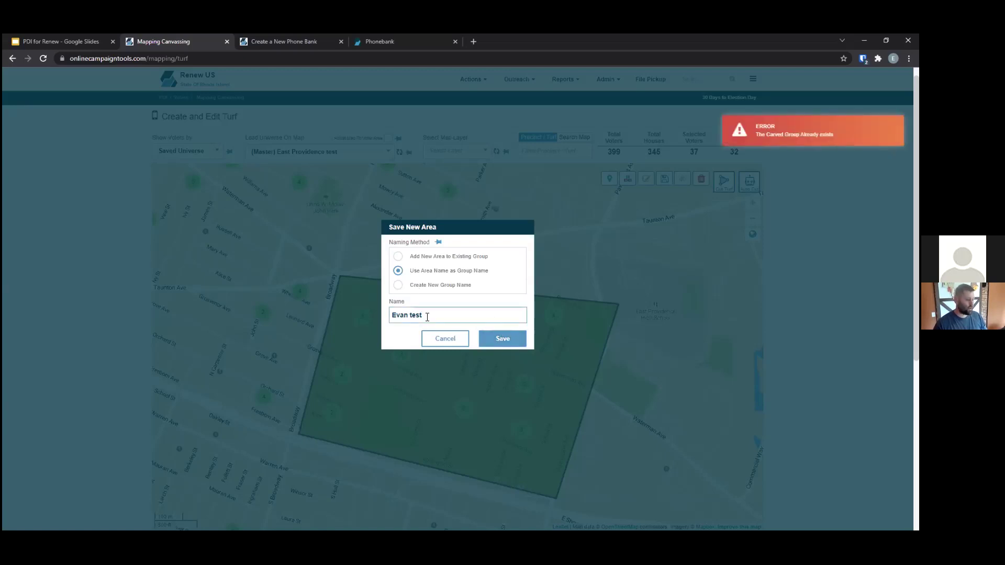
click(491, 339)
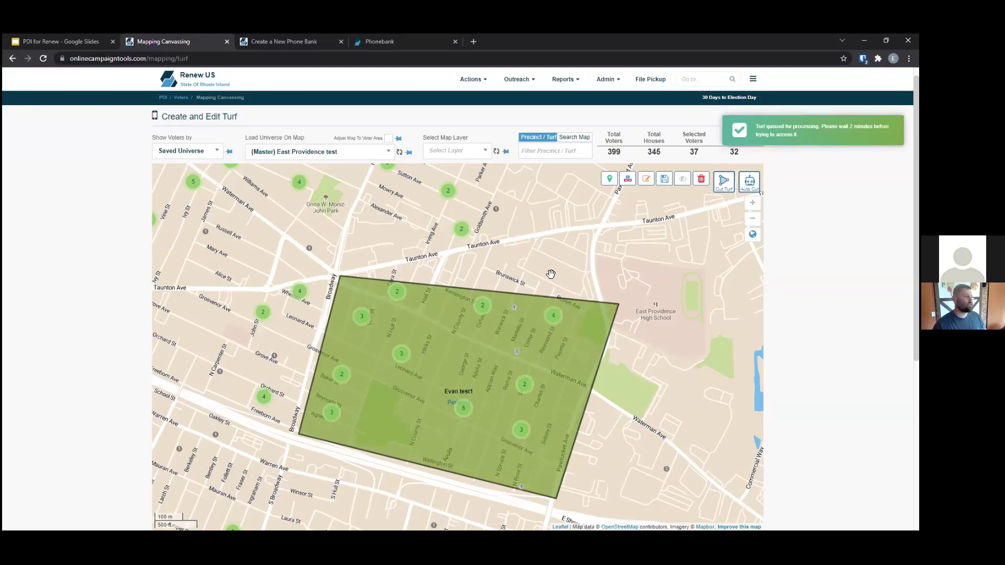
Step: Outline a second turf west of Evan test1, reaching Valley St, Waterman Ave and Broadway/Taunton Ave
drag(457, 257, 467, 261)
scroll(485, 269, down, 1)
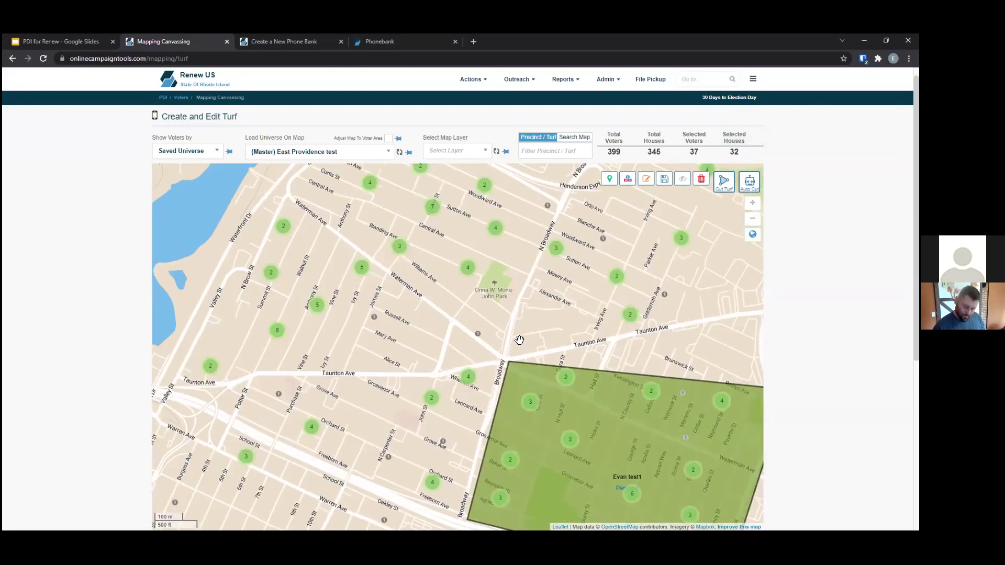
drag(501, 330, 513, 303)
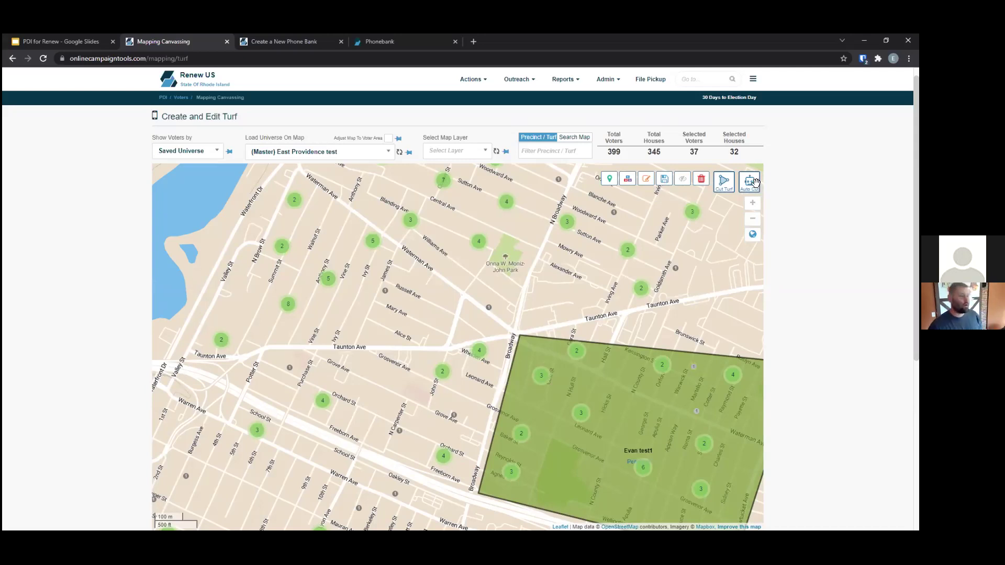
click(721, 183)
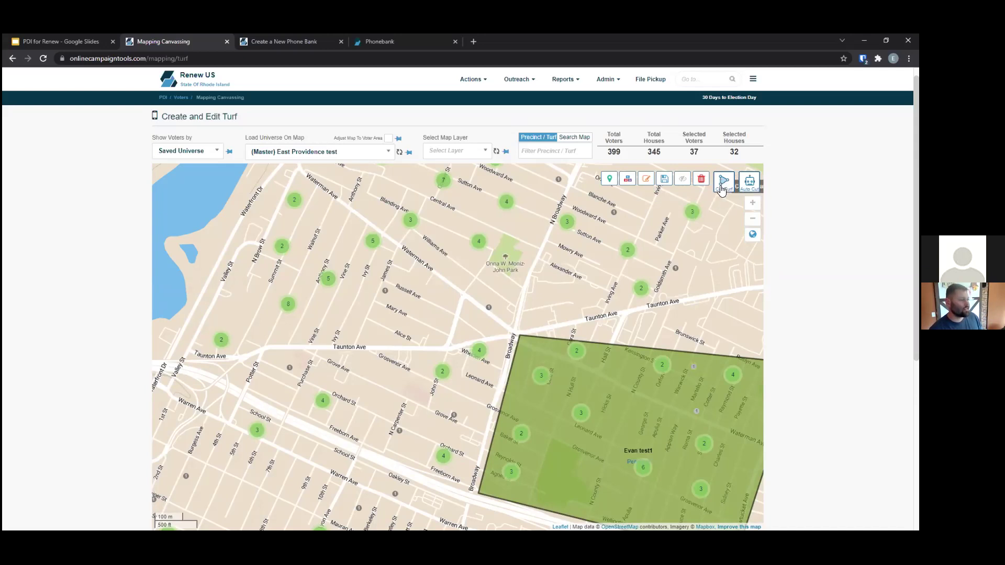
click(467, 494)
click(182, 363)
click(296, 167)
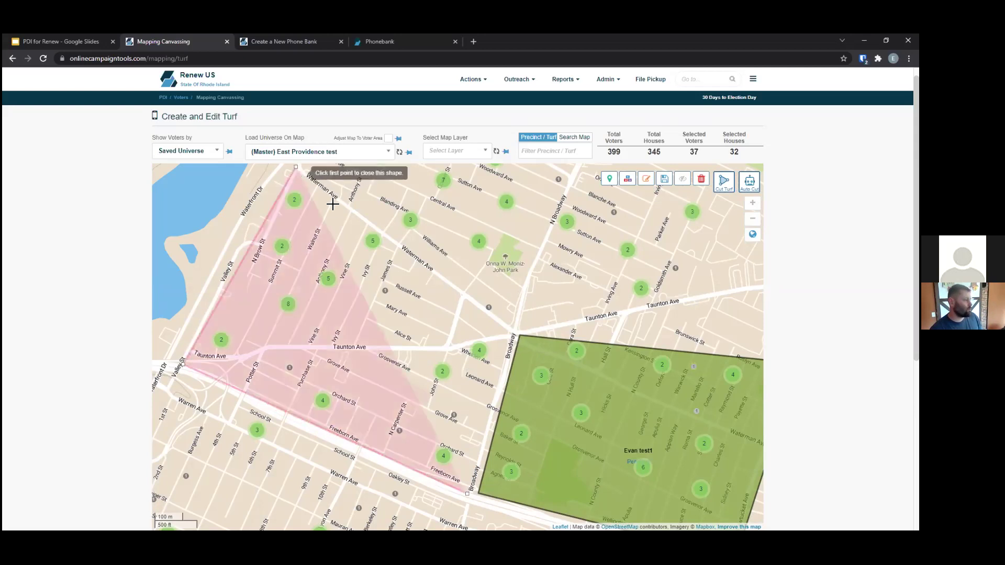
click(512, 335)
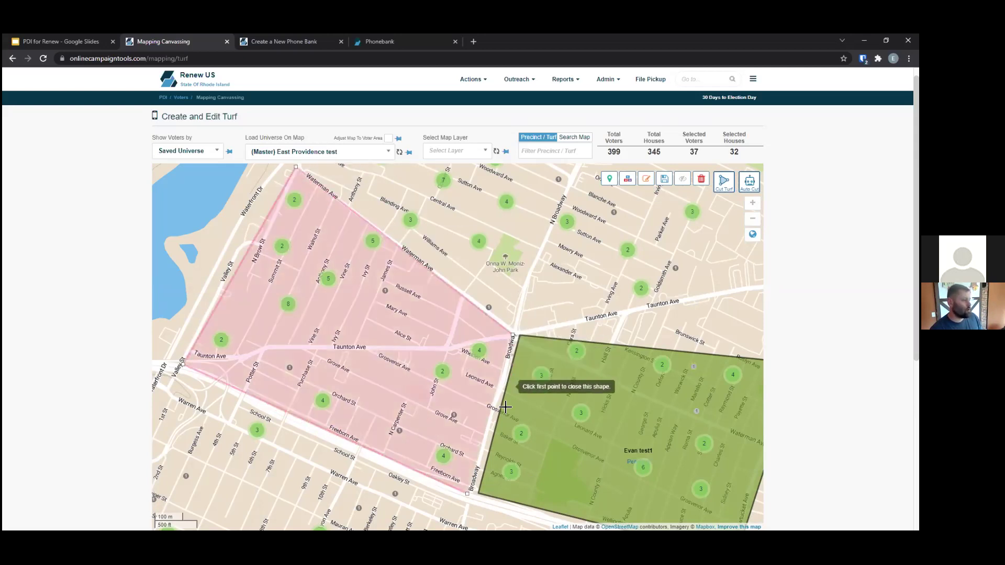
click(461, 498)
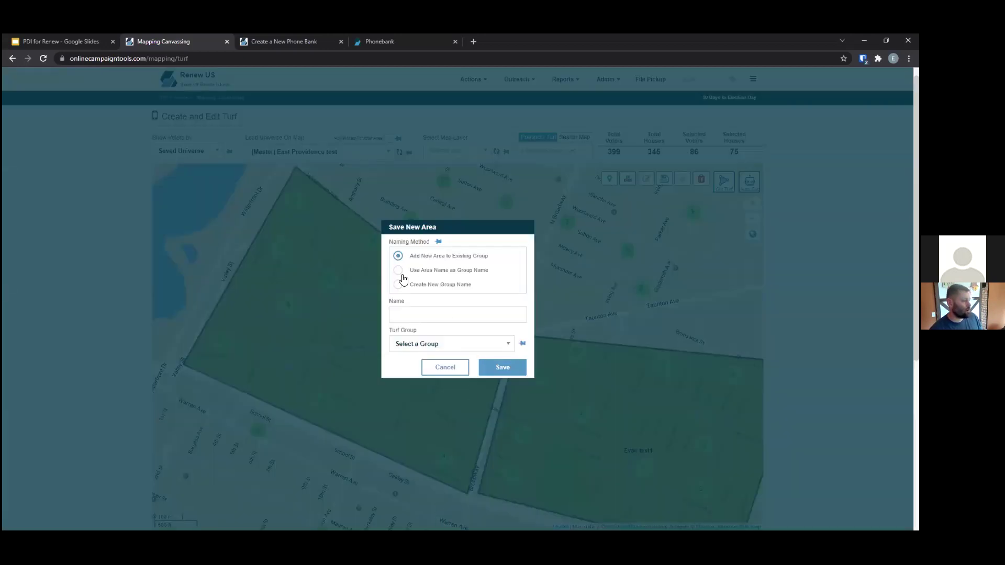
Step: Name the second turf 'Evan test2' and save it
click(417, 316)
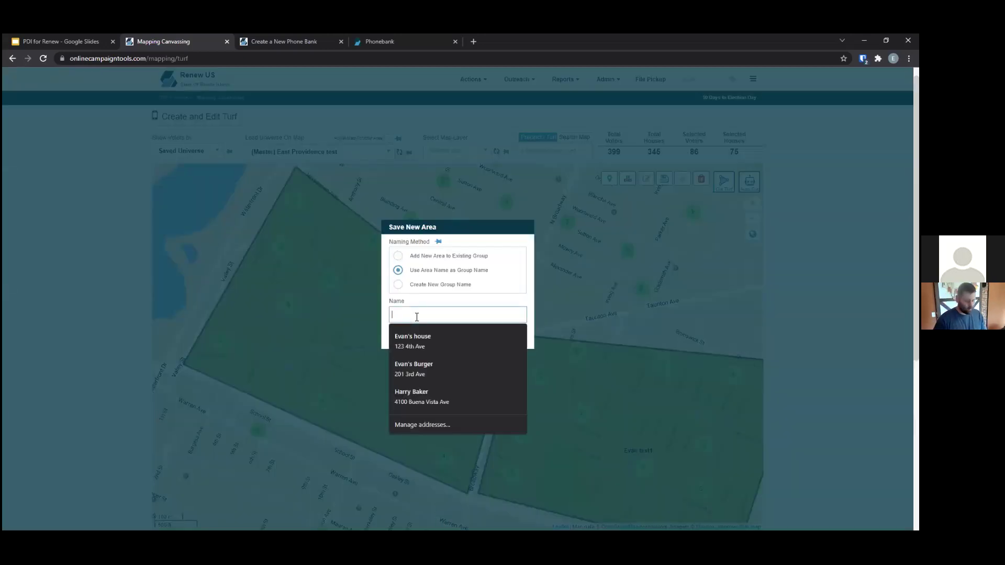
text(Evan test2)
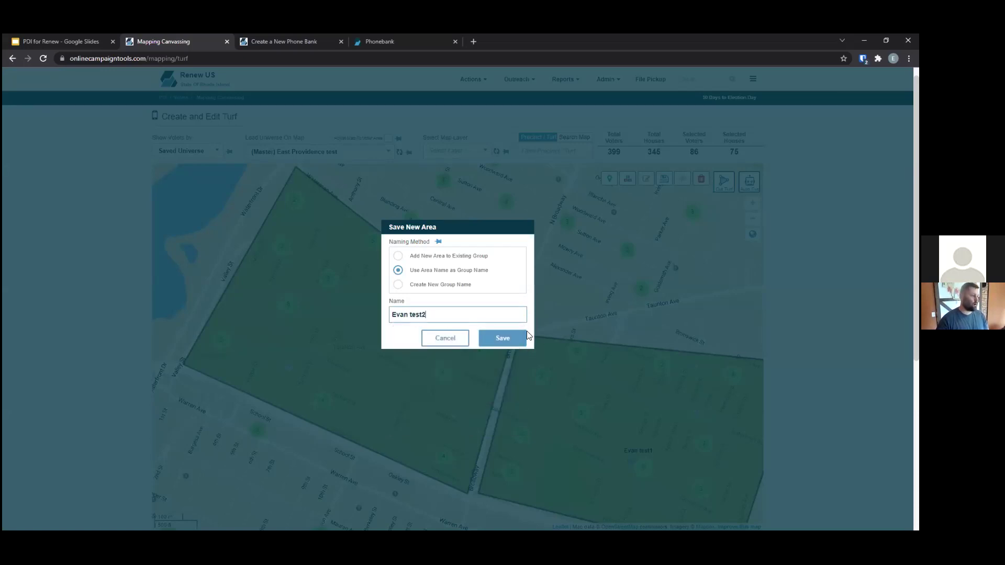
click(521, 335)
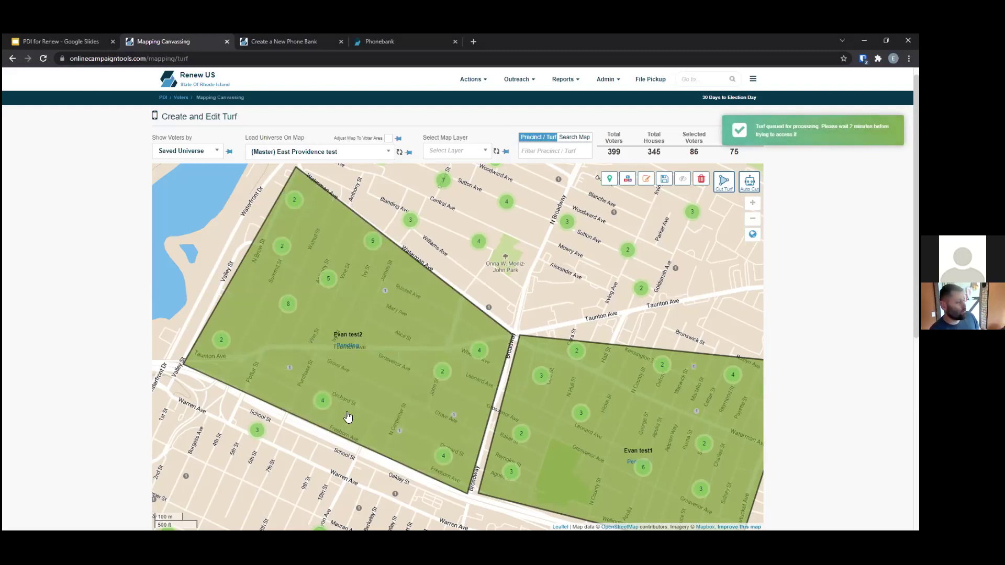
drag(671, 247, 596, 263)
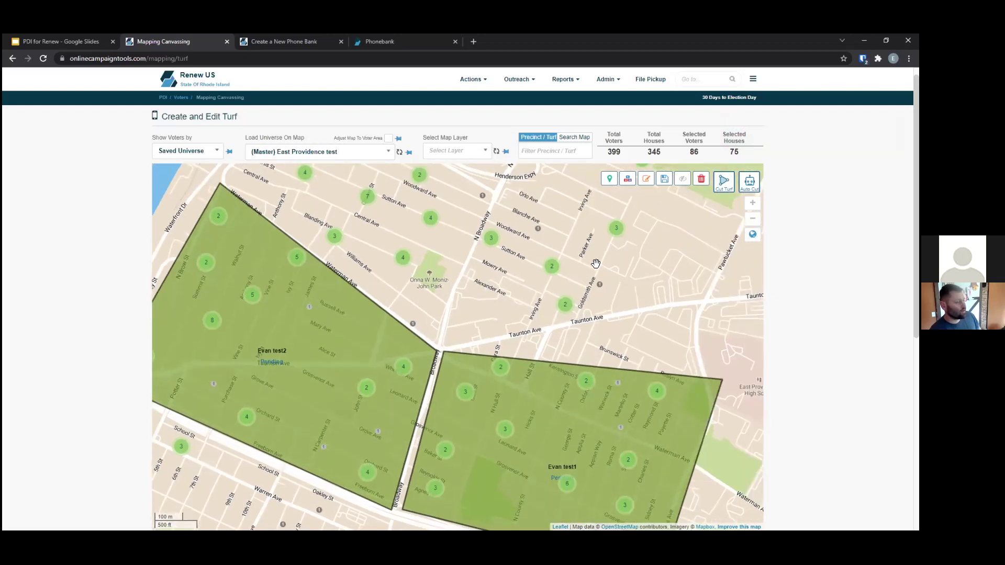
Step: Reposition the map over both turfs and open the Evan test1 turf
scroll(596, 263, down, 2)
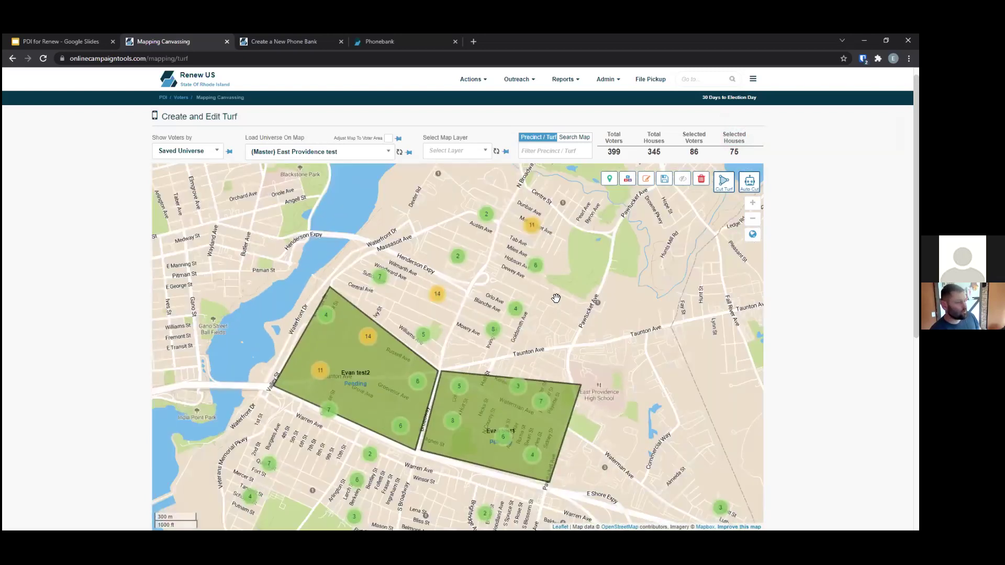
scroll(606, 361, down, 1)
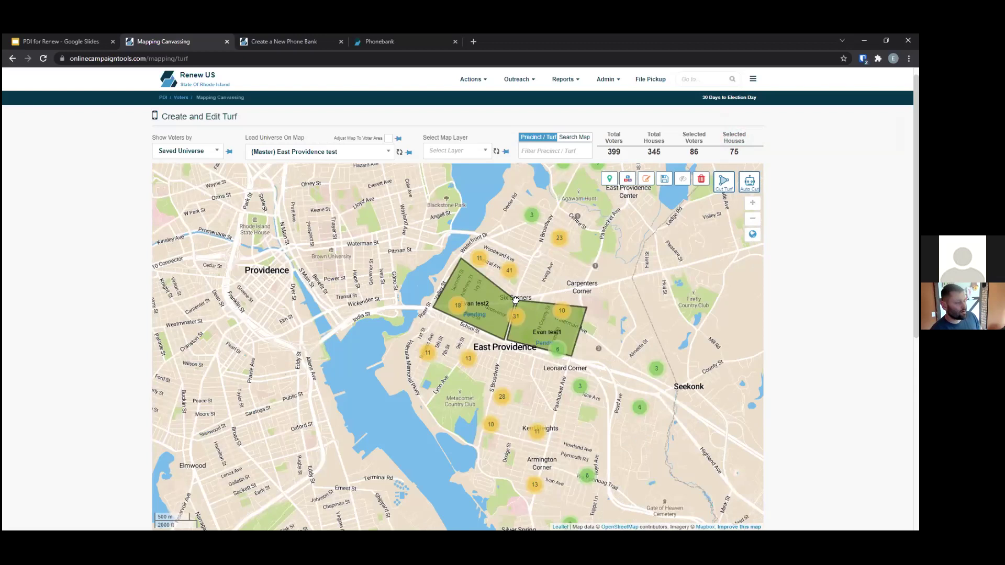
drag(512, 297, 477, 279)
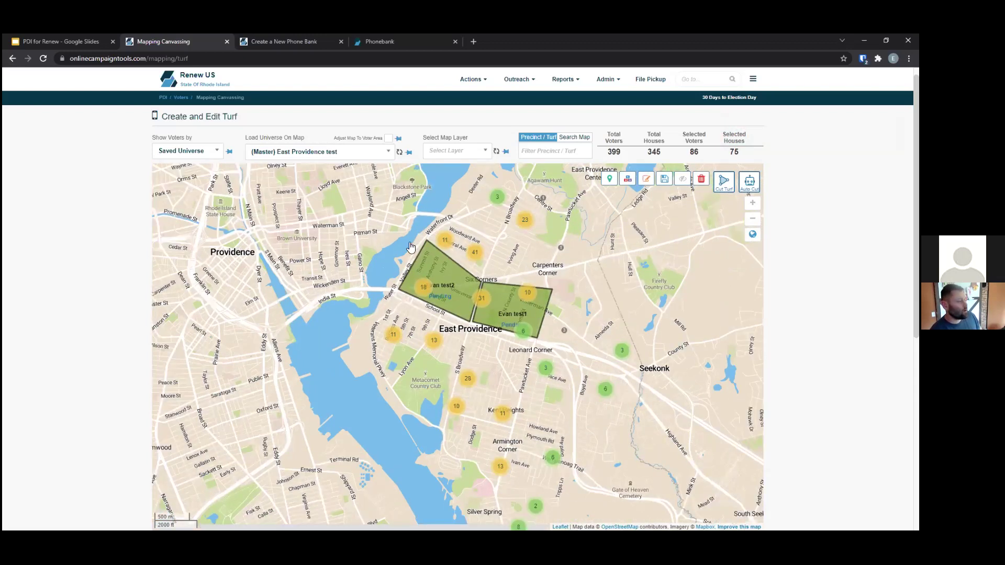
drag(610, 345, 589, 307)
scroll(805, 291, down, 1)
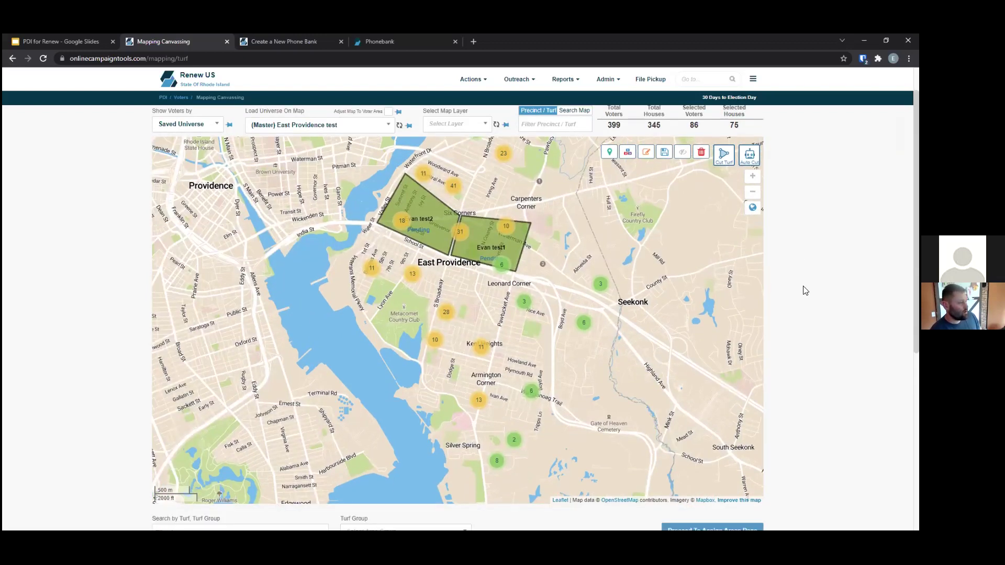
scroll(806, 292, down, 6)
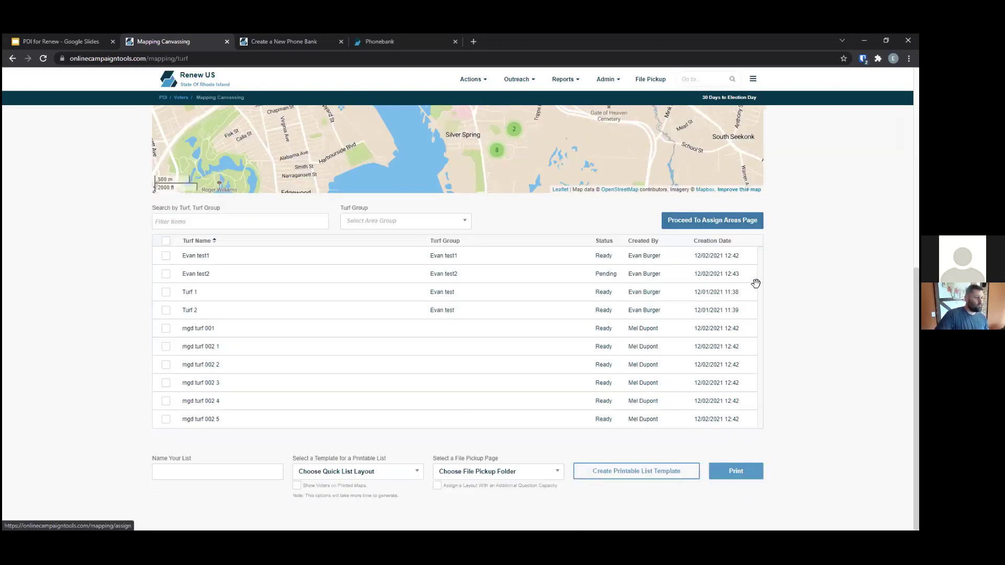
scroll(756, 282, up, 1)
click(589, 300)
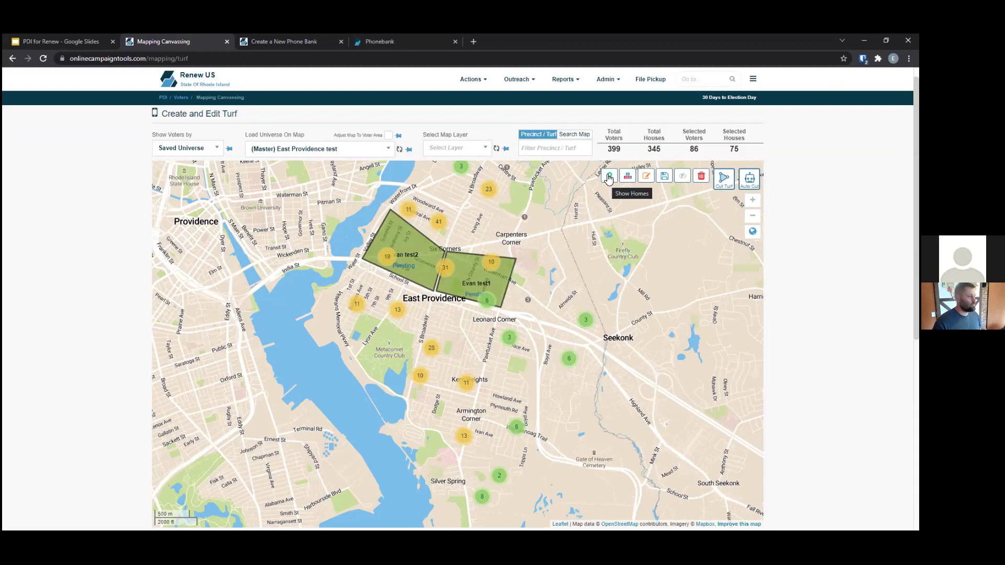
Step: Toggle Show Homes to inspect homes in both turfs, then proceed to the Assign Areas page
click(608, 177)
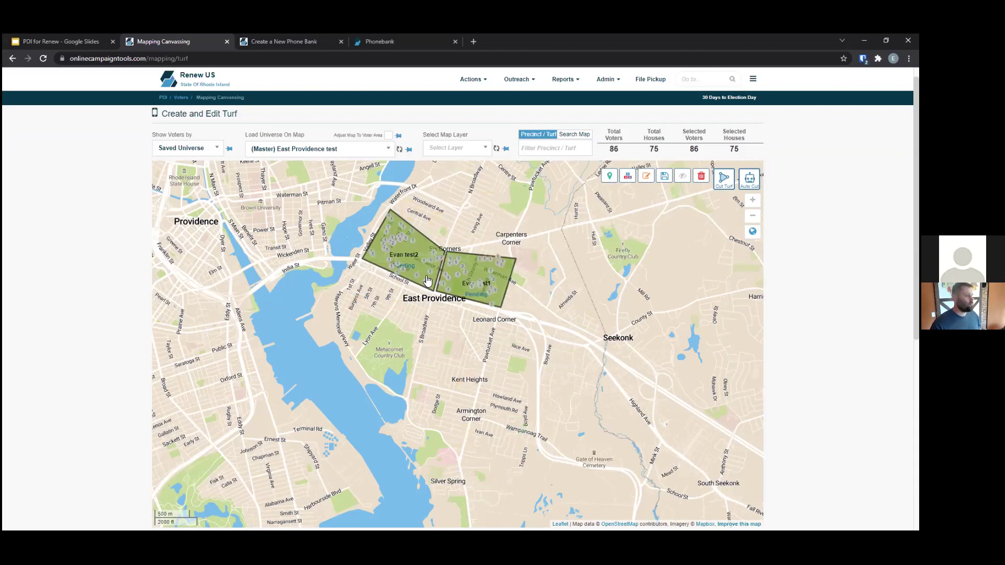
scroll(464, 320, up, 3)
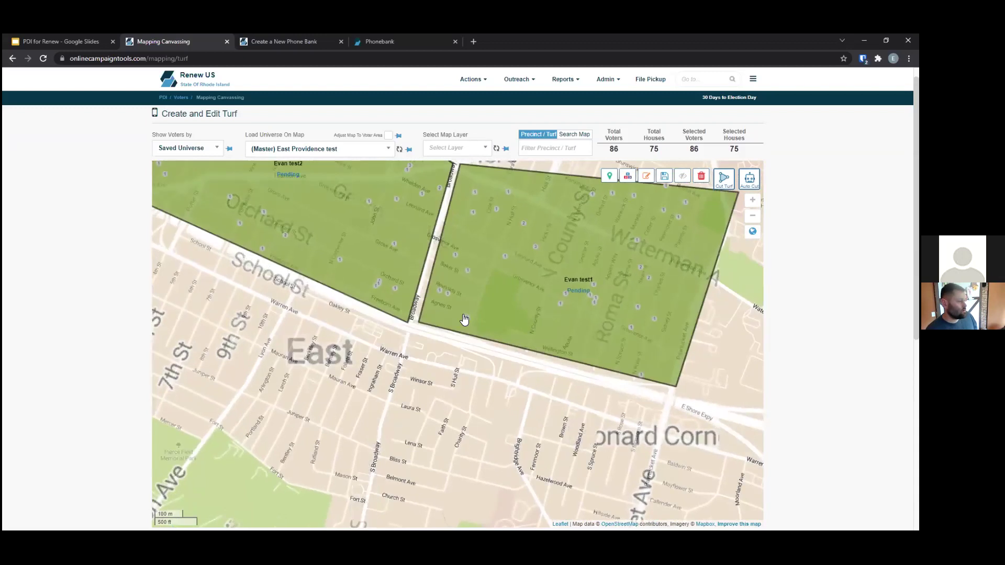
scroll(464, 320, down, 3)
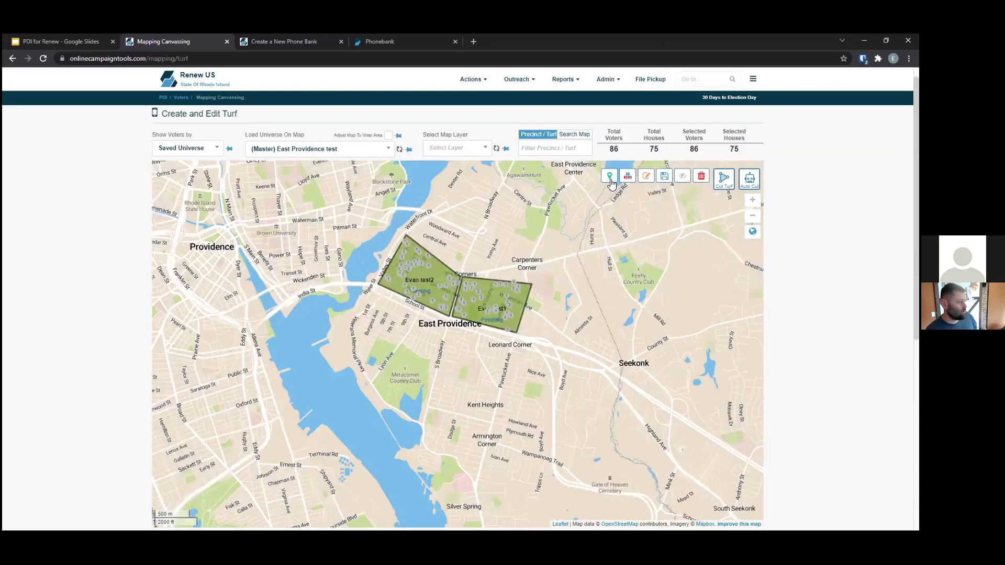
click(610, 179)
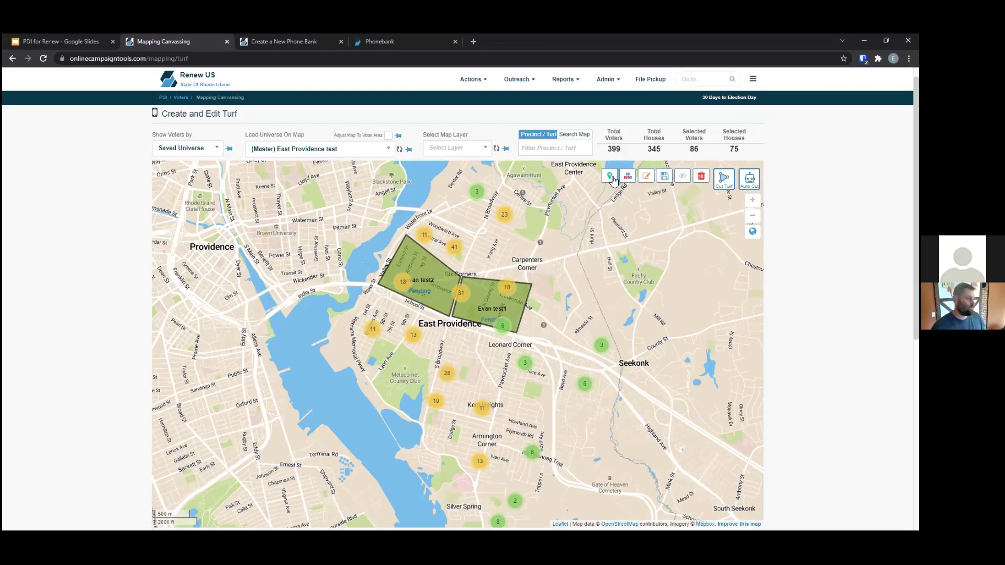
click(609, 179)
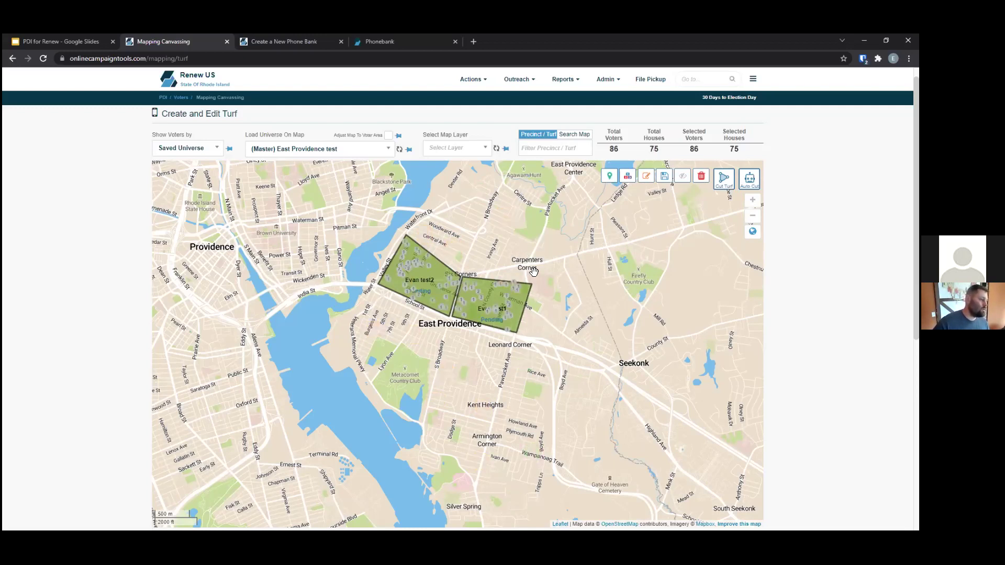
scroll(541, 268, up, 3)
scroll(541, 268, down, 3)
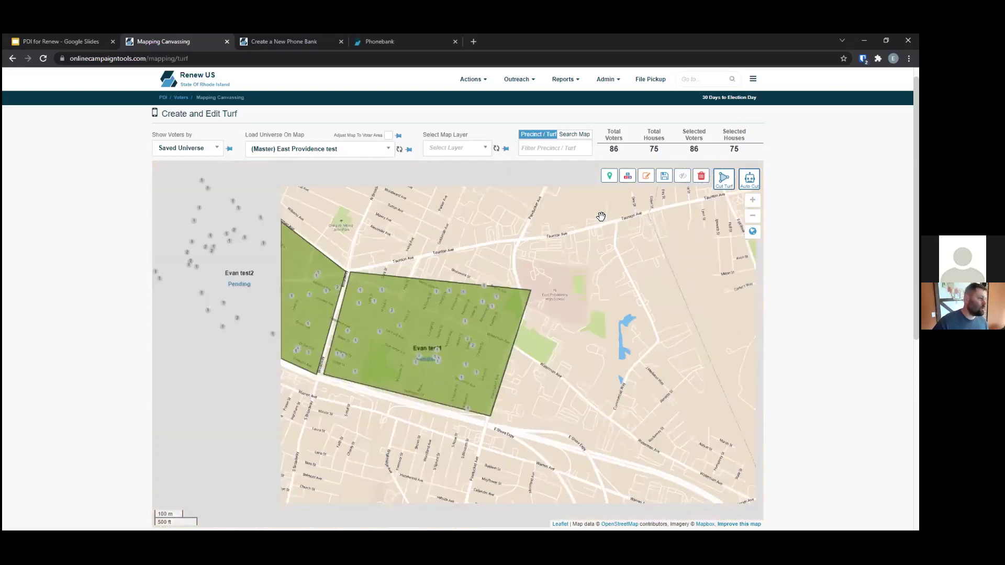
click(609, 177)
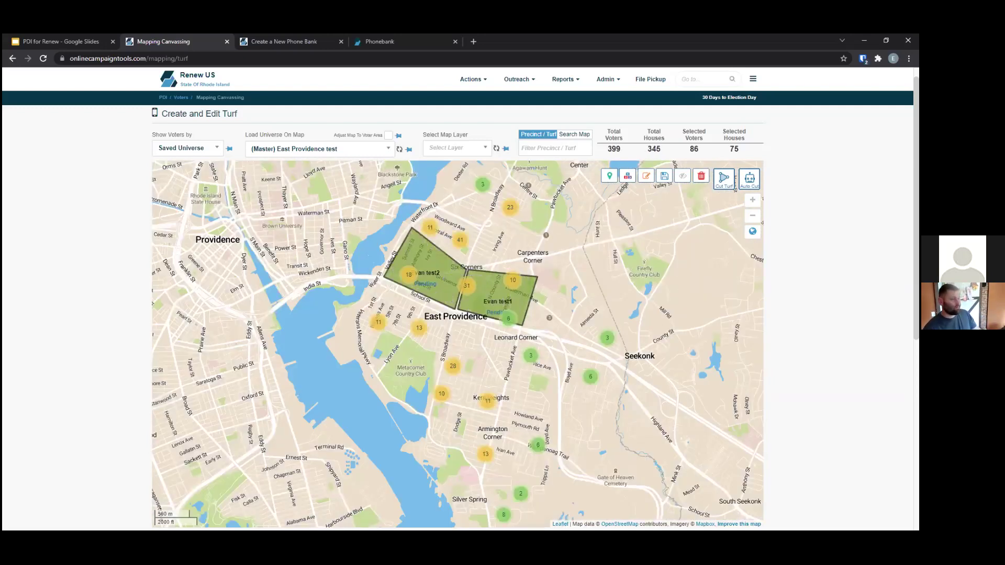
scroll(802, 361, down, 7)
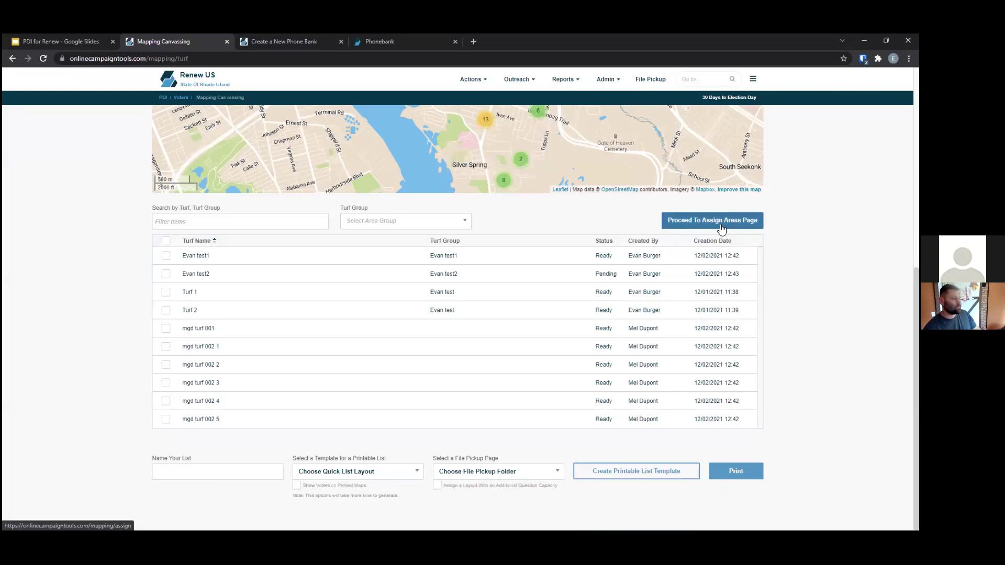
click(719, 224)
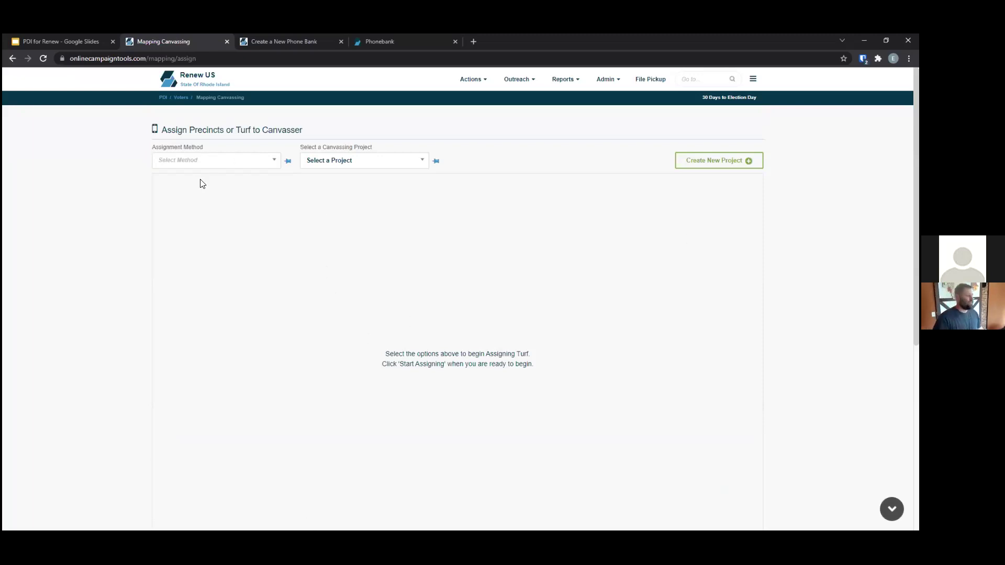
Step: Set the Assignment Method to Assign Turf From List
click(273, 167)
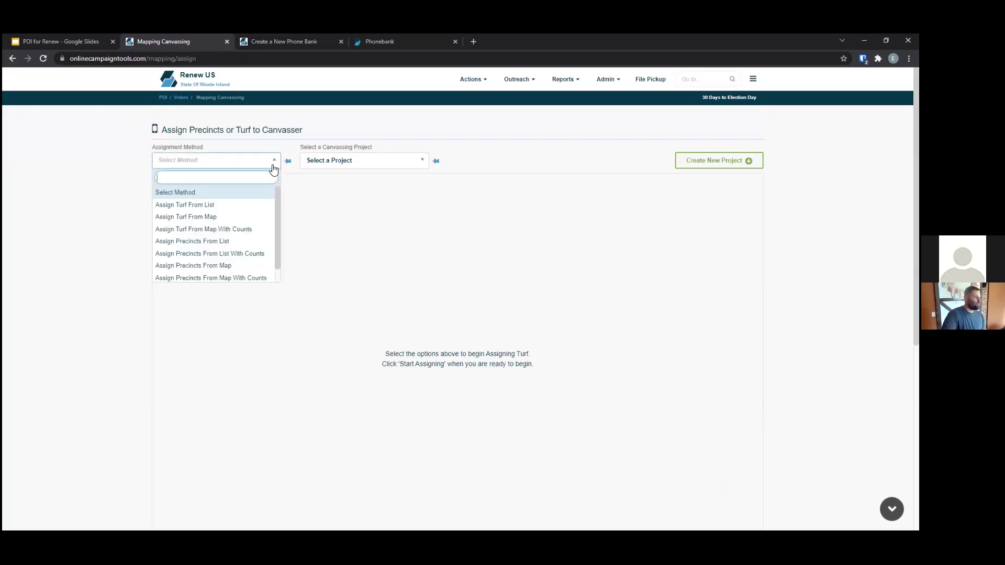
scroll(234, 204, down, 1)
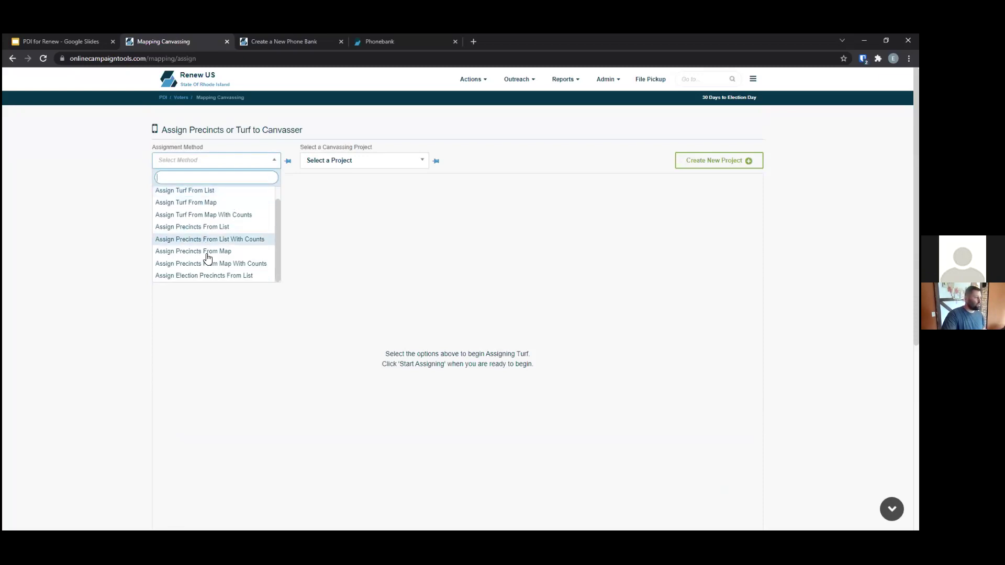
scroll(198, 205, up, 1)
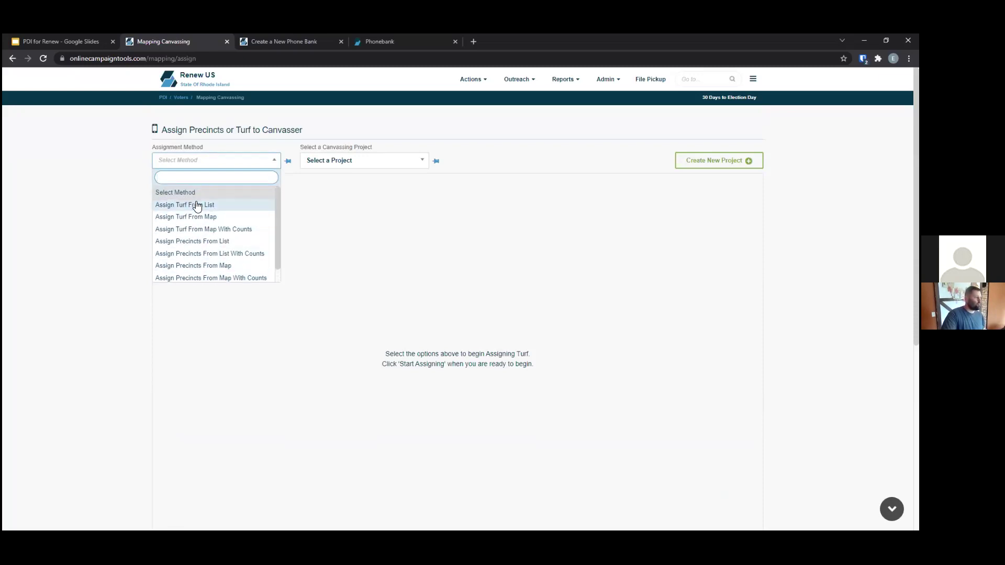
click(197, 206)
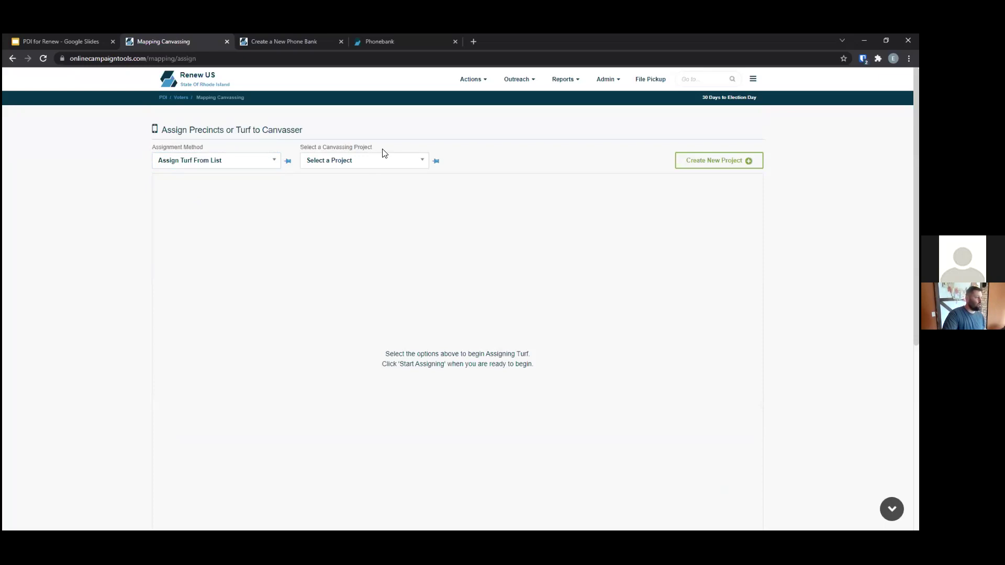
Step: Look through the canvassing project list and Create New Project form, closing both unused
click(384, 167)
click(483, 155)
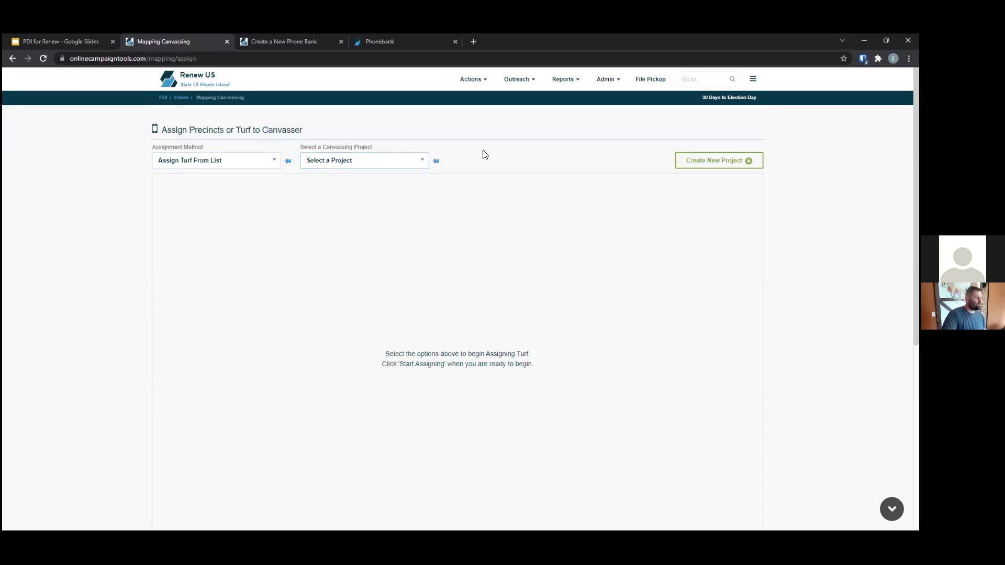
click(350, 159)
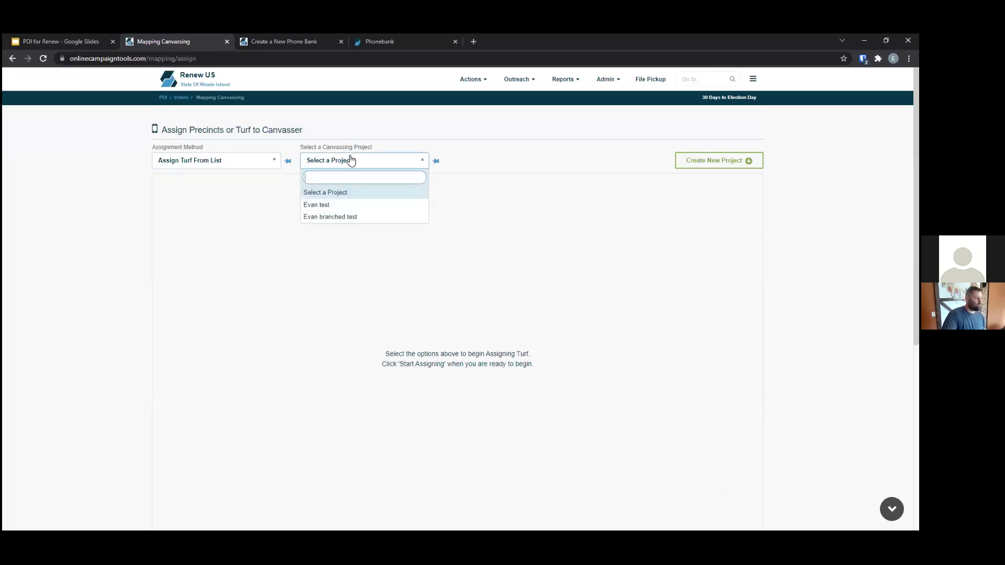
click(476, 154)
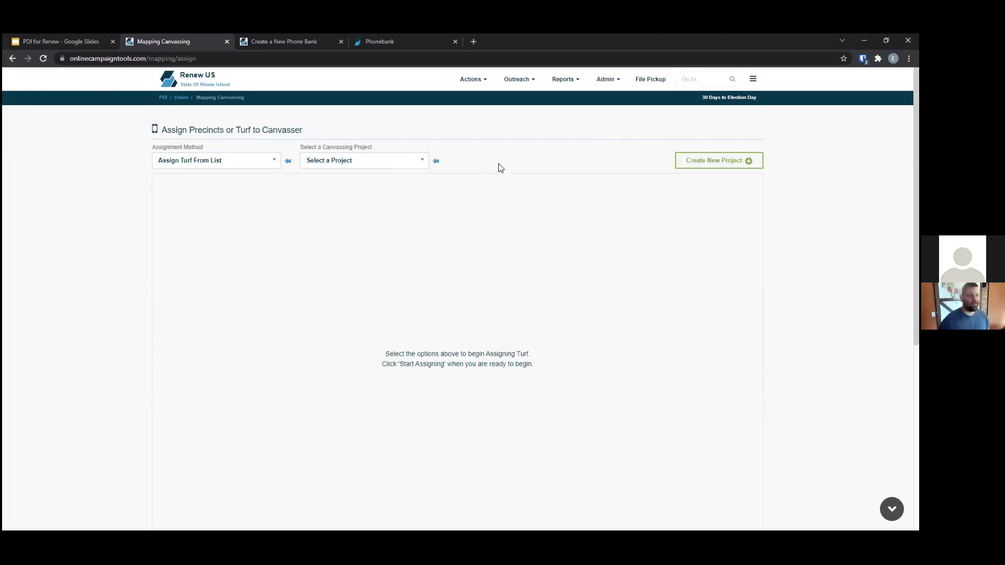
click(689, 158)
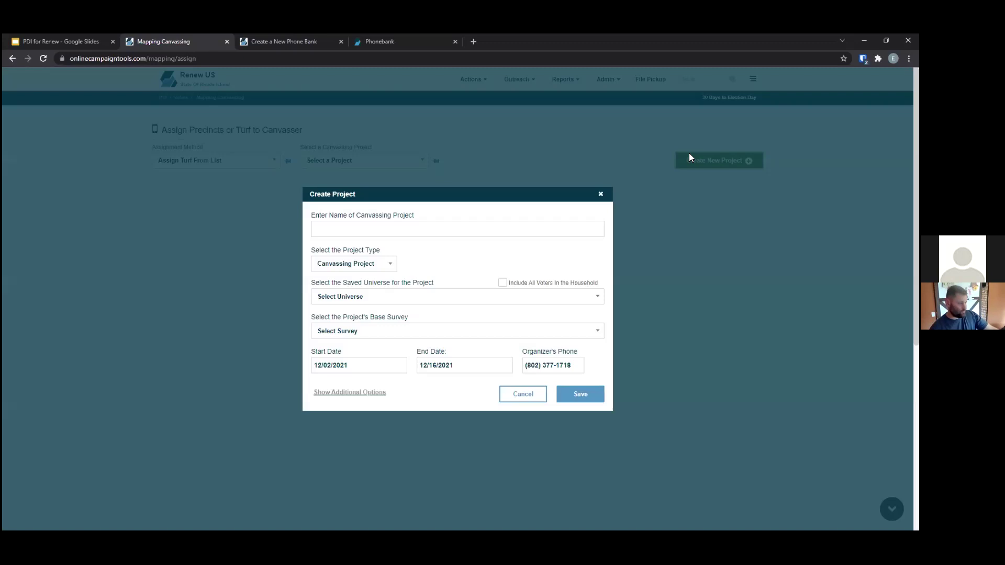
click(601, 195)
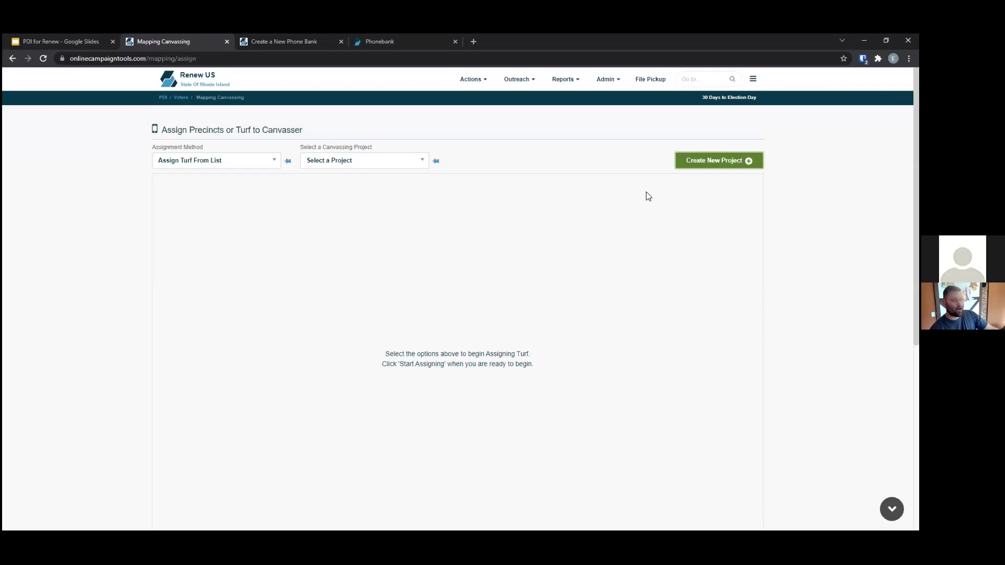
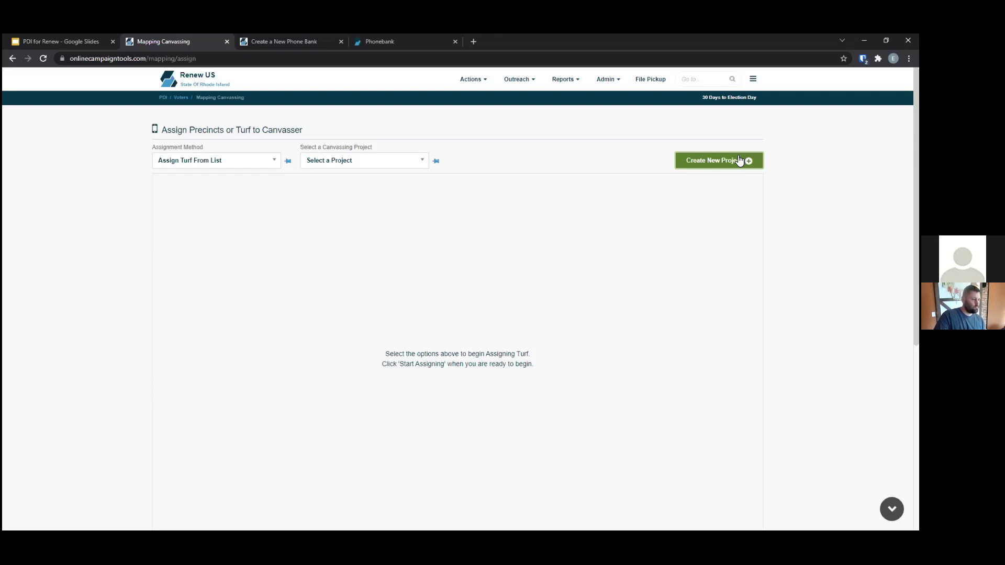
Step: Start a new Canvassing Project named '12.2 demo'
click(740, 160)
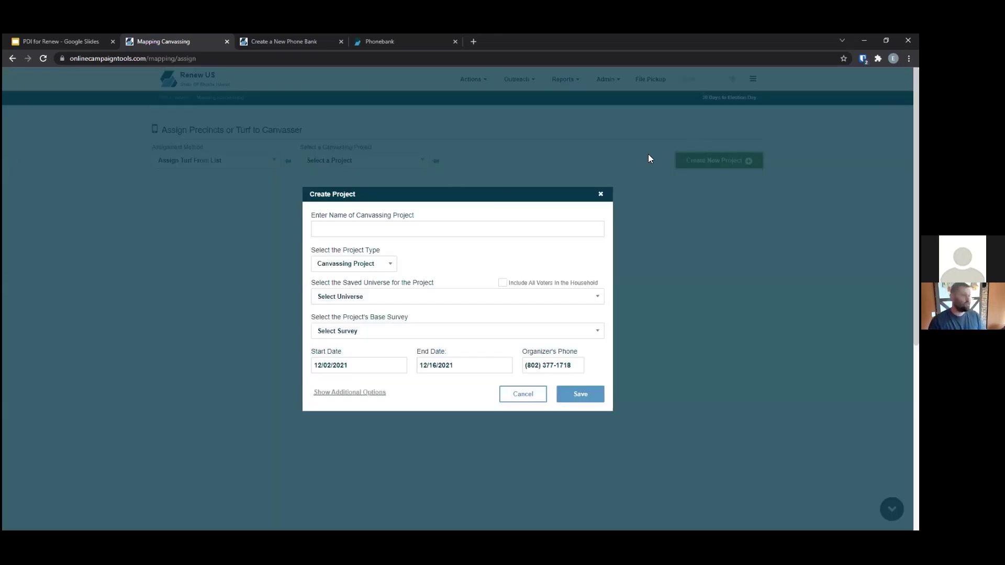
click(601, 194)
click(321, 165)
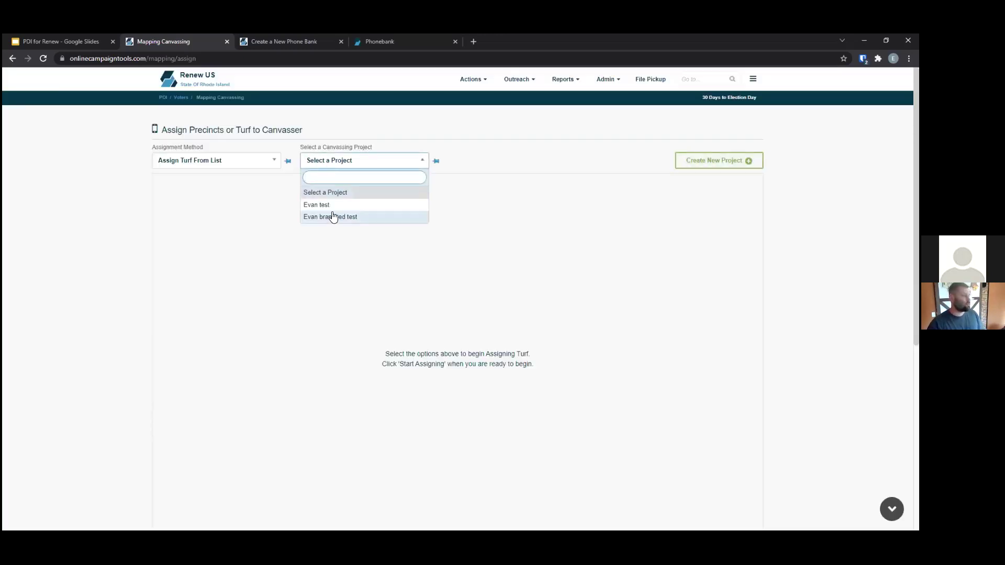
click(654, 157)
click(726, 166)
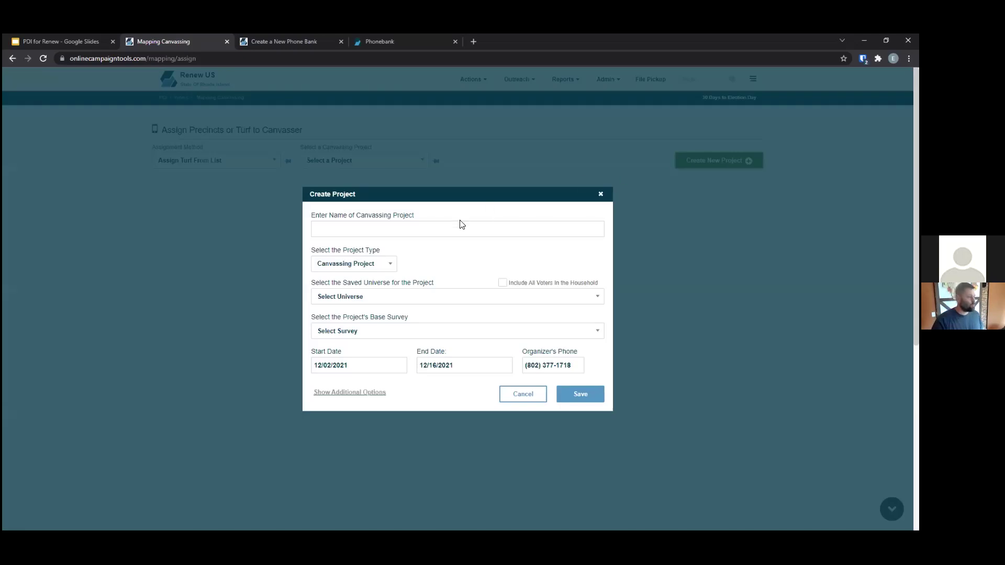
click(505, 227)
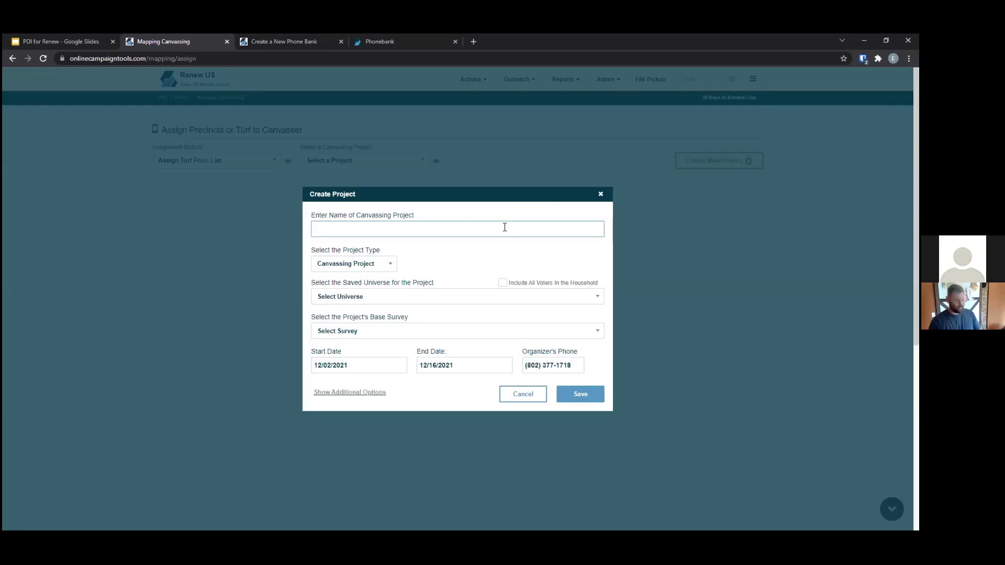
text(12.2 demo)
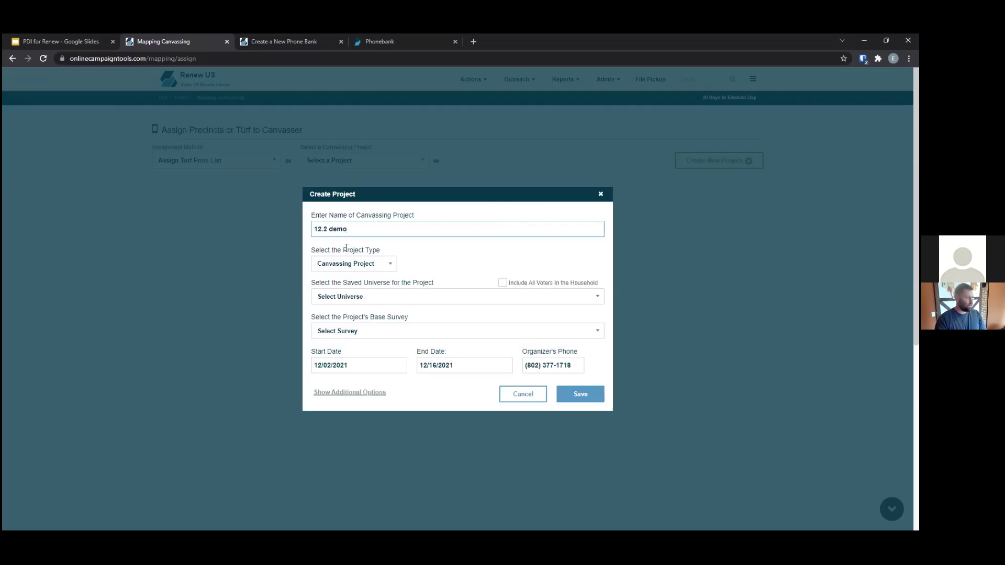
click(359, 264)
click(359, 264)
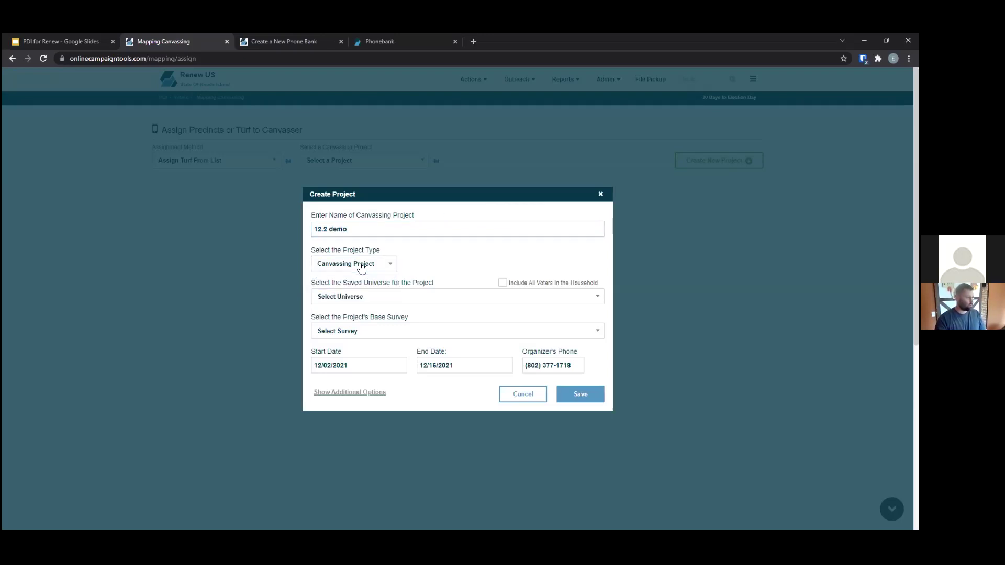
Step: Choose the (Master) East Providence test universe and 'Evan demo branched' base survey, expanding additional options
click(402, 302)
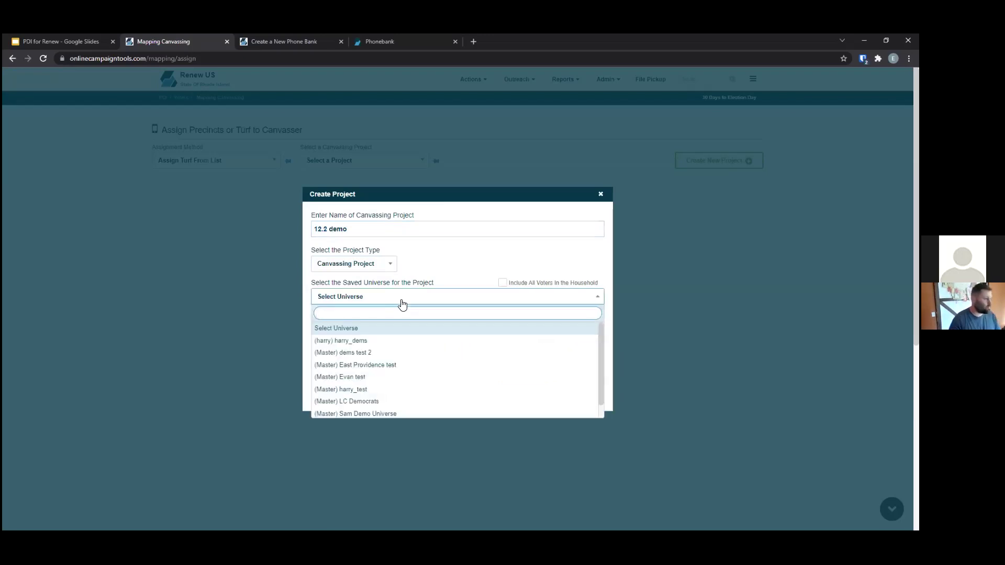
click(382, 365)
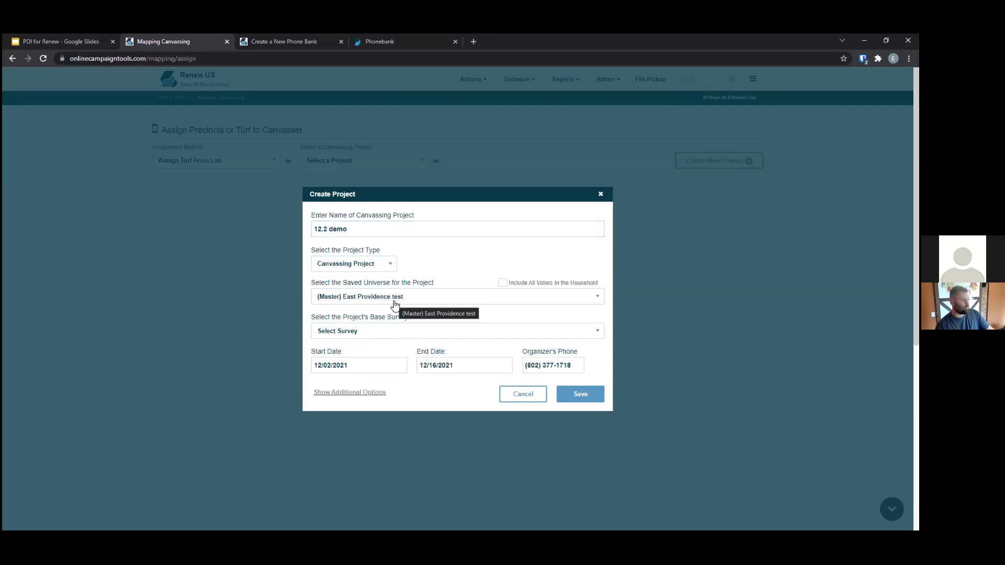
click(416, 332)
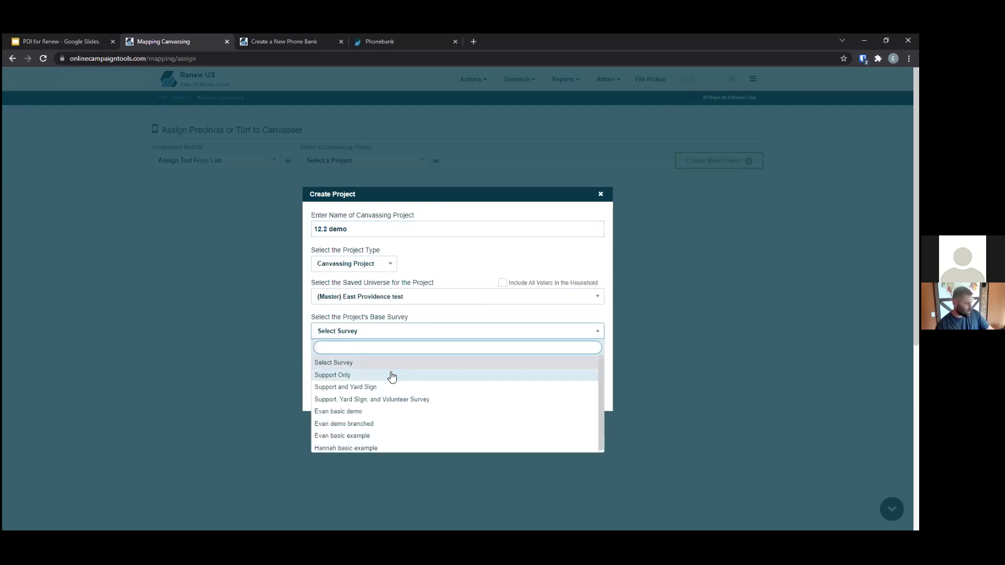
click(368, 424)
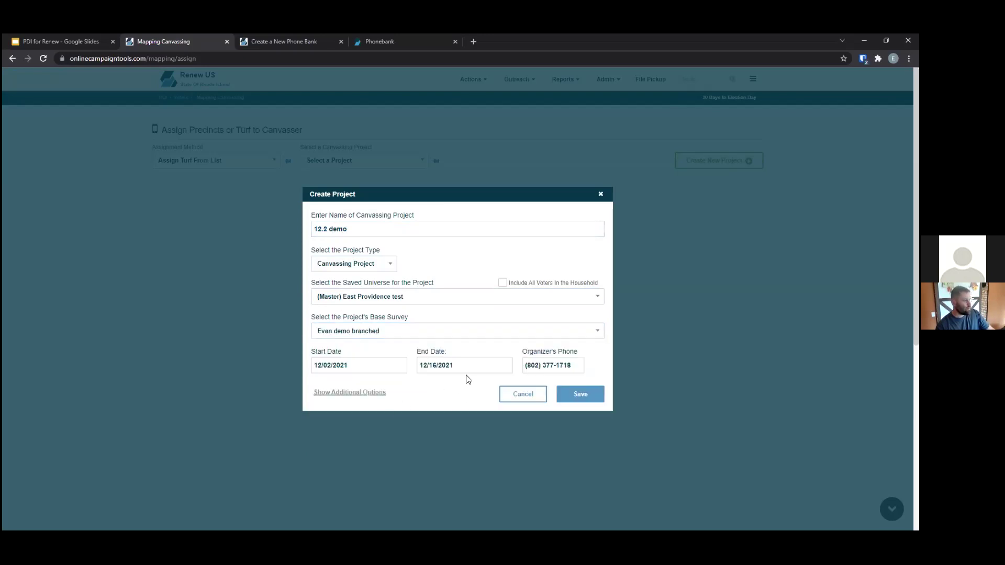
click(372, 393)
Step: Save the 12.2 demo project and acknowledge the processing notice
scroll(371, 395, down, 3)
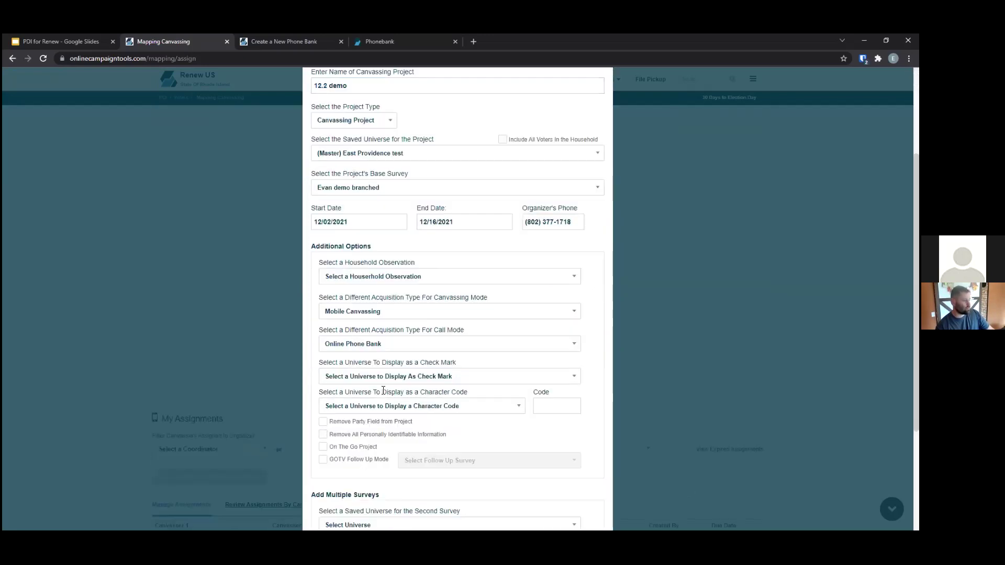
scroll(429, 328, down, 3)
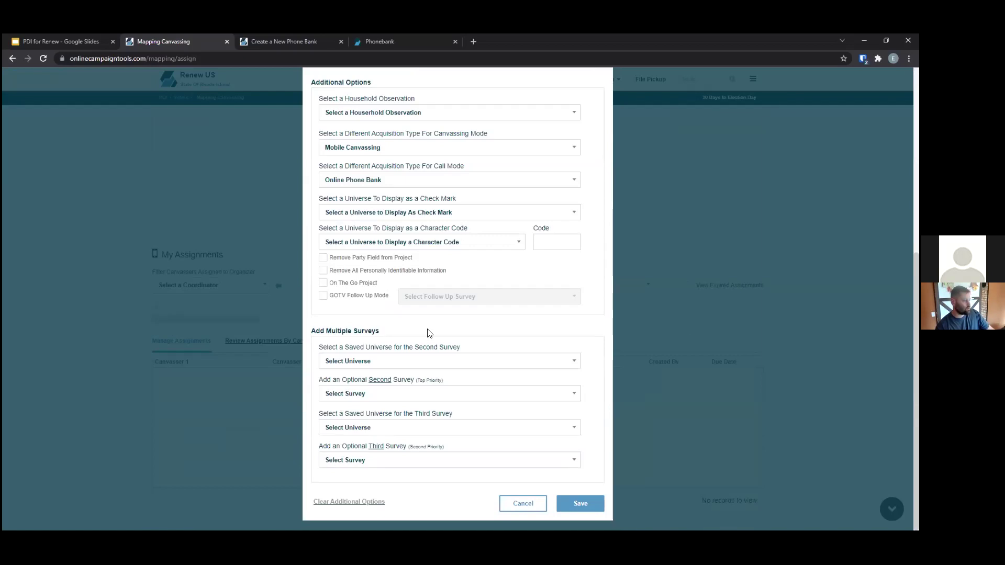
scroll(427, 332, up, 1)
scroll(479, 287, down, 1)
click(579, 504)
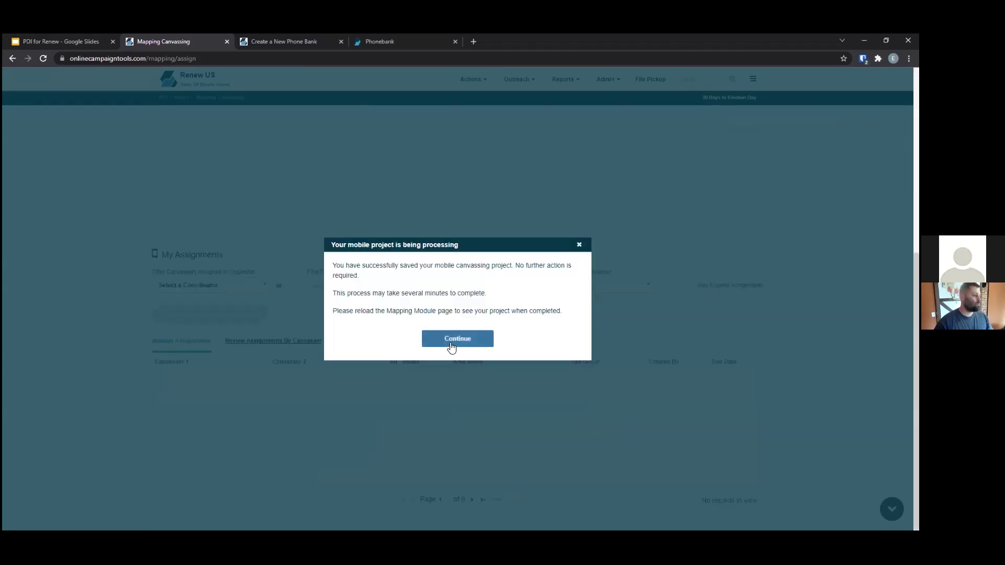
click(452, 348)
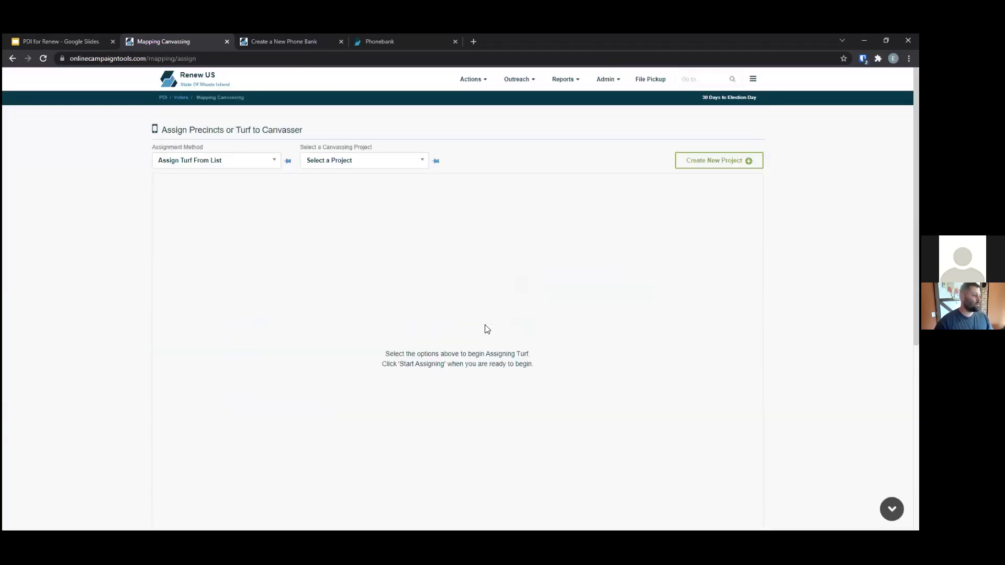
Step: Reload the assignment page so the new 12.2 demo project becomes available
click(268, 164)
click(228, 207)
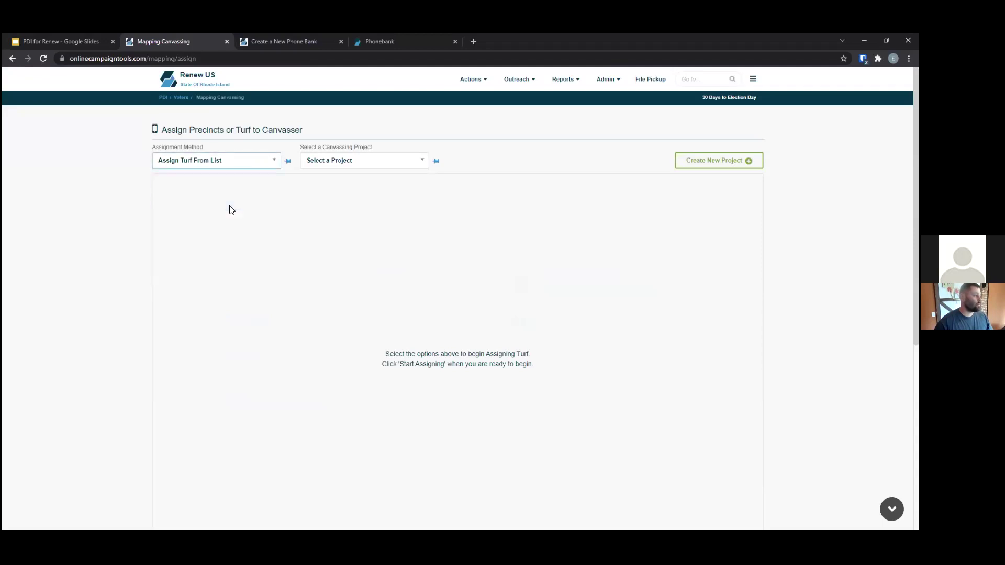
click(393, 158)
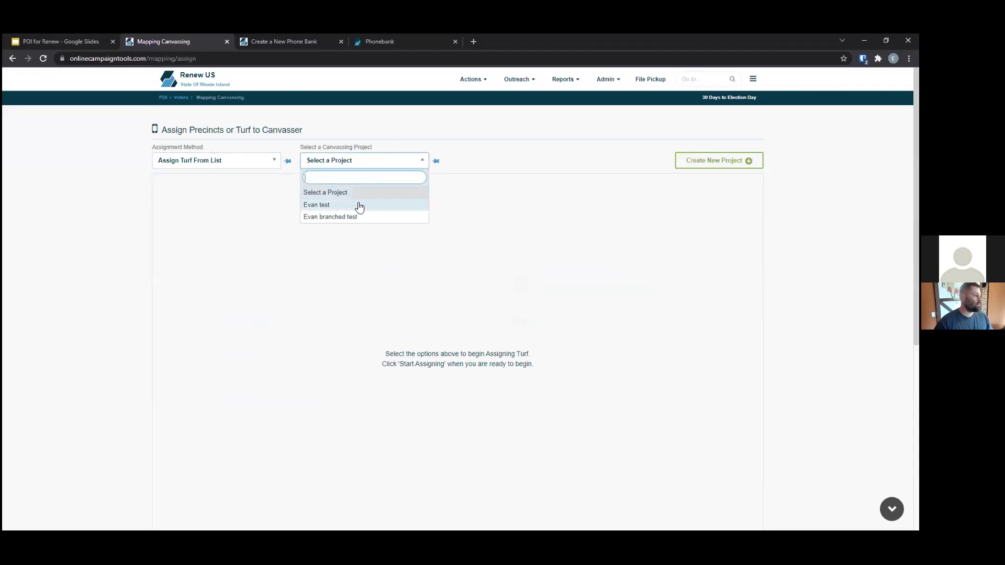
click(497, 158)
click(43, 59)
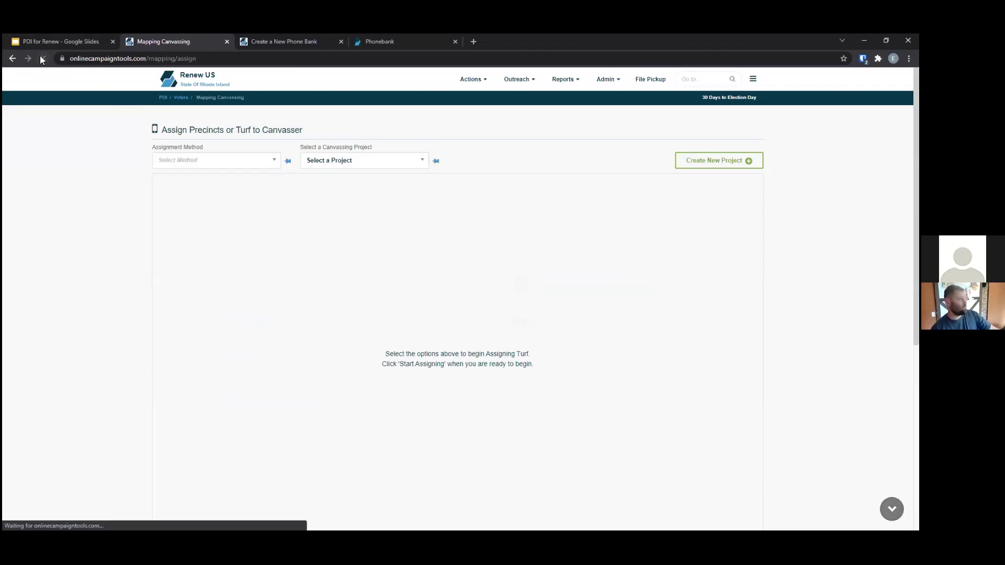
Step: Use Assign Turf From List and load the 13 turfs of the 12.2 demo project
click(354, 160)
click(309, 162)
click(233, 165)
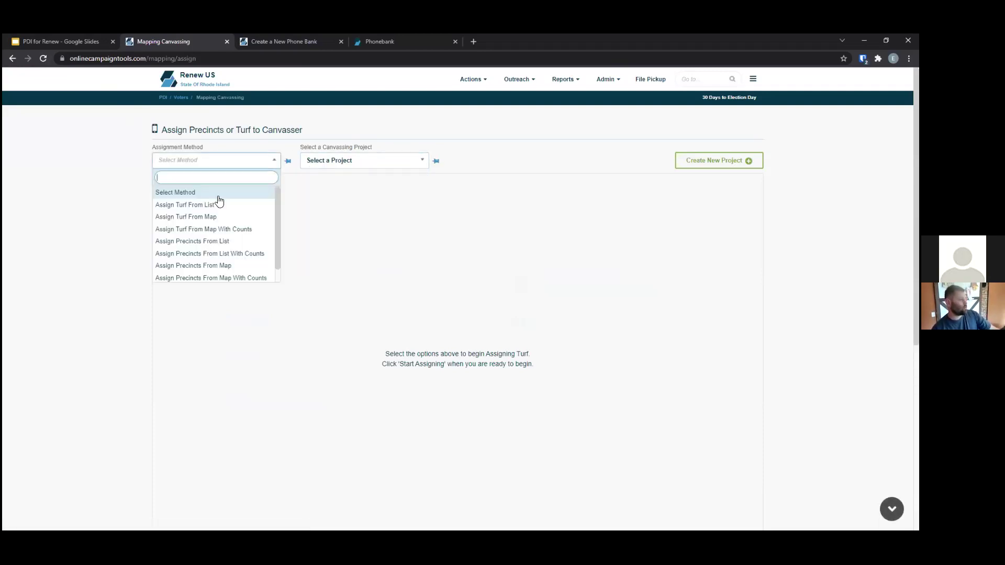
click(204, 204)
click(384, 166)
click(359, 216)
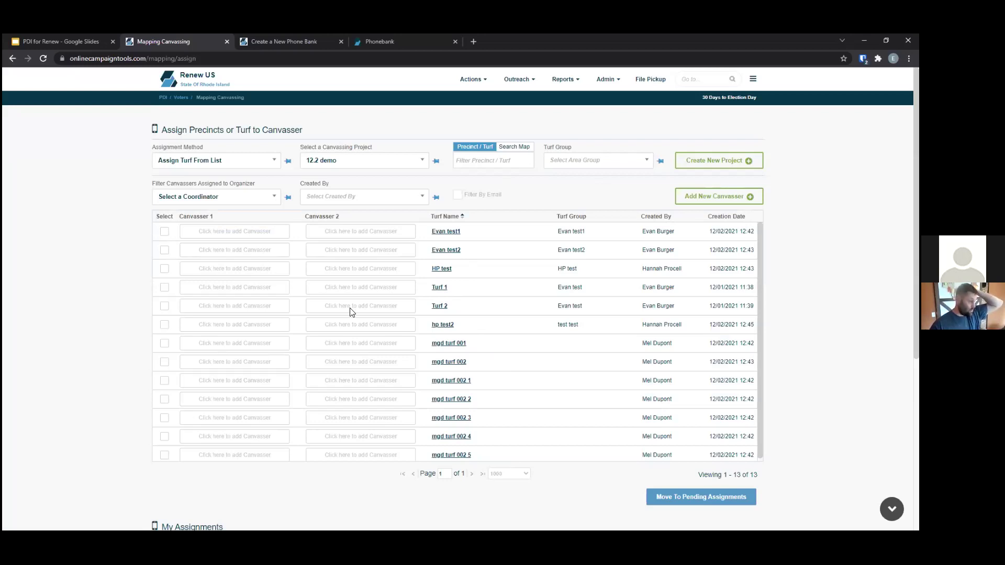
Step: Check the canvasser choices for the first turf, leaving it unassigned
scroll(460, 254, down, 1)
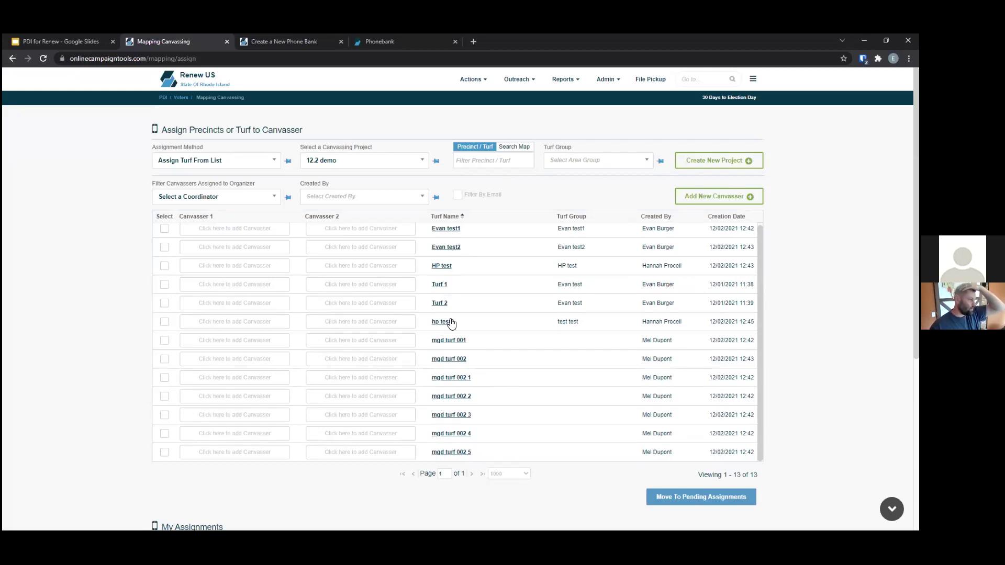
scroll(450, 325, down, 3)
scroll(445, 327, up, 3)
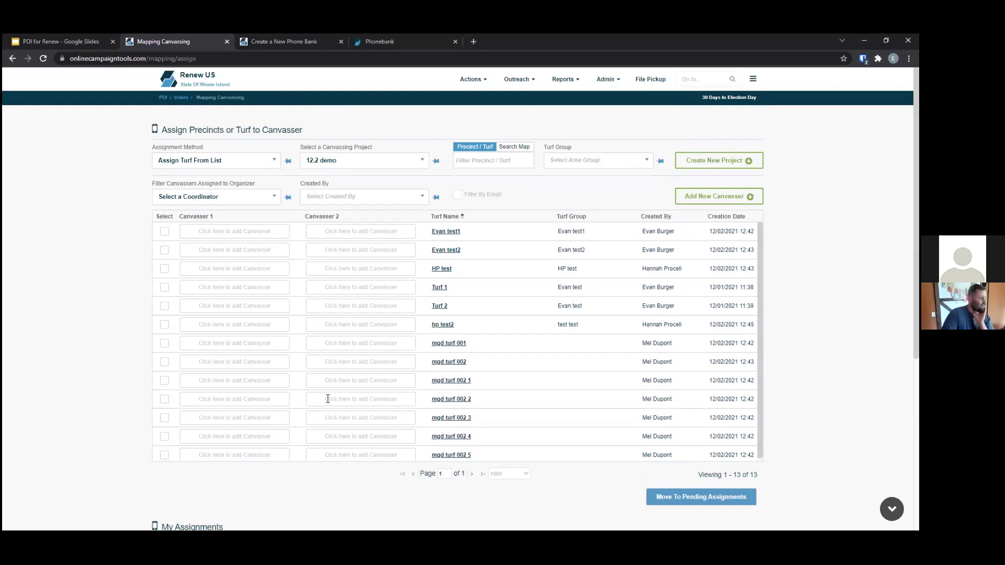
click(263, 231)
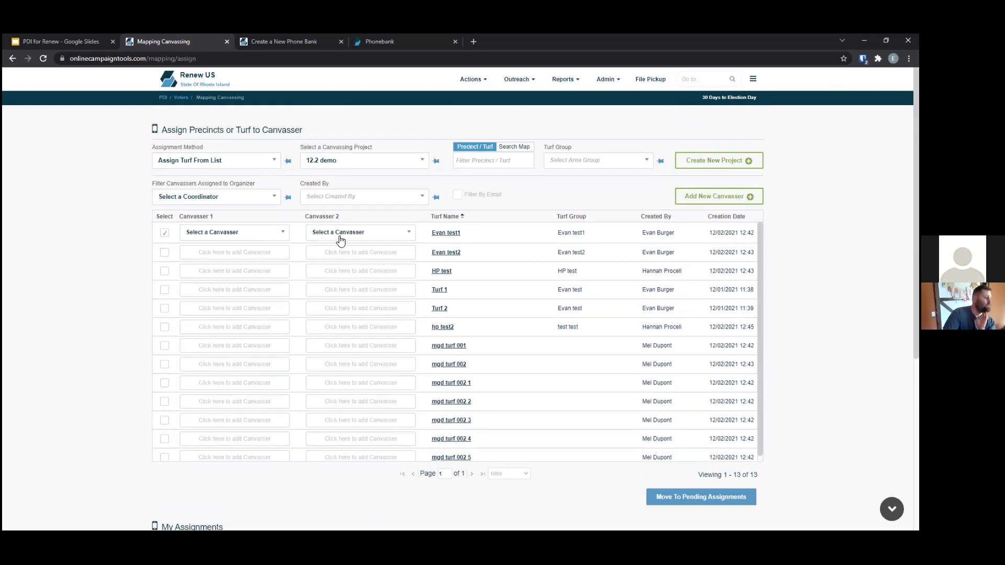
click(258, 232)
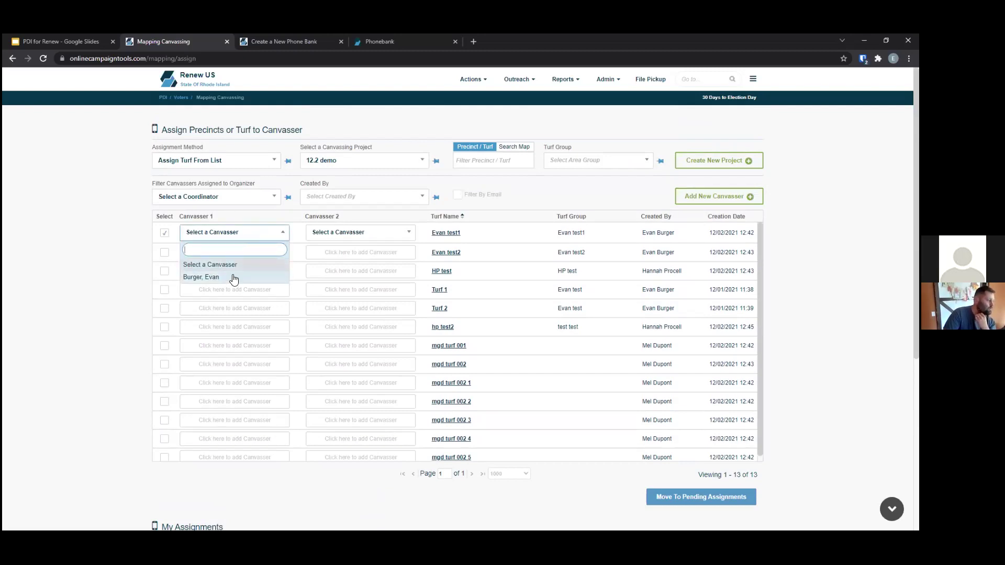
click(125, 259)
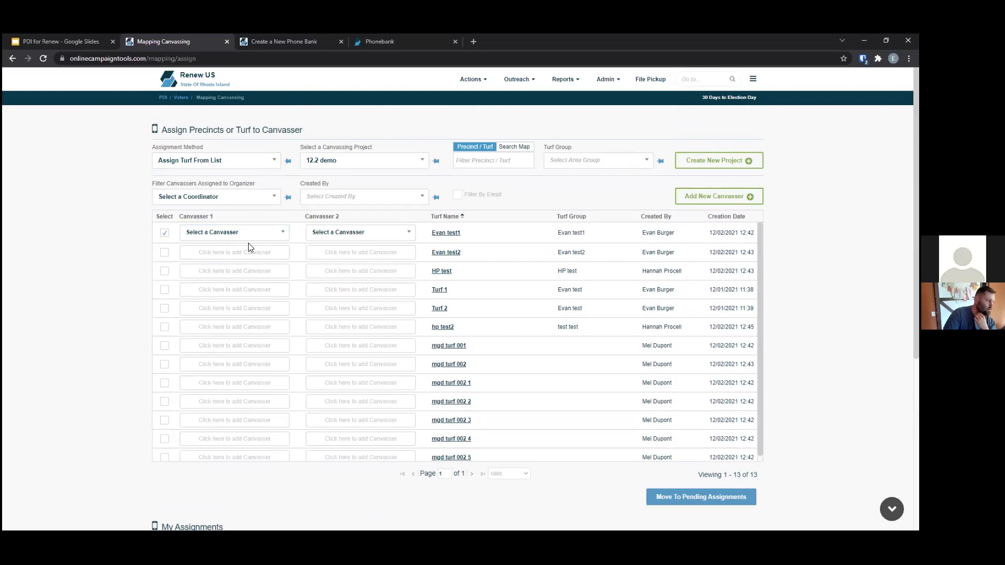
click(252, 236)
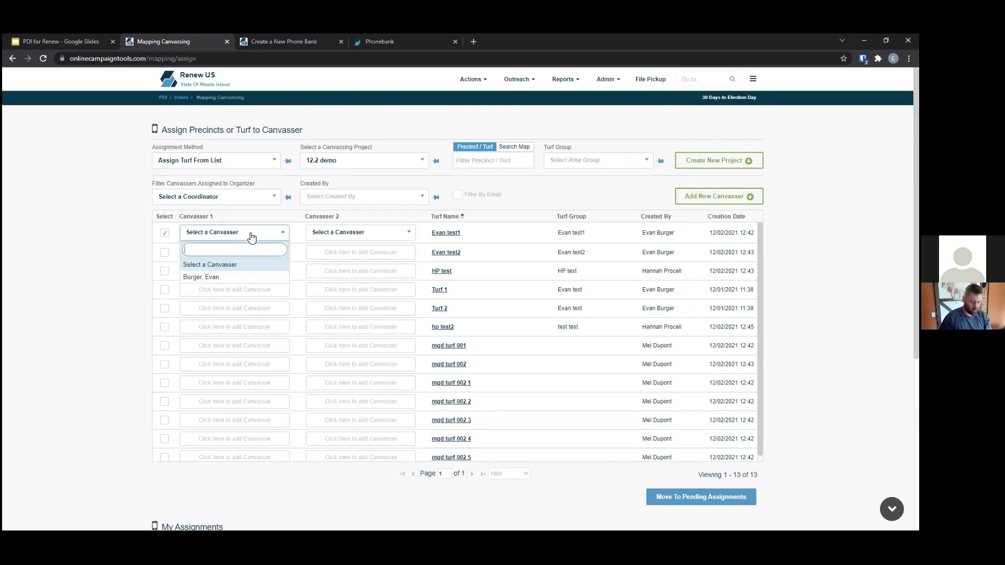
text(dup)
key(BackSpace)
key(BackSpace)
key(BackSpace)
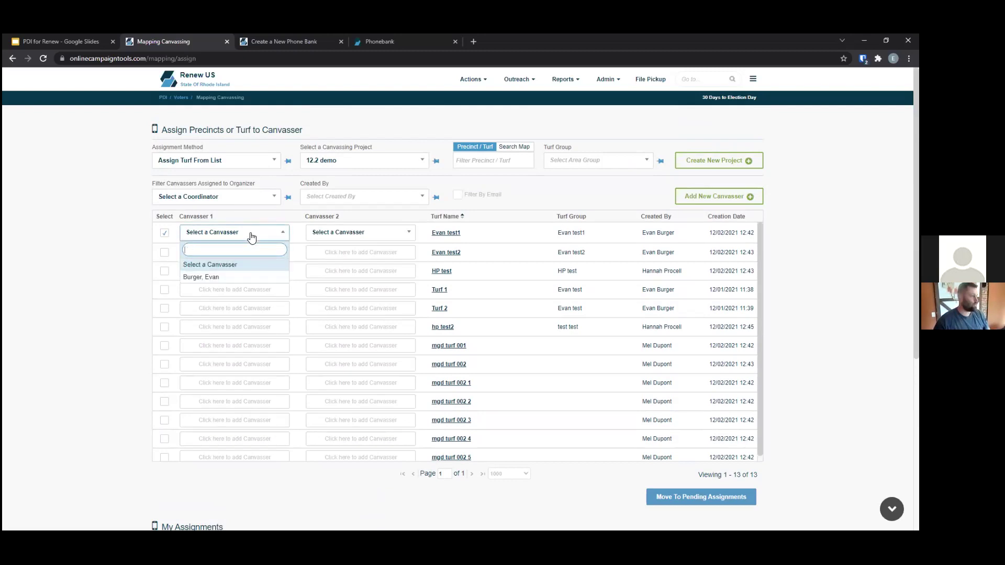
click(129, 254)
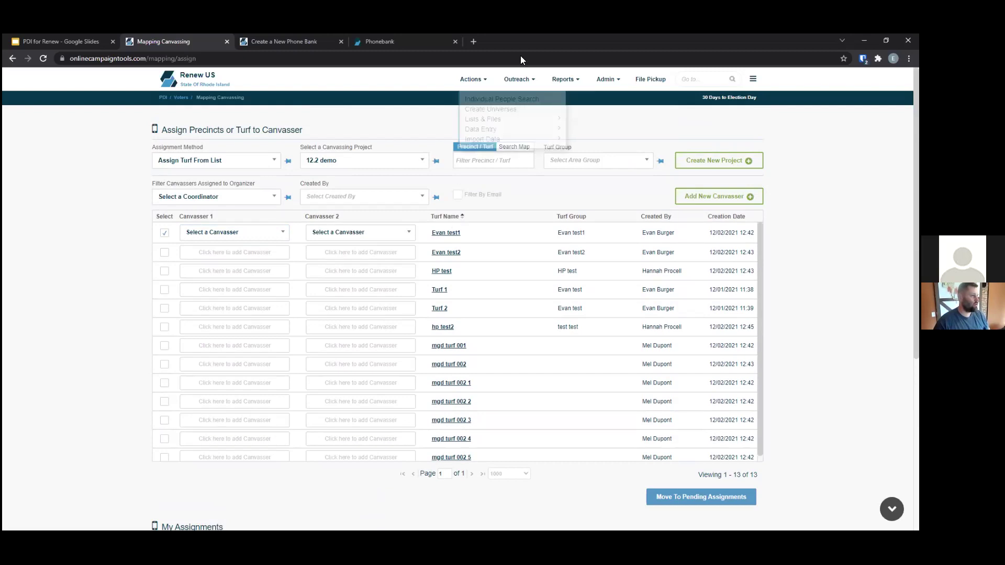
Step: Go to Actions > Data Entry > Volunteer Management
mouse_move(480, 84)
mouse_move(487, 129)
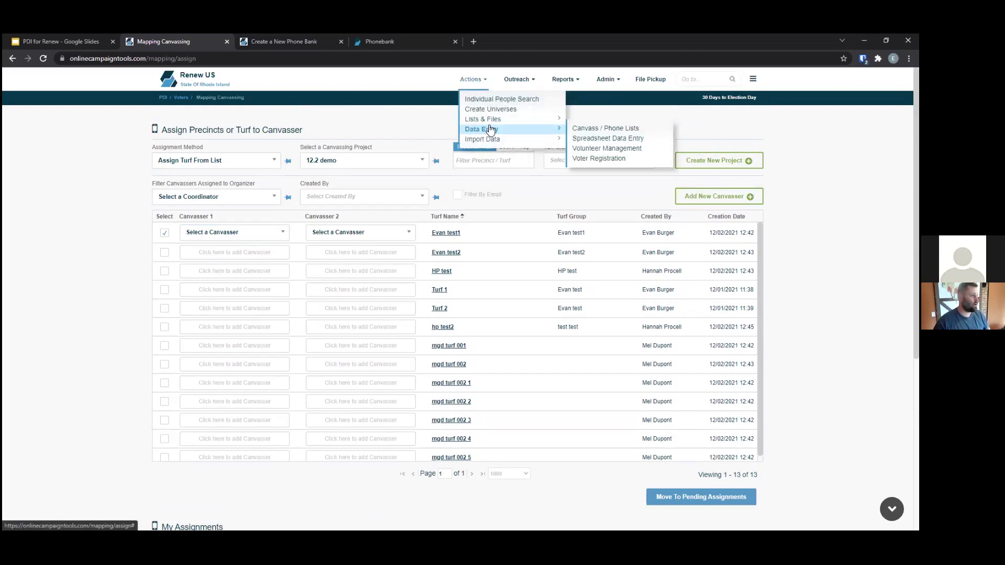
click(585, 149)
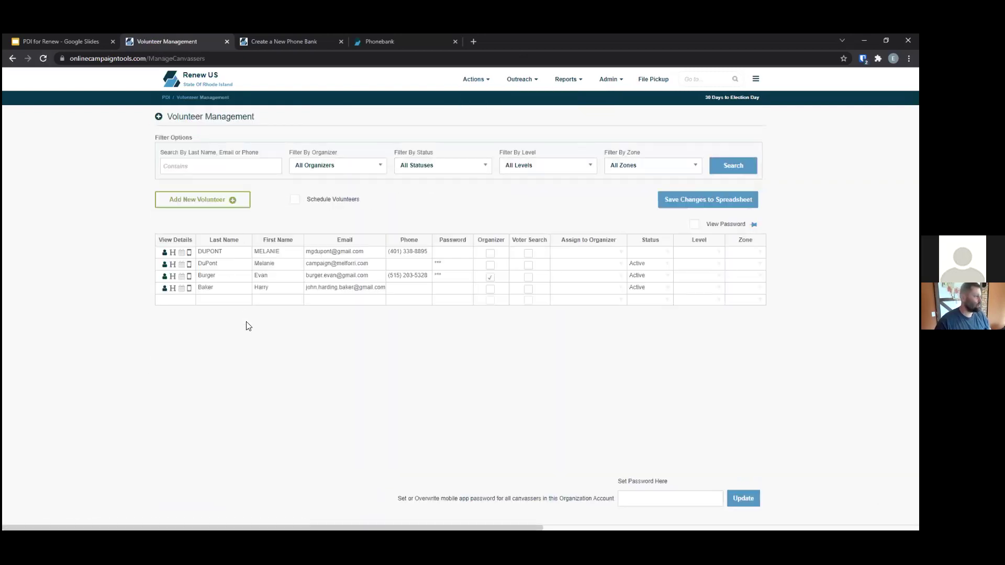
Step: Open the canvasser's contact record from the volunteer table and bring up Edit Contact Info
drag(198, 278, 492, 277)
click(487, 361)
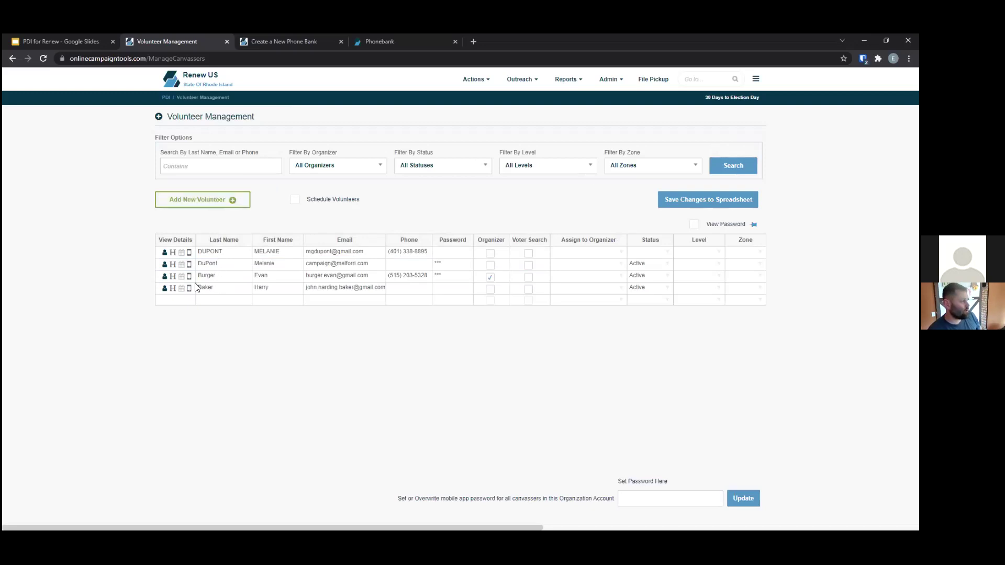
click(165, 277)
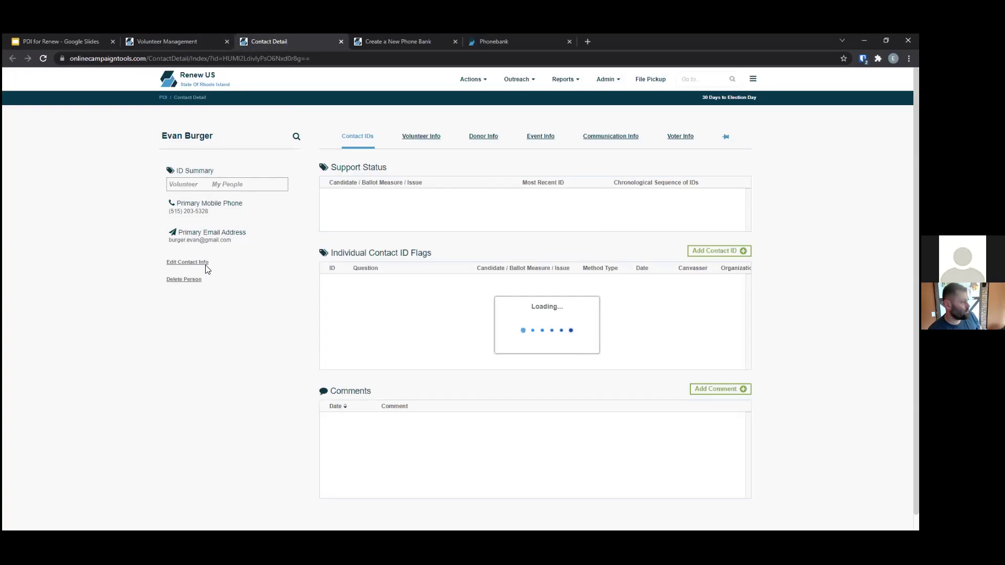
click(200, 266)
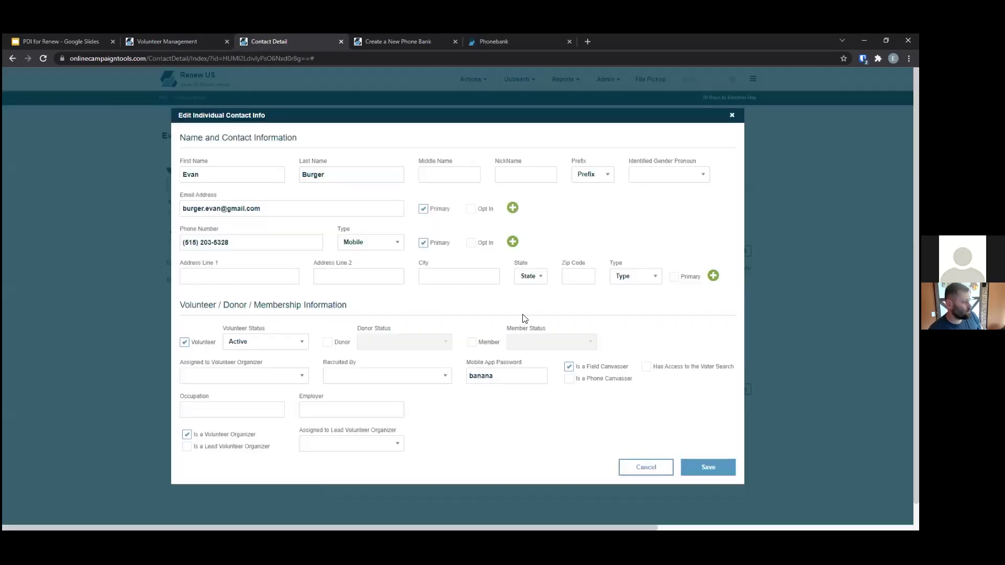
Step: Save the canvasser's edited contact info in the Edit Individual Contact Info dialog
scroll(522, 319, down, 1)
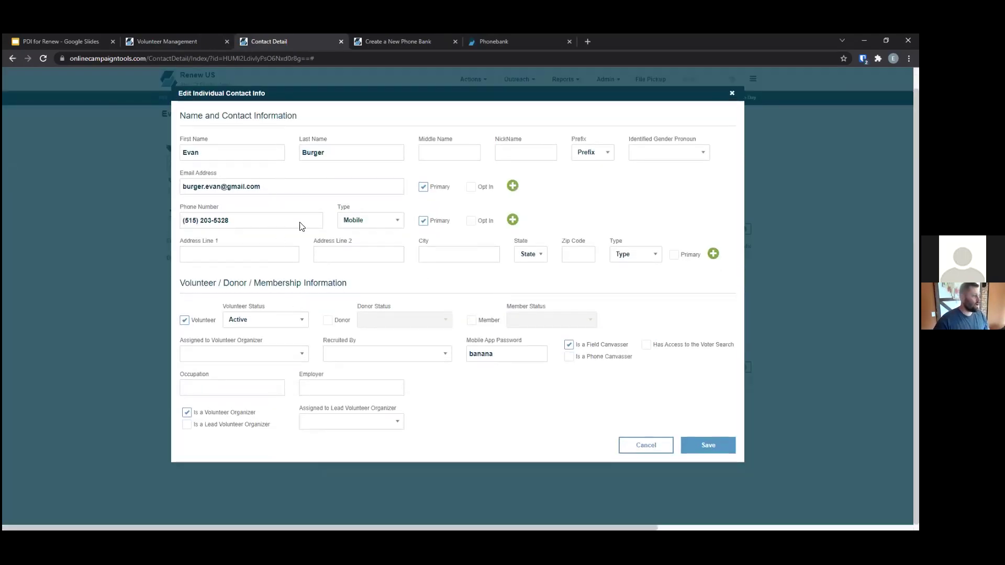
drag(503, 355, 461, 360)
click(464, 370)
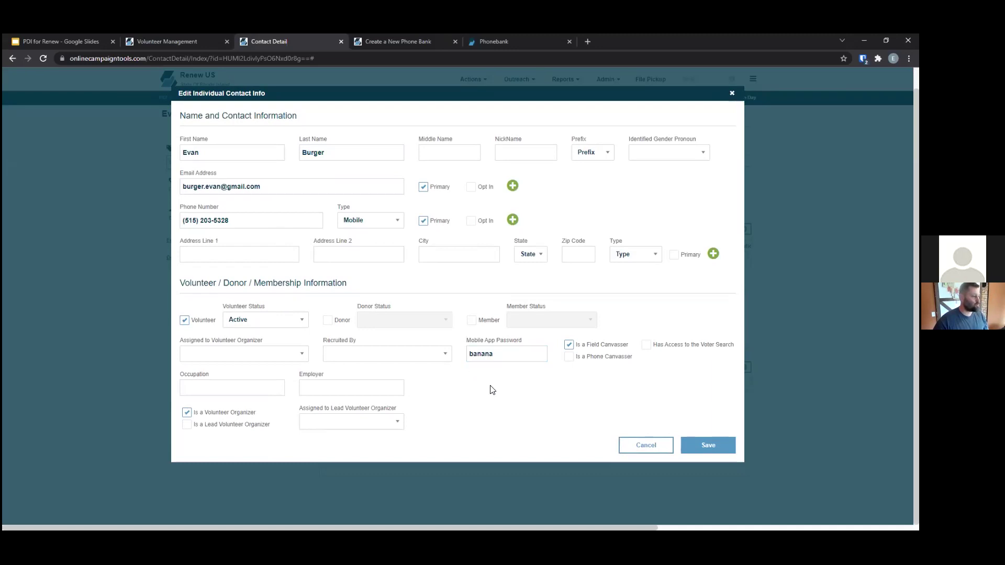
click(726, 443)
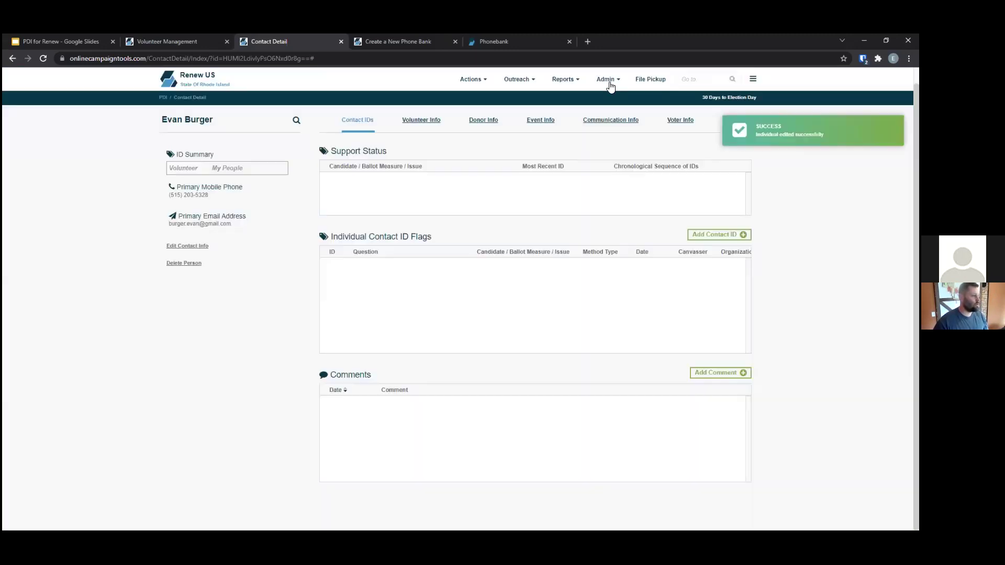
mouse_move(579, 88)
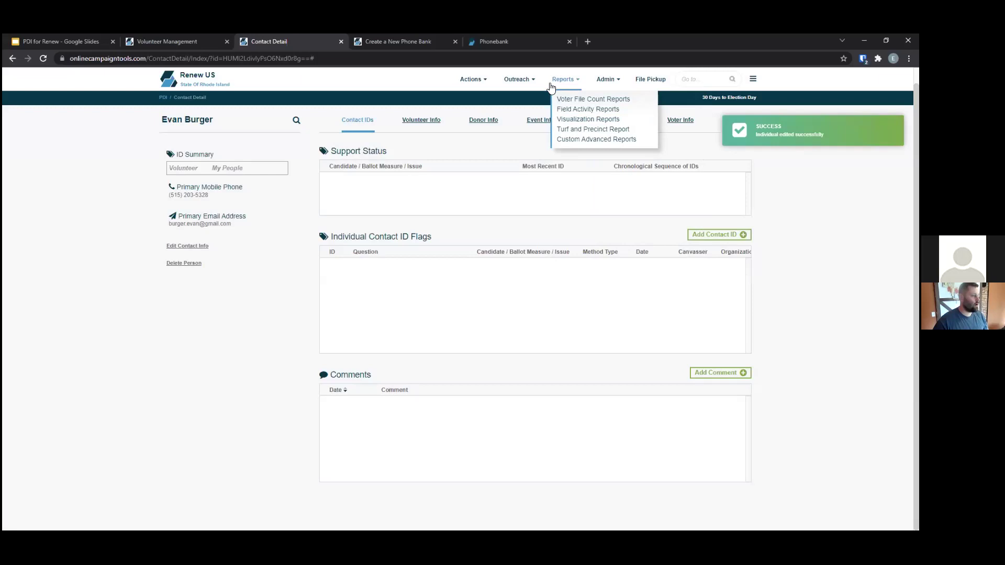
mouse_move(517, 83)
mouse_move(529, 114)
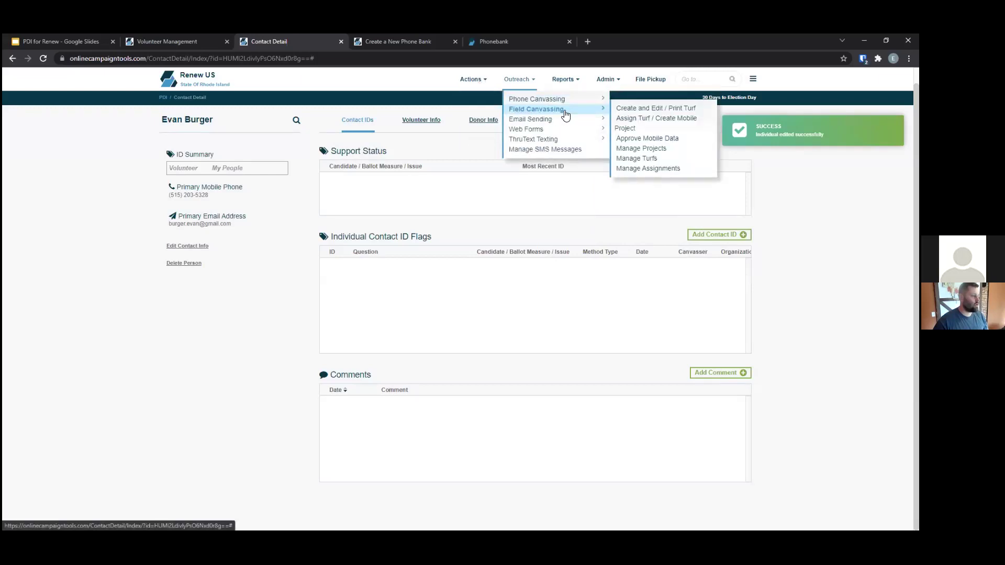
Step: Load the Evan branched test project using the Assign Turf From List method
click(634, 119)
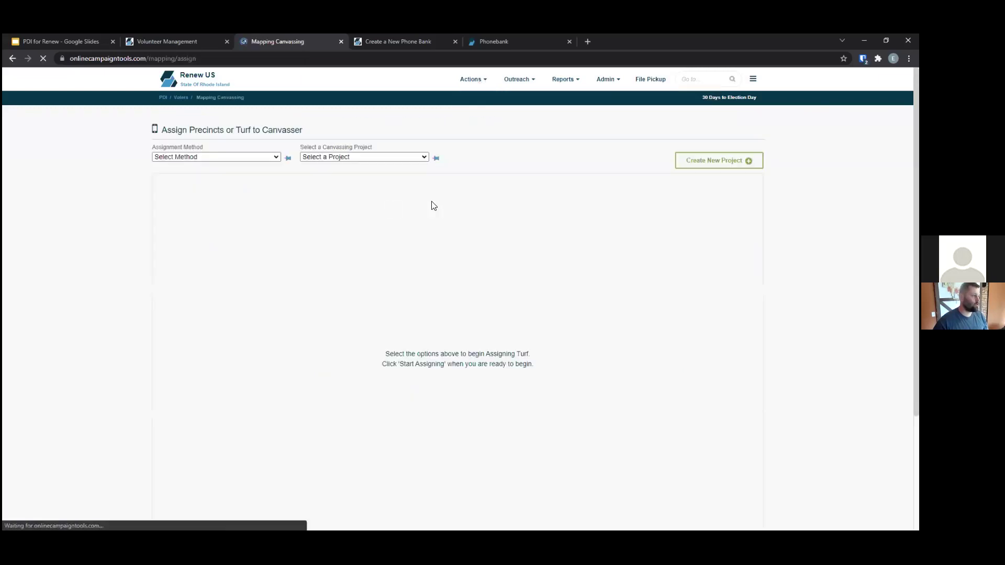
click(276, 160)
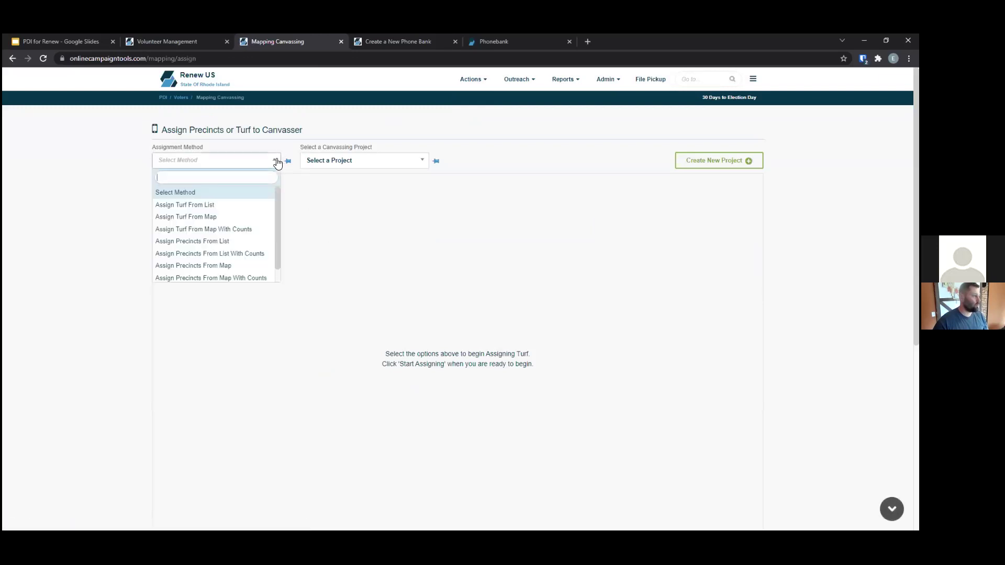
click(227, 208)
click(372, 162)
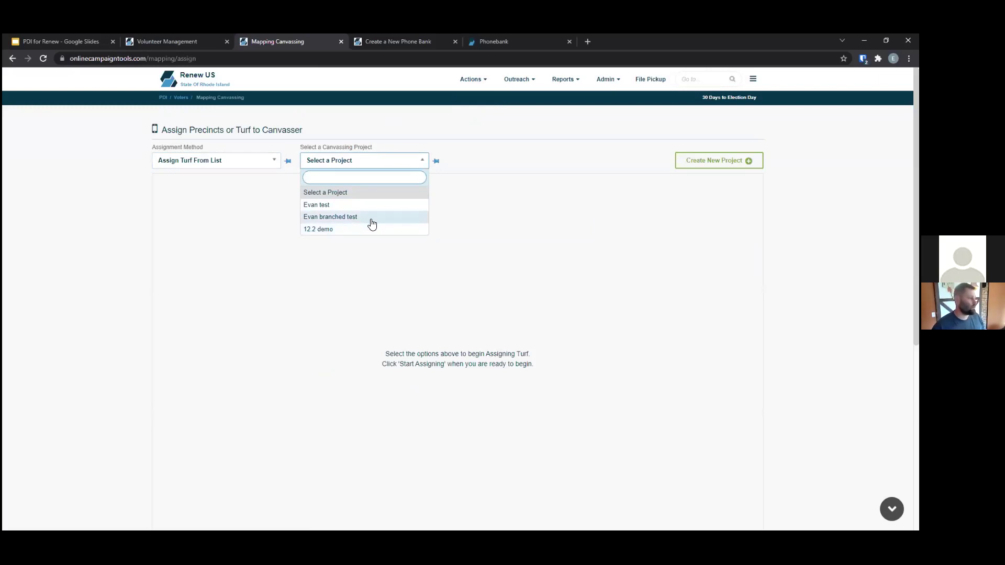
click(372, 222)
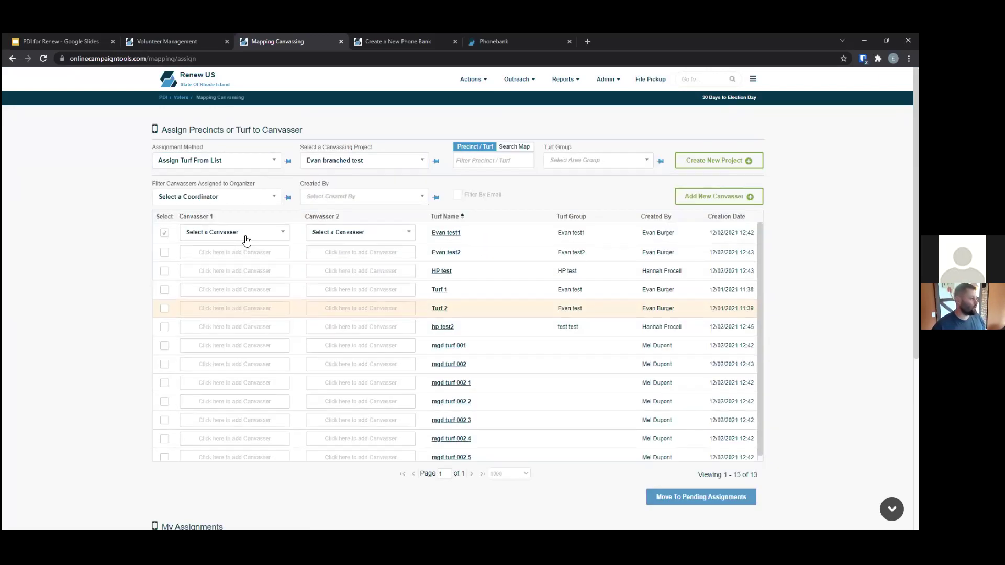
Step: Search for the canvasser and set them as Canvasser 1 for turf Evan test1
click(246, 238)
text(ba)
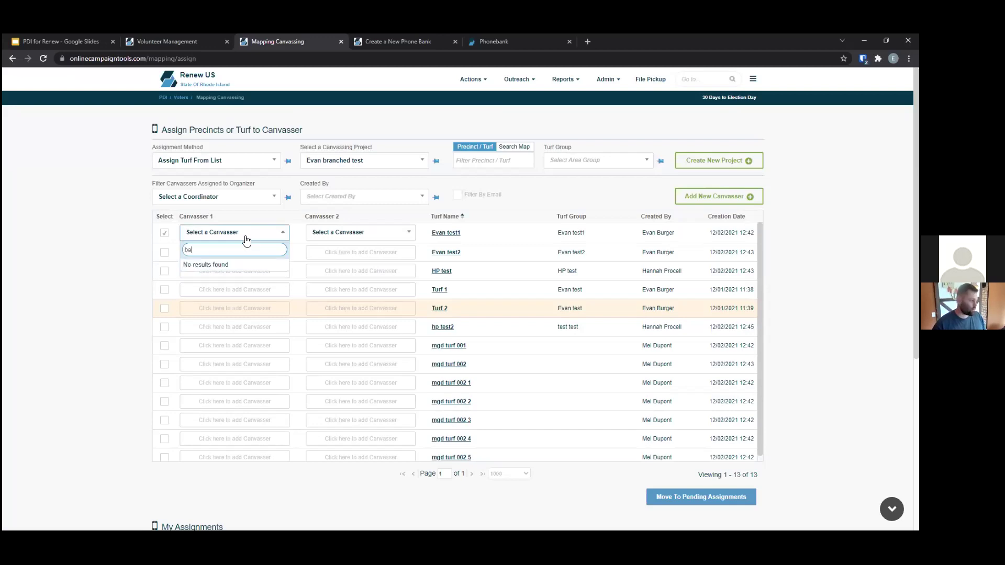
key(BackSpace)
key(BackSpace)
text(du)
key(BackSpace)
text(b)
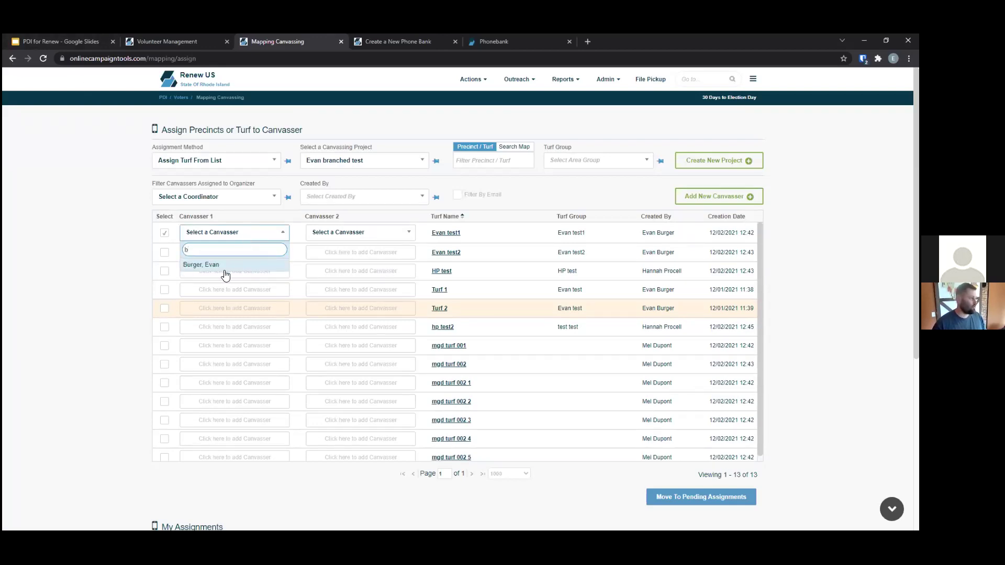
click(226, 264)
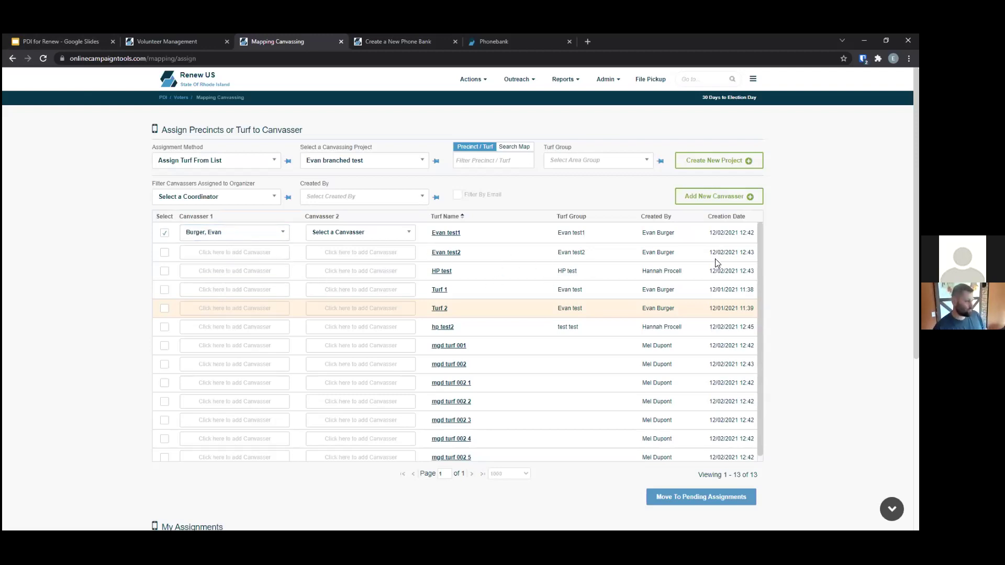
scroll(713, 278, down, 1)
Step: Make Evan test1 an Active assignment via Save Changes and Update Devices, then switch to the slides
click(685, 499)
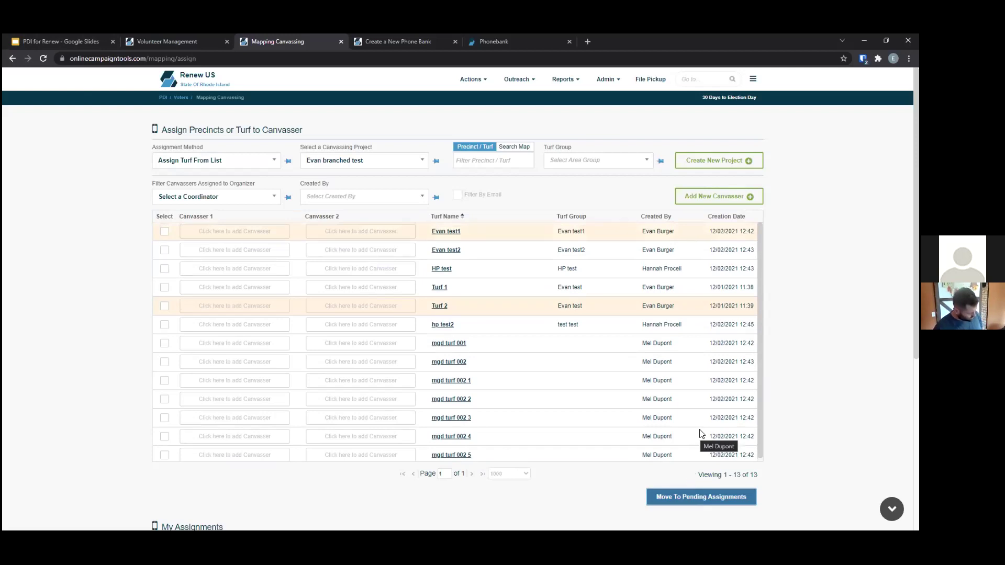
scroll(366, 445, down, 5)
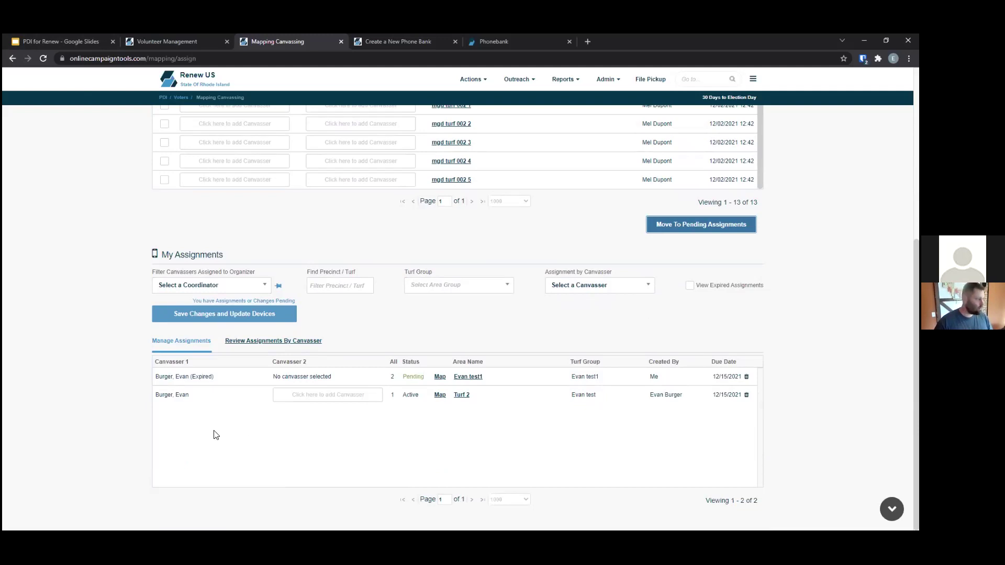
click(197, 314)
drag(422, 381, 392, 376)
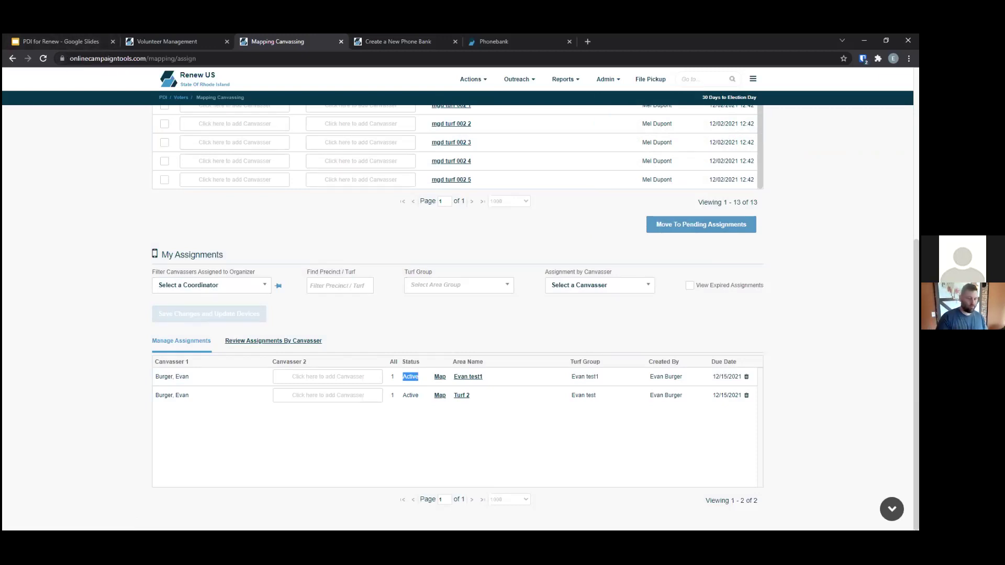
click(27, 40)
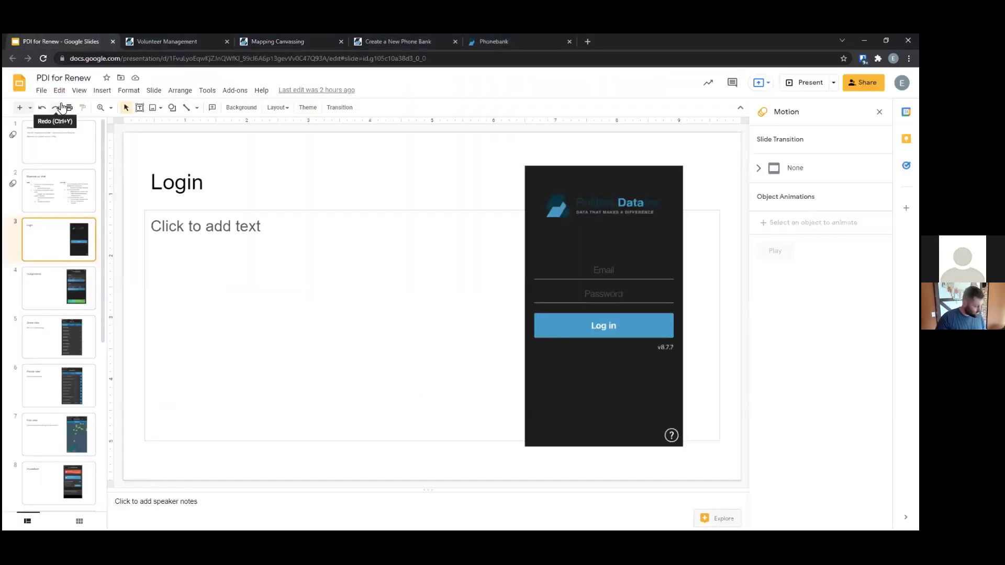
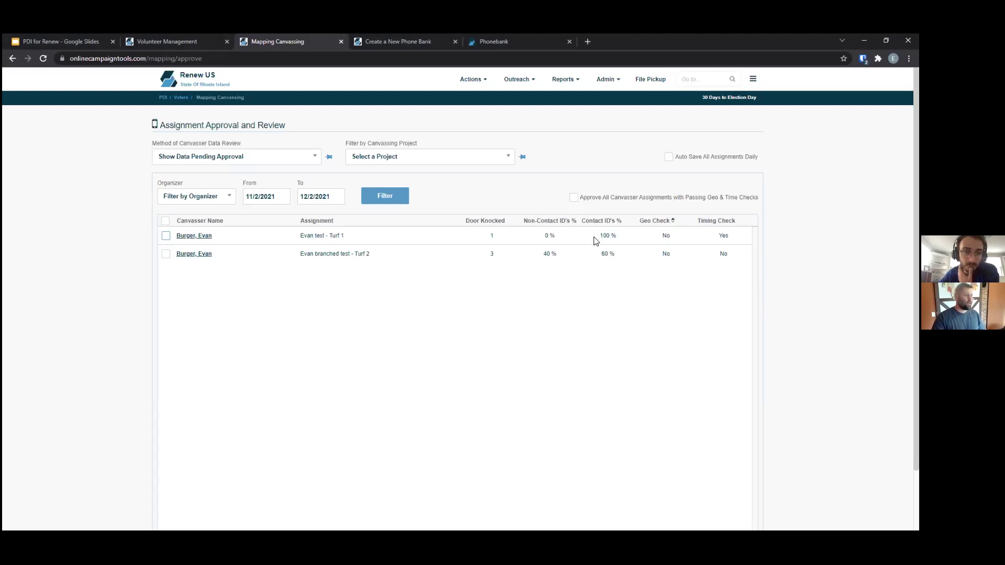
drag(517, 217, 585, 245)
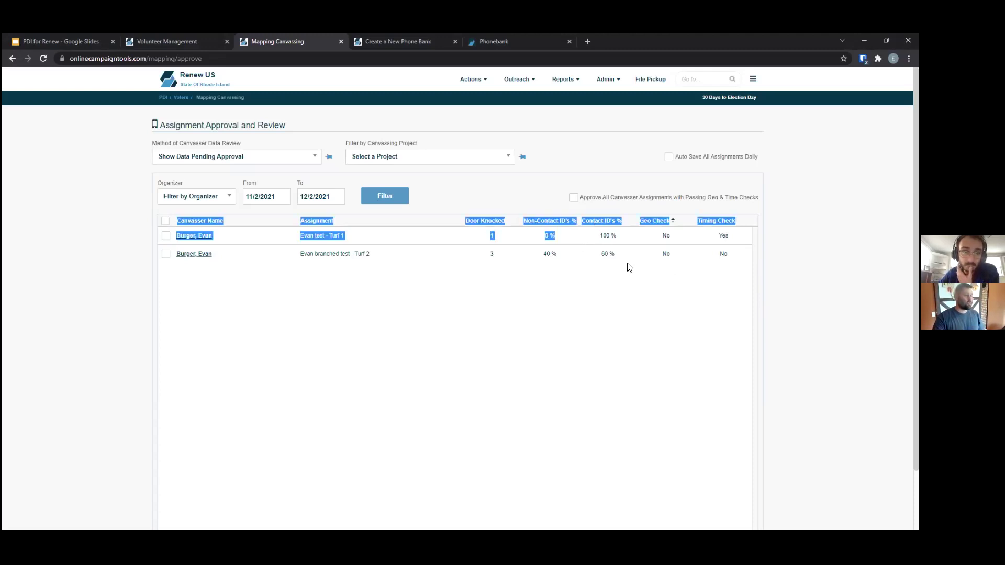
click(629, 265)
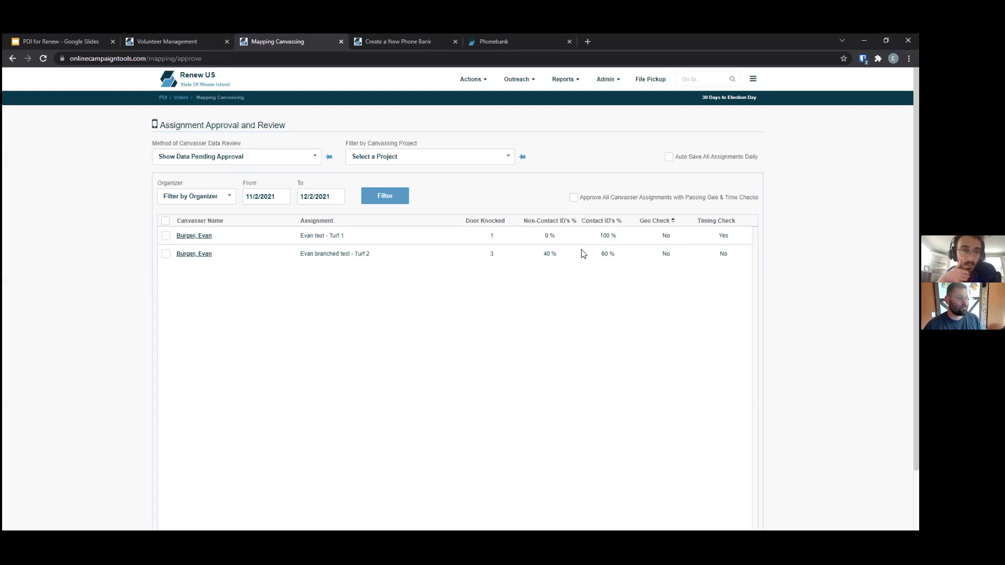
click(662, 224)
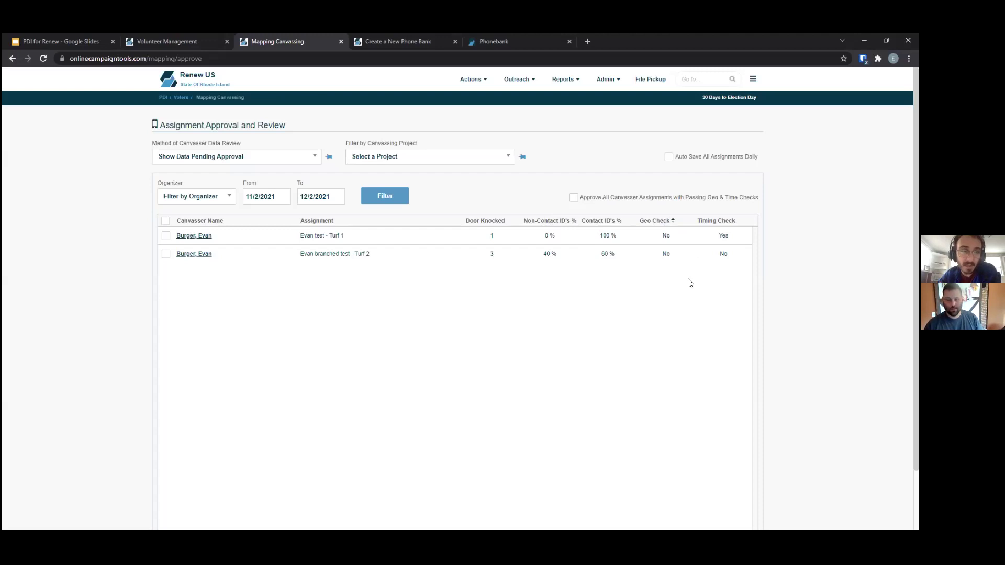
Step: Open the first two canvasser assignments' details, closing the Phonebank tab, and review their survey responses
click(189, 237)
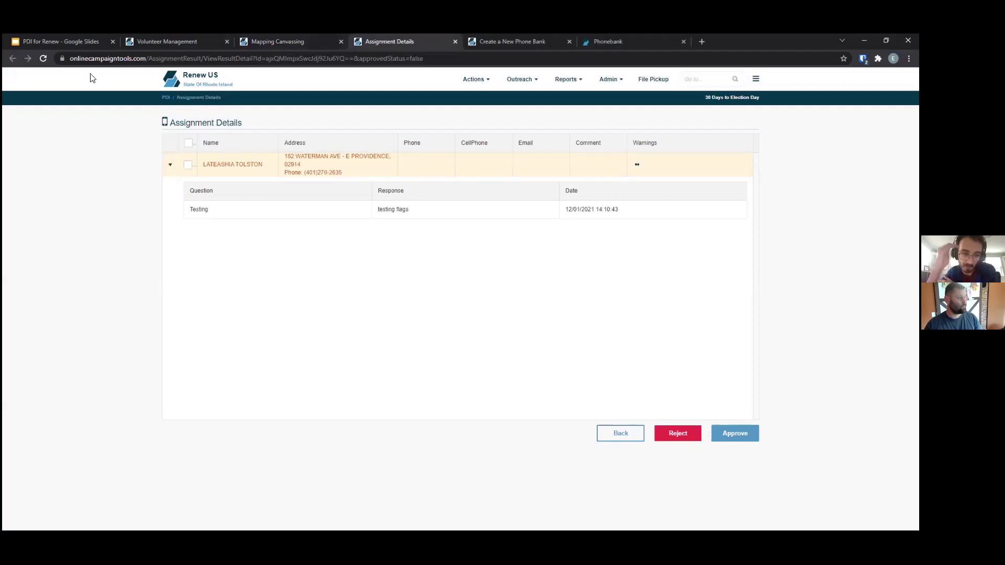
click(683, 41)
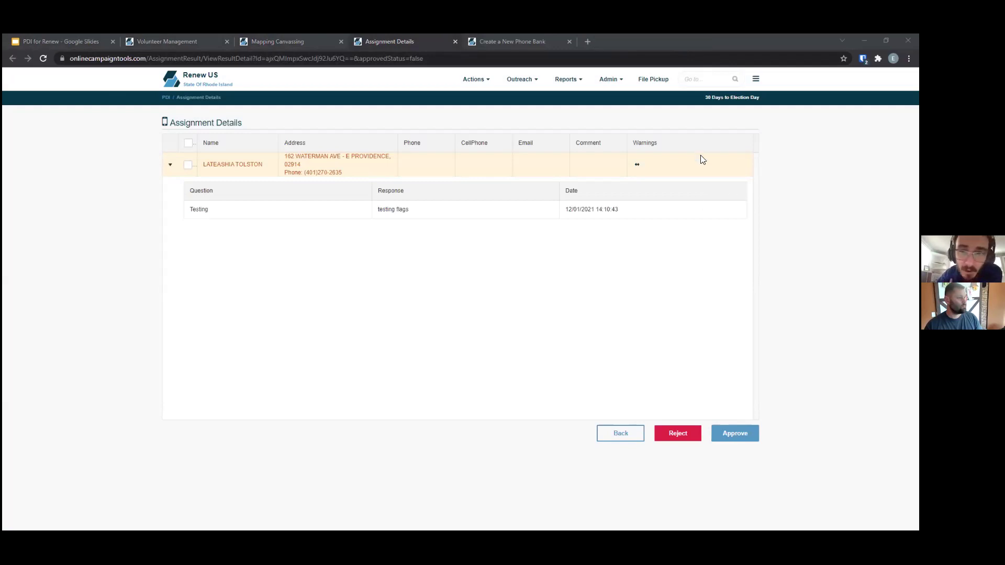
click(291, 41)
click(196, 260)
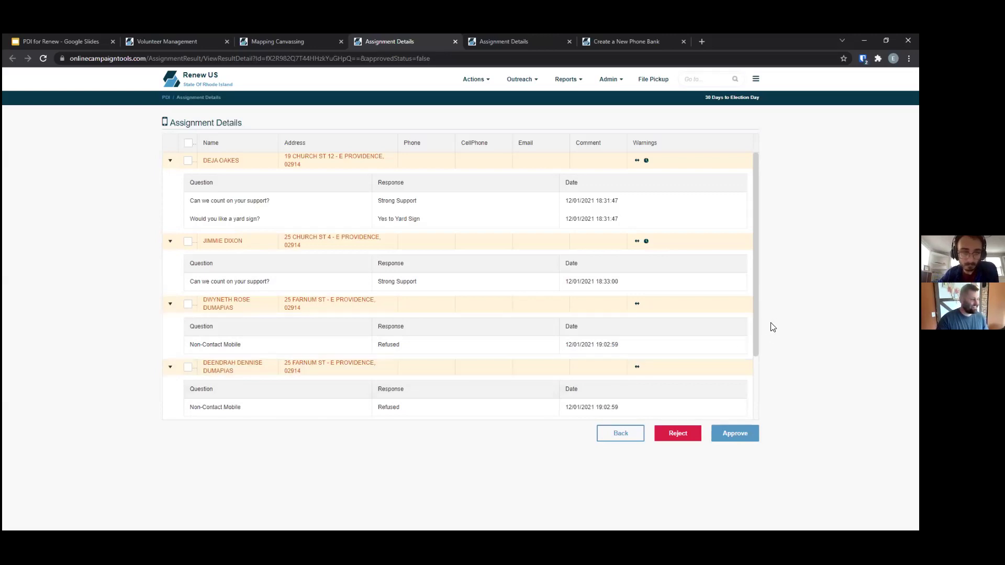
drag(757, 328, 774, 396)
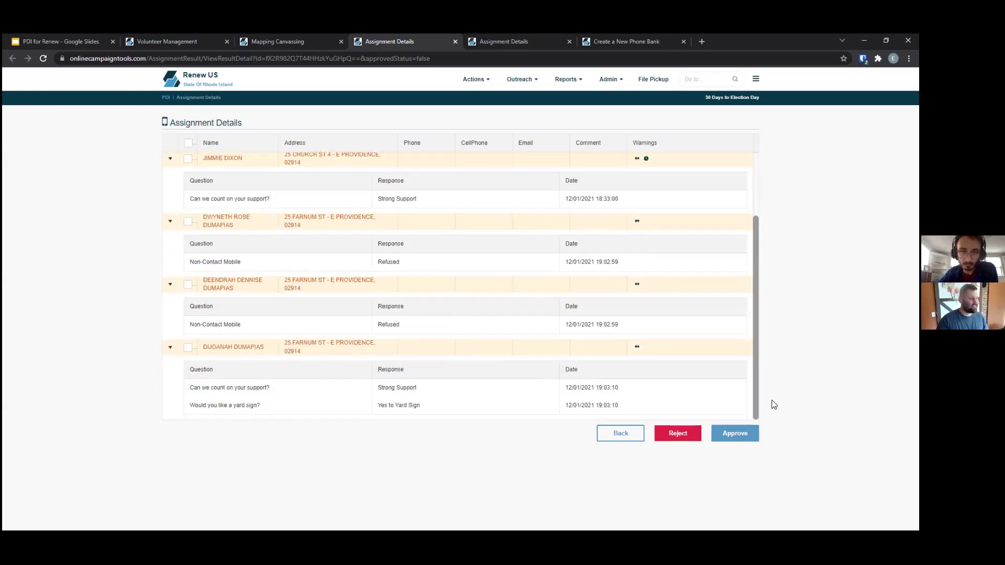